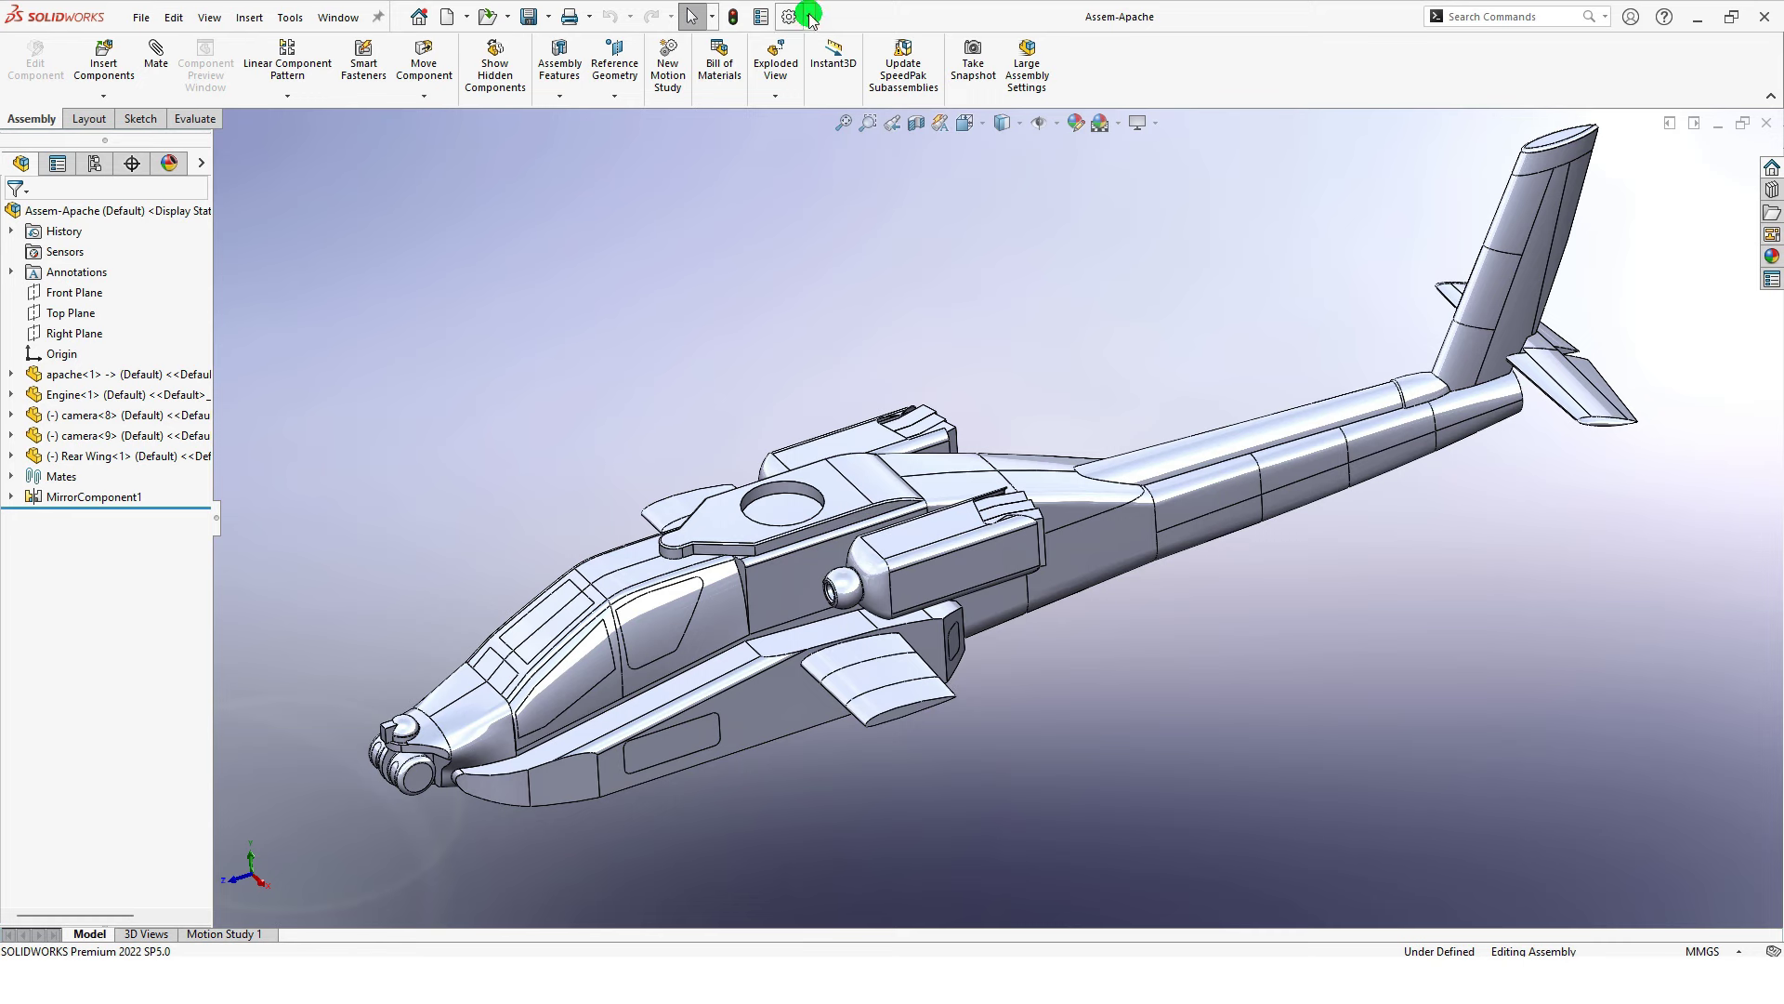
Step: Force 100% assembly transparency during in-context editing and apply the Plain White scene
click(811, 18)
click(811, 47)
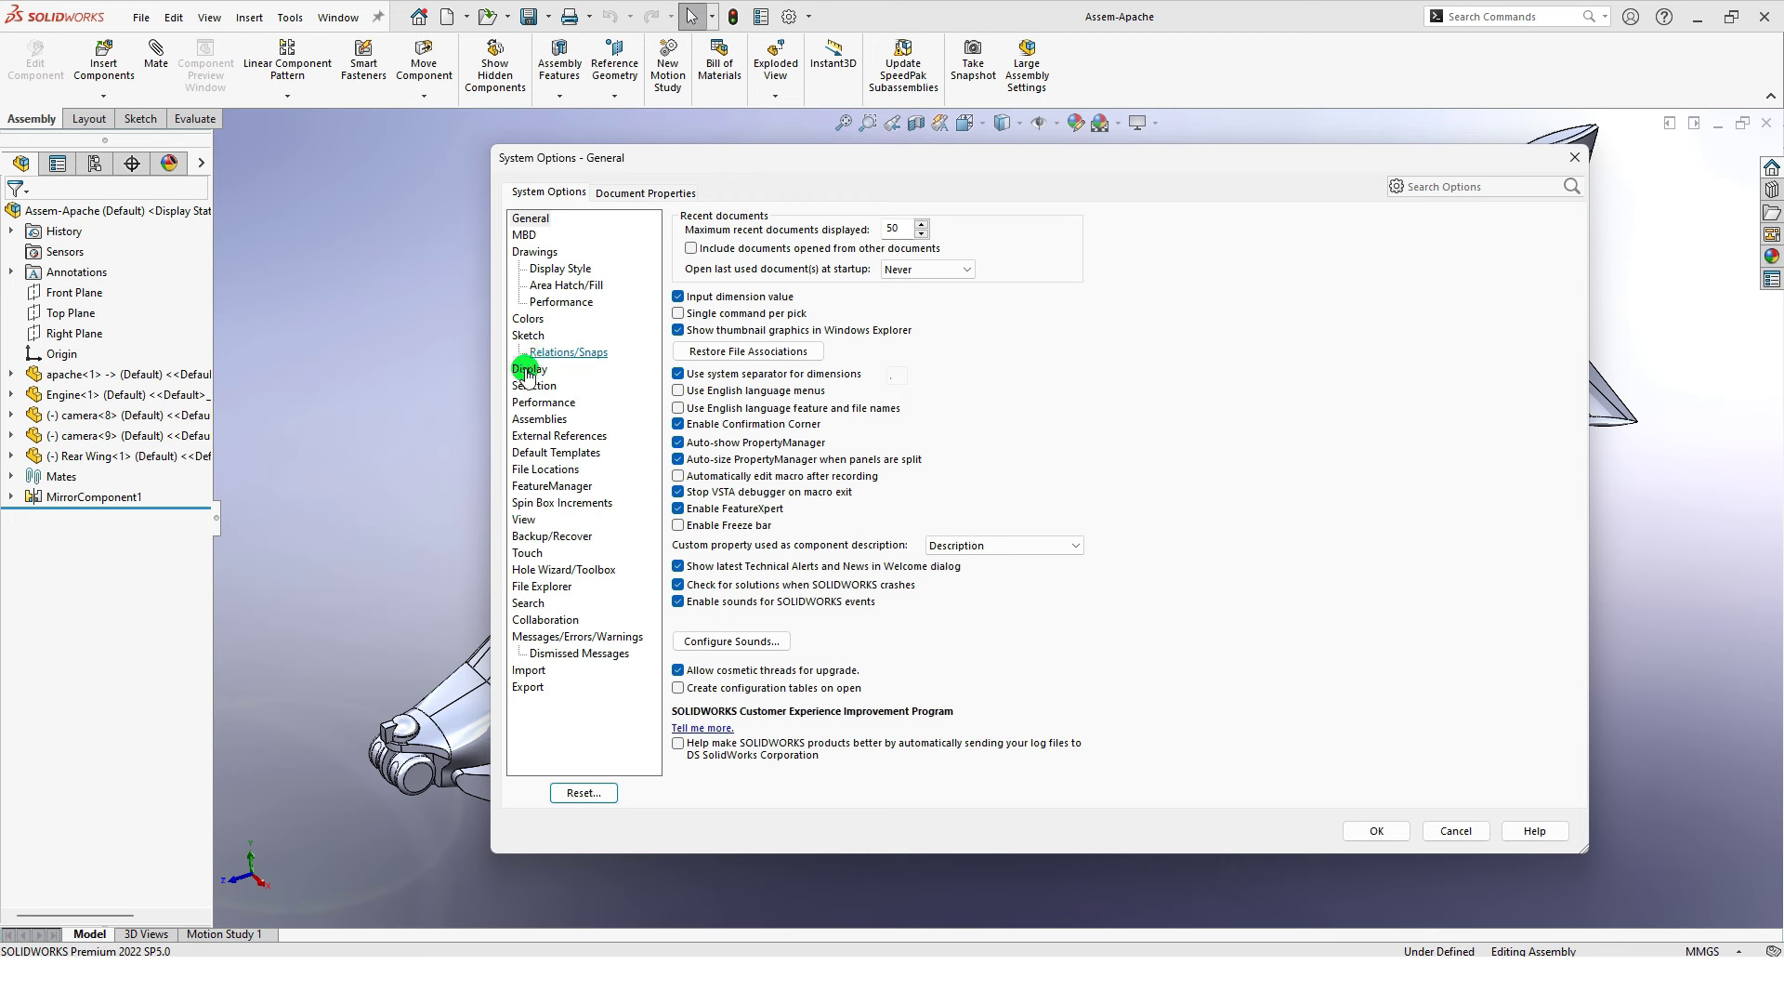
click(527, 370)
click(739, 426)
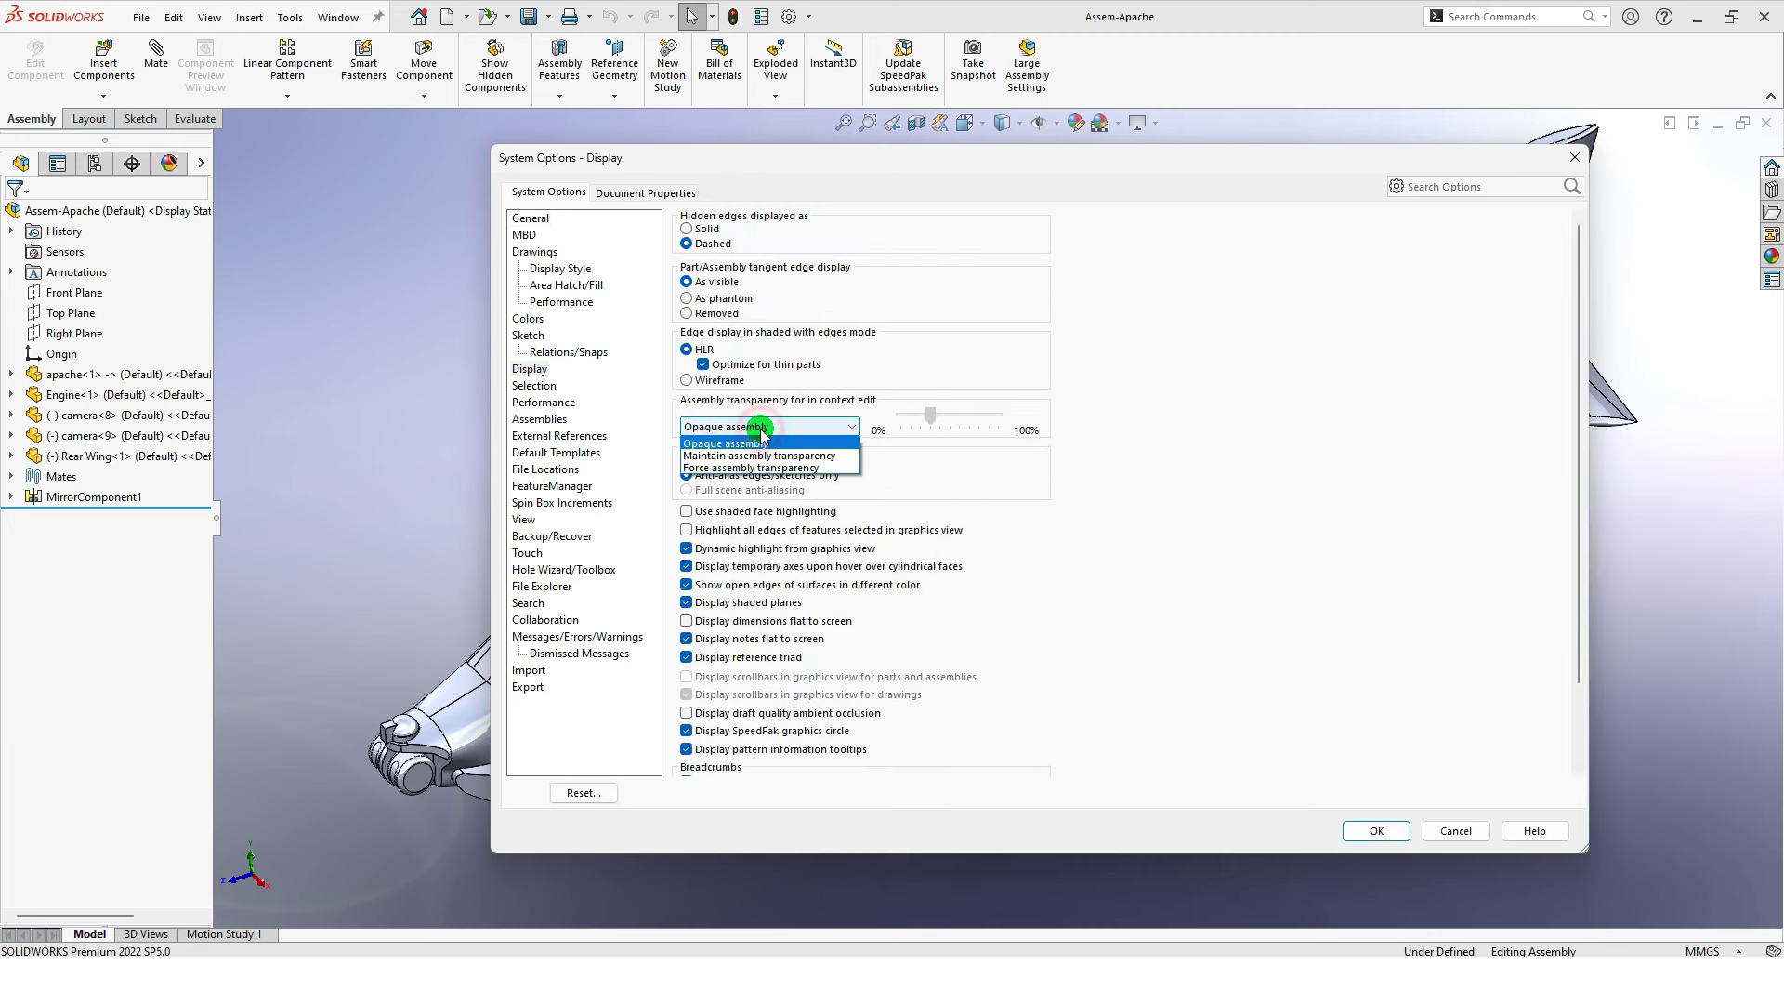
click(743, 469)
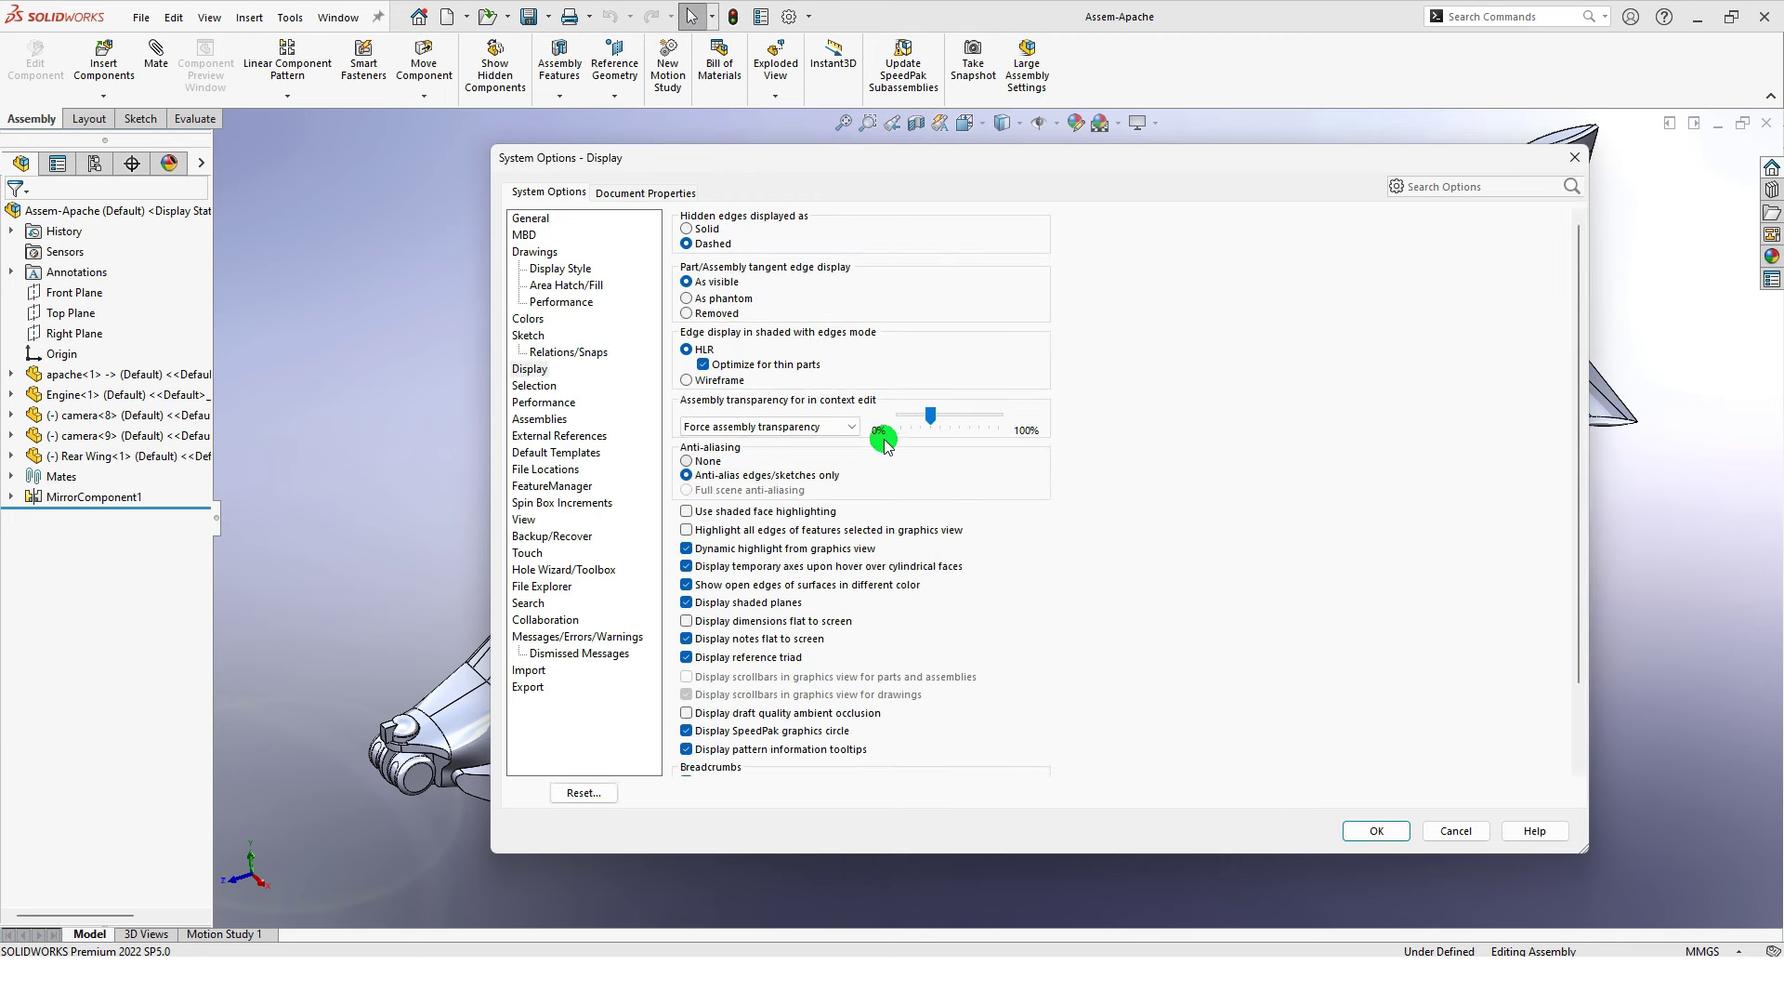
drag(969, 423, 1038, 449)
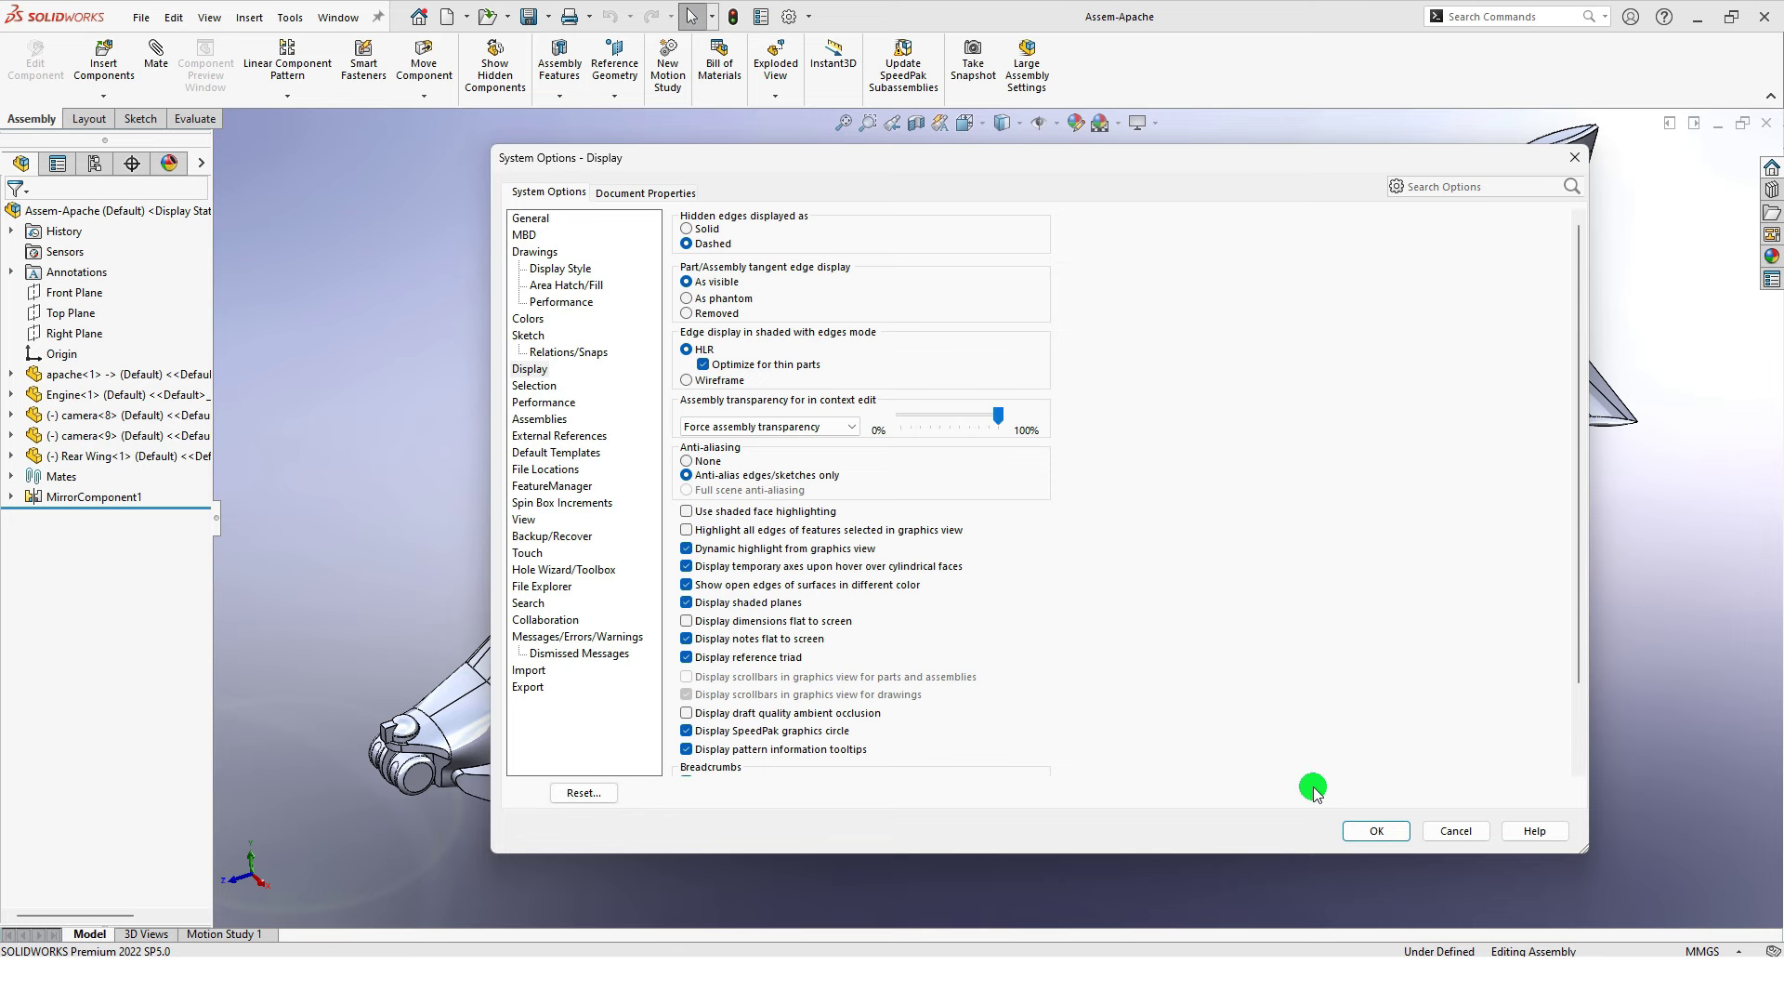
click(1353, 836)
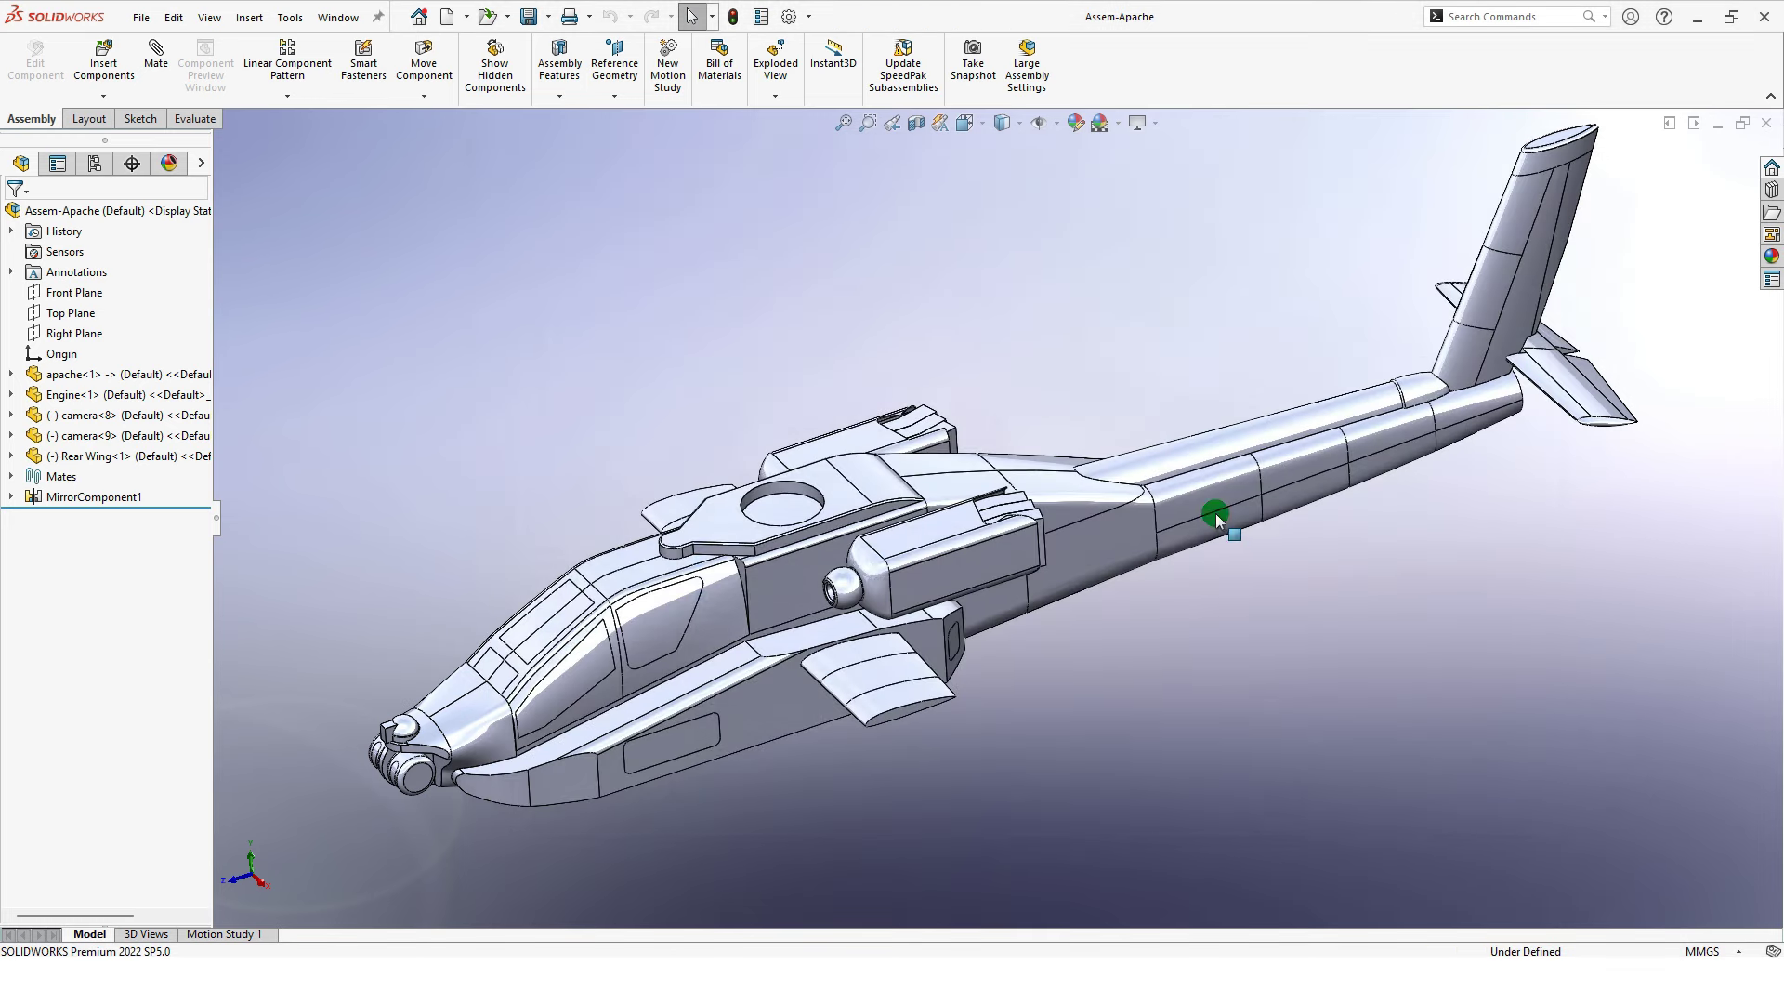
click(1121, 127)
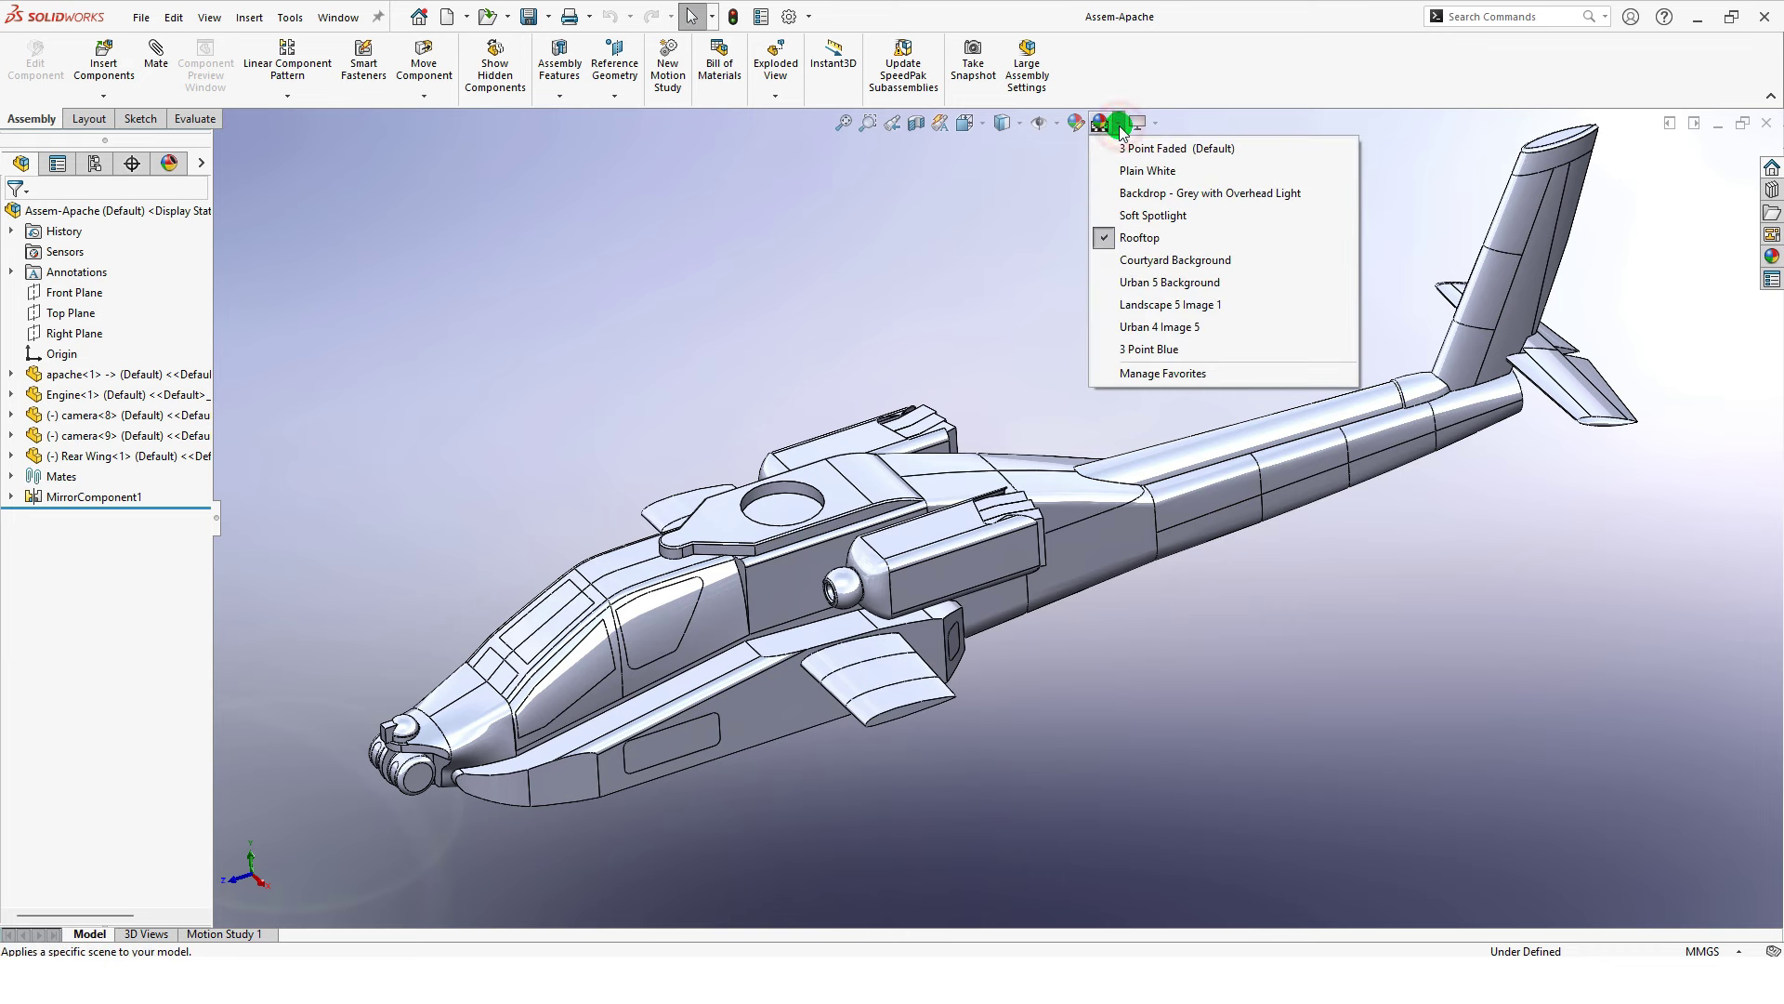
click(1189, 171)
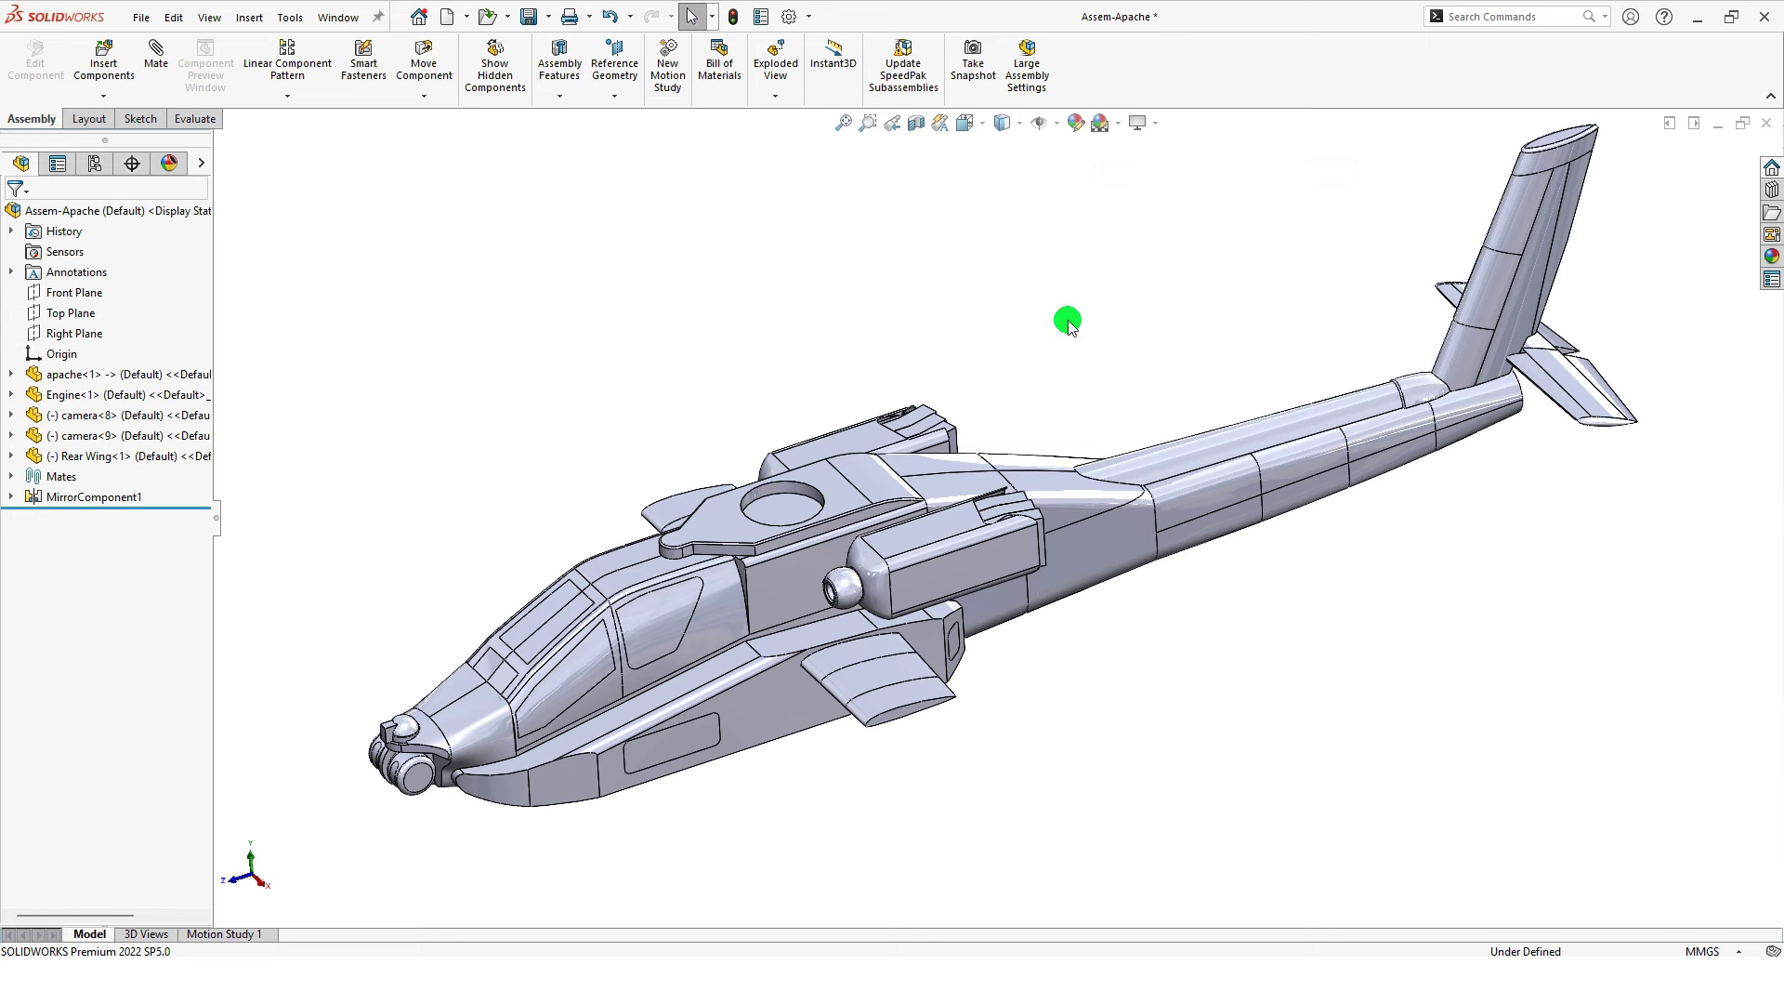
Step: Save the assembly and edit the apache part in context
key(ctrl+s)
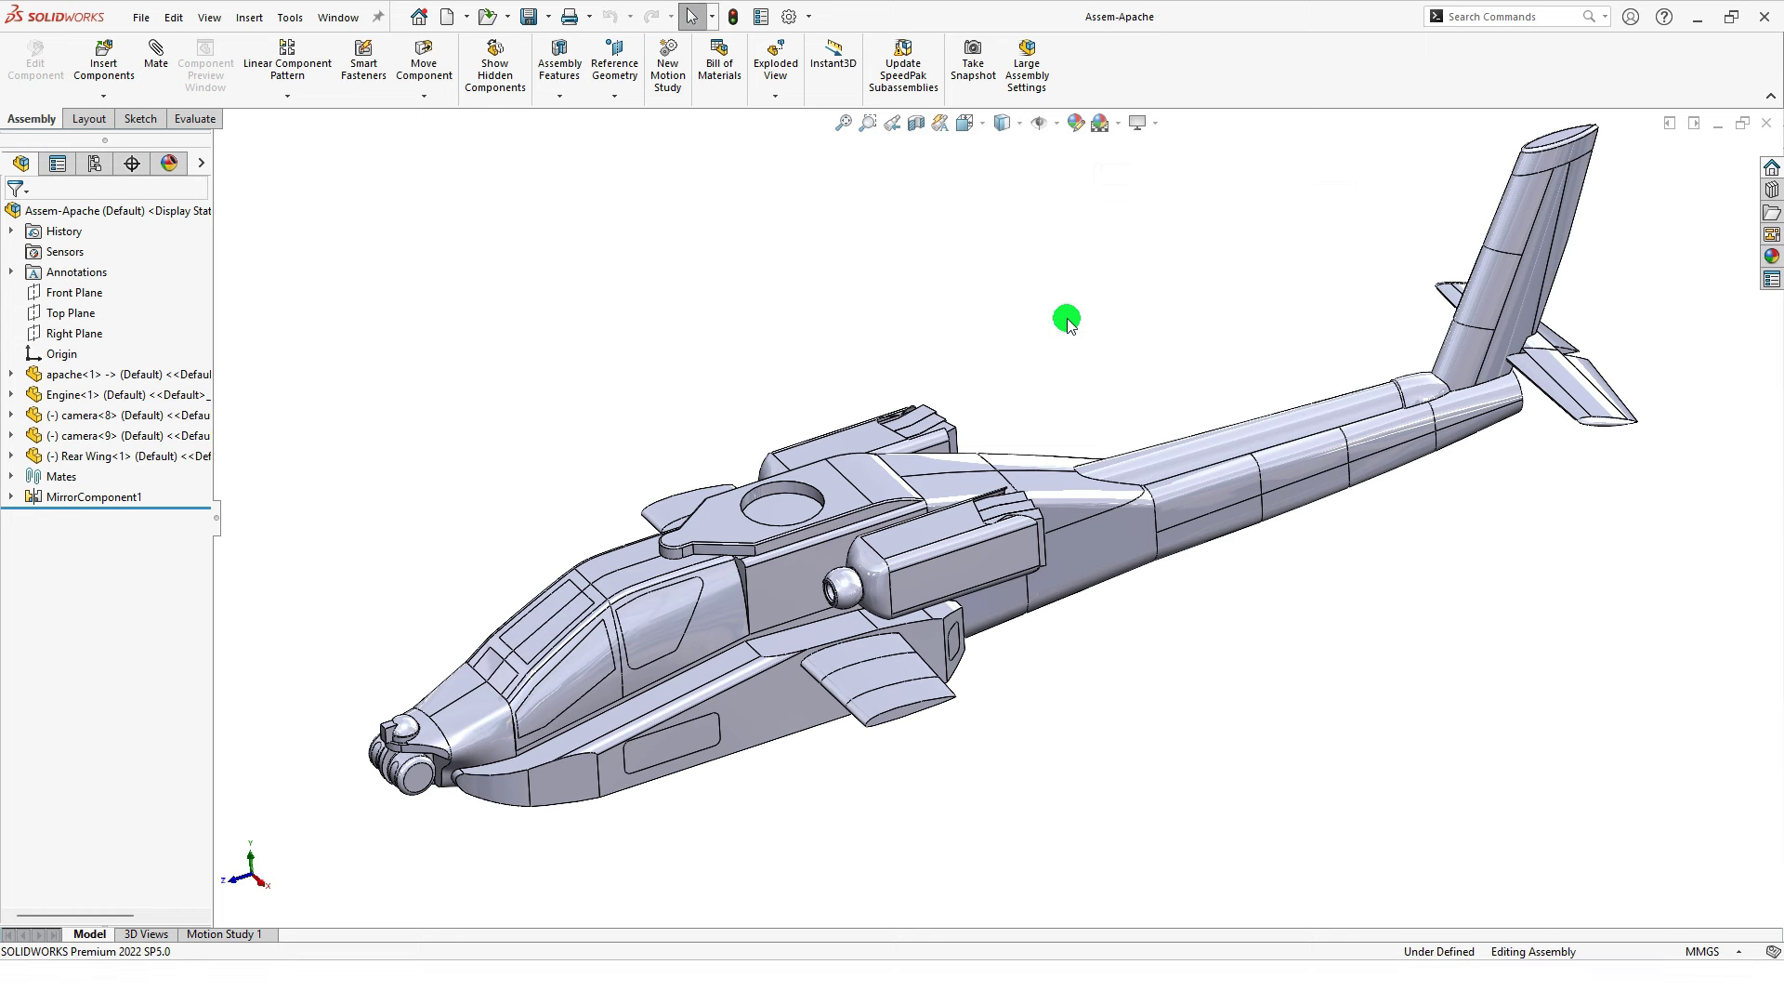
click(156, 371)
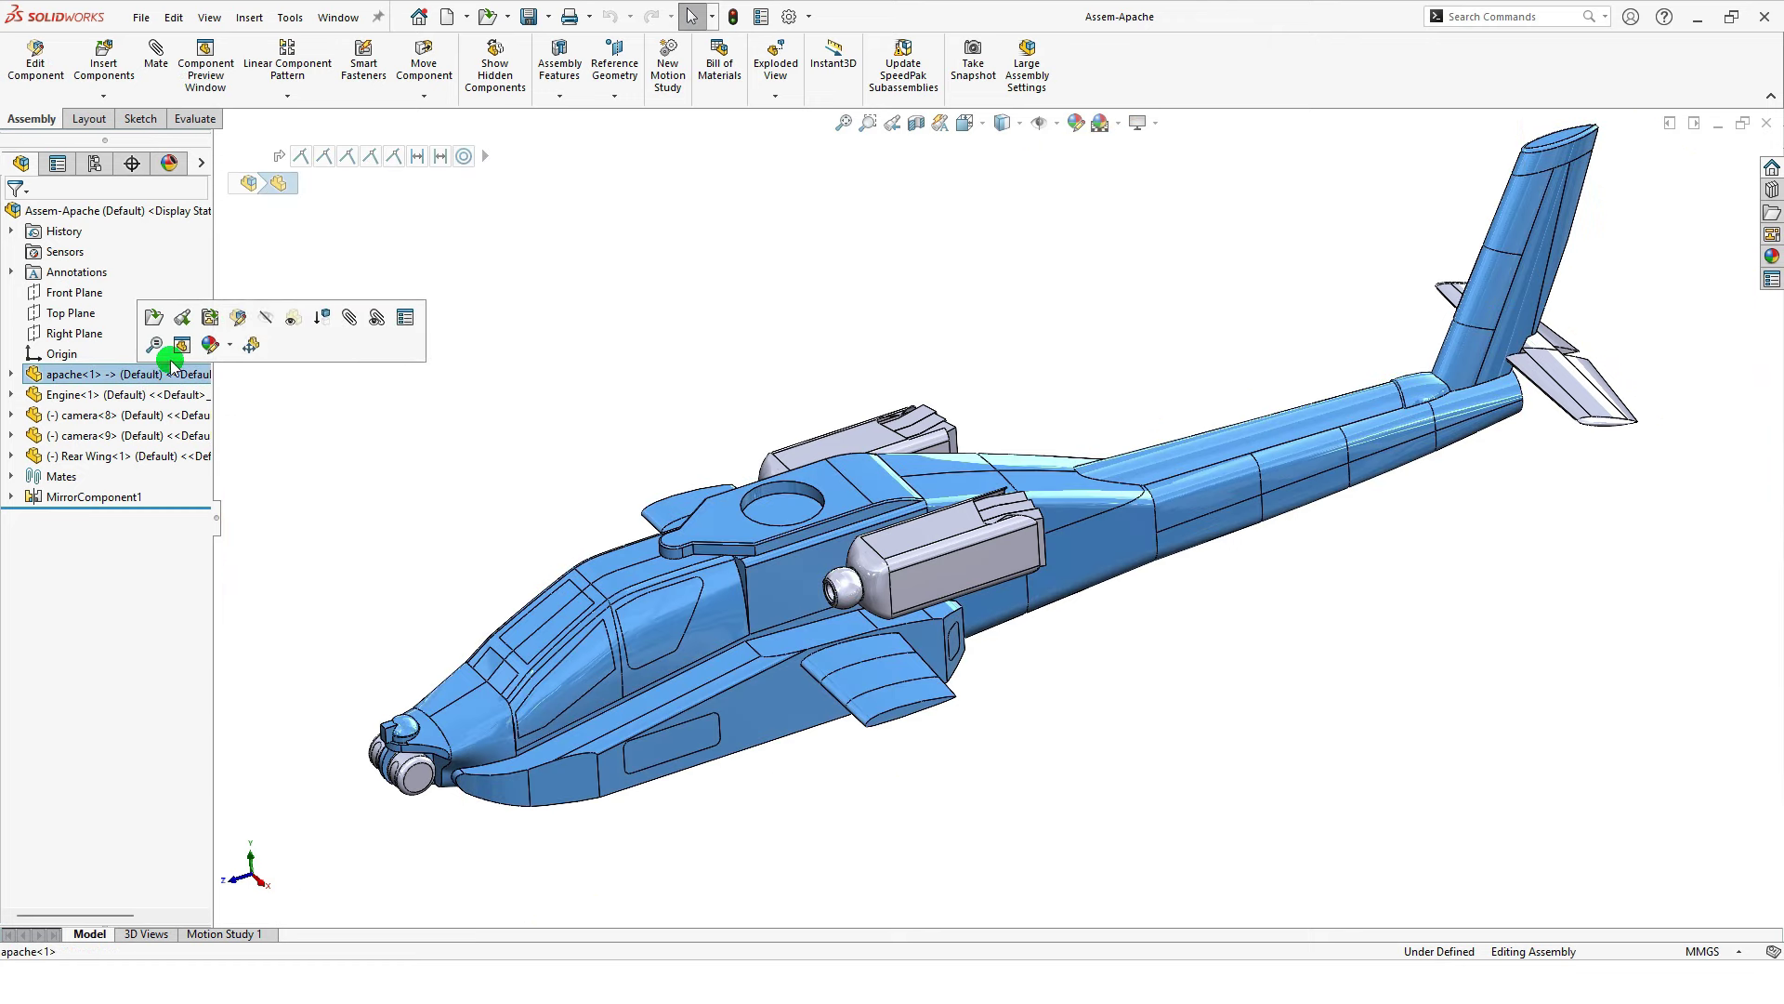
click(239, 319)
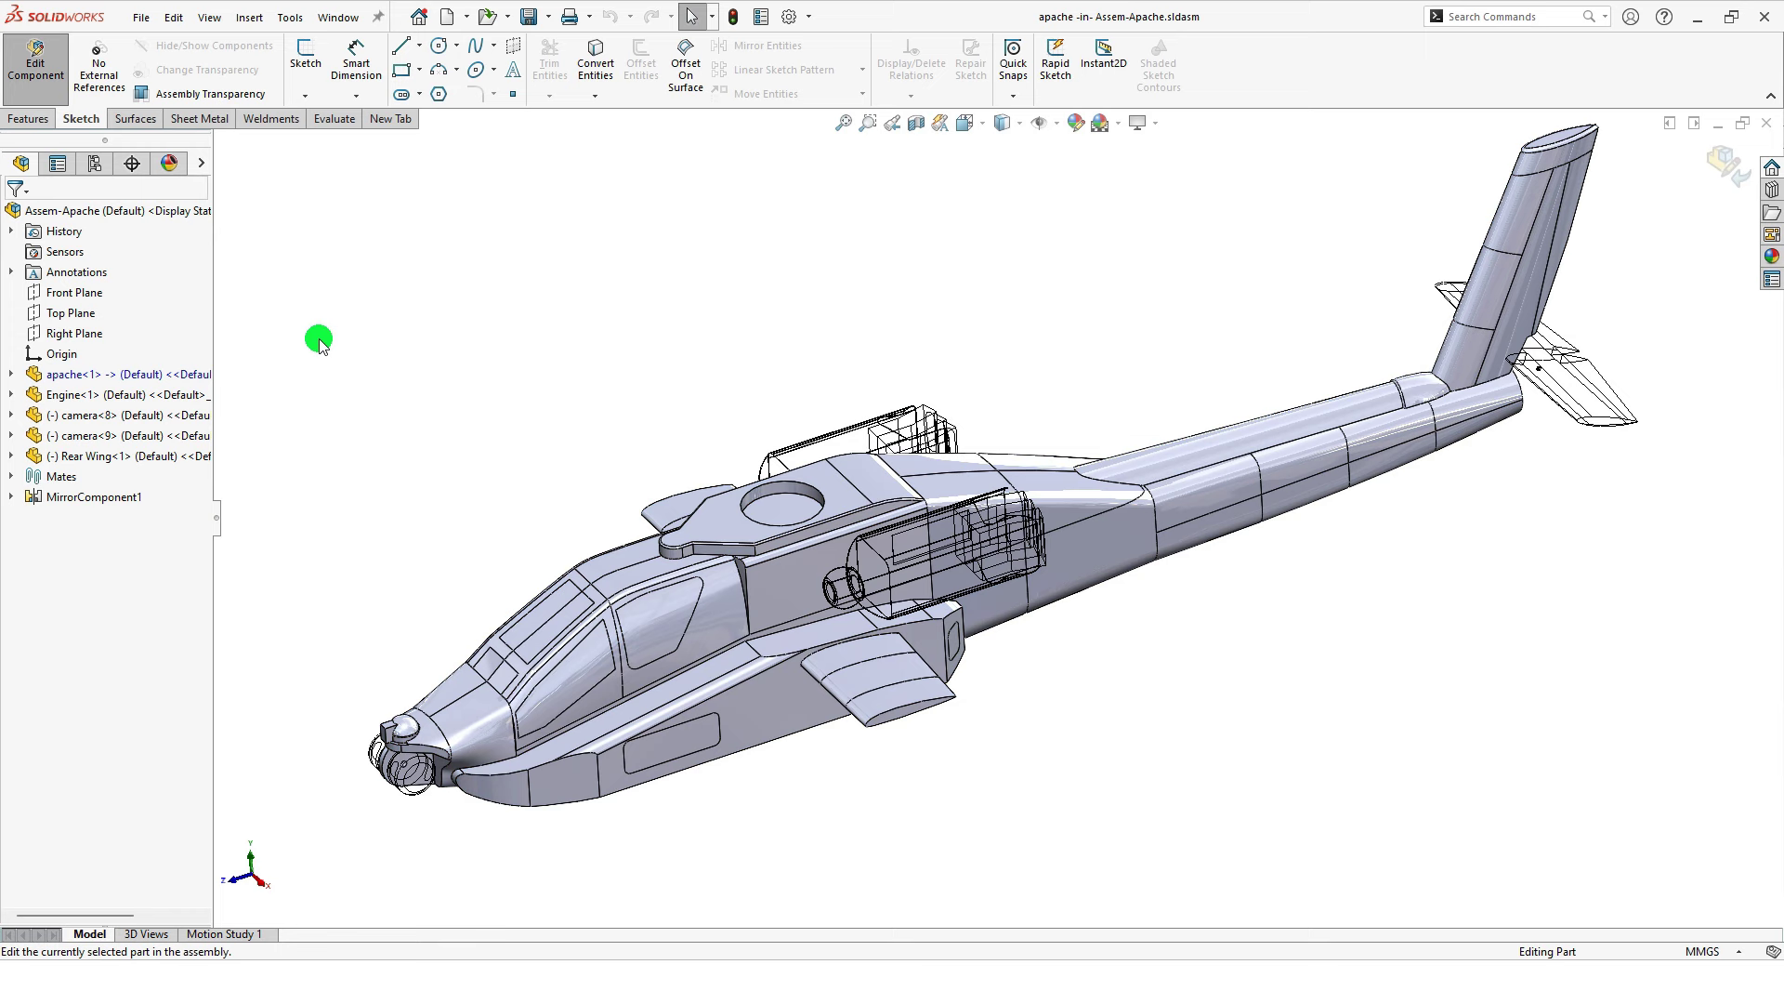
Step: Start a sketch on apache's Right Plane, viewed Normal To and zoomed on the tail
click(11, 375)
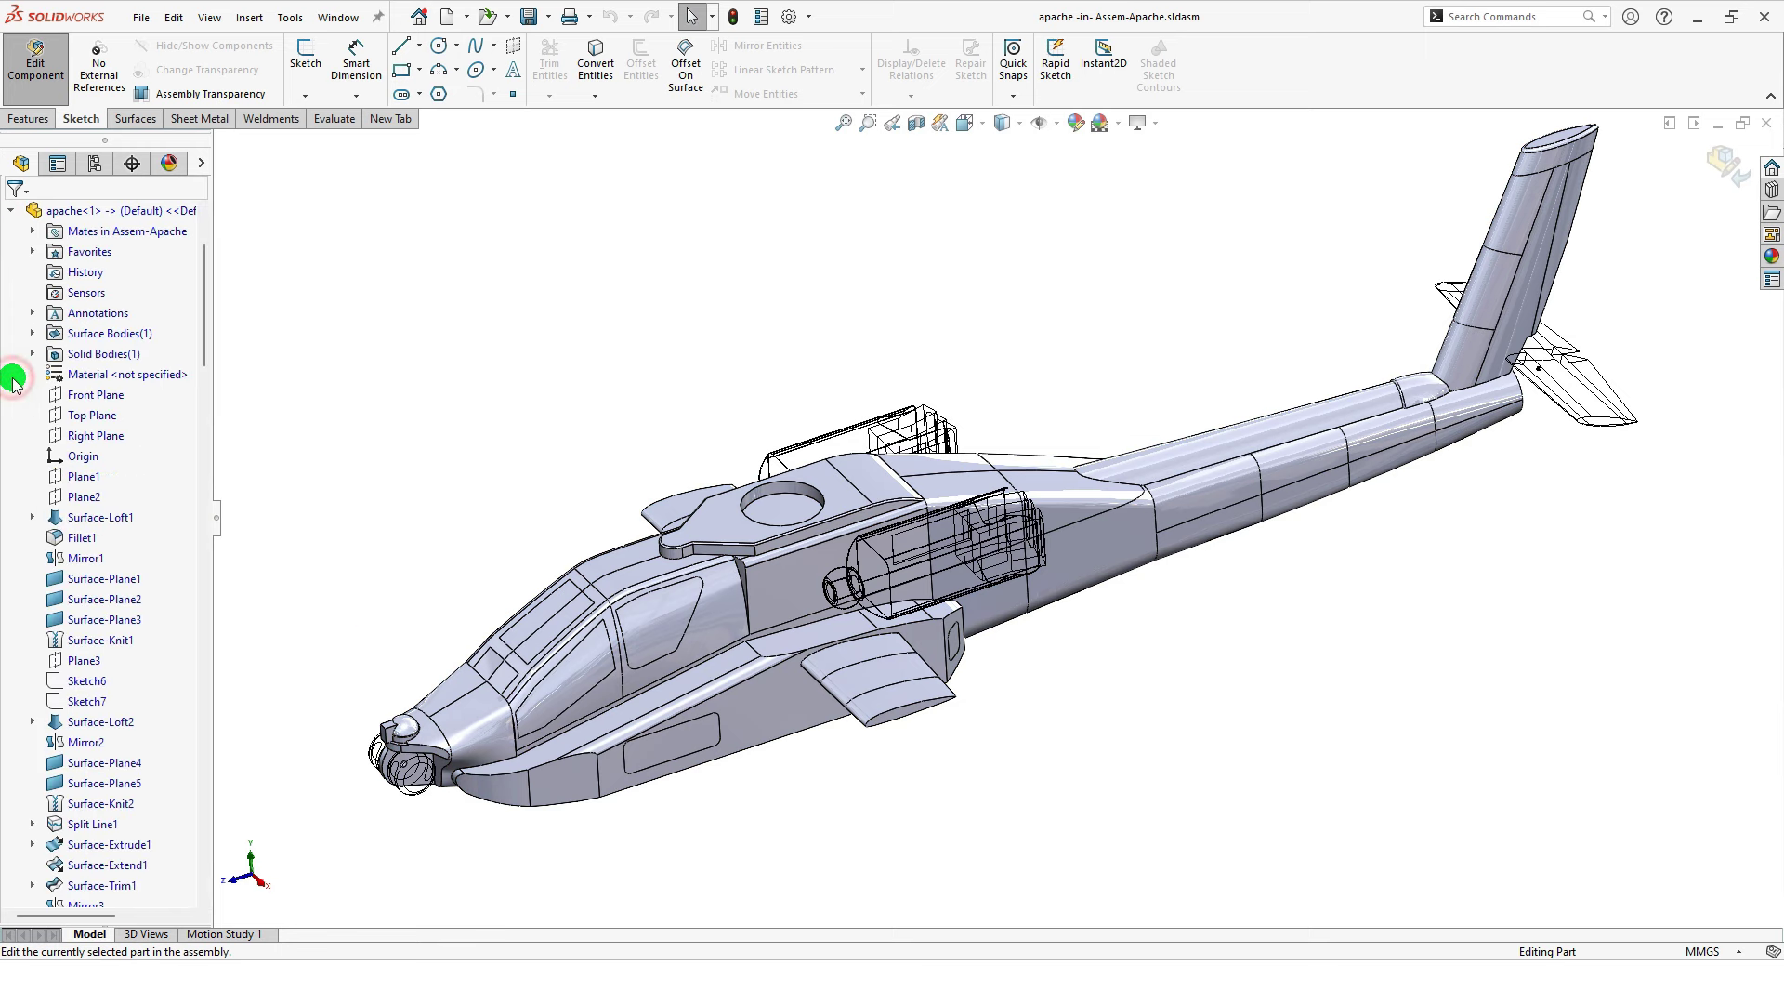
click(108, 438)
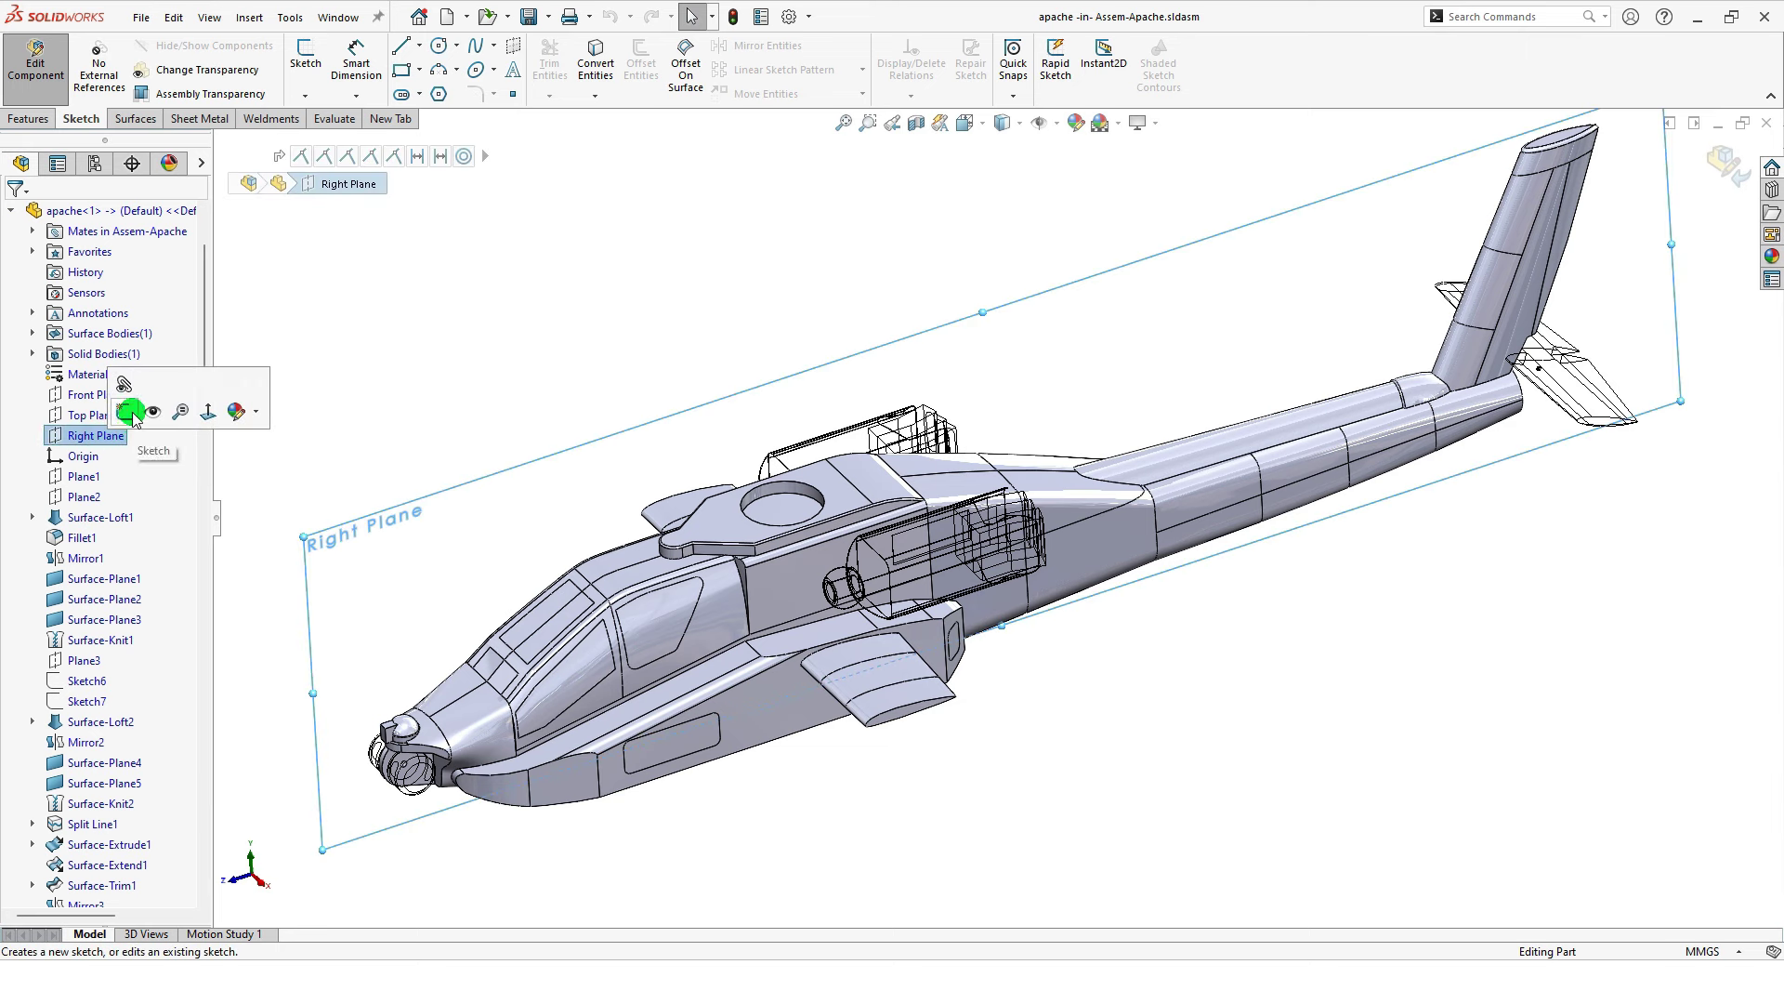
click(130, 412)
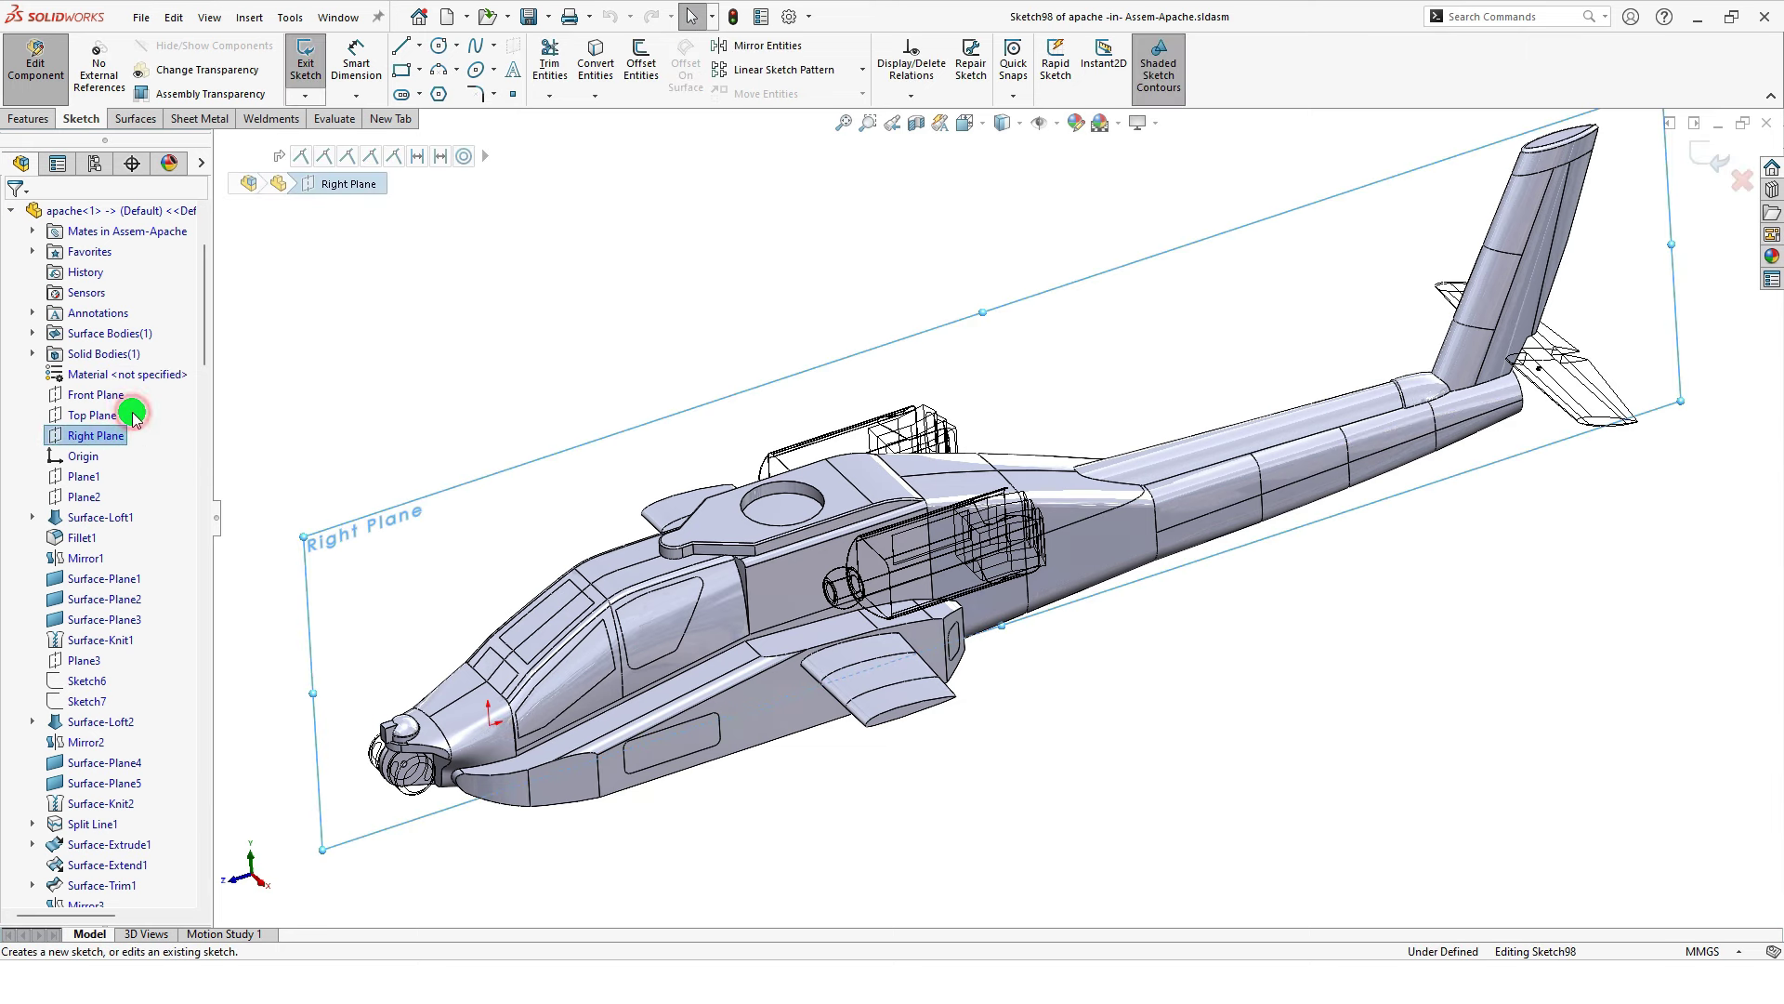
click(830, 285)
click(966, 121)
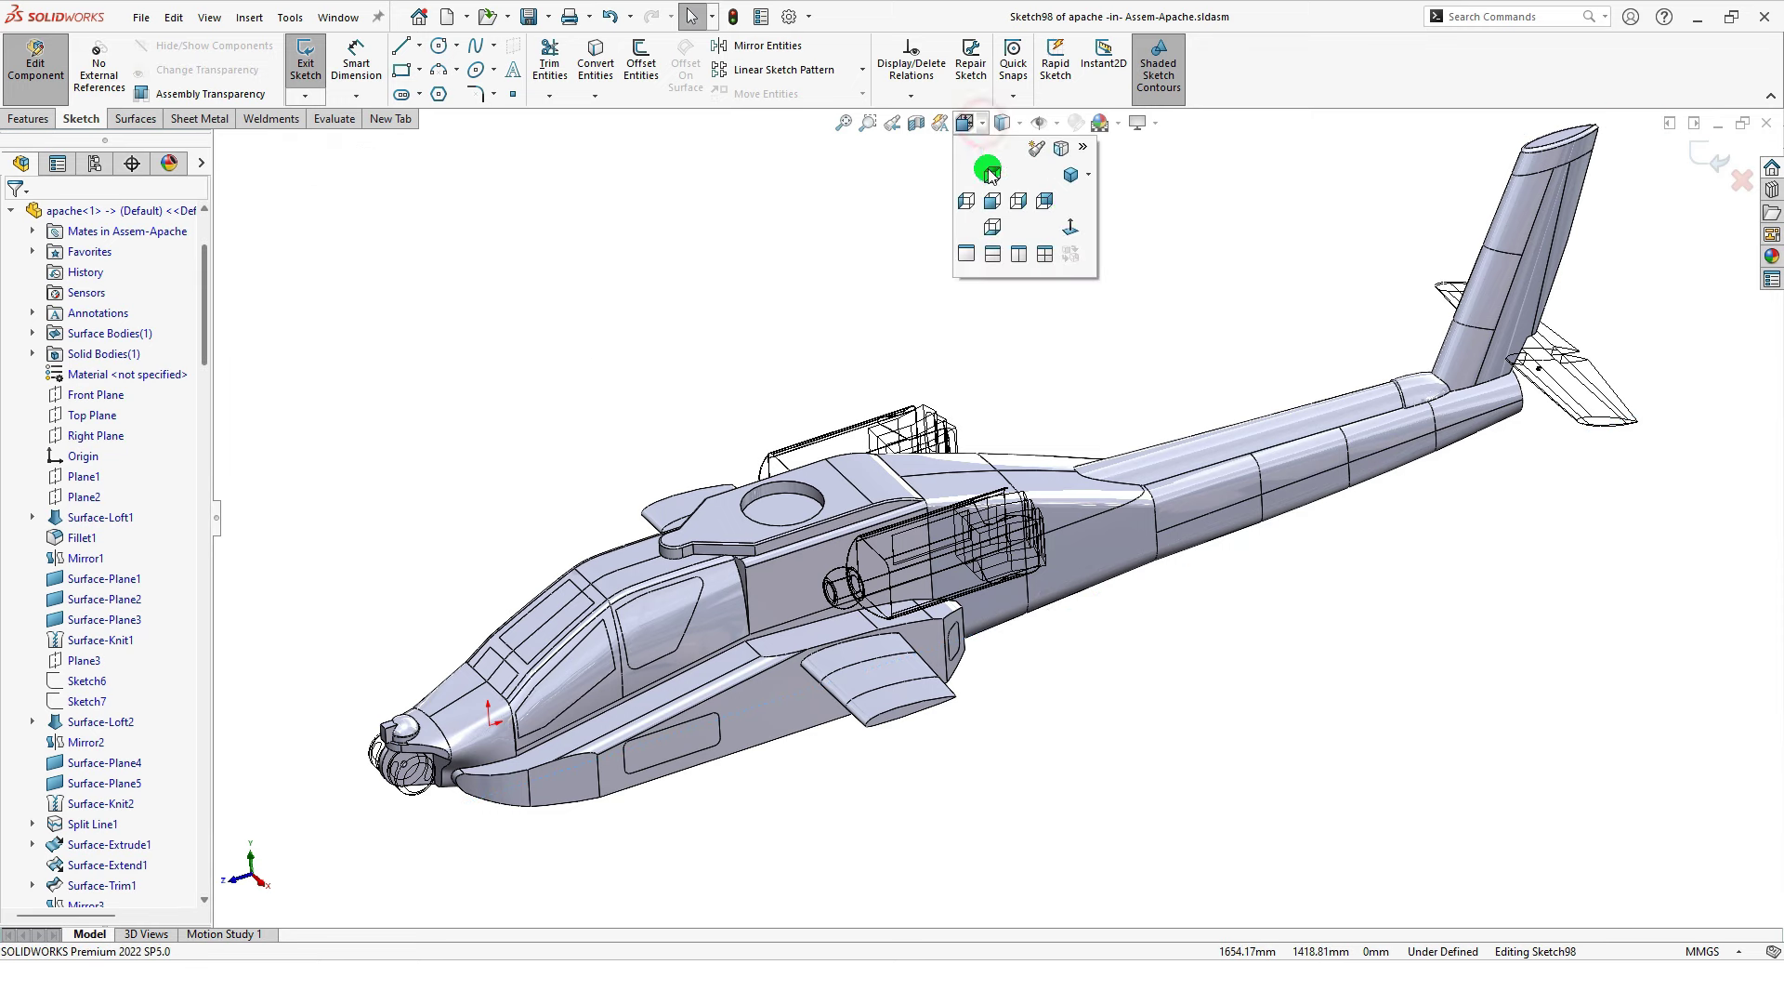
click(1069, 227)
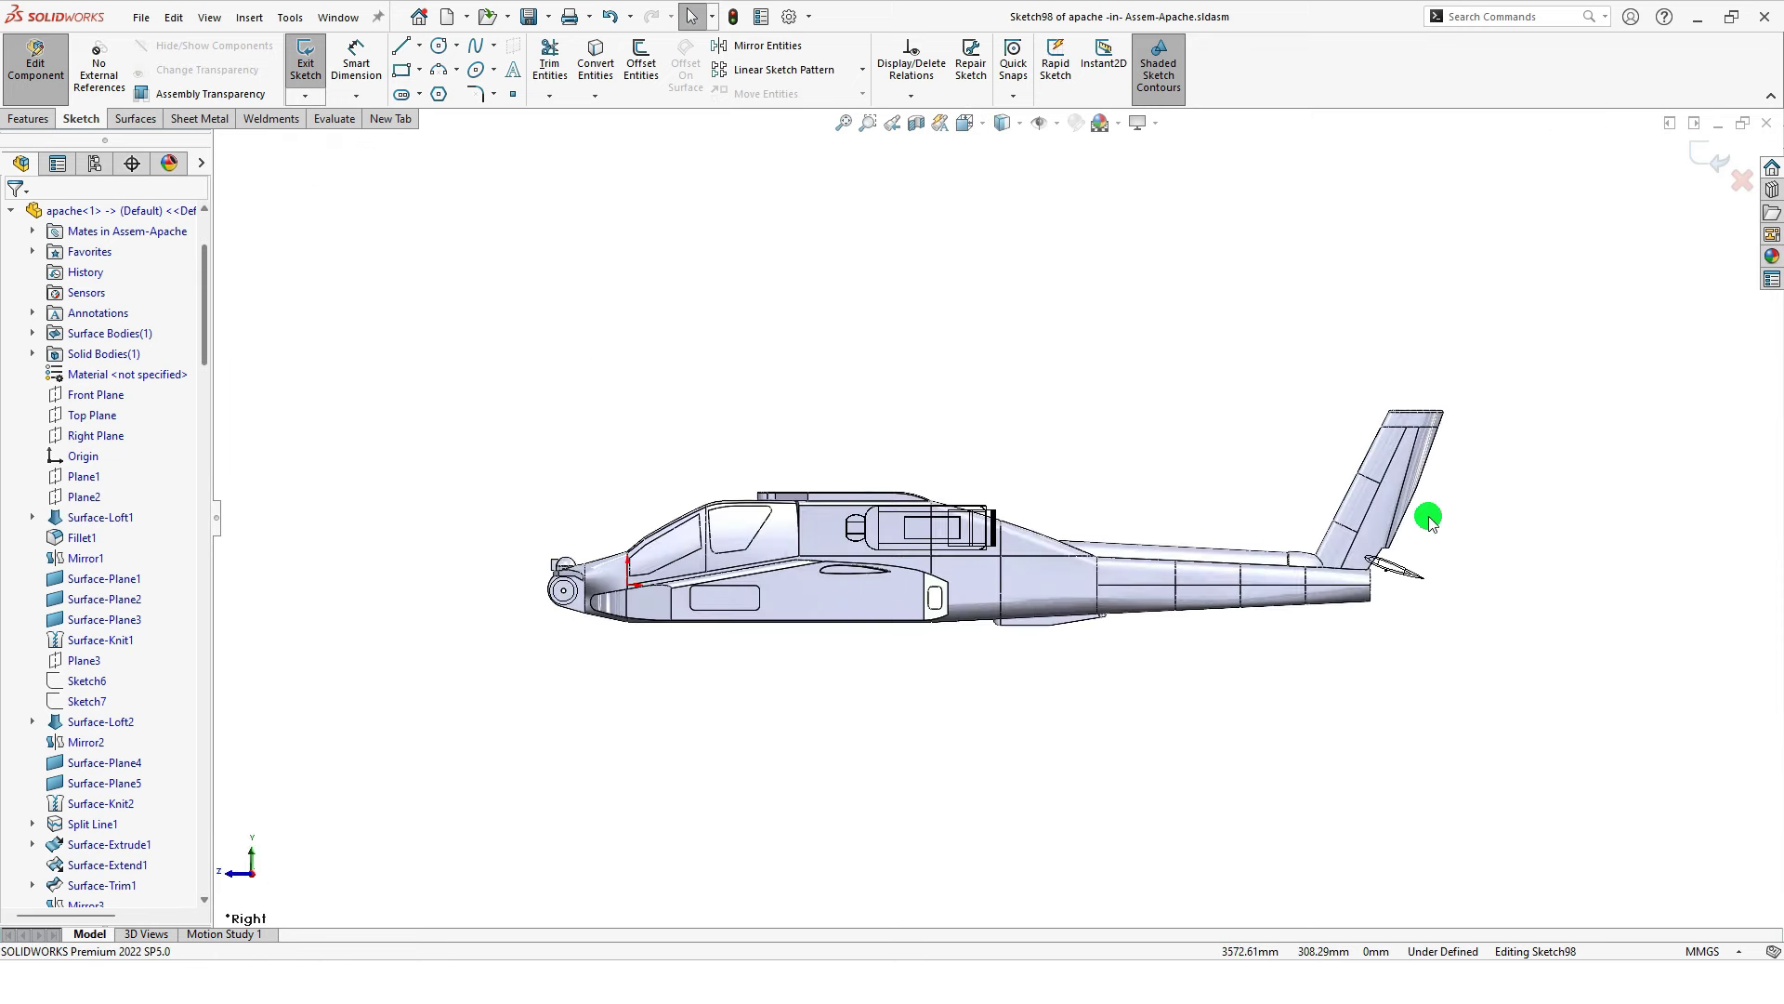
scroll(1420, 509, down, 3)
scroll(1196, 399, down, 2)
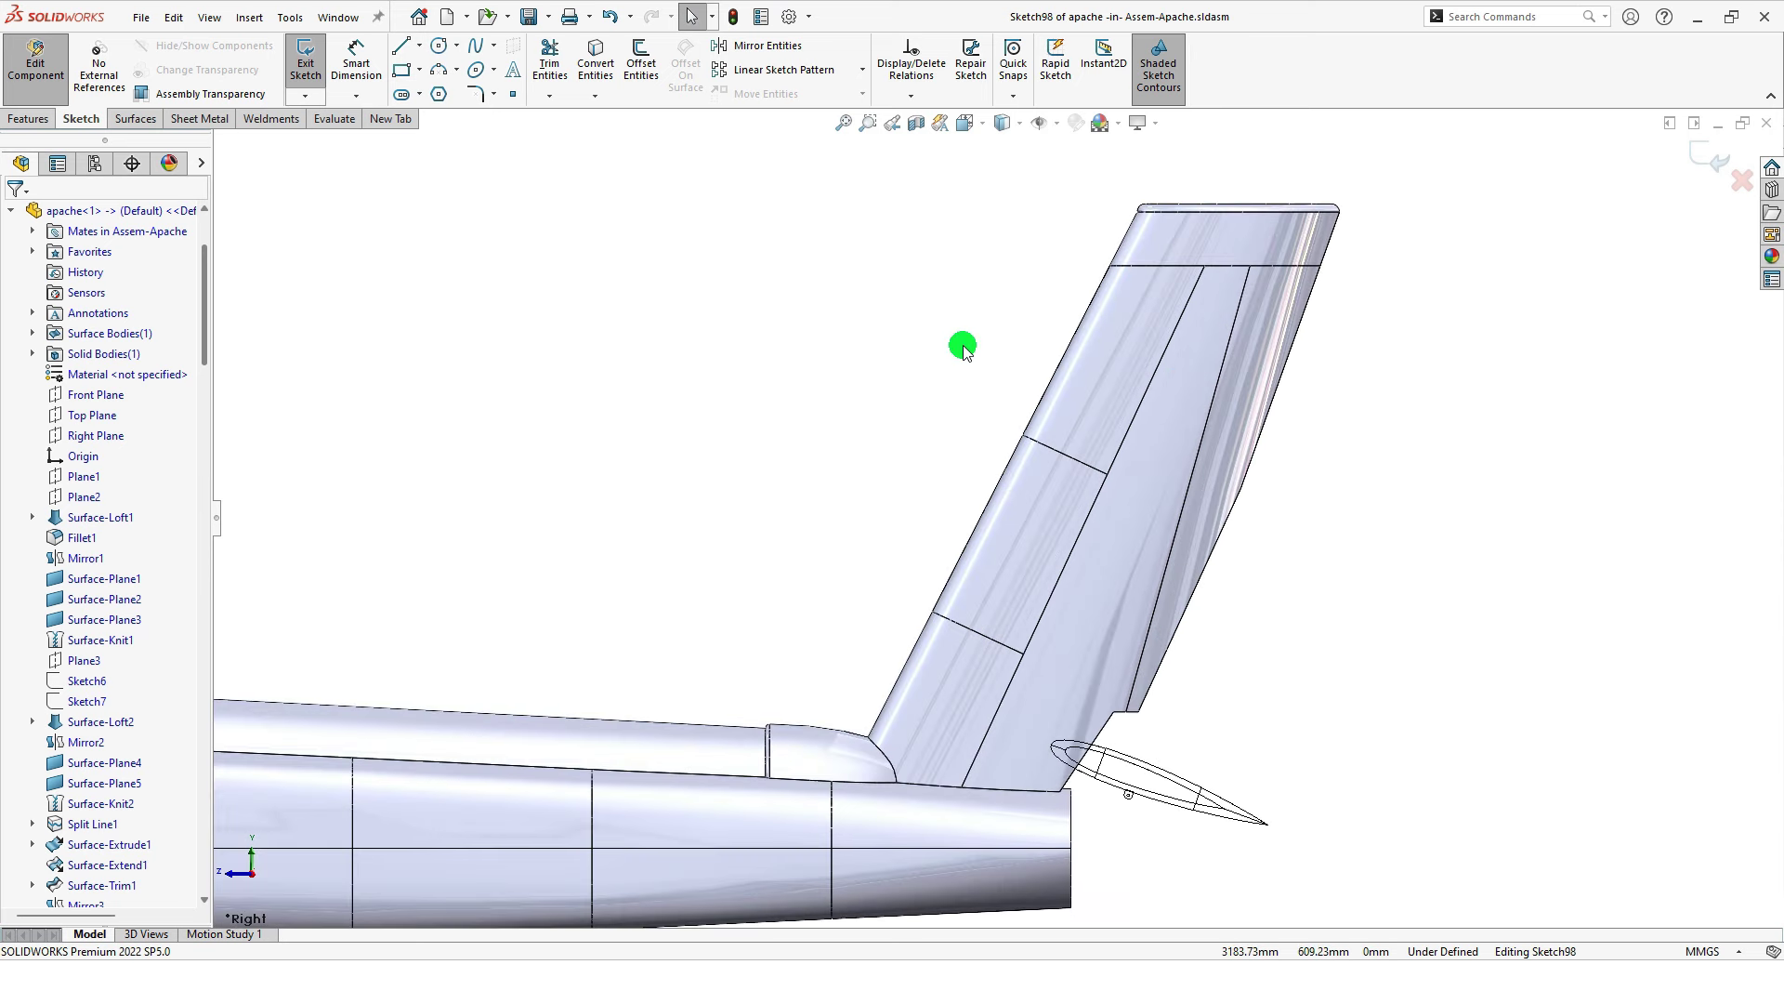
Step: Draw a centre rectangle to the left of the tail fin
key(s)
click(985, 406)
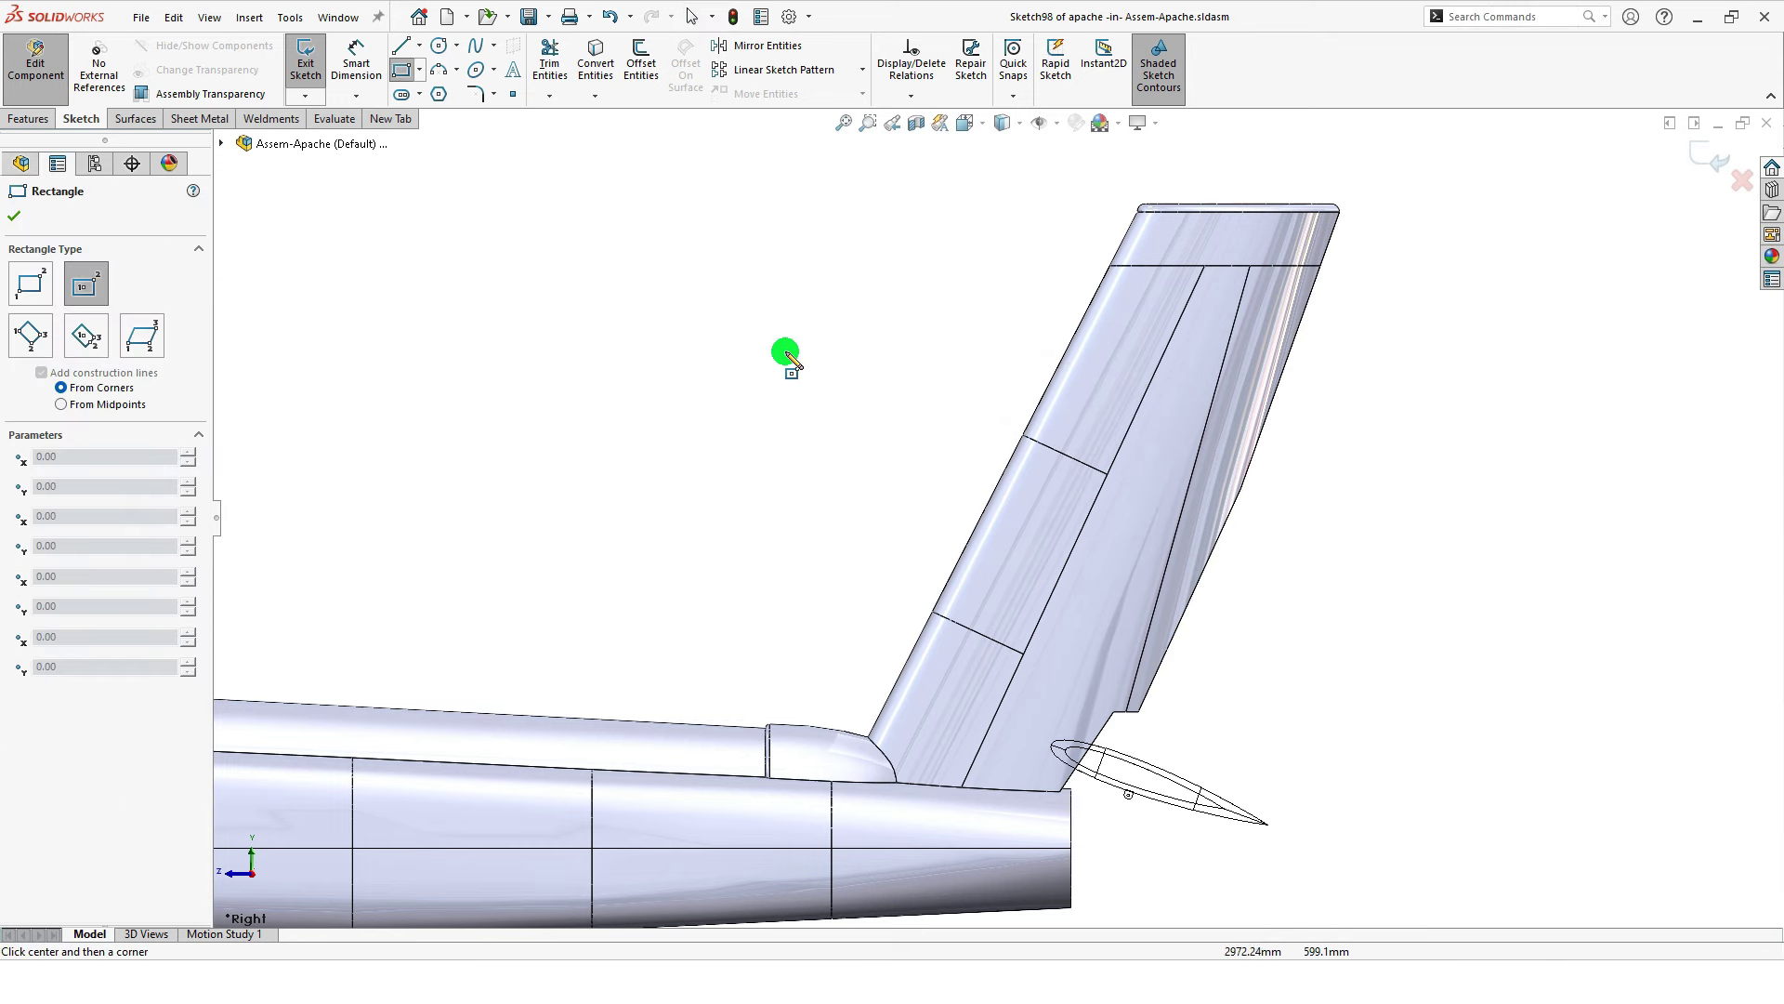
click(833, 339)
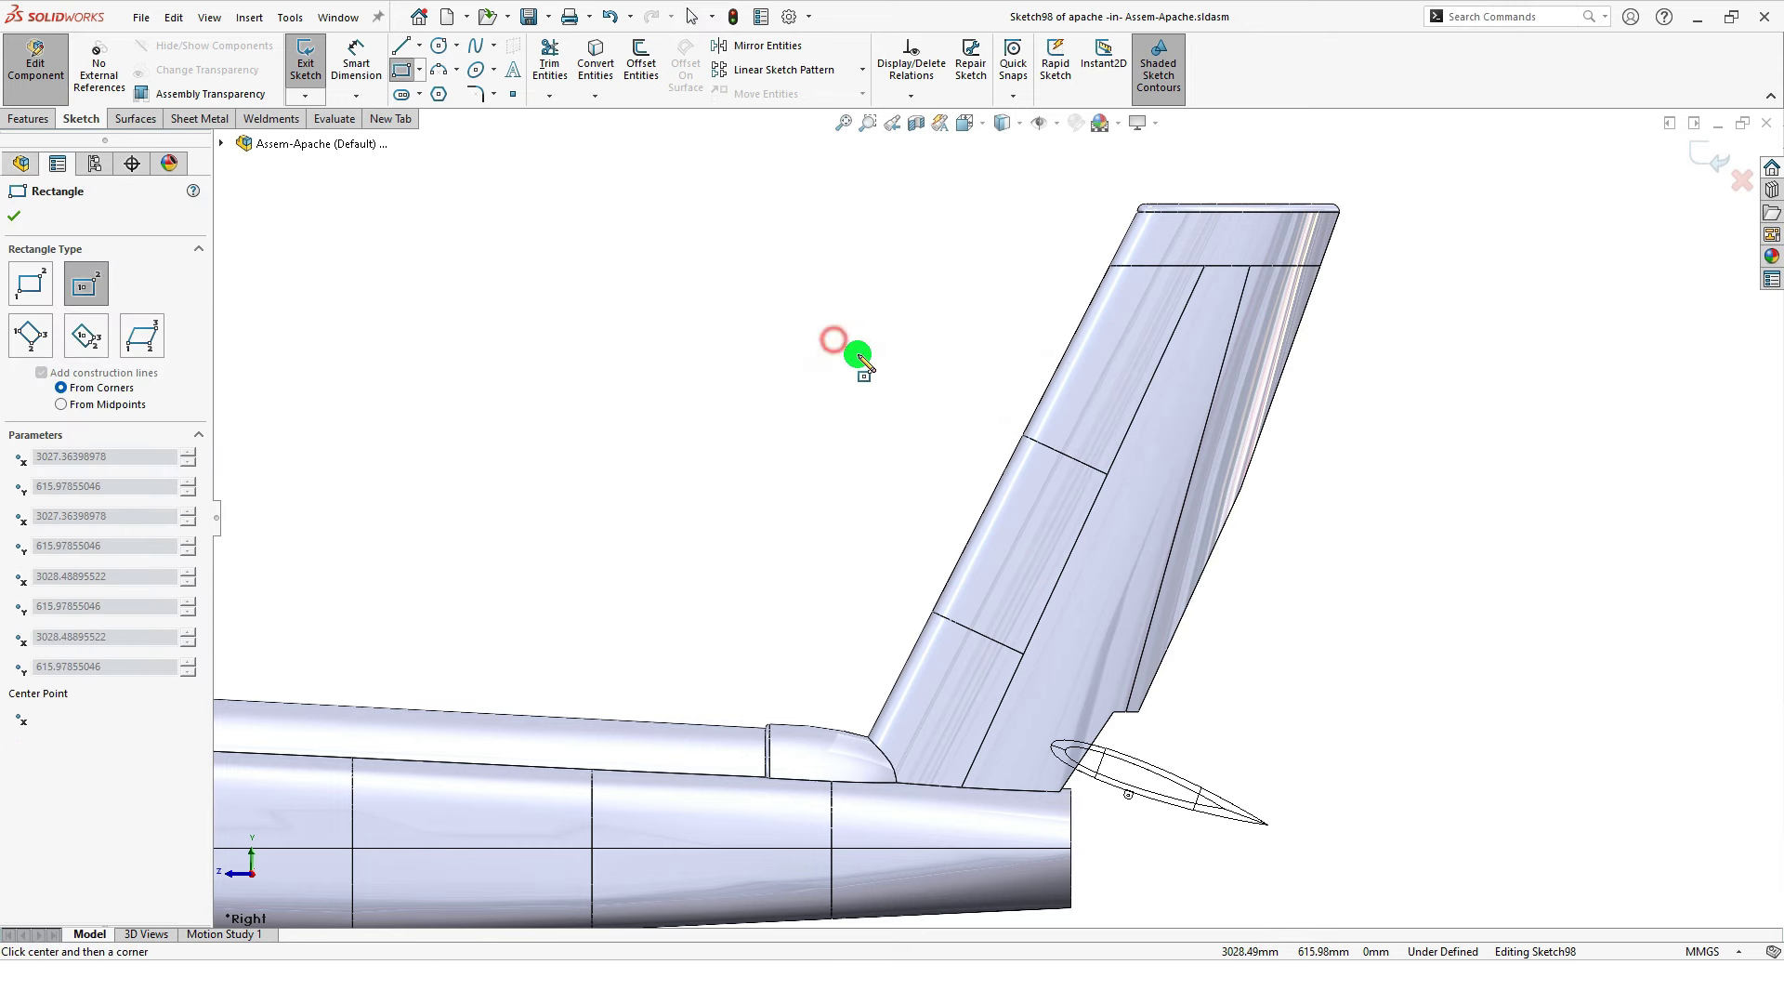
click(977, 427)
scroll(900, 255, down, 2)
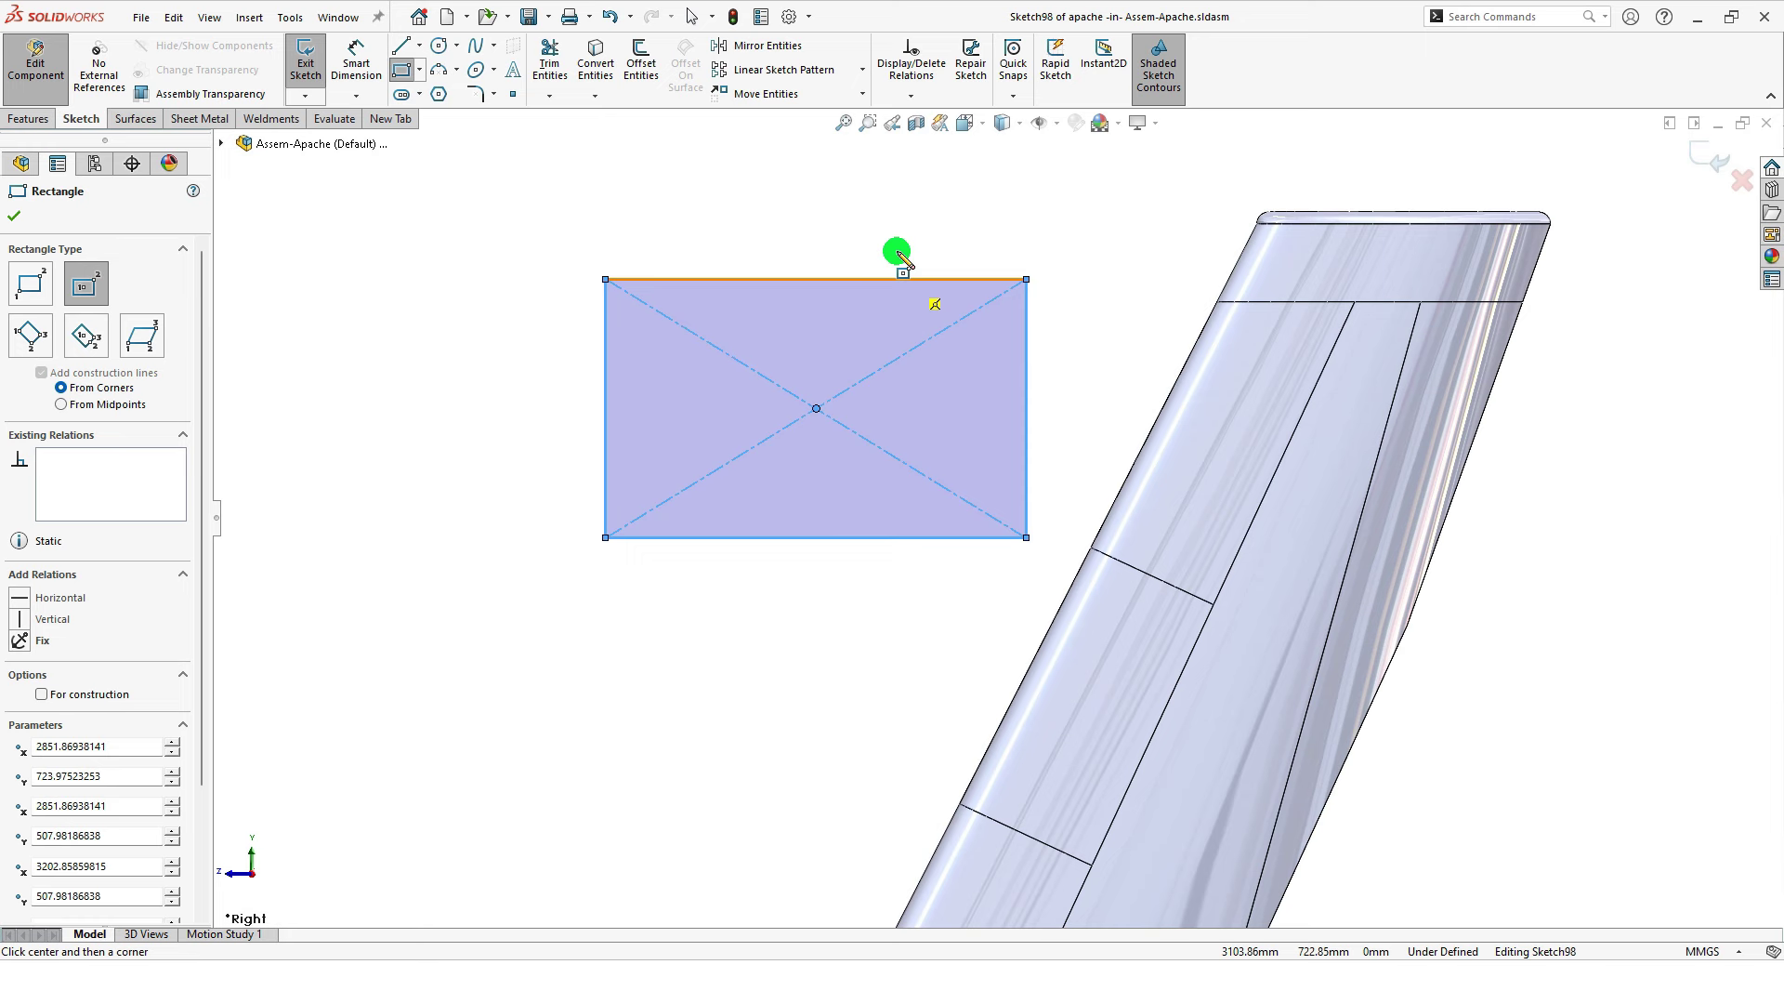
scroll(900, 257, down, 1)
key(Escape)
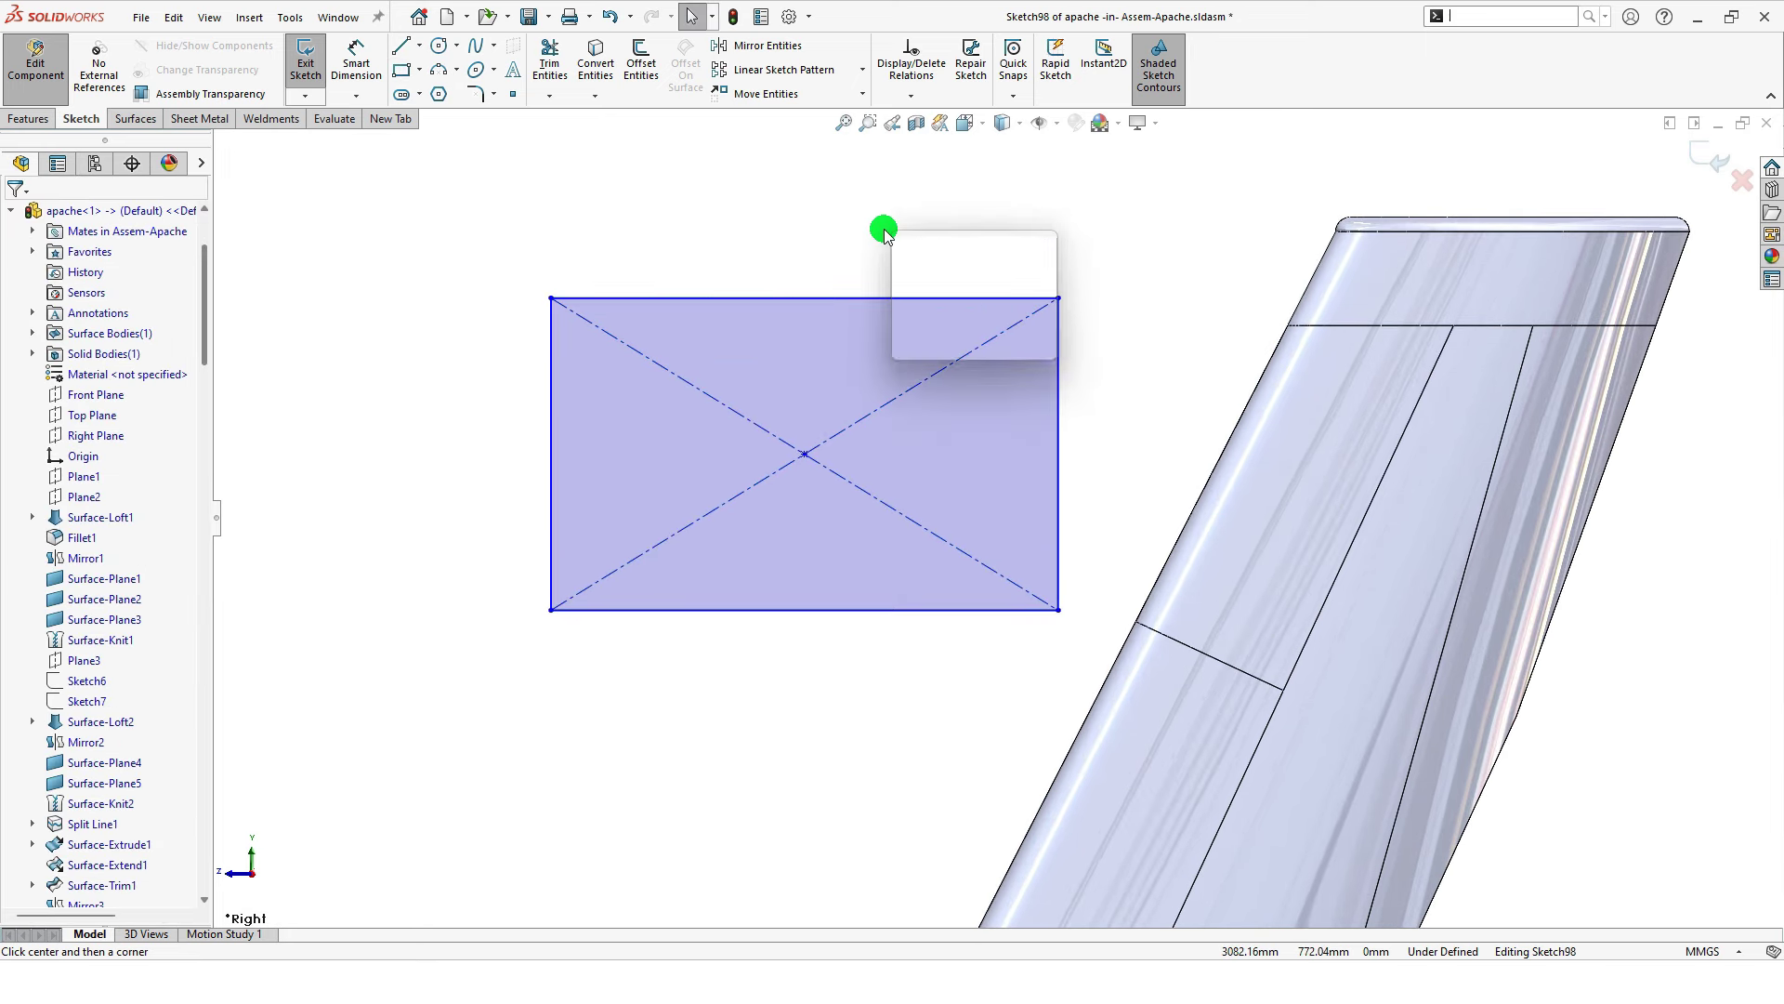
Step: Dimension the rectangle 288 wide along the top edge and 148 tall along the left edge
click(947, 251)
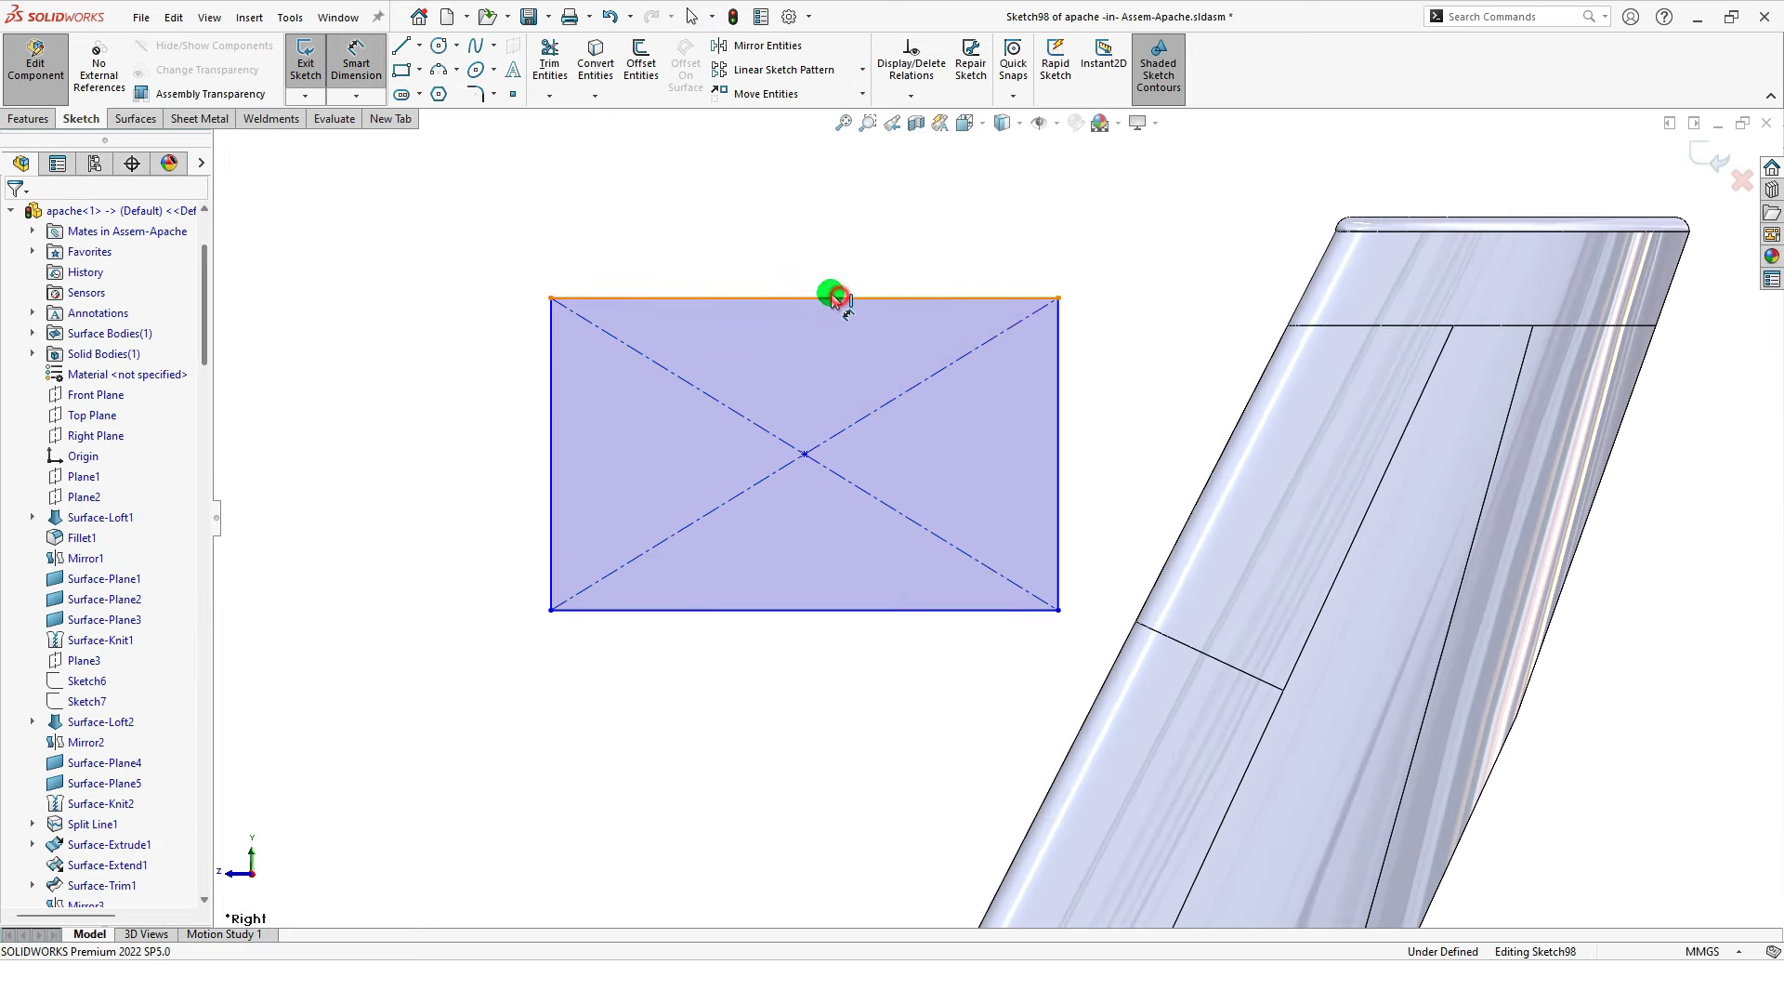
click(837, 298)
click(829, 228)
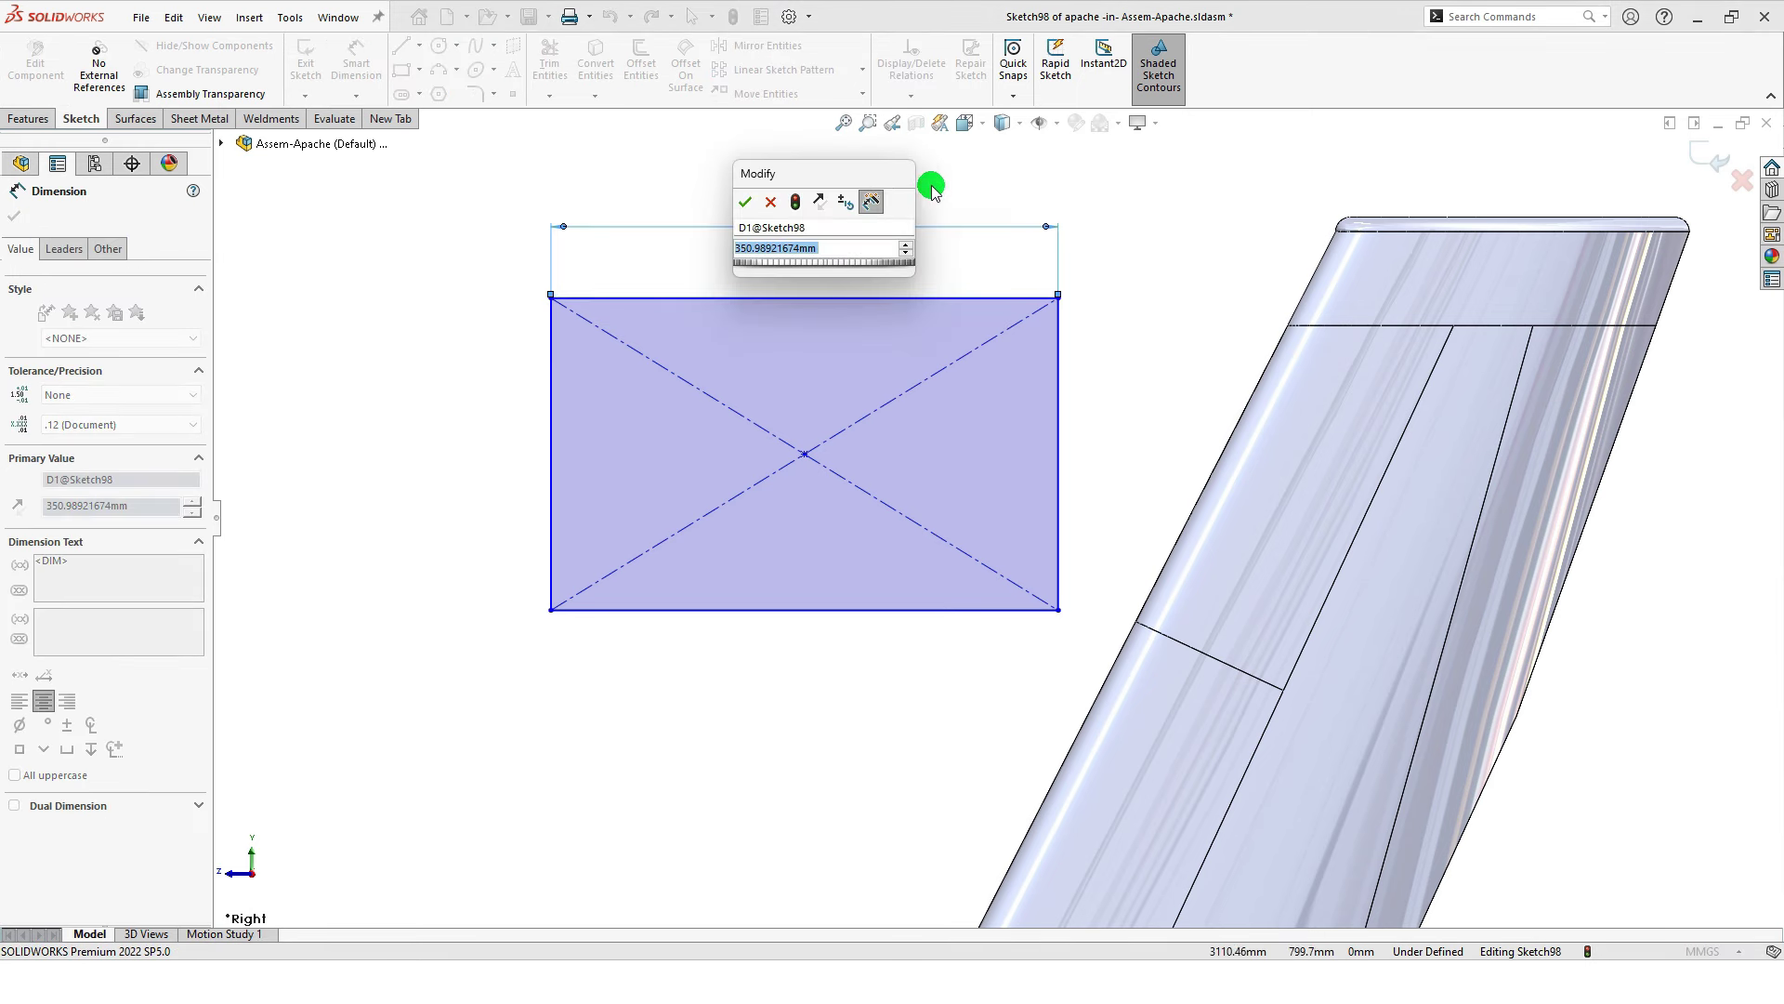
text(351)
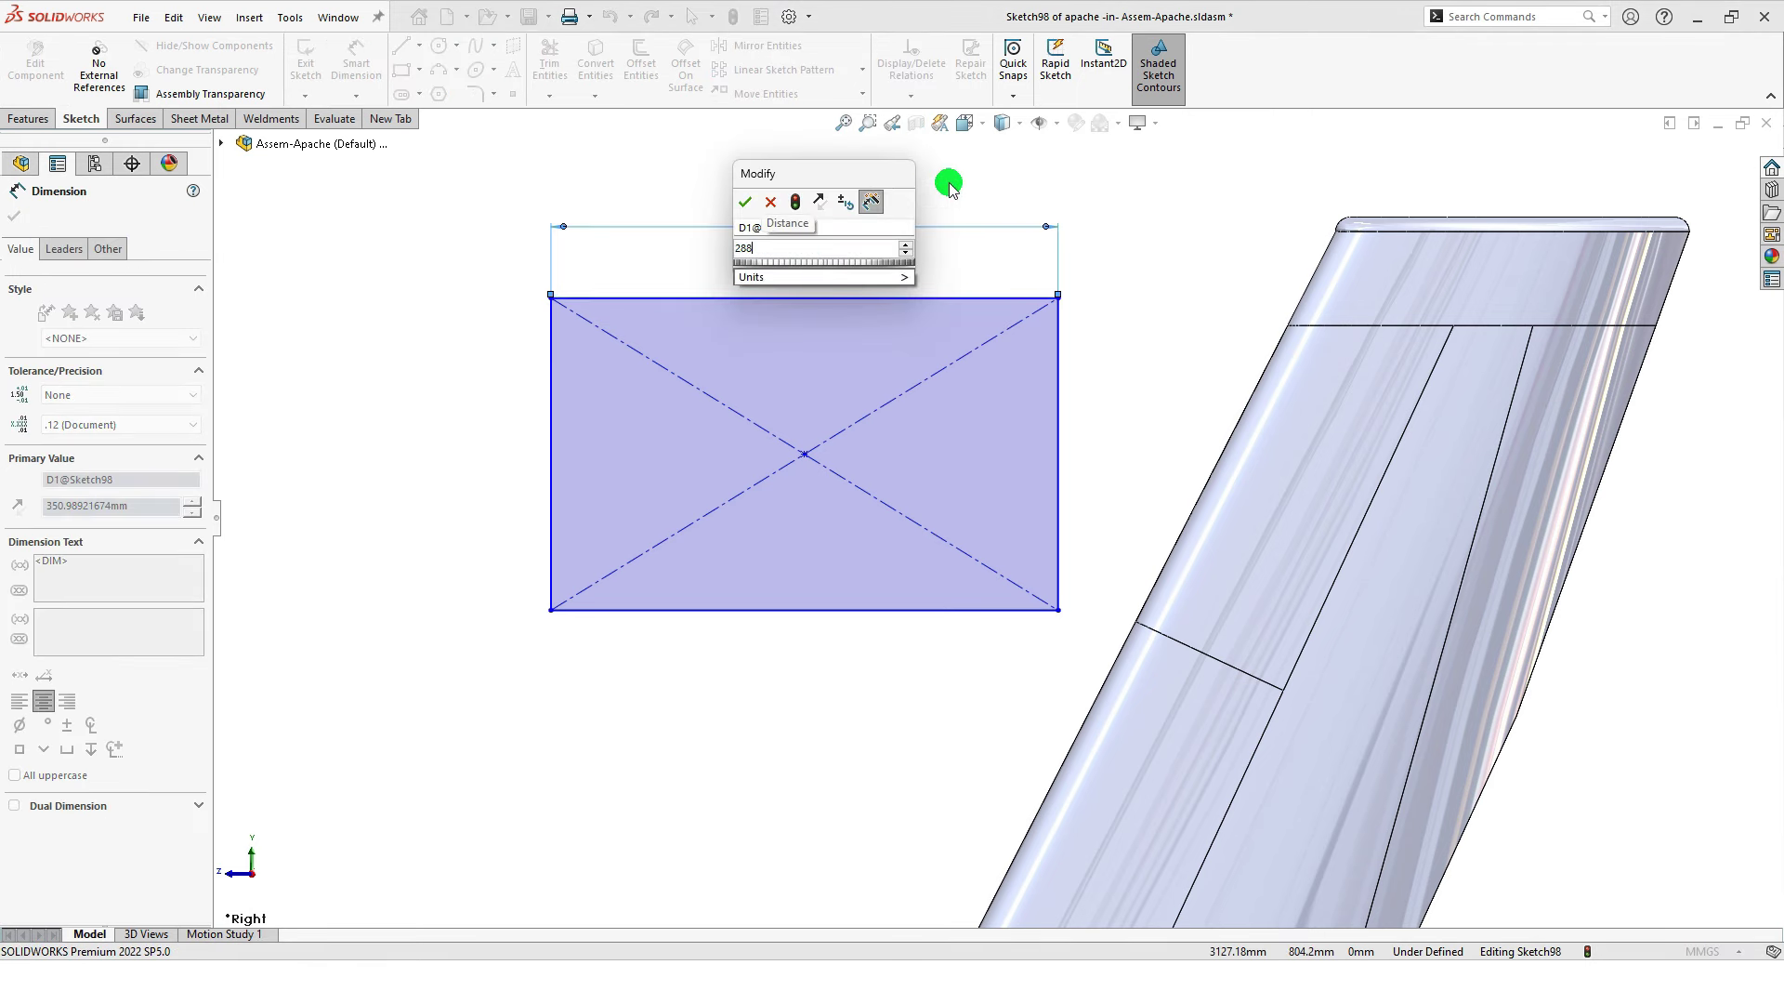
key(Return)
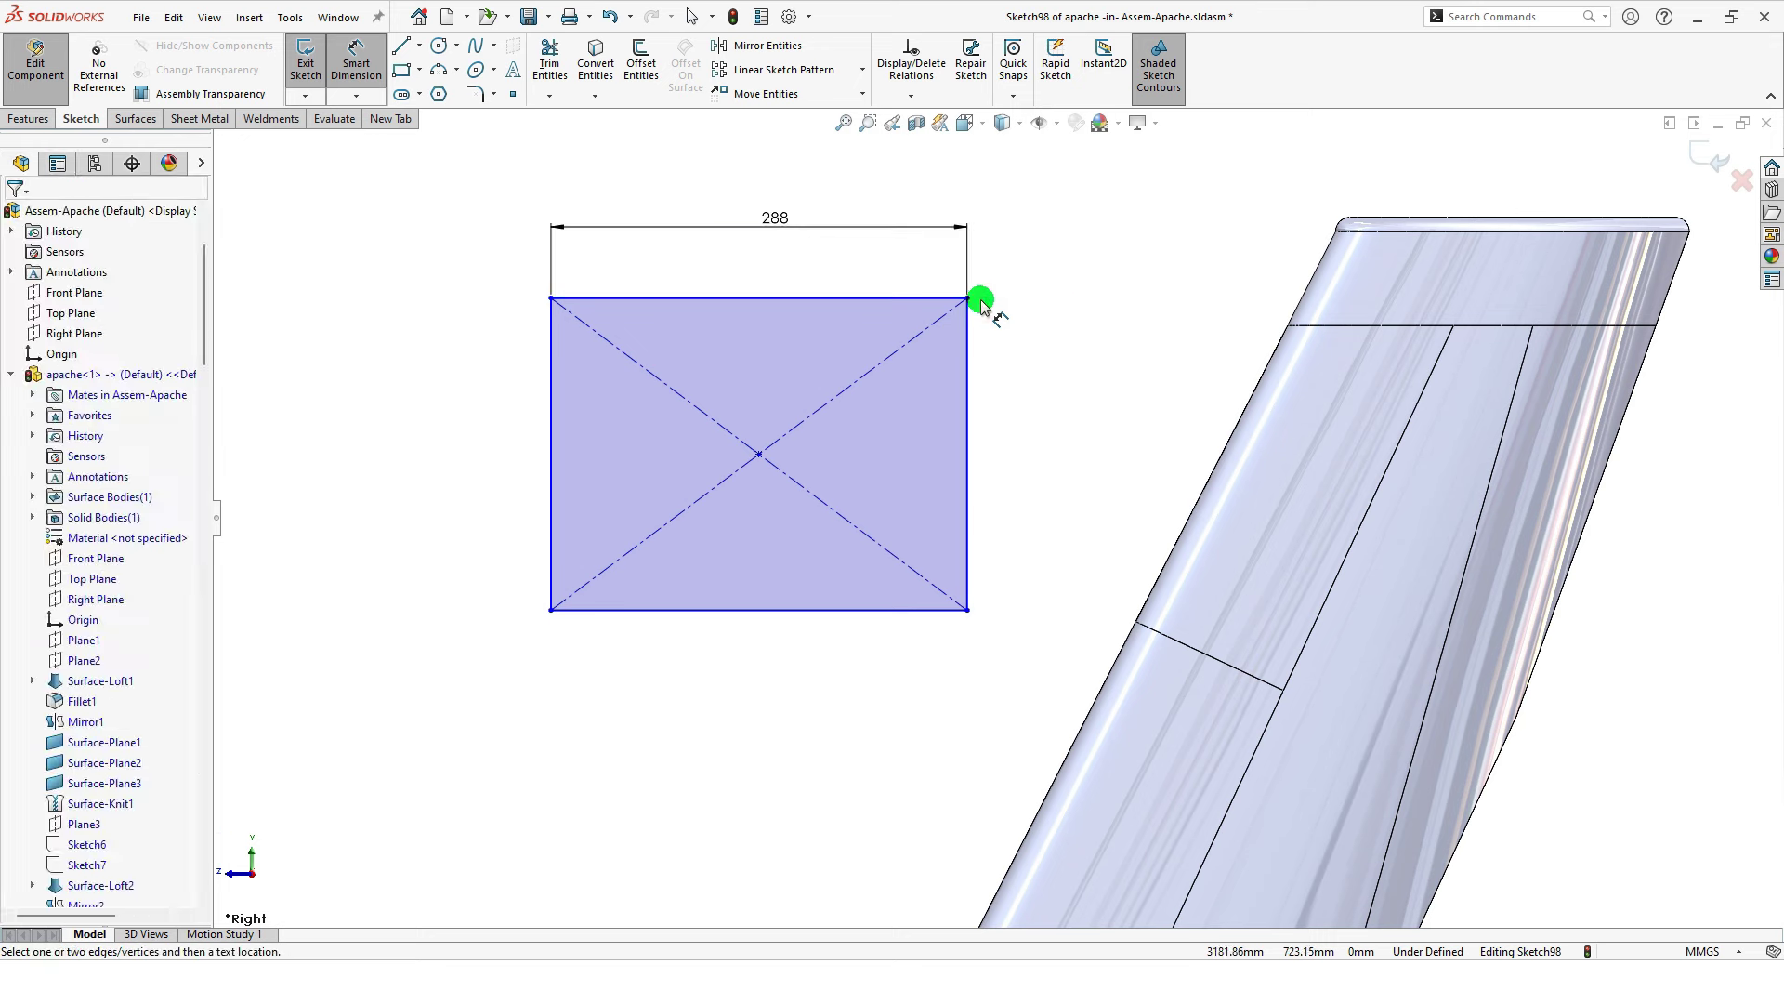
click(551, 437)
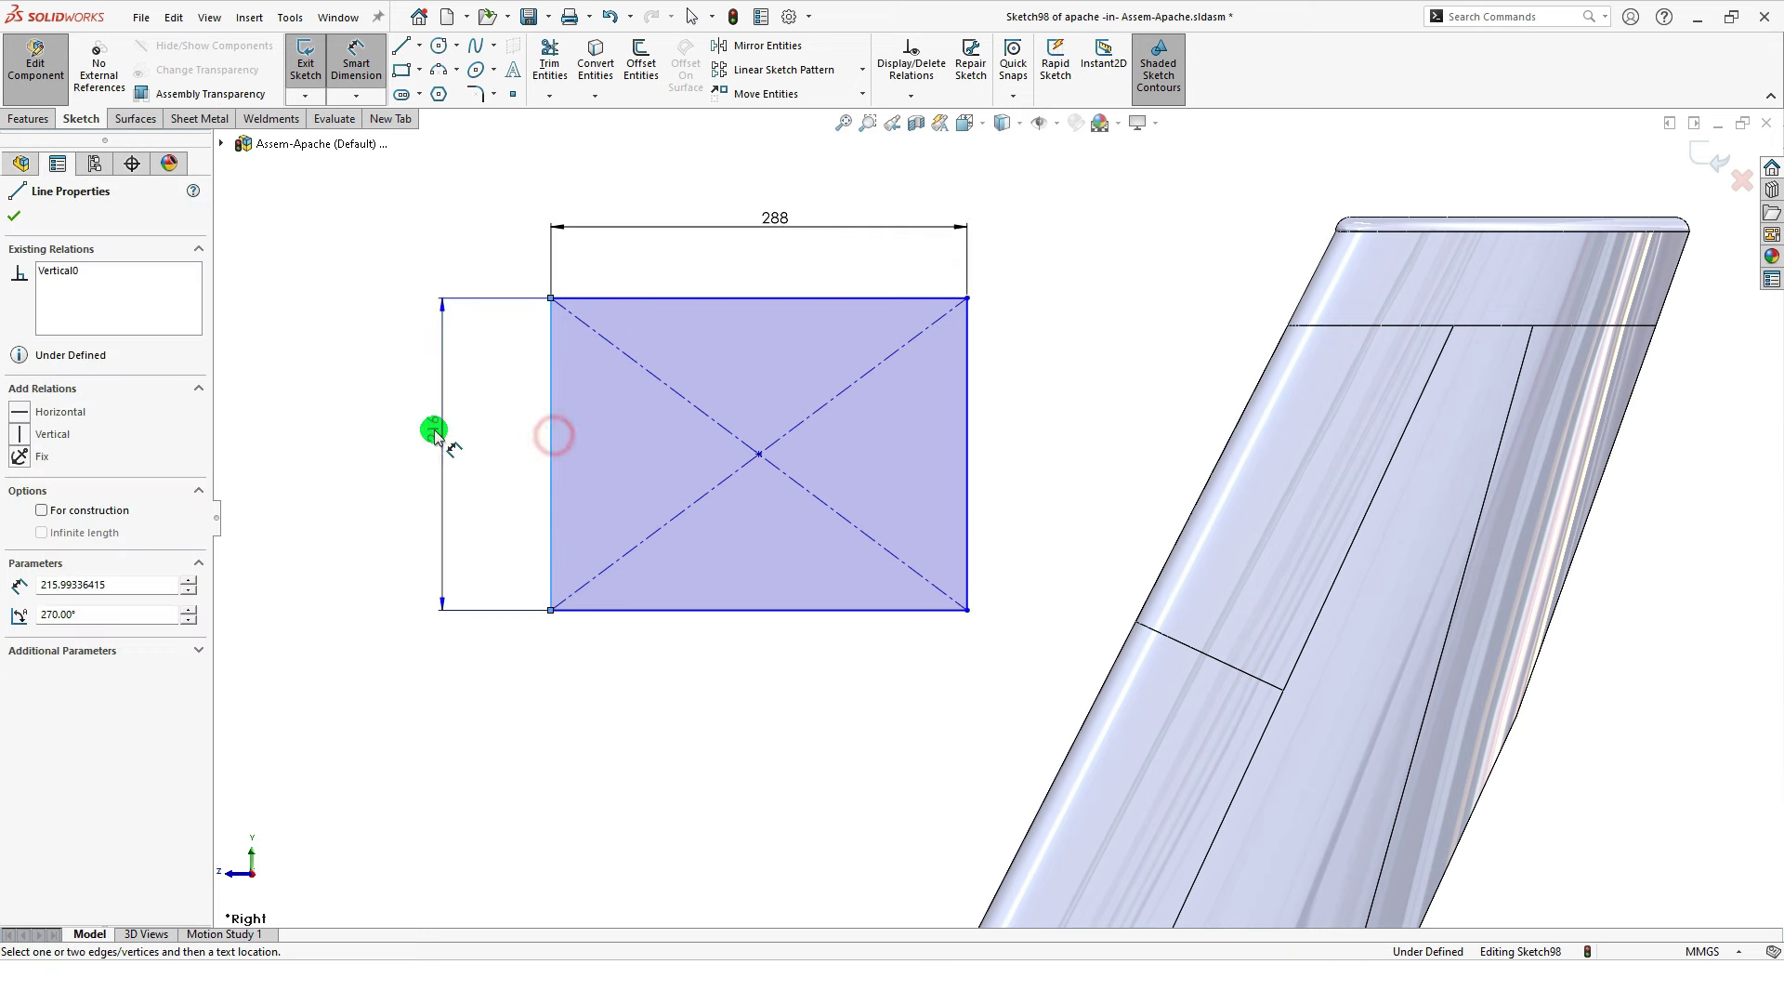
click(294, 452)
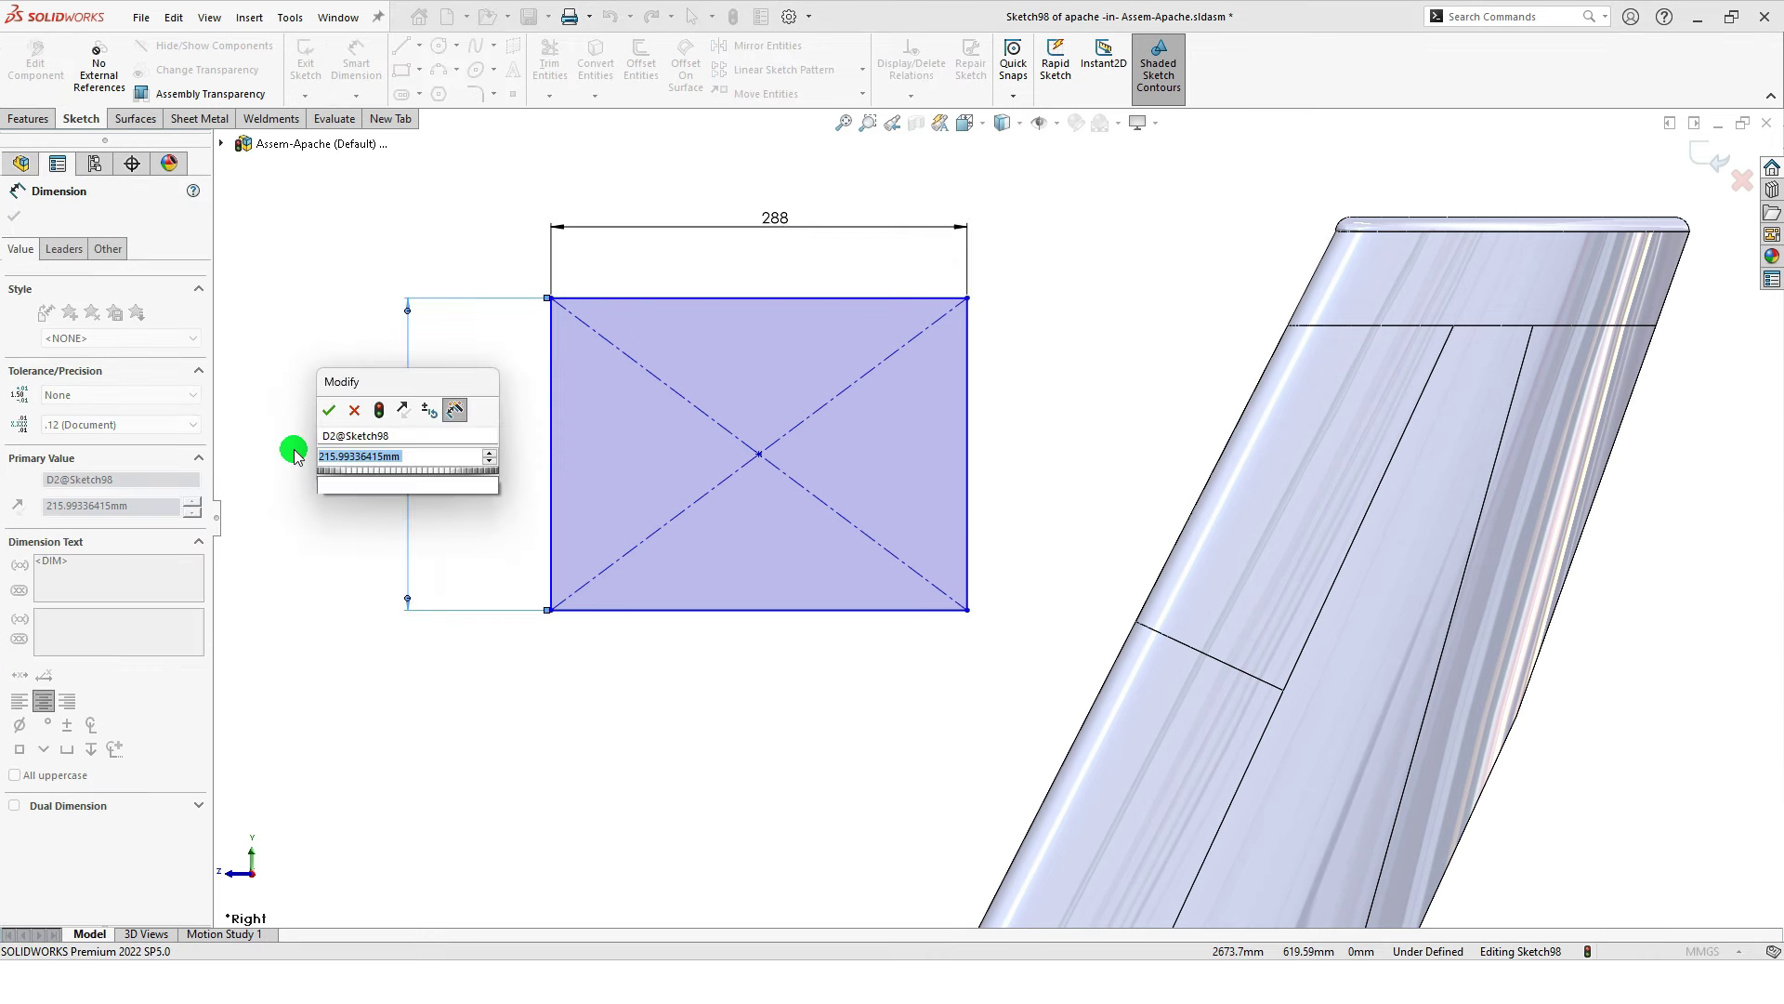
text(148)
key(Return)
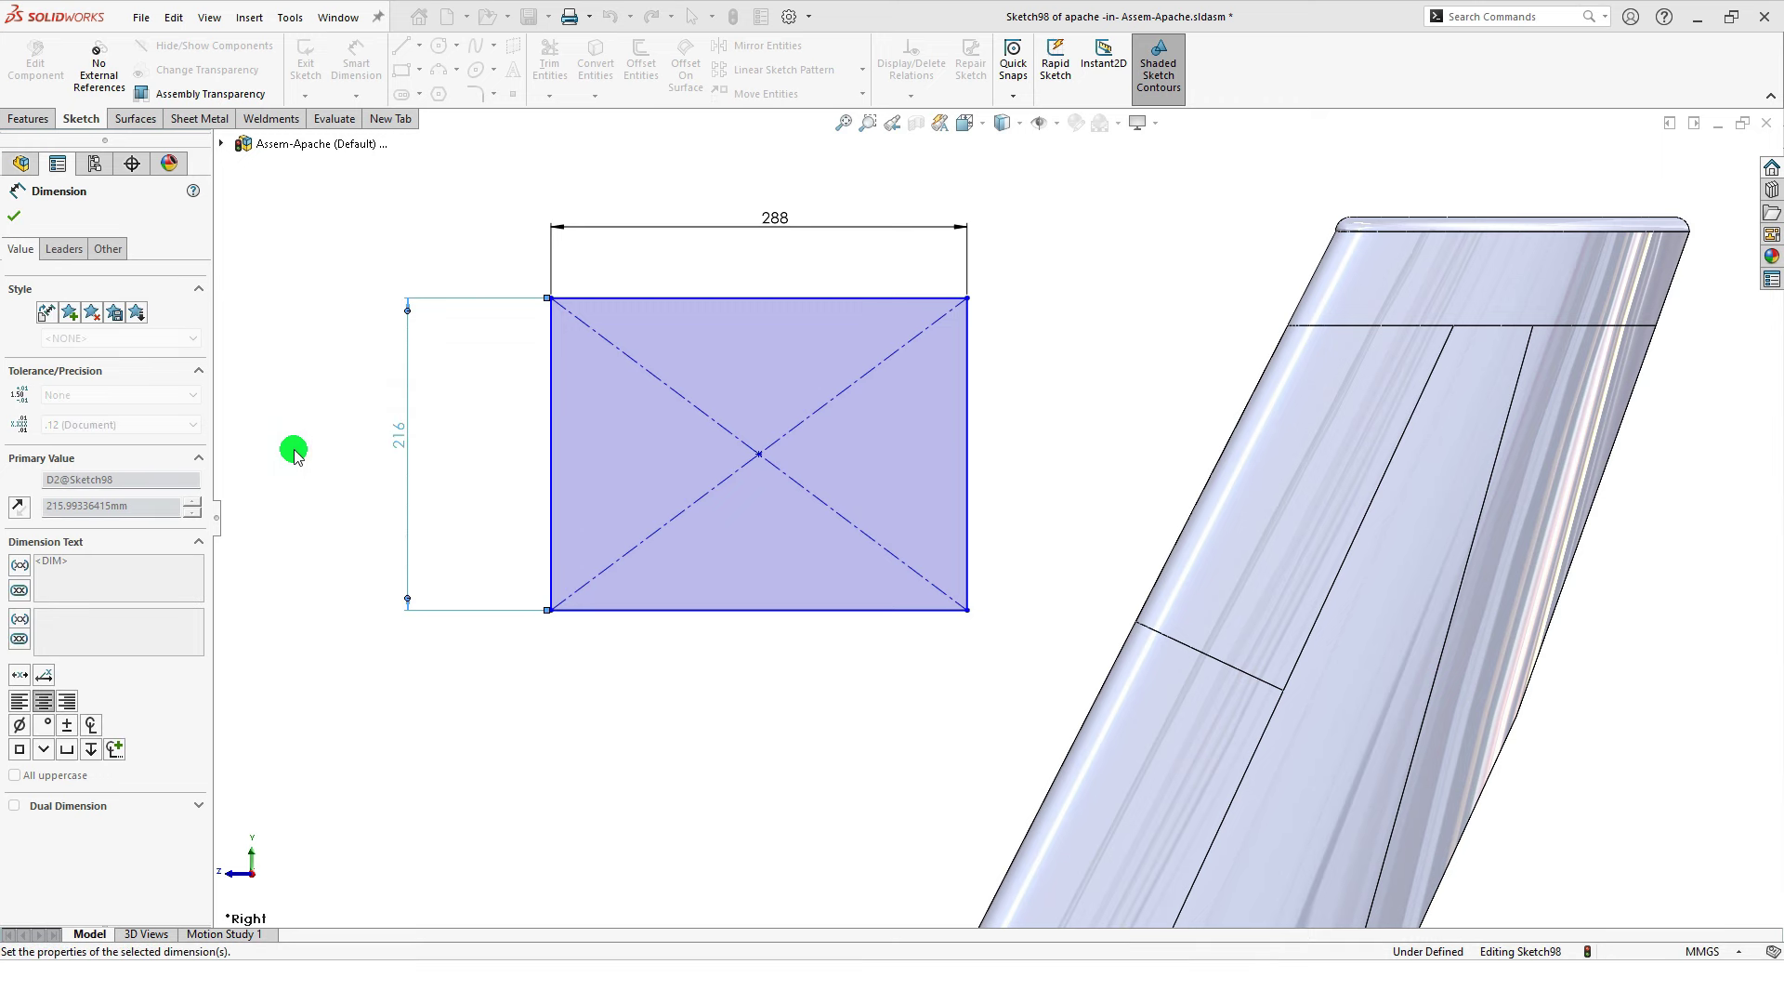
Step: Draw two circles inside the rectangle, one upper-left and one at the right
key(s)
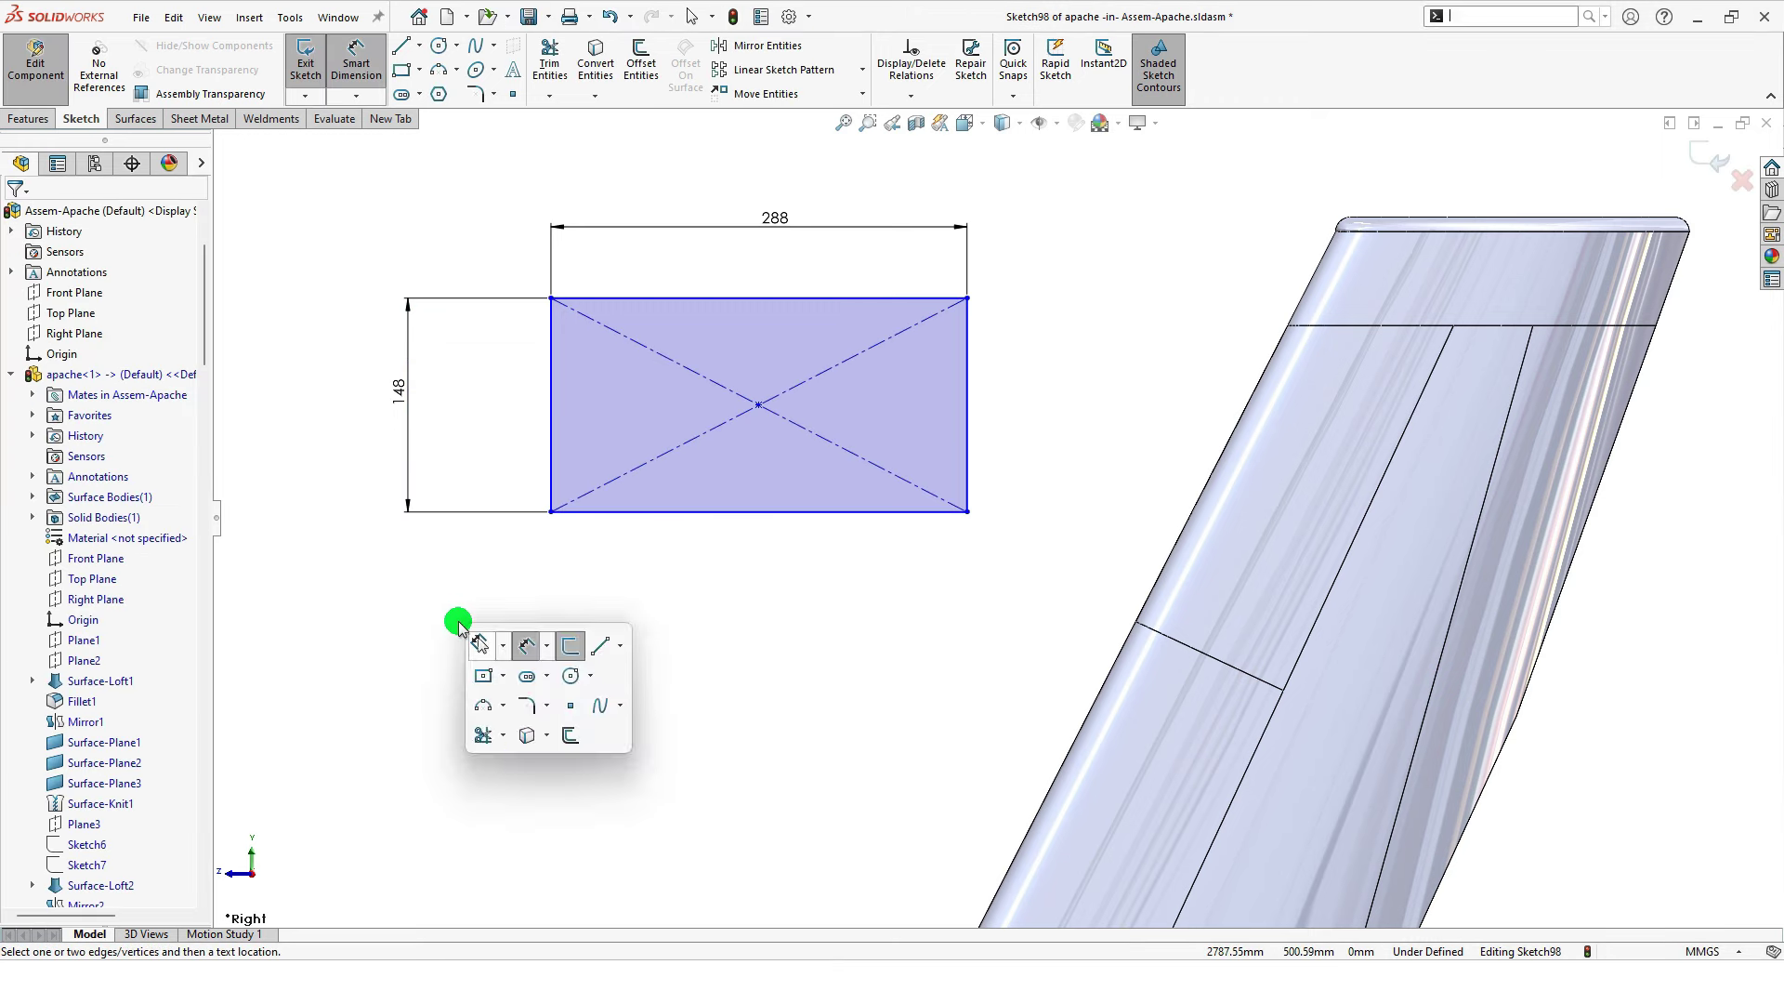
click(570, 676)
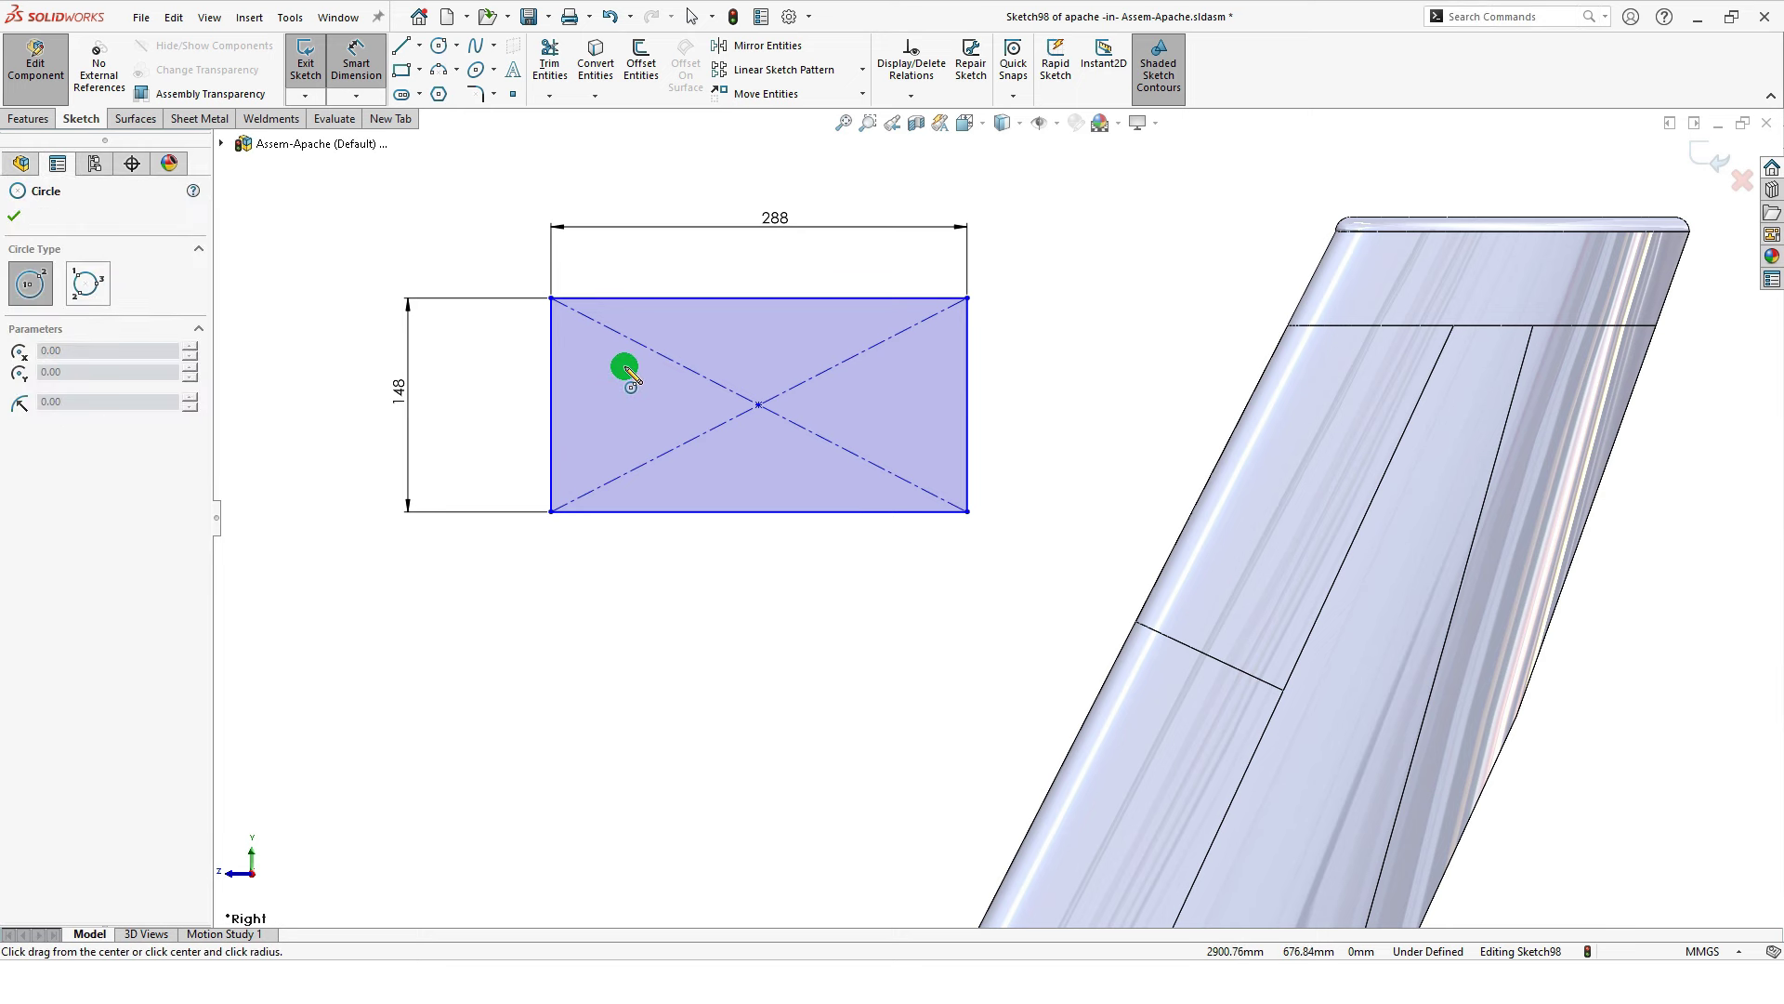
drag(629, 368, 653, 423)
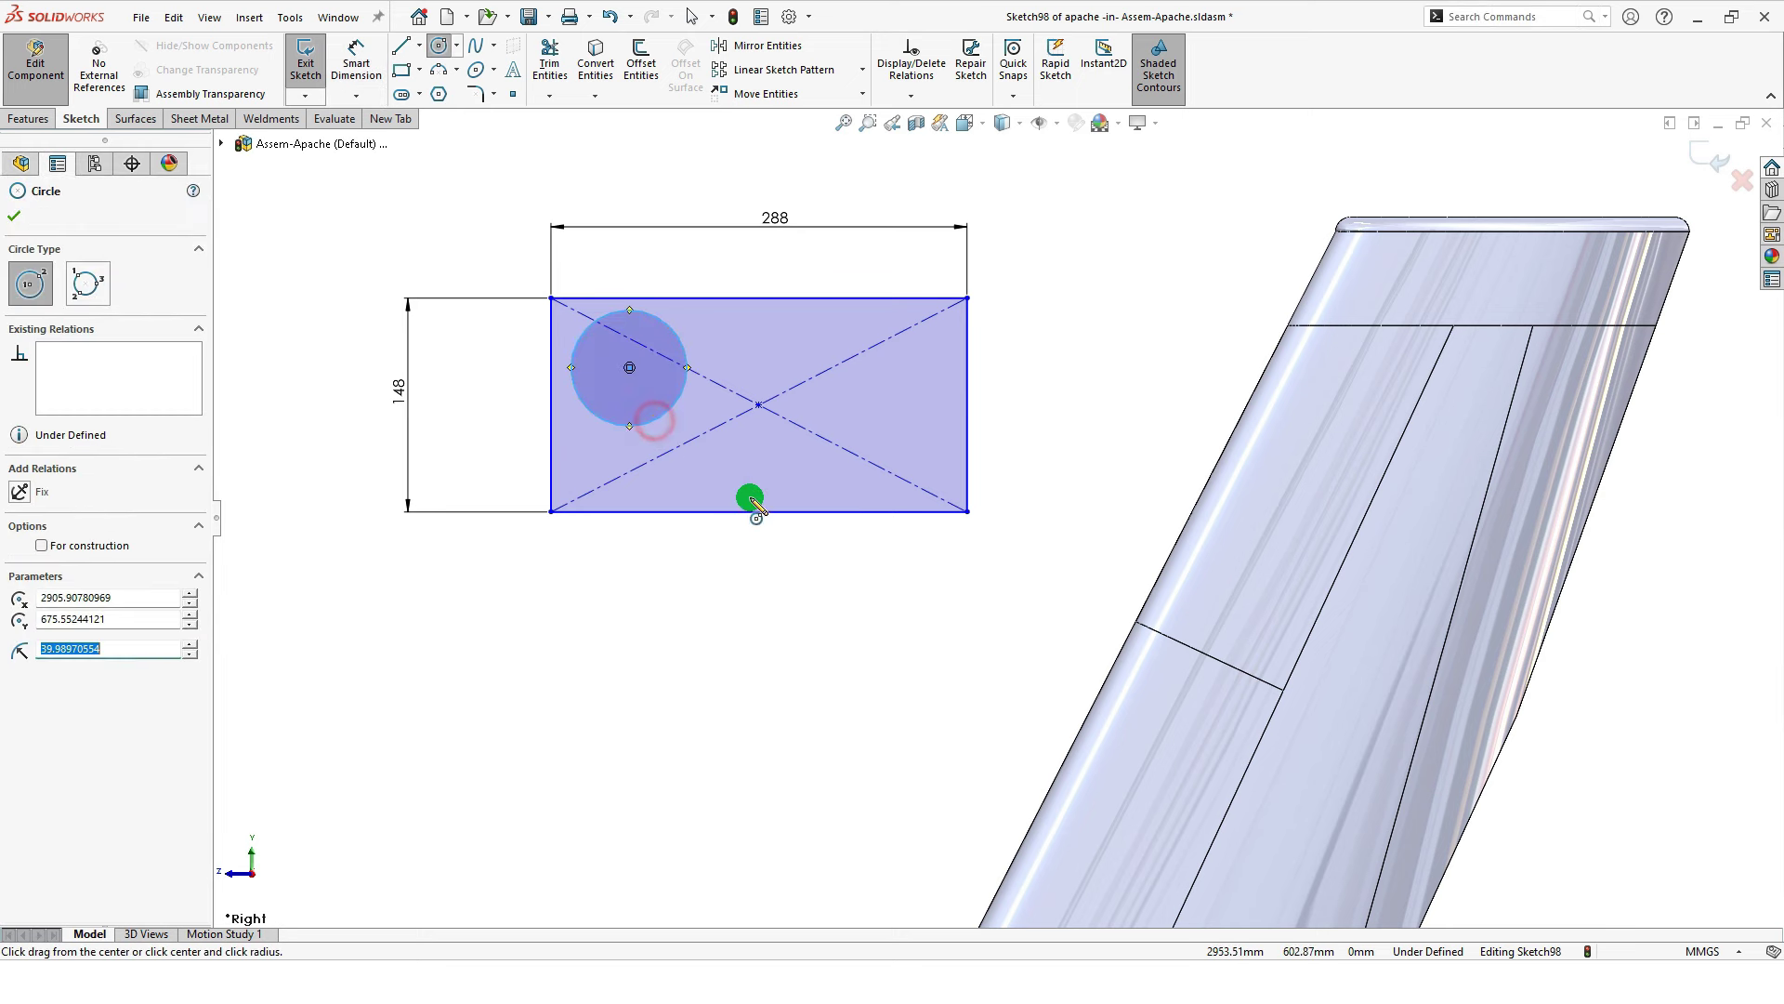
drag(894, 440, 894, 499)
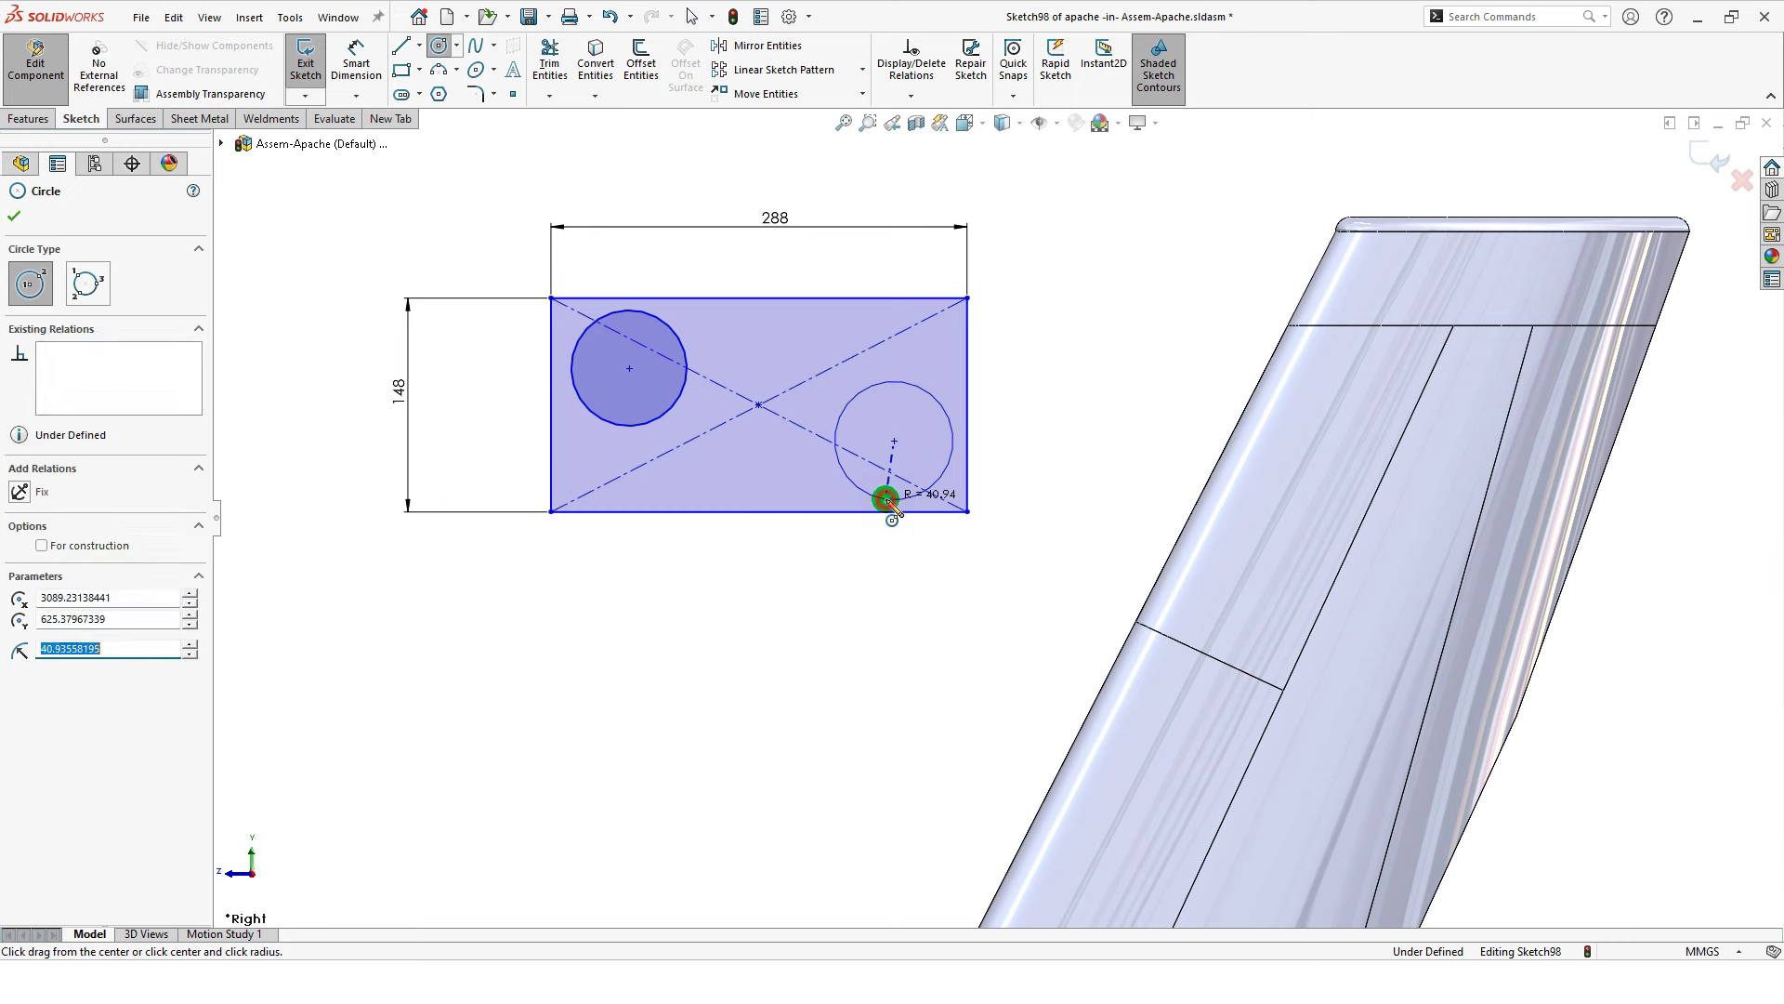
key(Escape)
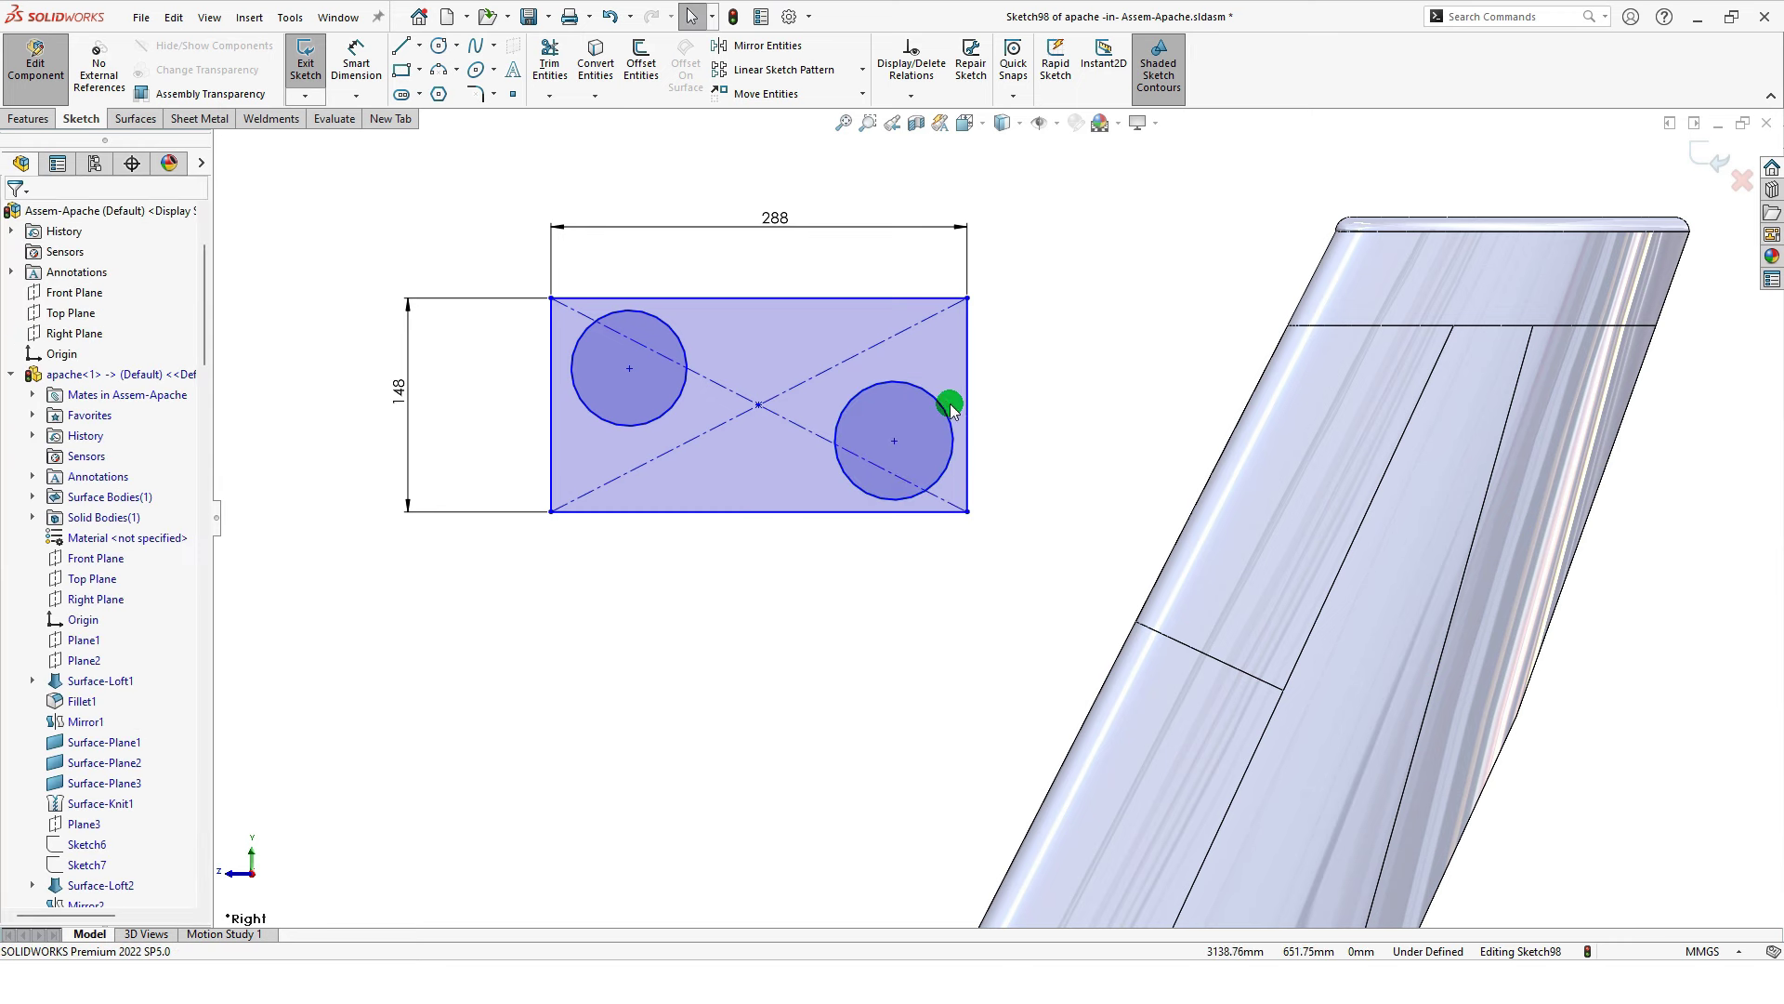
Step: Make the right circle tangent to the rectangle's right and bottom edges
click(947, 405)
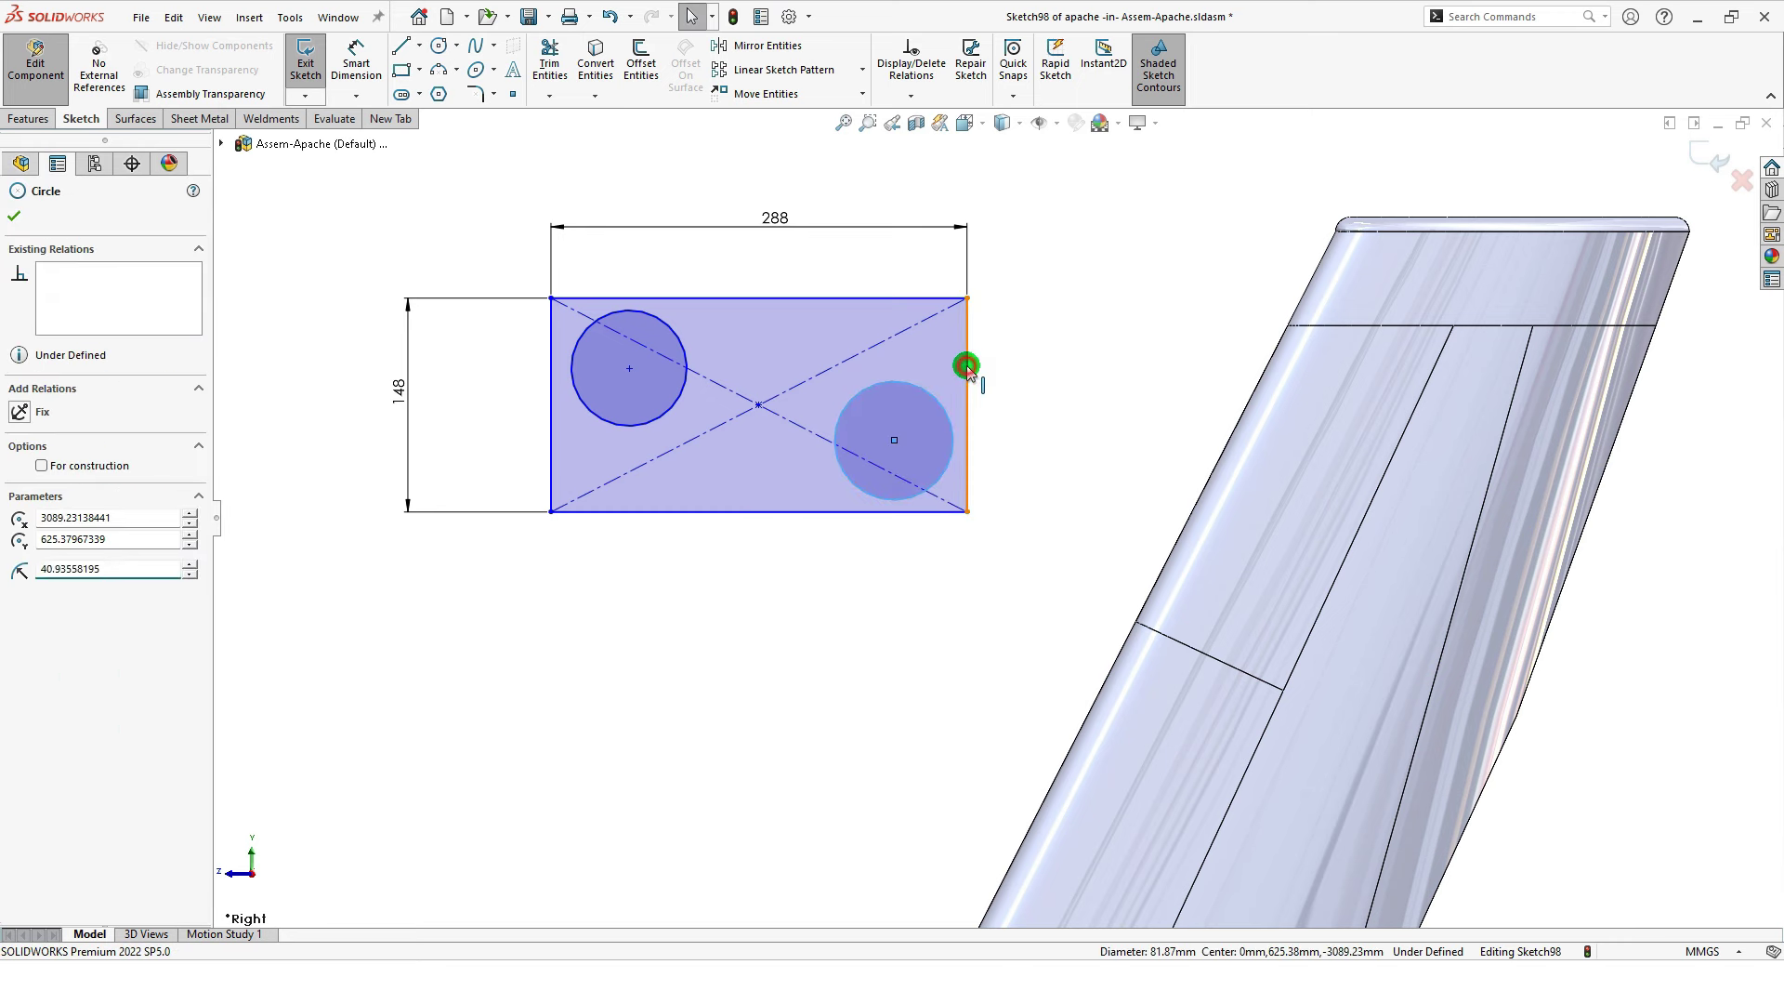
ctrl+click(966, 367)
click(1019, 287)
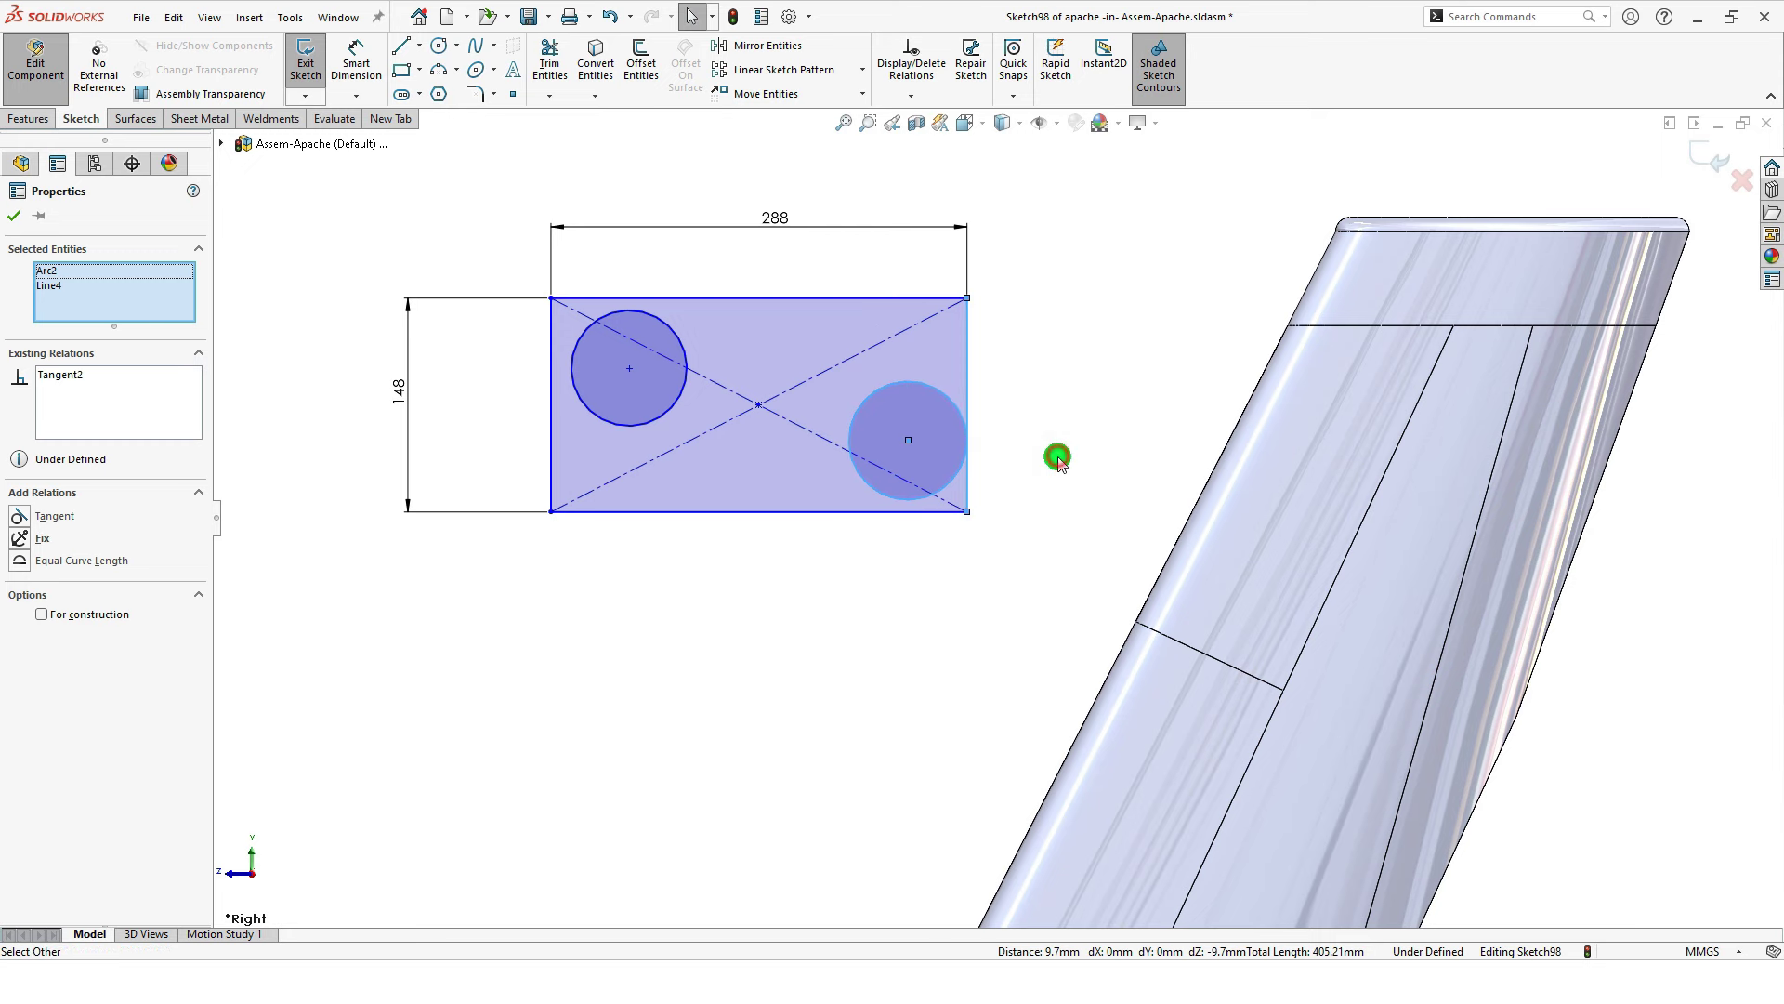
click(1059, 460)
click(851, 485)
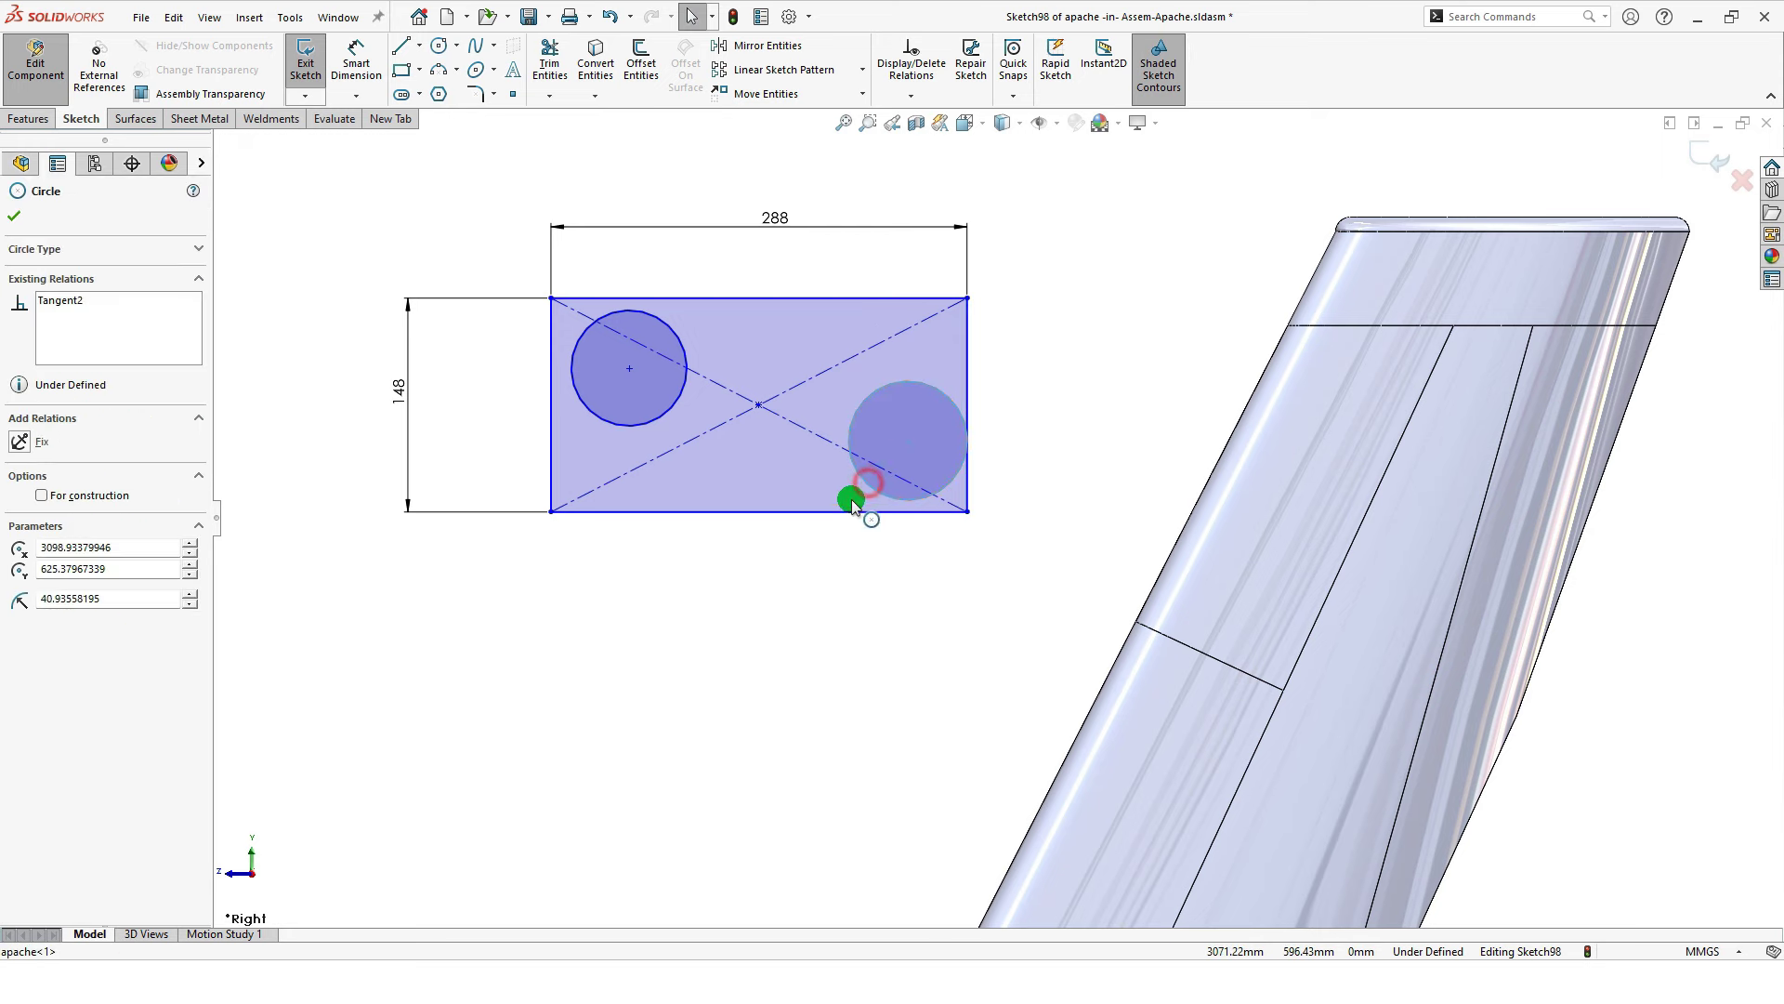
ctrl+click(887, 435)
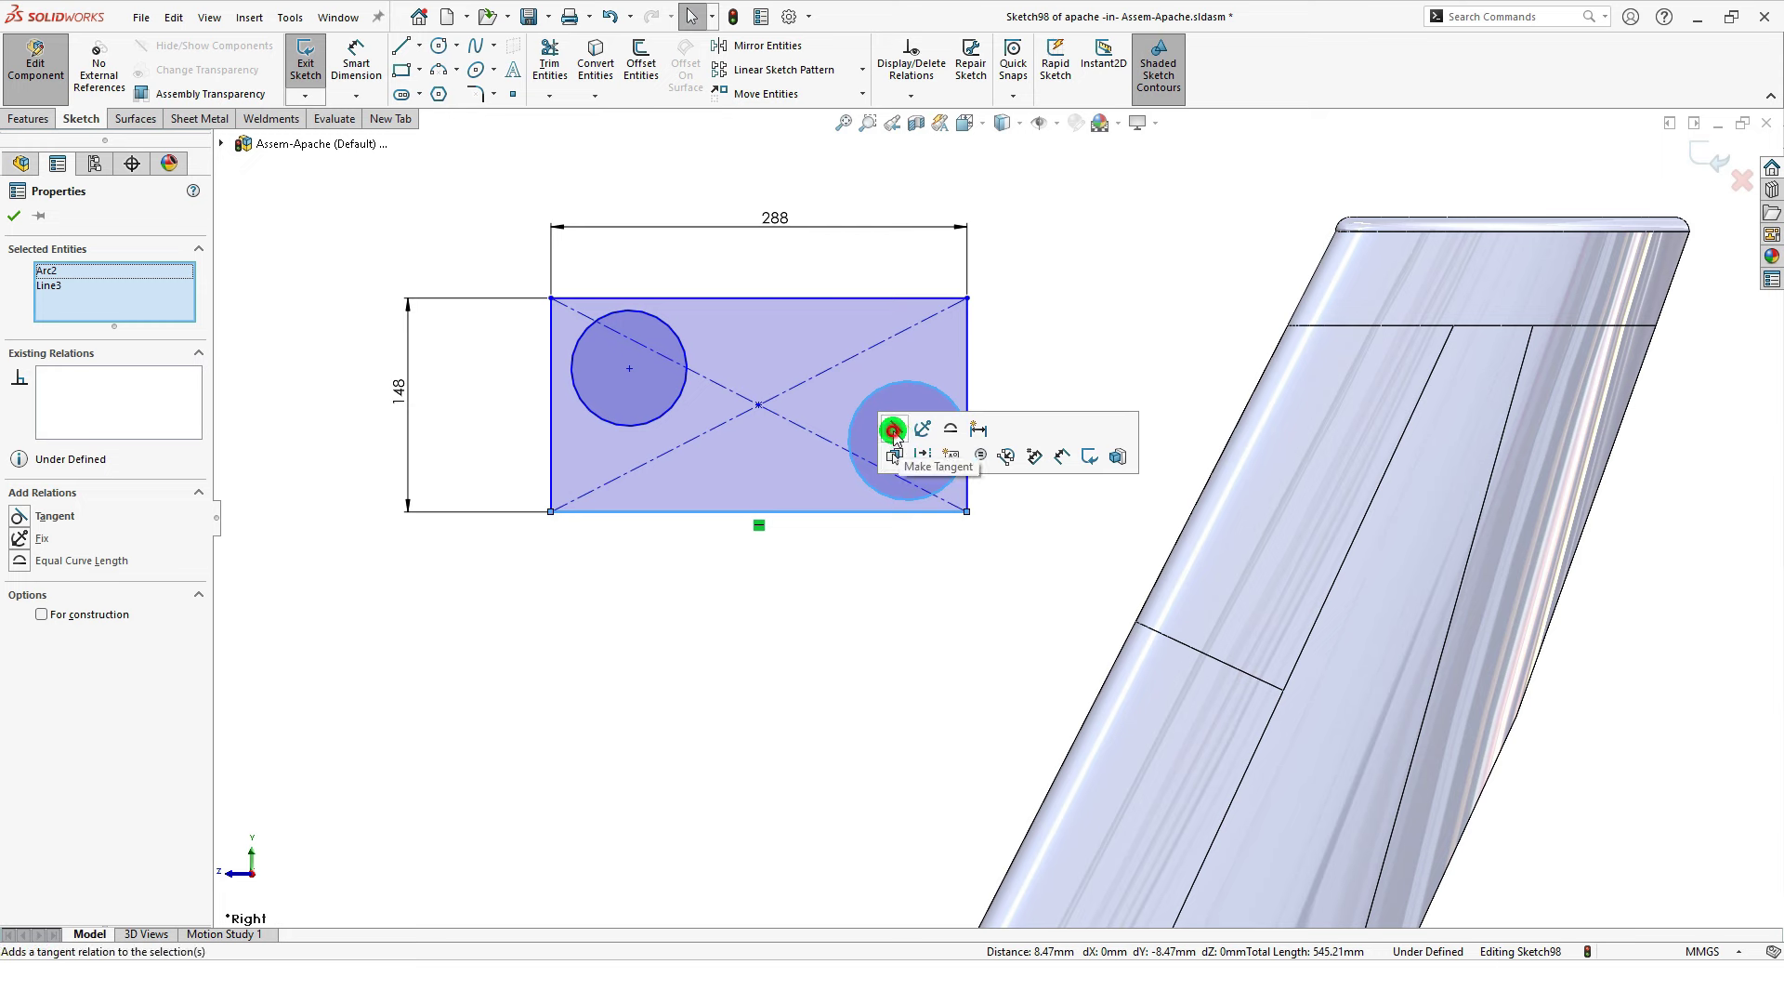
click(906, 426)
click(1083, 307)
Step: Make the left circle tangent to the rectangle's top and left edges
click(678, 334)
ctrl+click(711, 298)
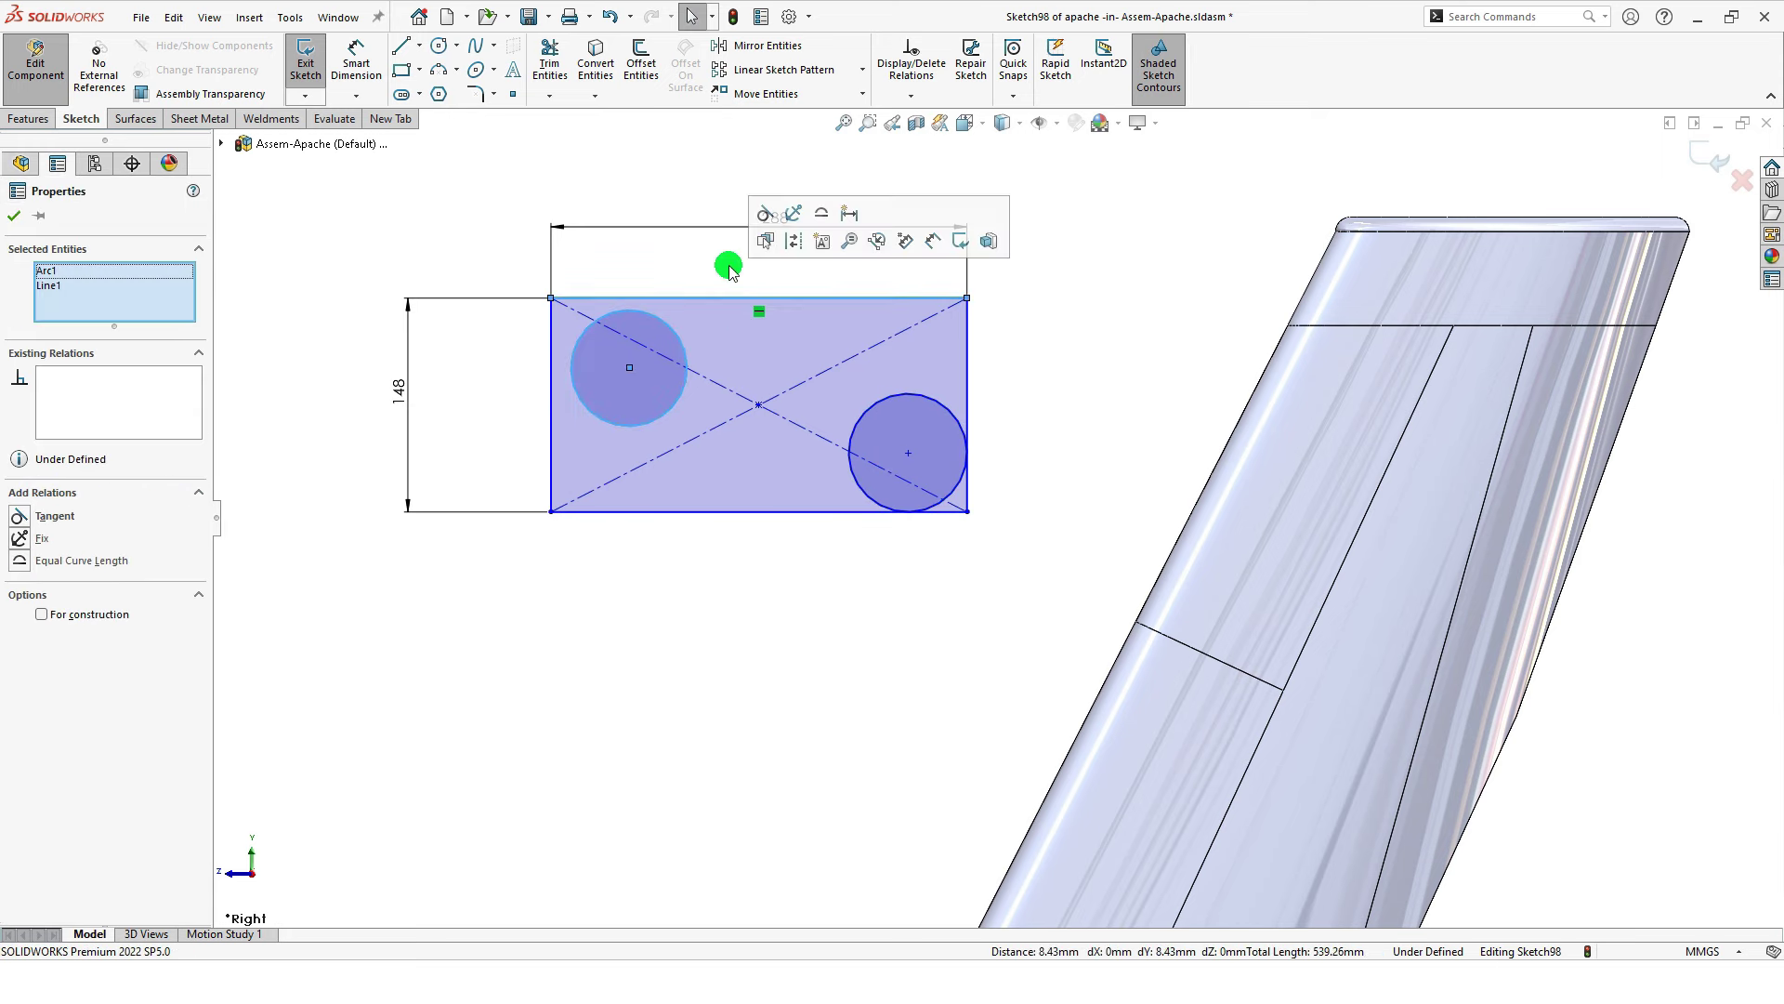
click(760, 210)
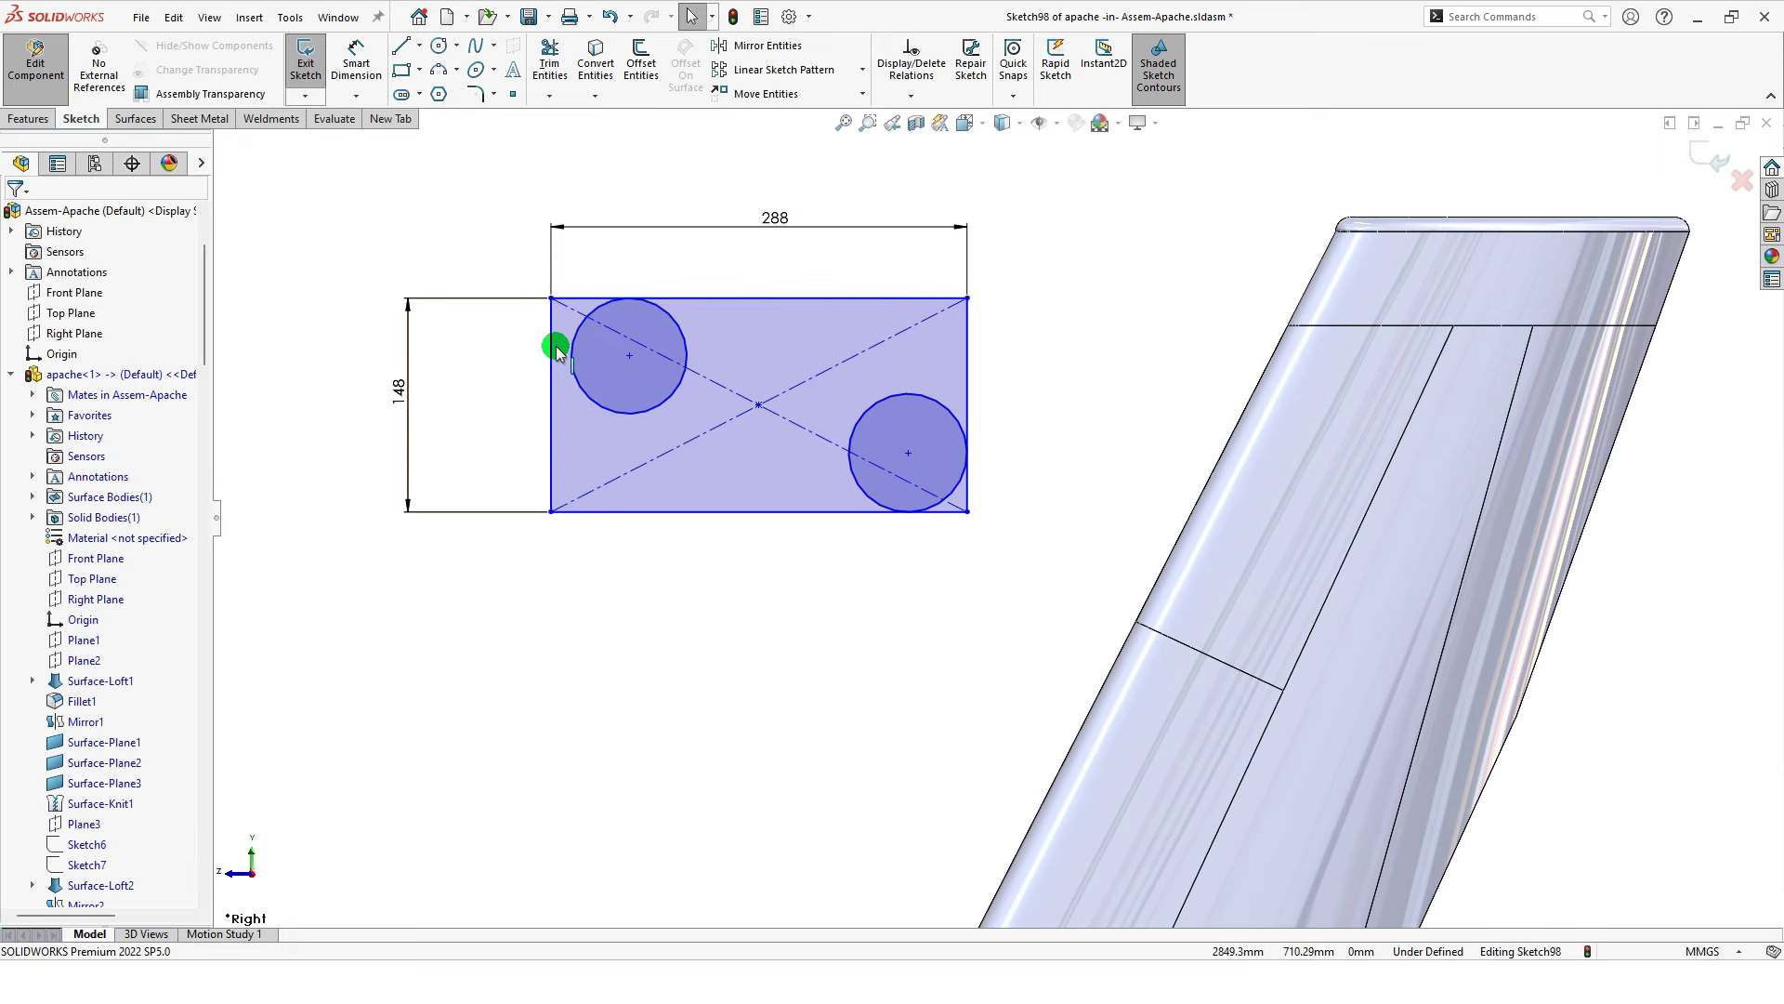
click(587, 401)
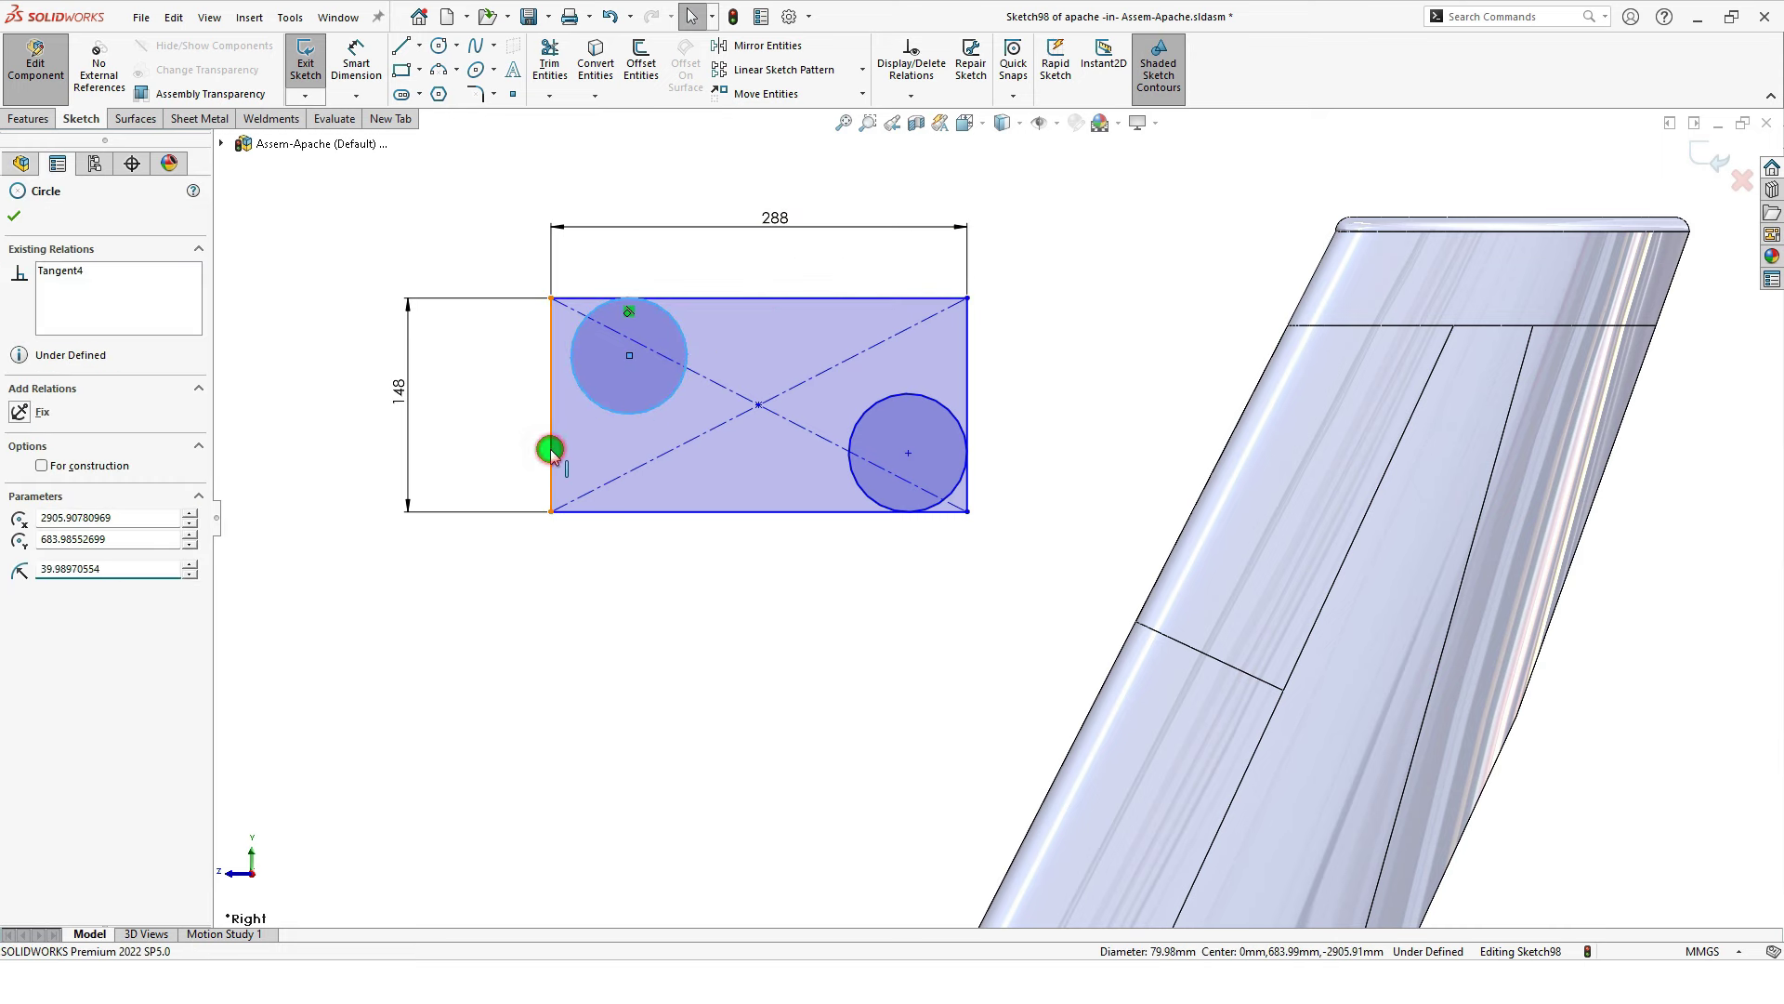
ctrl+click(551, 449)
click(605, 370)
click(698, 641)
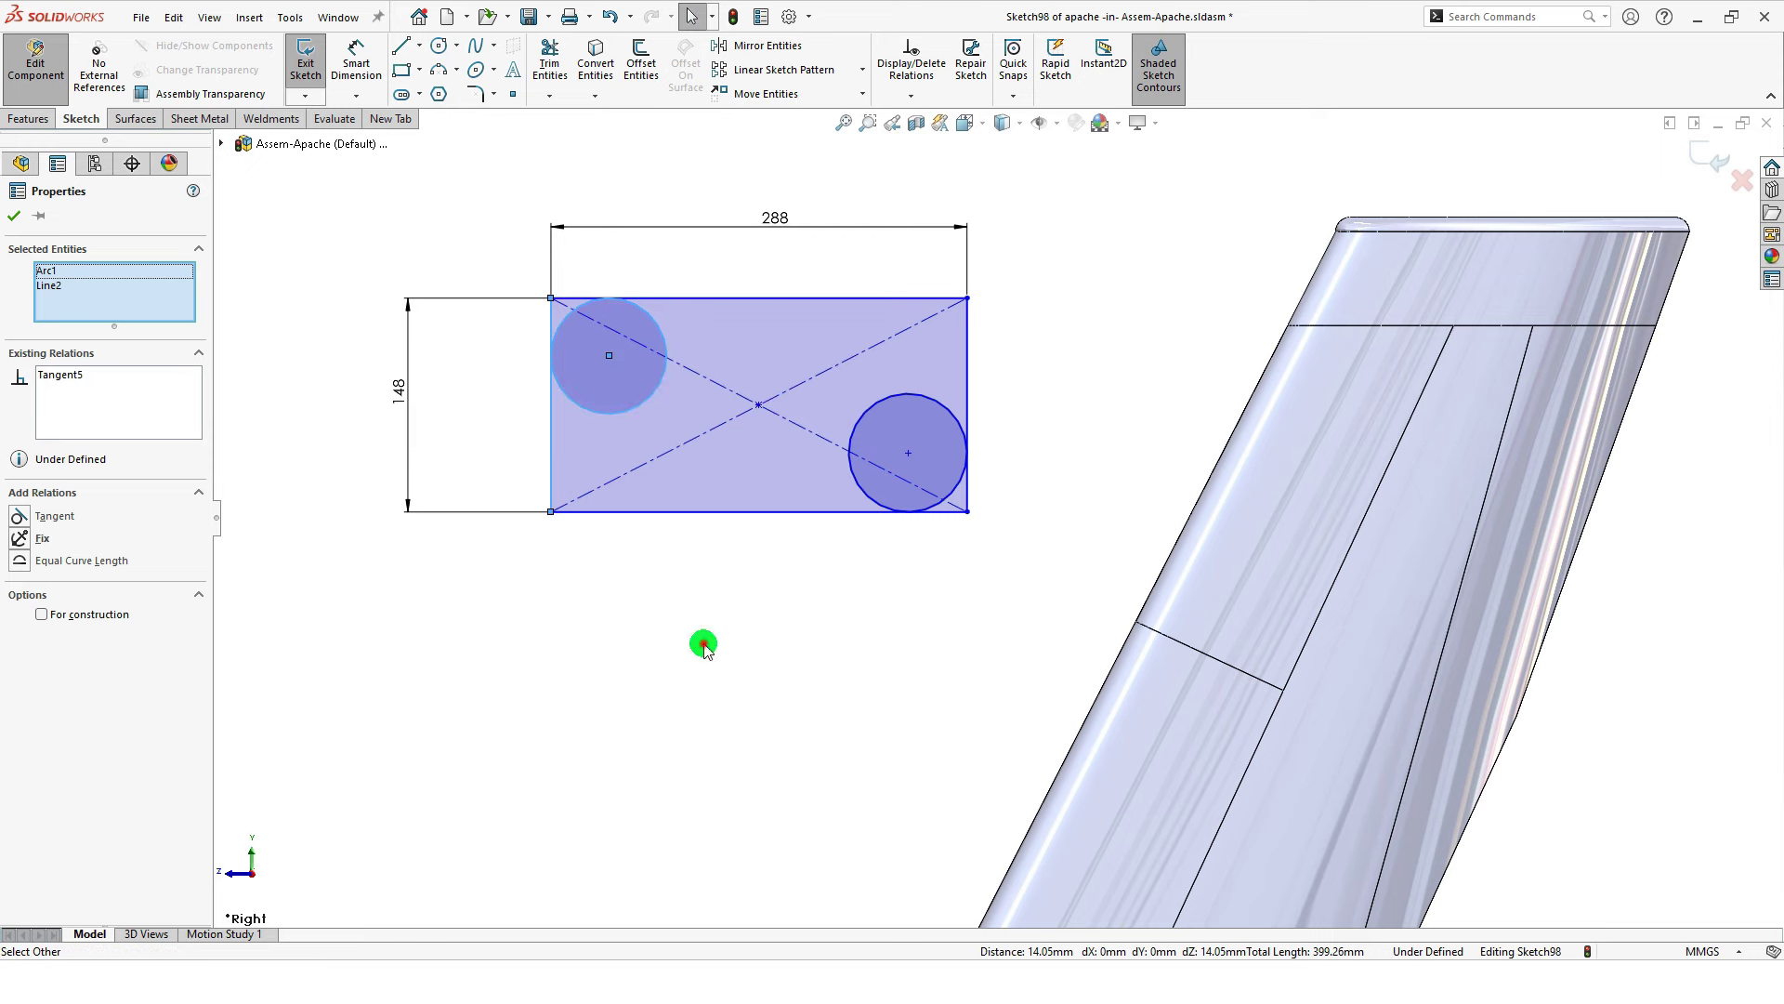
Step: Dimension the left circle's centre 70 from the top and the right circle's centre 60 from the bottom
key(s)
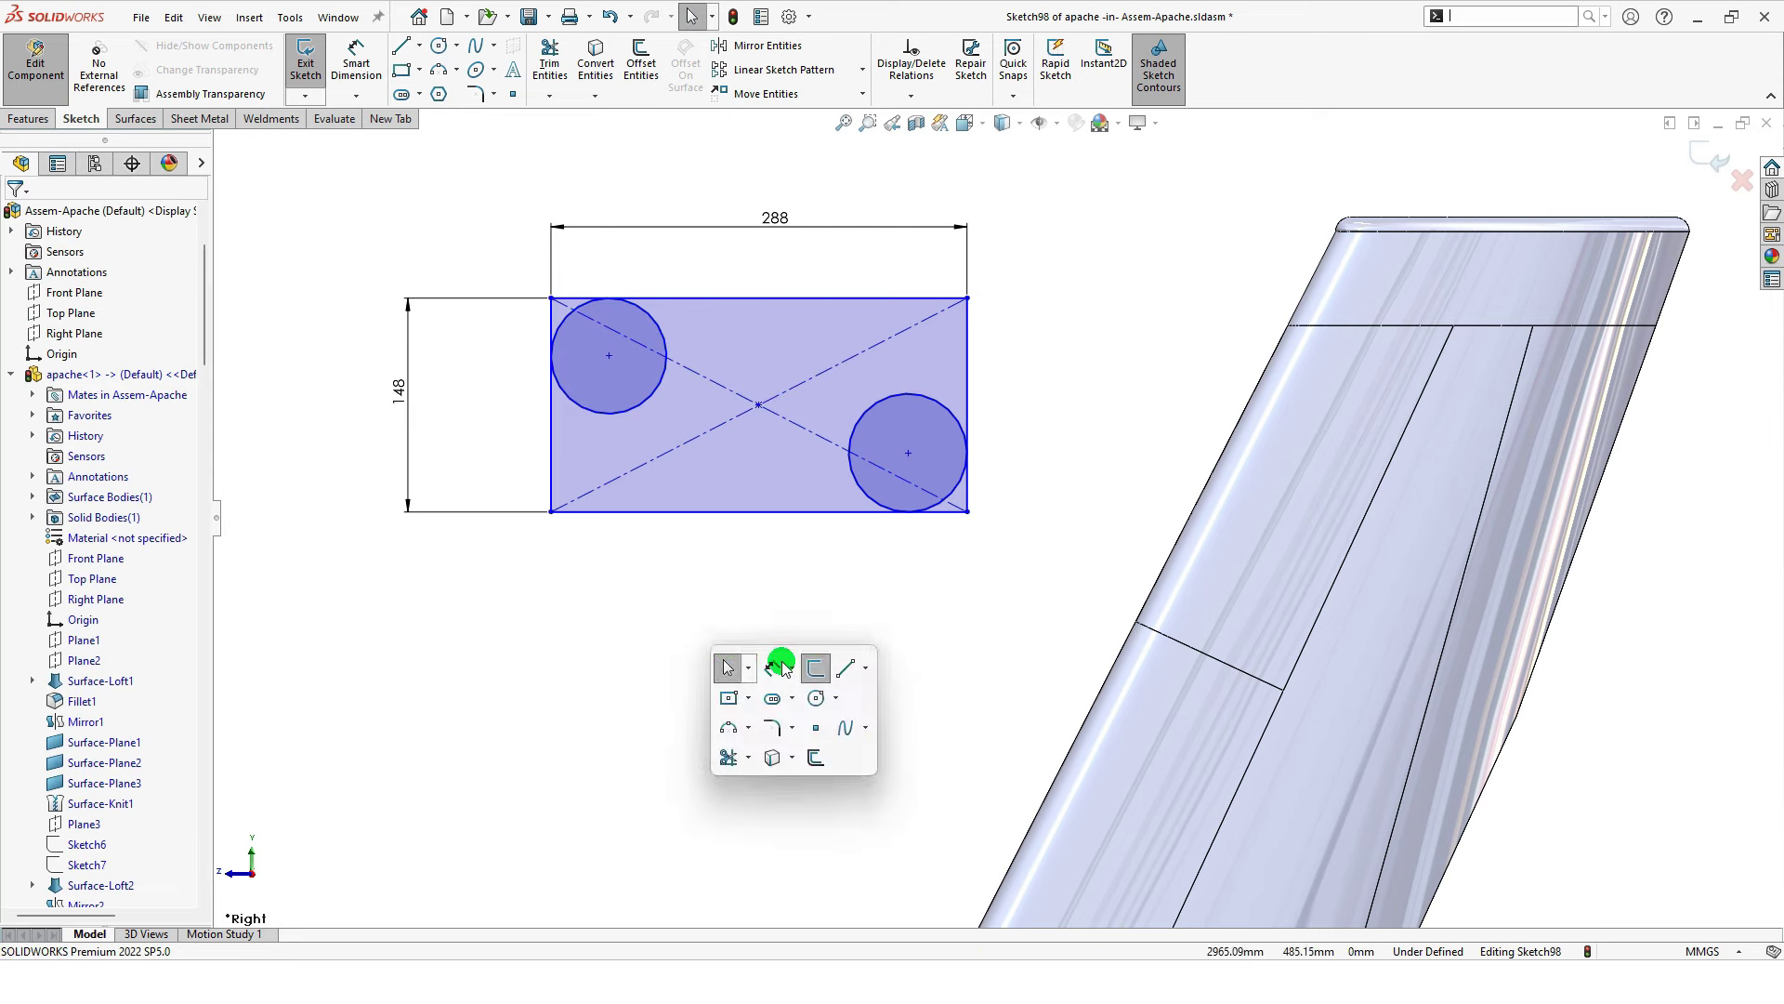
click(769, 669)
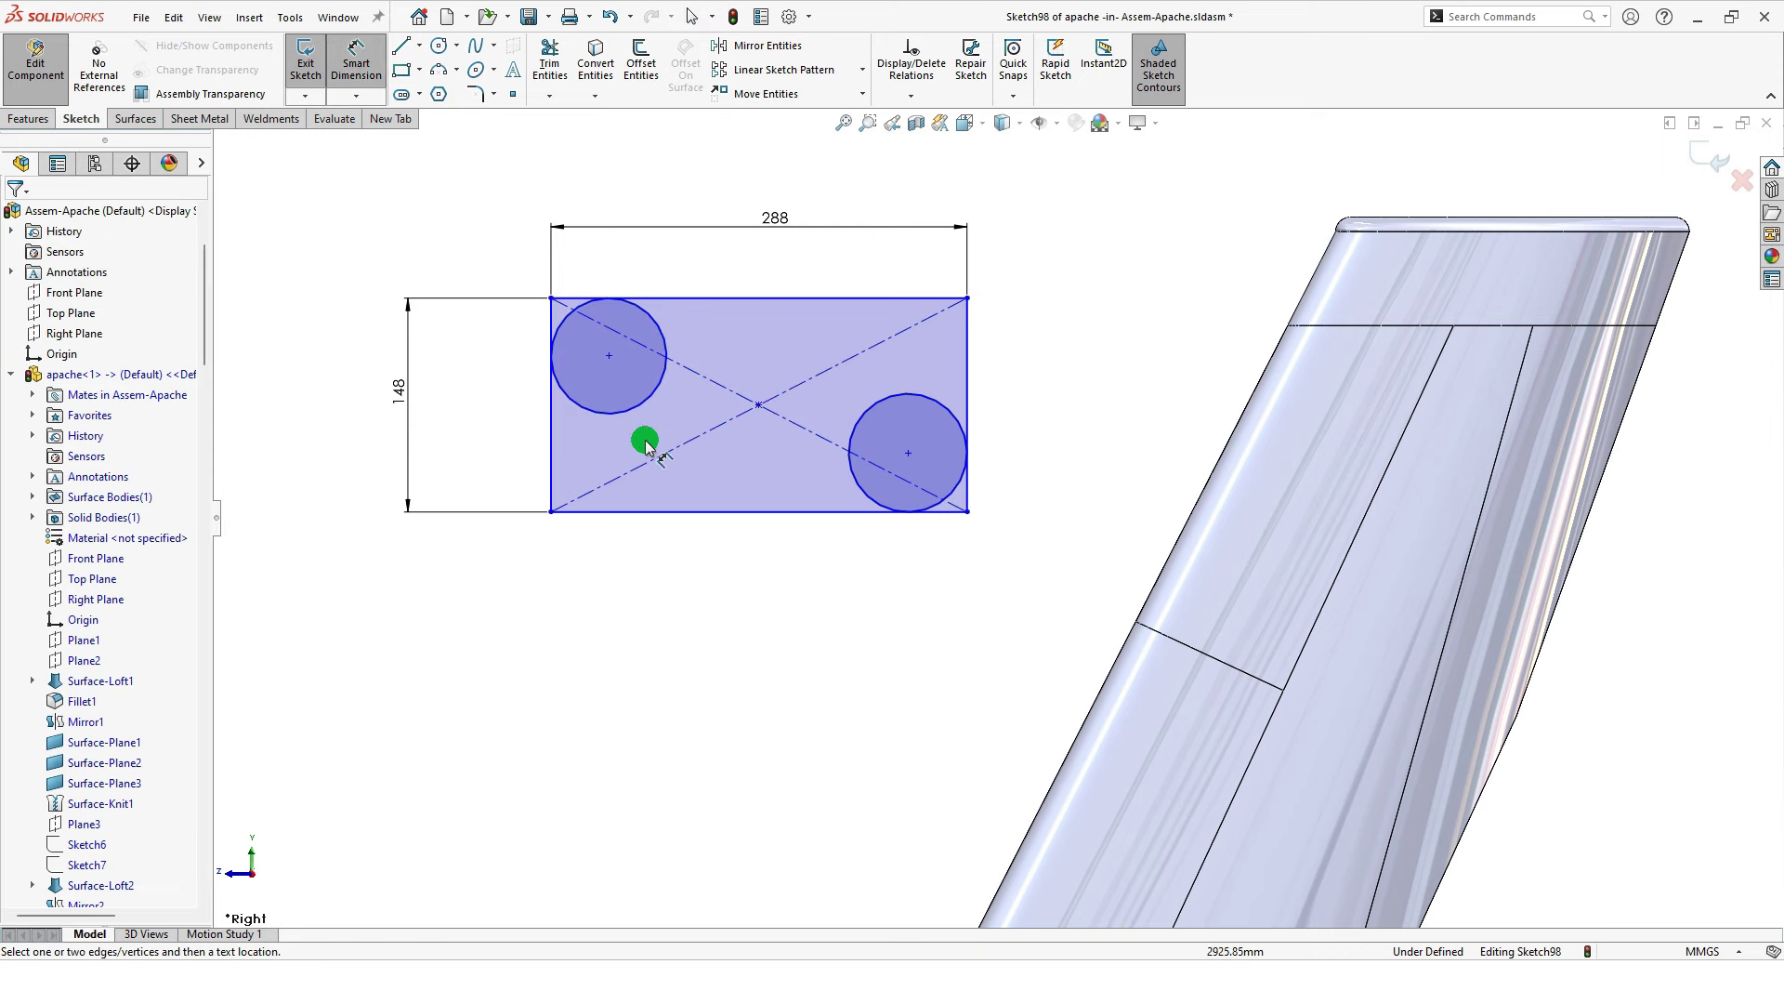
click(697, 298)
click(610, 357)
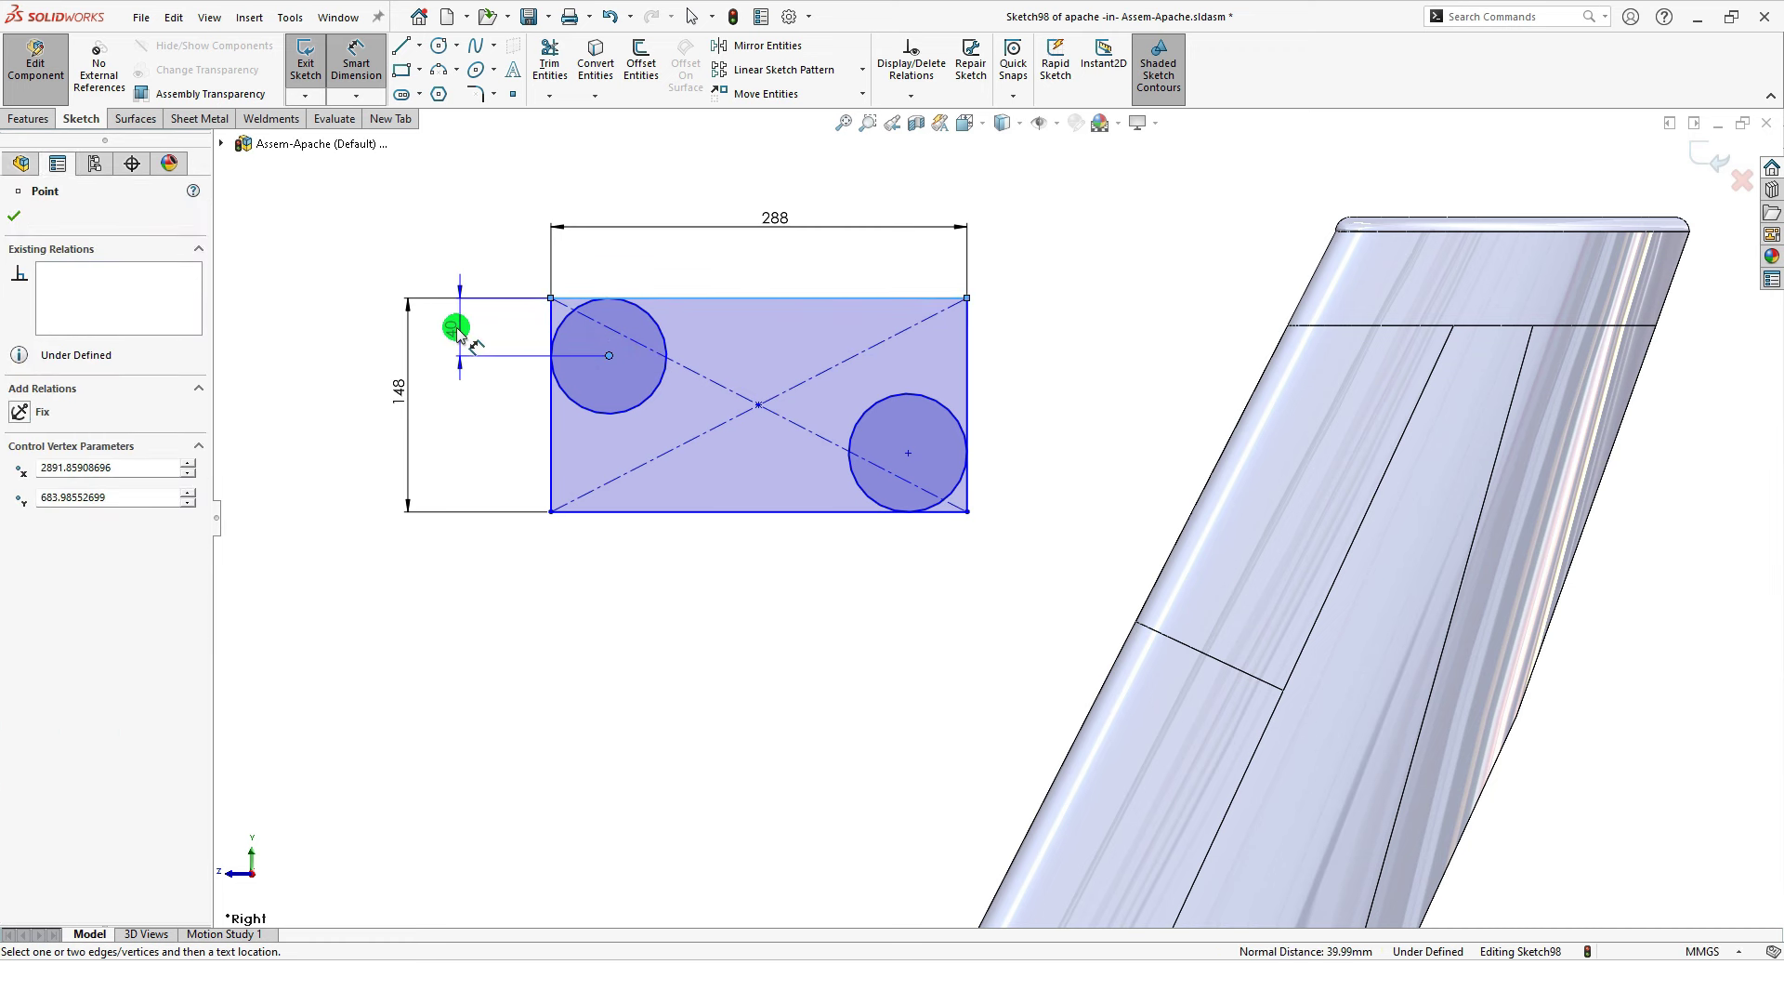
click(428, 325)
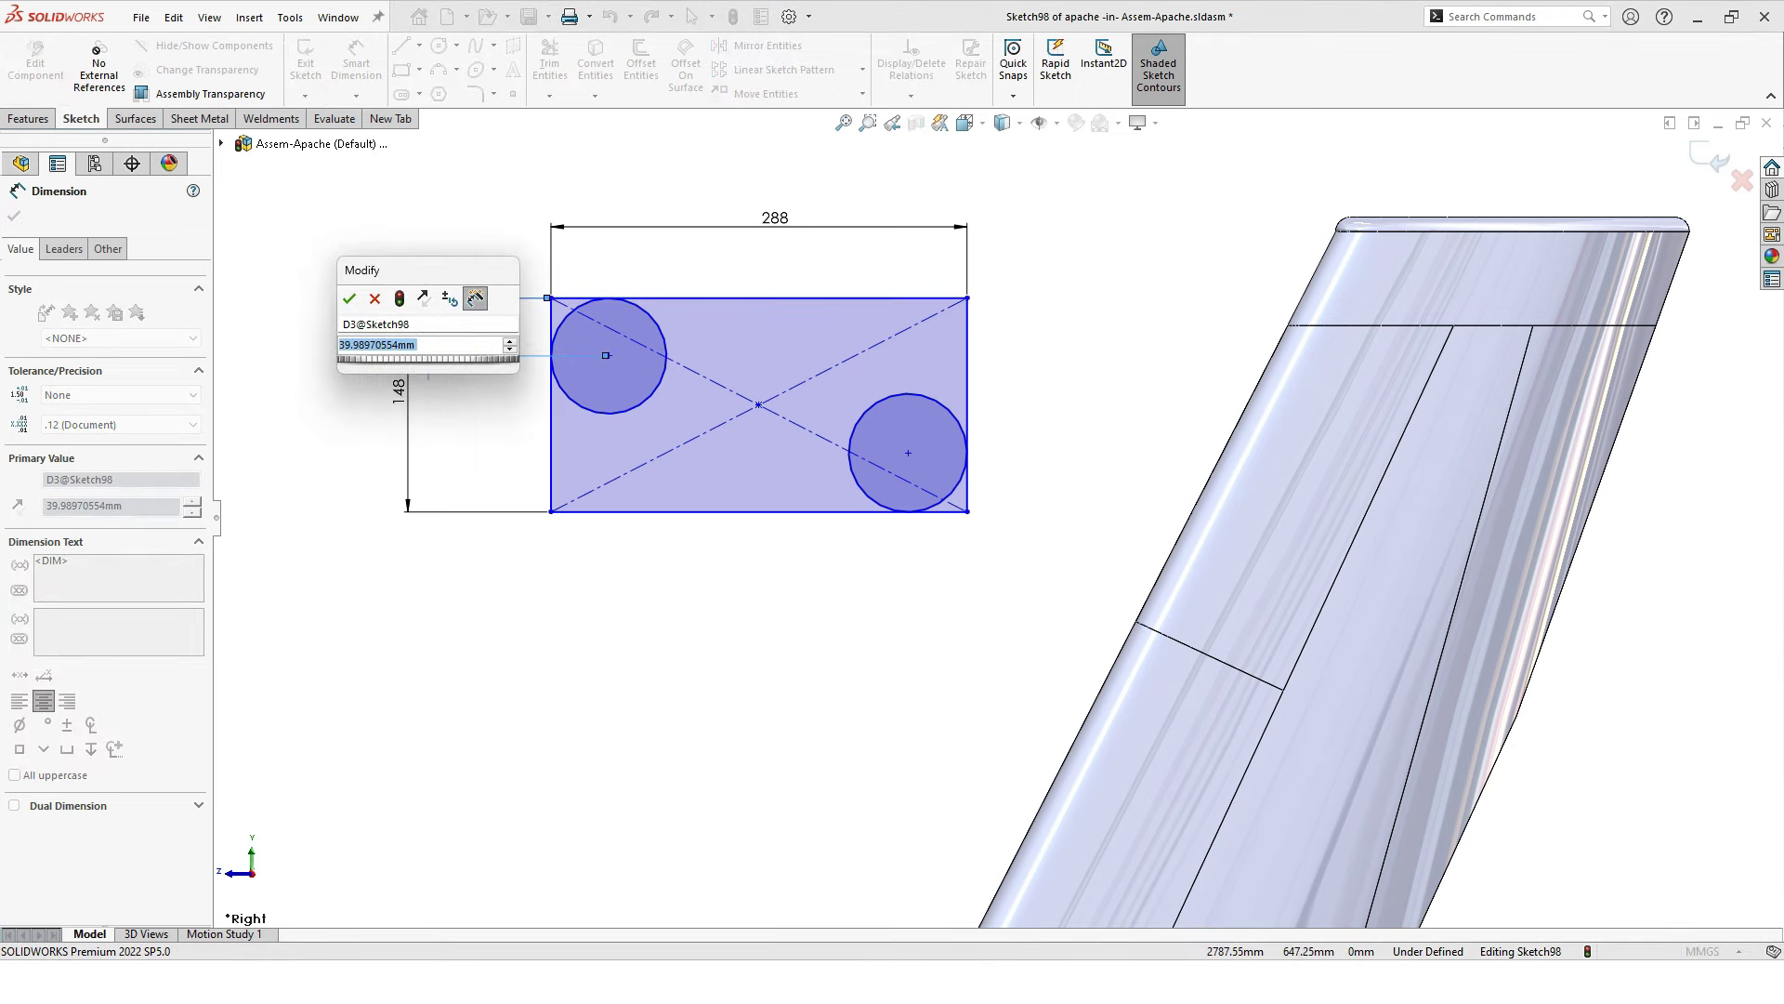
text(70)
key(Return)
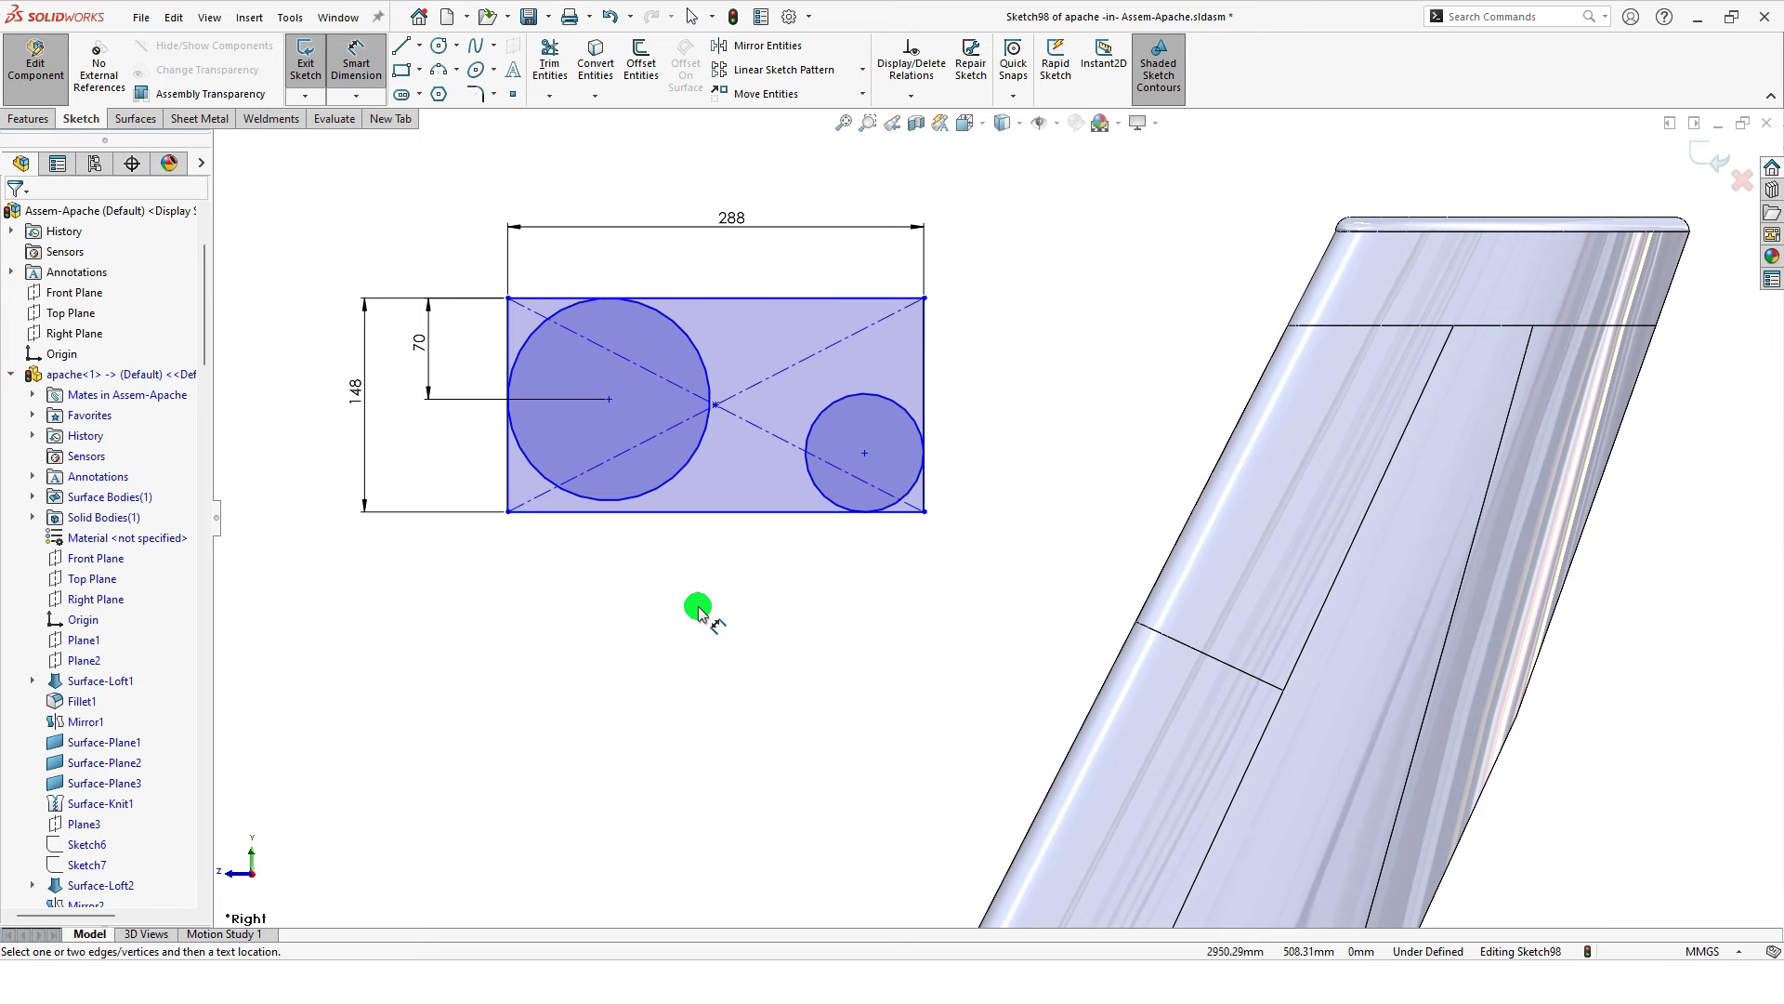
click(745, 511)
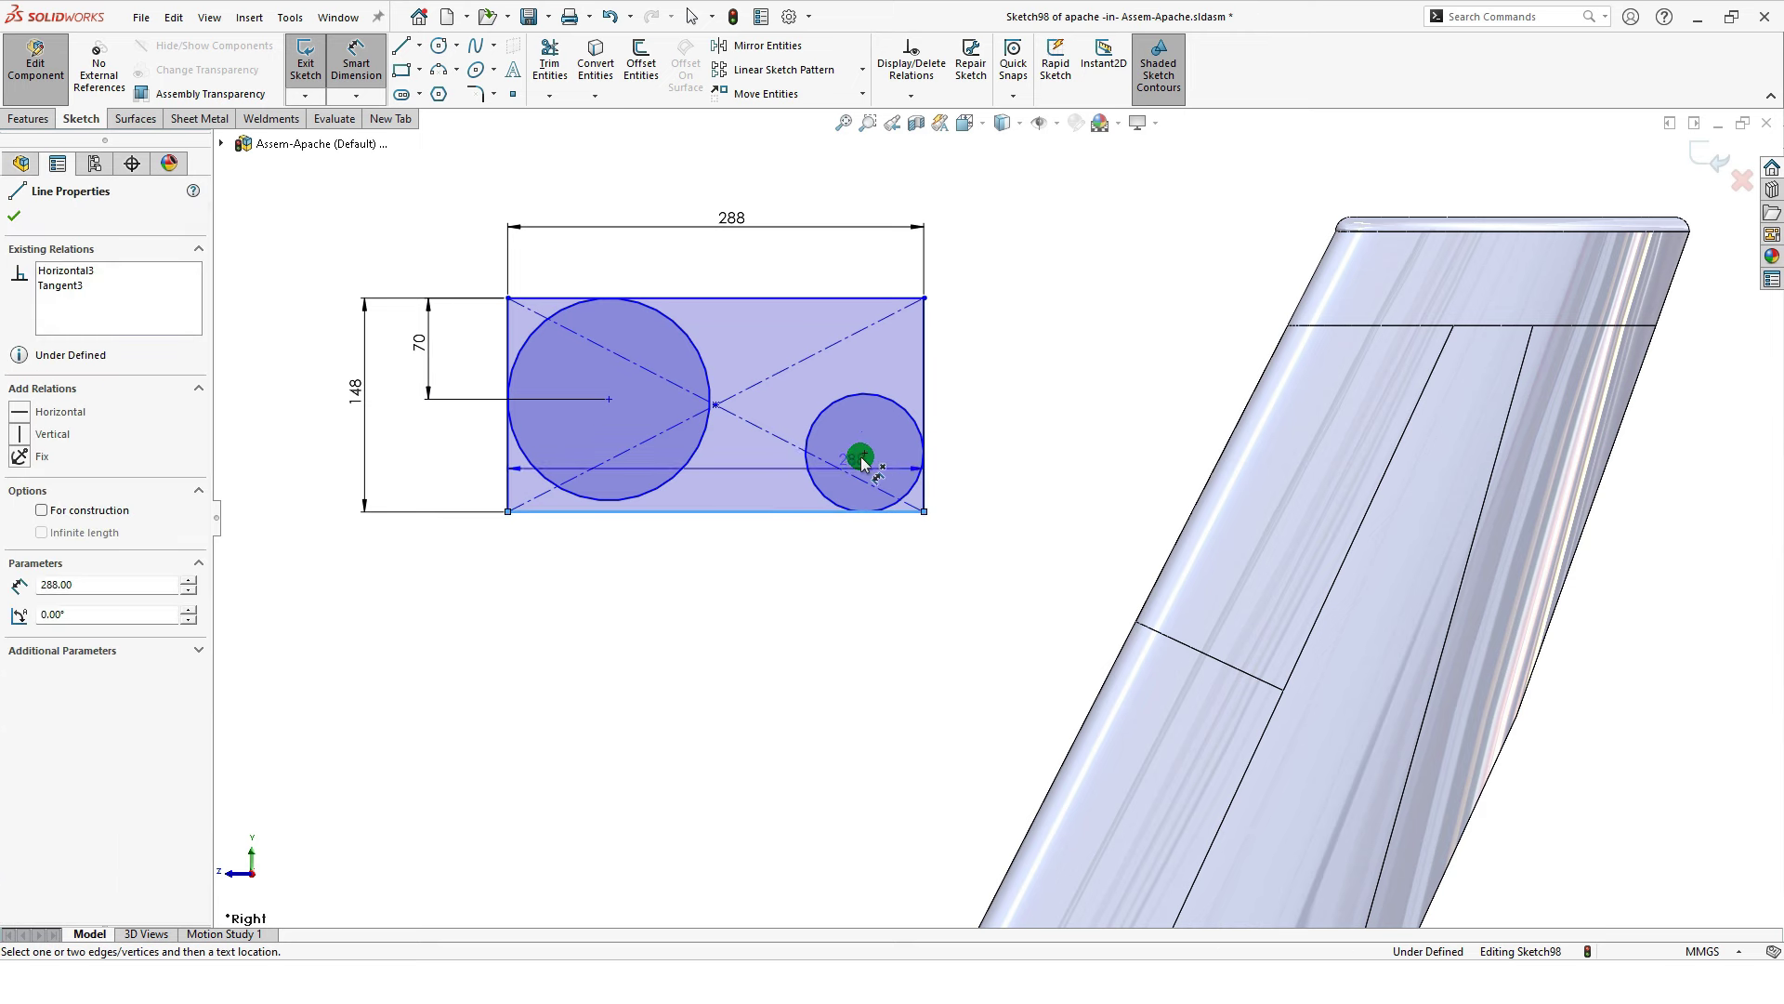
click(865, 453)
click(1108, 470)
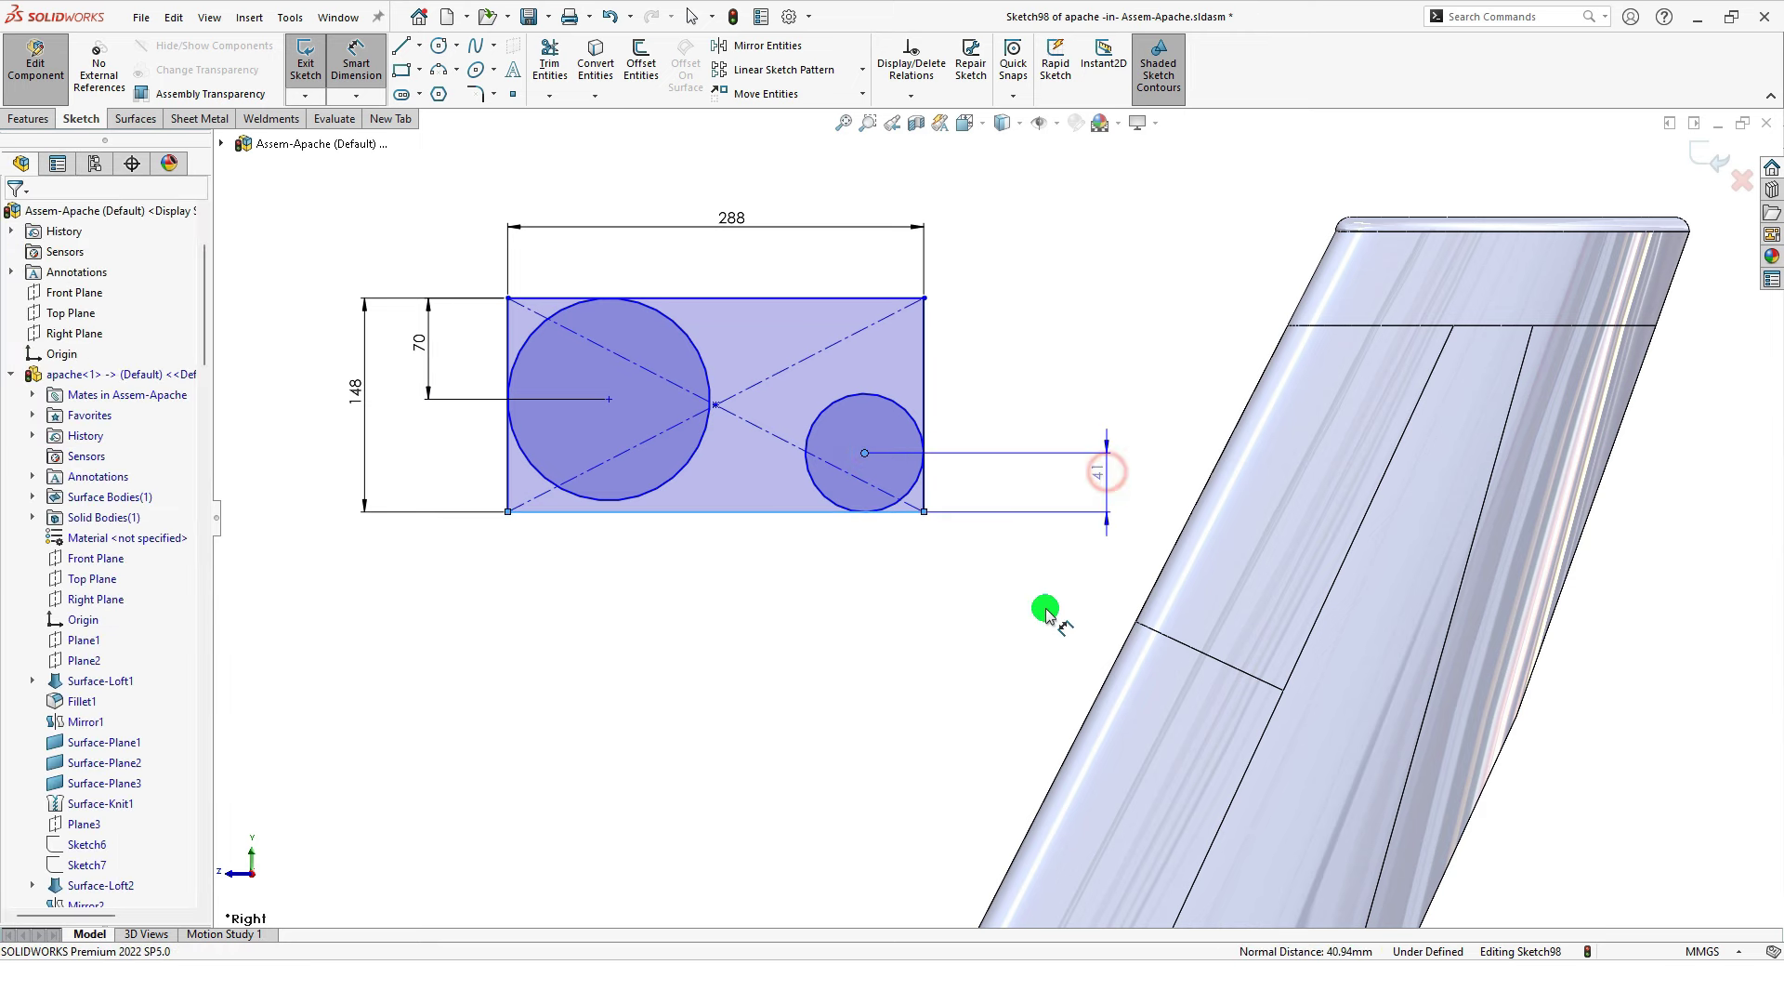
text(60)
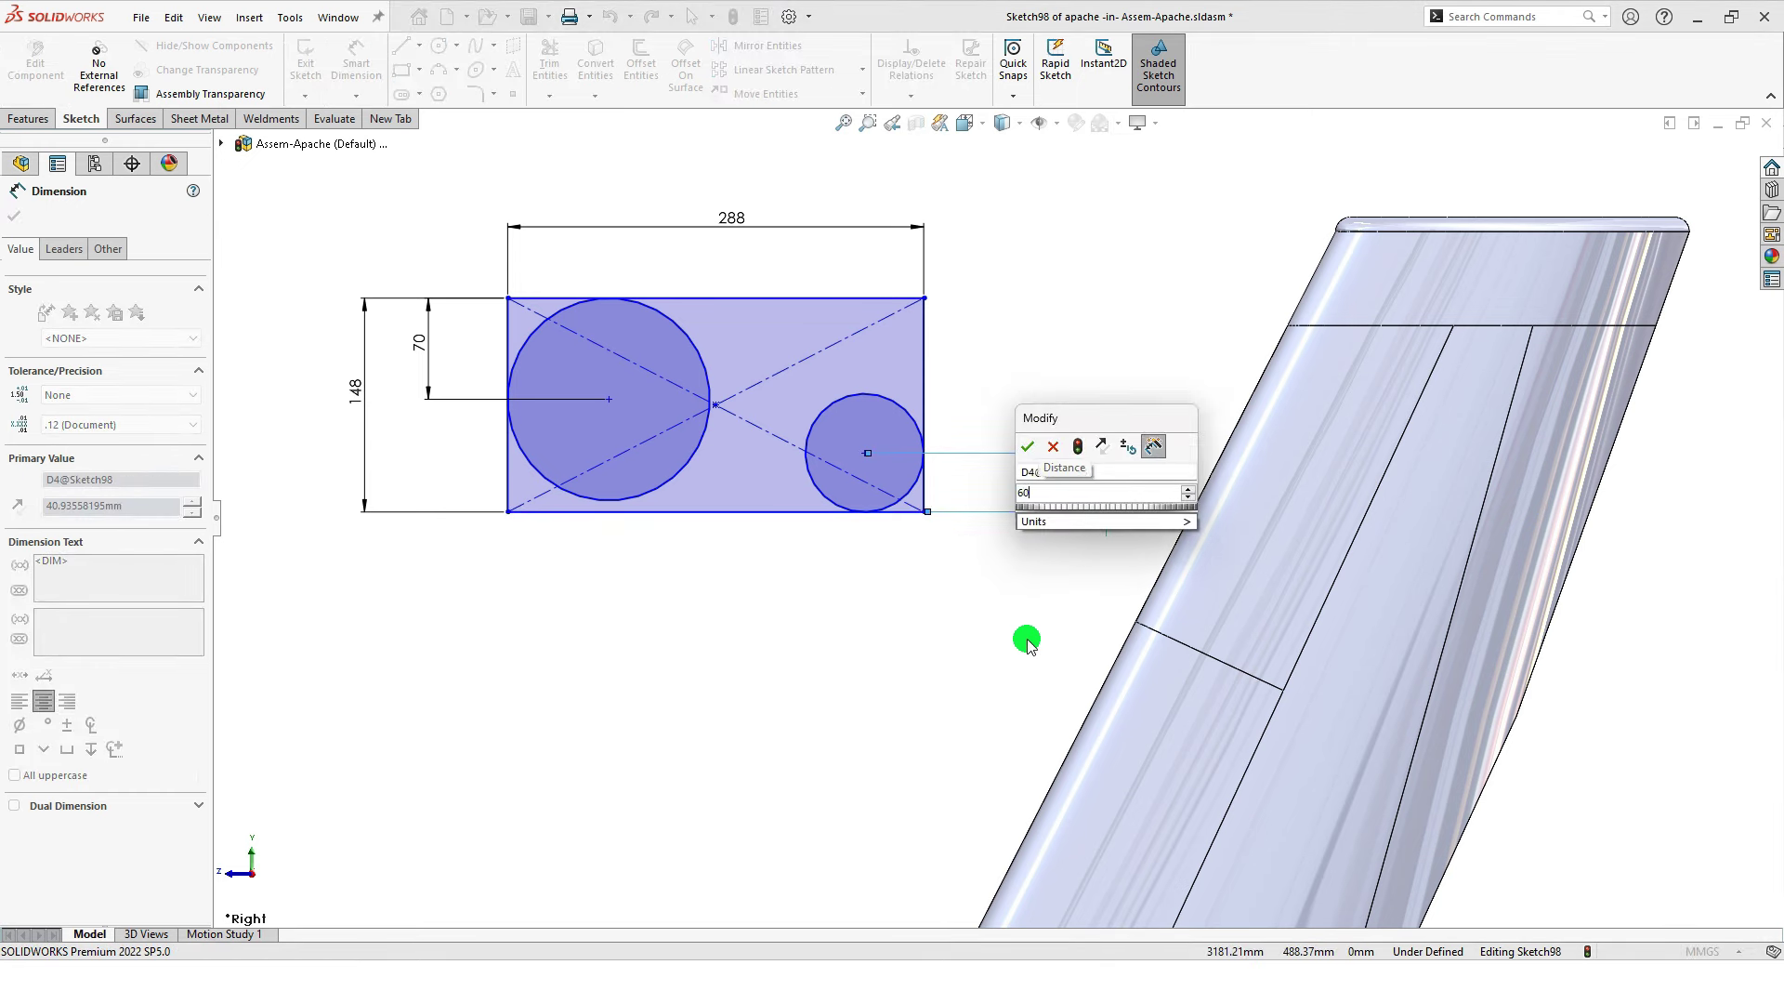
key(Return)
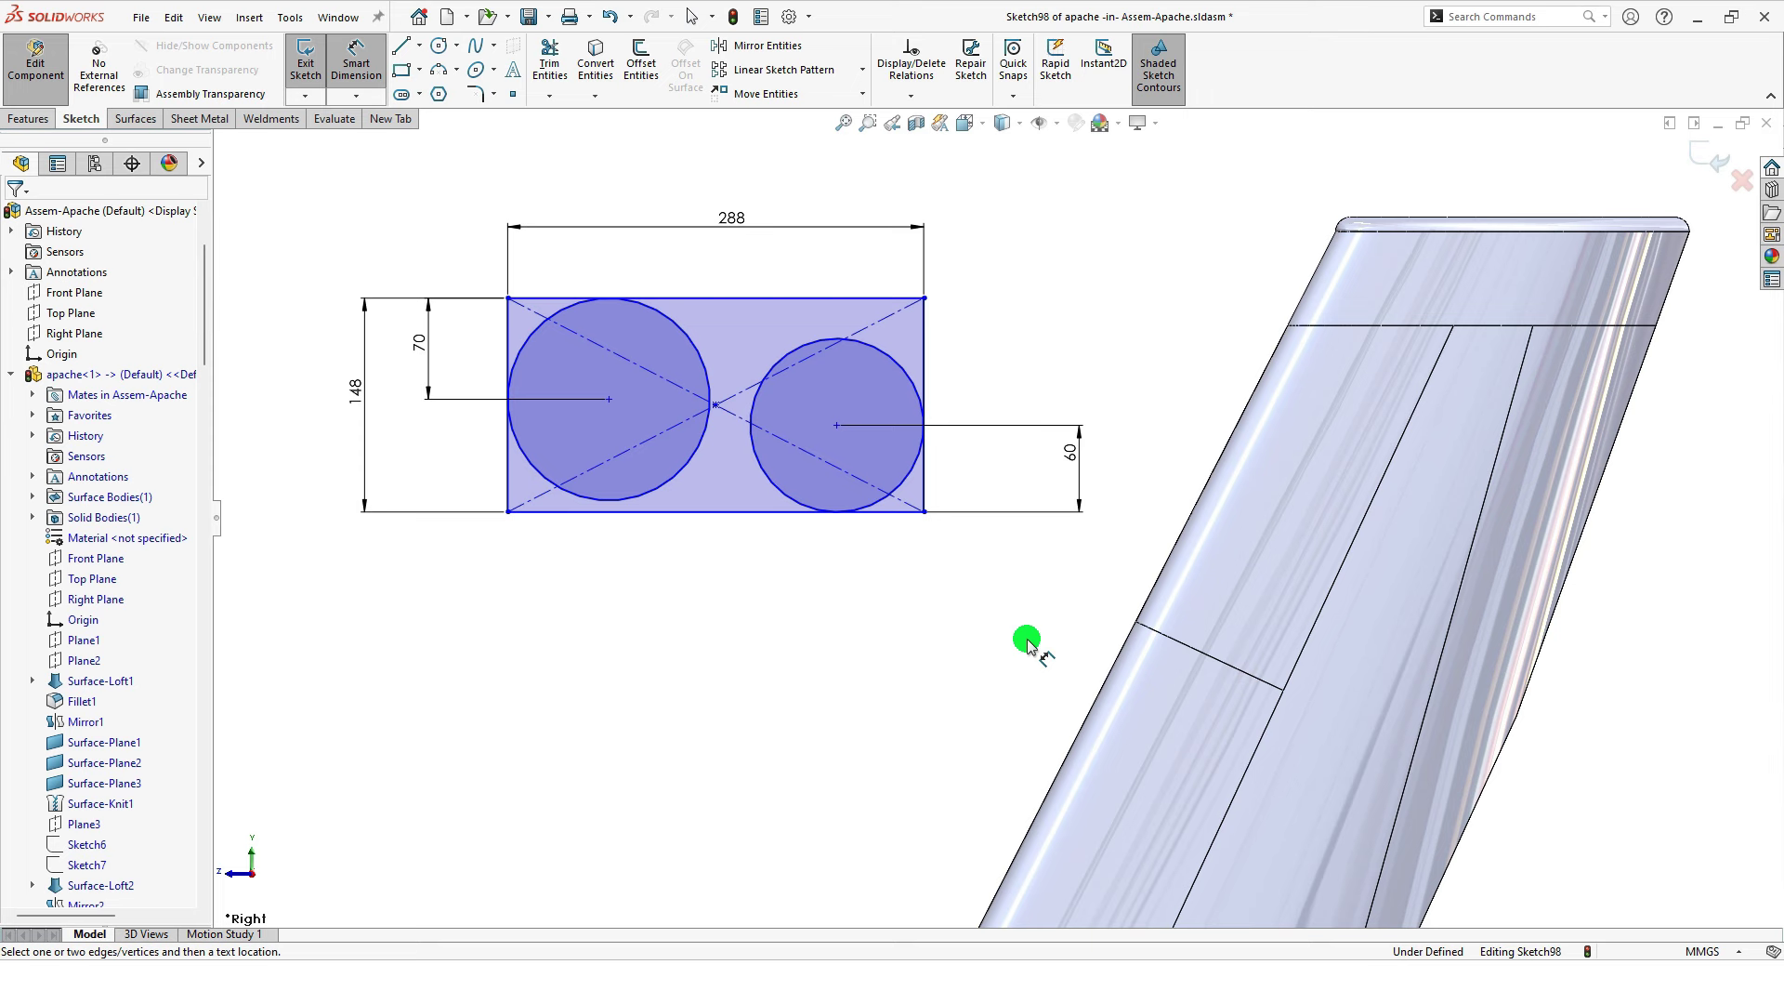
key(Escape)
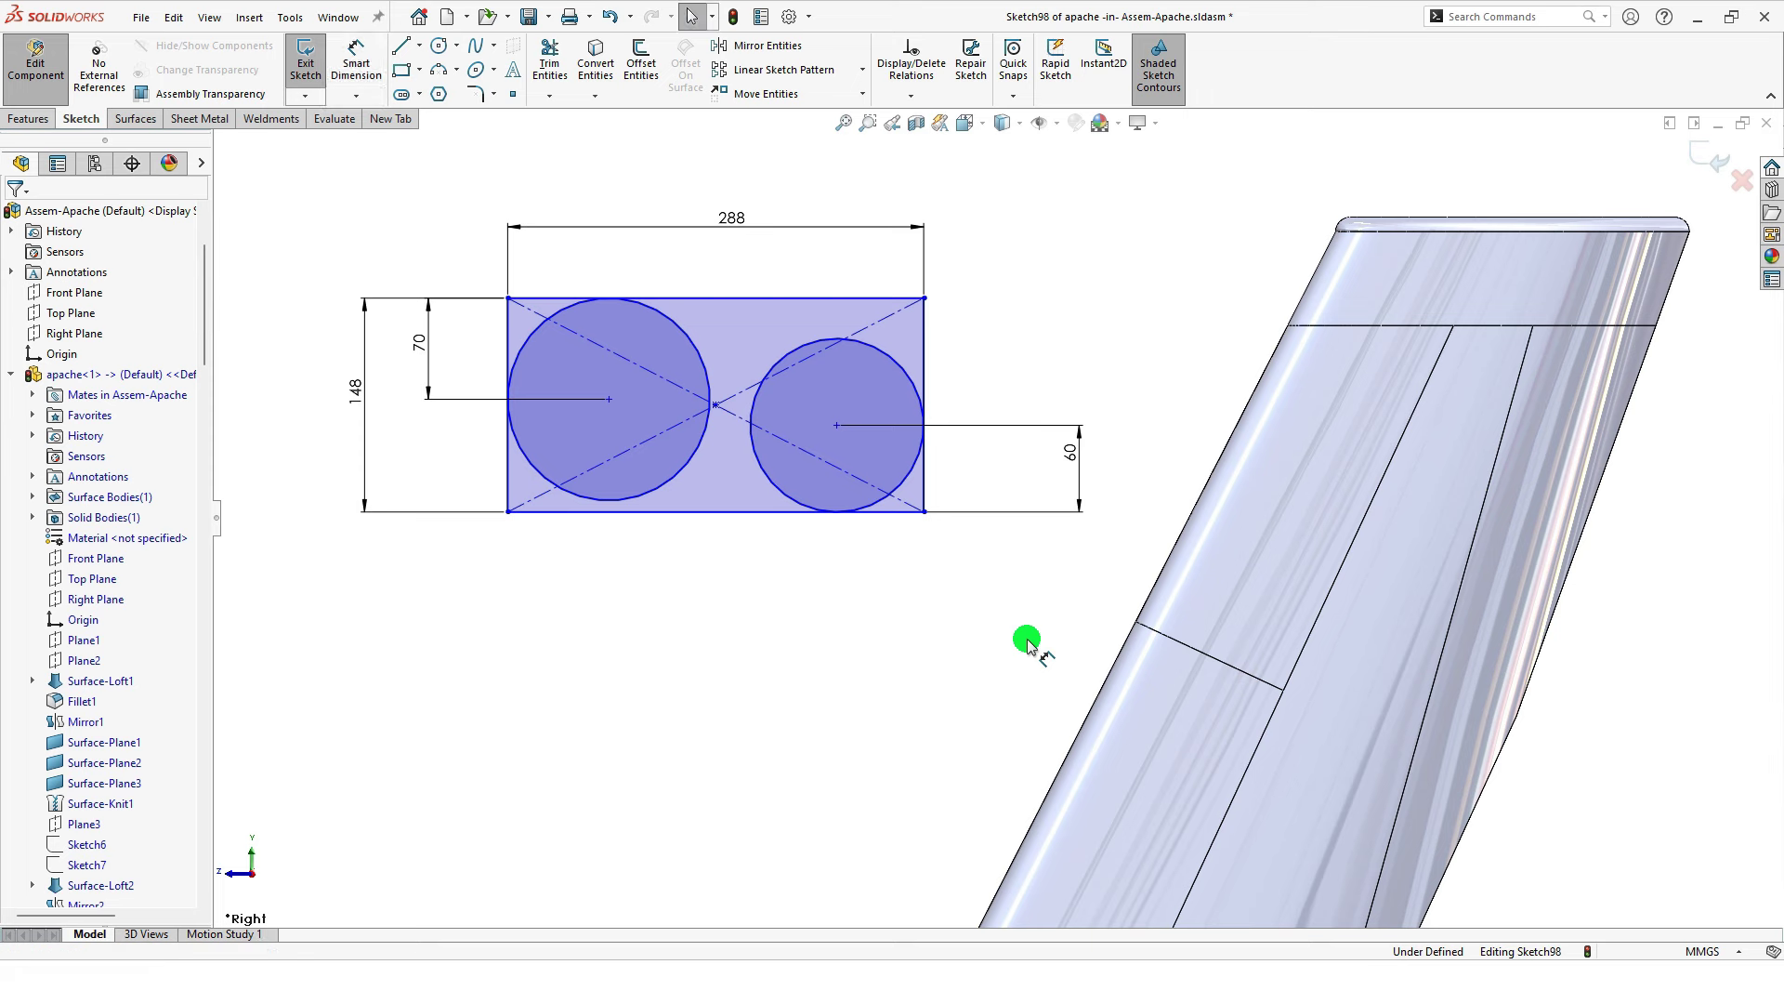
Step: Convert the rectangle's four lines to construction geometry
click(721, 474)
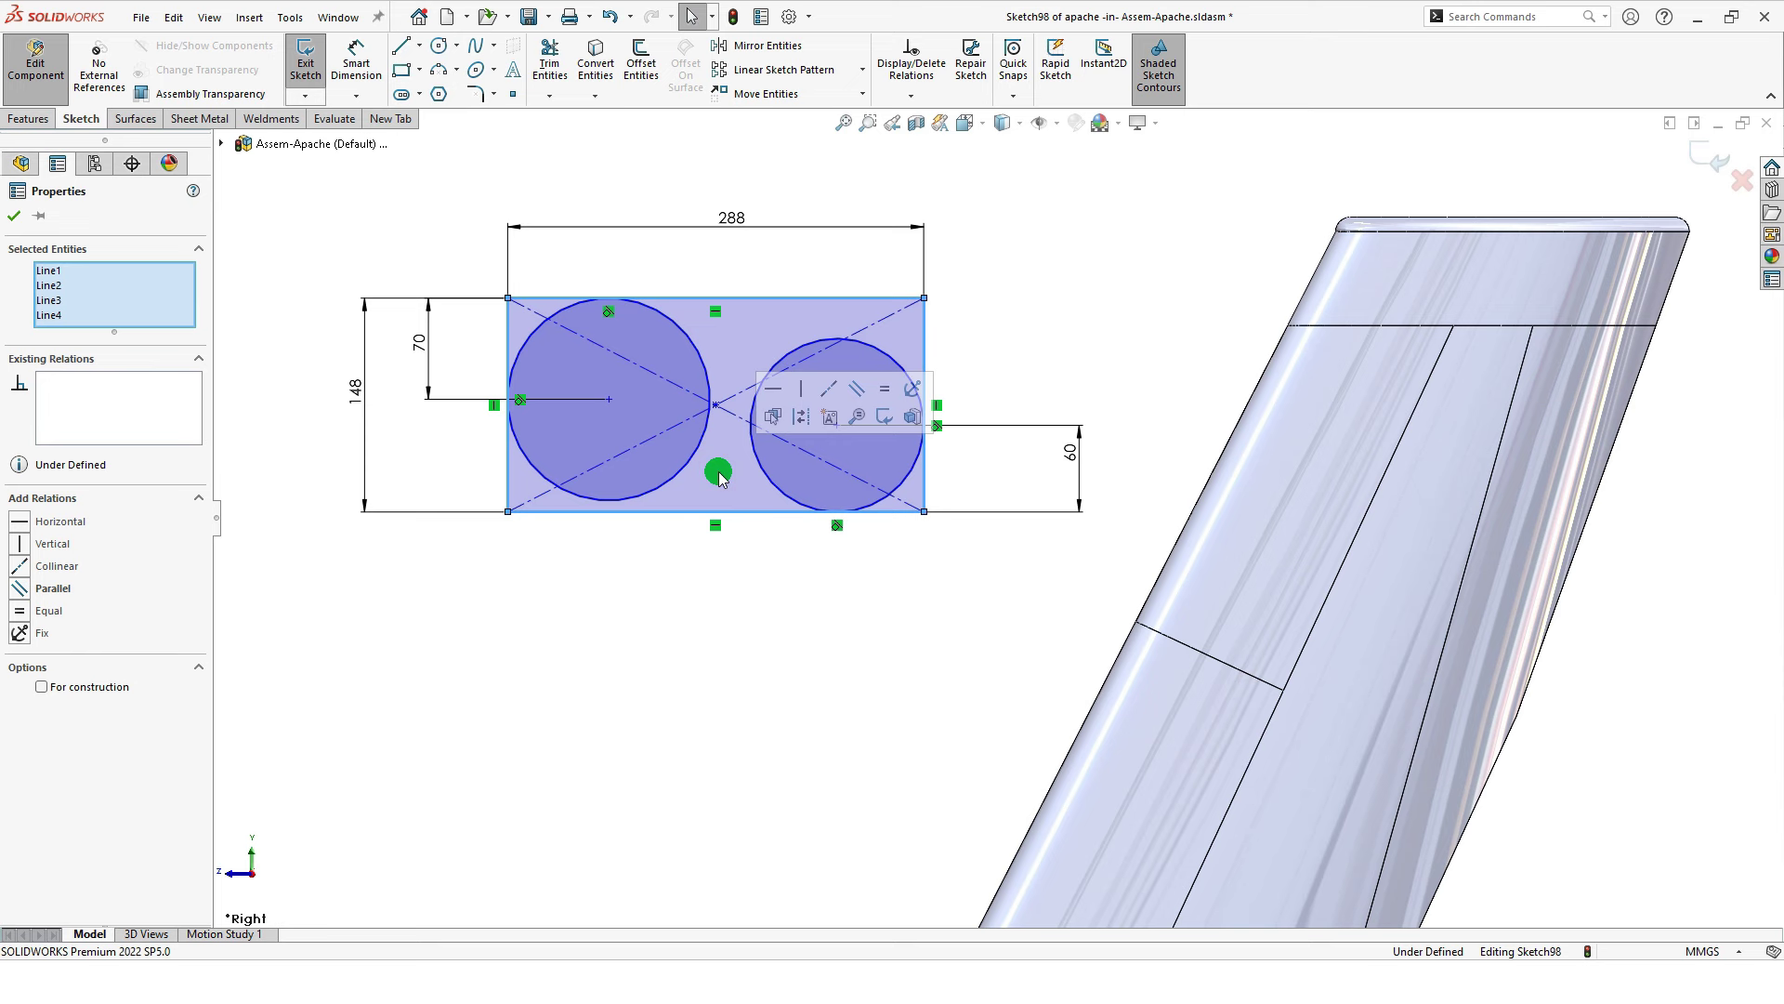
click(42, 687)
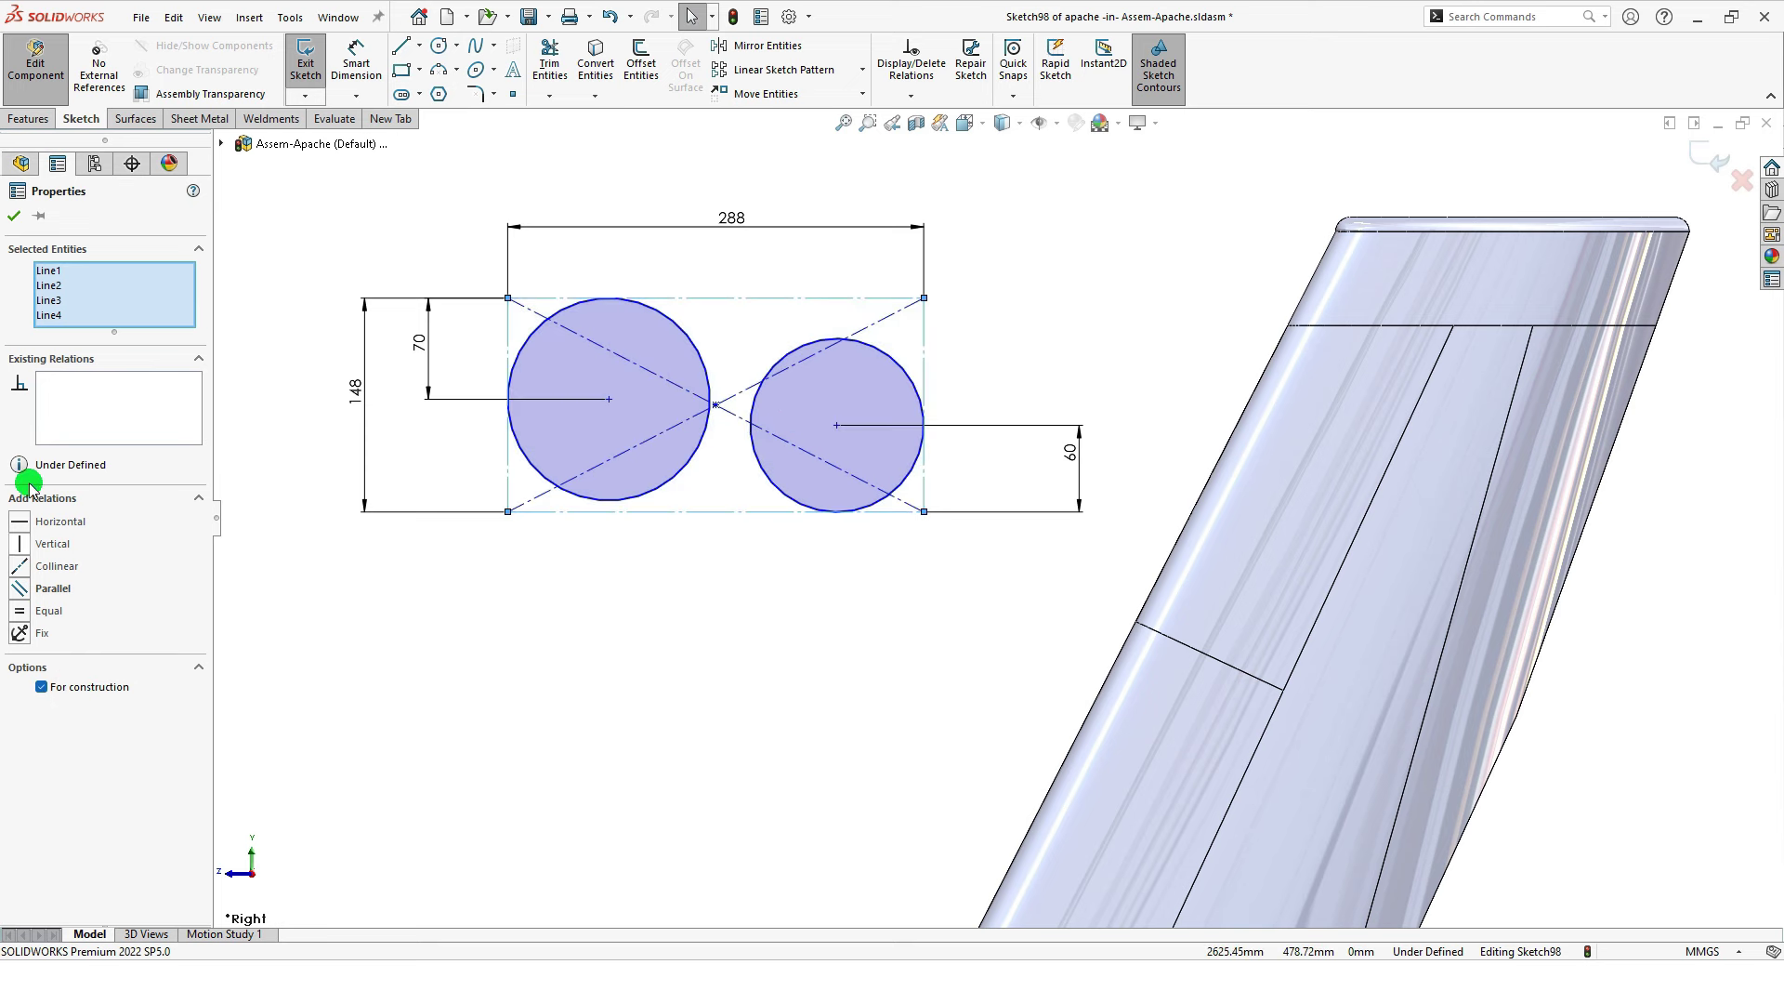
click(11, 219)
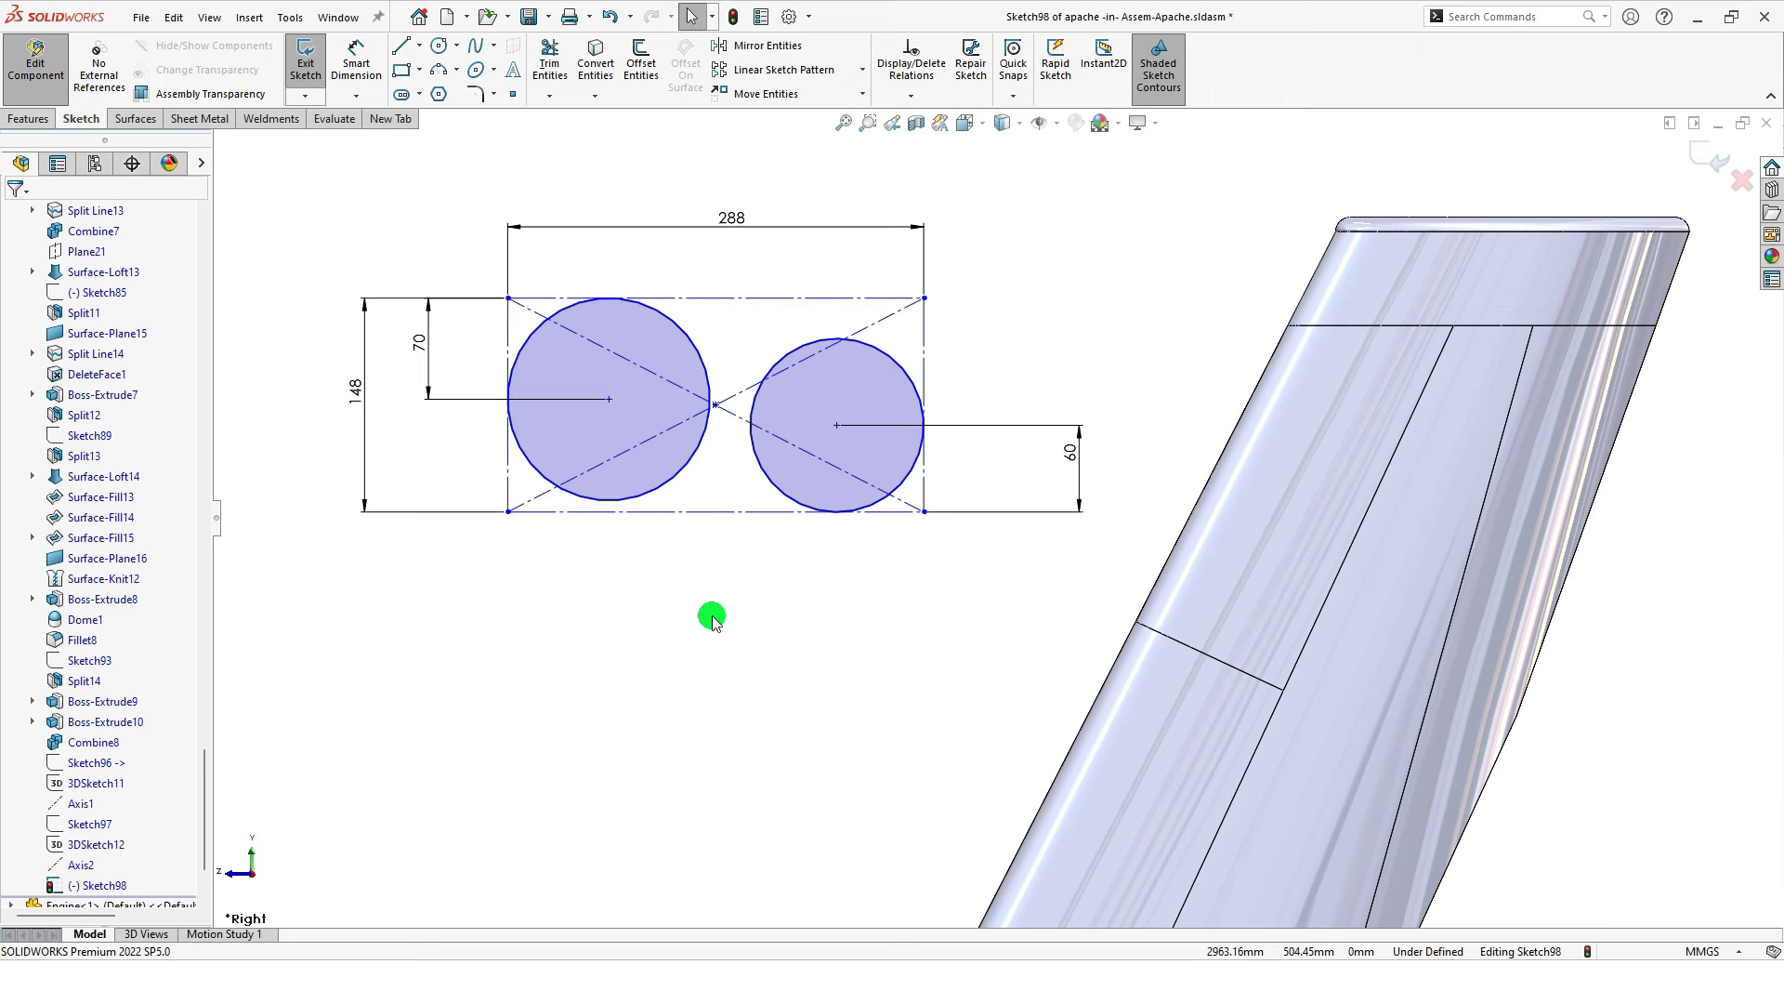
Step: Draw horizontal lines from the right circle's bottom and the left circle's top toward the middle
key(s)
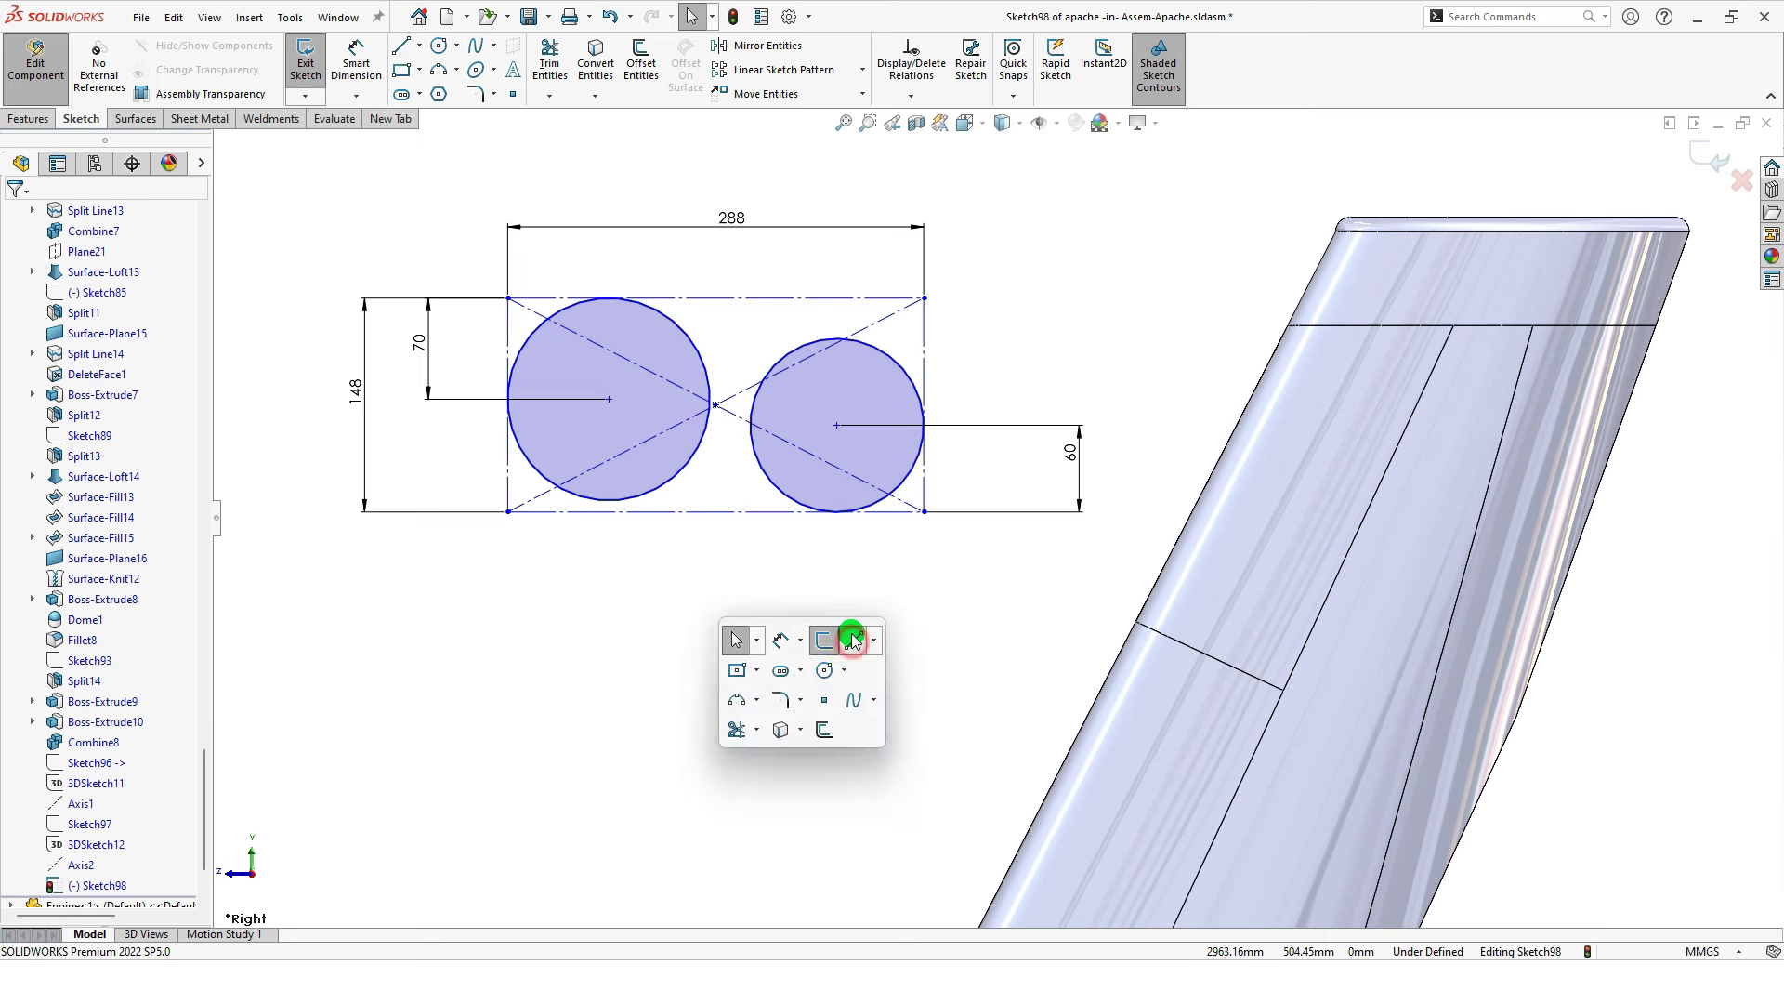
click(849, 629)
click(837, 511)
click(715, 511)
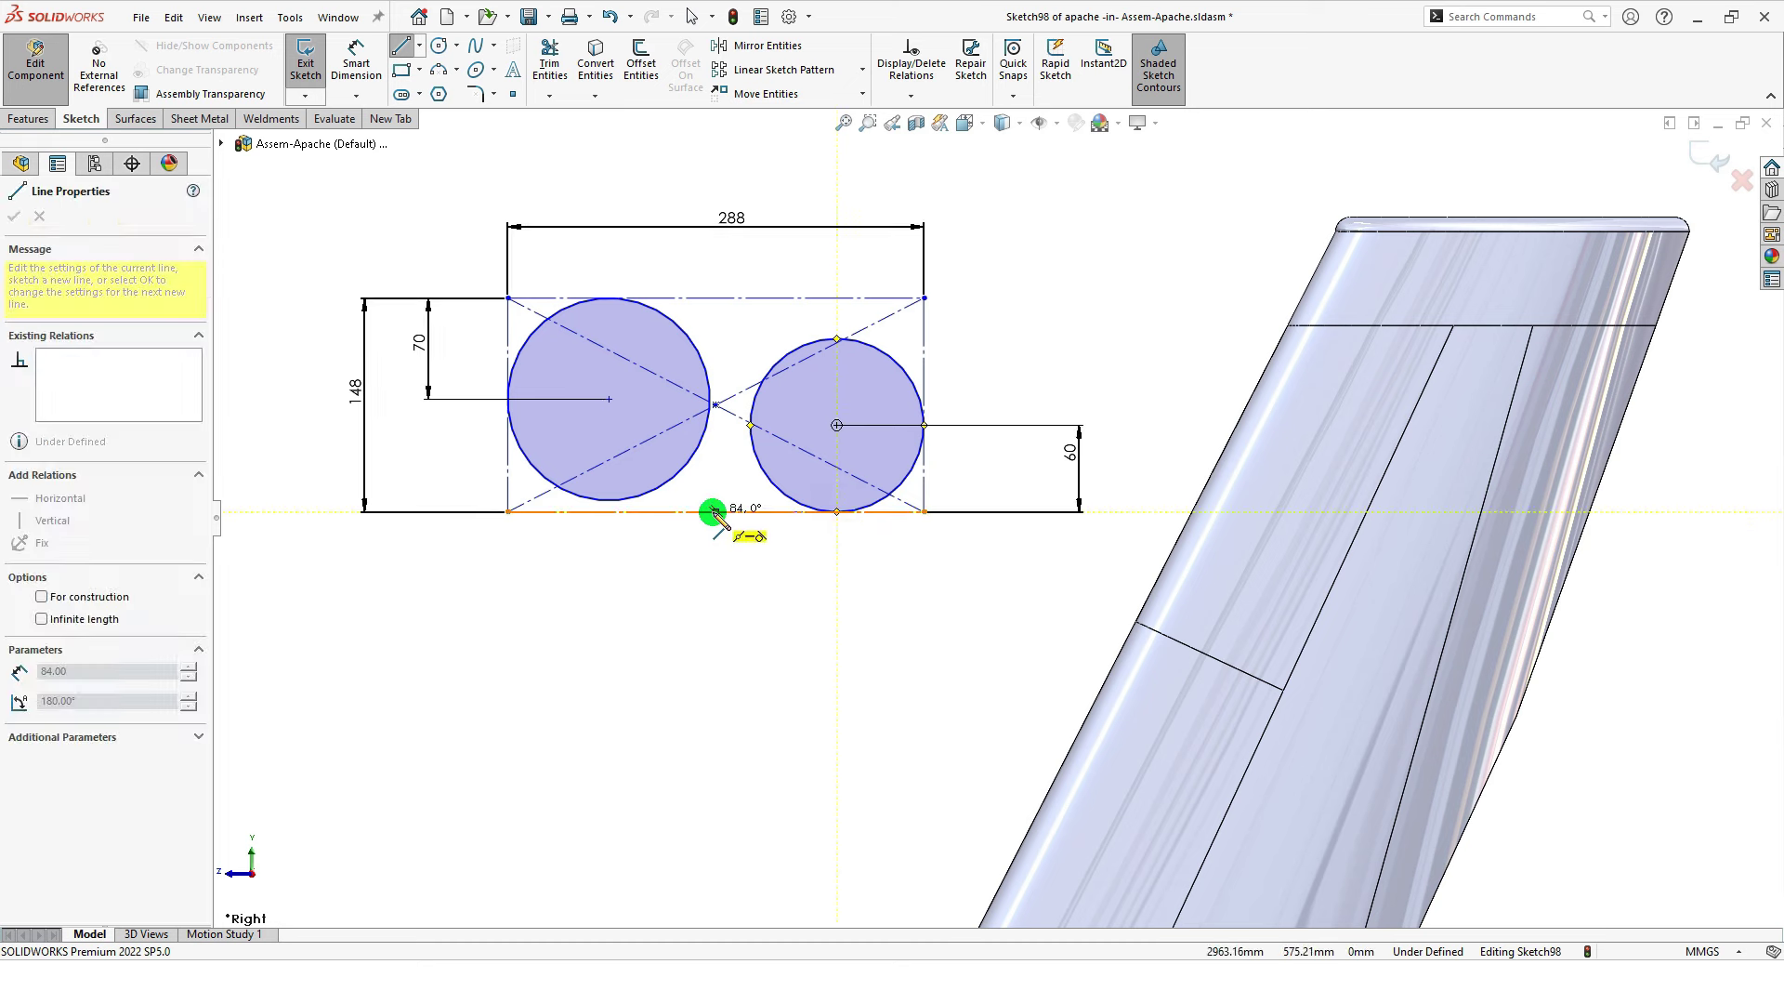
key(Escape)
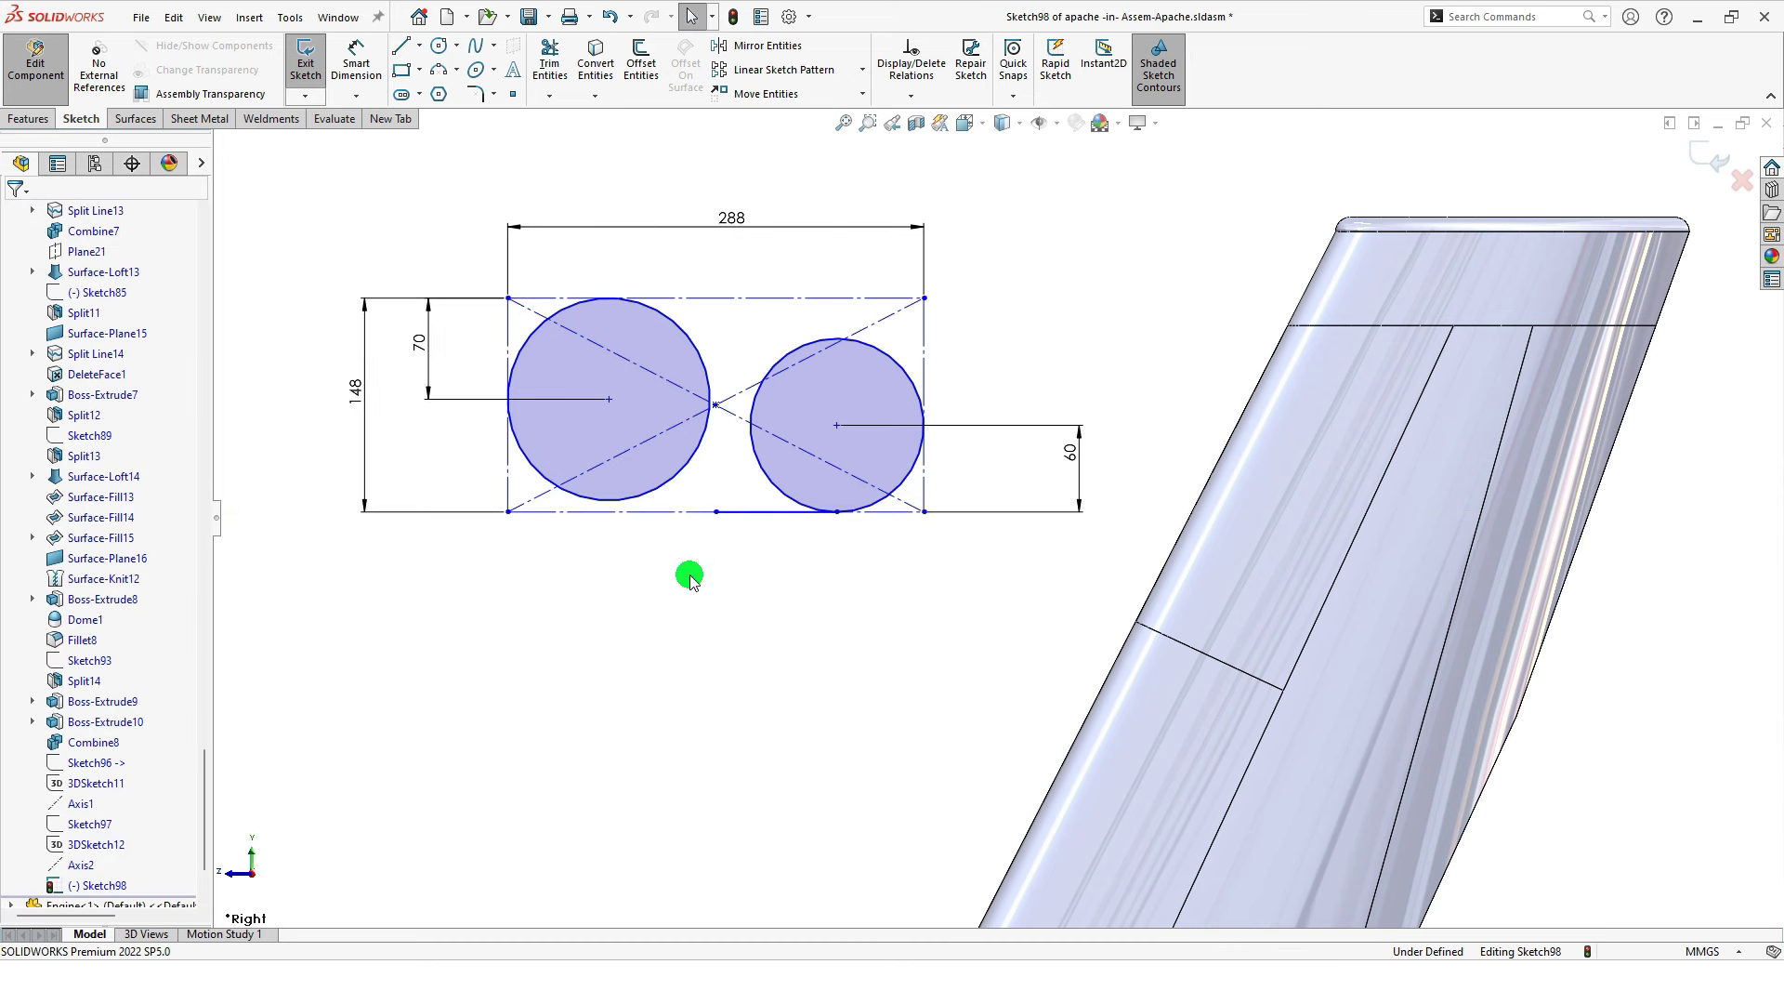
key(s)
click(833, 598)
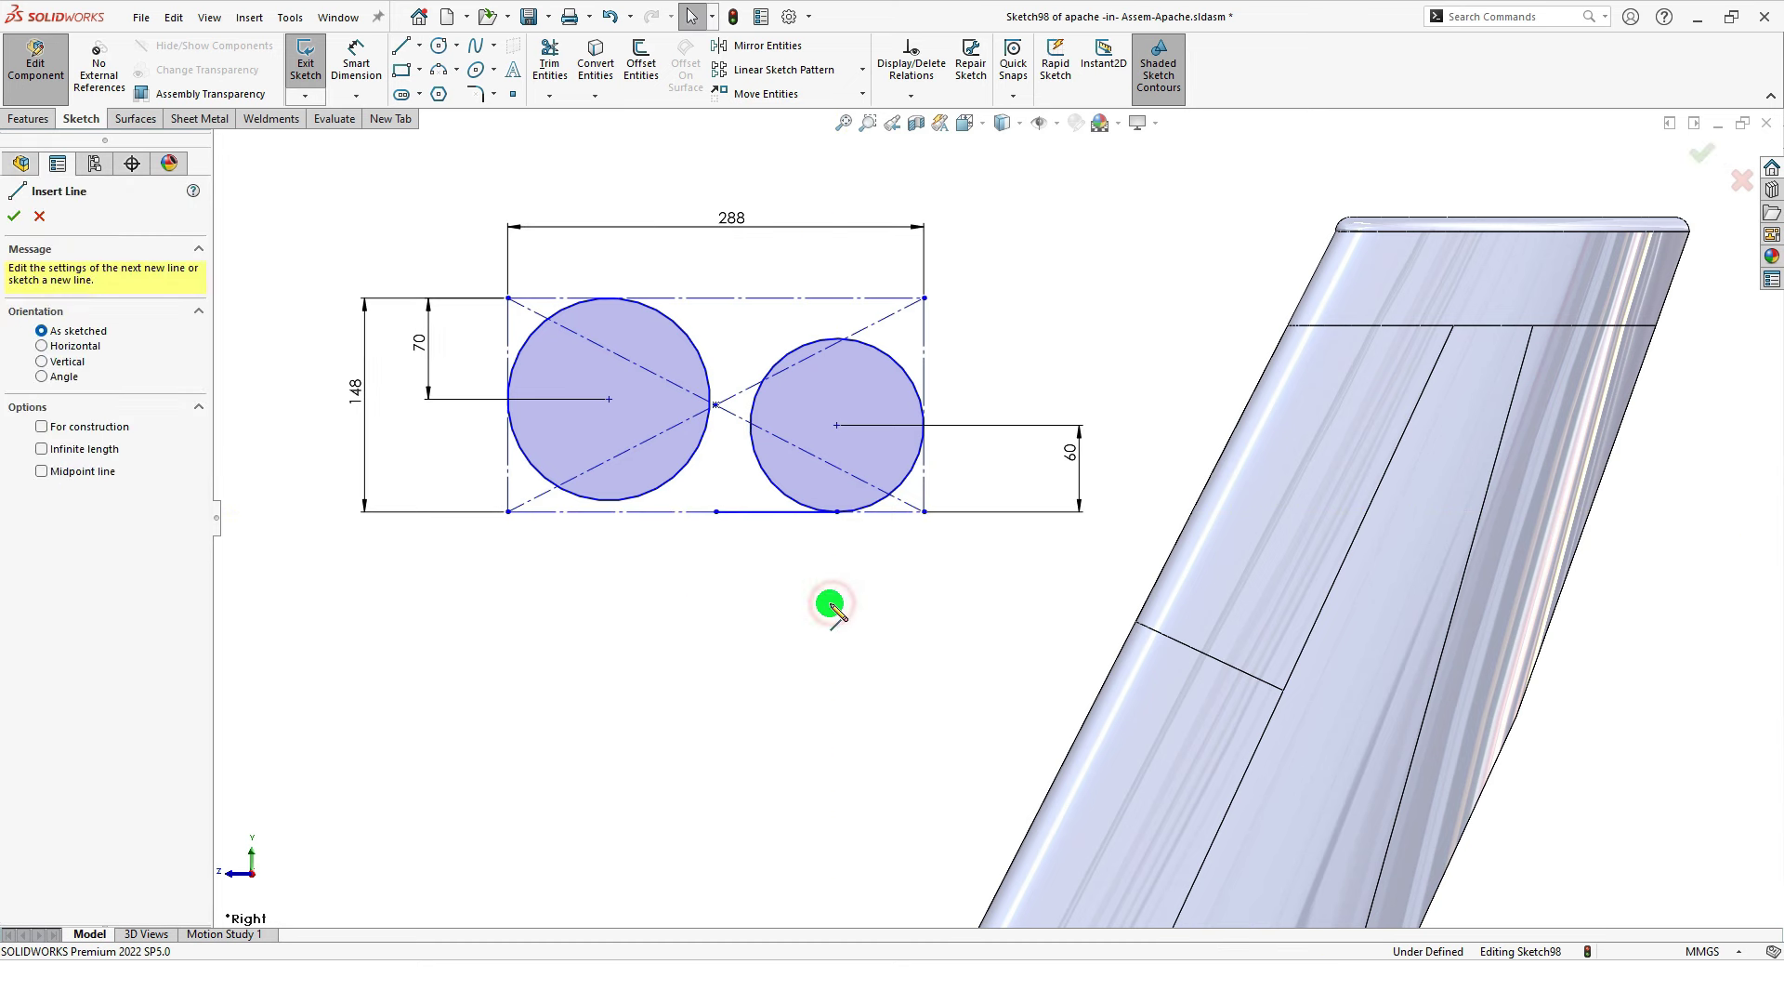
click(610, 297)
click(716, 298)
key(Escape)
key(Escape)
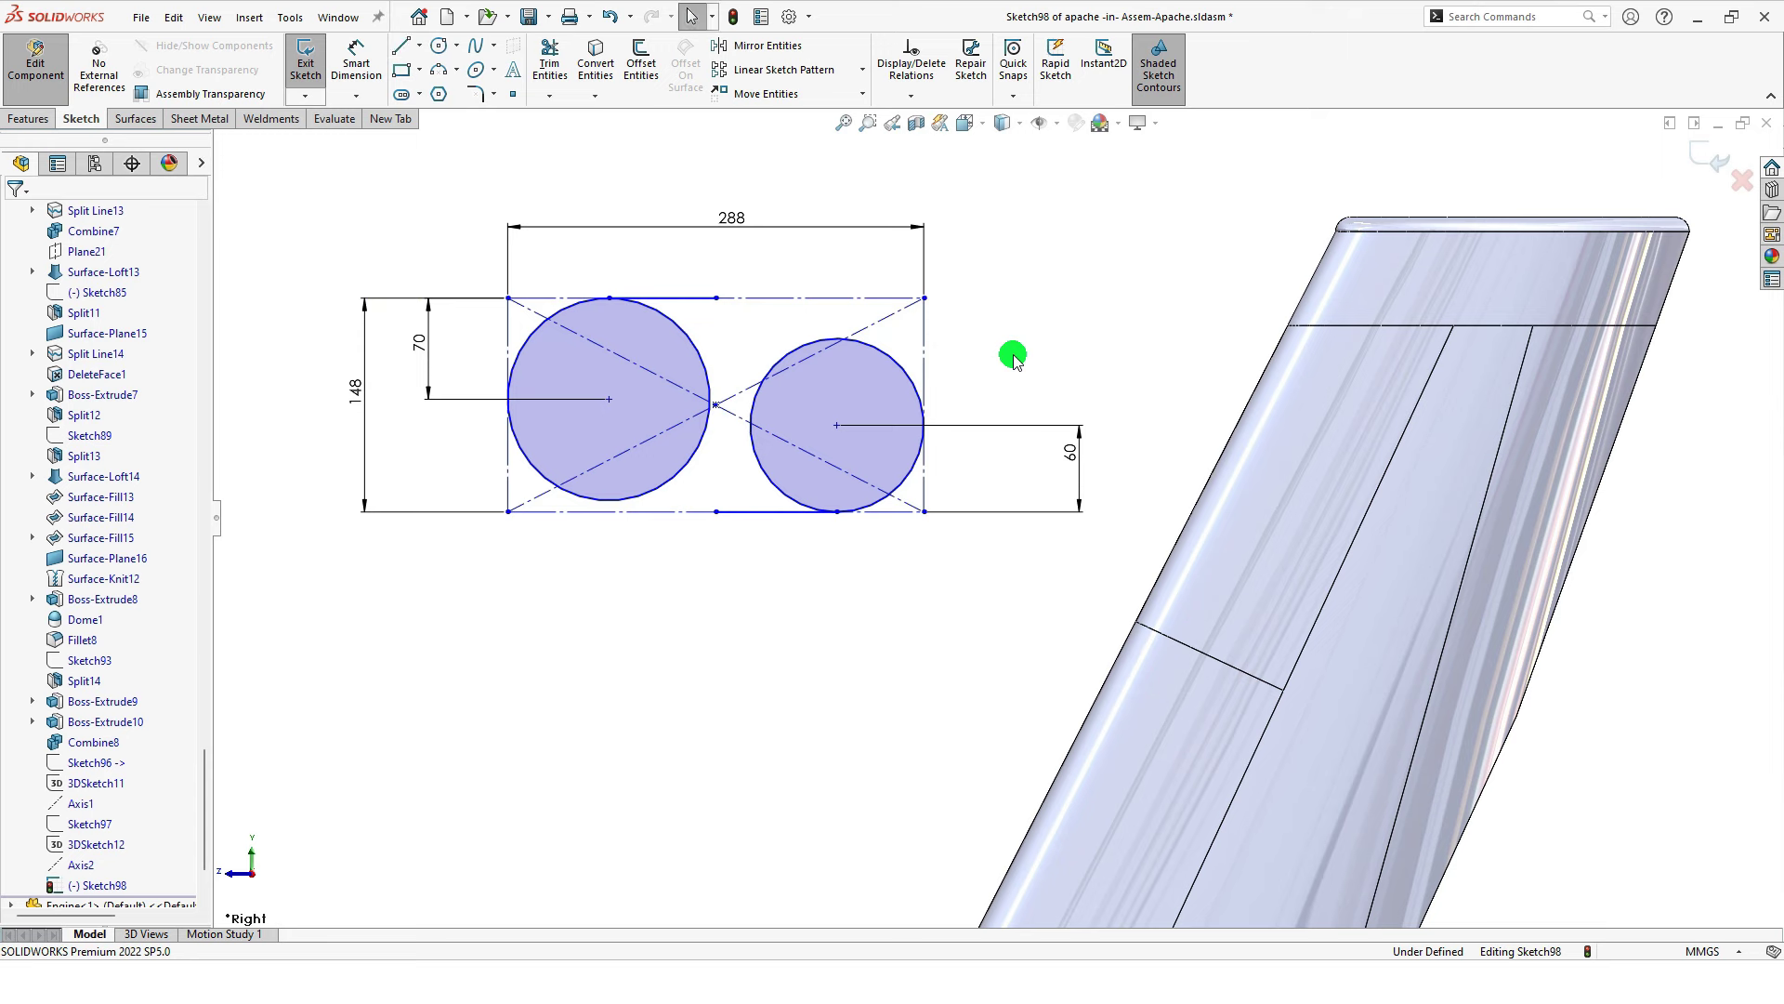
Step: Draw a three-point arc from the right circle to the top line's end
key(s)
click(1042, 444)
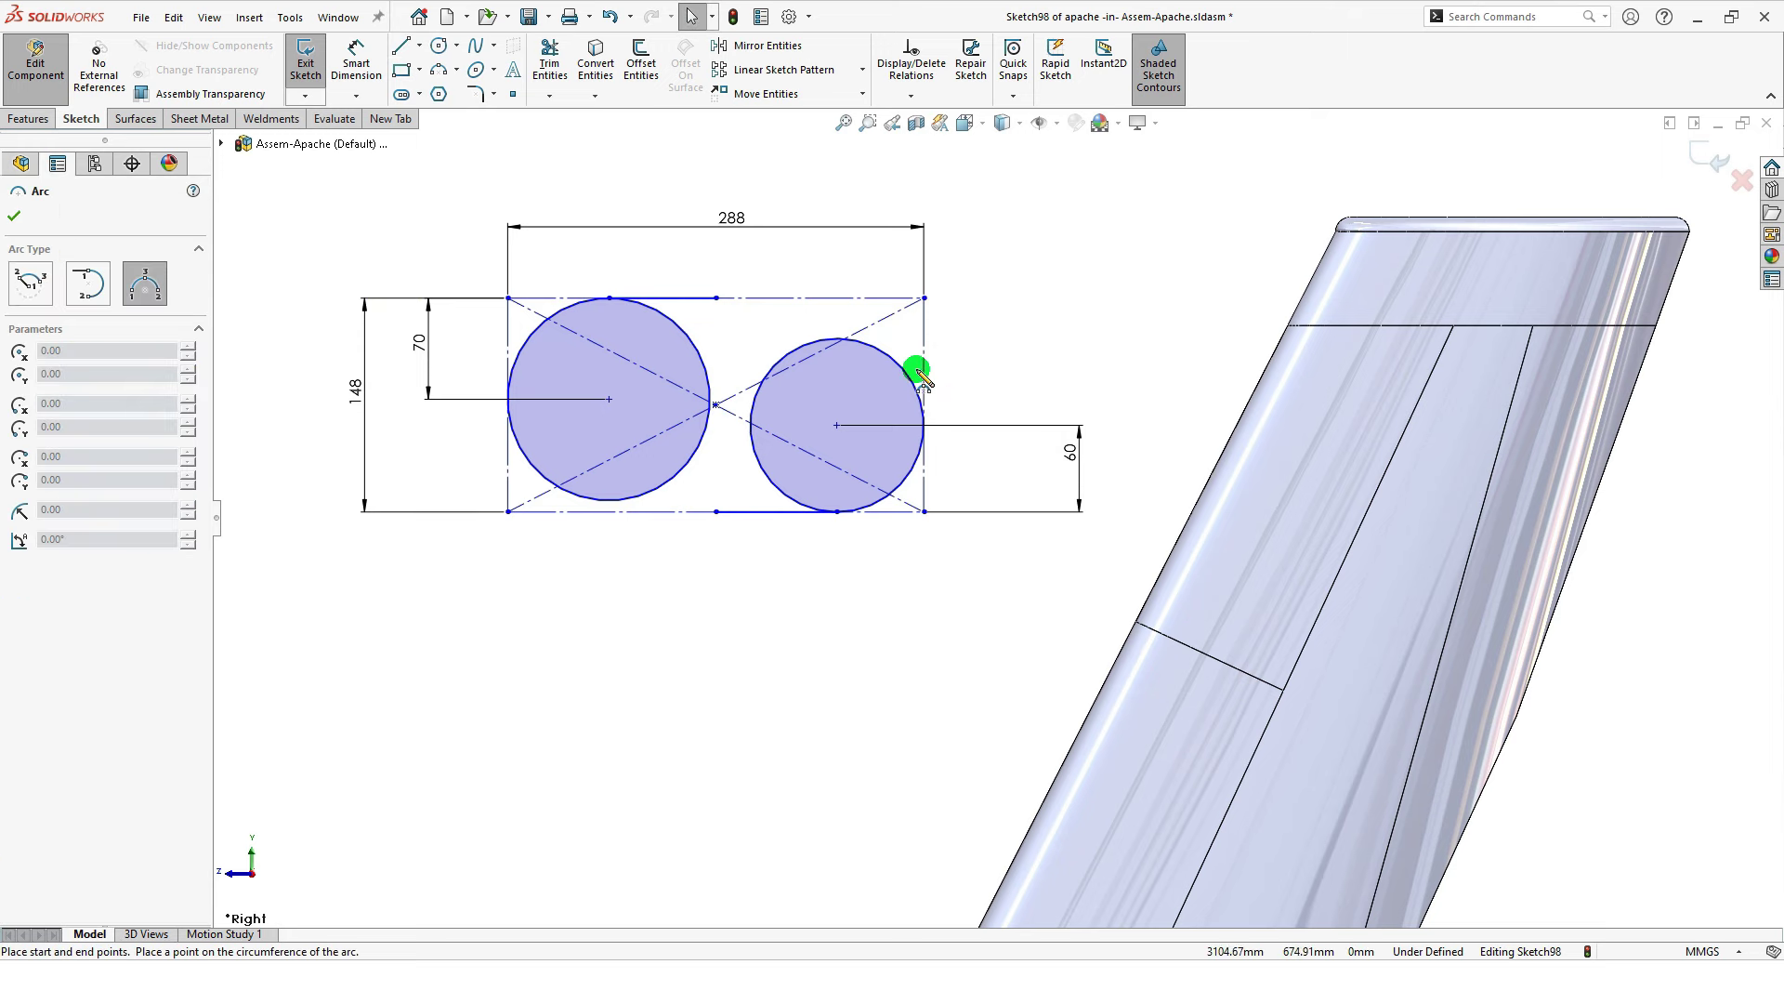
click(918, 372)
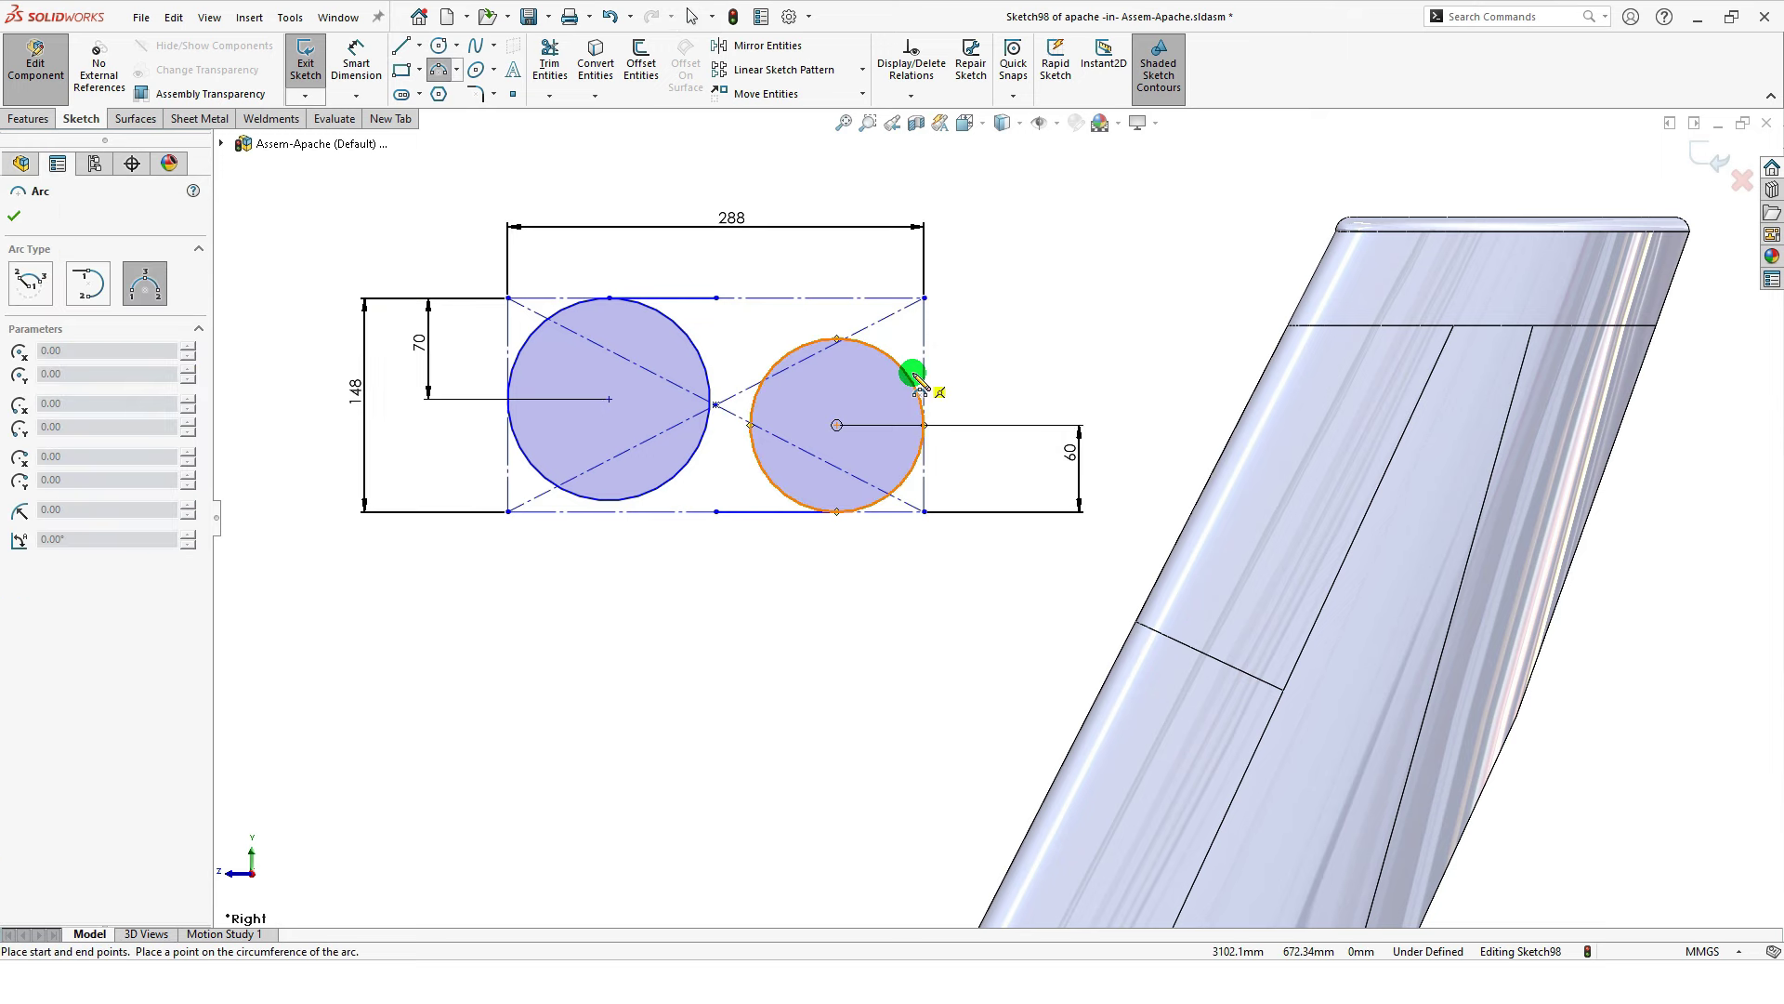
click(716, 298)
click(807, 269)
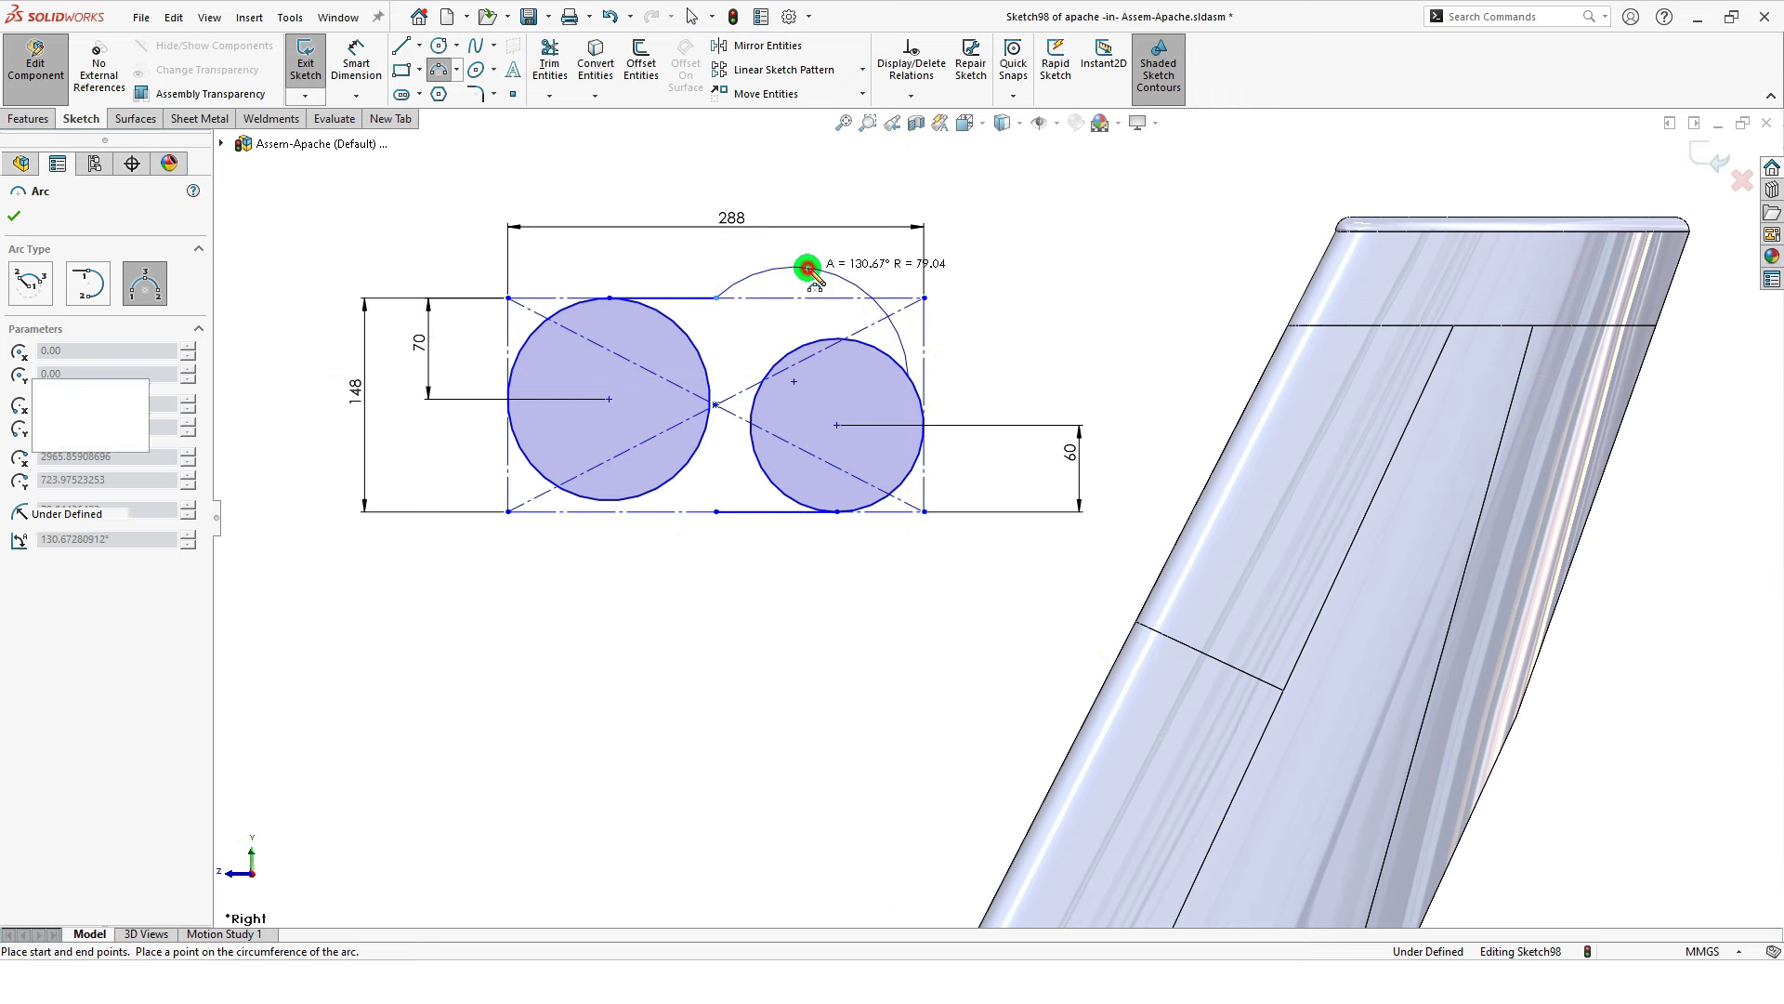
key(Escape)
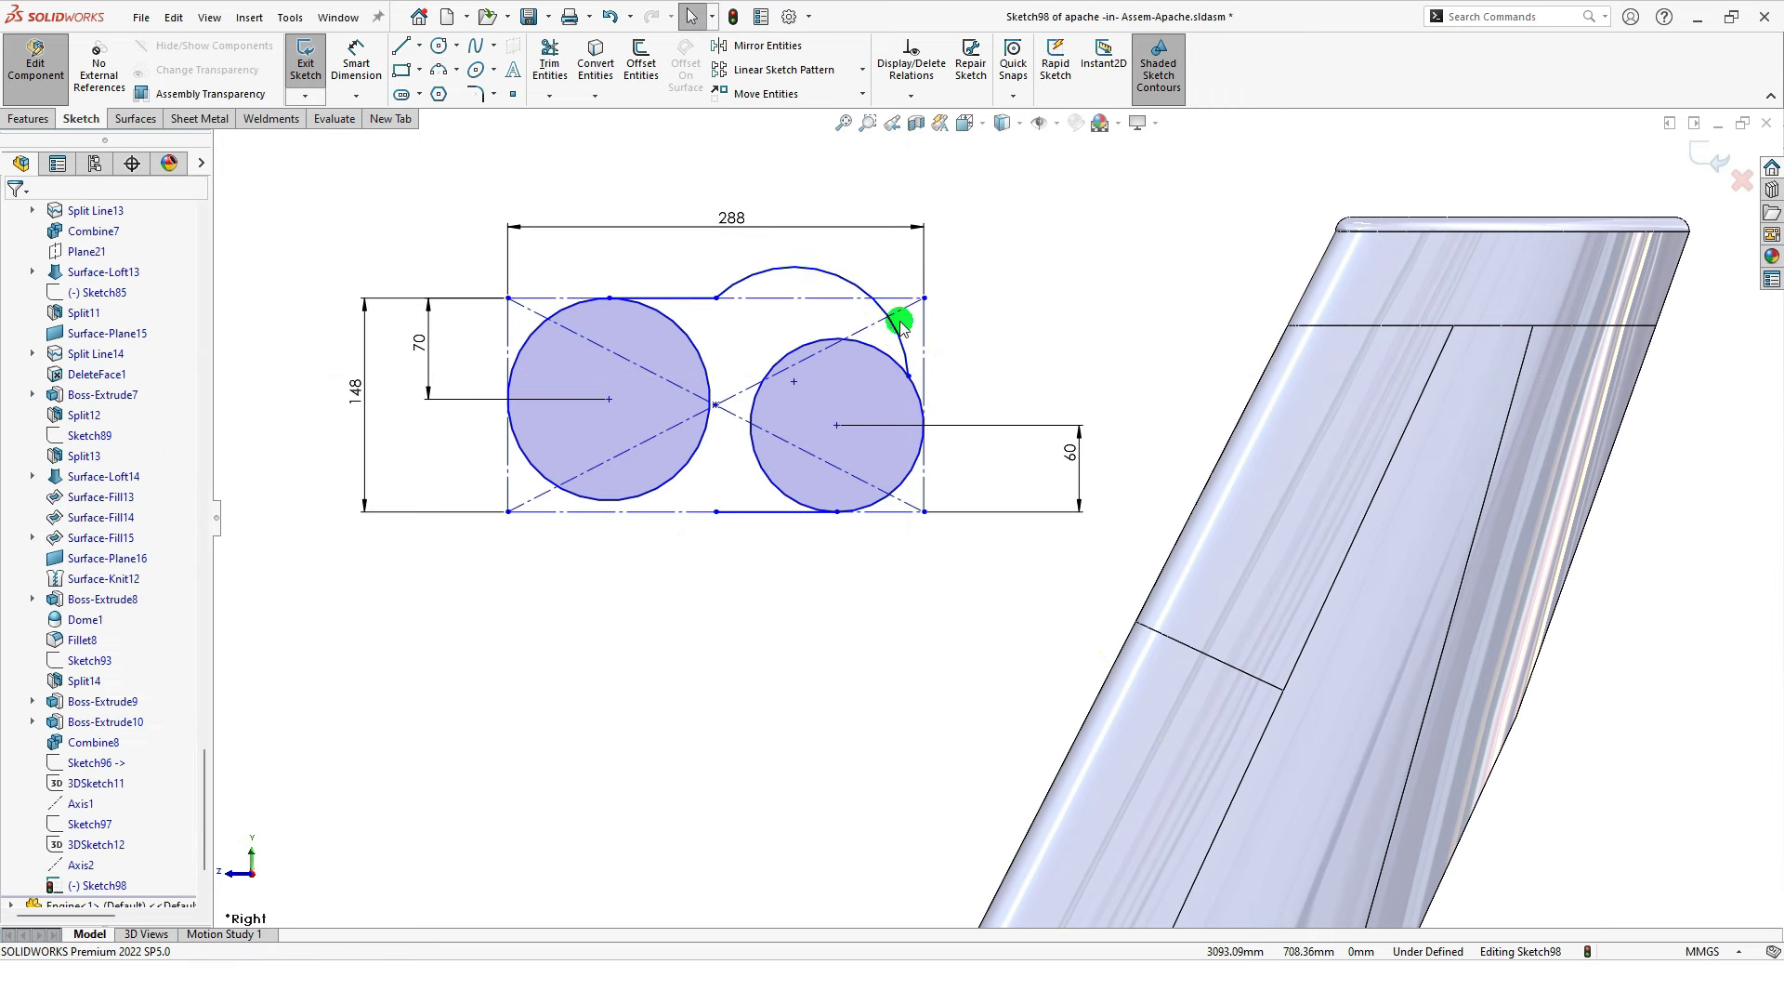
Step: Make the upper arc coradial with the right circle and tangent to the top line
click(899, 330)
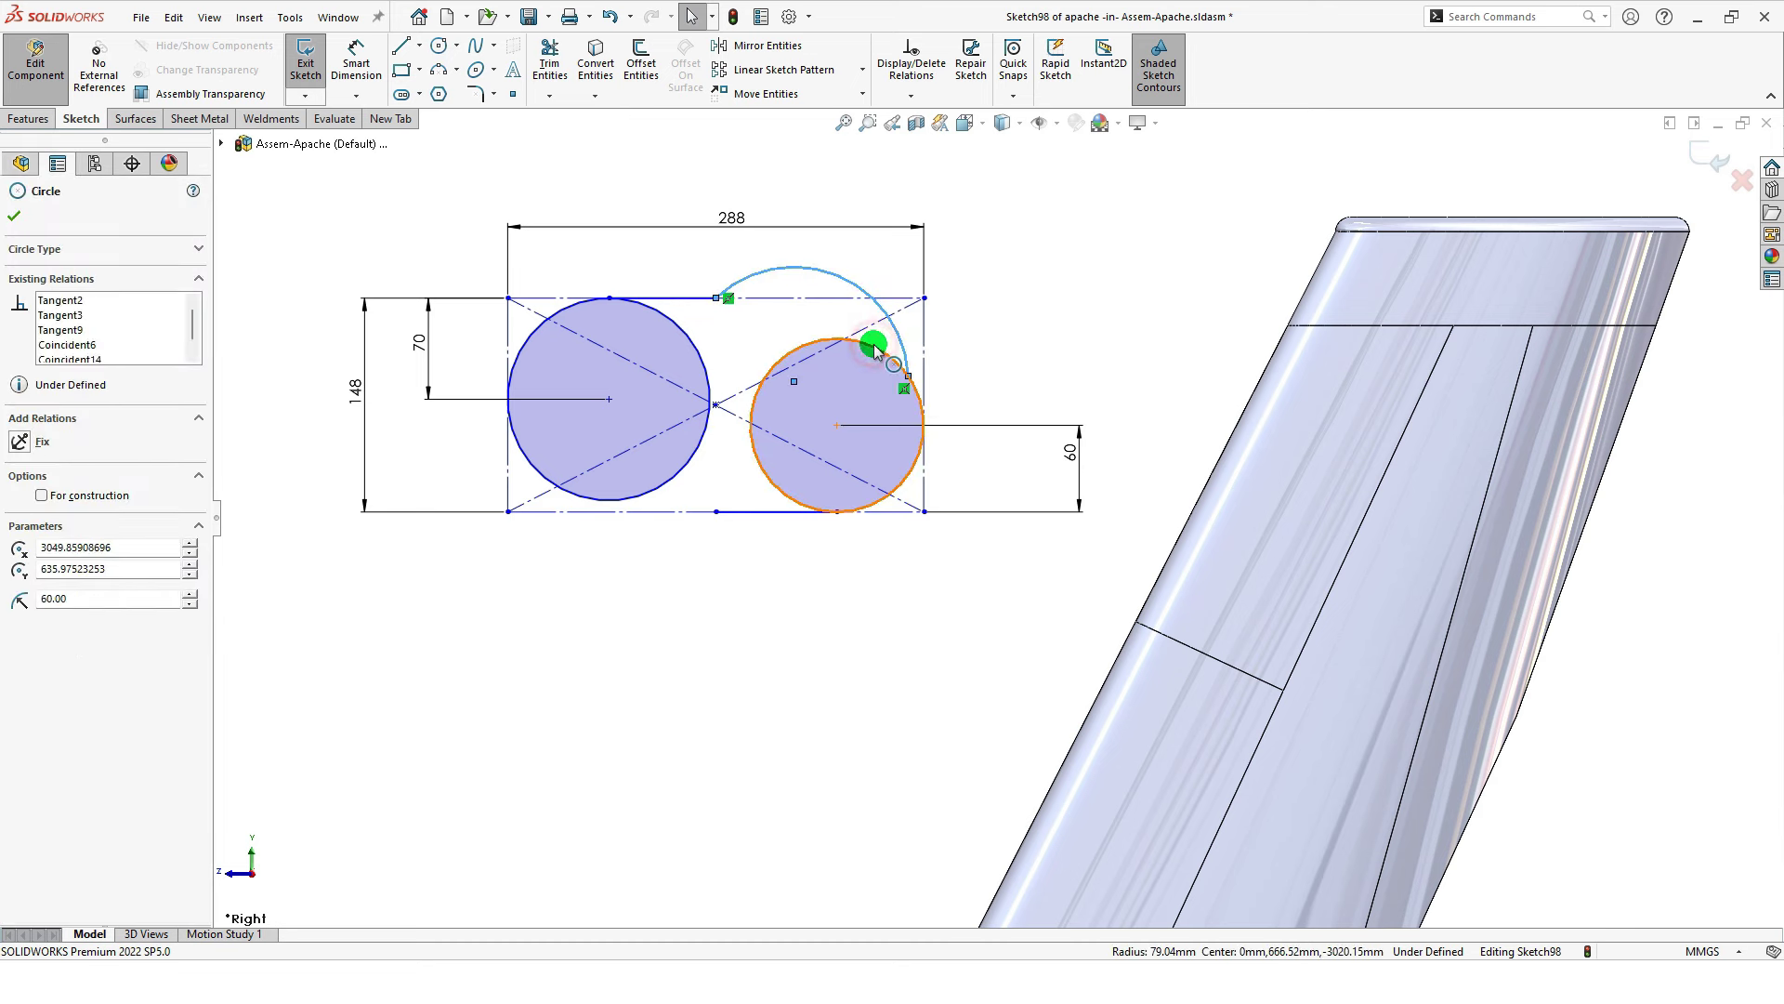
click(925, 264)
click(1099, 369)
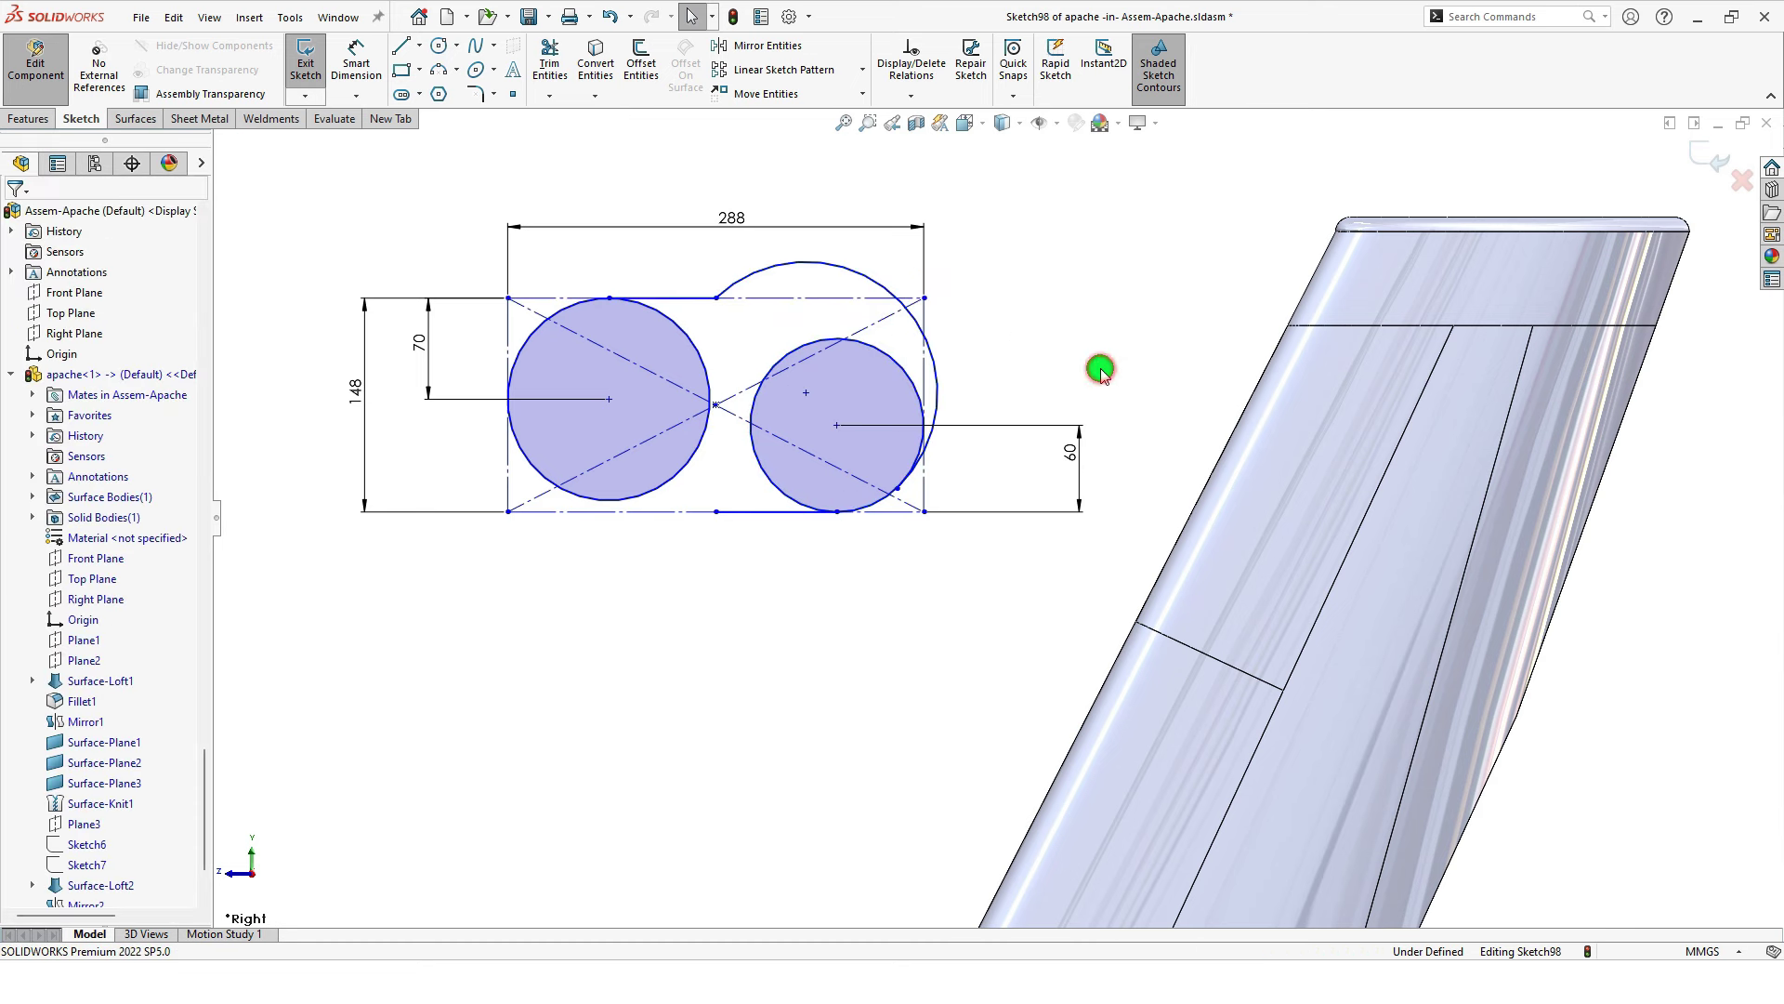
click(801, 262)
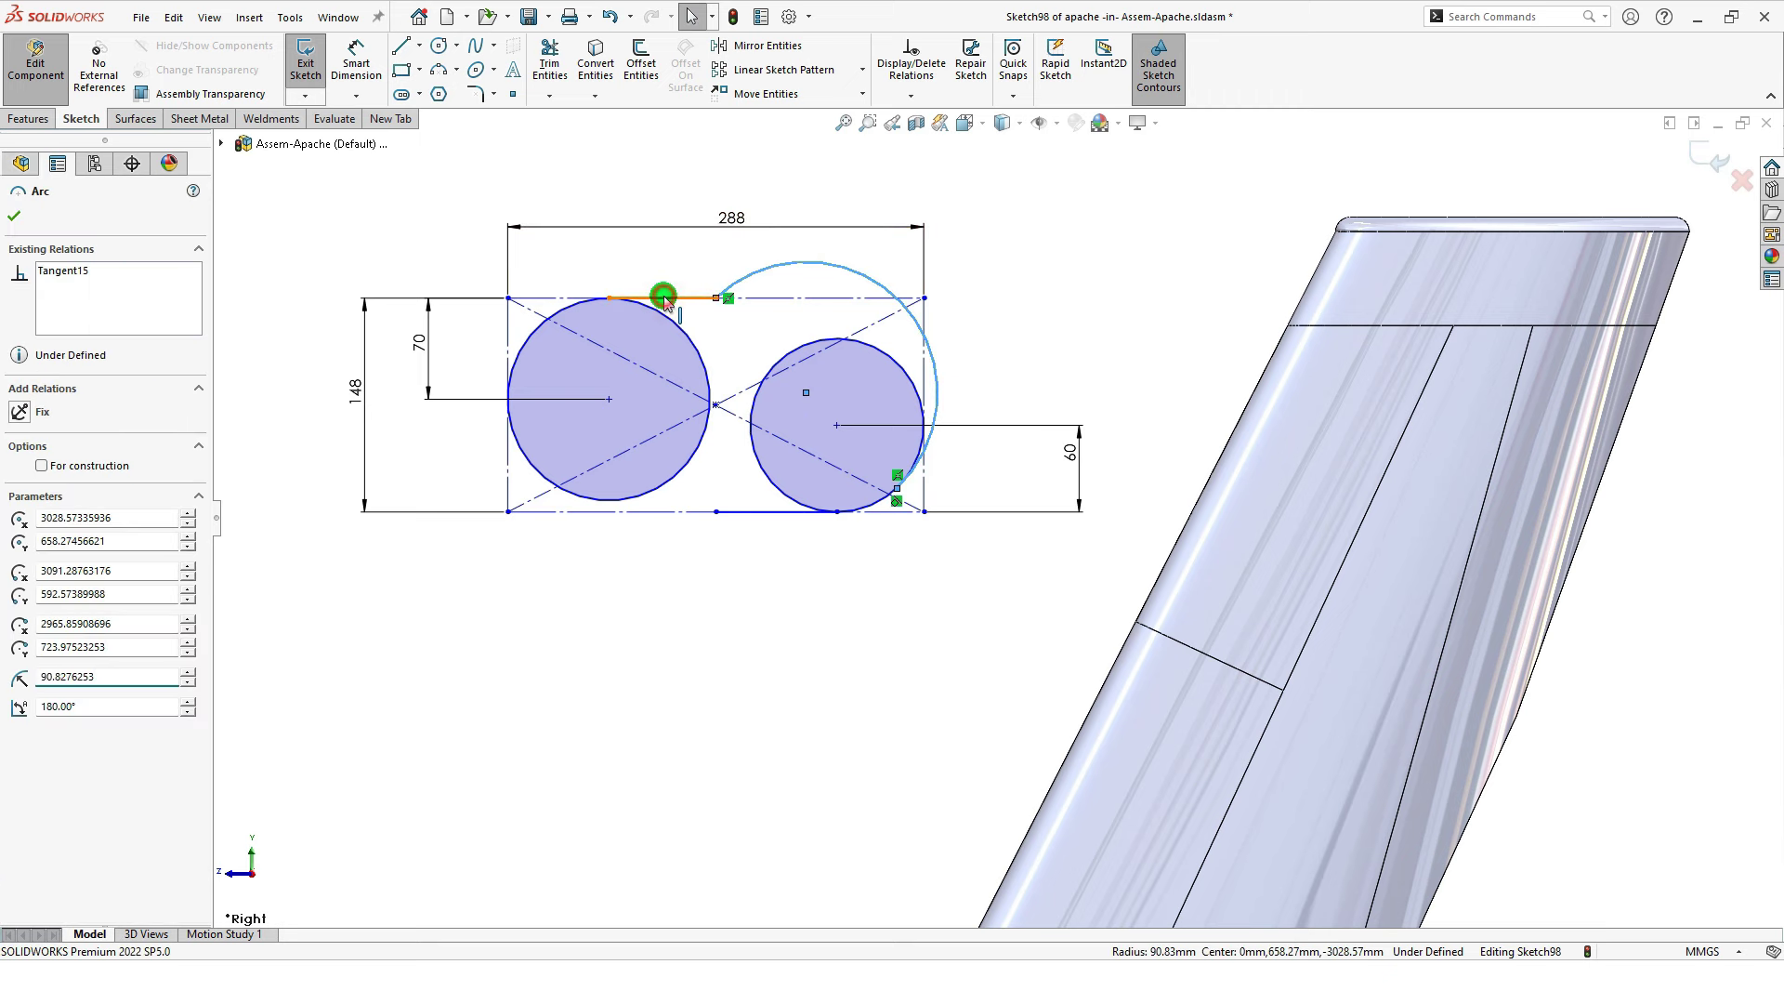
ctrl+click(664, 298)
click(715, 214)
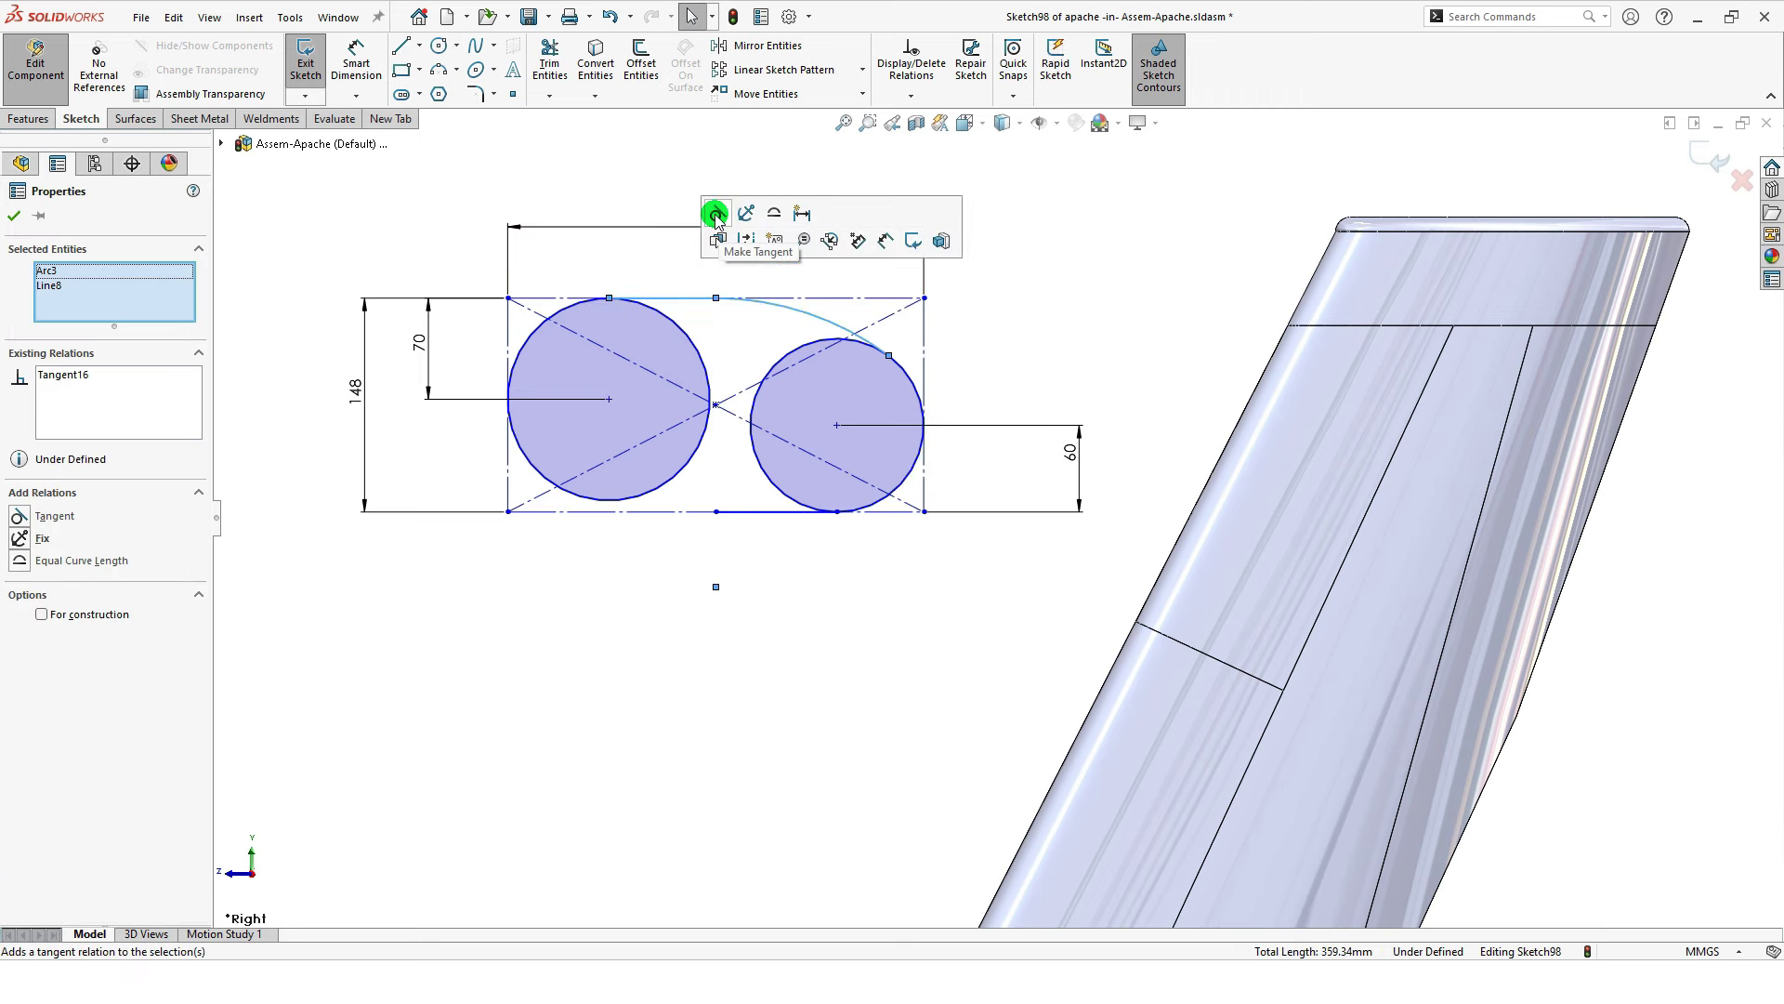
click(590, 173)
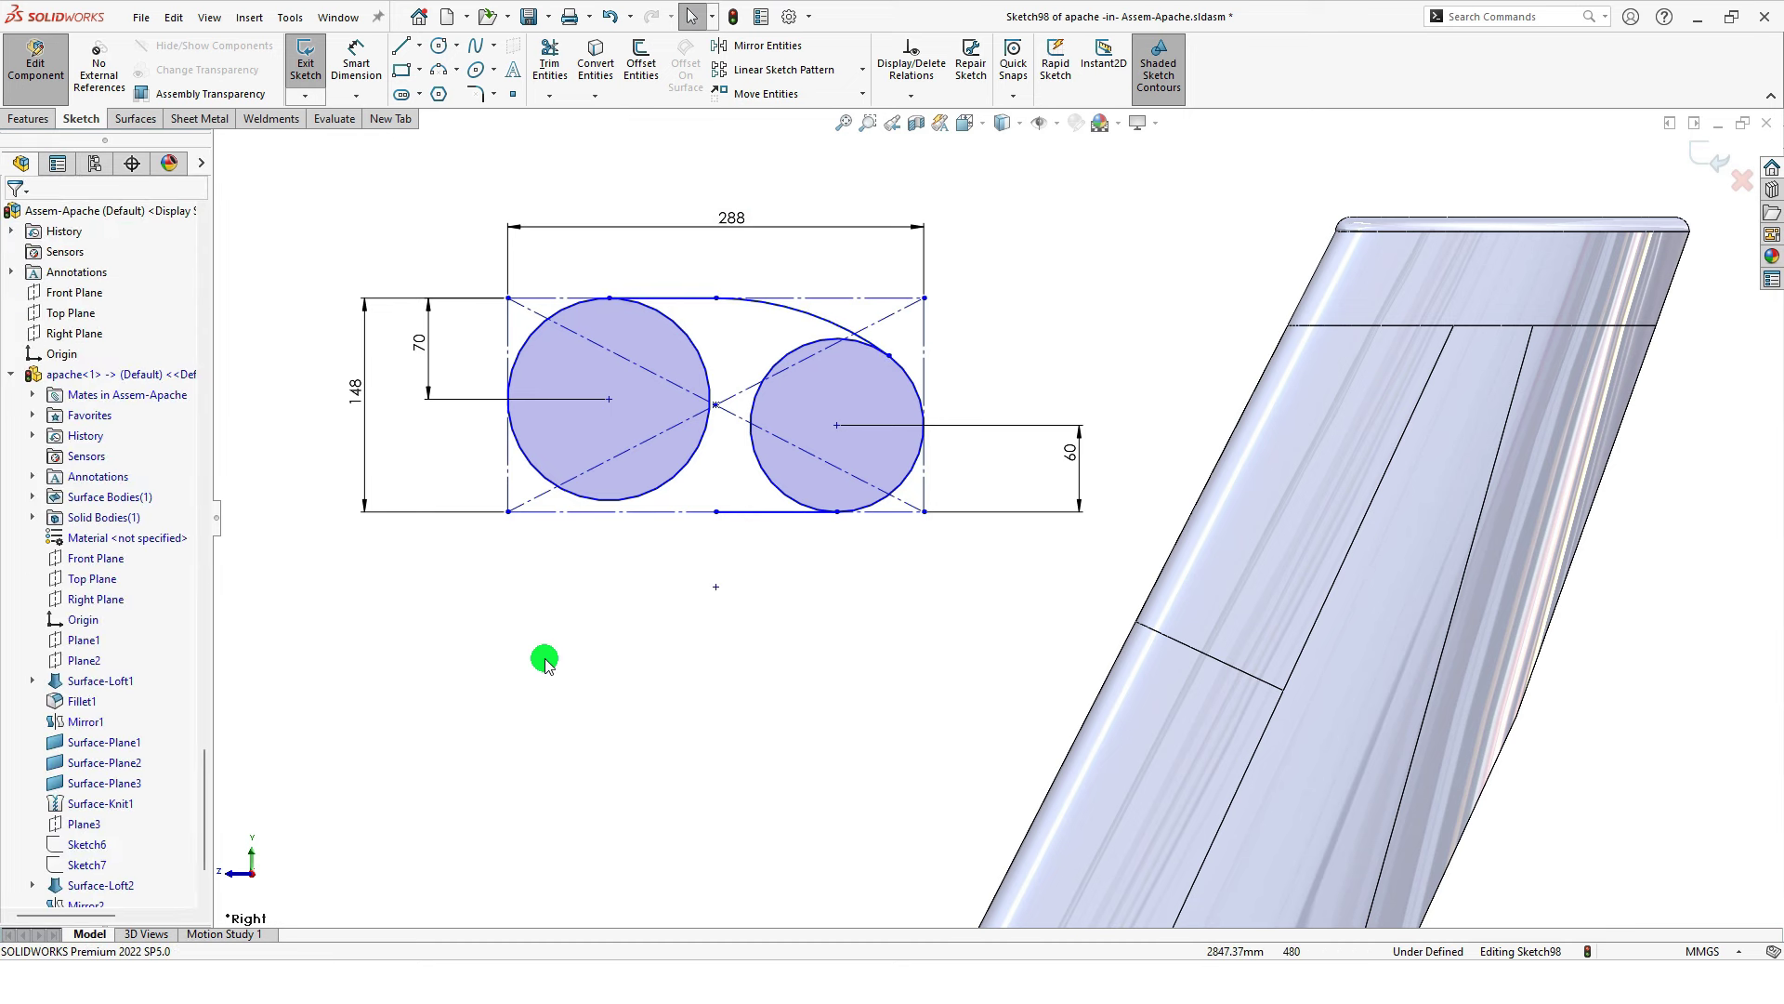
Step: Draw a three-point arc from the bottom line's end around below the left circle
key(s)
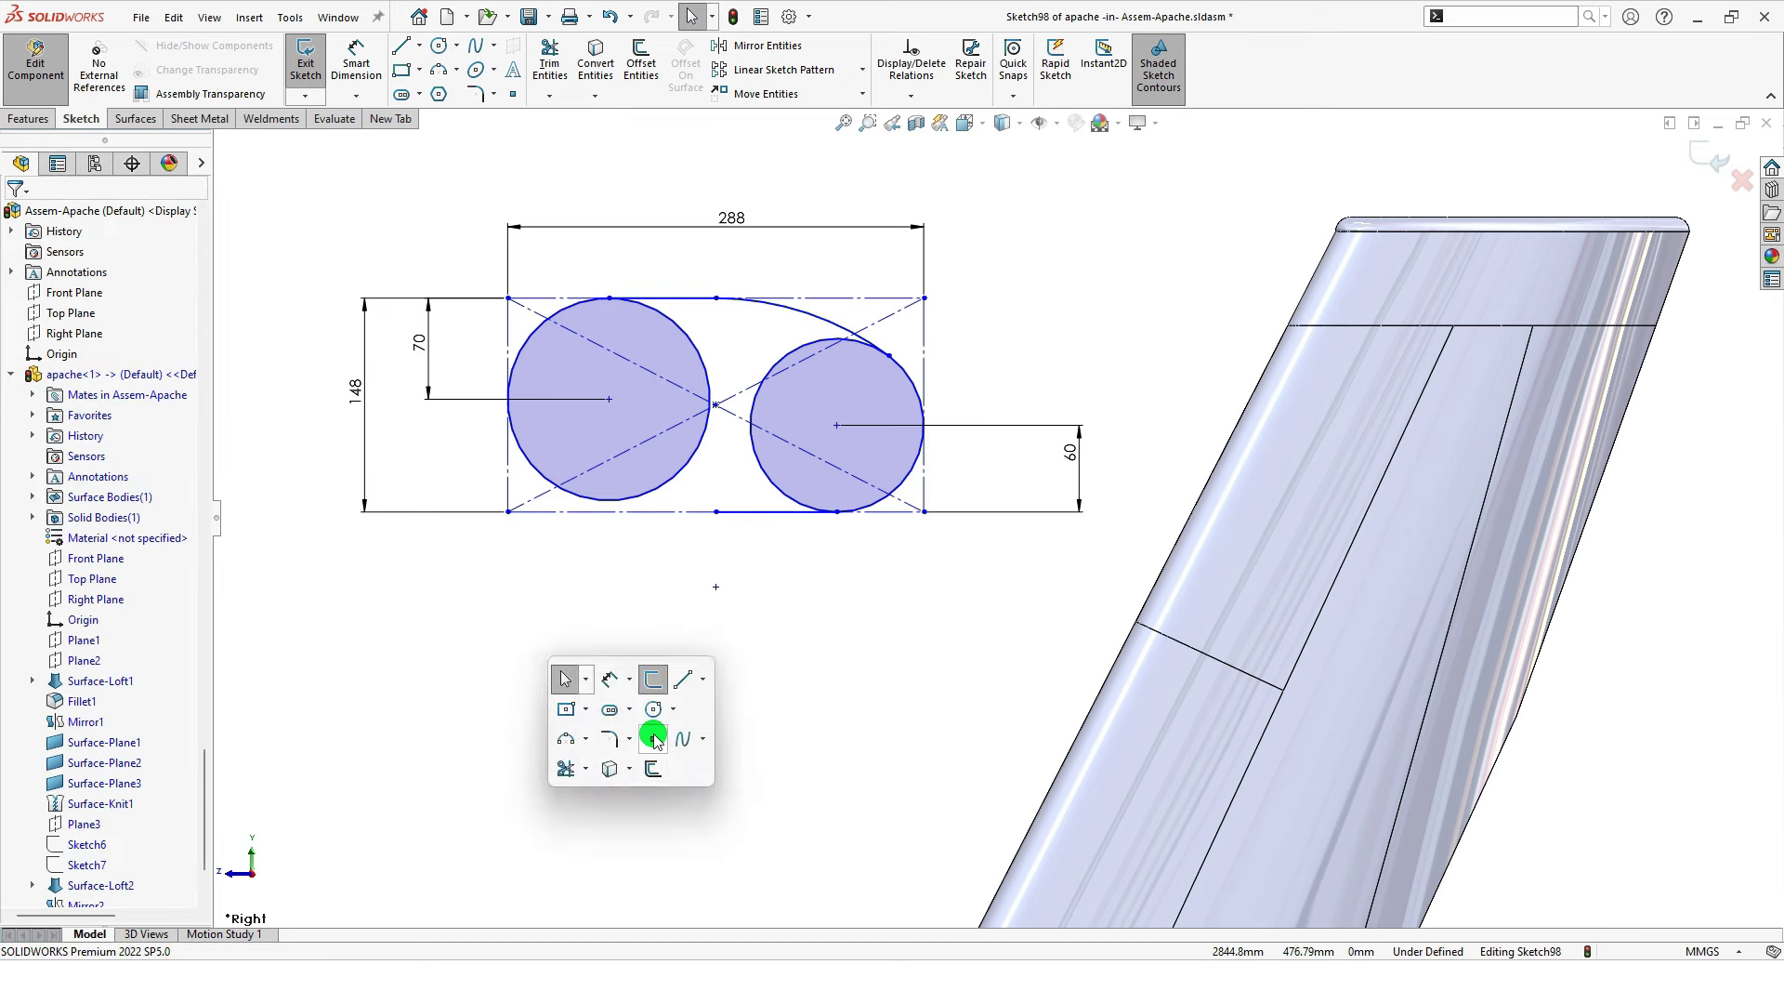
click(567, 738)
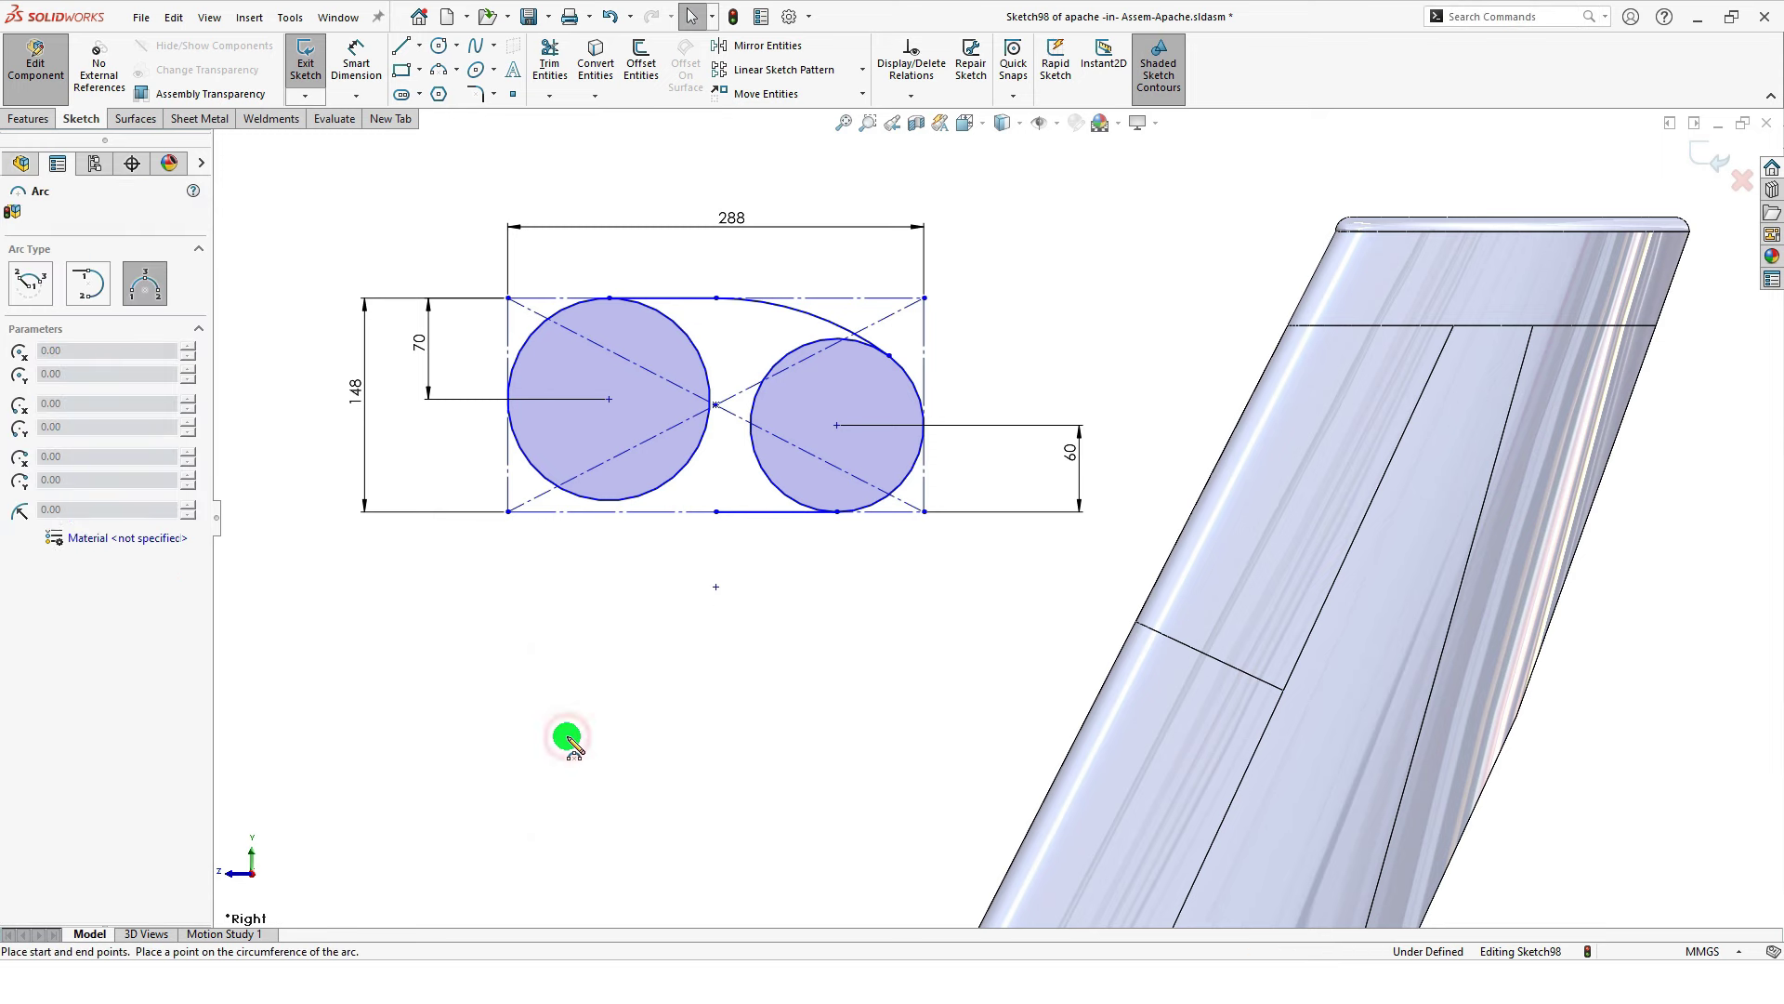
drag(717, 512, 526, 458)
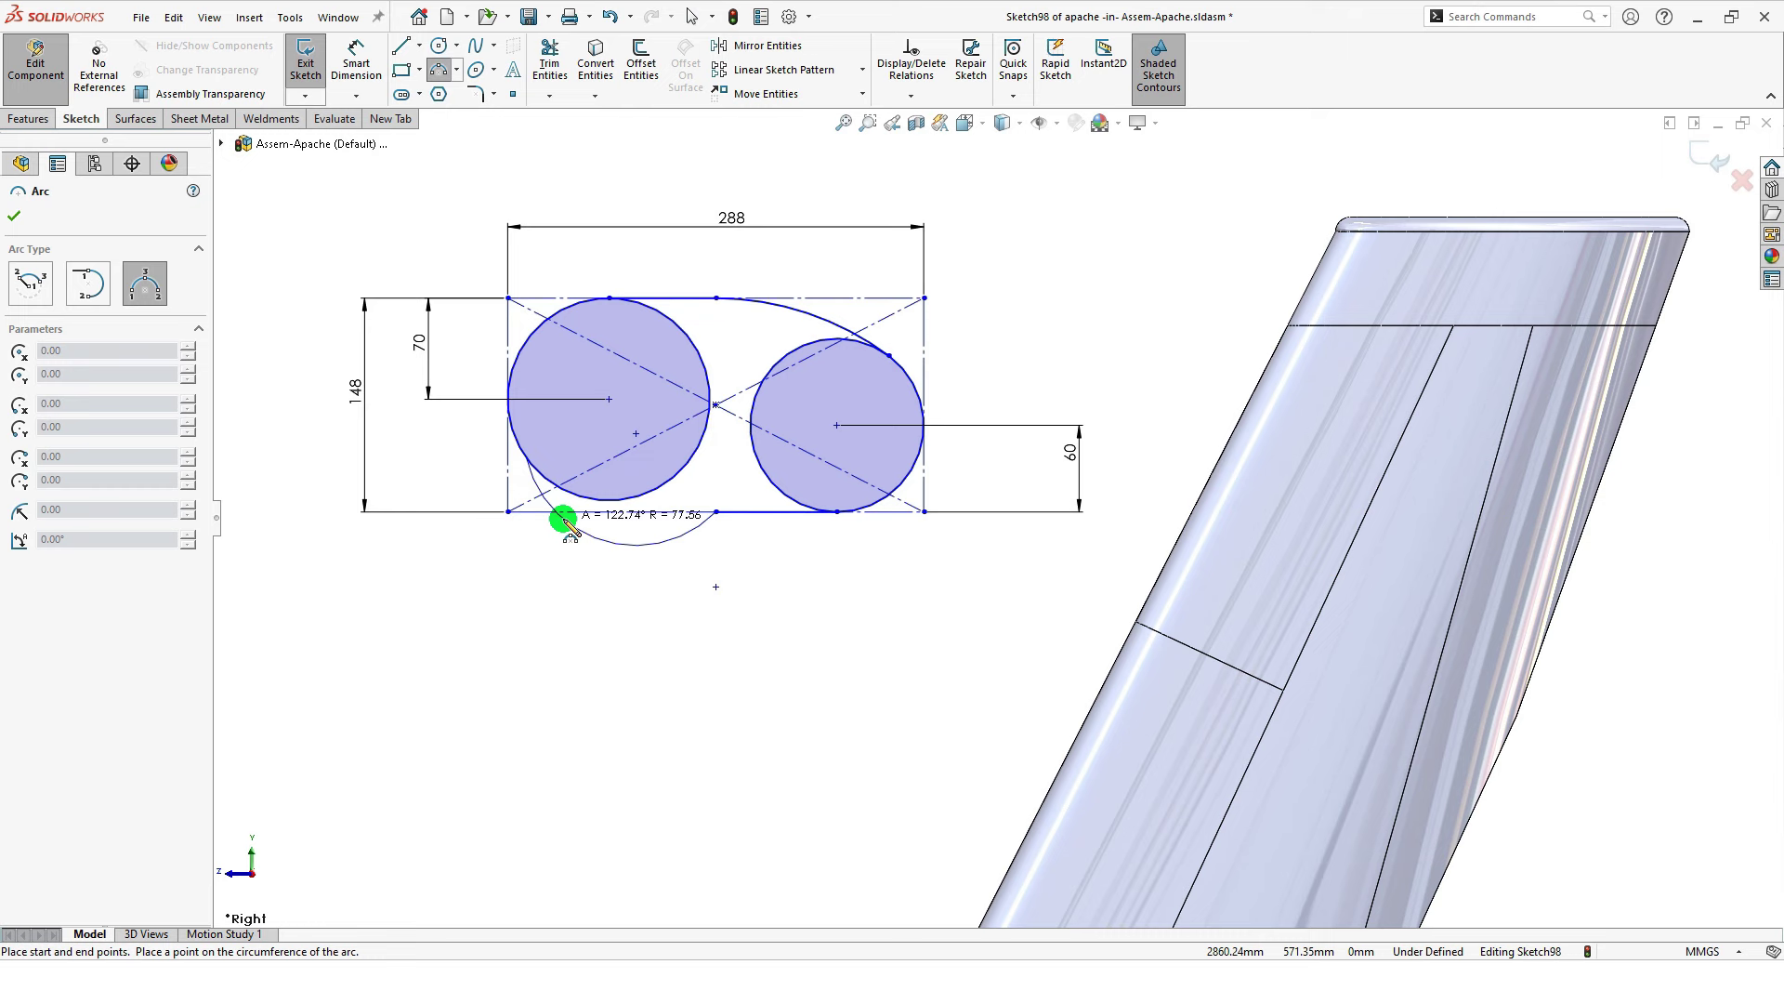
click(561, 517)
key(Escape)
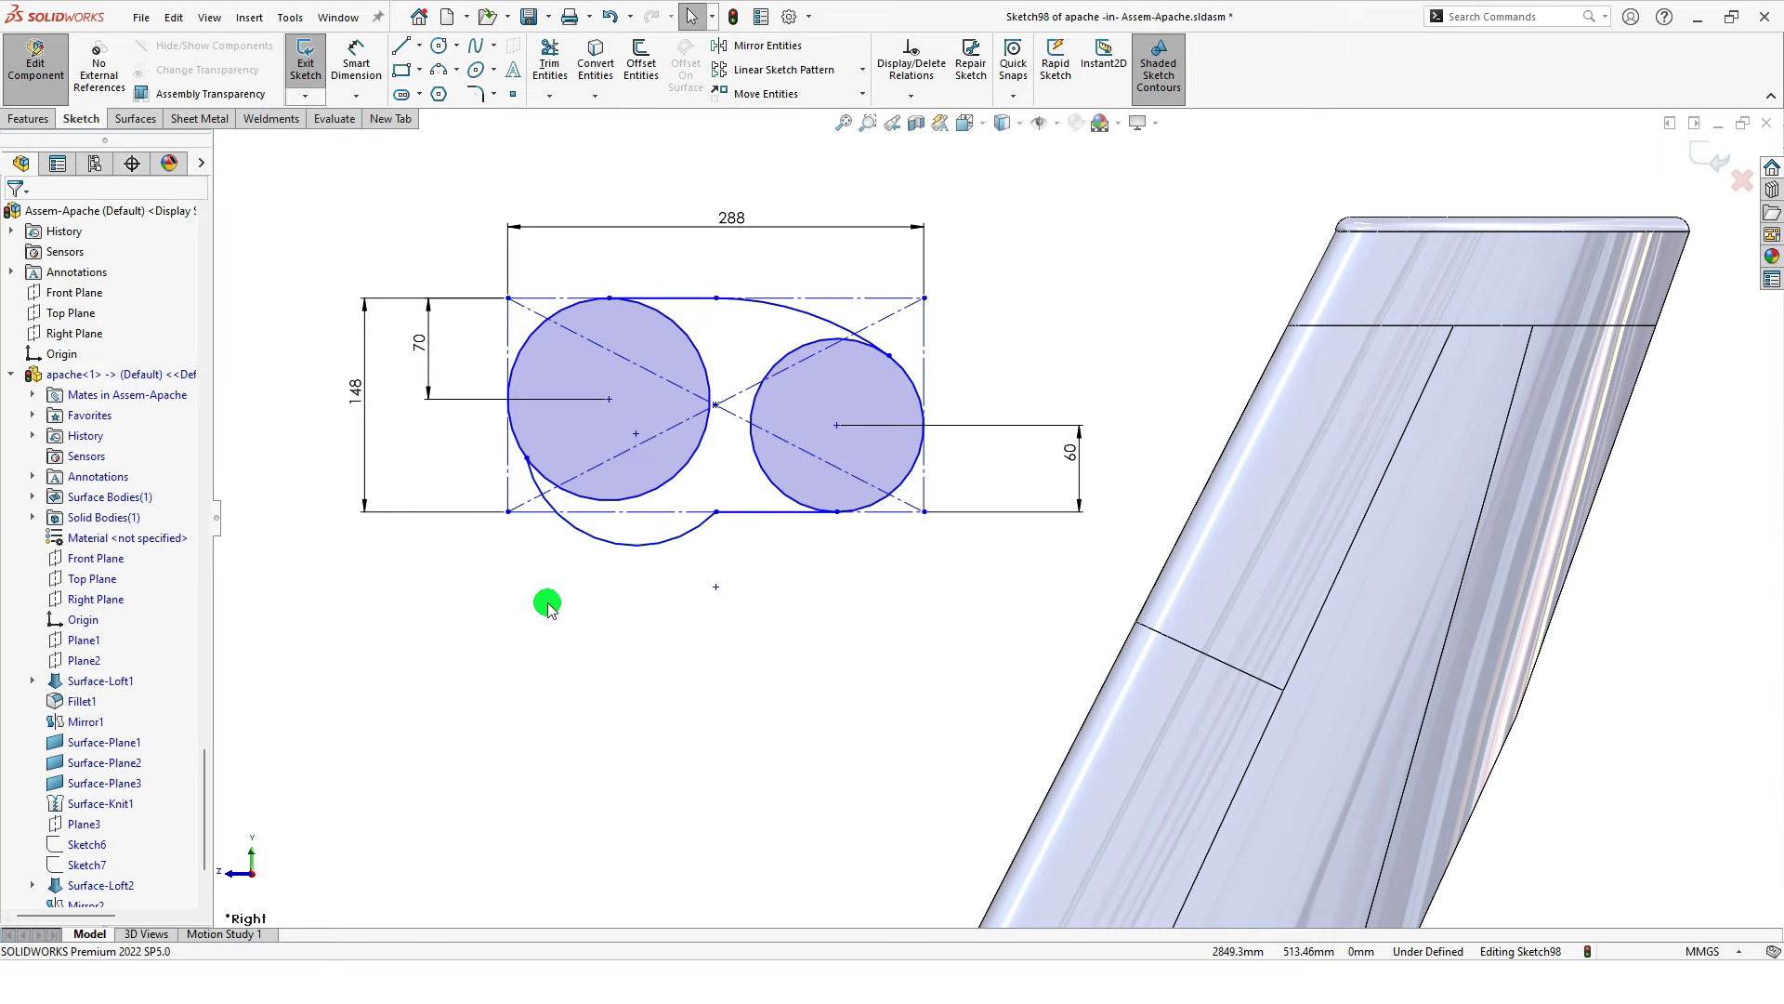
Step: Make the lower arc tangent to the left circle and the bottom line
click(579, 535)
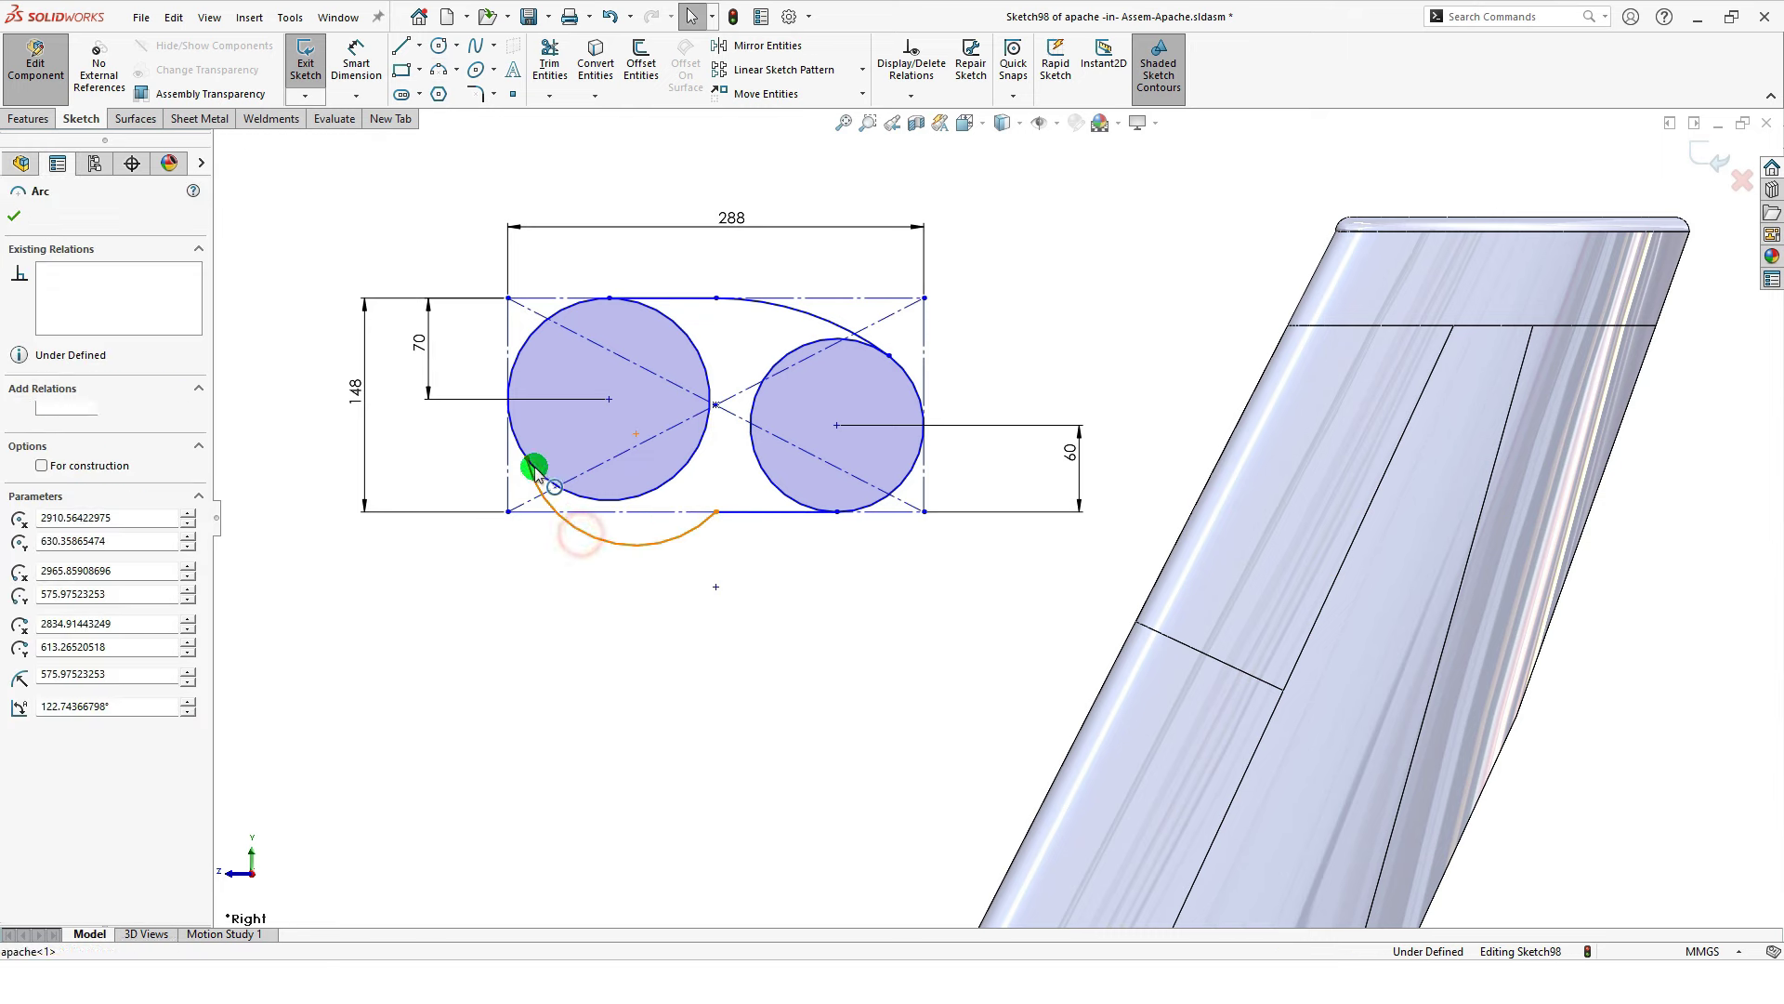
drag(535, 470, 552, 492)
ctrl+click(552, 490)
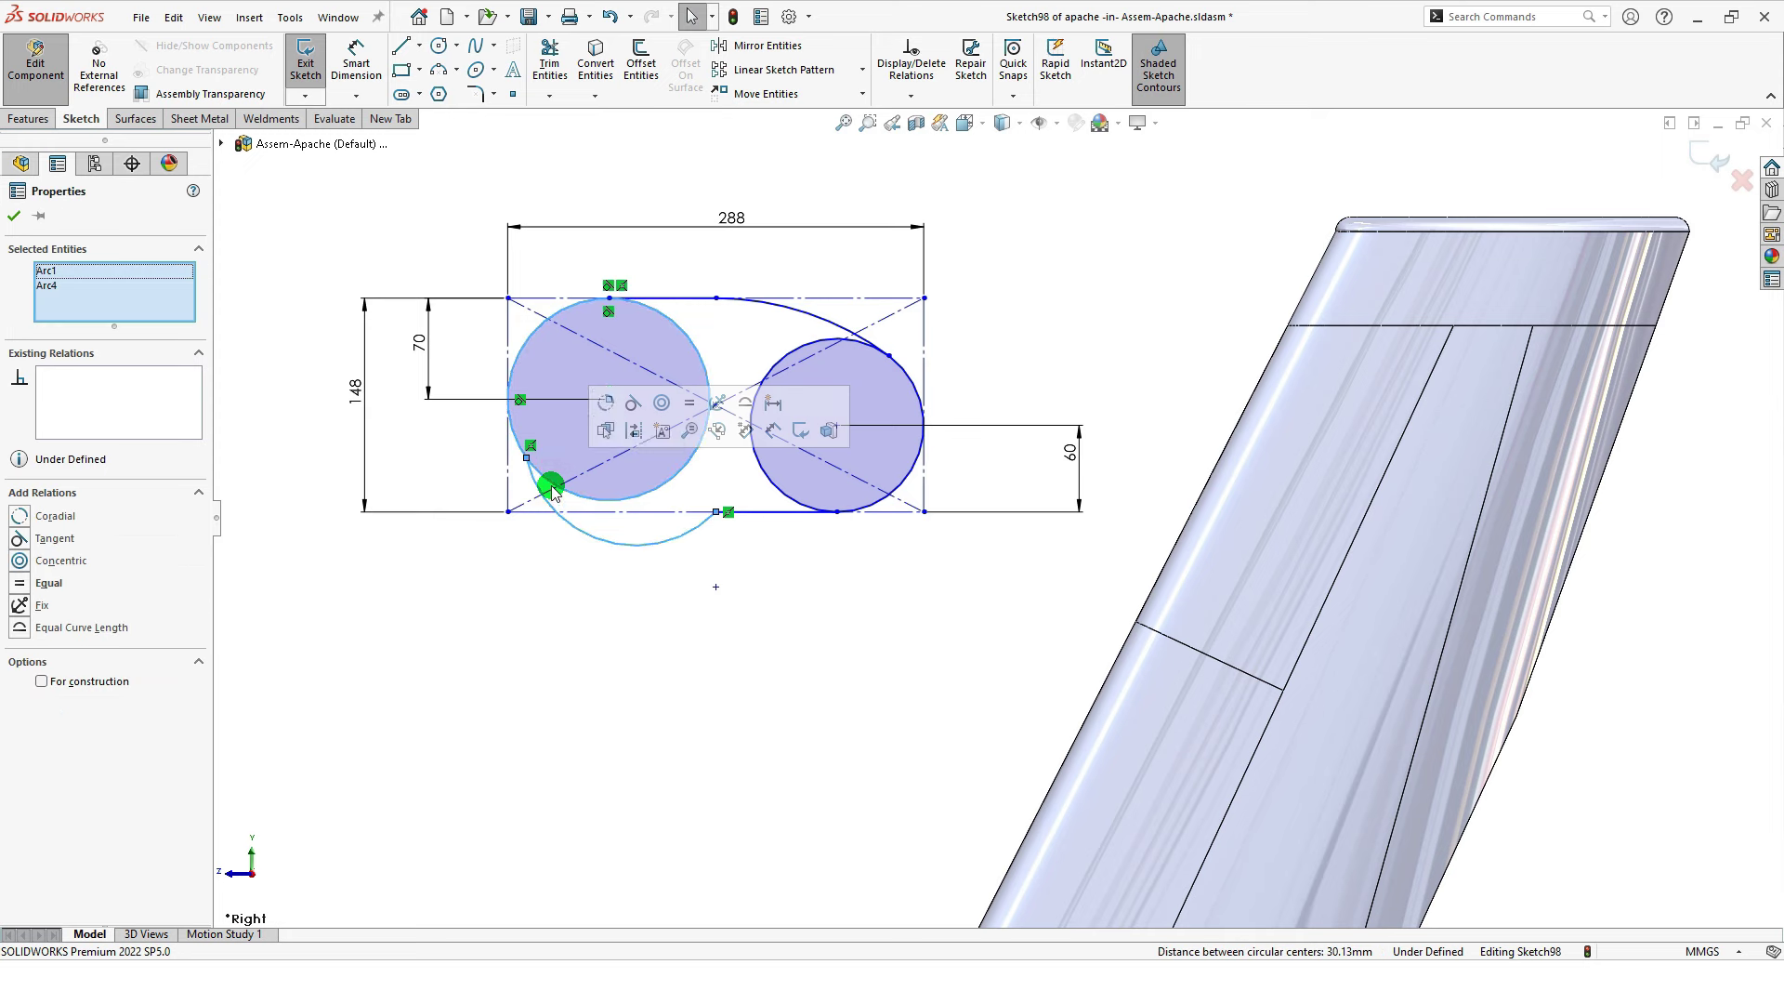
click(632, 403)
click(618, 569)
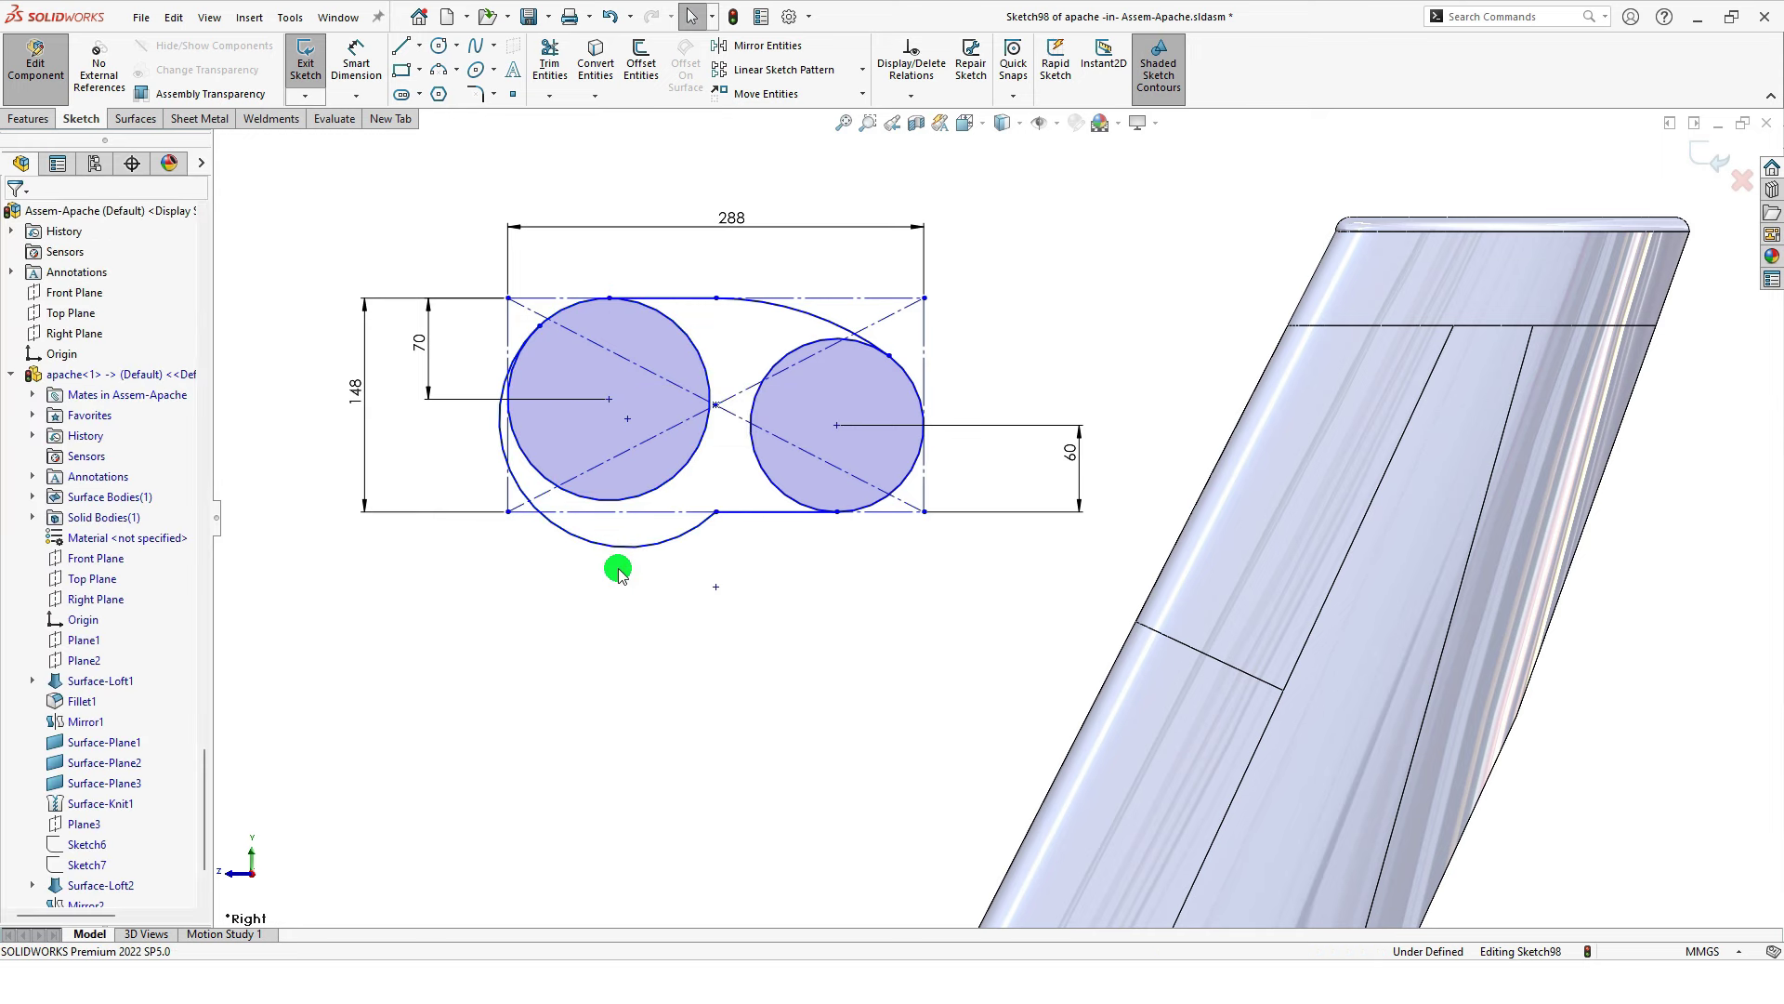
click(646, 548)
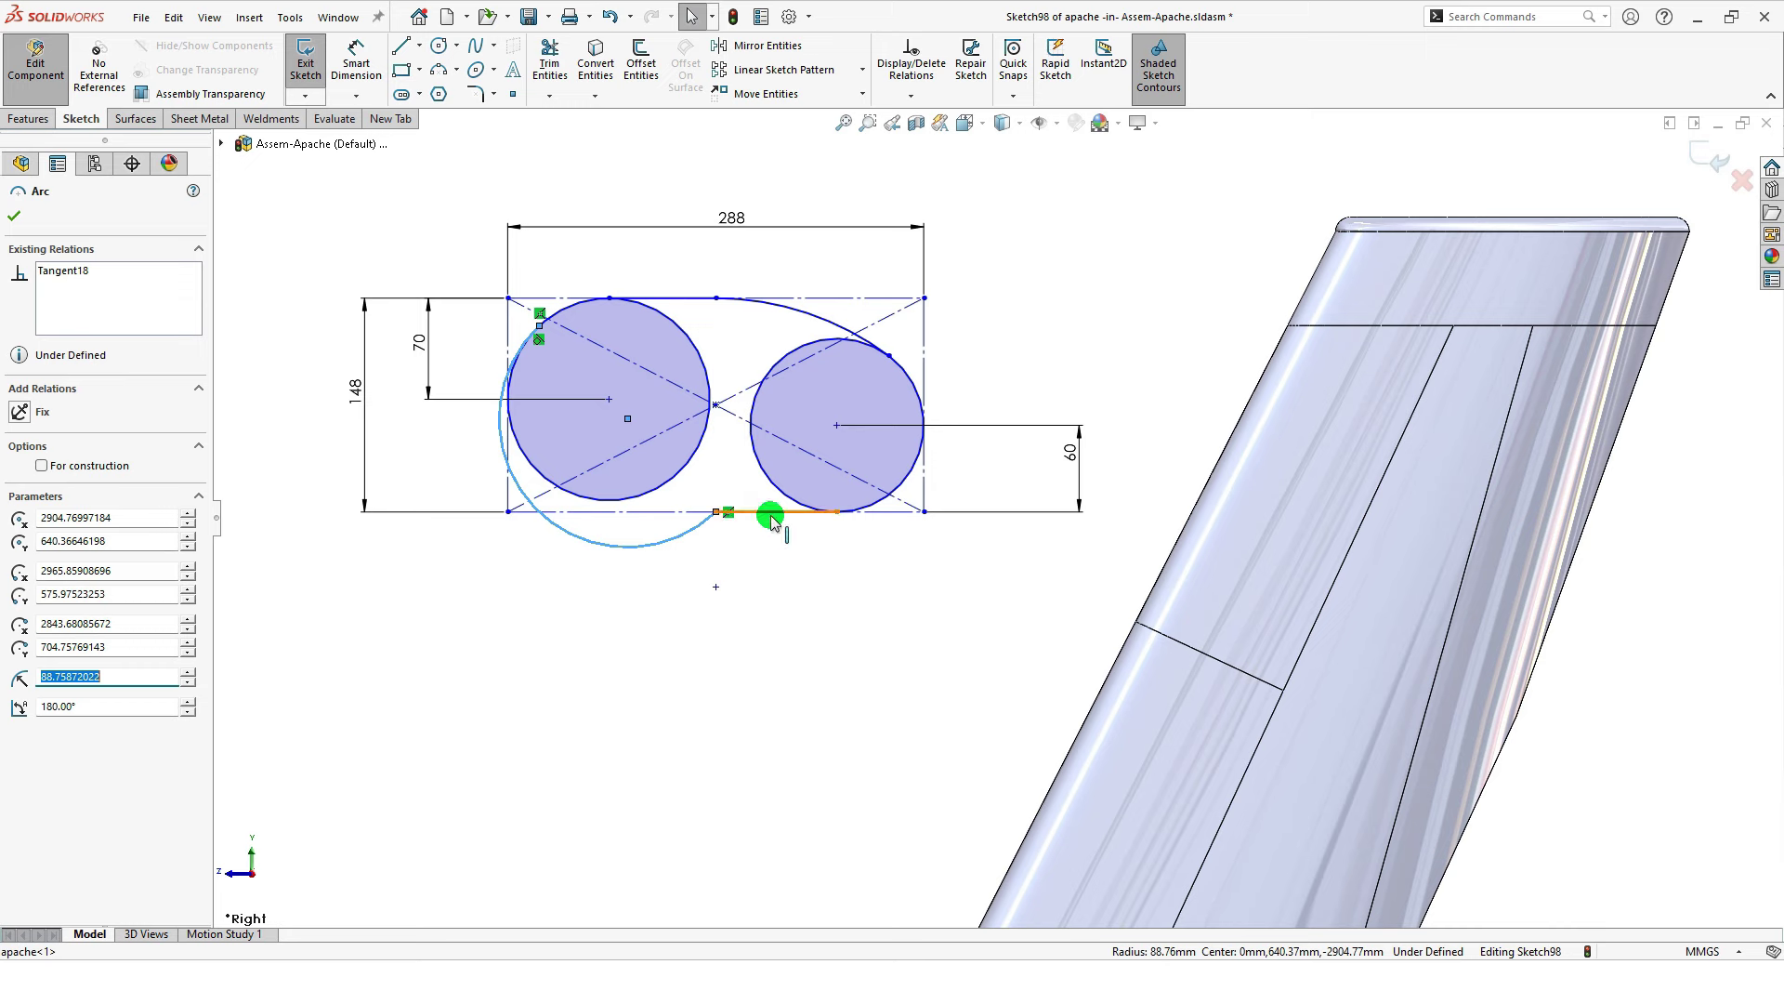
ctrl+click(772, 513)
click(825, 431)
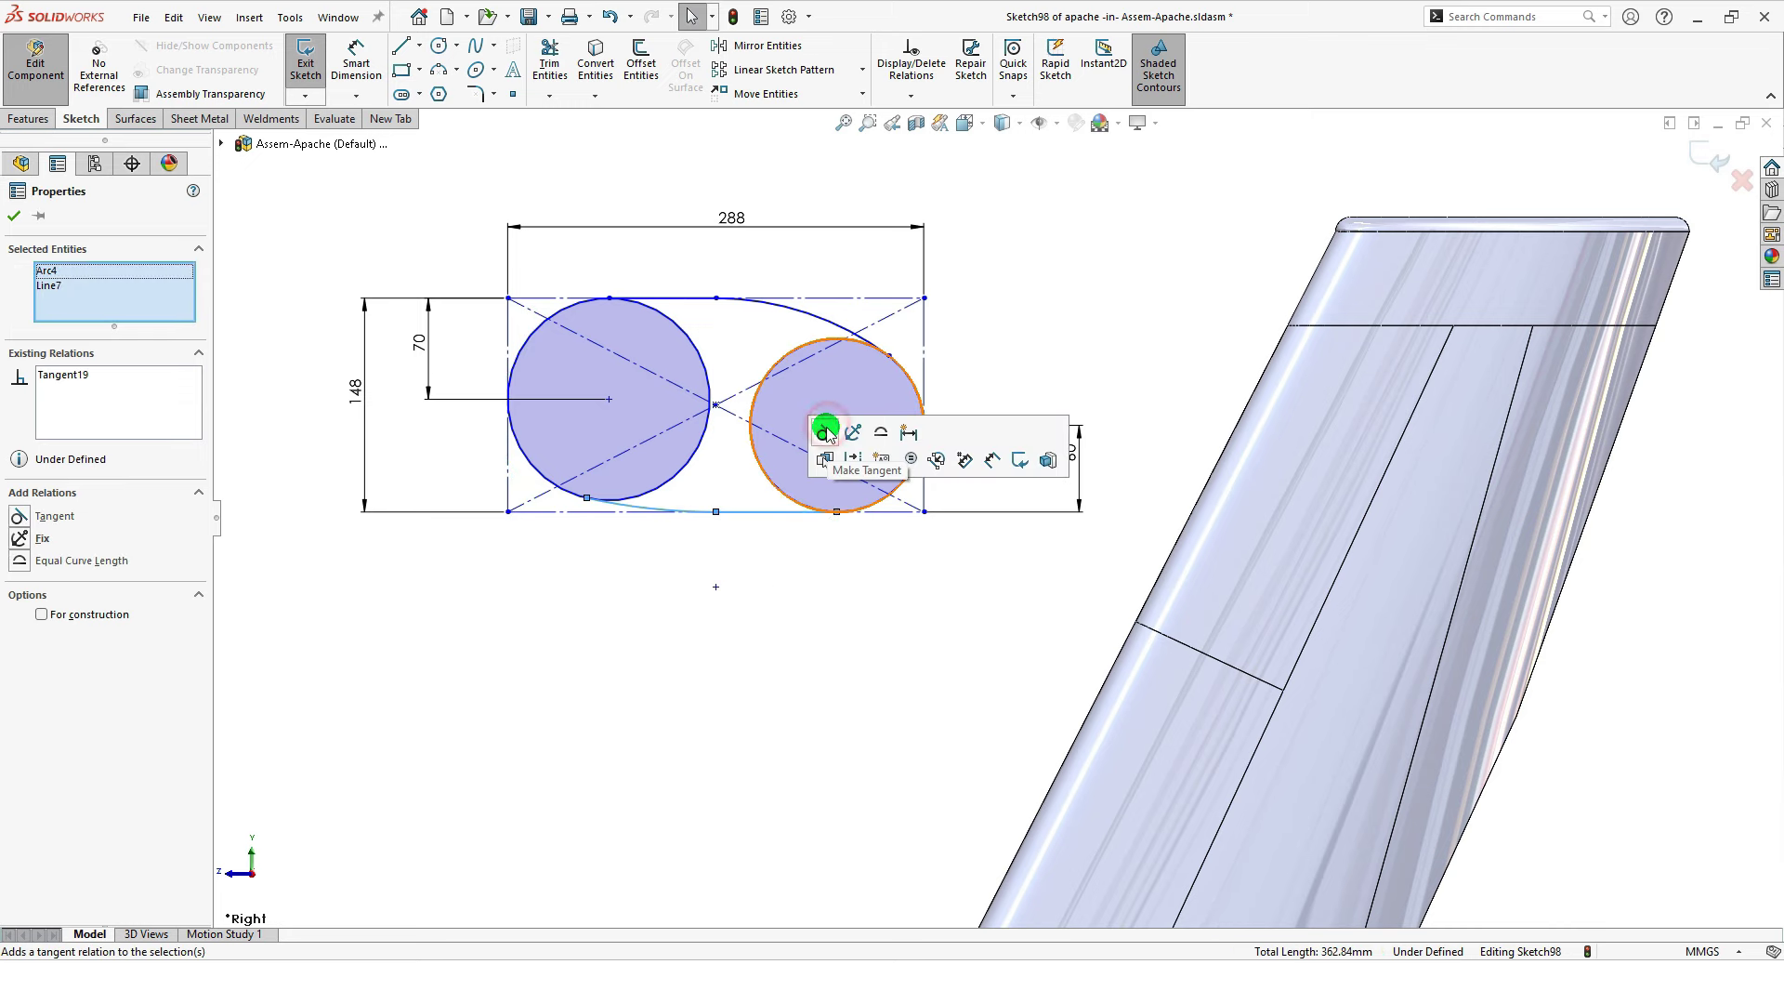
click(890, 643)
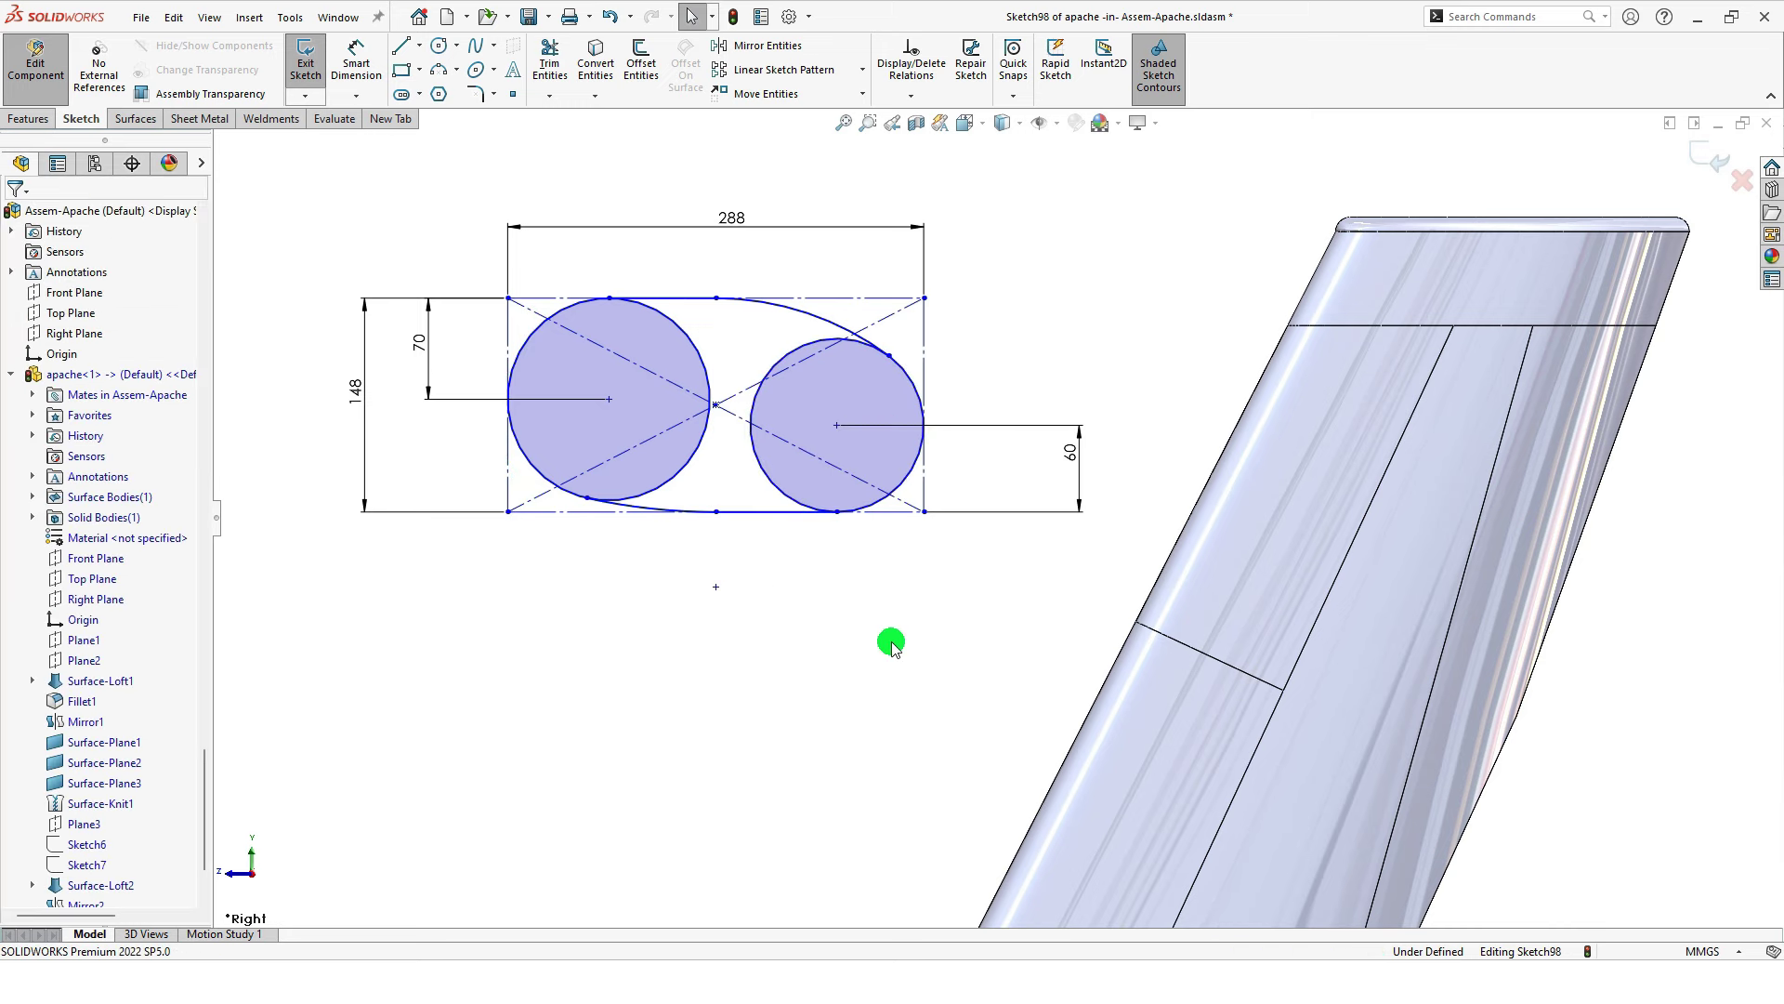
scroll(890, 643, up, 1)
Step: Dimension the sketch centre 1720 horizontally from the fuselage's vertical edge
key(s)
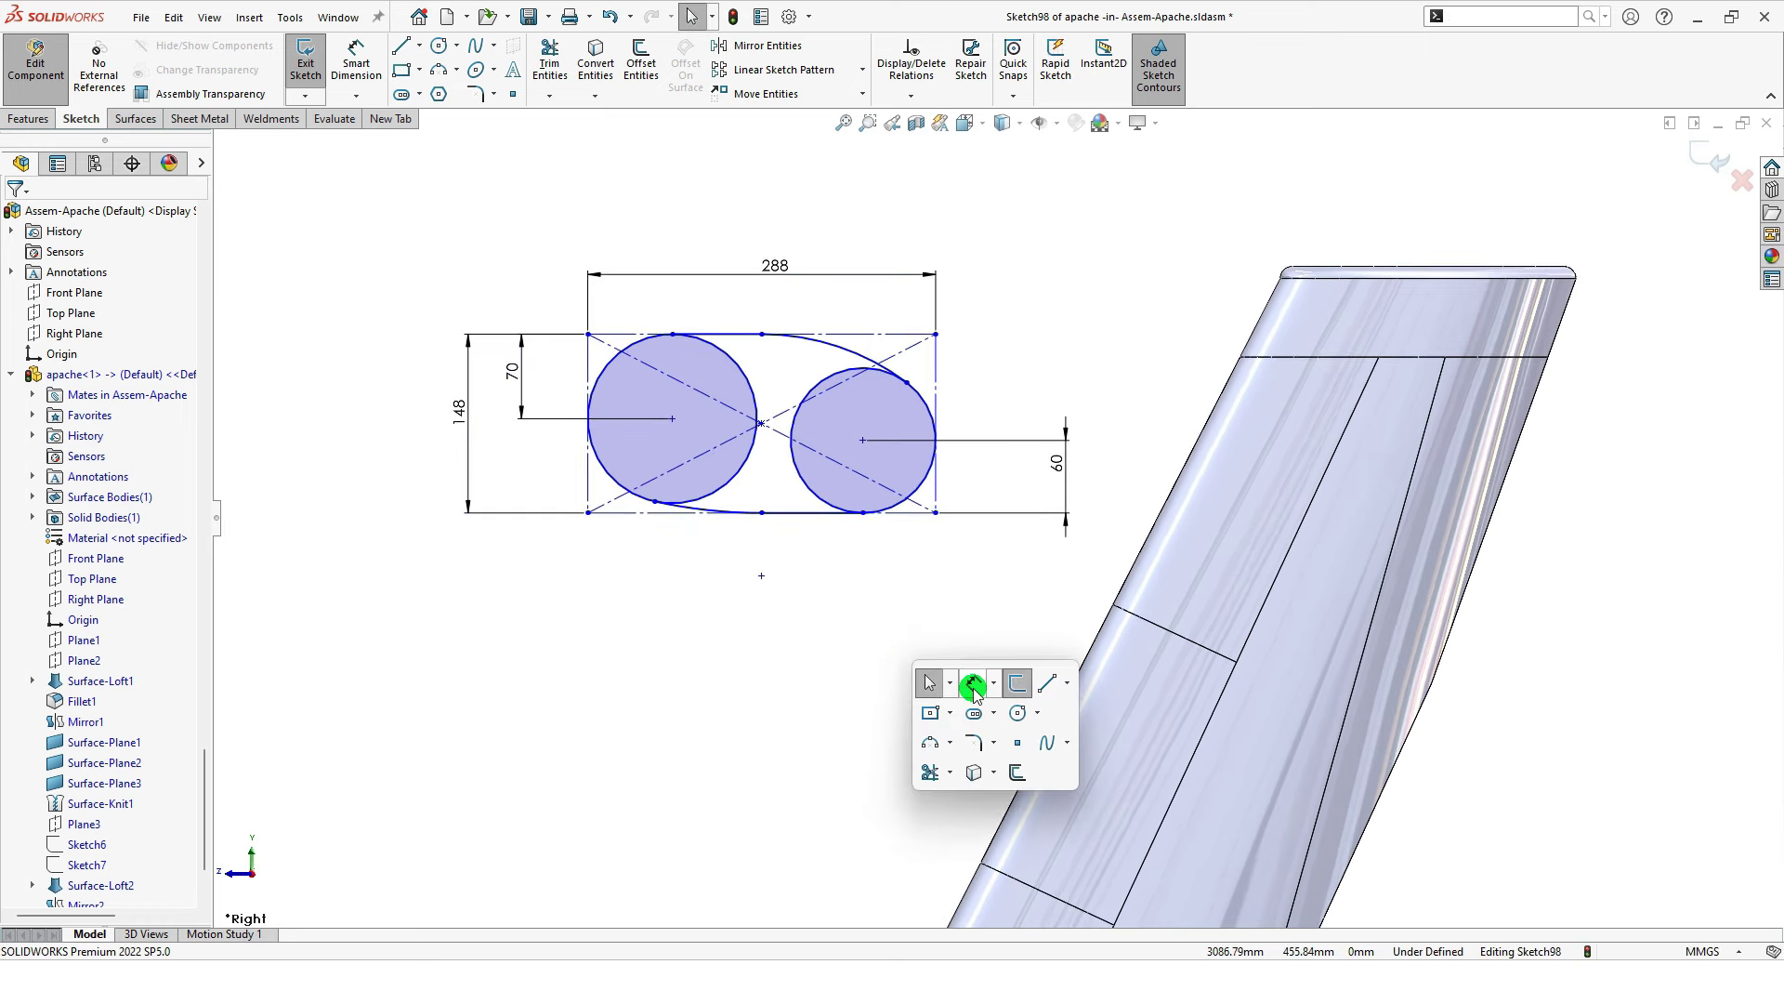
click(974, 692)
click(764, 428)
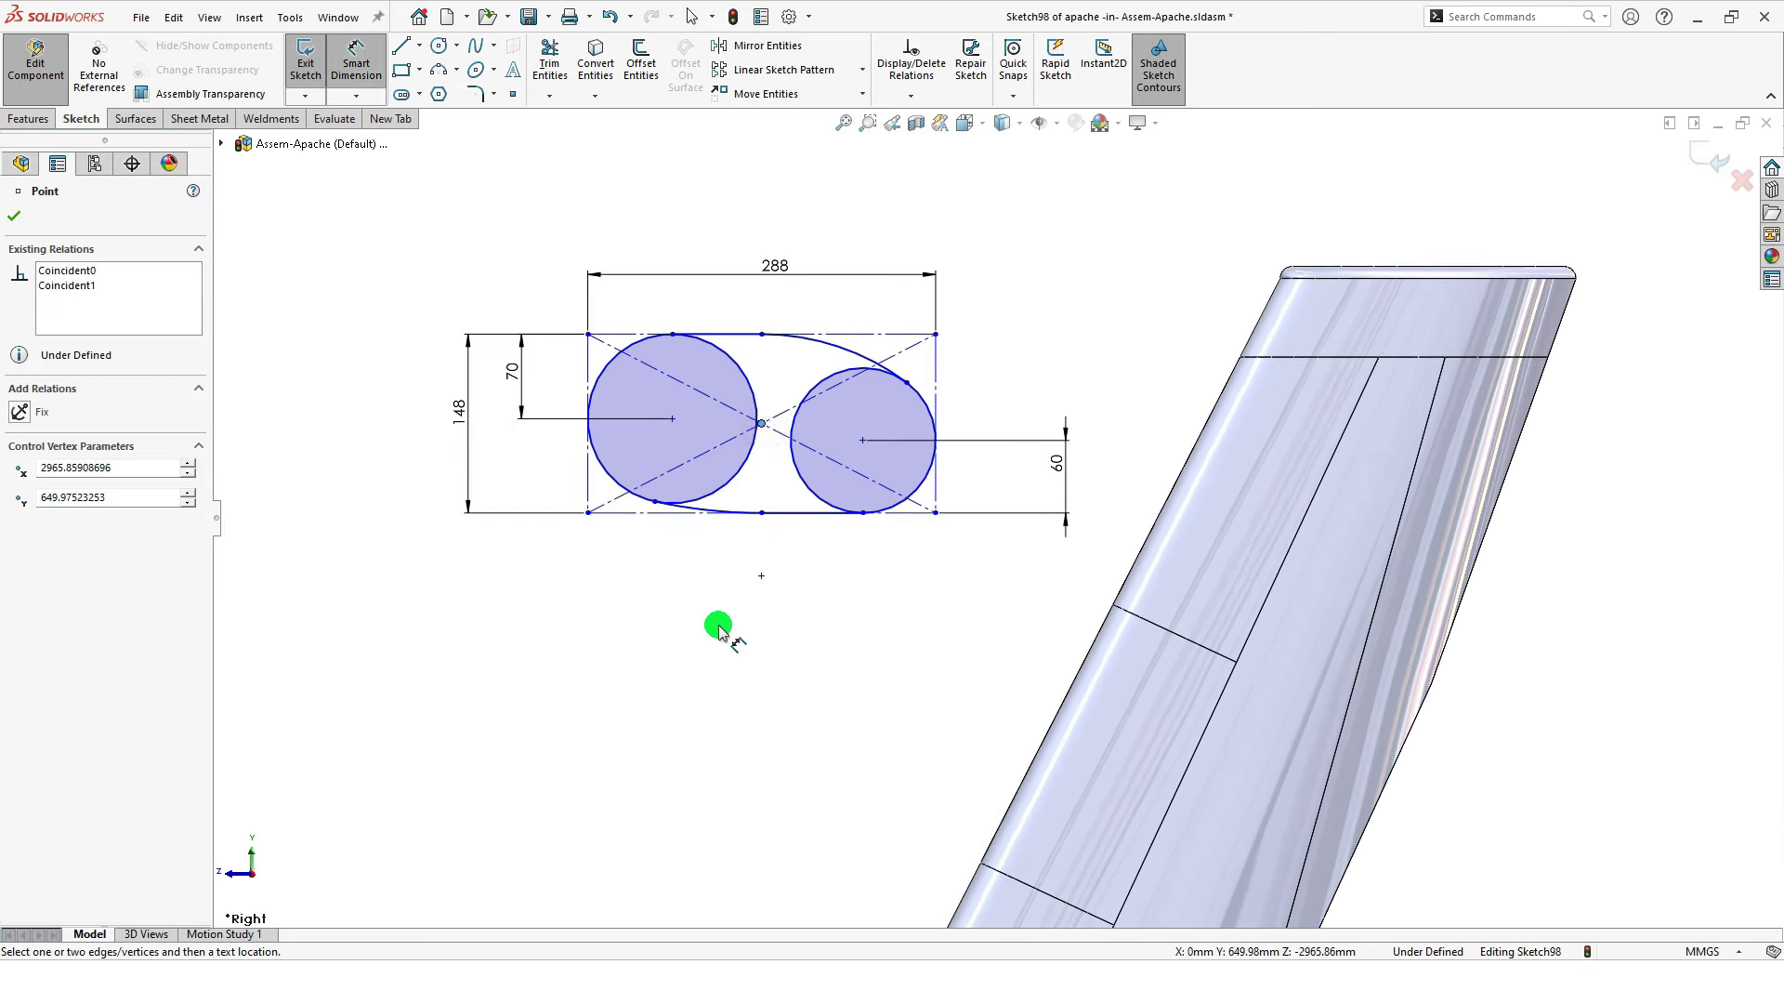
scroll(721, 625, up, 4)
scroll(721, 625, up, 1)
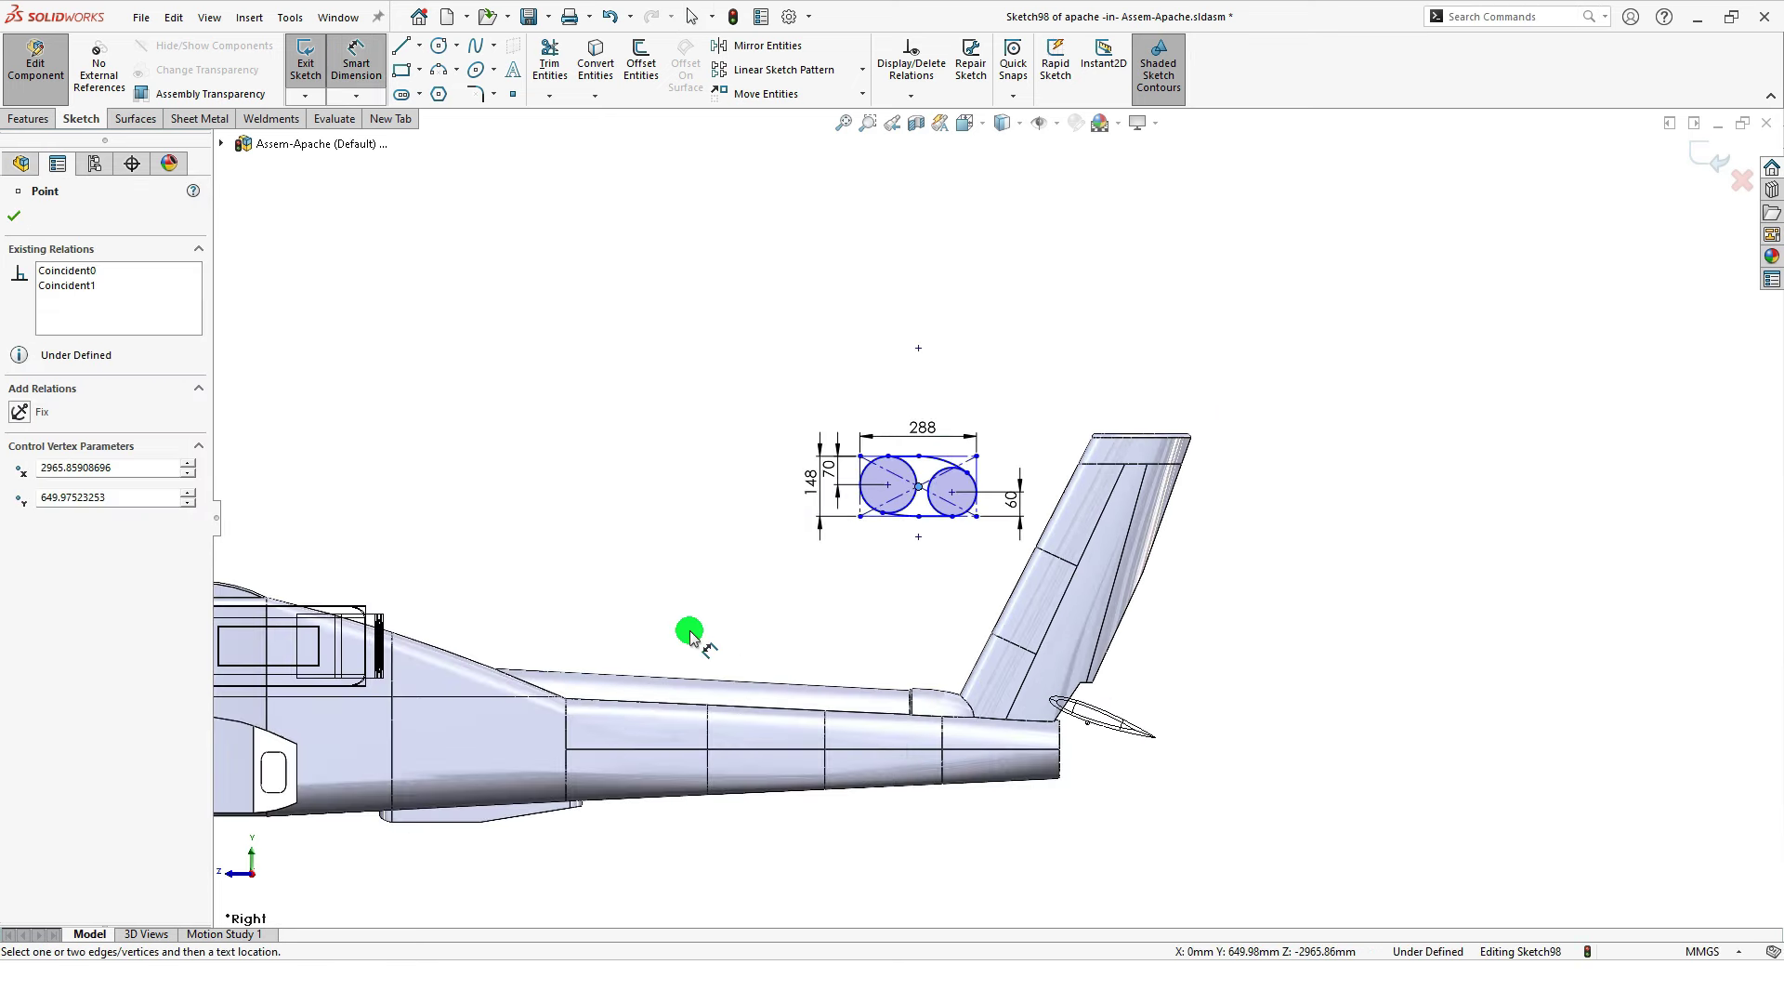
click(395, 688)
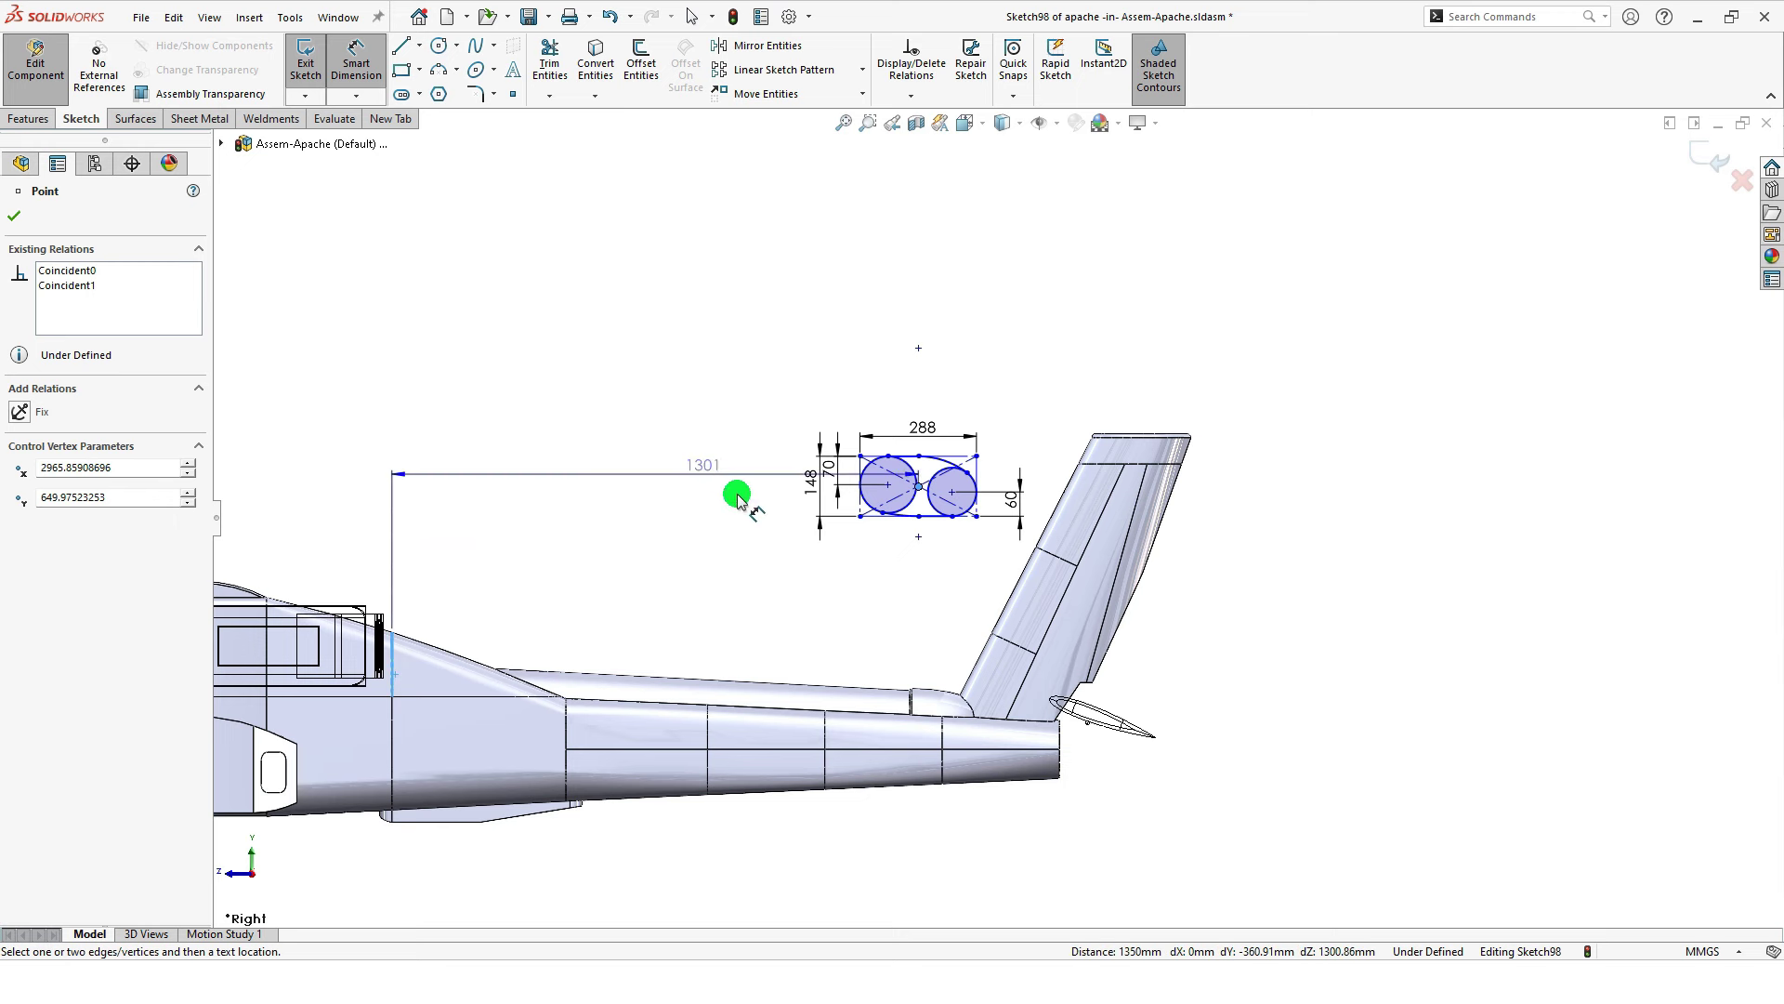
click(873, 558)
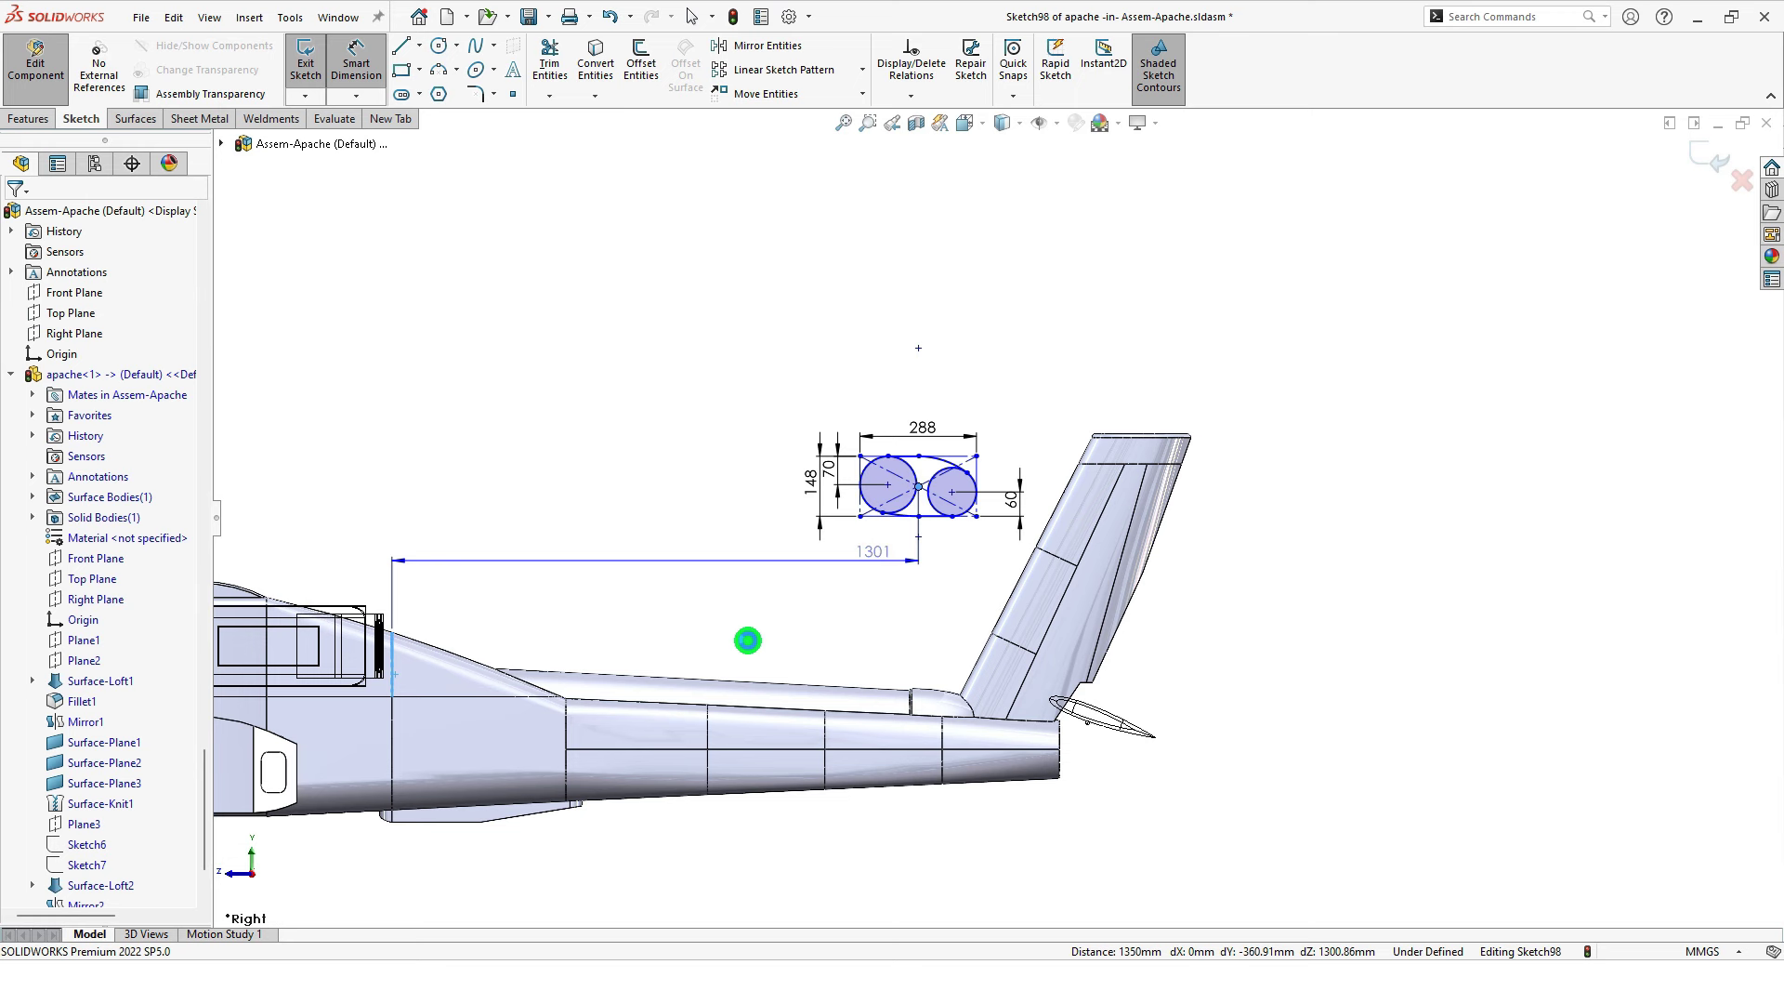
text(1720)
key(Return)
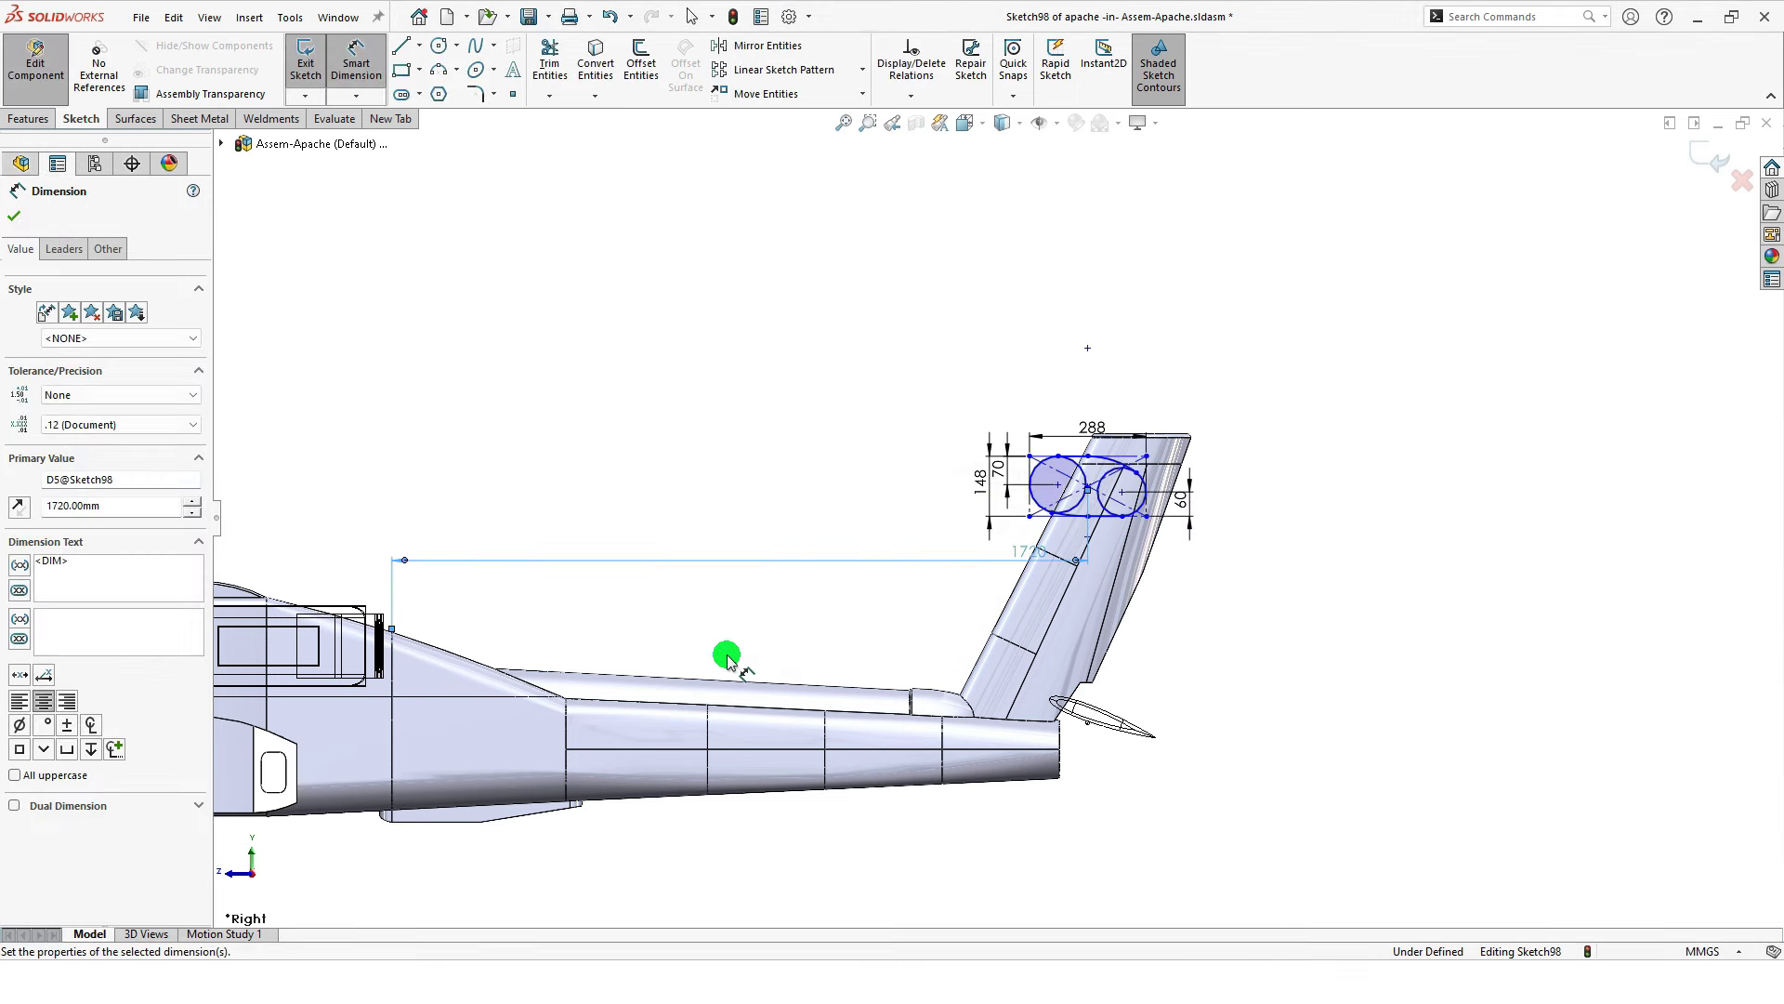
click(1283, 618)
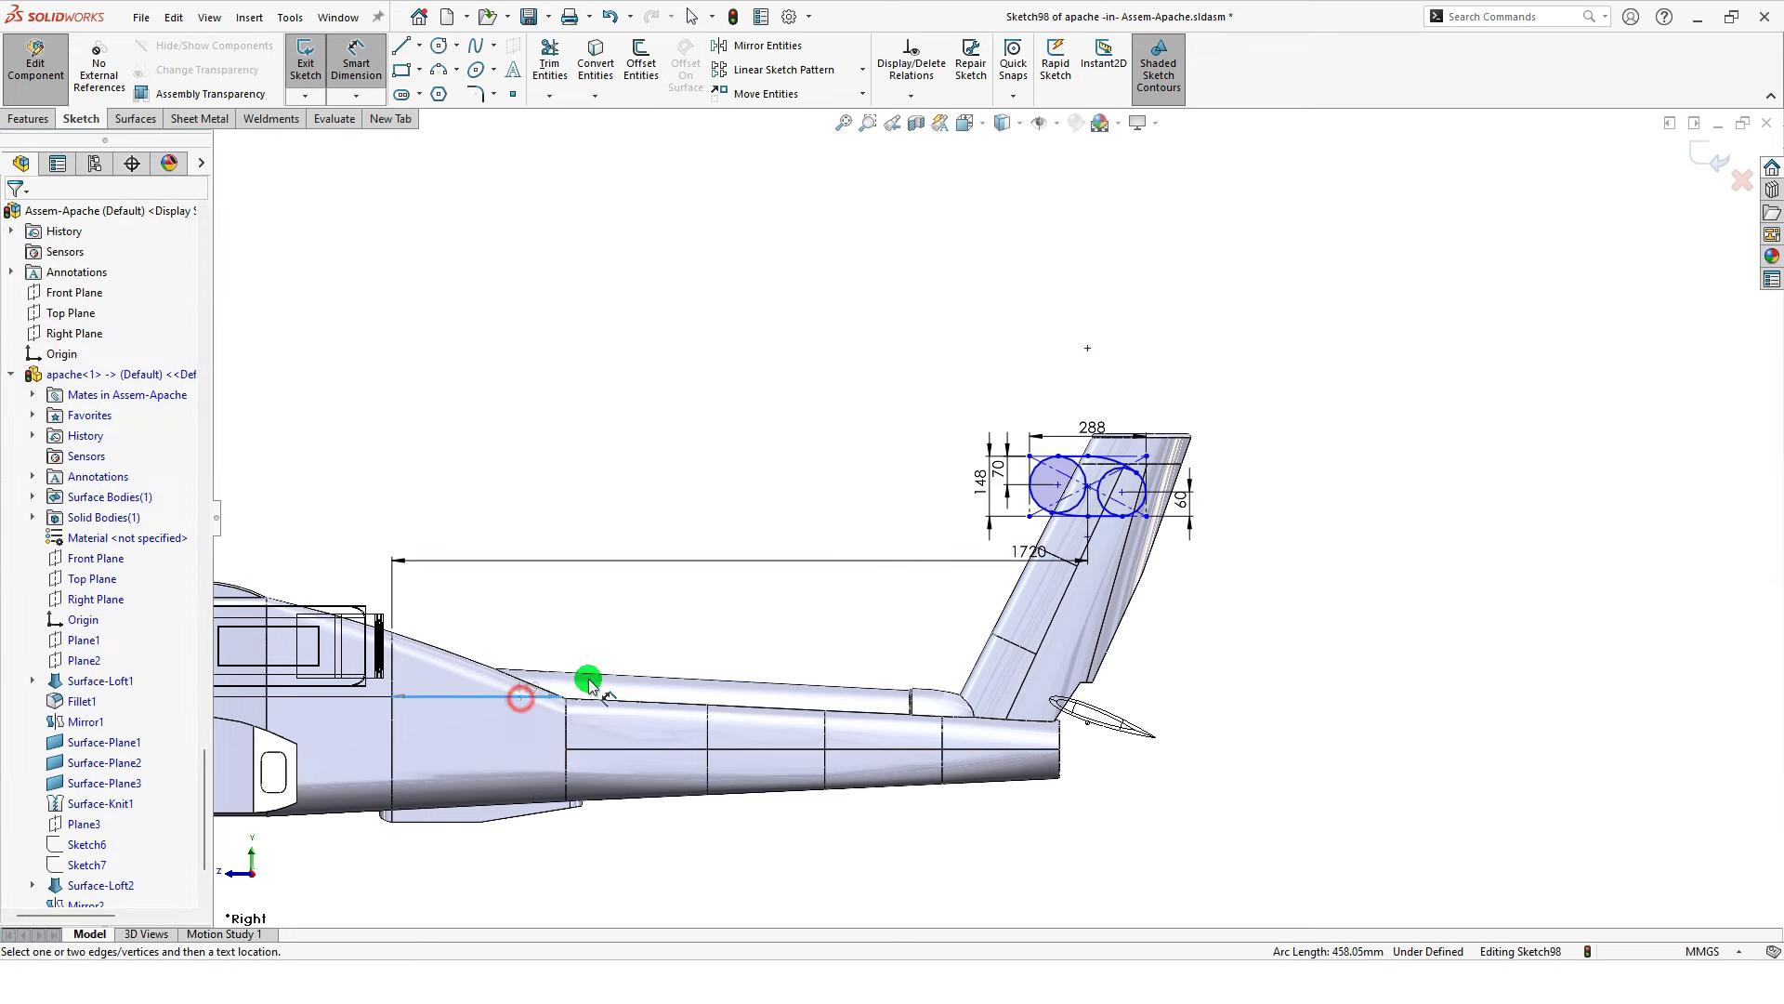
Step: Add a 480 vertical dimension to the sketch centre point, fully defining the sketch
scroll(1110, 561, up, 2)
scroll(1111, 562, up, 2)
scroll(1108, 561, up, 2)
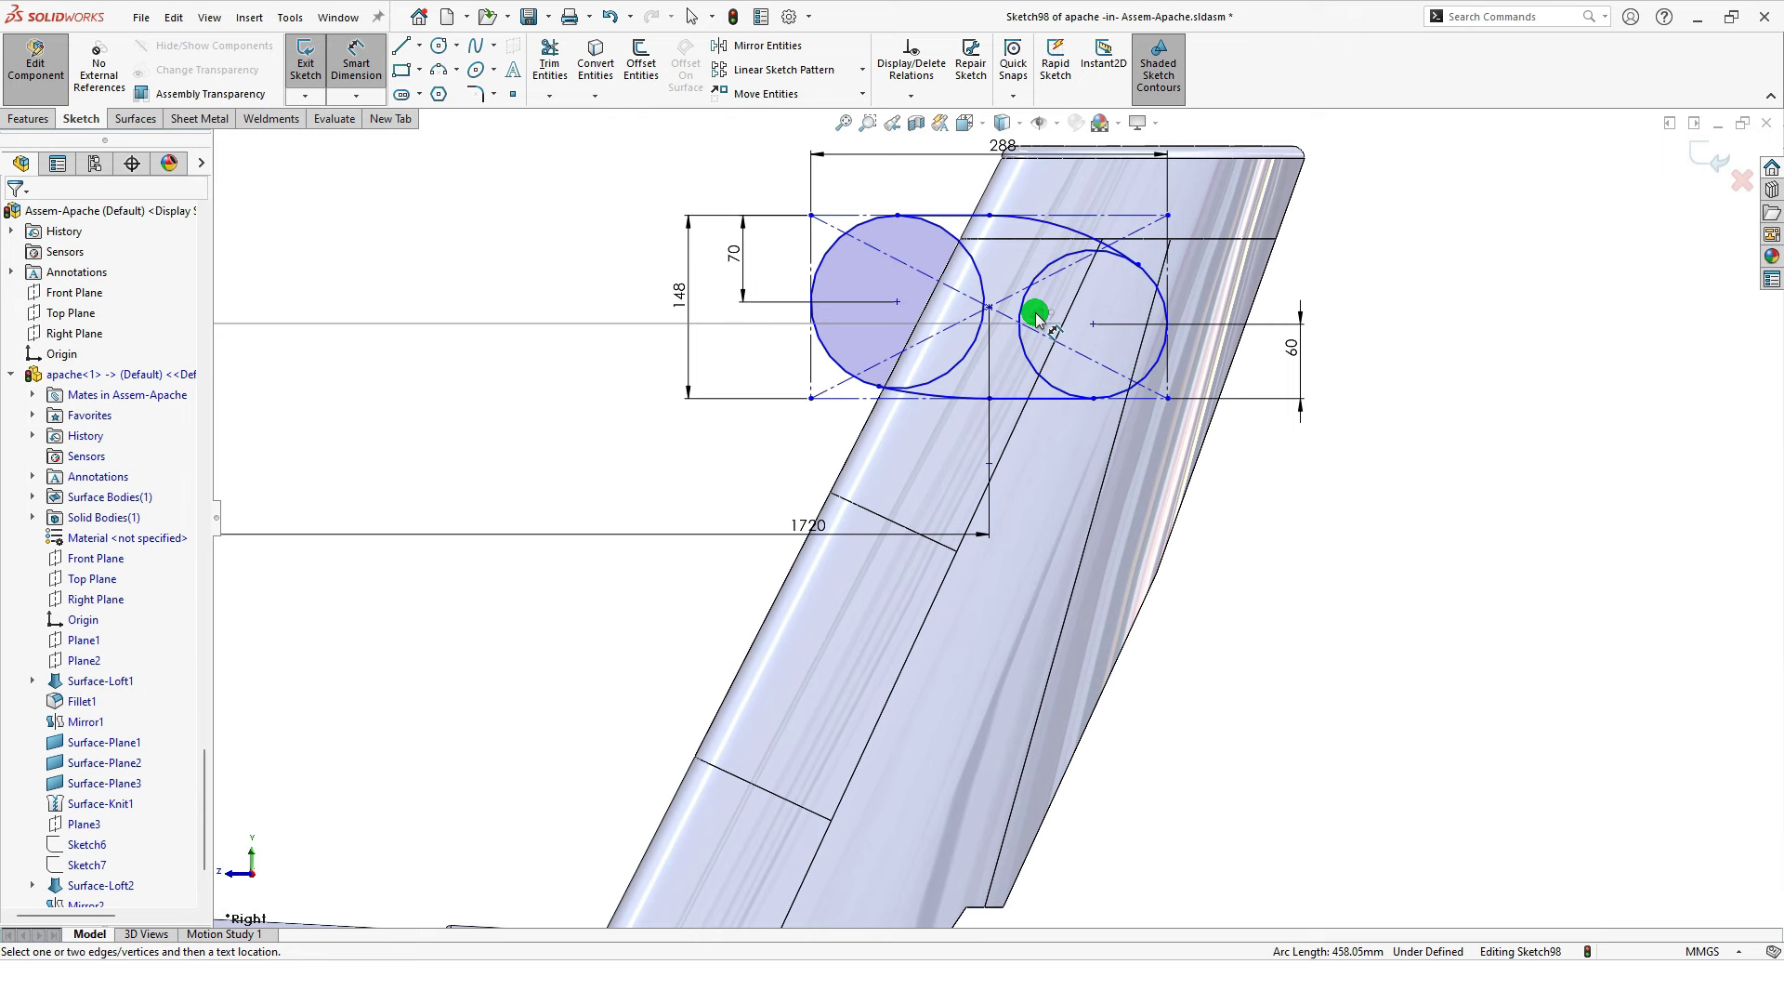
click(989, 307)
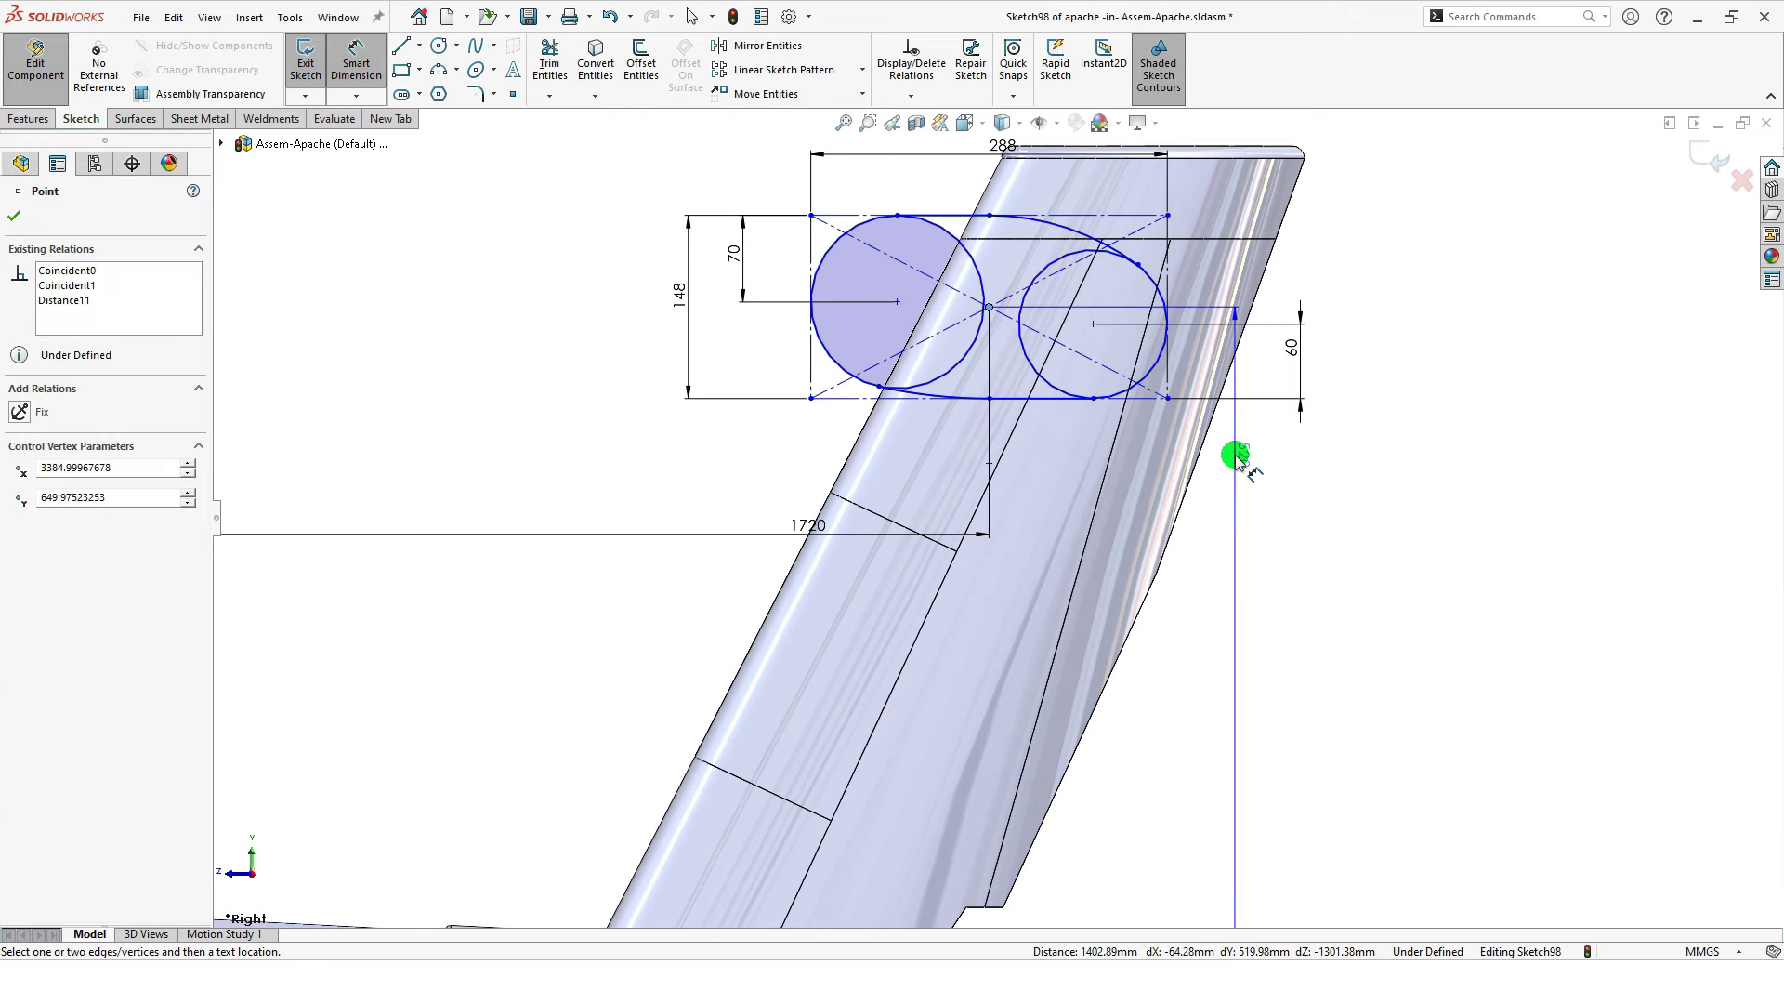
click(1344, 450)
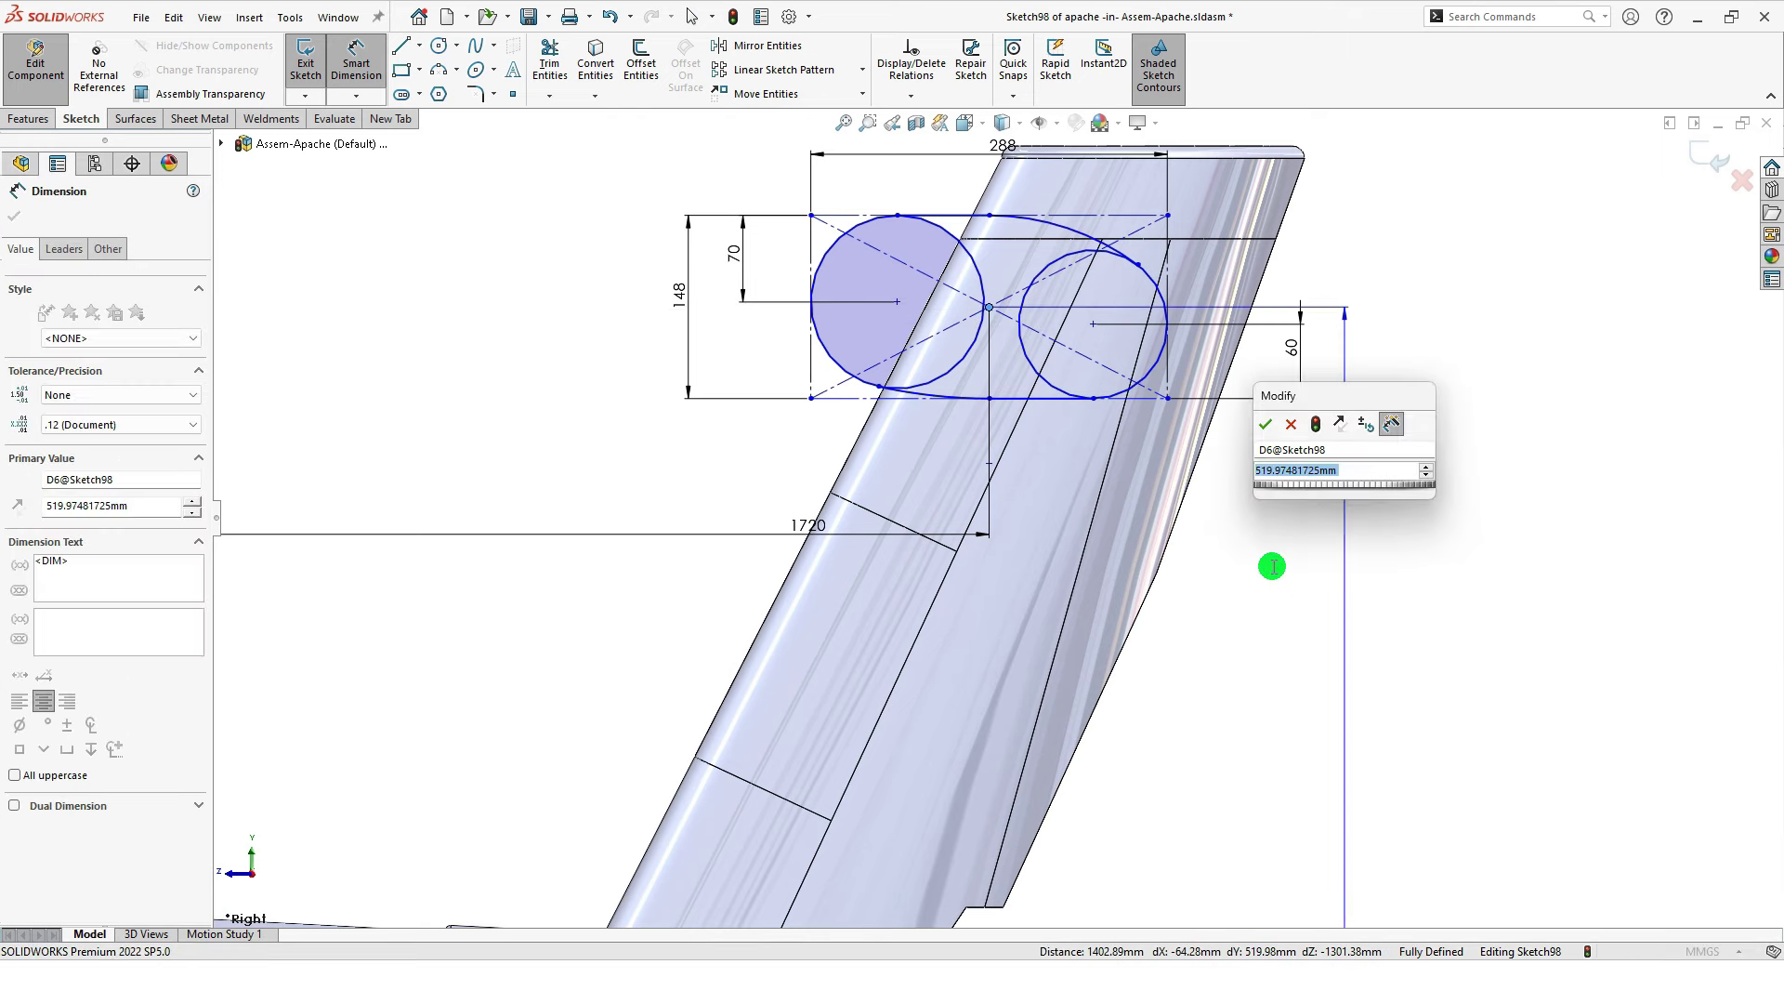
text(480)
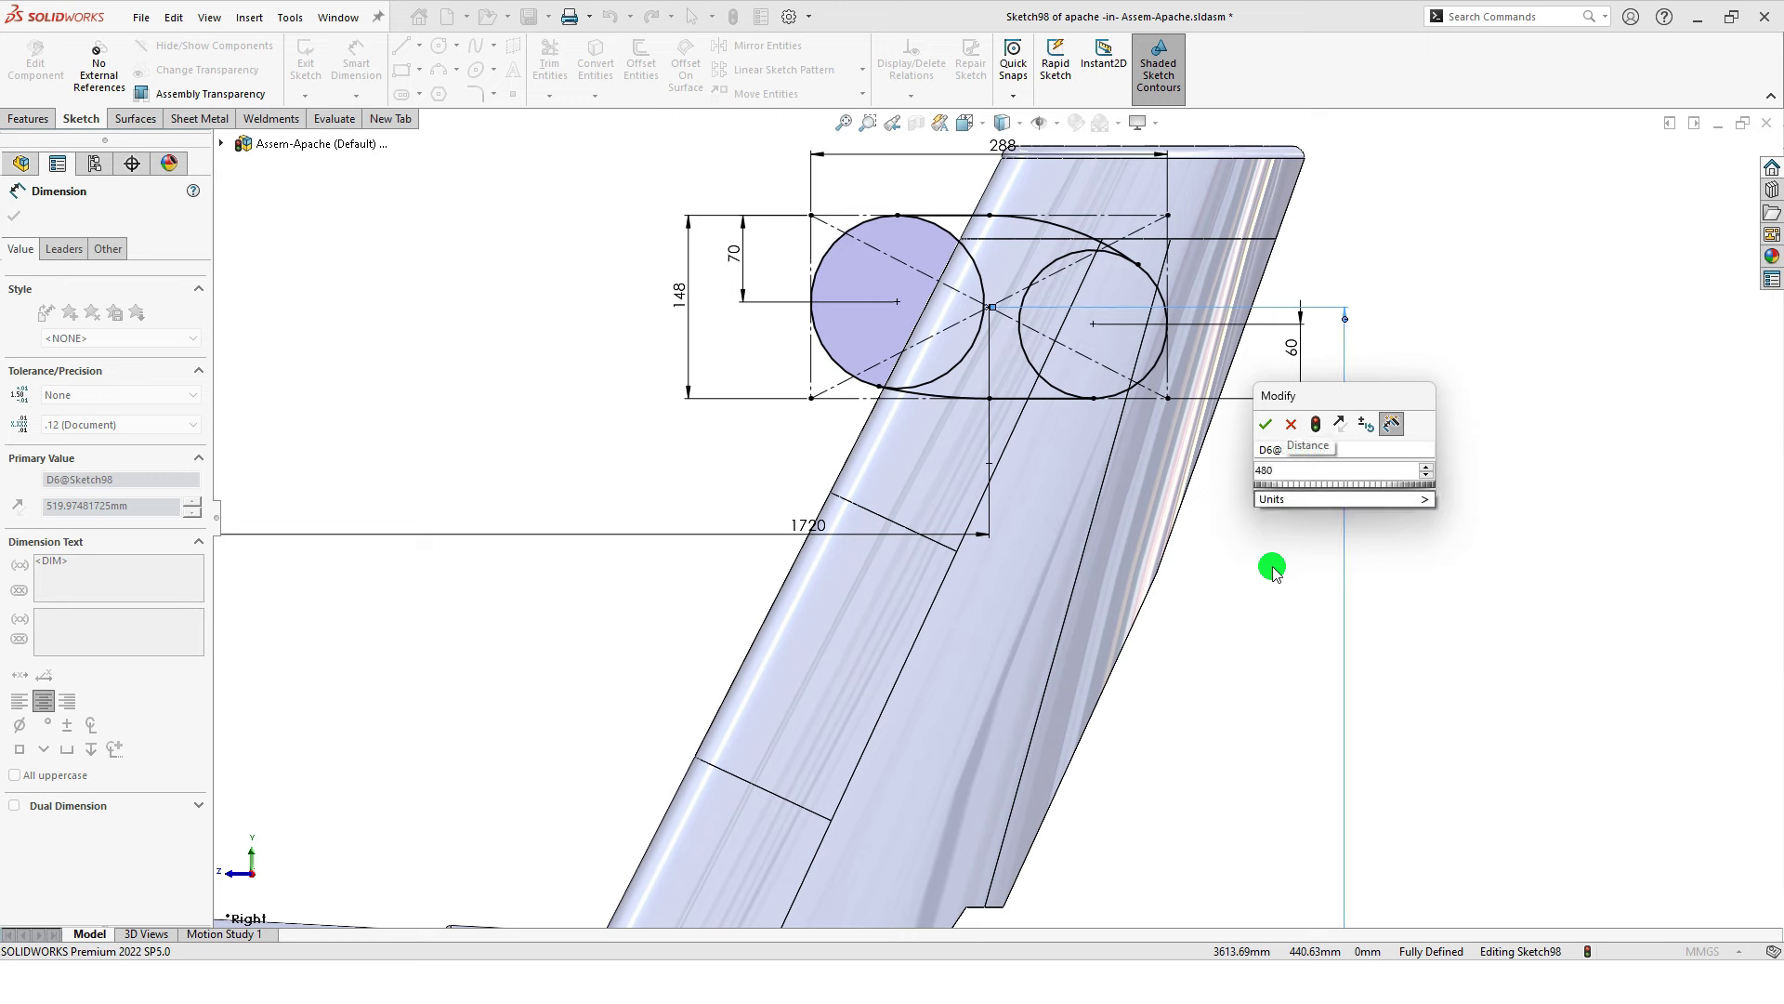
key(Return)
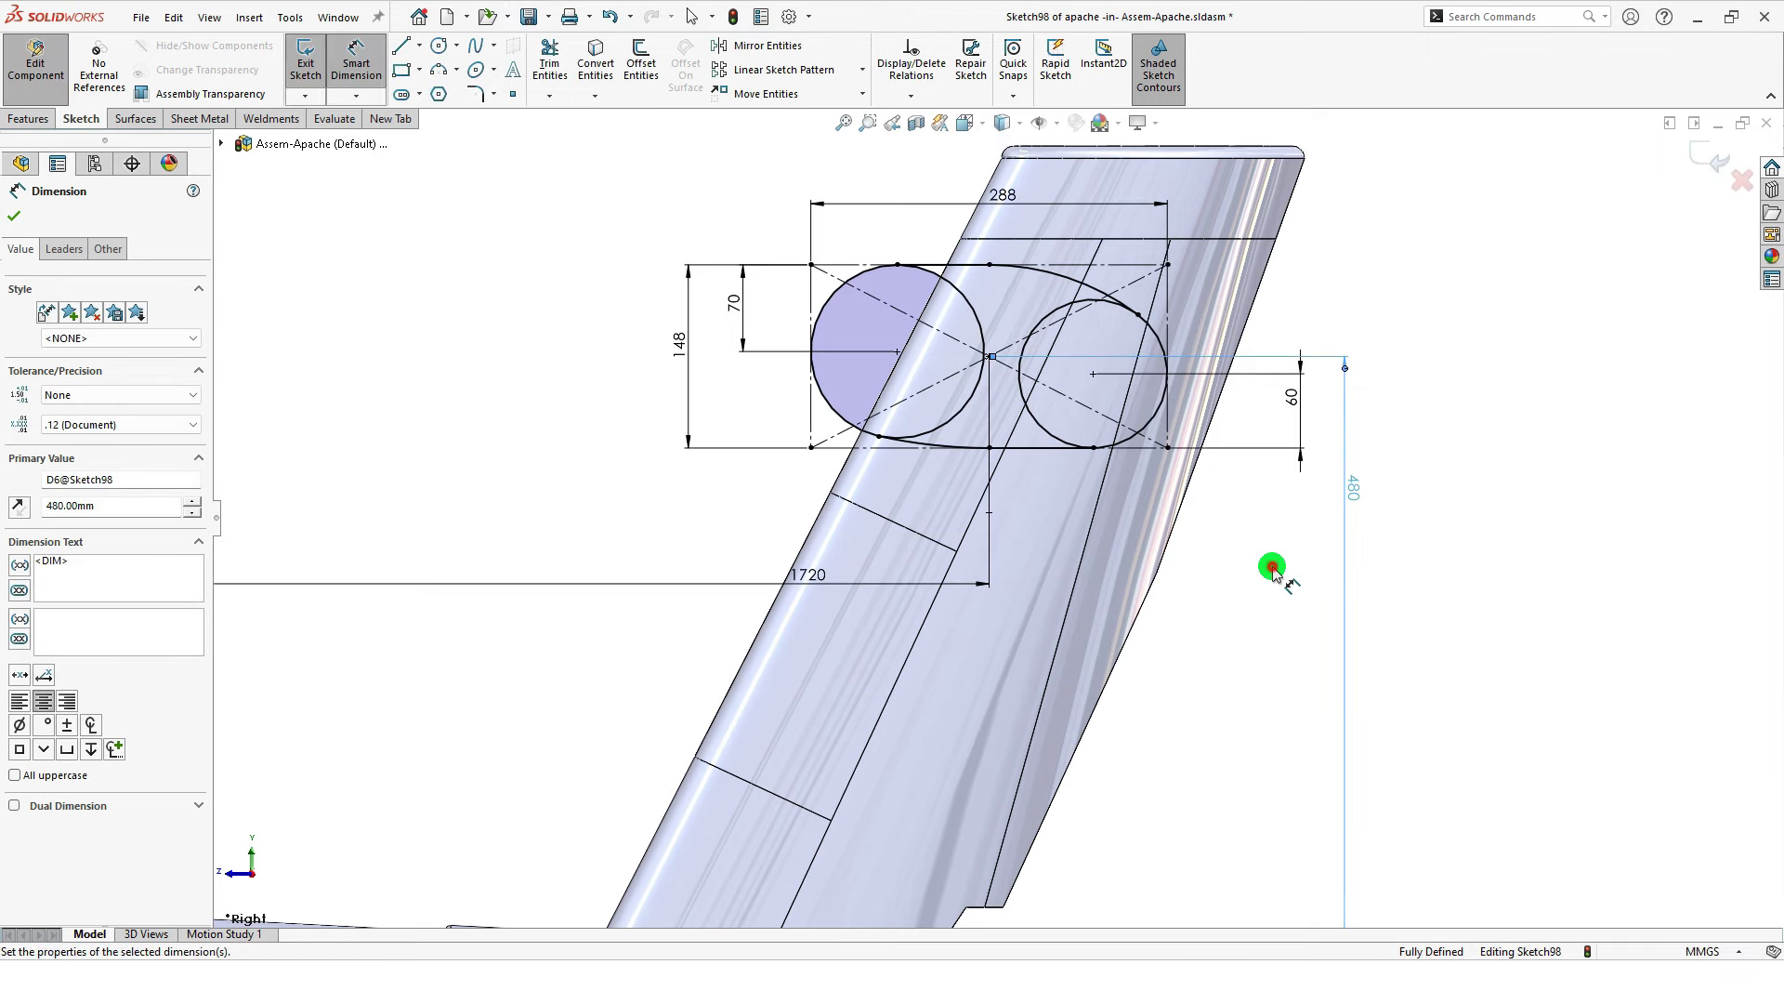
click(1272, 569)
key(Escape)
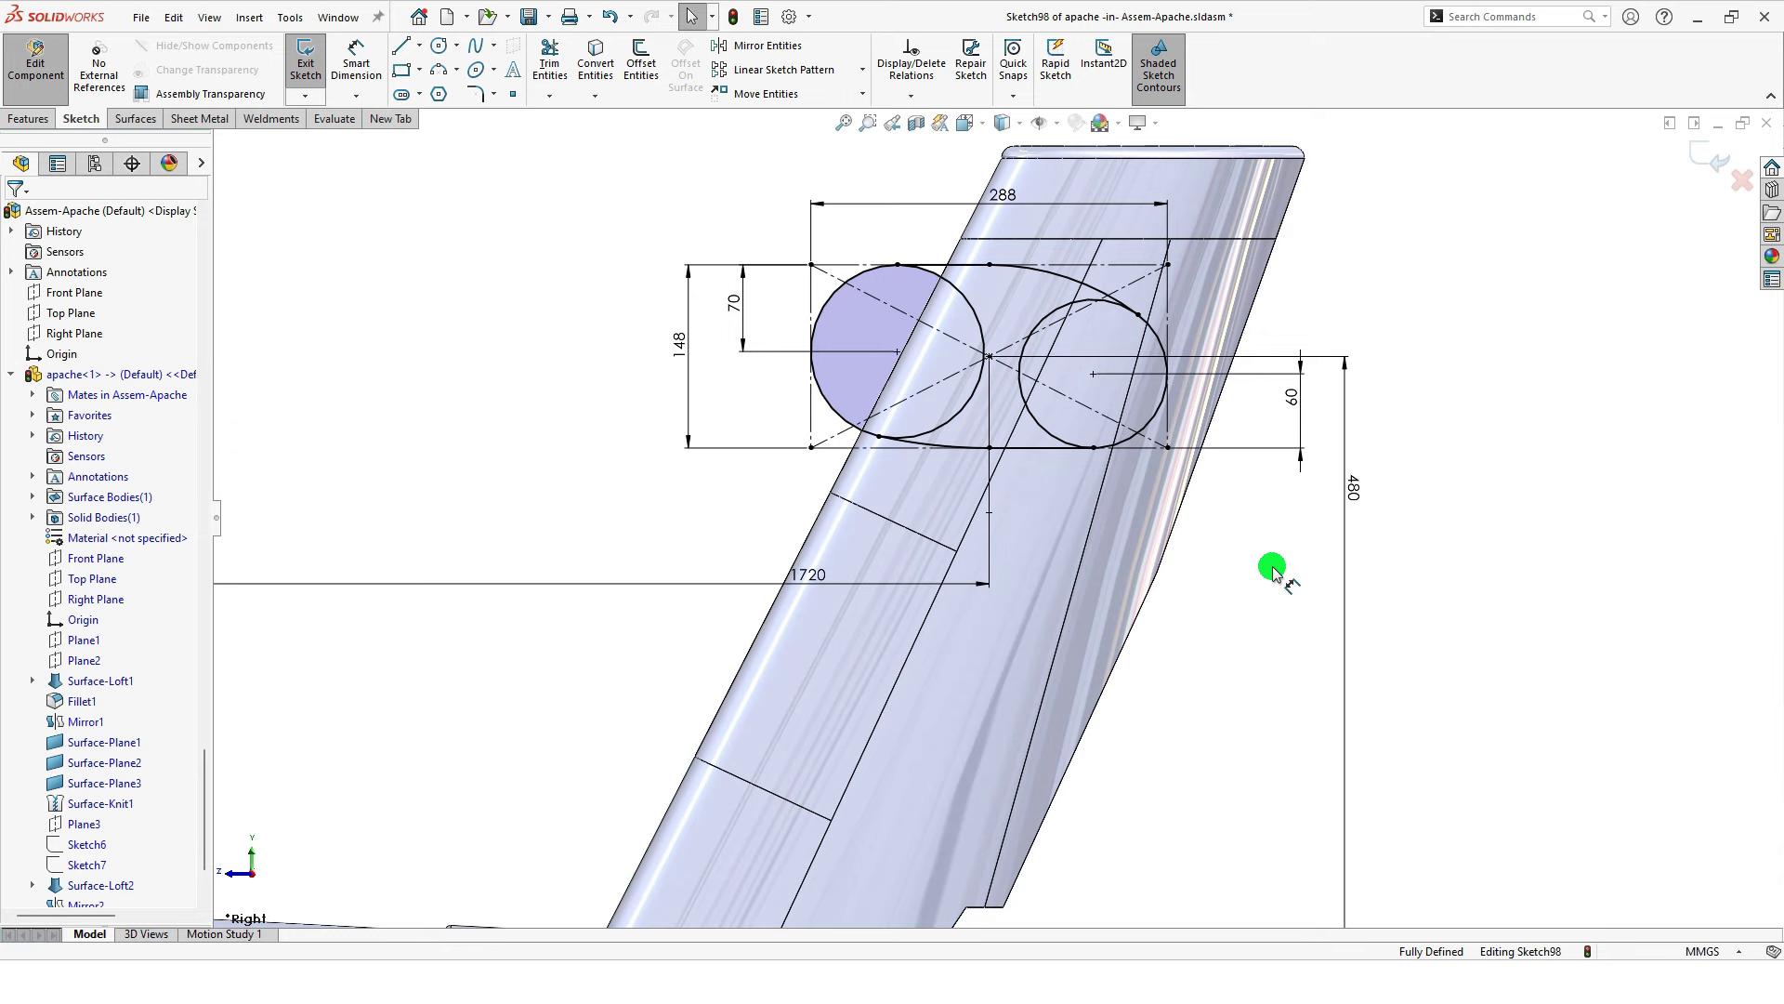
Step: Shift the view to the fin's top and switch to Shaded display without edges
scroll(1019, 331, down, 2)
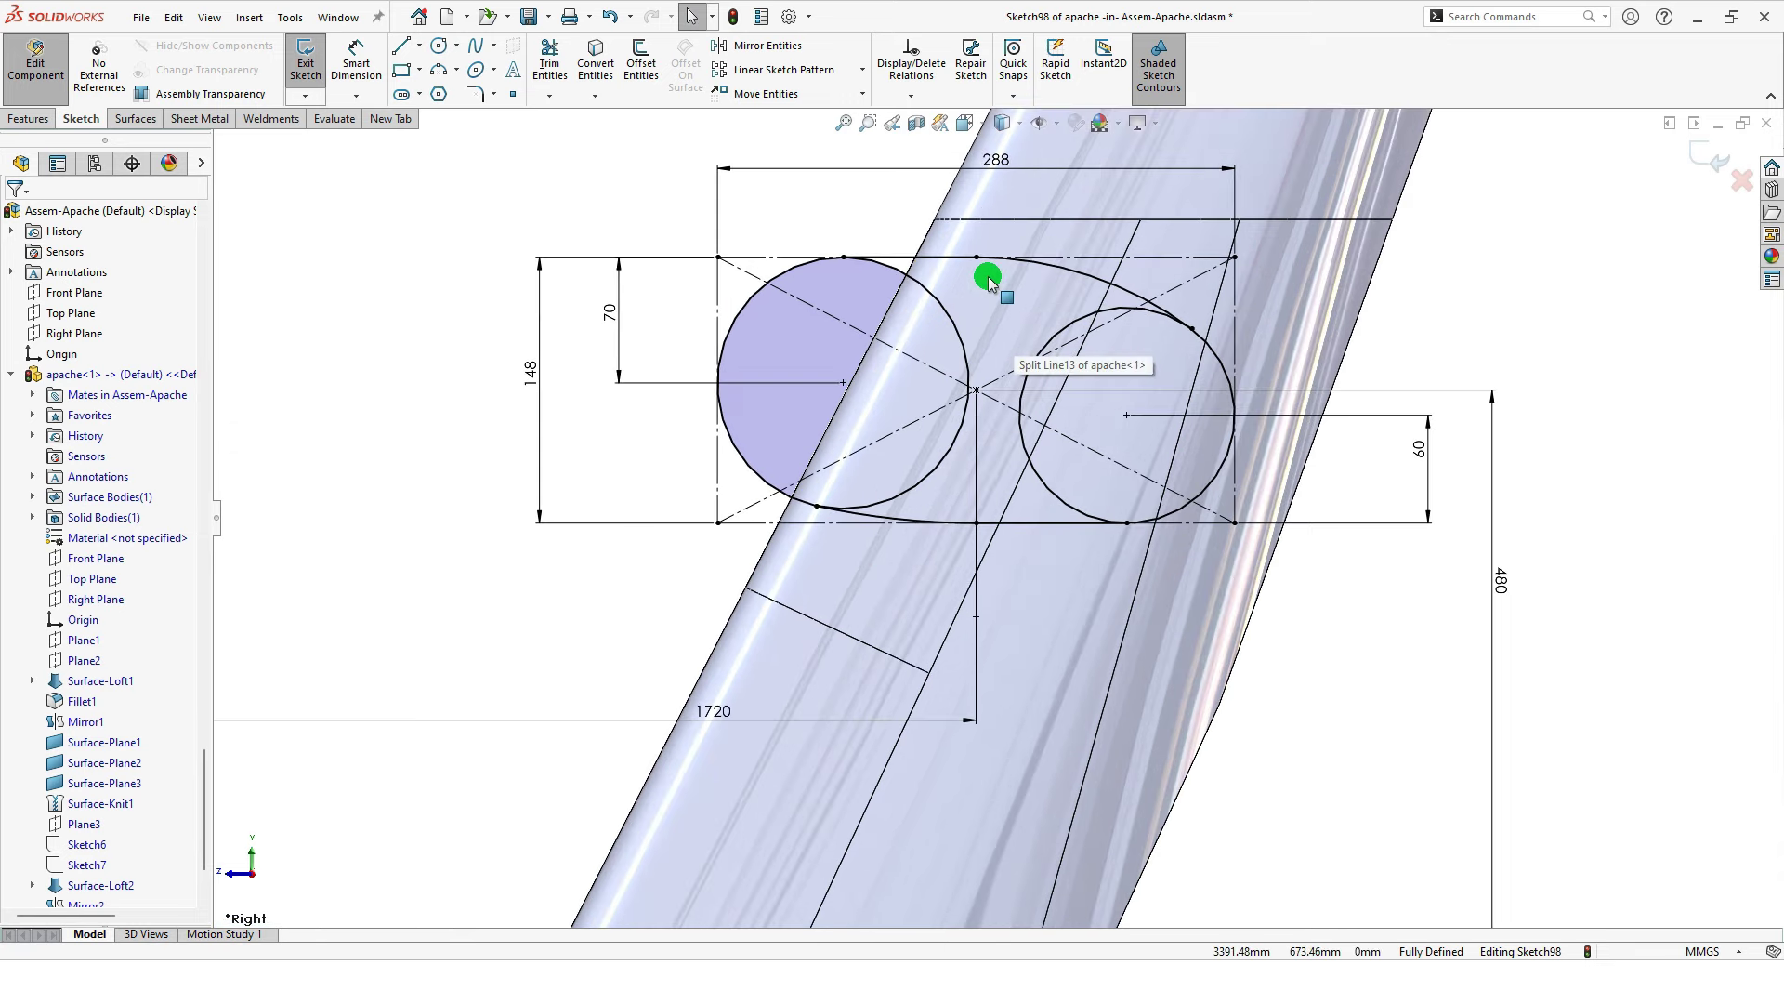
key(ctrl+Down)
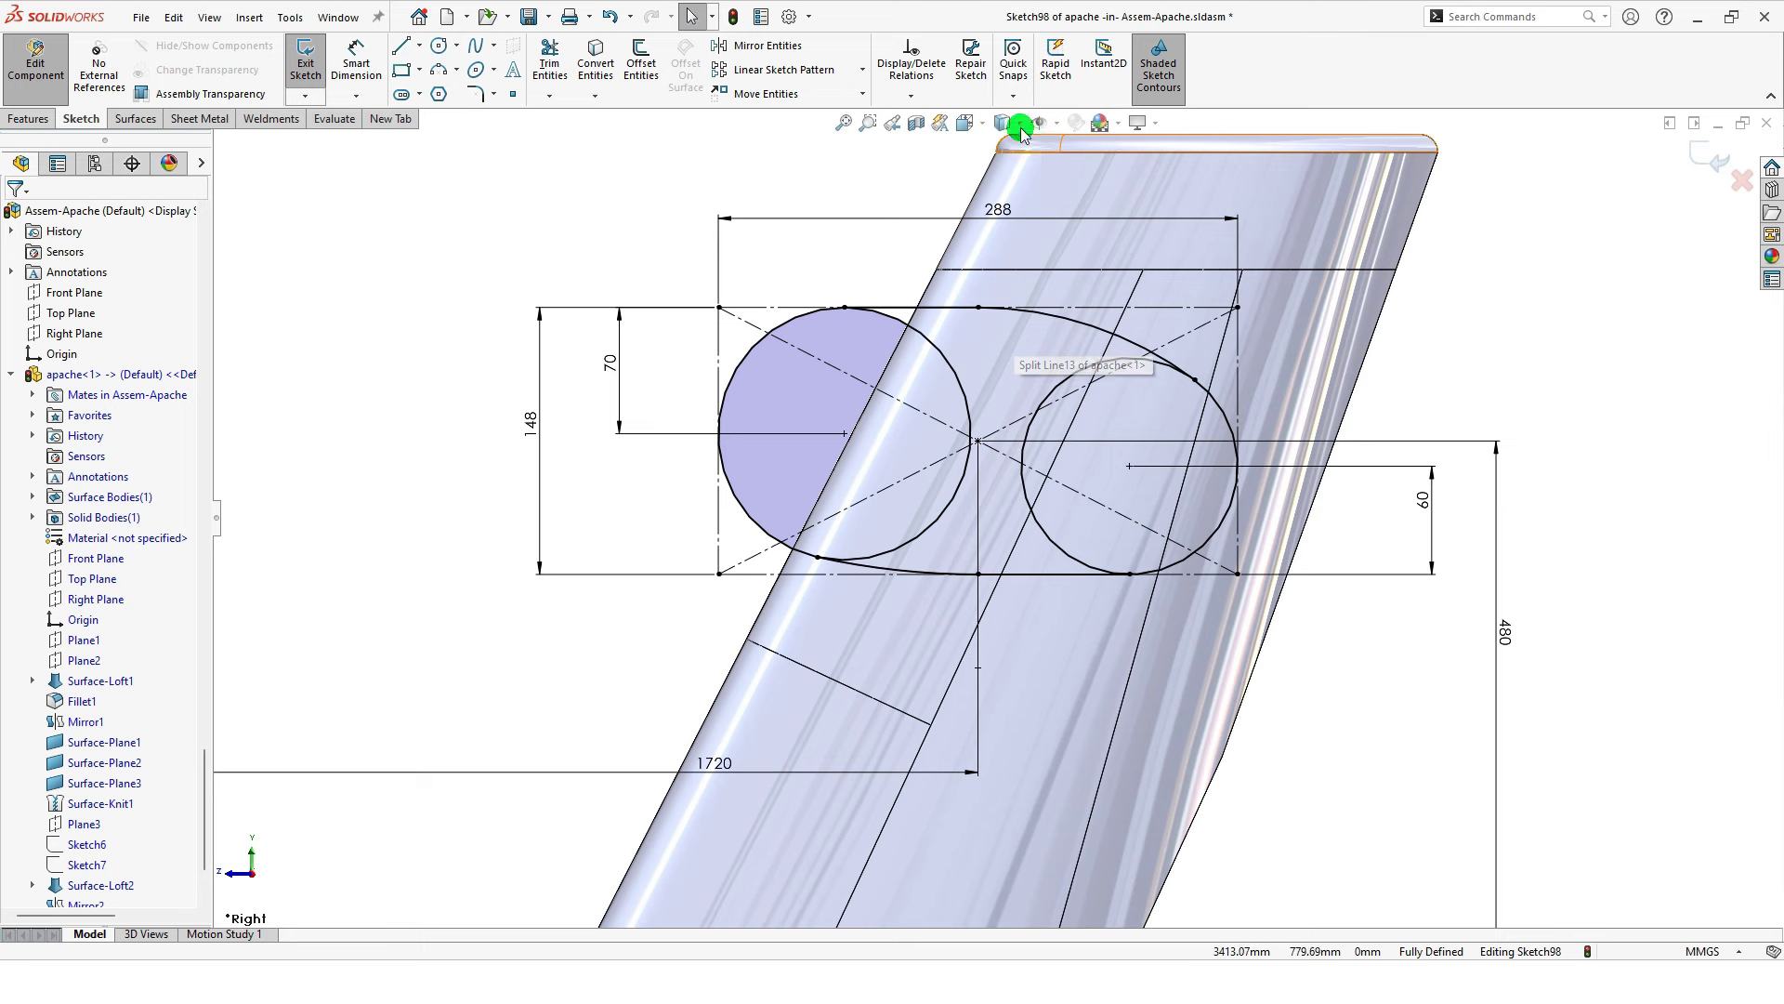
click(1020, 125)
click(997, 179)
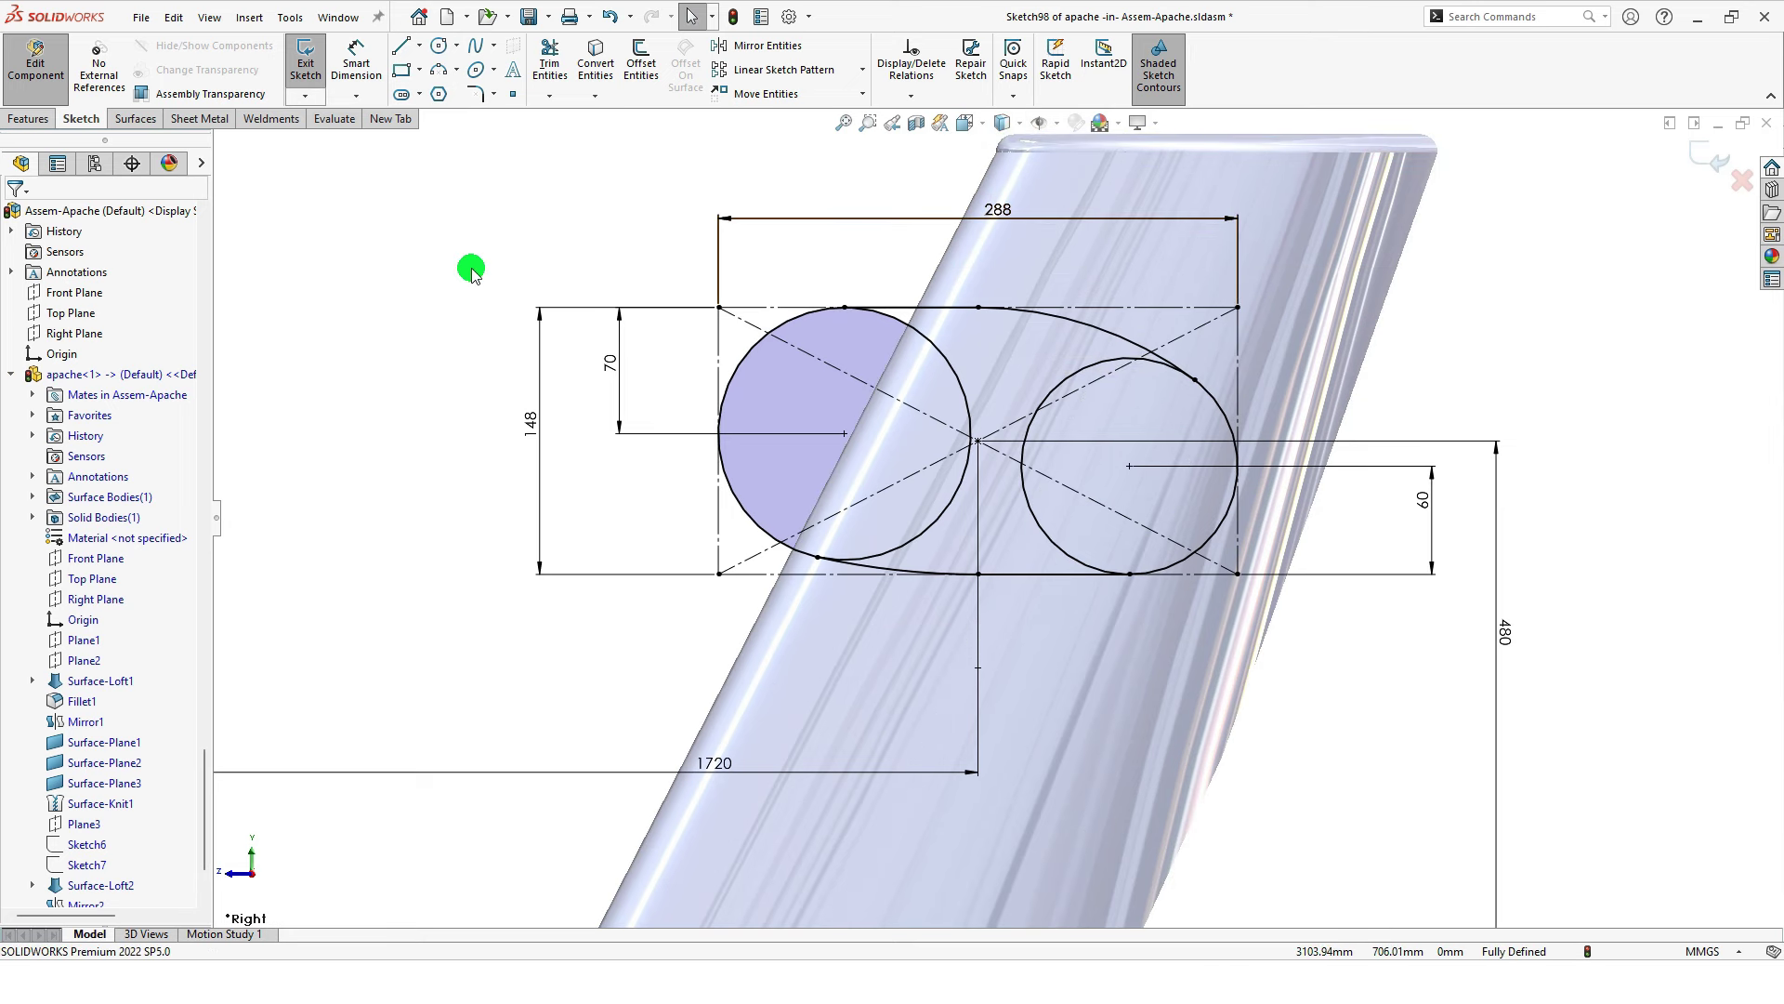
Step: Power-trim the upper-right and inner arcs of the left circle
key(s)
click(479, 382)
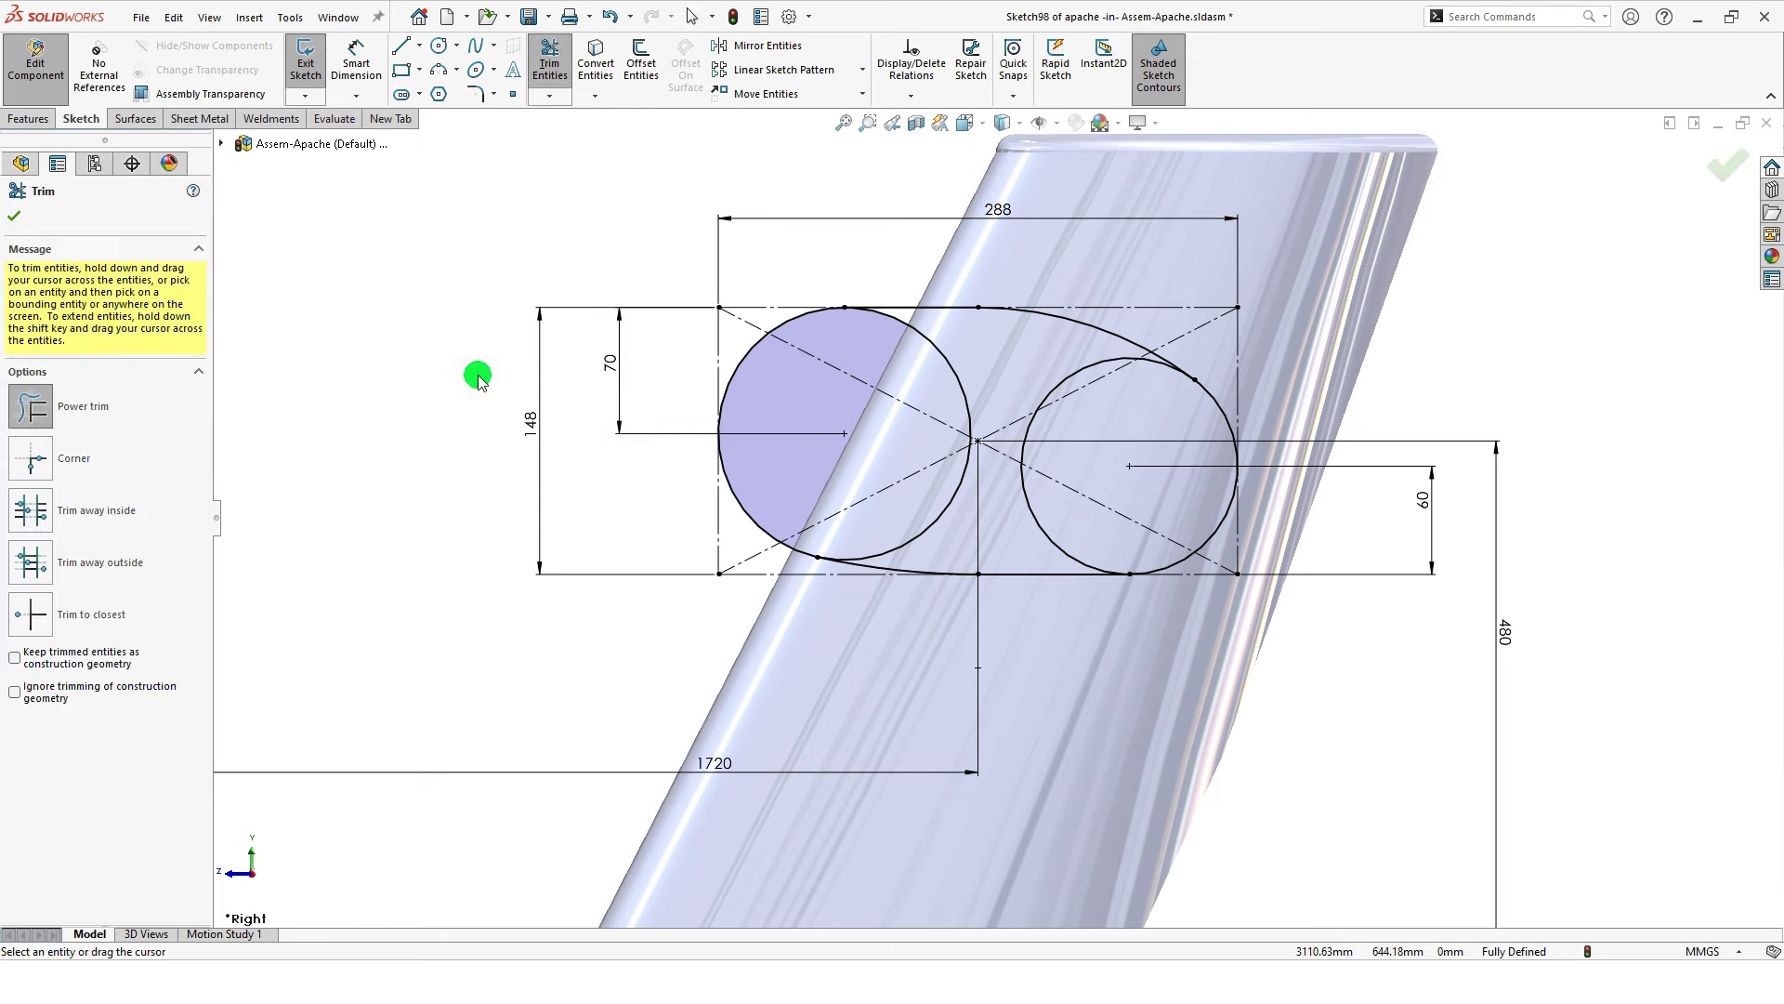
drag(958, 369, 937, 379)
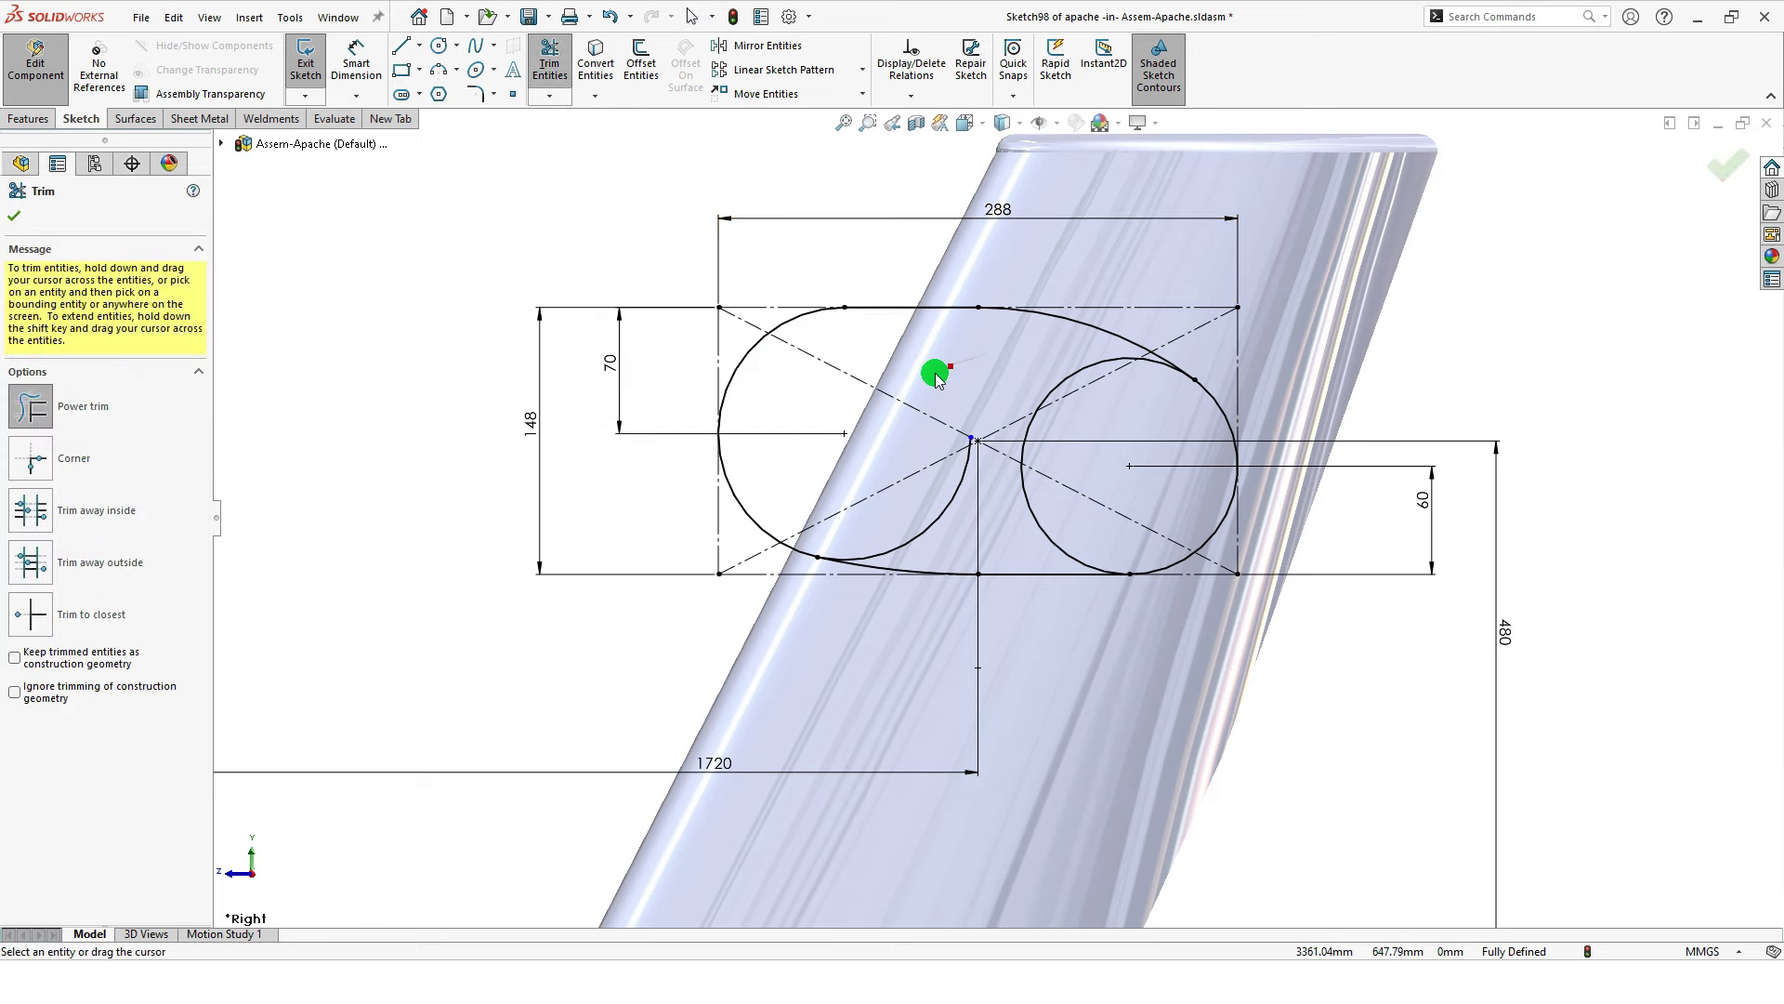
scroll(1005, 400, down, 2)
drag(936, 622, 873, 564)
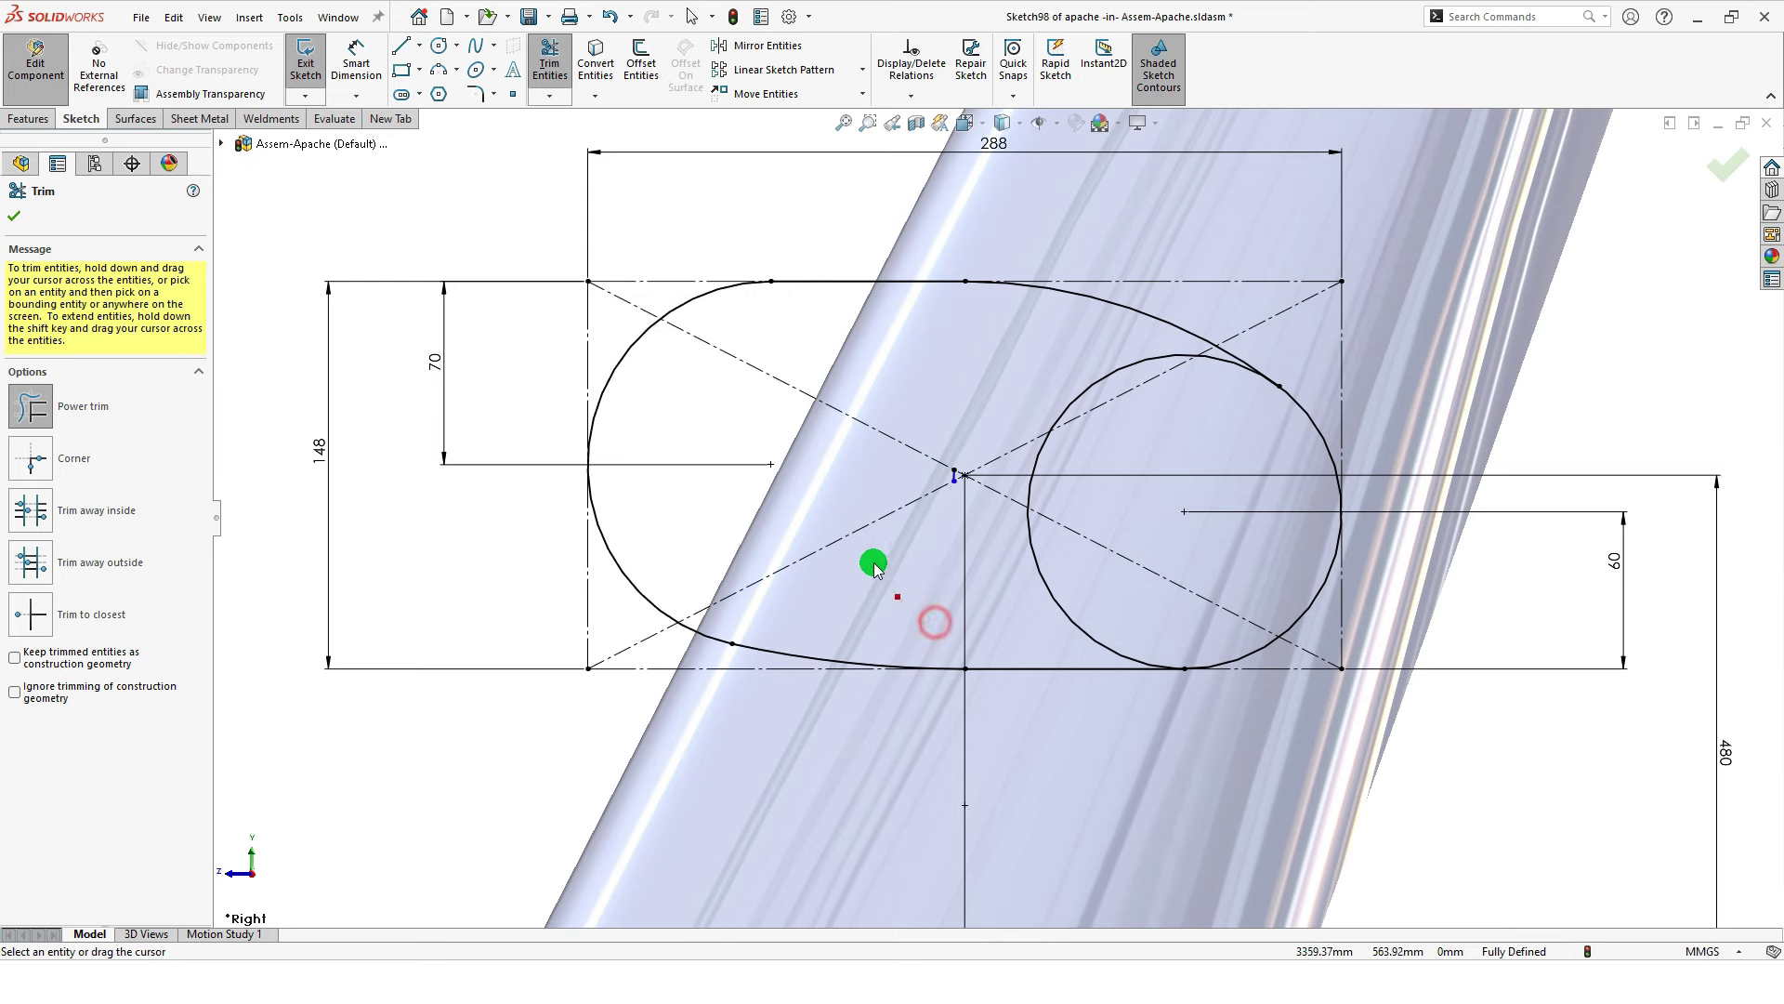
scroll(961, 601, down, 1)
Step: Trim the right circle's inner arcs and the two leftover stubs to close the slot outline
drag(1013, 592, 1069, 571)
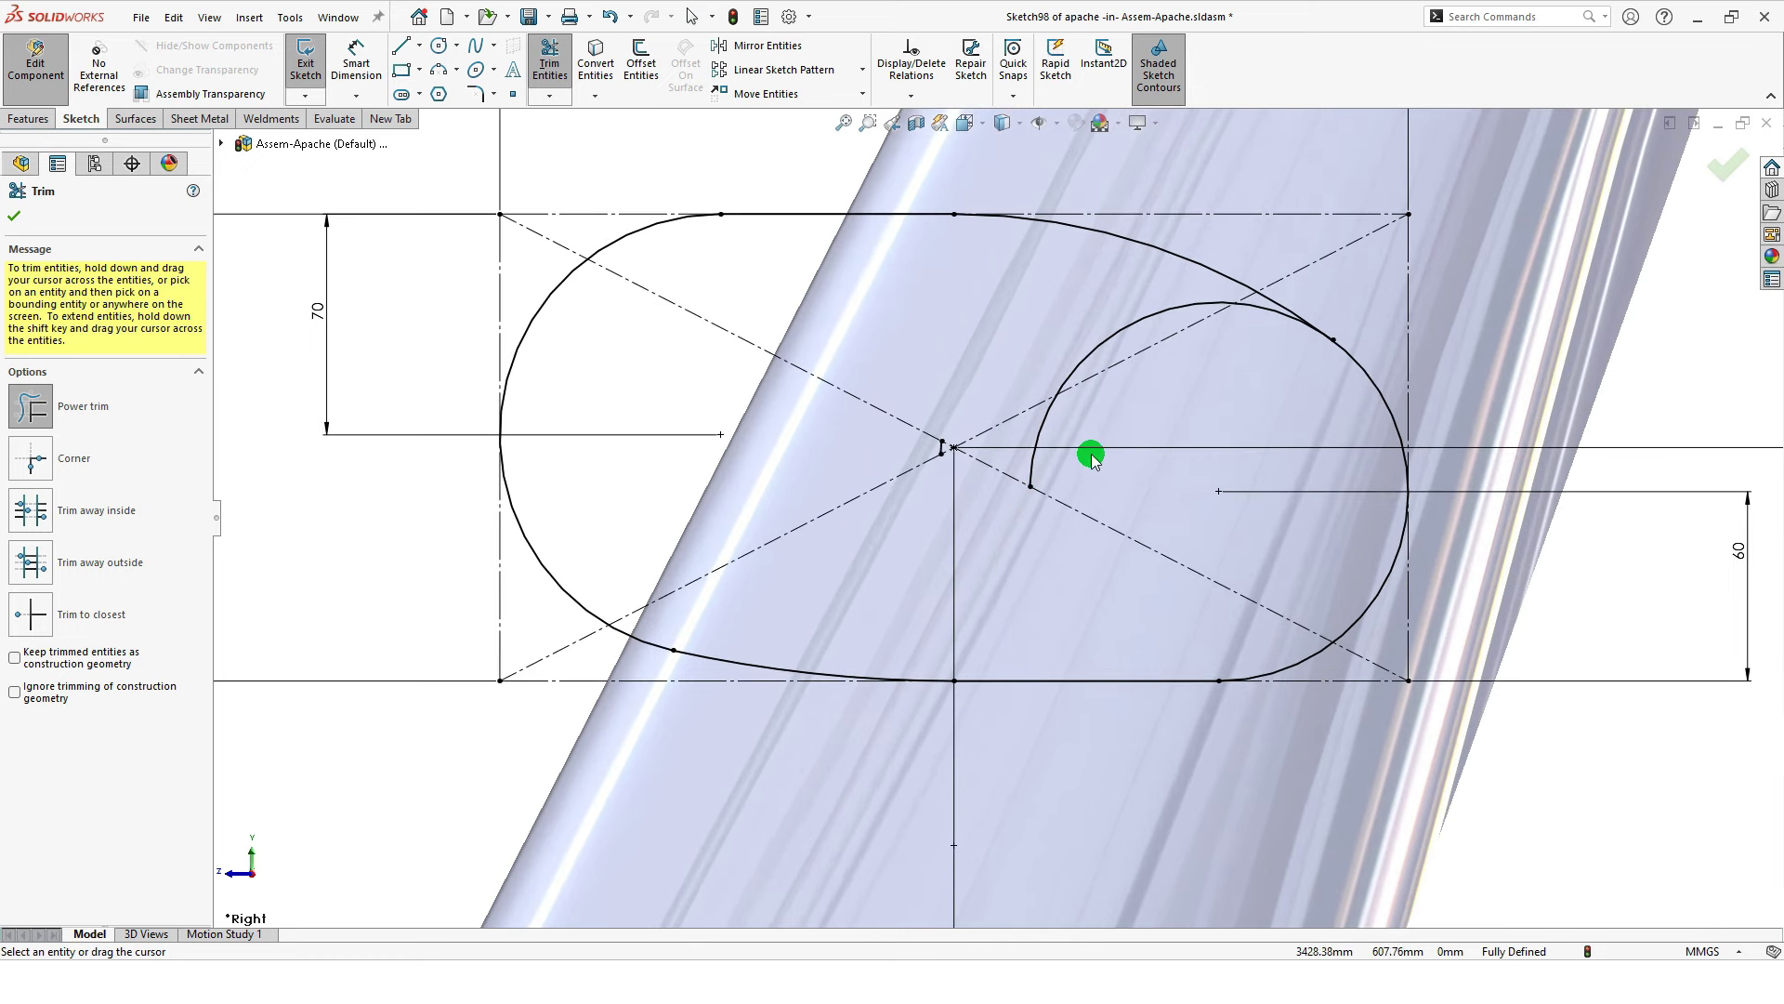
drag(1084, 316, 1107, 342)
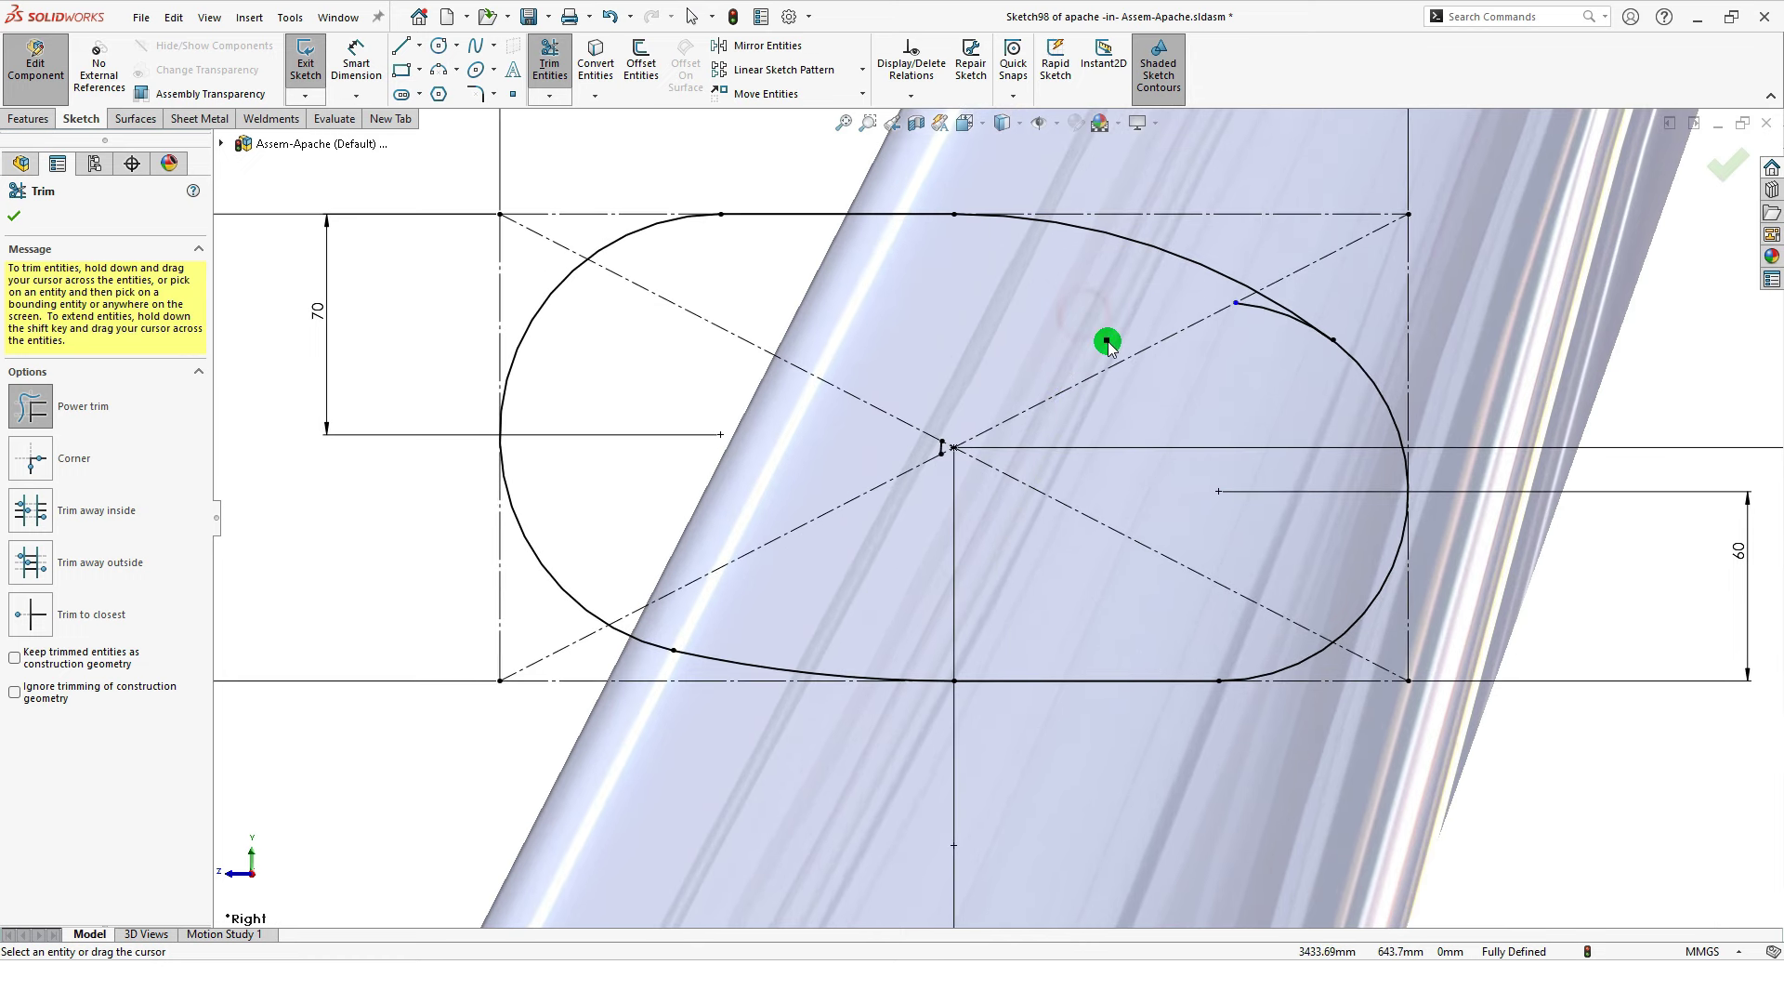
scroll(1208, 367, down, 2)
drag(1254, 315, 1220, 398)
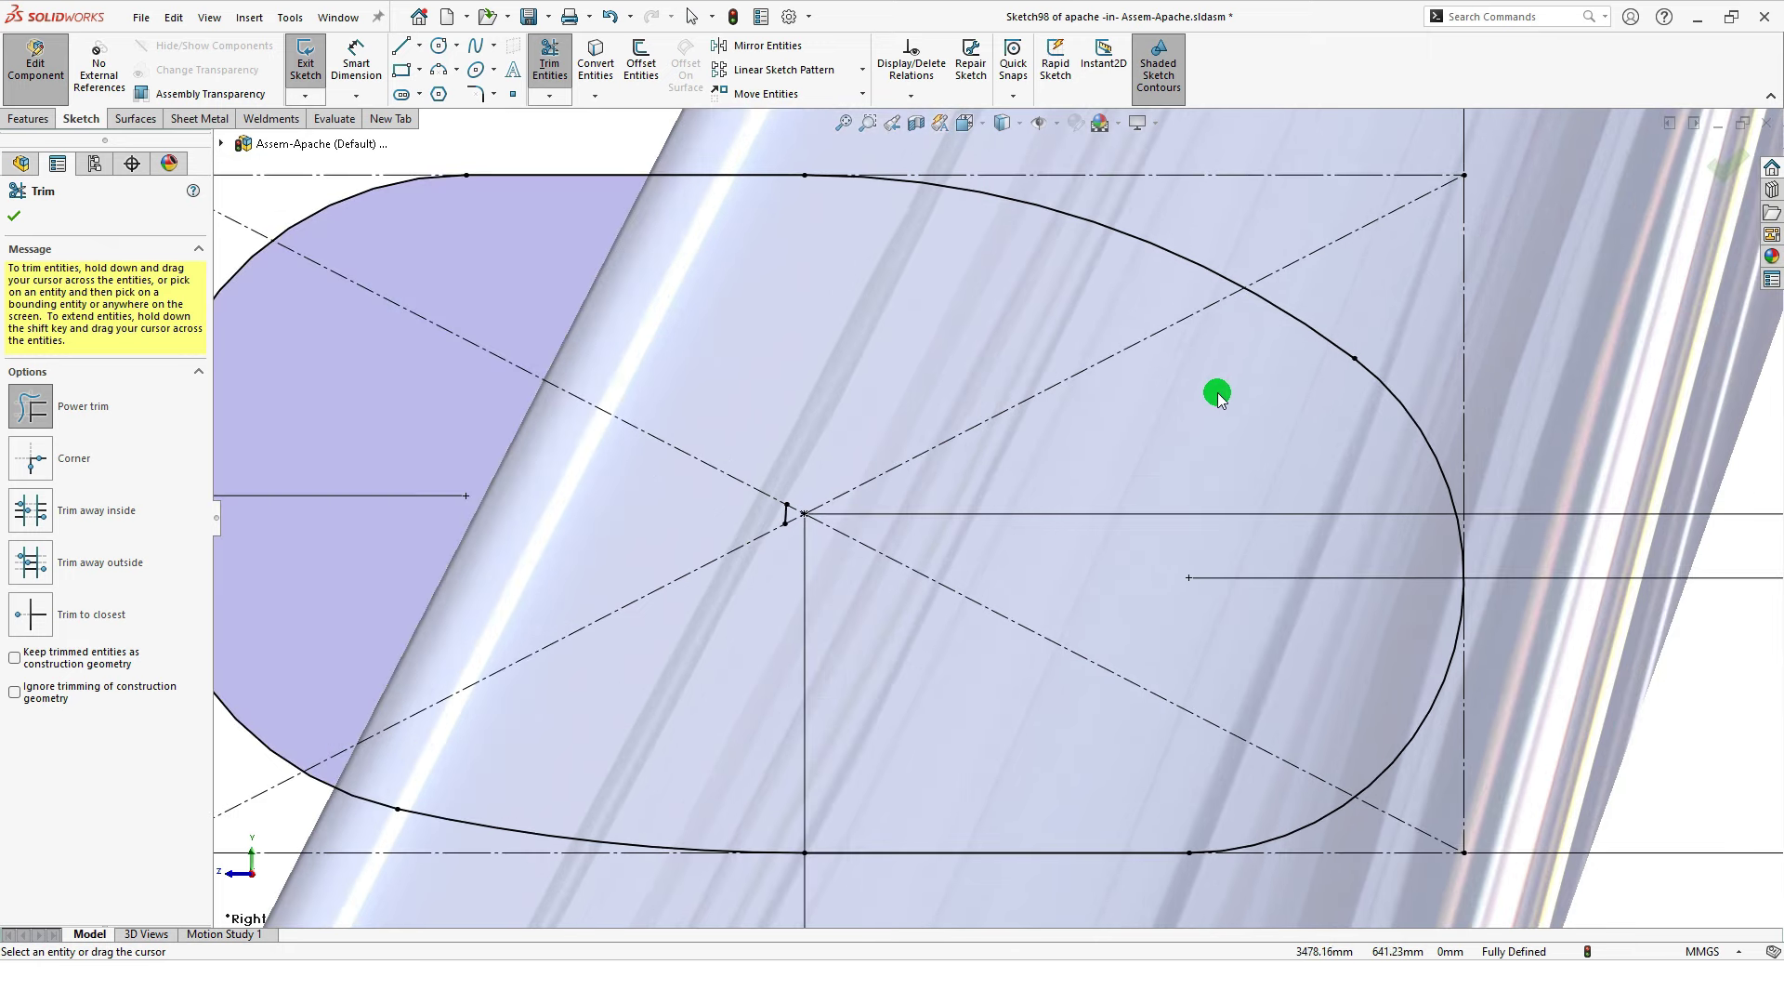
scroll(803, 543, down, 2)
drag(920, 482, 957, 475)
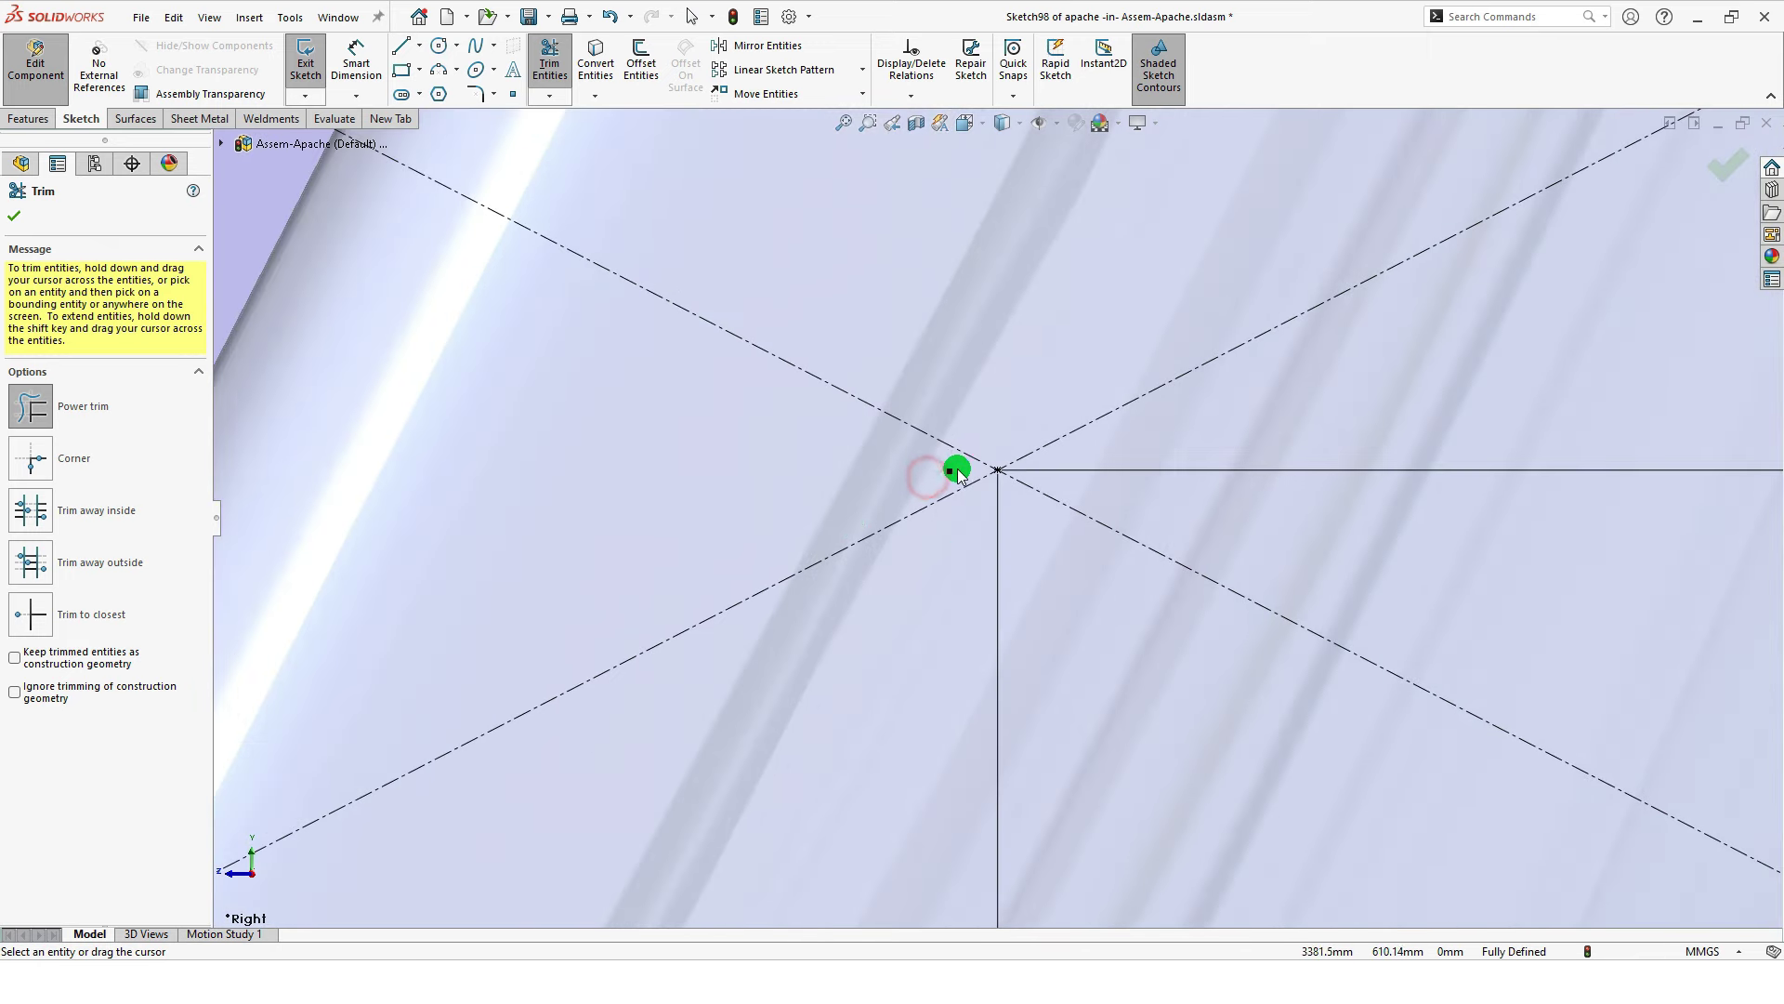
scroll(967, 530, up, 2)
scroll(966, 531, up, 3)
scroll(966, 531, up, 2)
scroll(966, 531, up, 2)
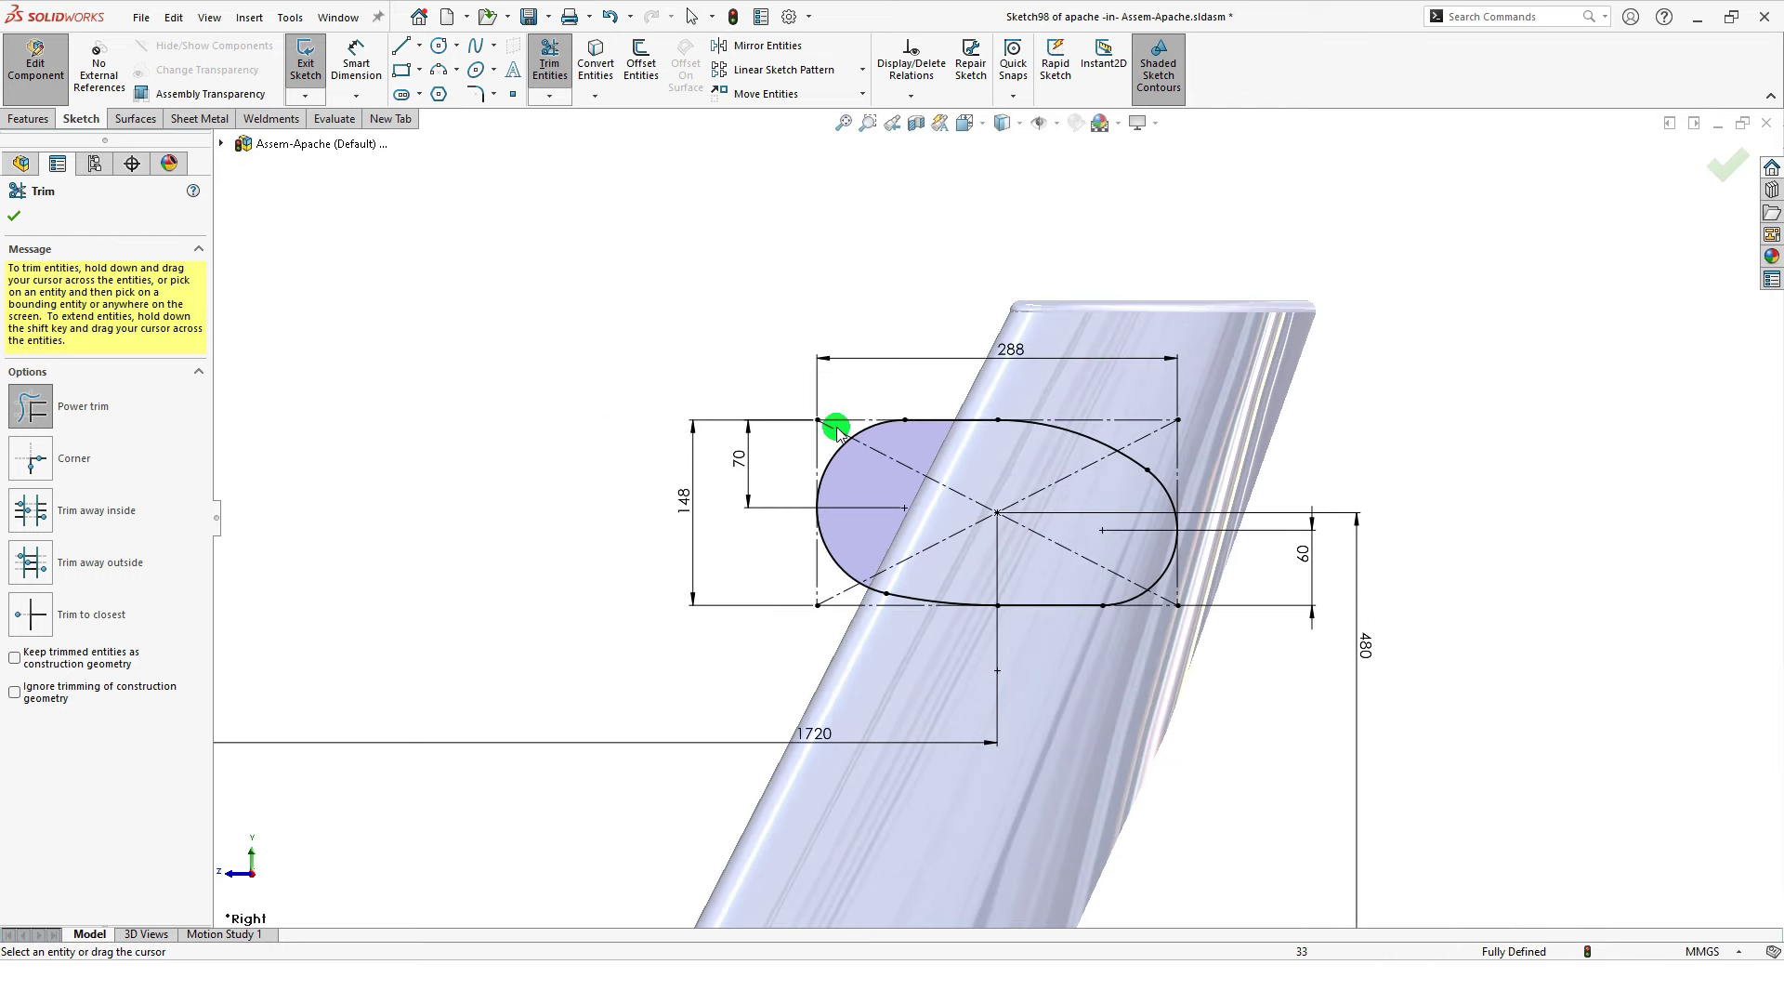
Step: Close Trim and orbit to a tilted 3D view of the fin and fuselage
click(15, 220)
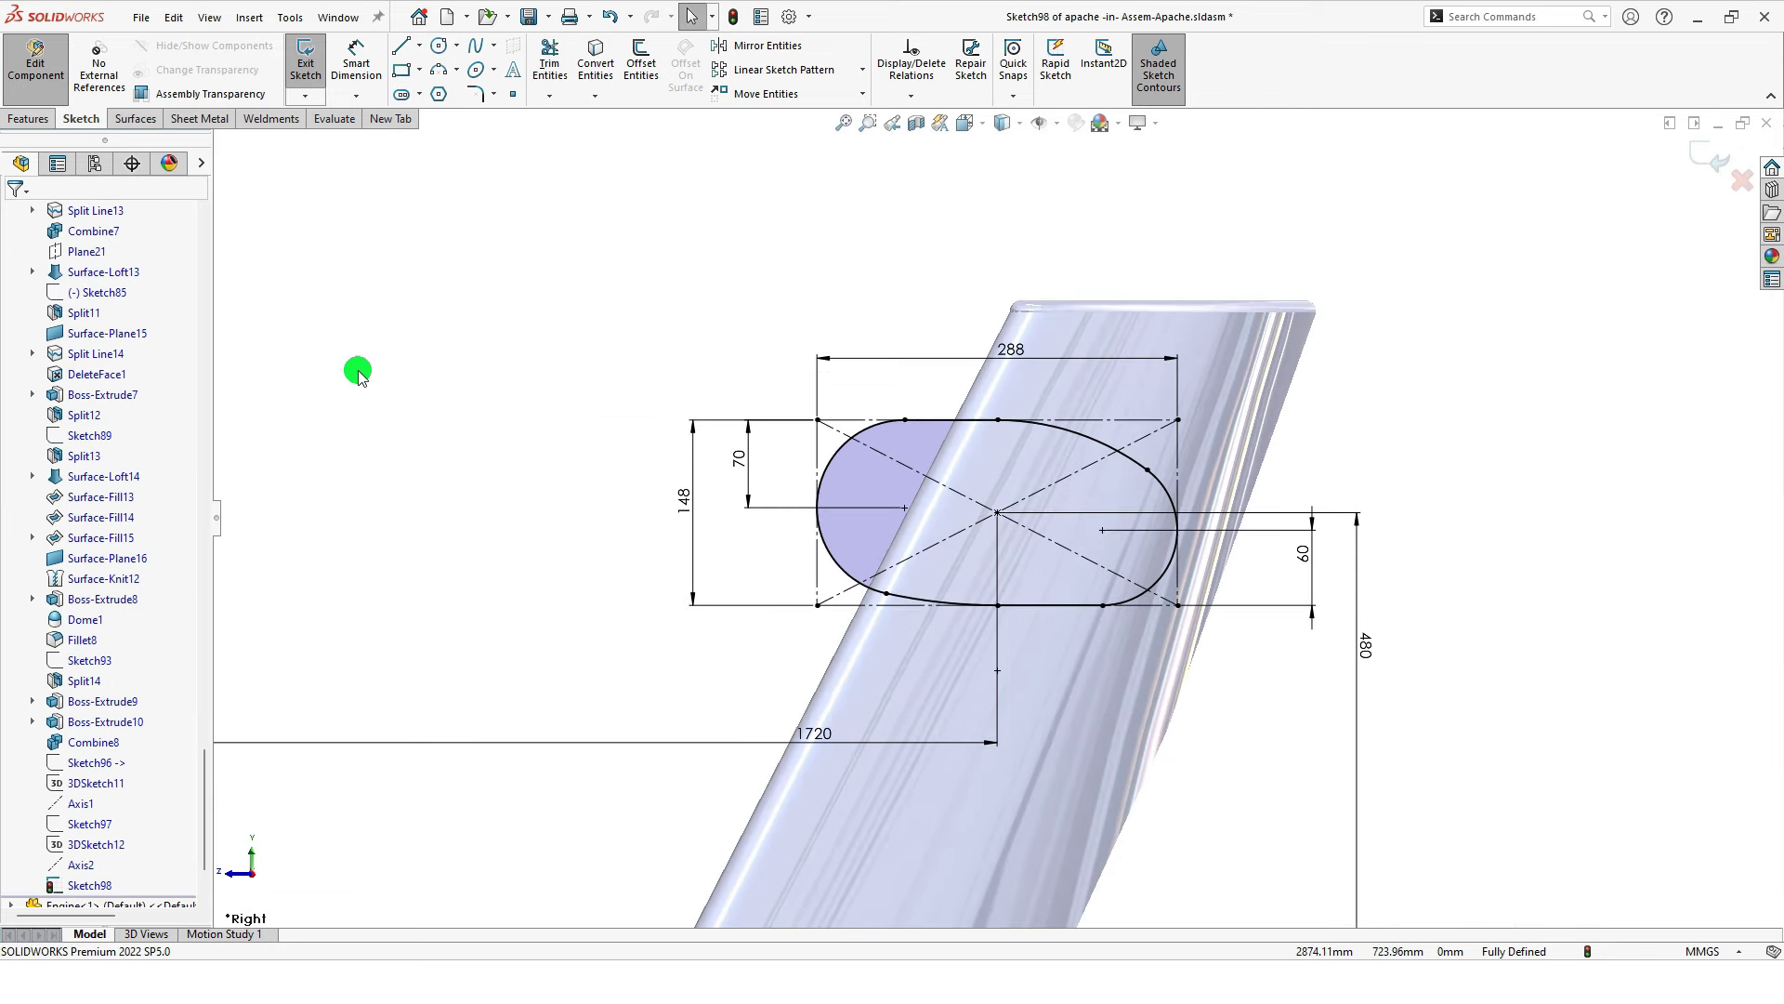
key(z)
key(z)
key(z)
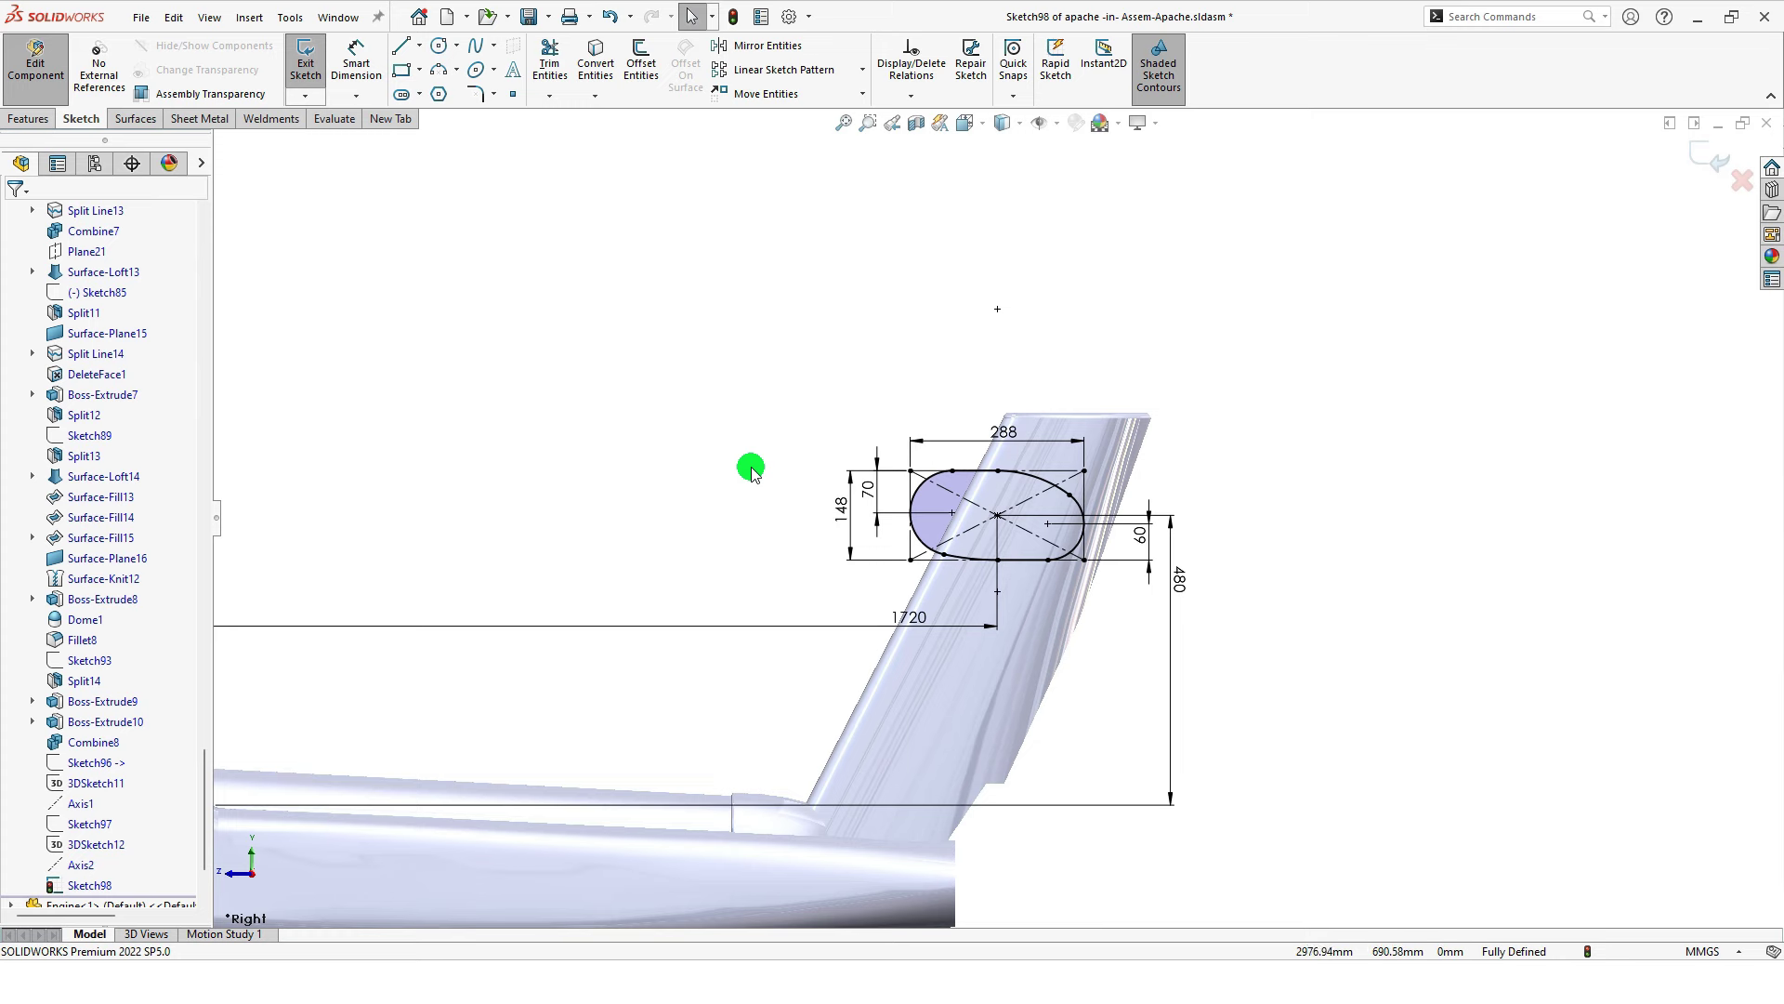
middle_drag(753, 473, 958, 491)
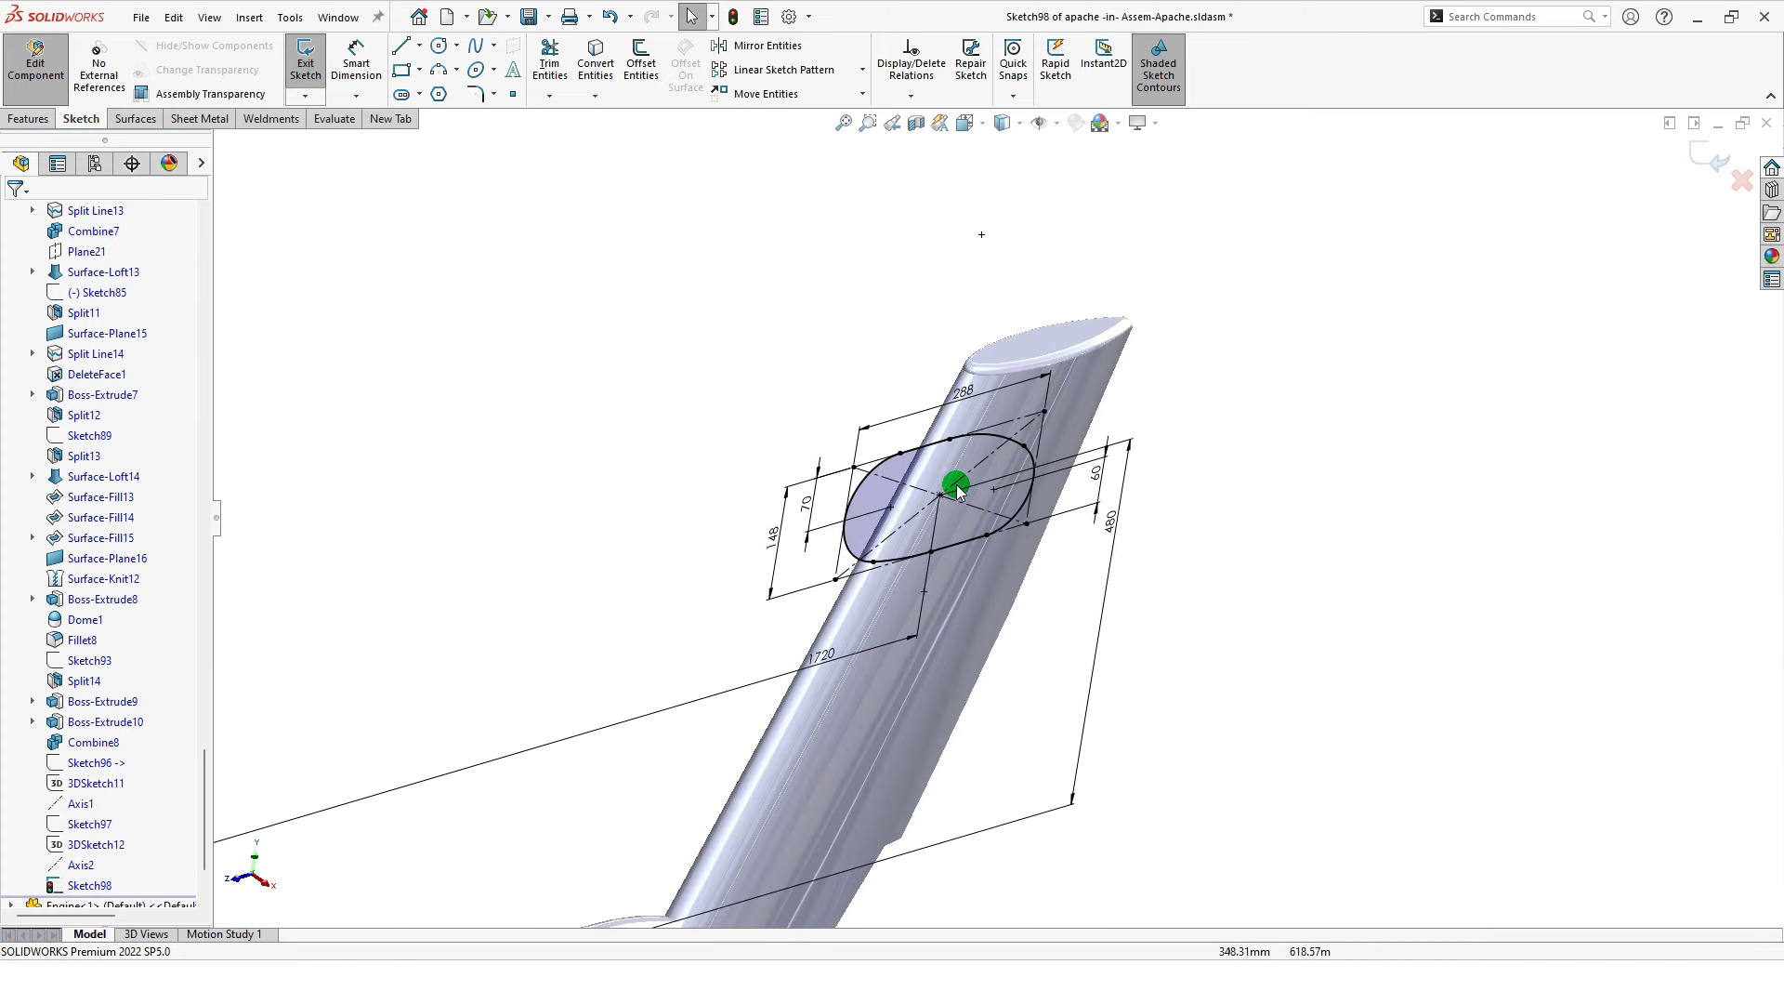
scroll(958, 490, down, 3)
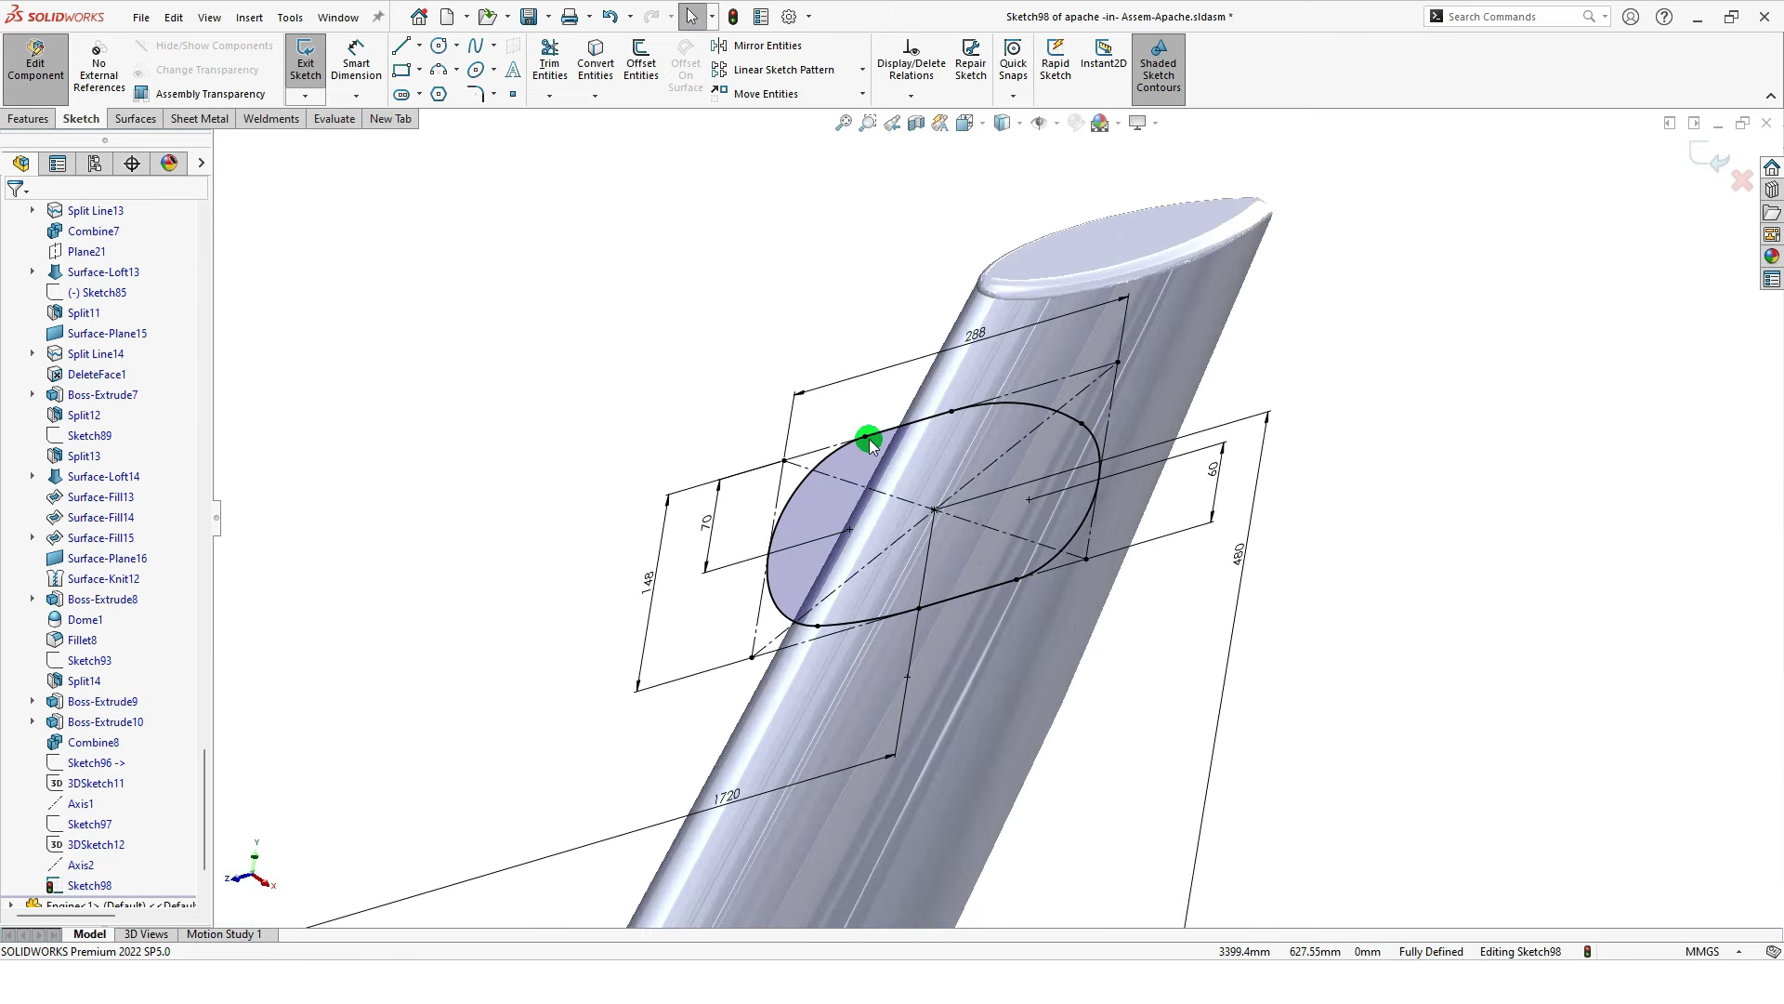
Step: Extrude the slot outline 135 mm Mid Plane as an unmerged body, displayed Shaded With Edges
click(9, 121)
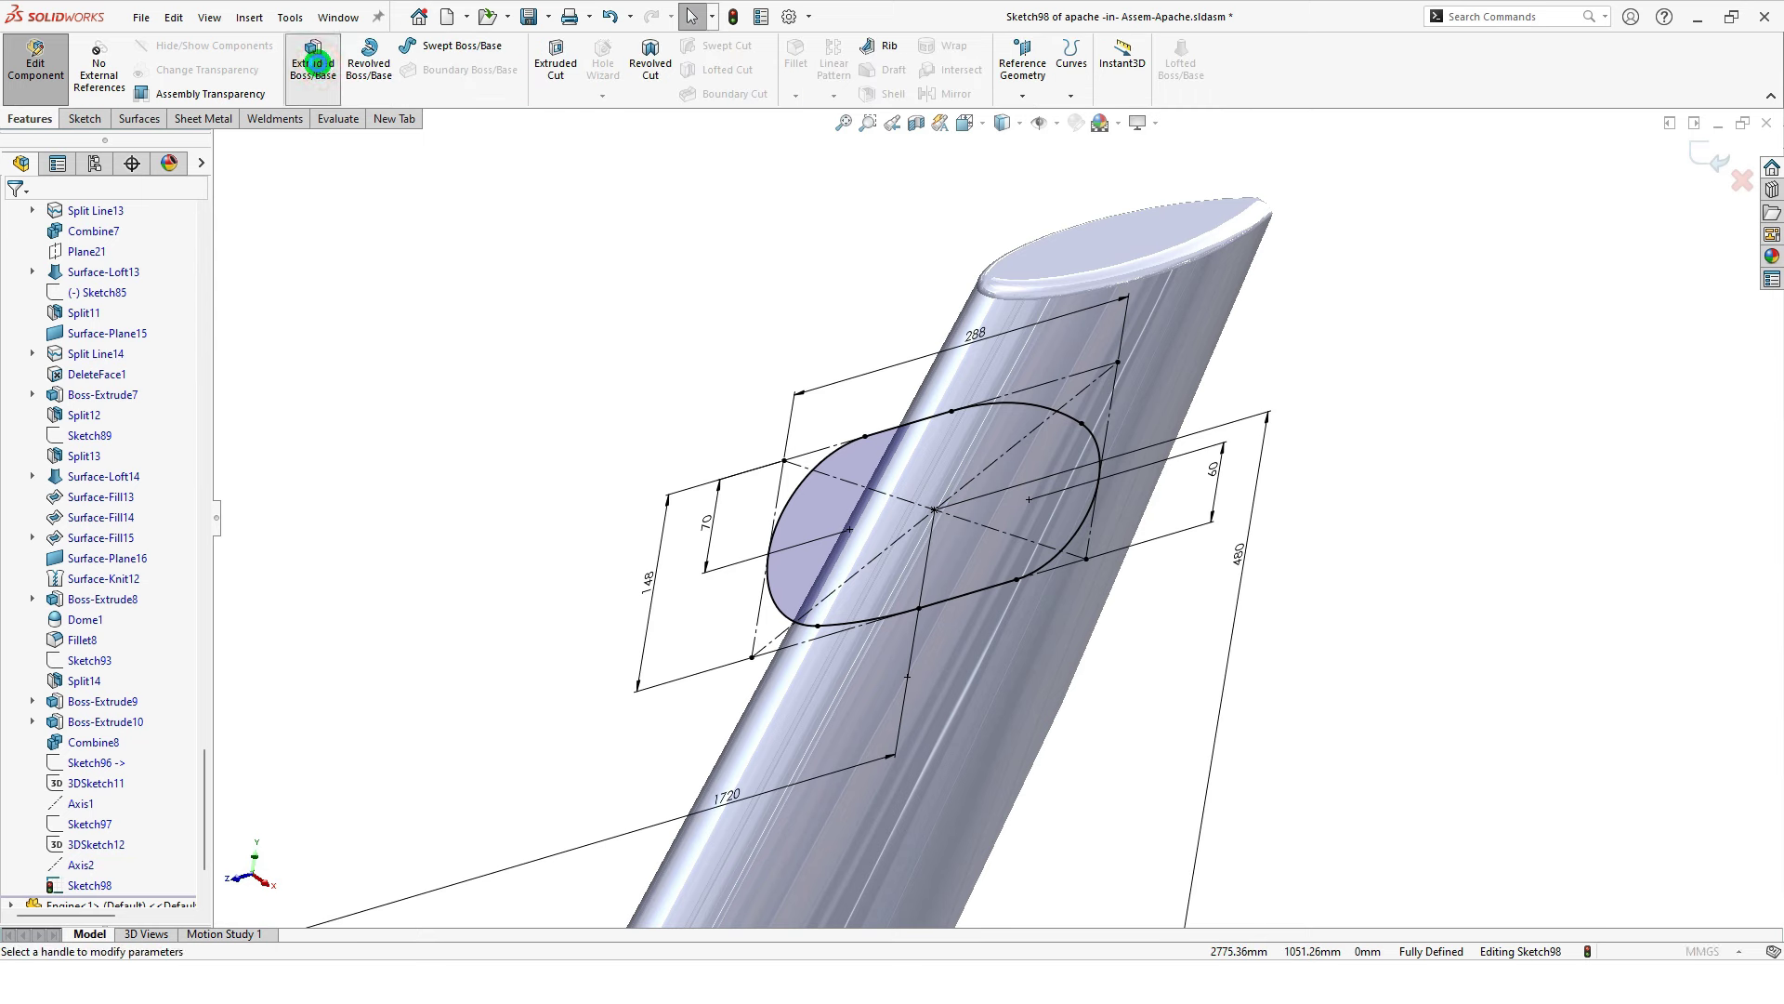
click(316, 63)
click(140, 328)
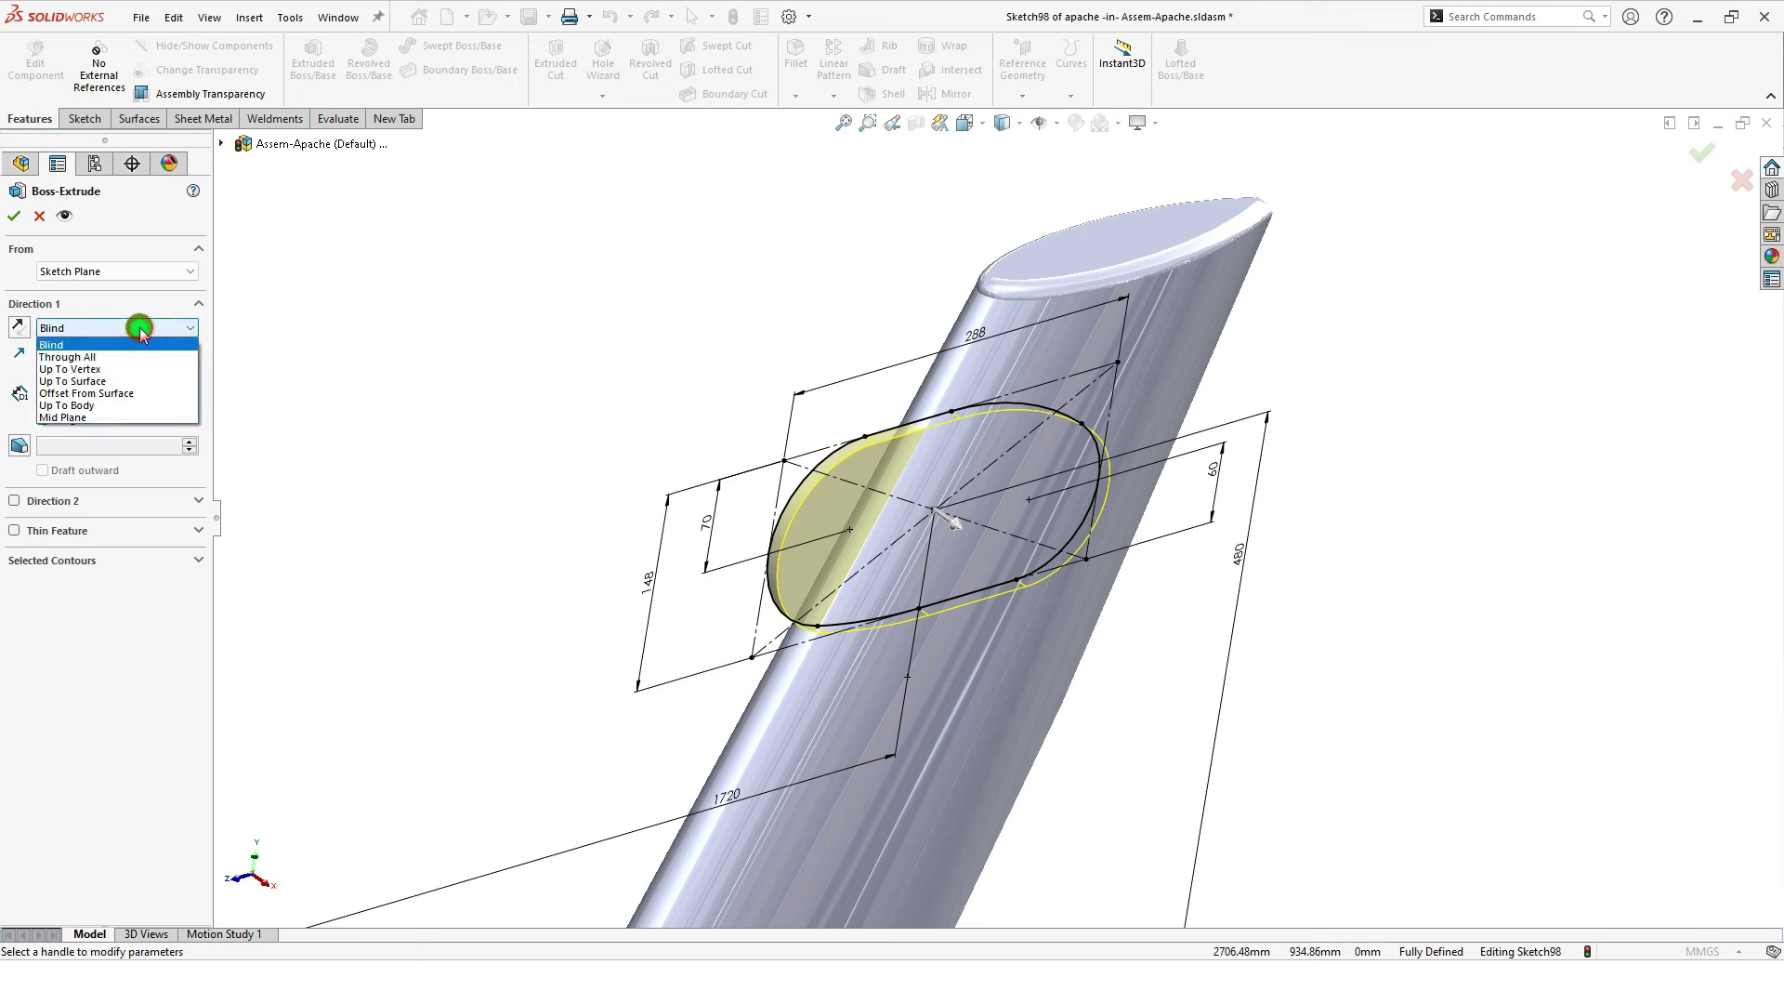
click(99, 418)
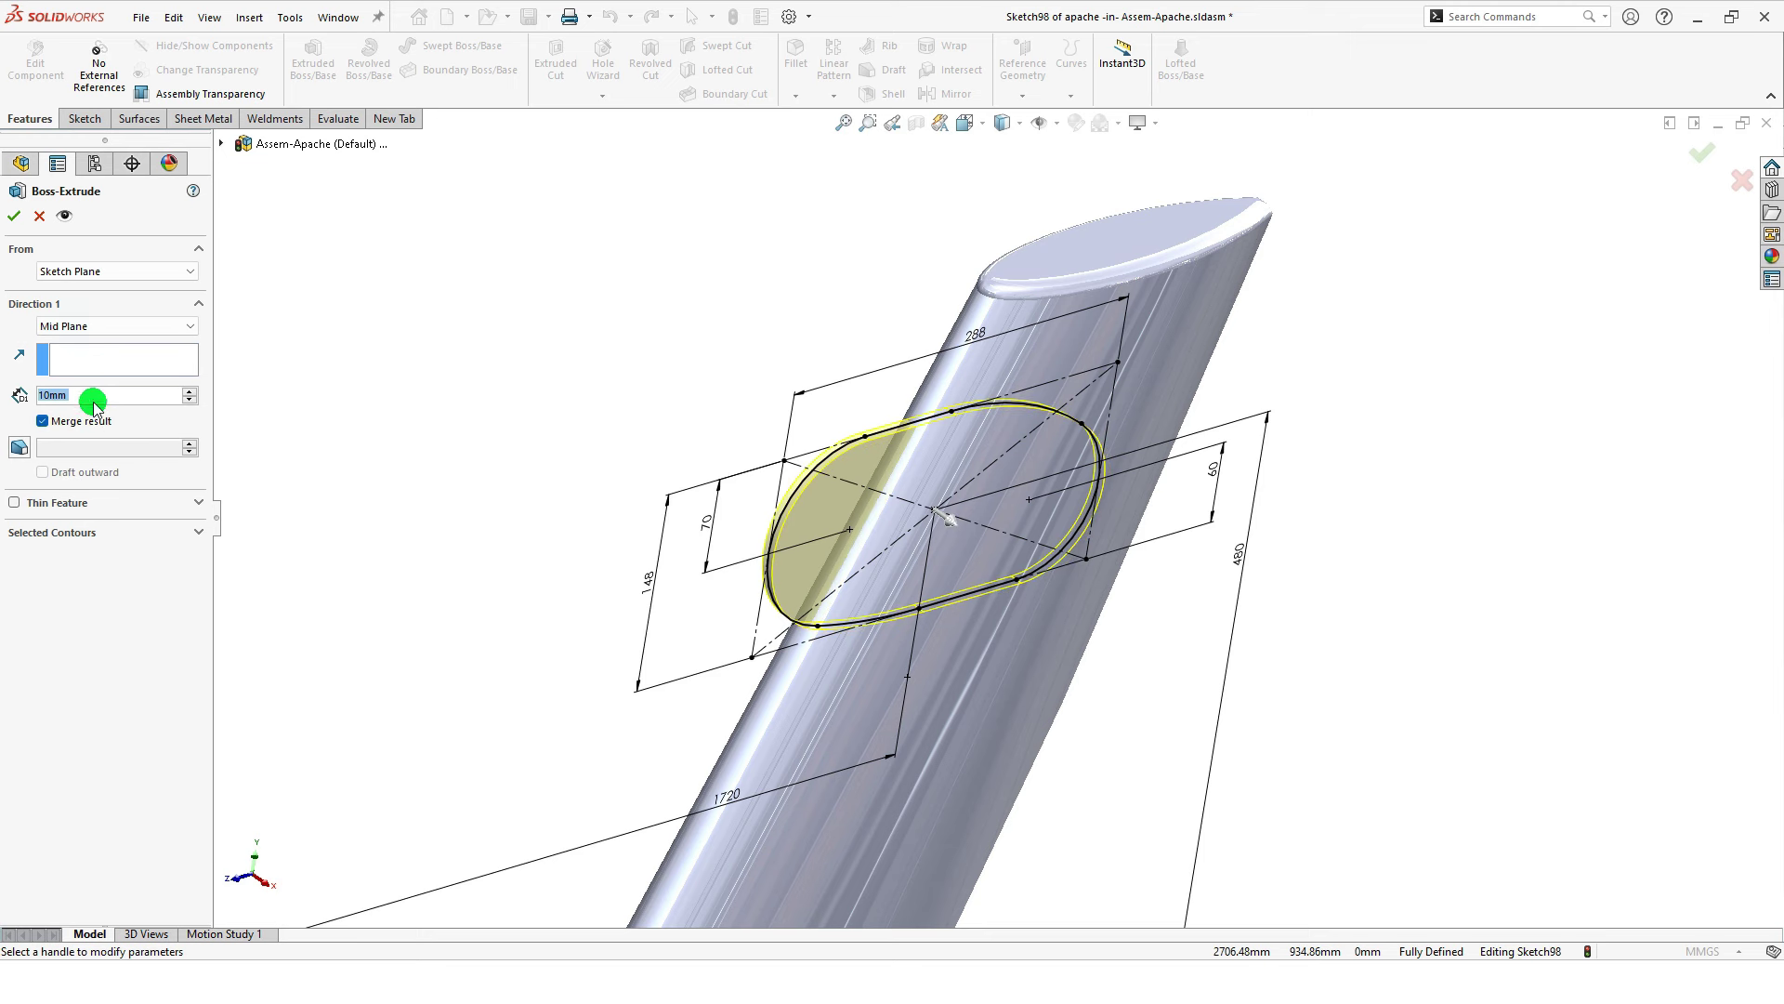
text(135)
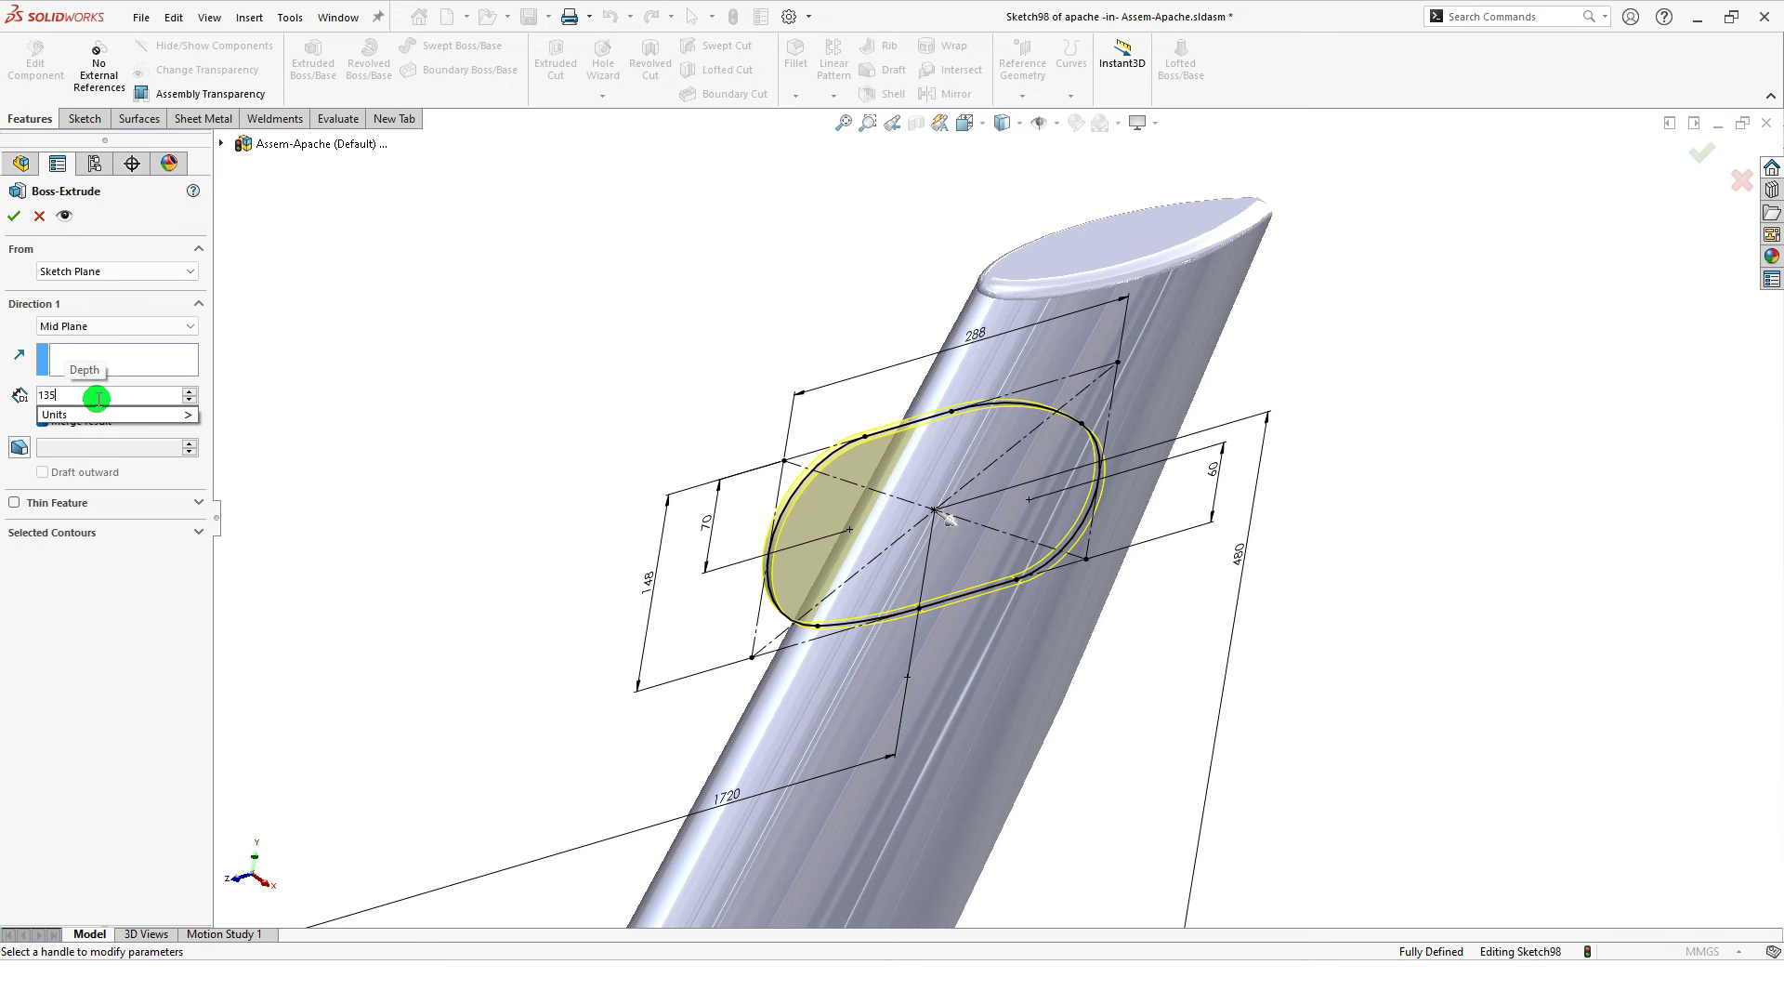
key(Return)
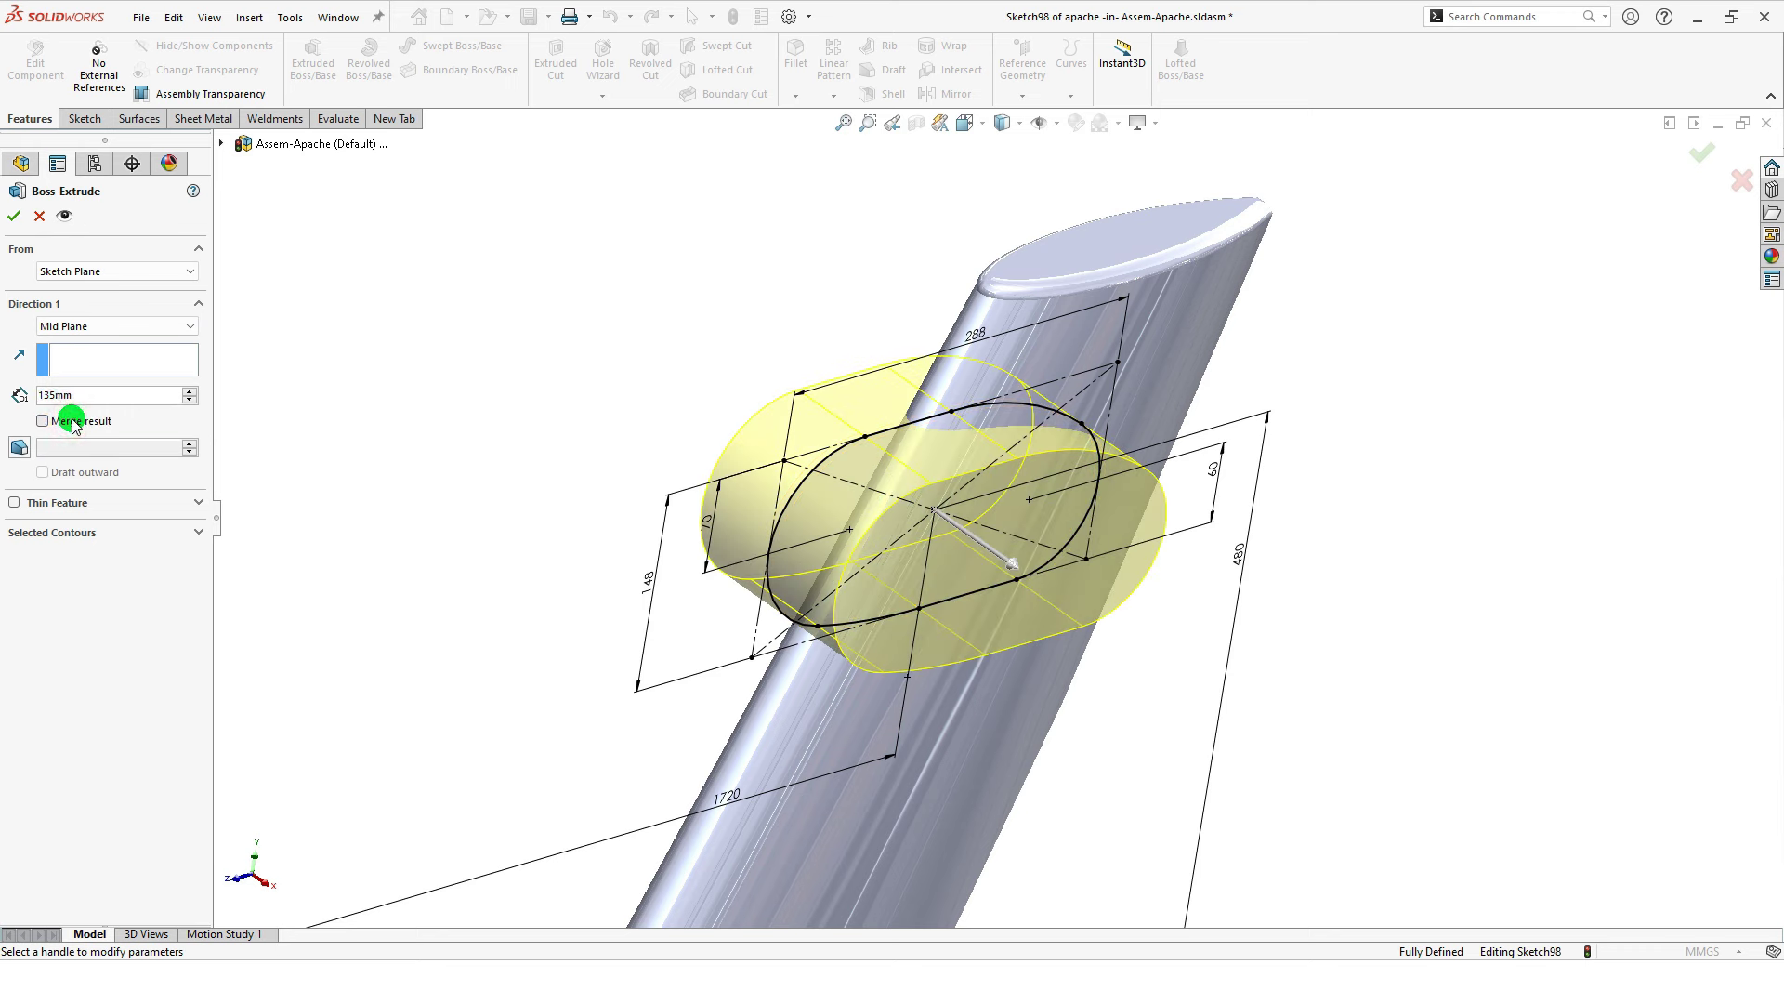
click(16, 214)
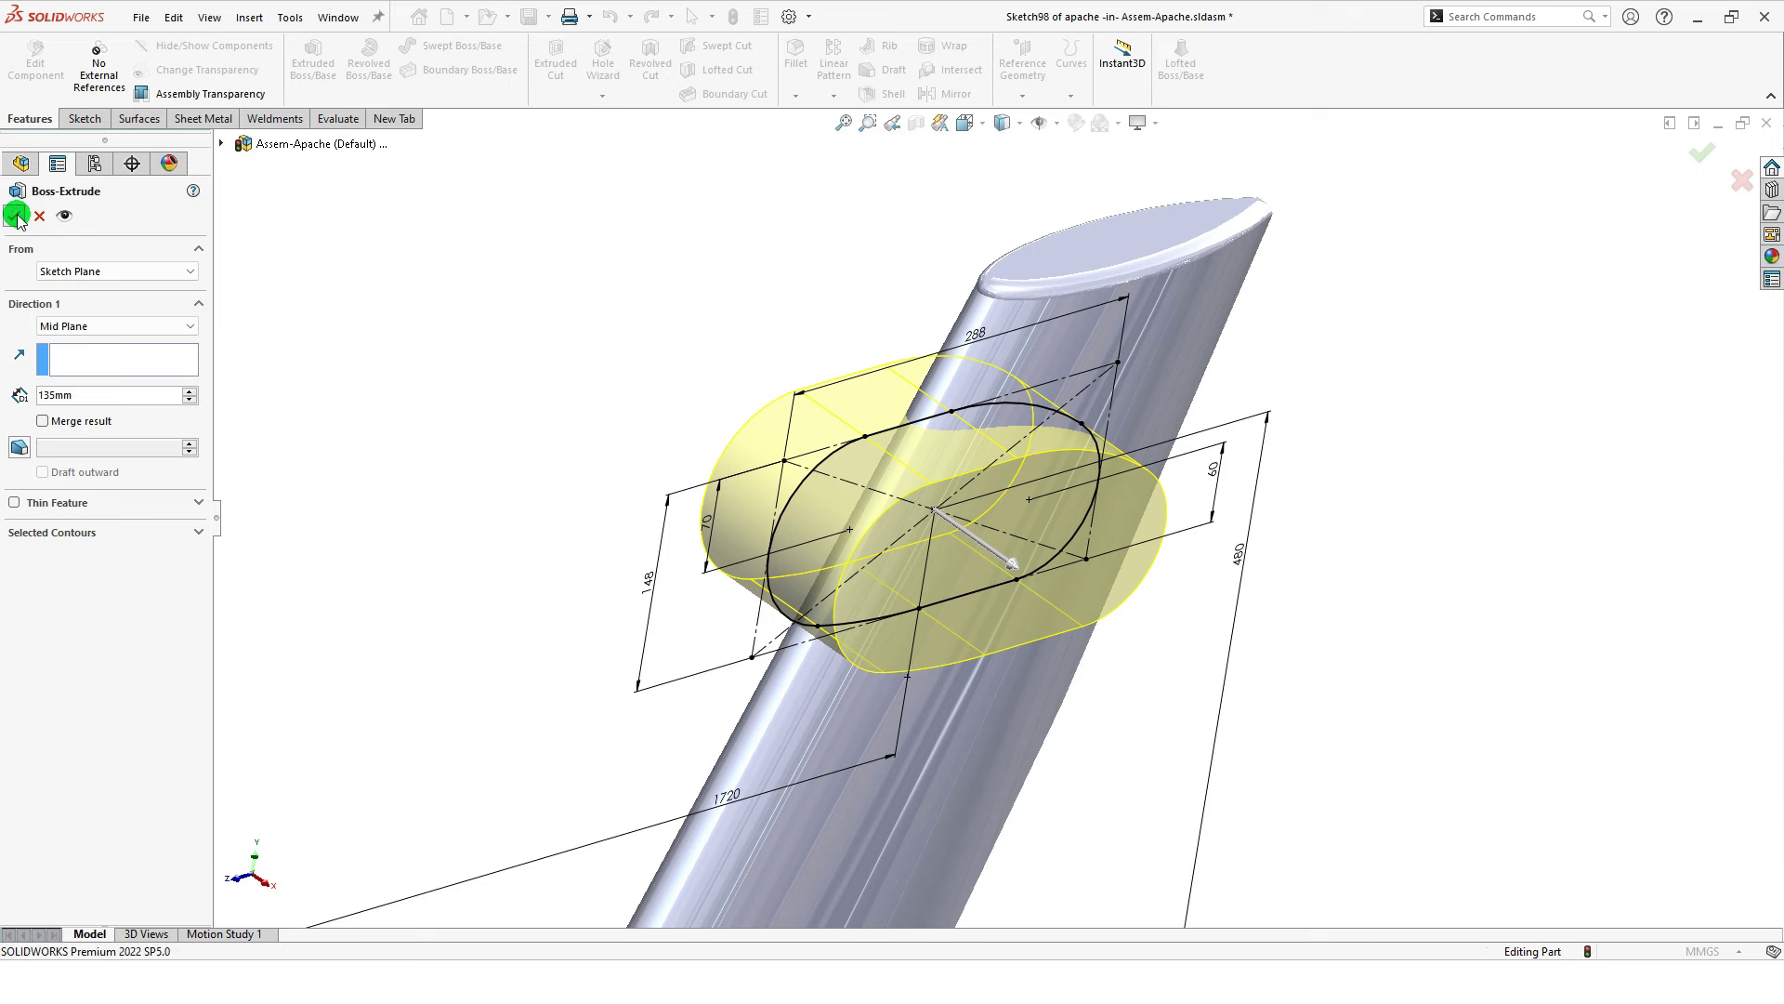
click(1004, 135)
click(1006, 150)
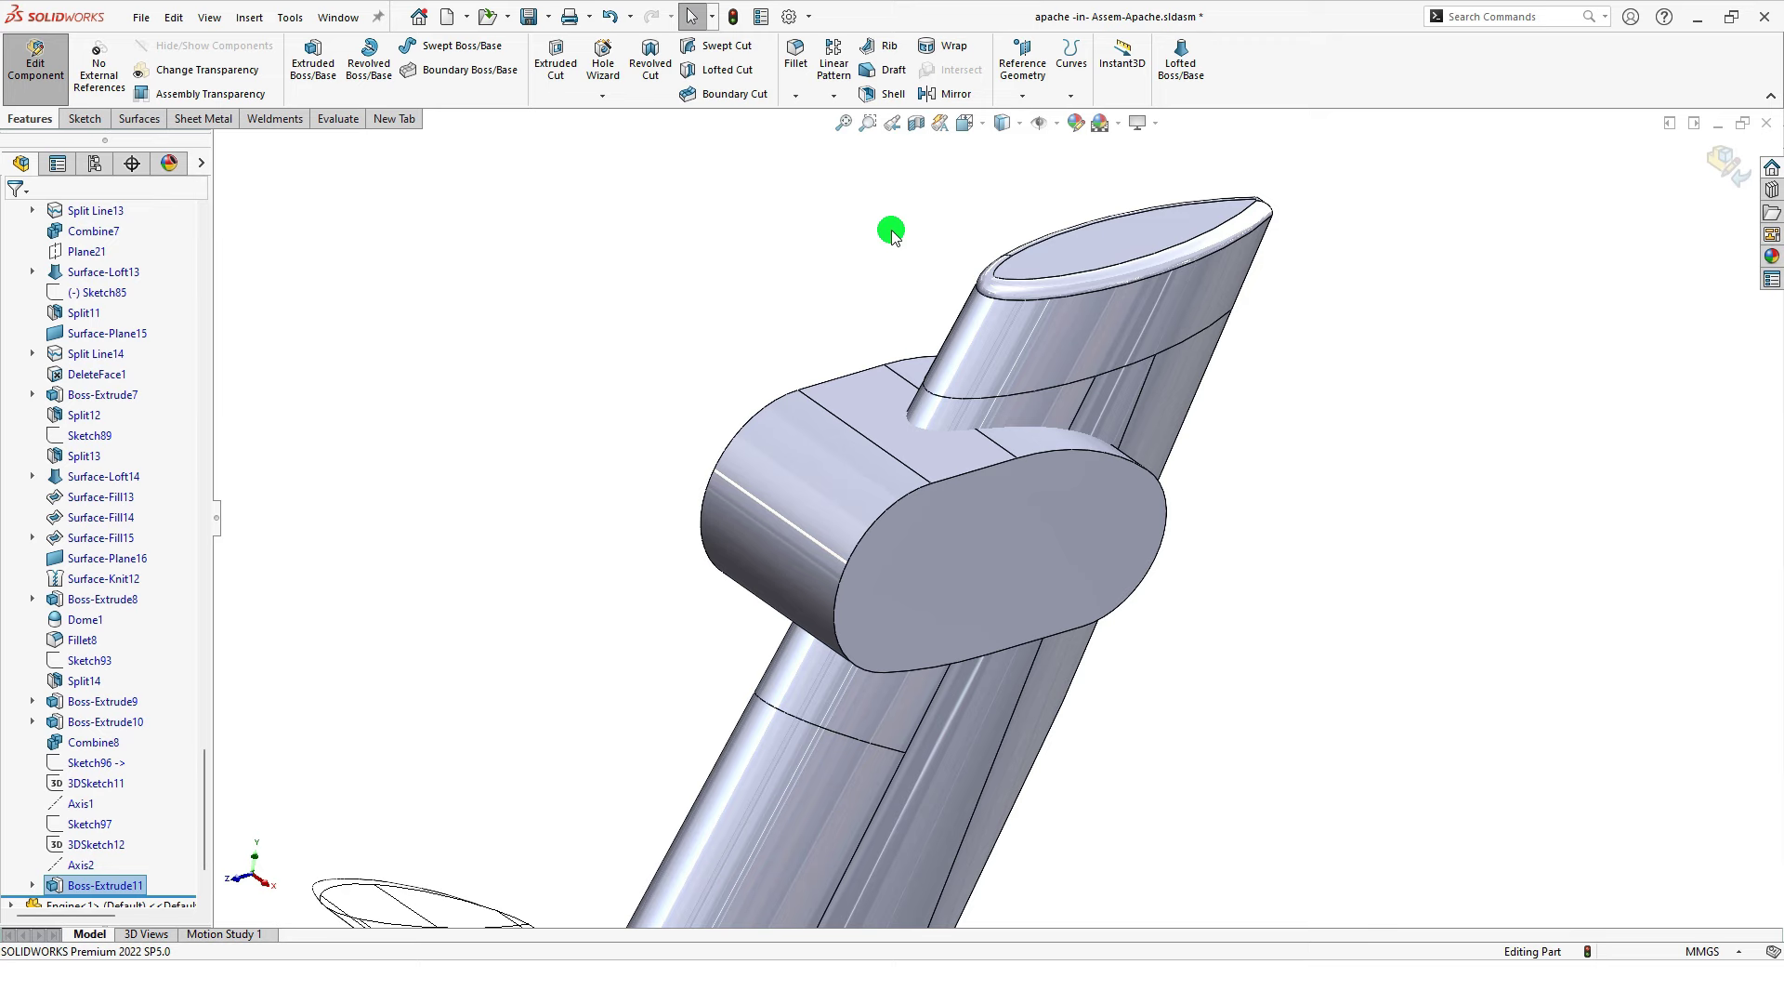
Step: Switch to Isometric view, save the assembly with Ctrl+S, and orbit toward a side view
shift+middle_drag(883, 215, 908, 367)
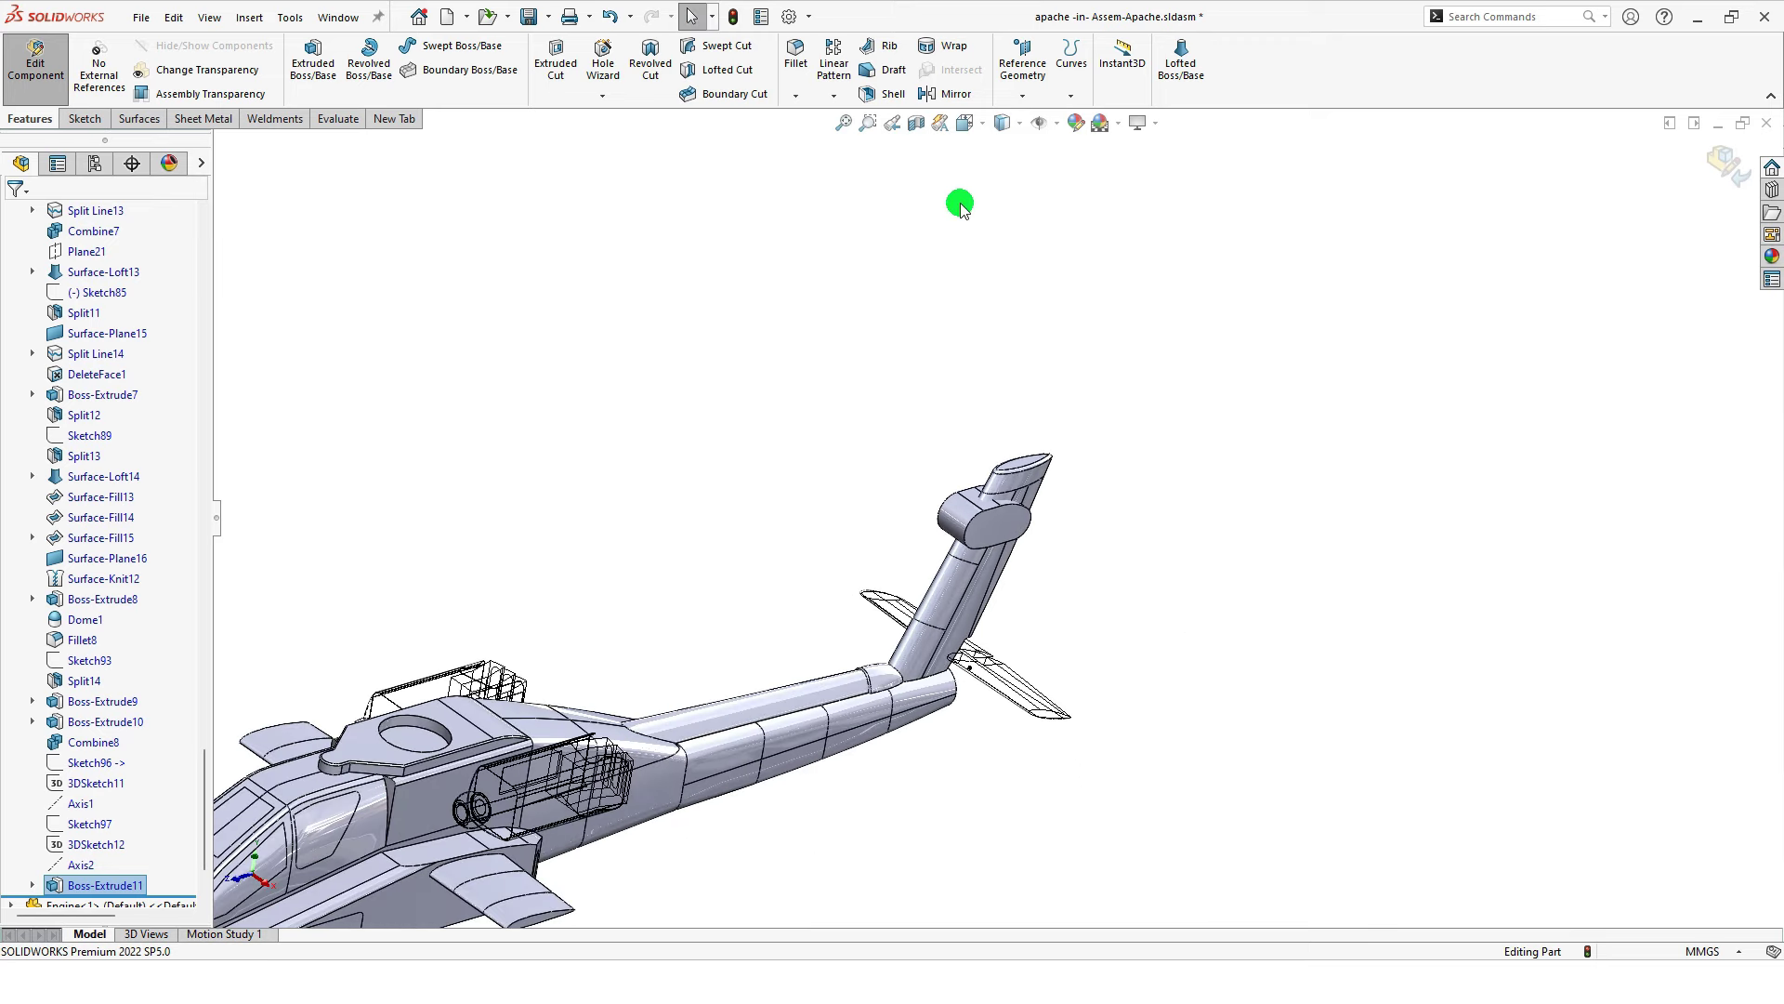
click(965, 123)
click(1055, 172)
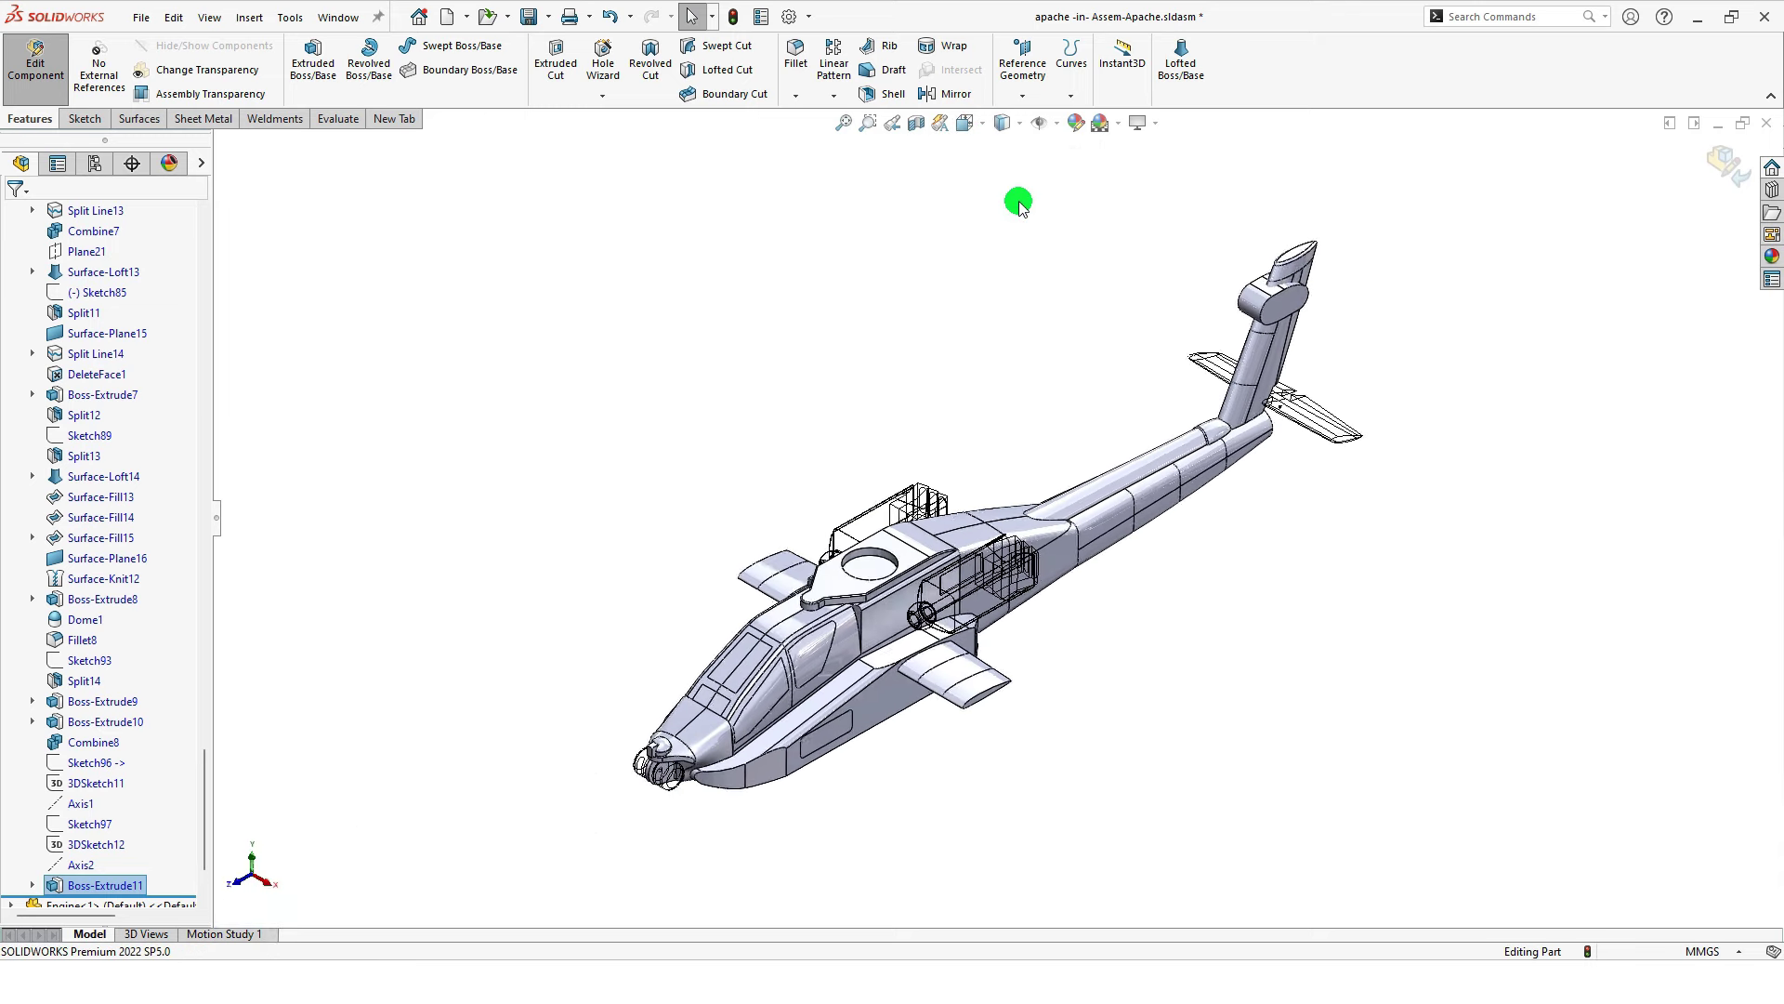
shift+middle_drag(1064, 573, 1141, 598)
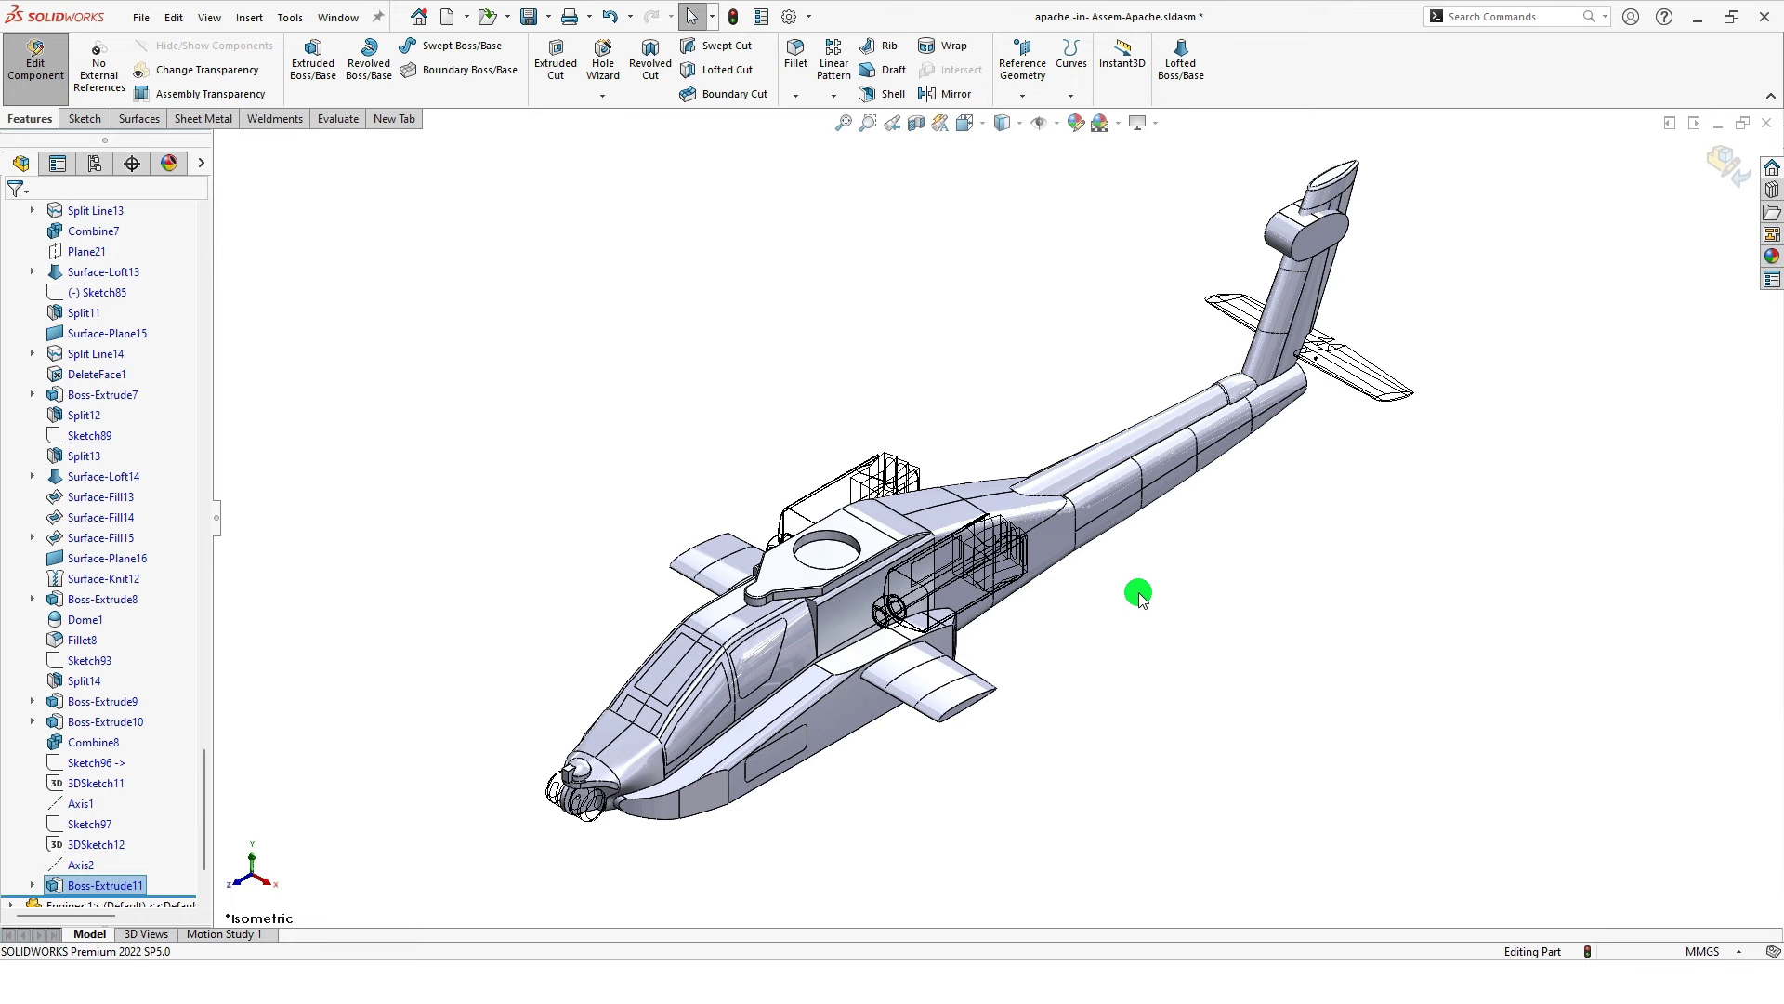
key(ctrl+s)
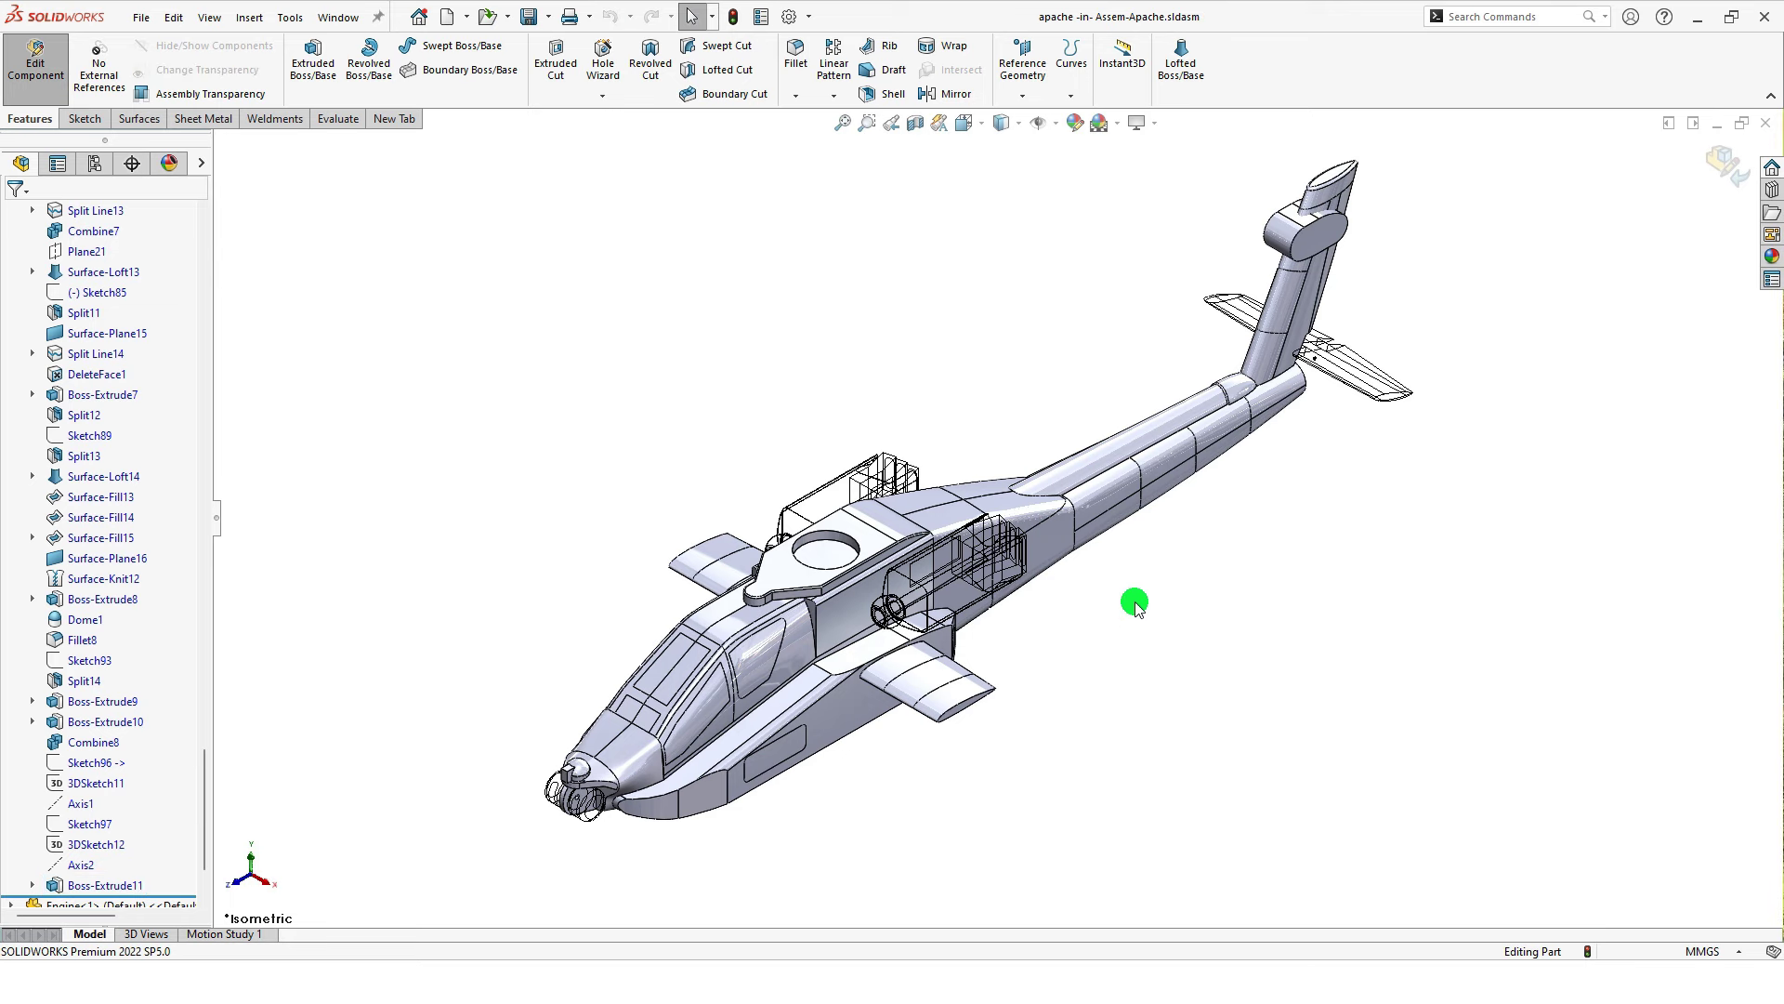
mouse_move(1134, 602)
middle_down()
mouse_move(1143, 538)
mouse_move(1124, 494)
mouse_move(992, 493)
middle_up()
scroll(1426, 398, down, 3)
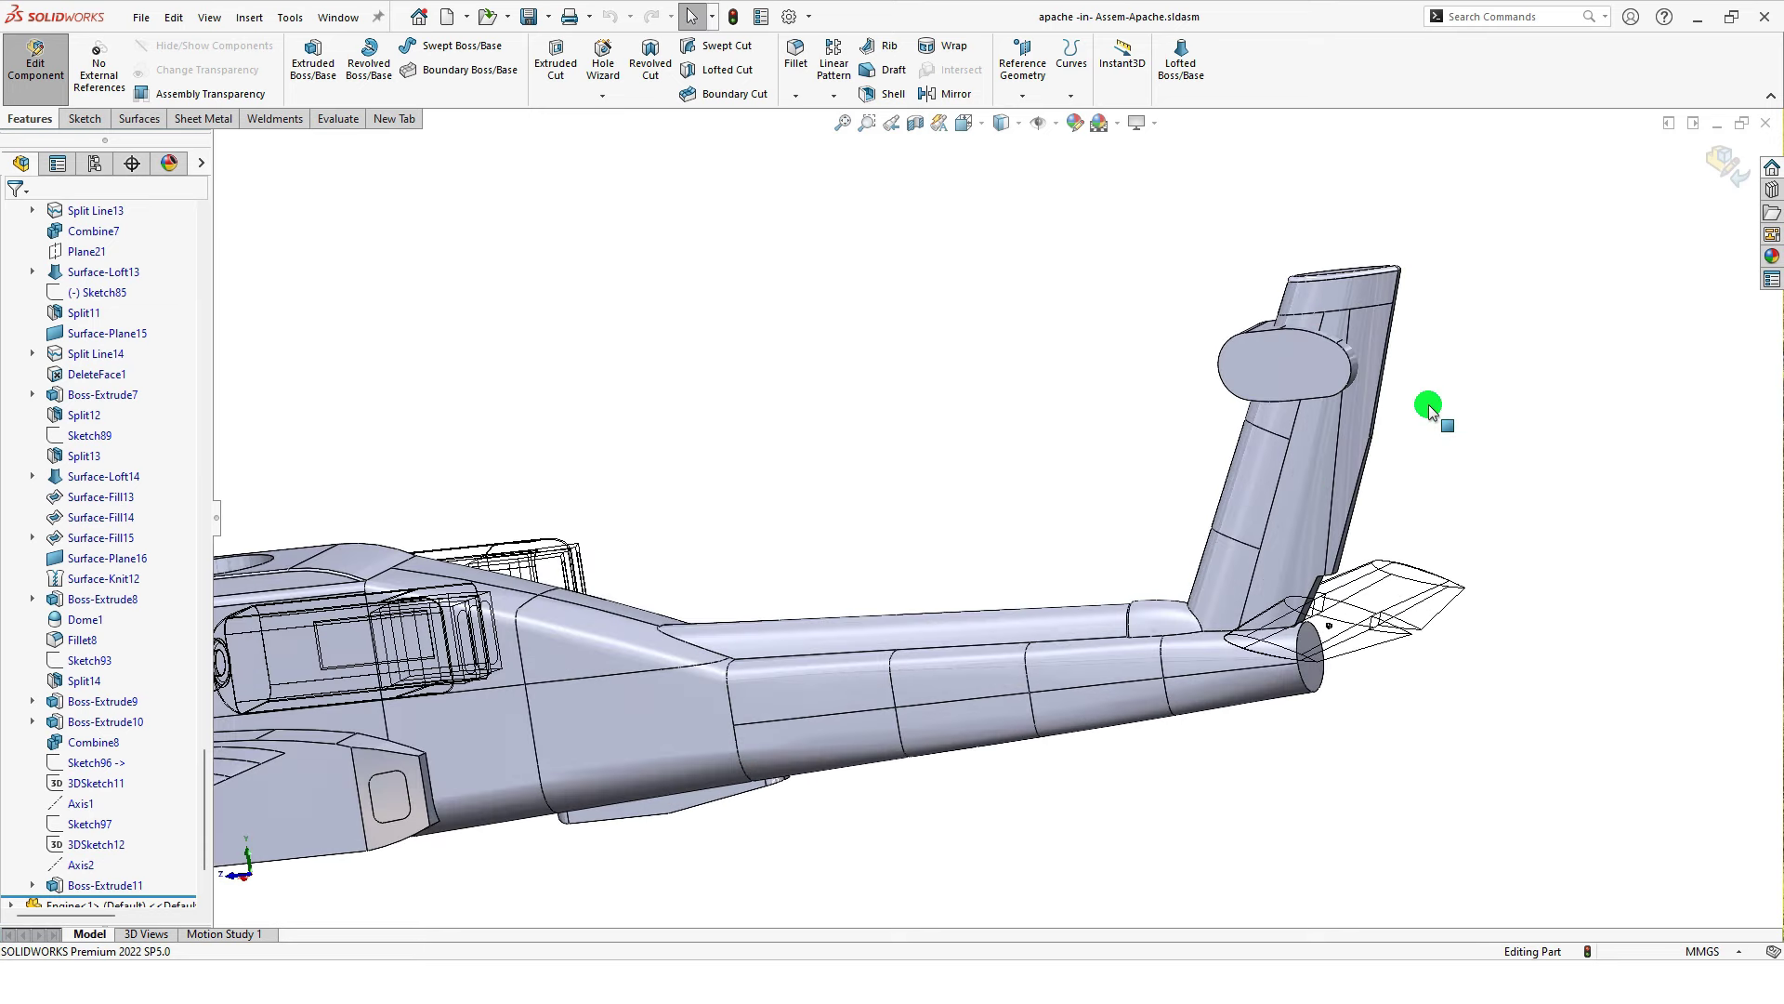
scroll(1392, 359, down, 2)
Step: Start a new sketch on the boss's flat end face, viewed from the side
click(1171, 365)
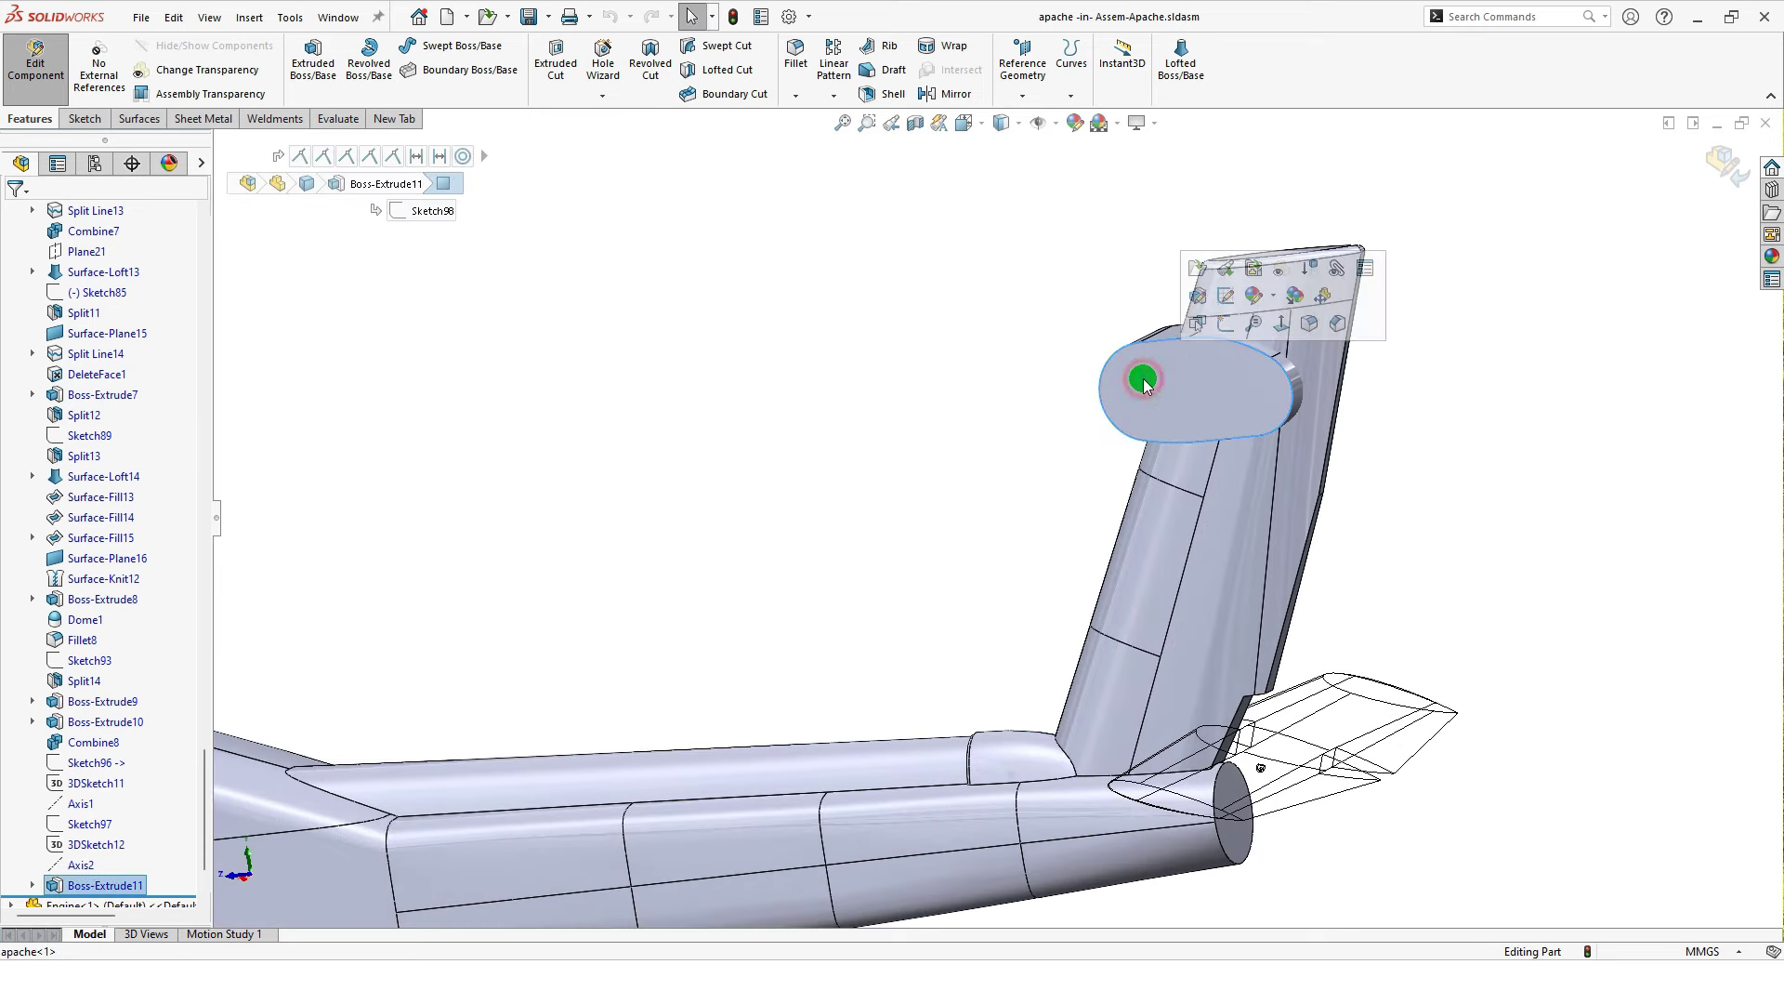
click(1222, 325)
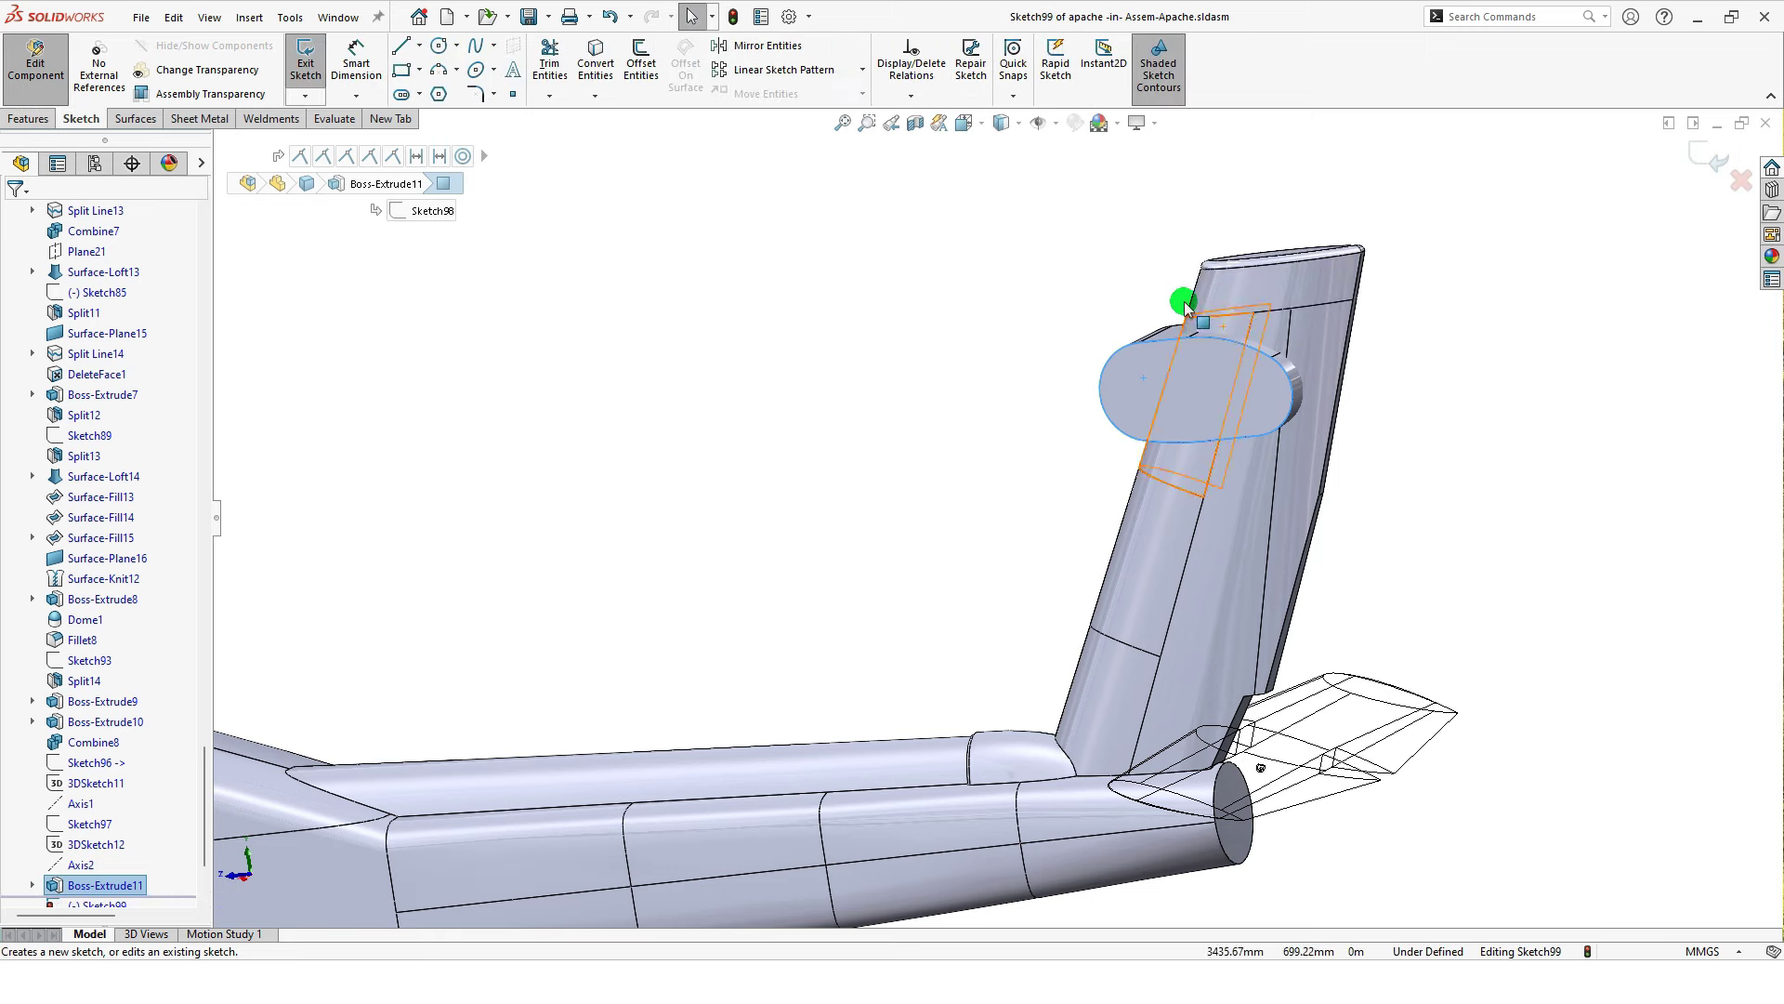
click(969, 123)
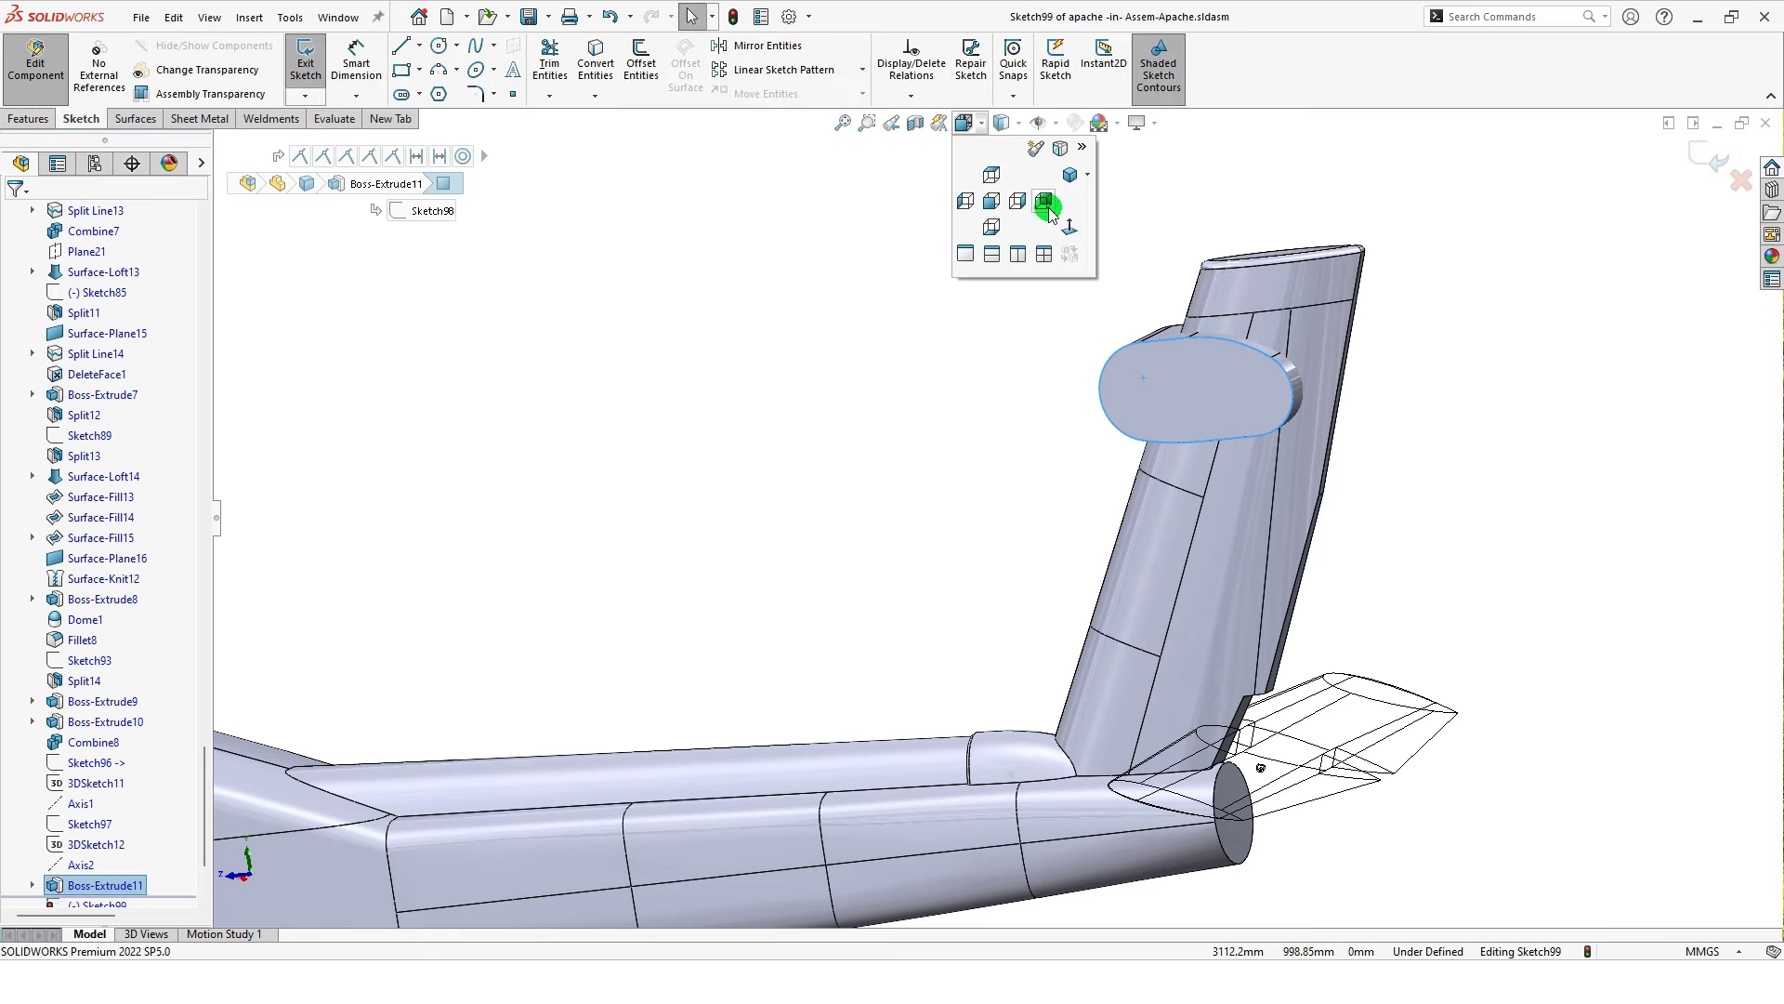
click(1043, 201)
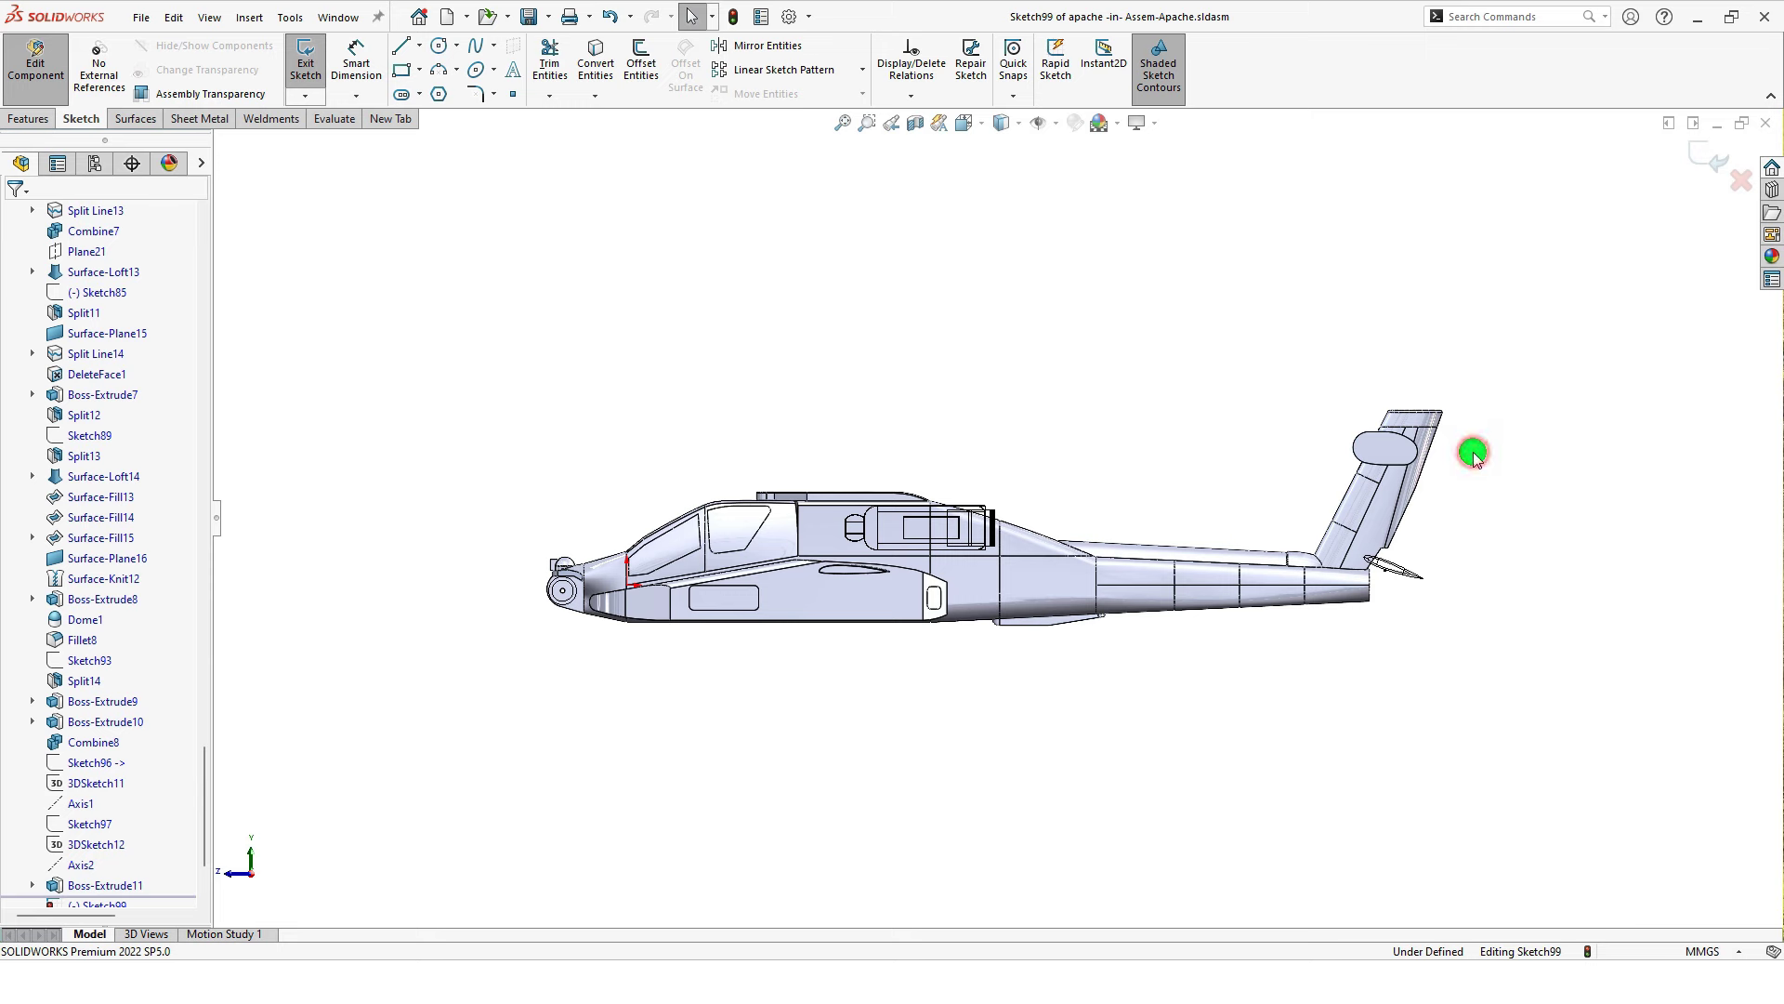
scroll(1449, 460, down, 2)
scroll(1292, 446, down, 2)
scroll(1152, 435, down, 3)
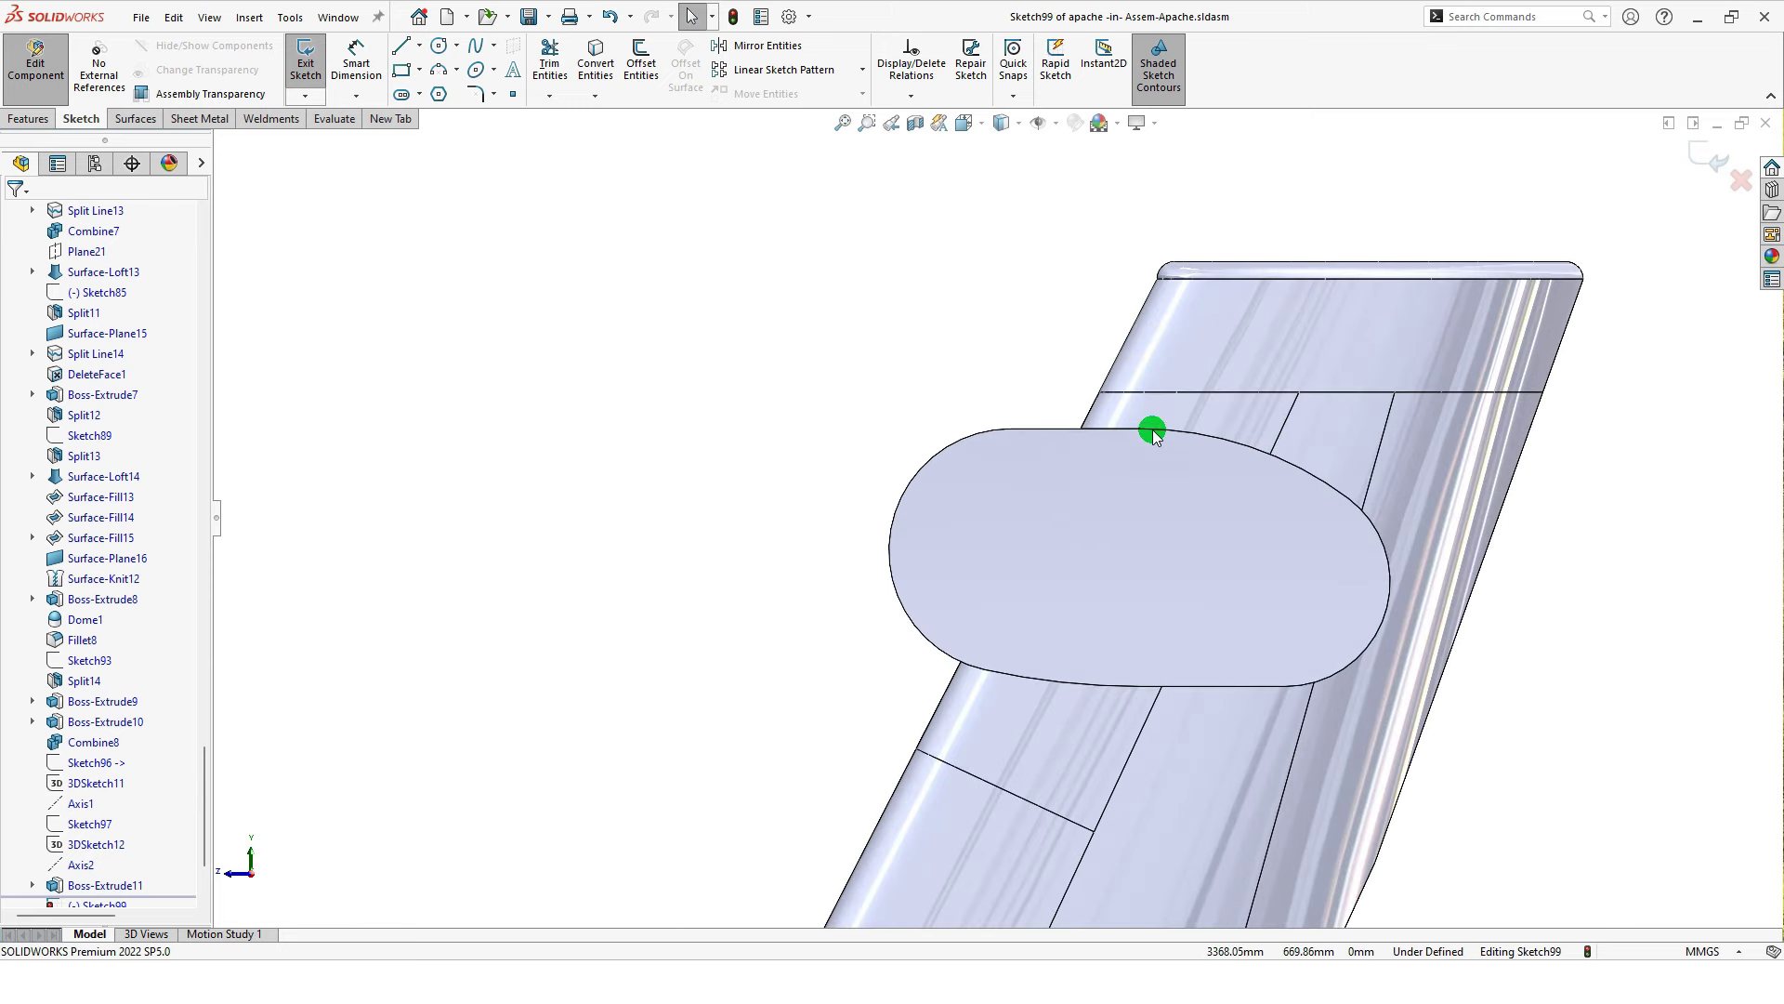
Step: Draw a horizontal centerline from the slot's left end to its centre point
key(s)
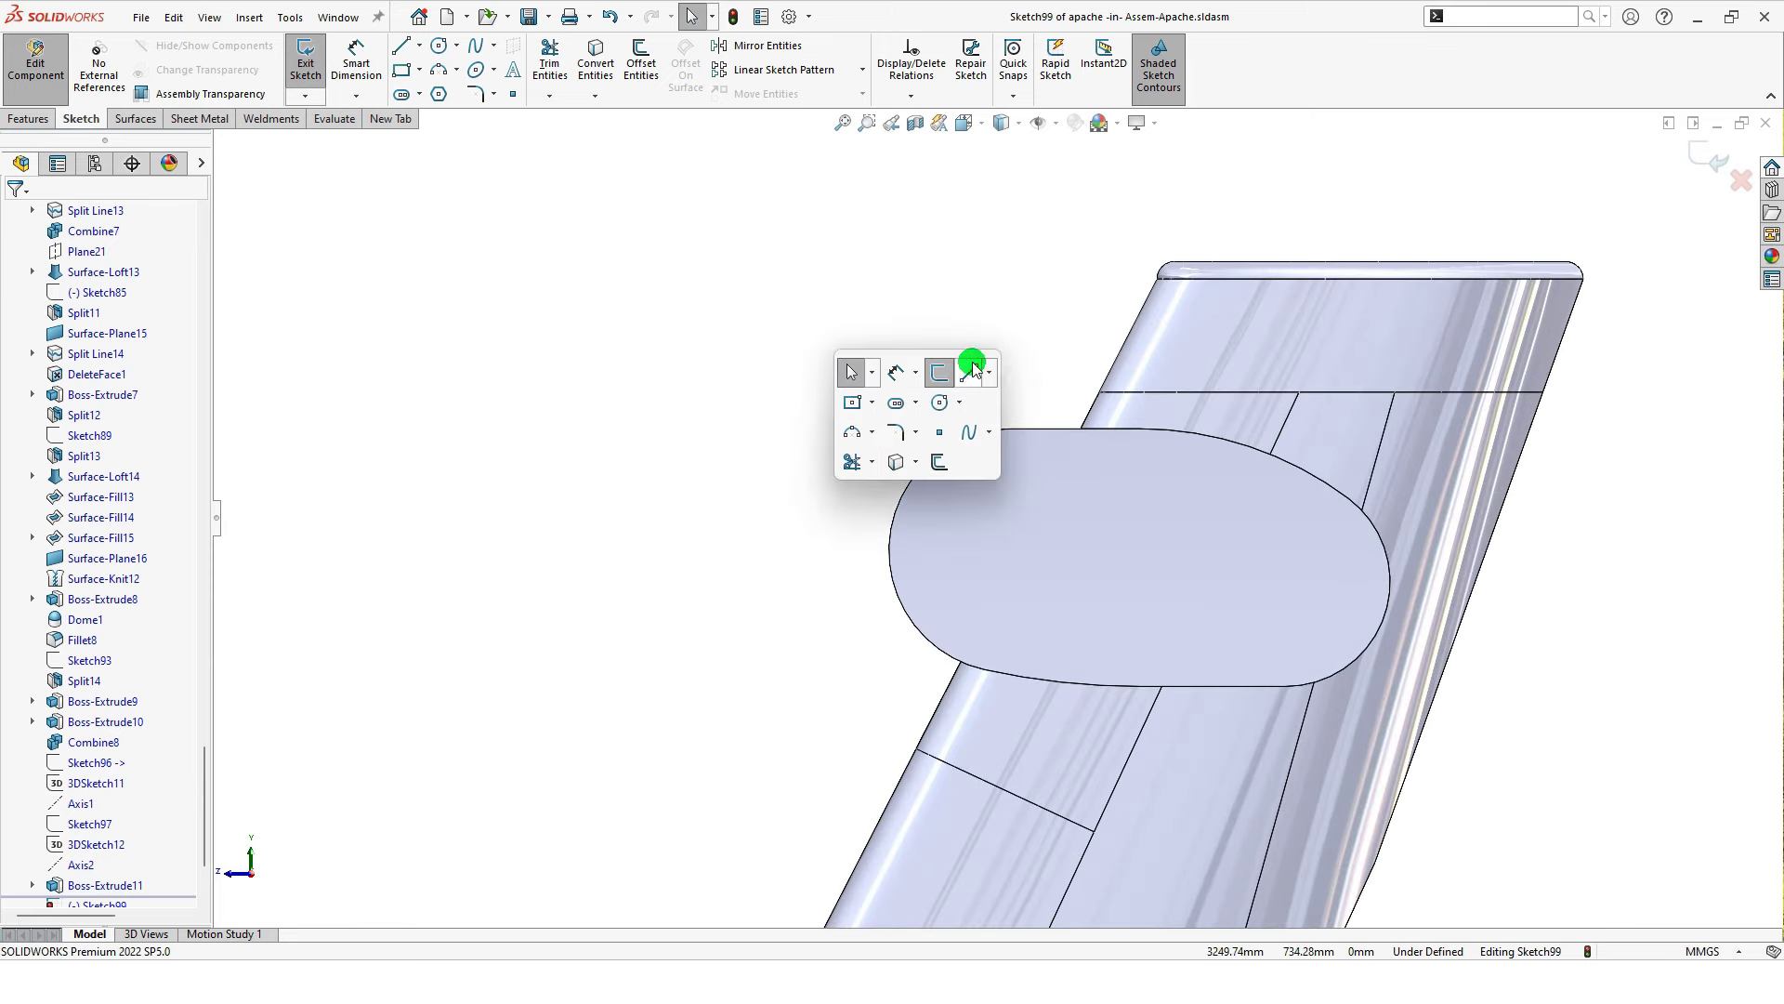
click(992, 373)
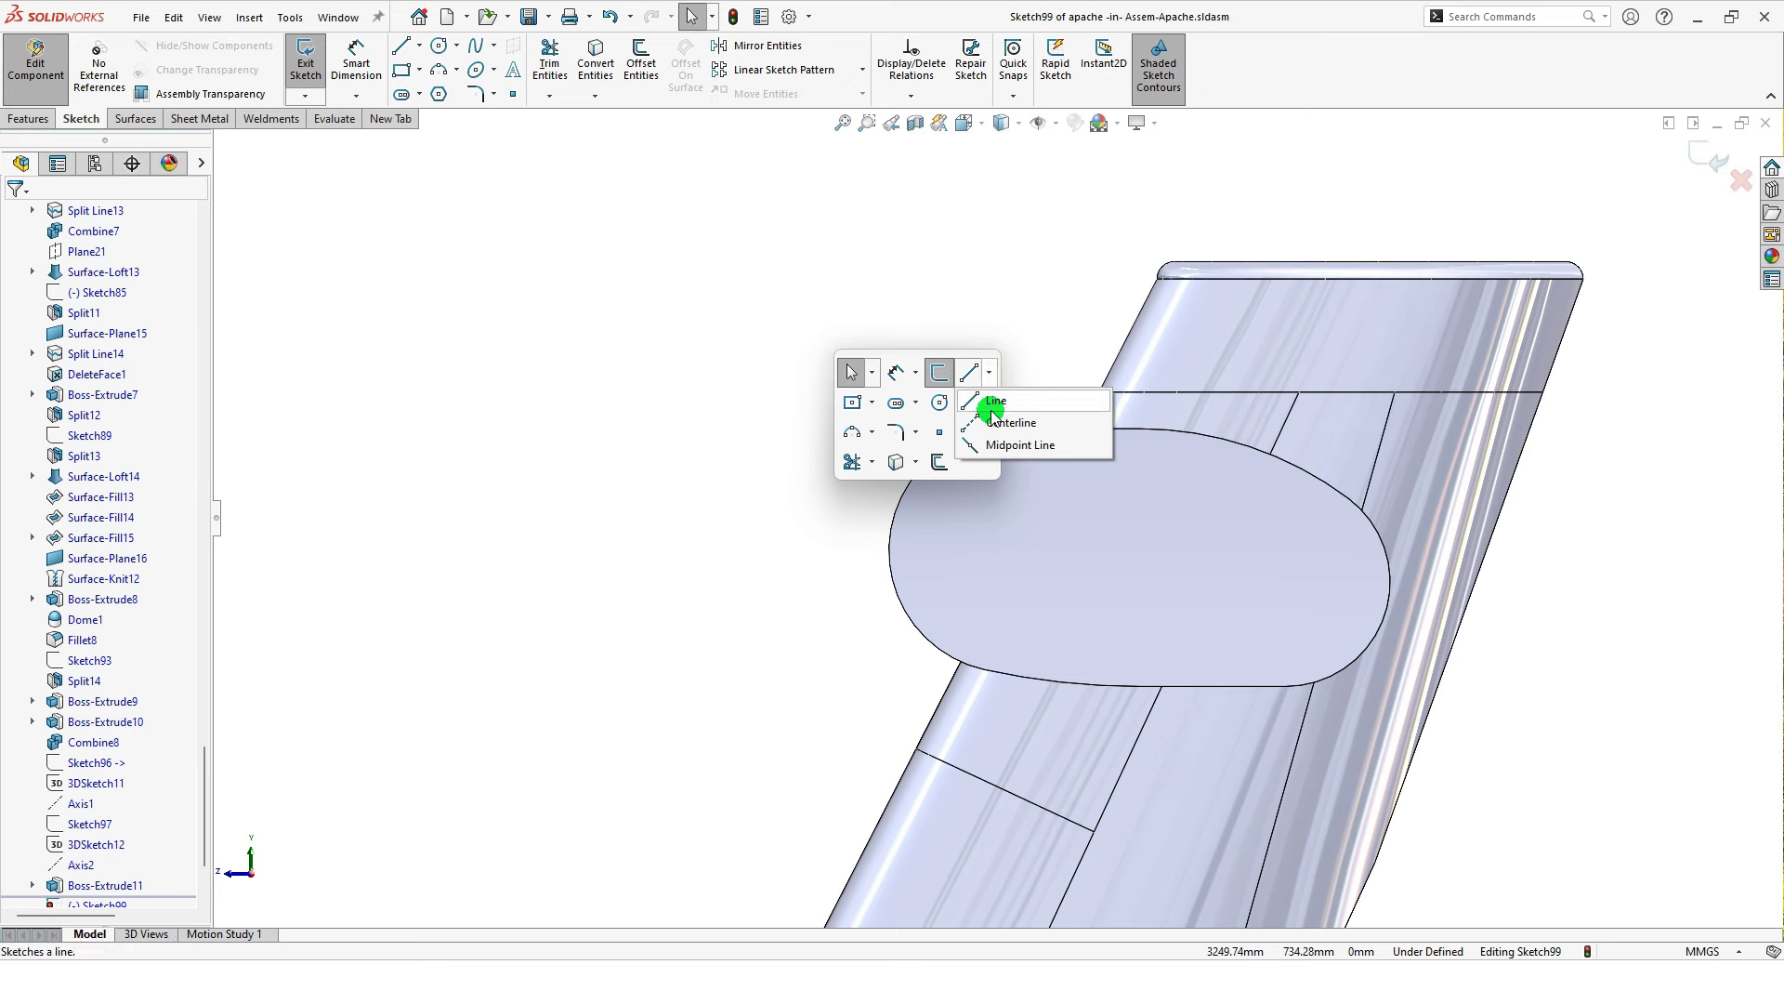
click(1046, 426)
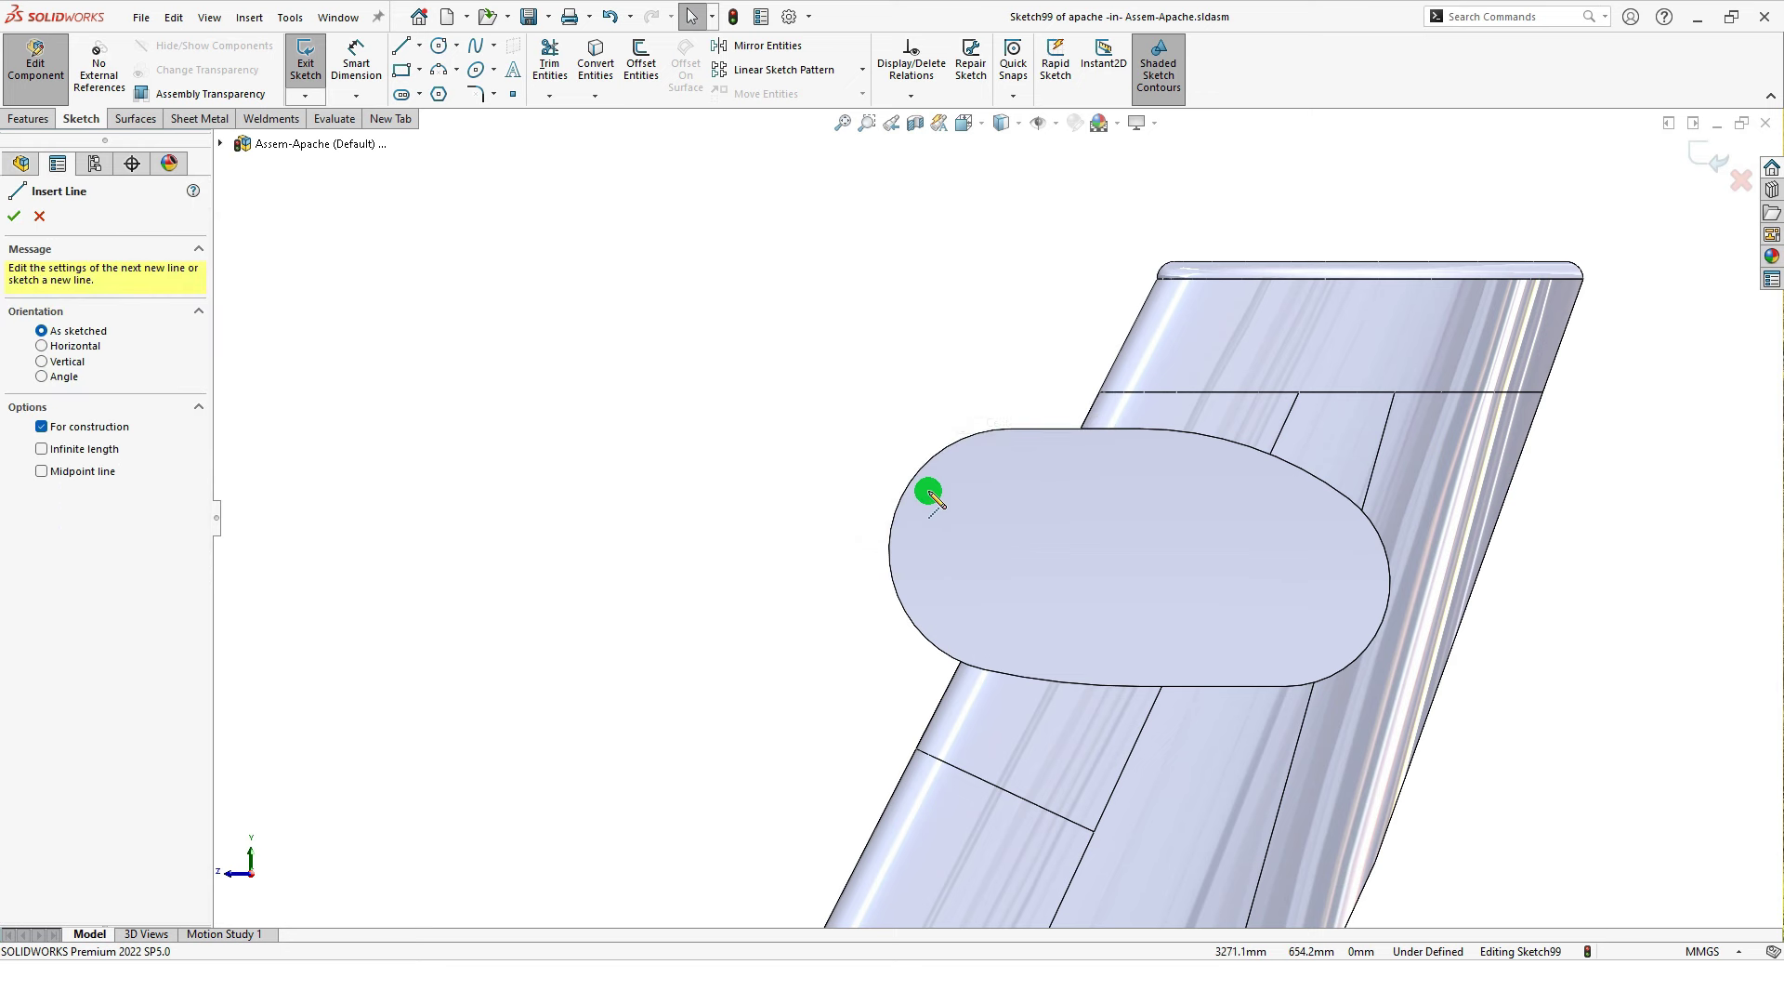
click(890, 528)
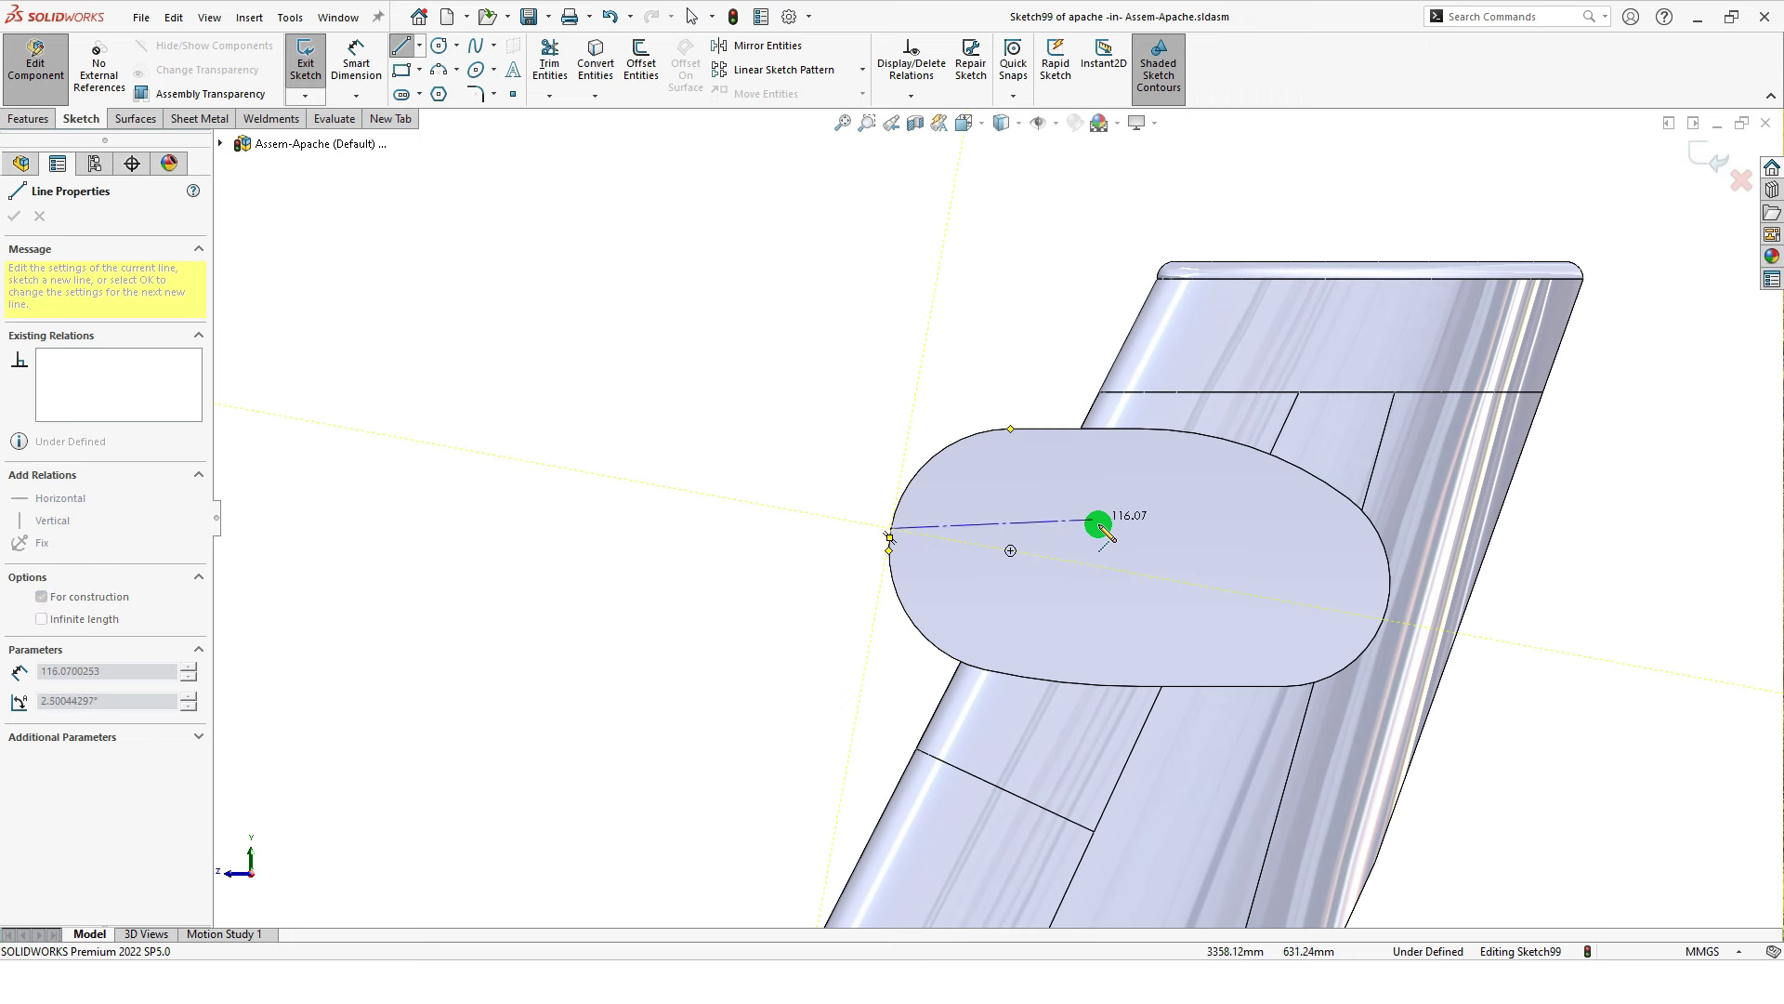
click(1104, 528)
key(Escape)
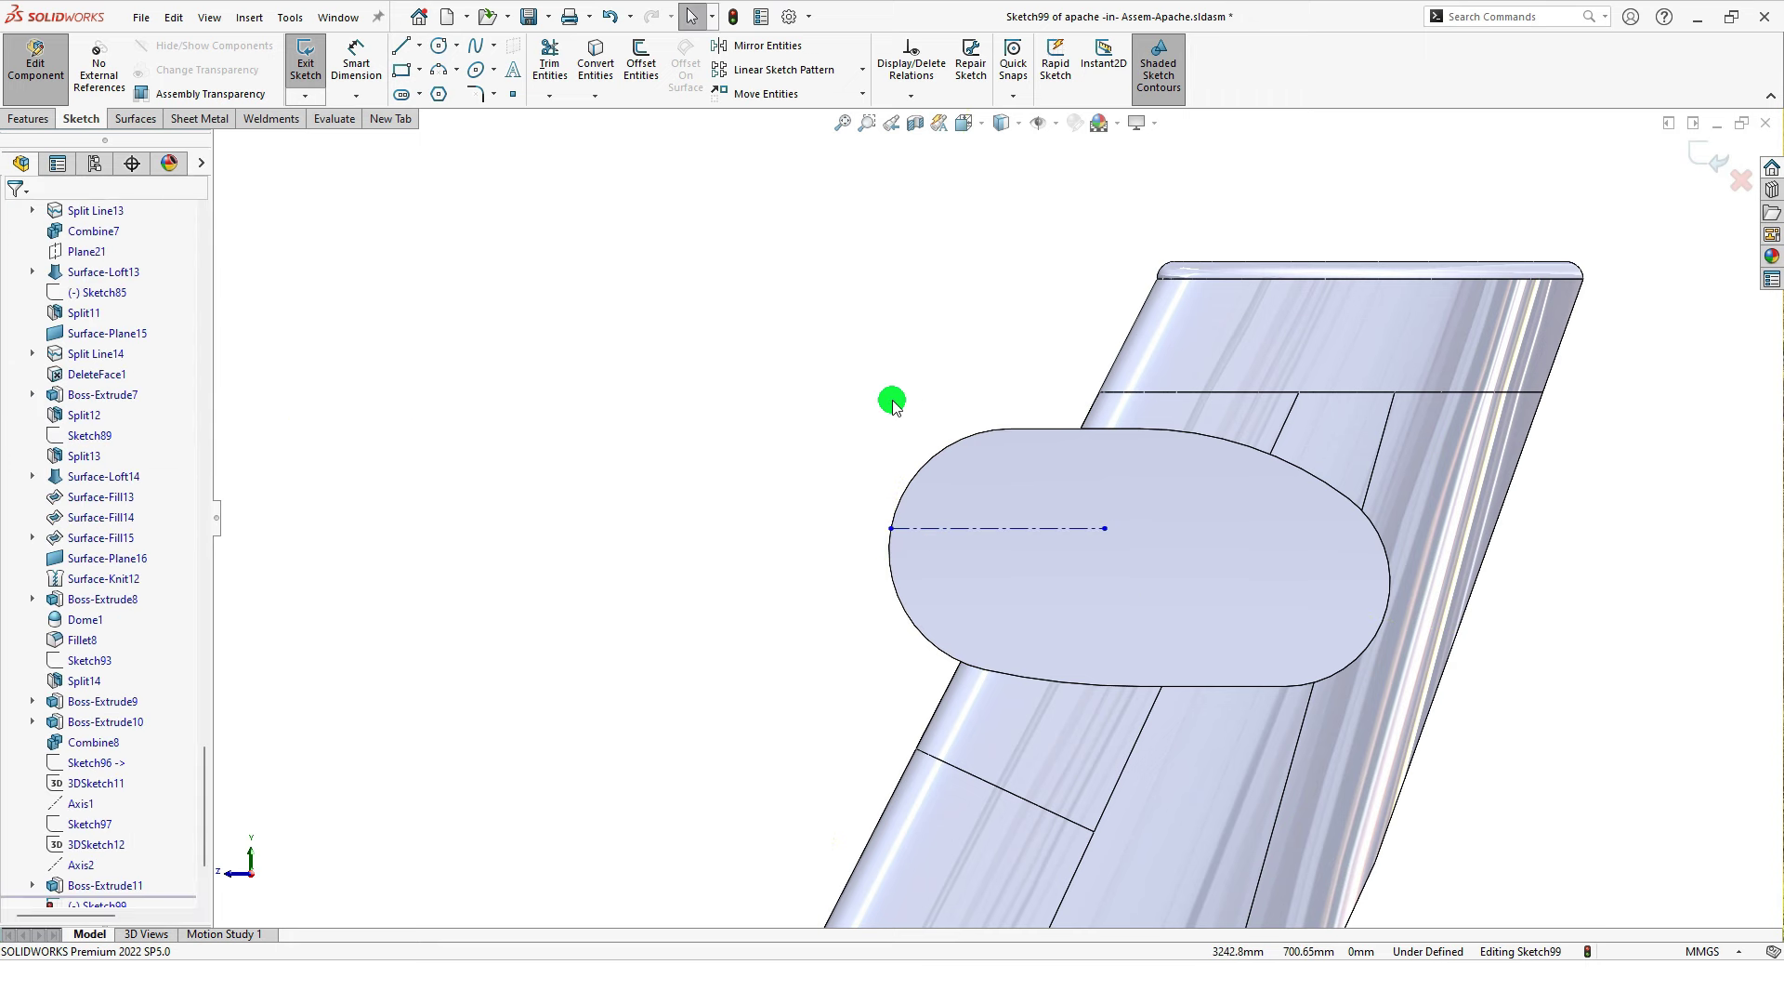
Step: Dimension the centerline 70 below the slot's top straight edge
key(s)
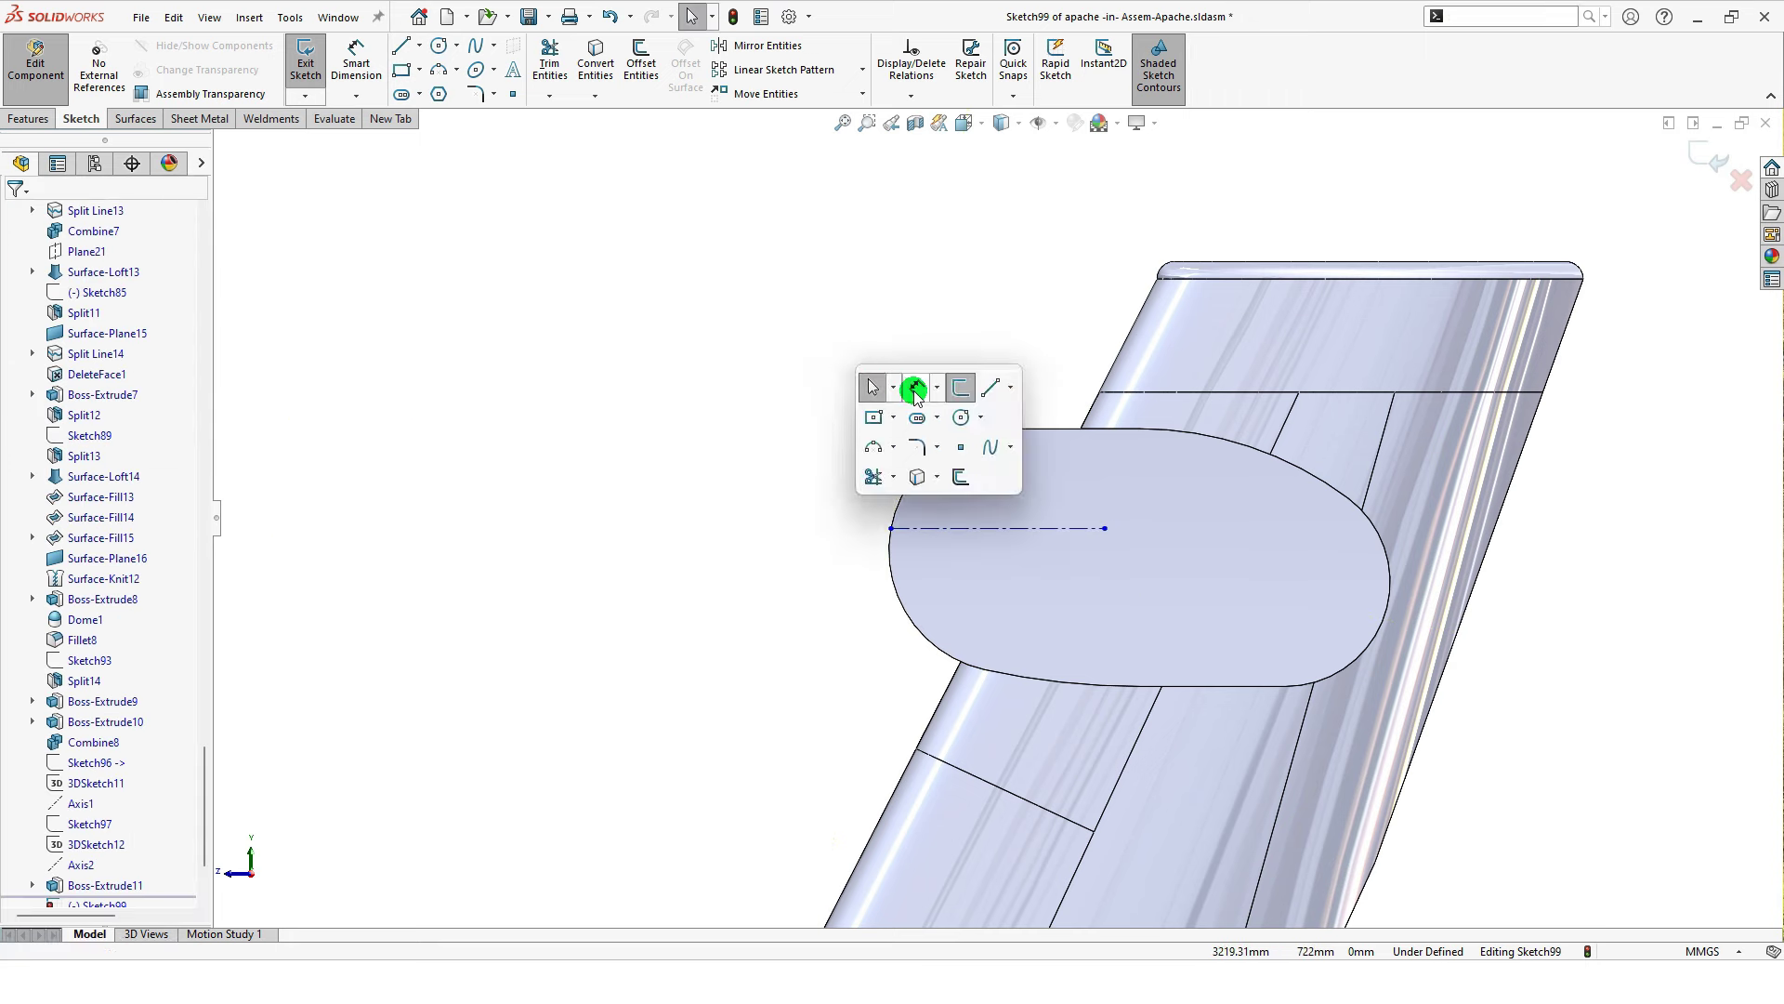
click(915, 390)
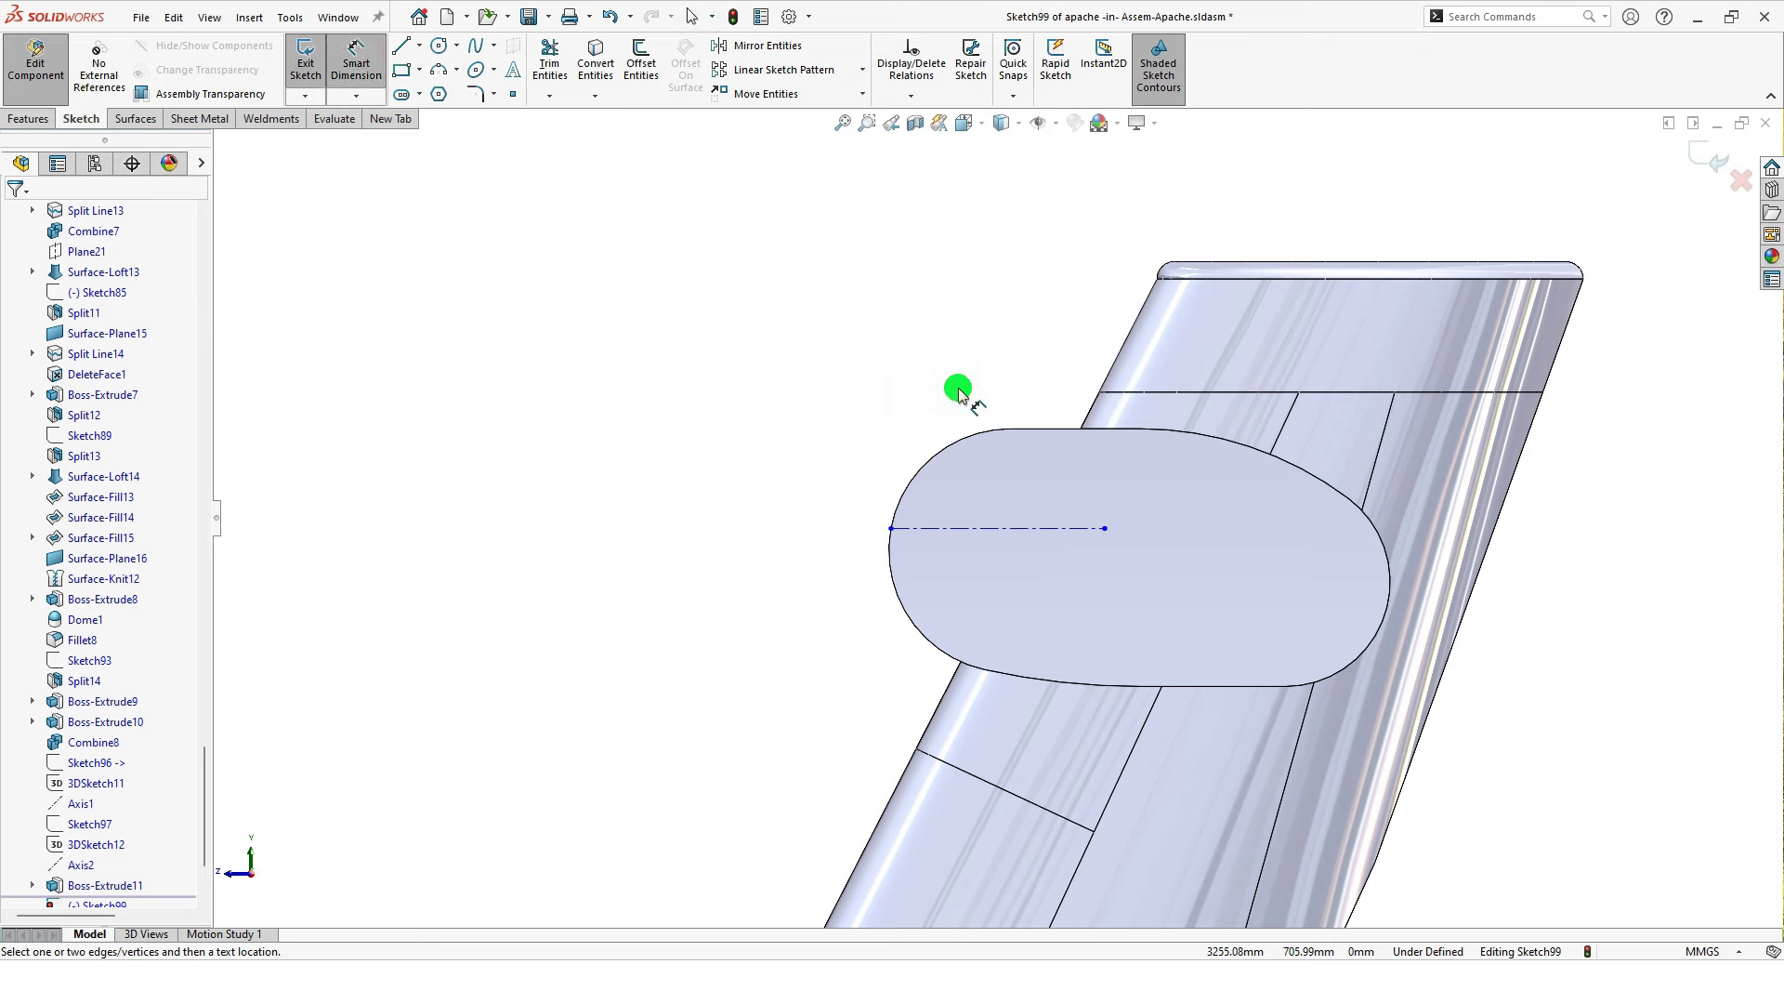
click(1027, 429)
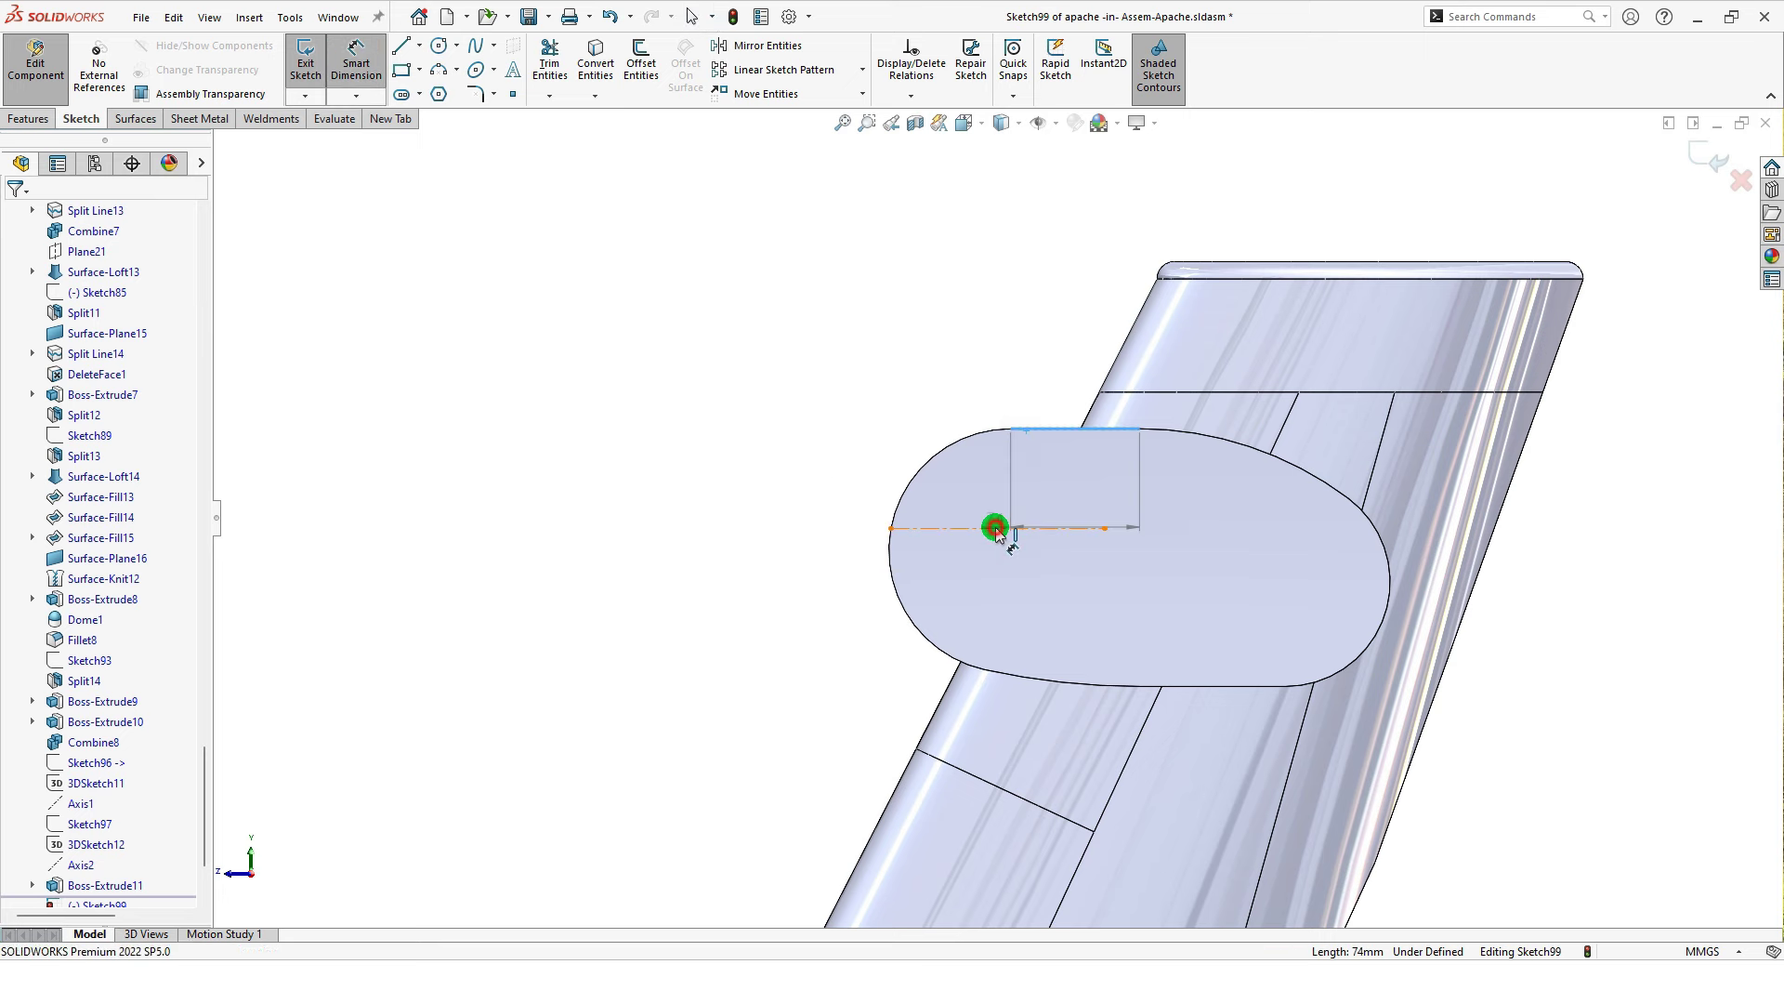
click(995, 529)
click(599, 480)
text(70)
key(Return)
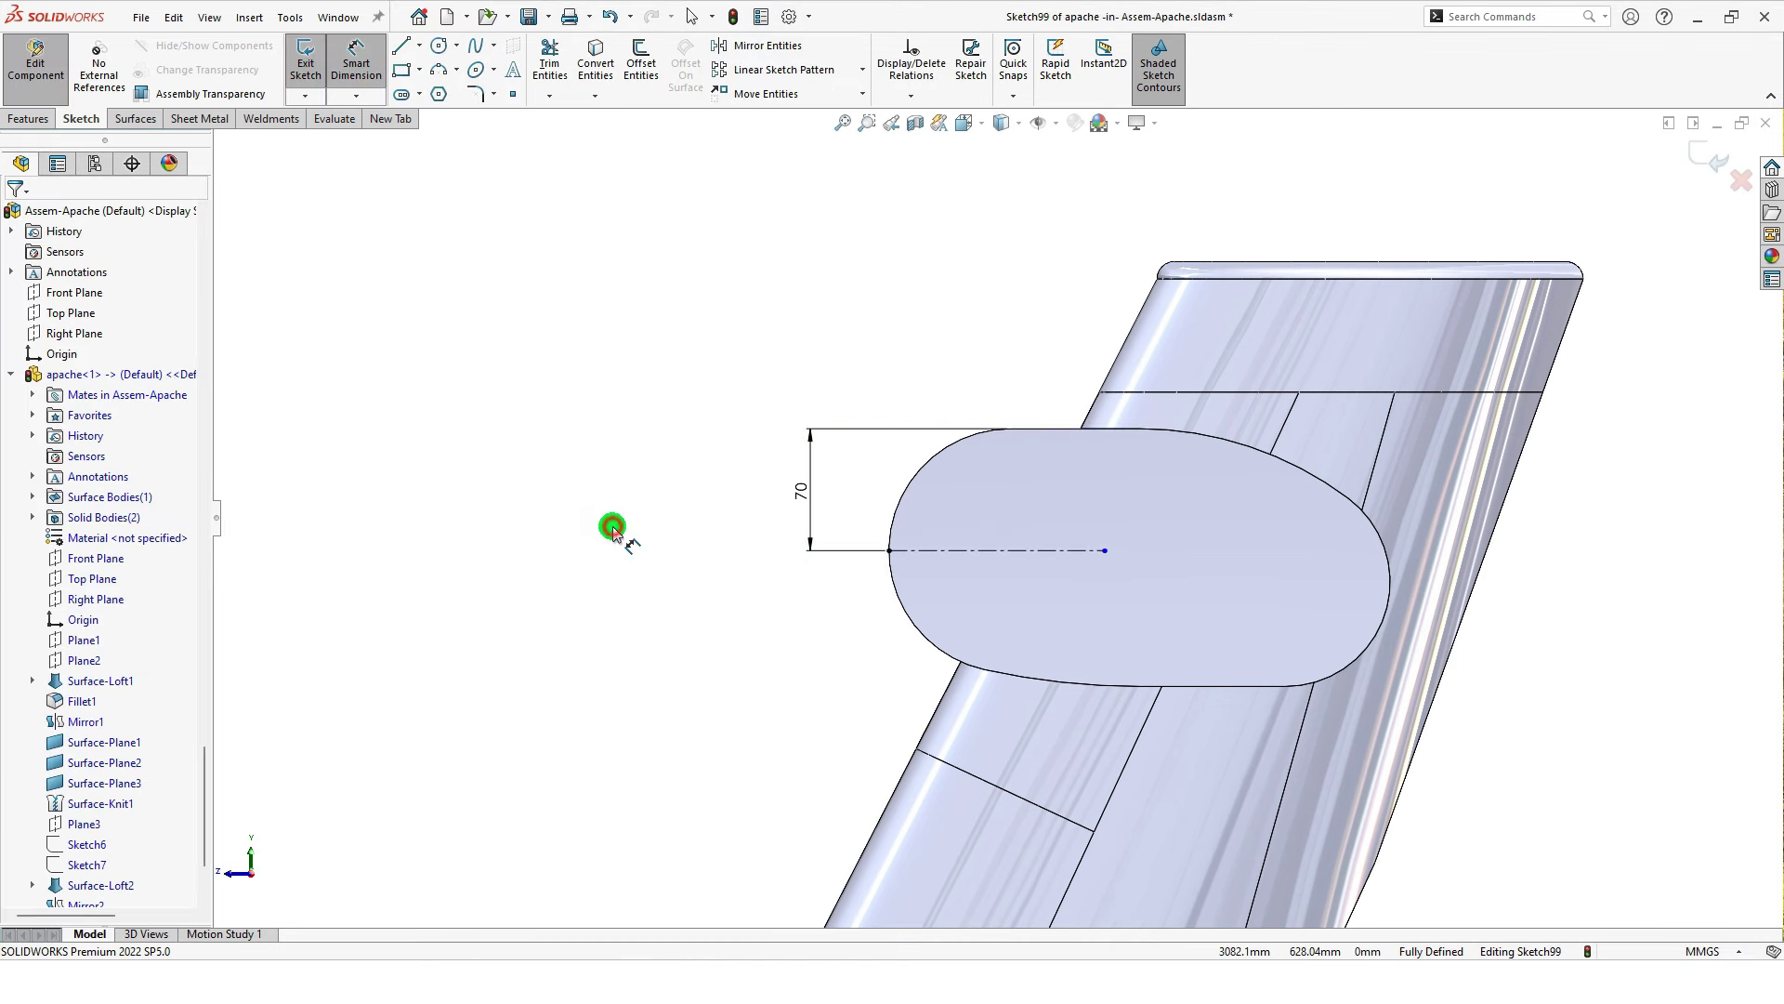
Step: Draw a circle centred on the centerline's end and give it a Ø50 diameter
key(s)
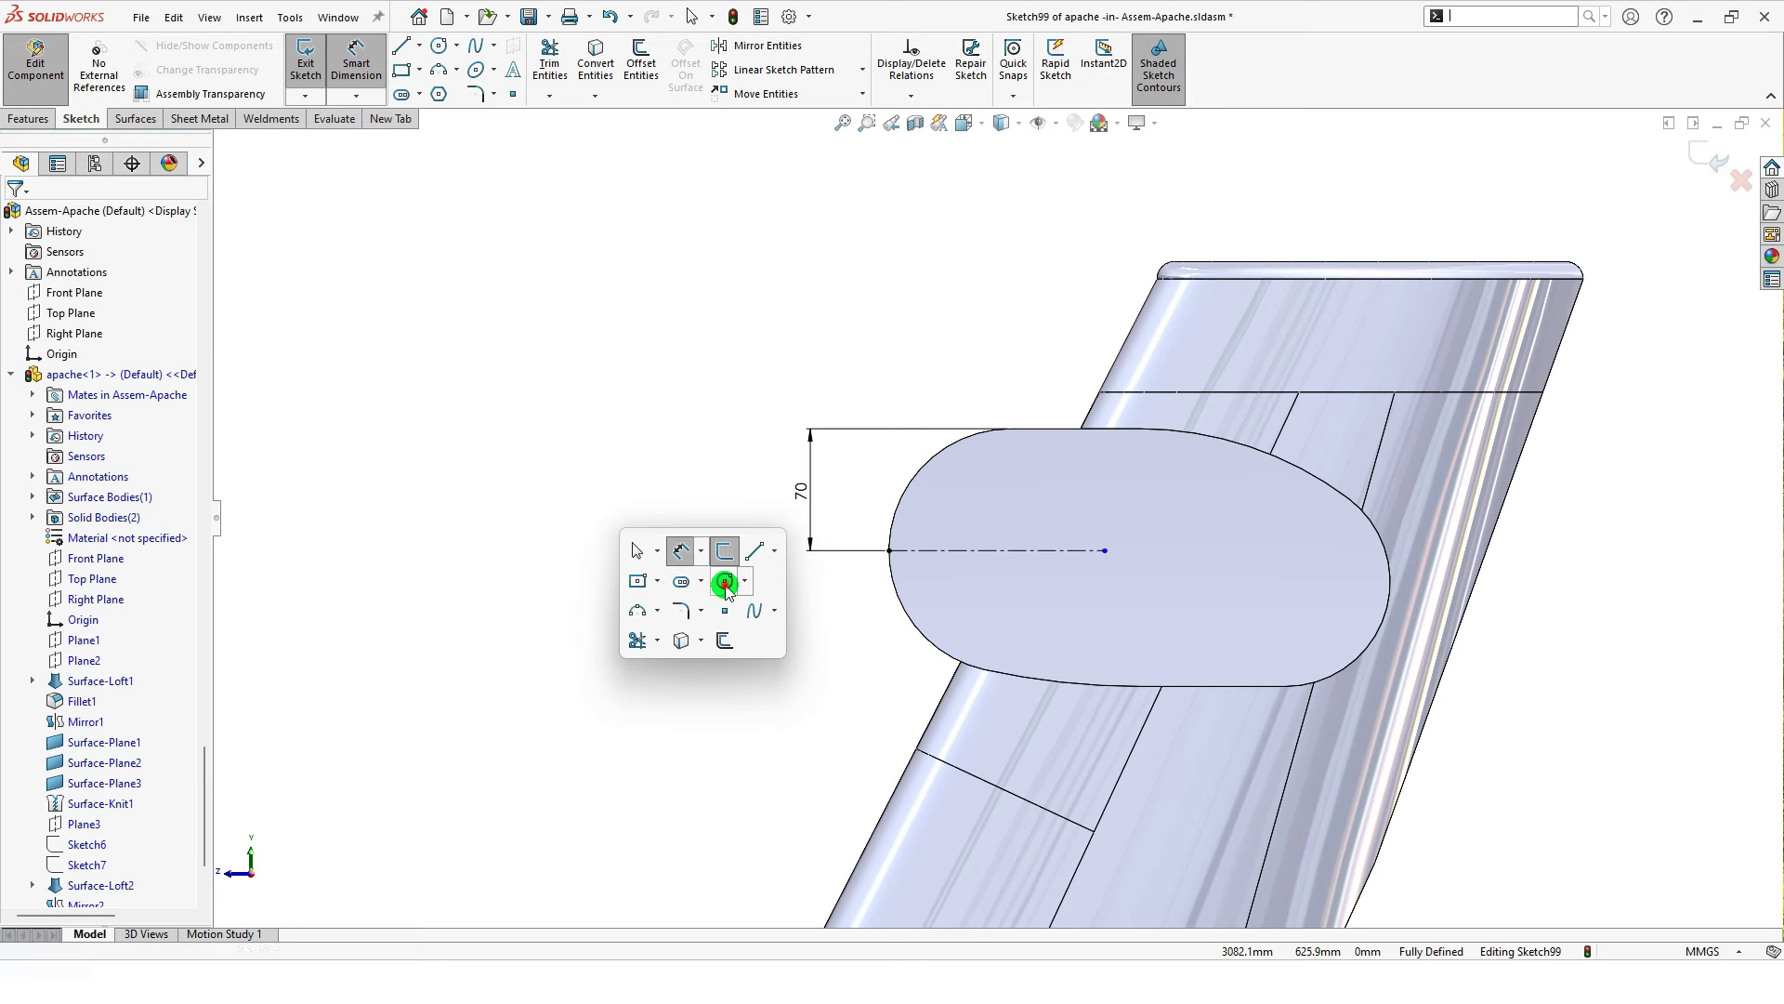
click(726, 583)
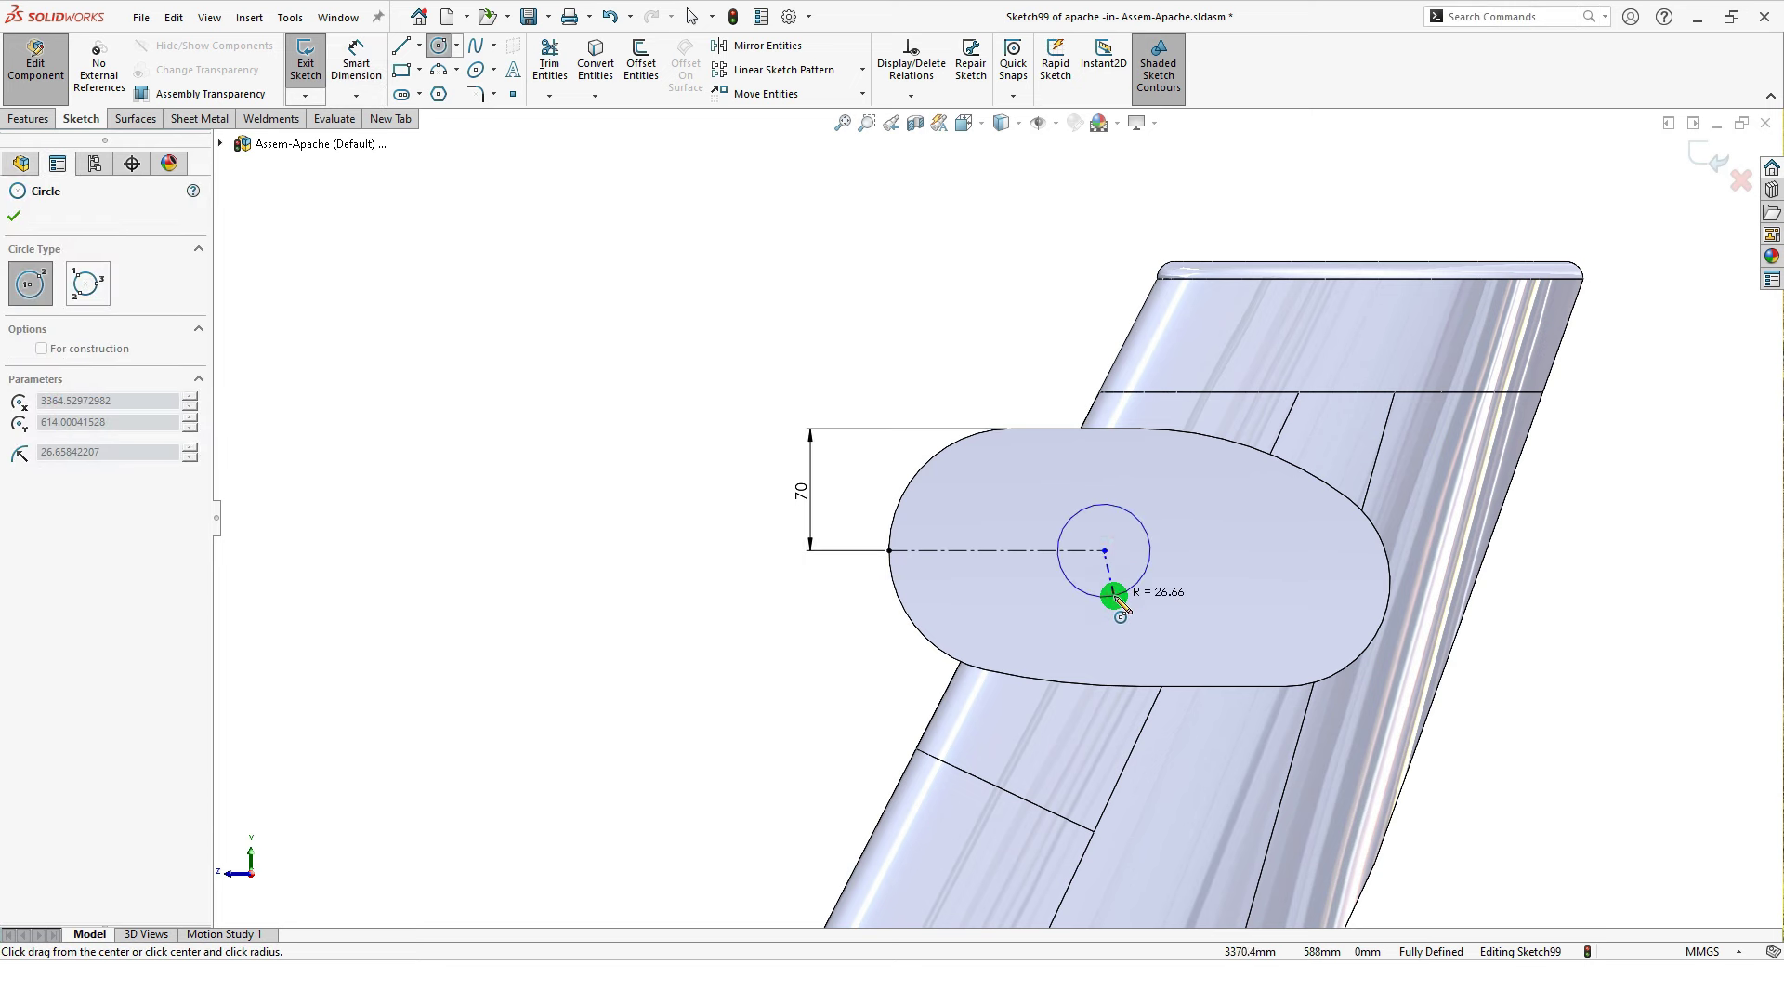
drag(1104, 552, 1115, 598)
key(Escape)
key(s)
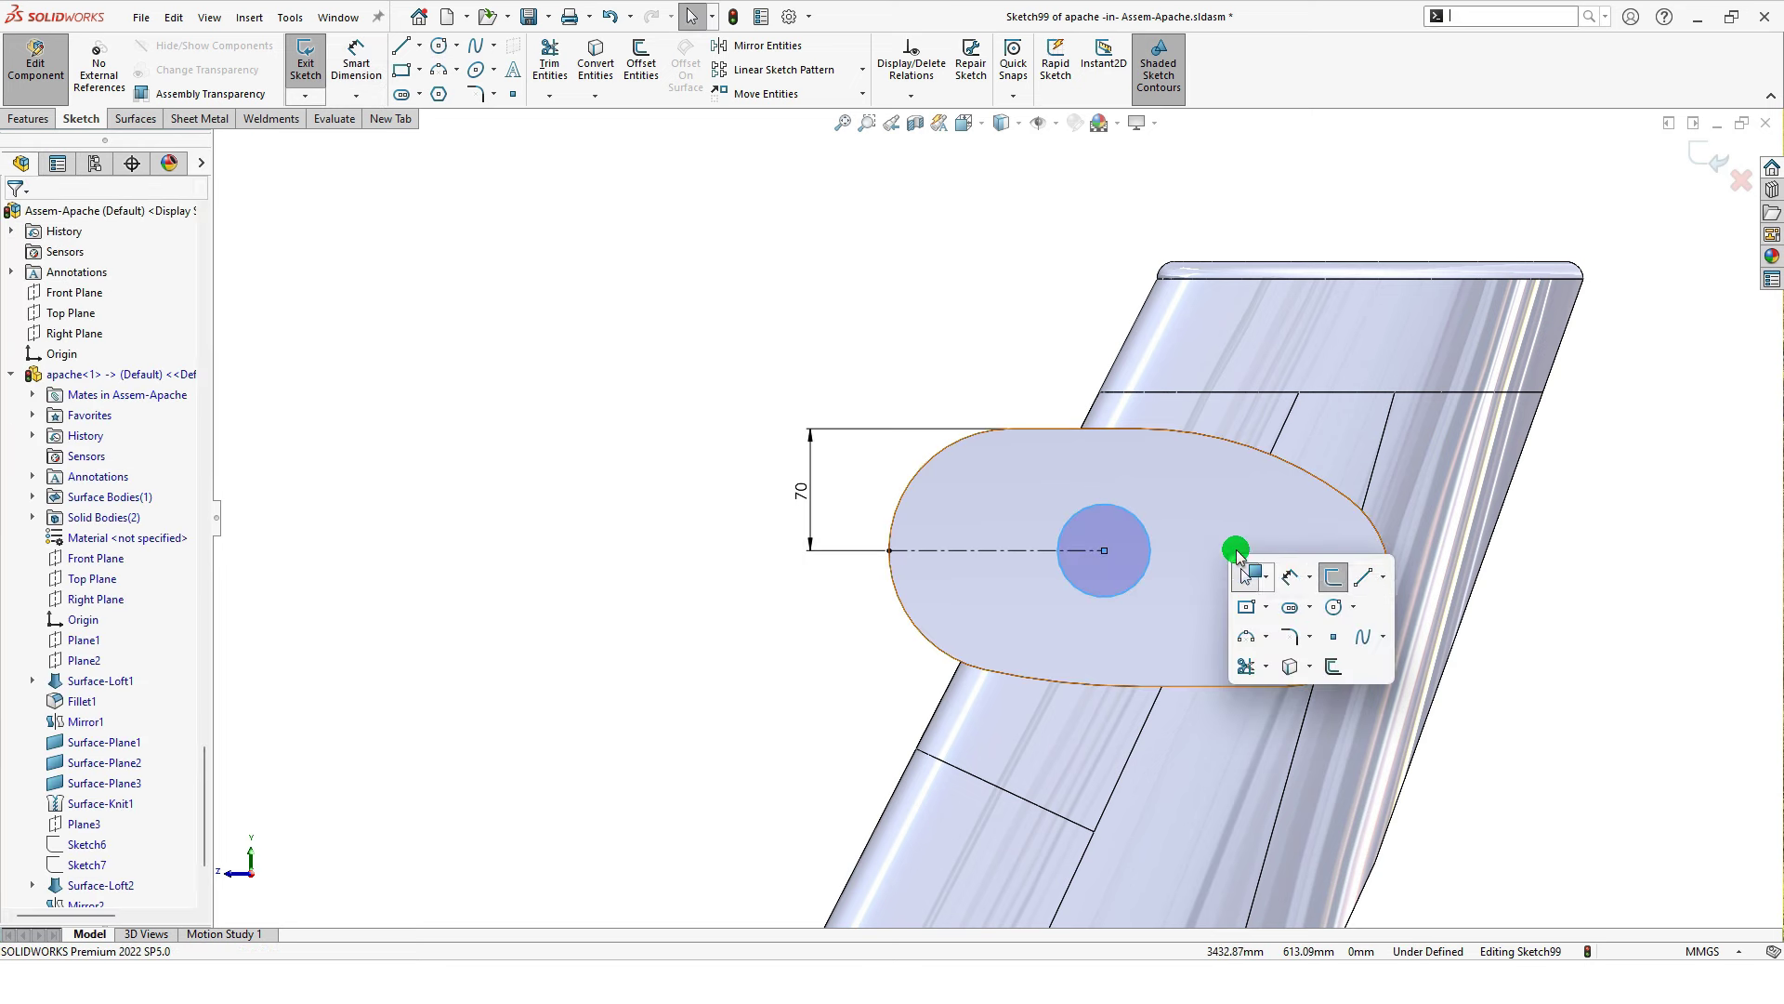
click(1291, 577)
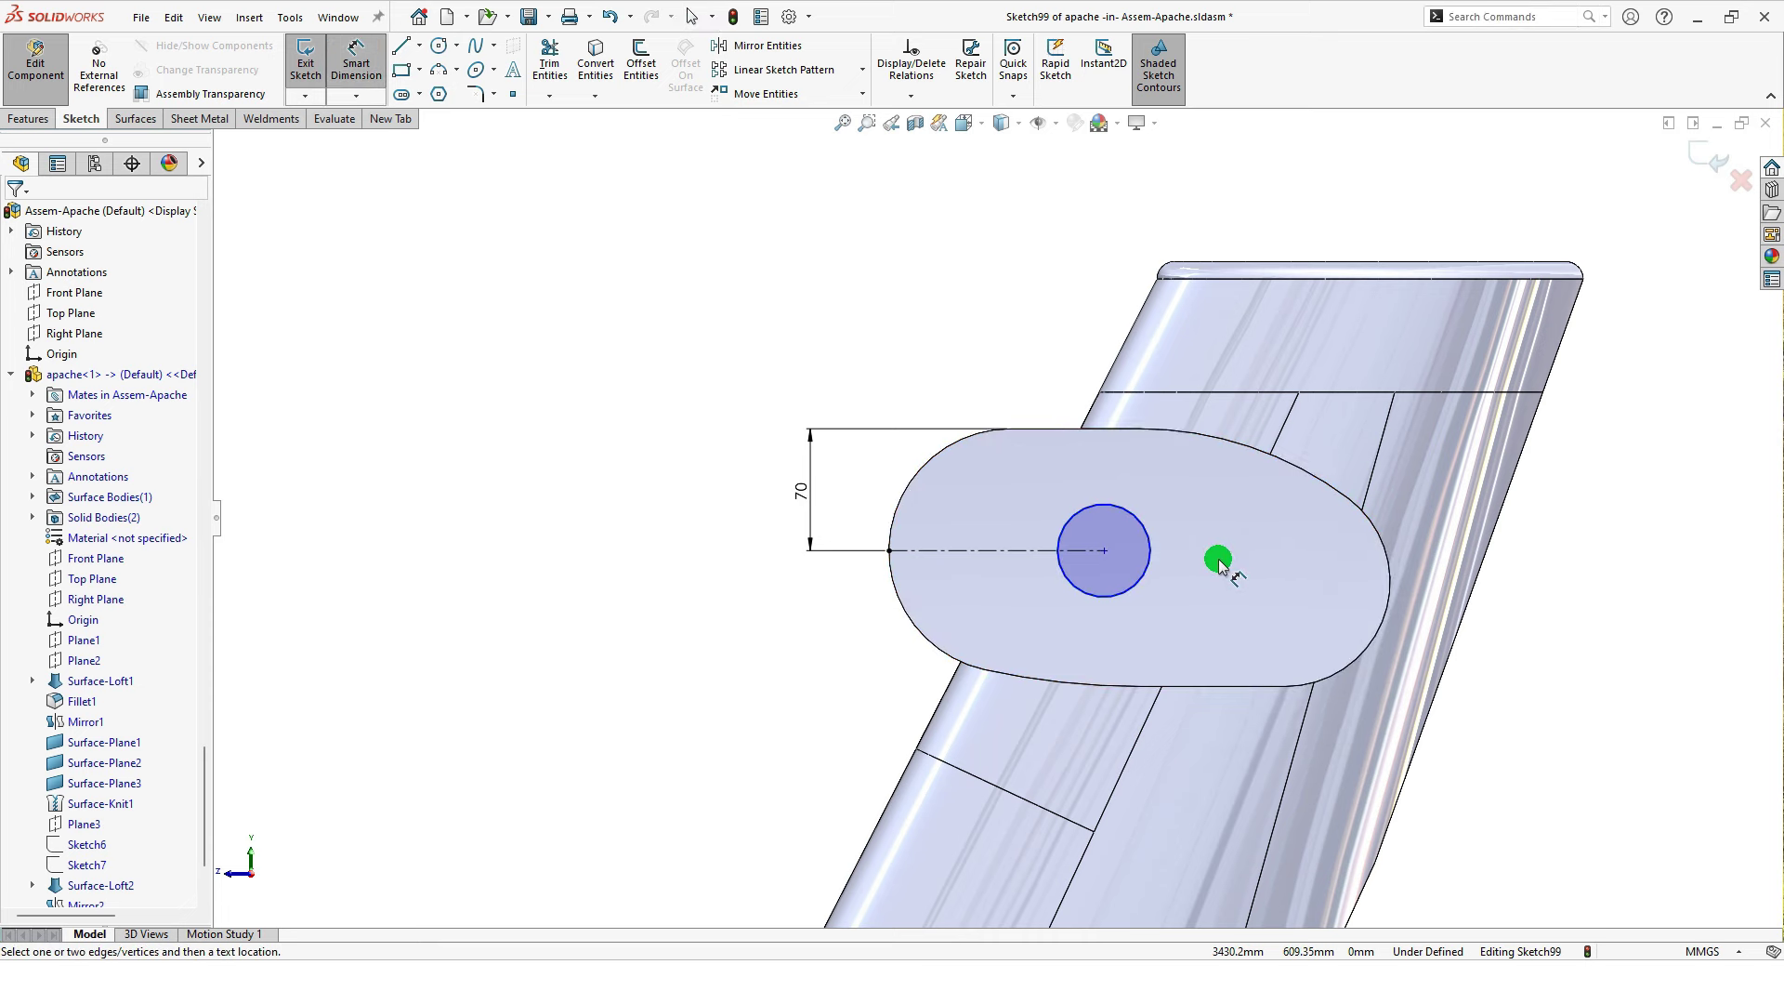
click(1150, 560)
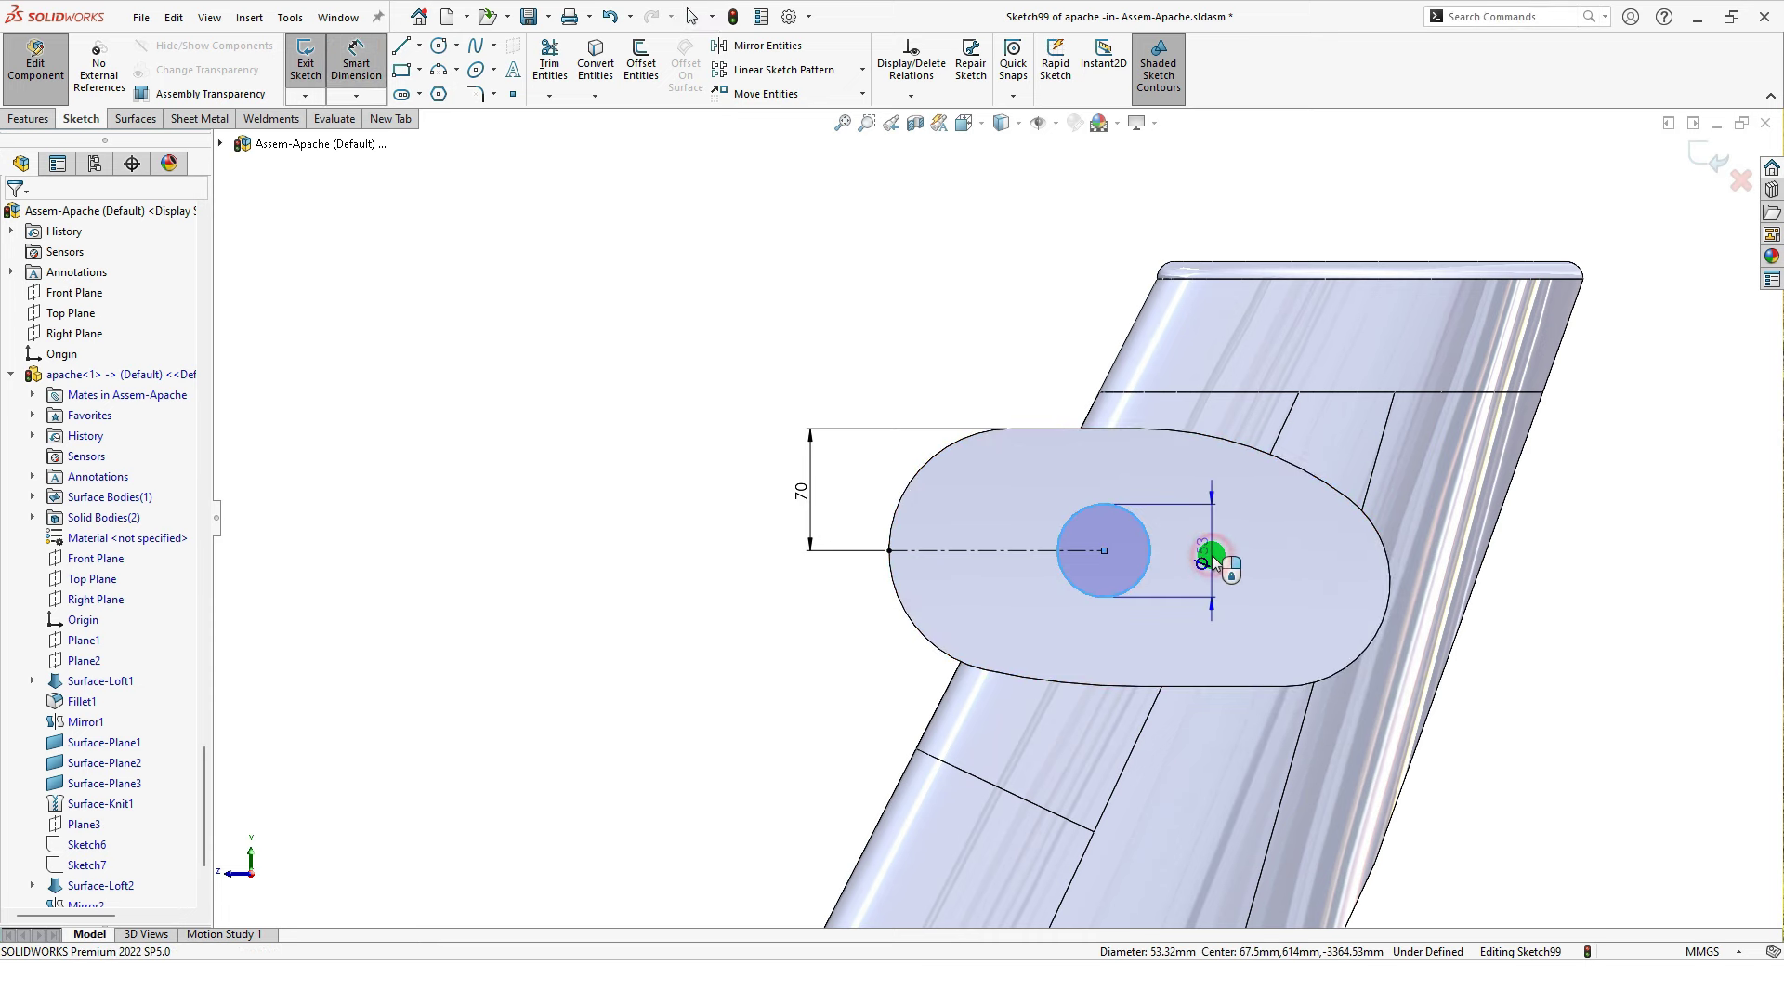
click(1211, 561)
text(50)
key(Return)
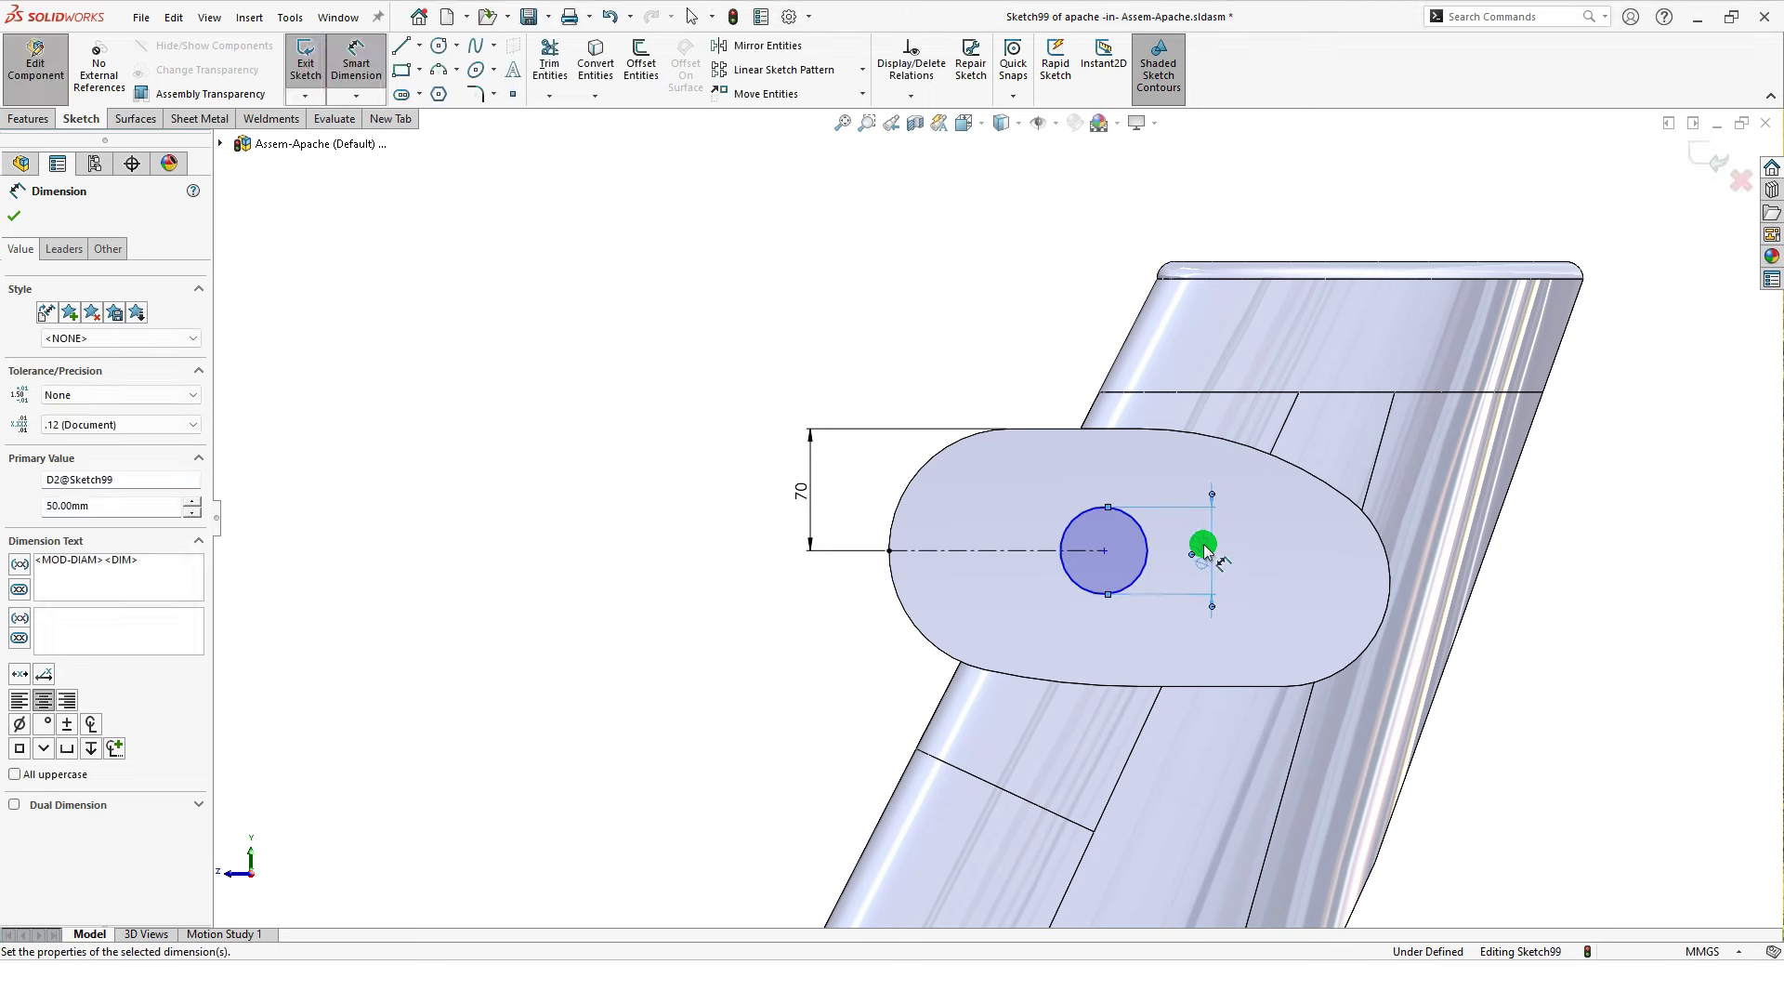
Step: Position the circle 85 from the slot's left end, fully defining the sketch
click(1015, 338)
click(995, 555)
click(995, 632)
text(85)
key(Return)
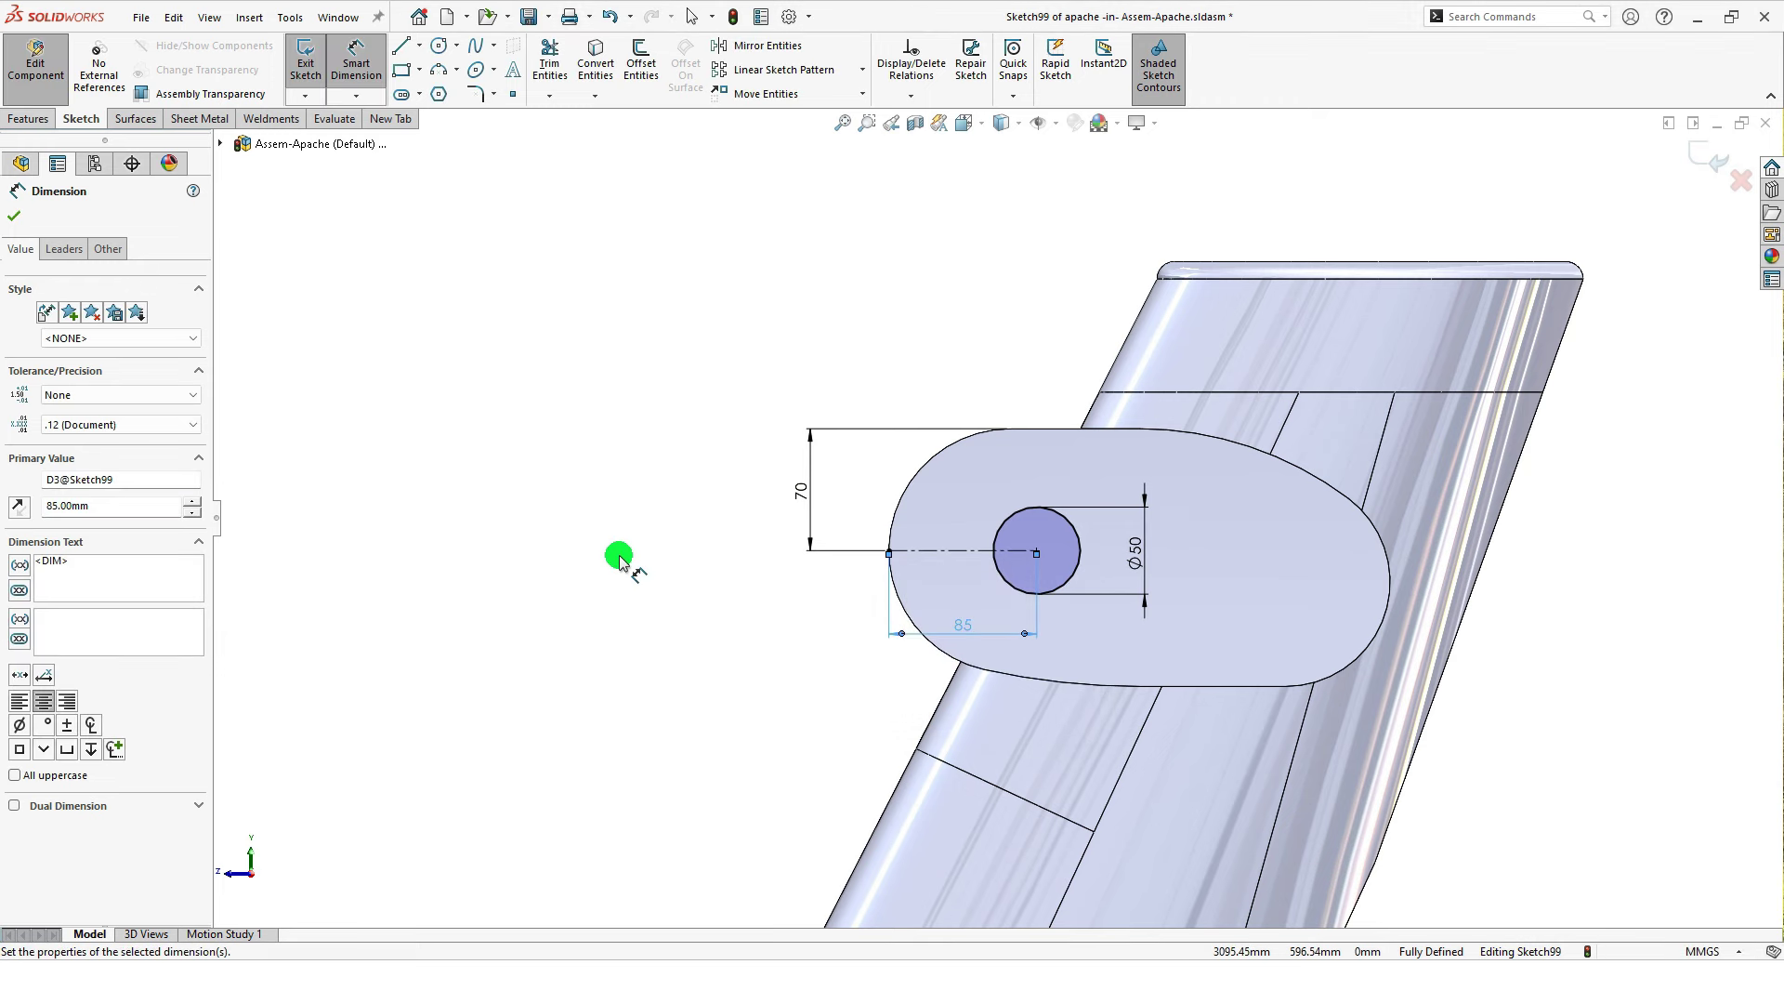
click(619, 558)
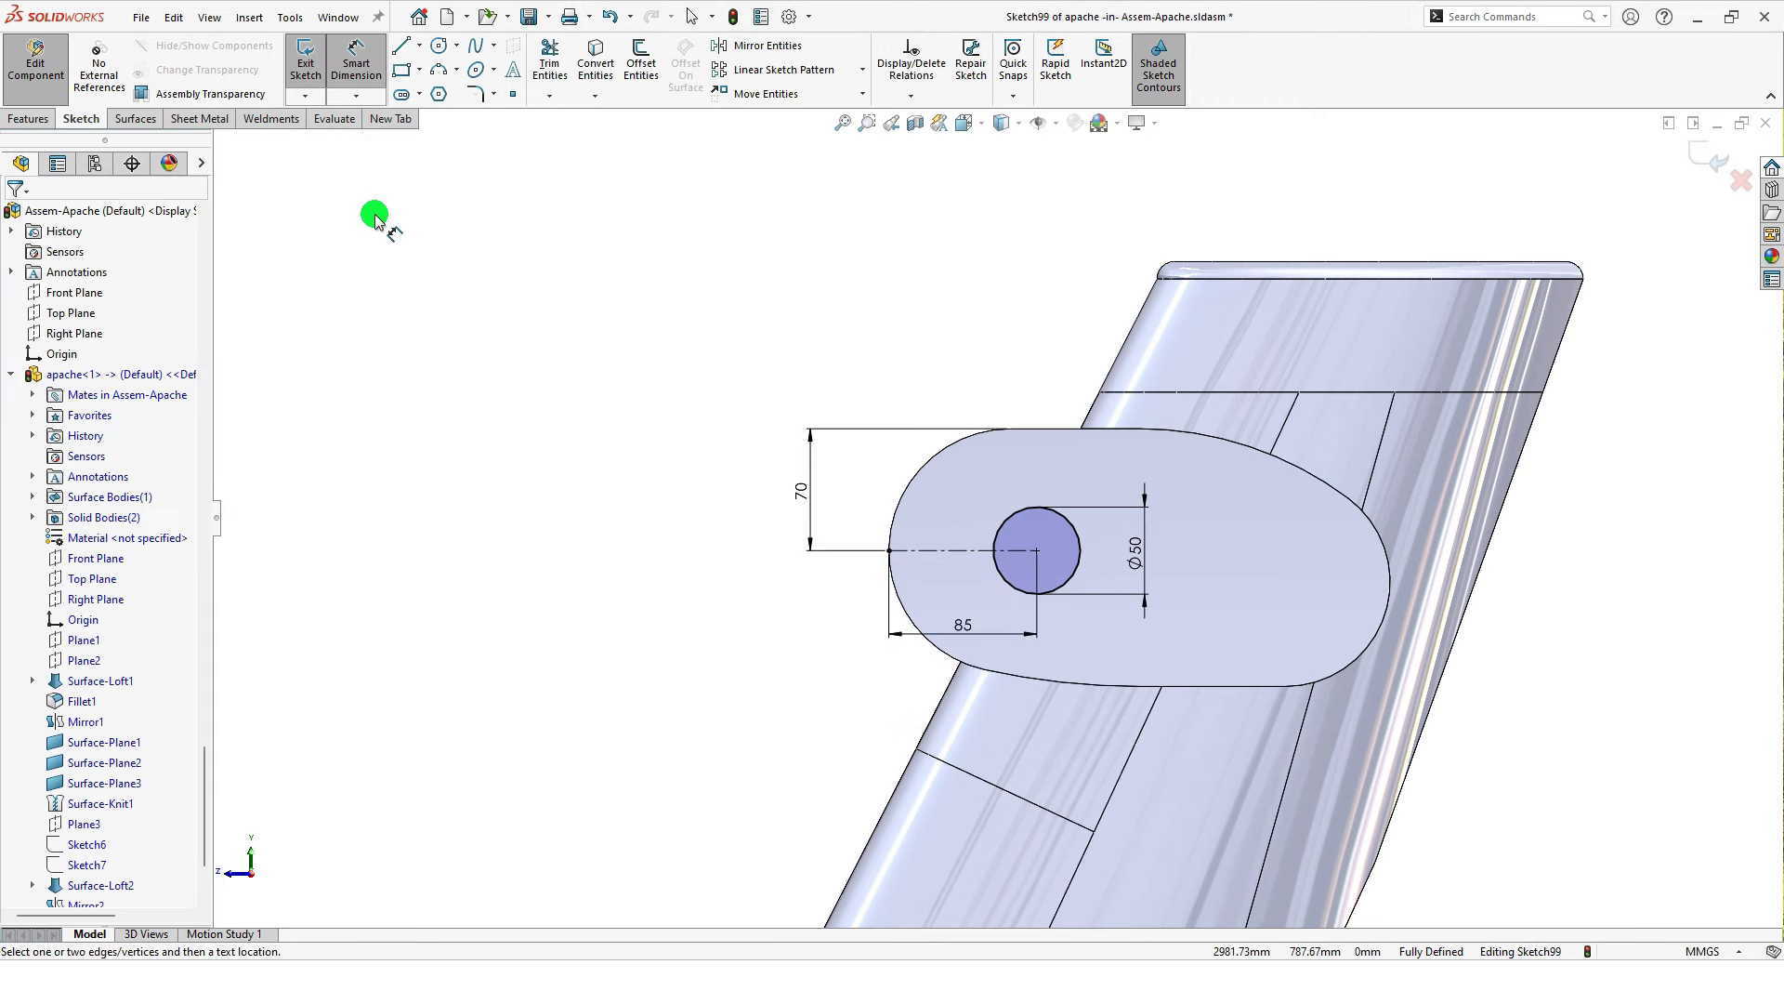
click(29, 119)
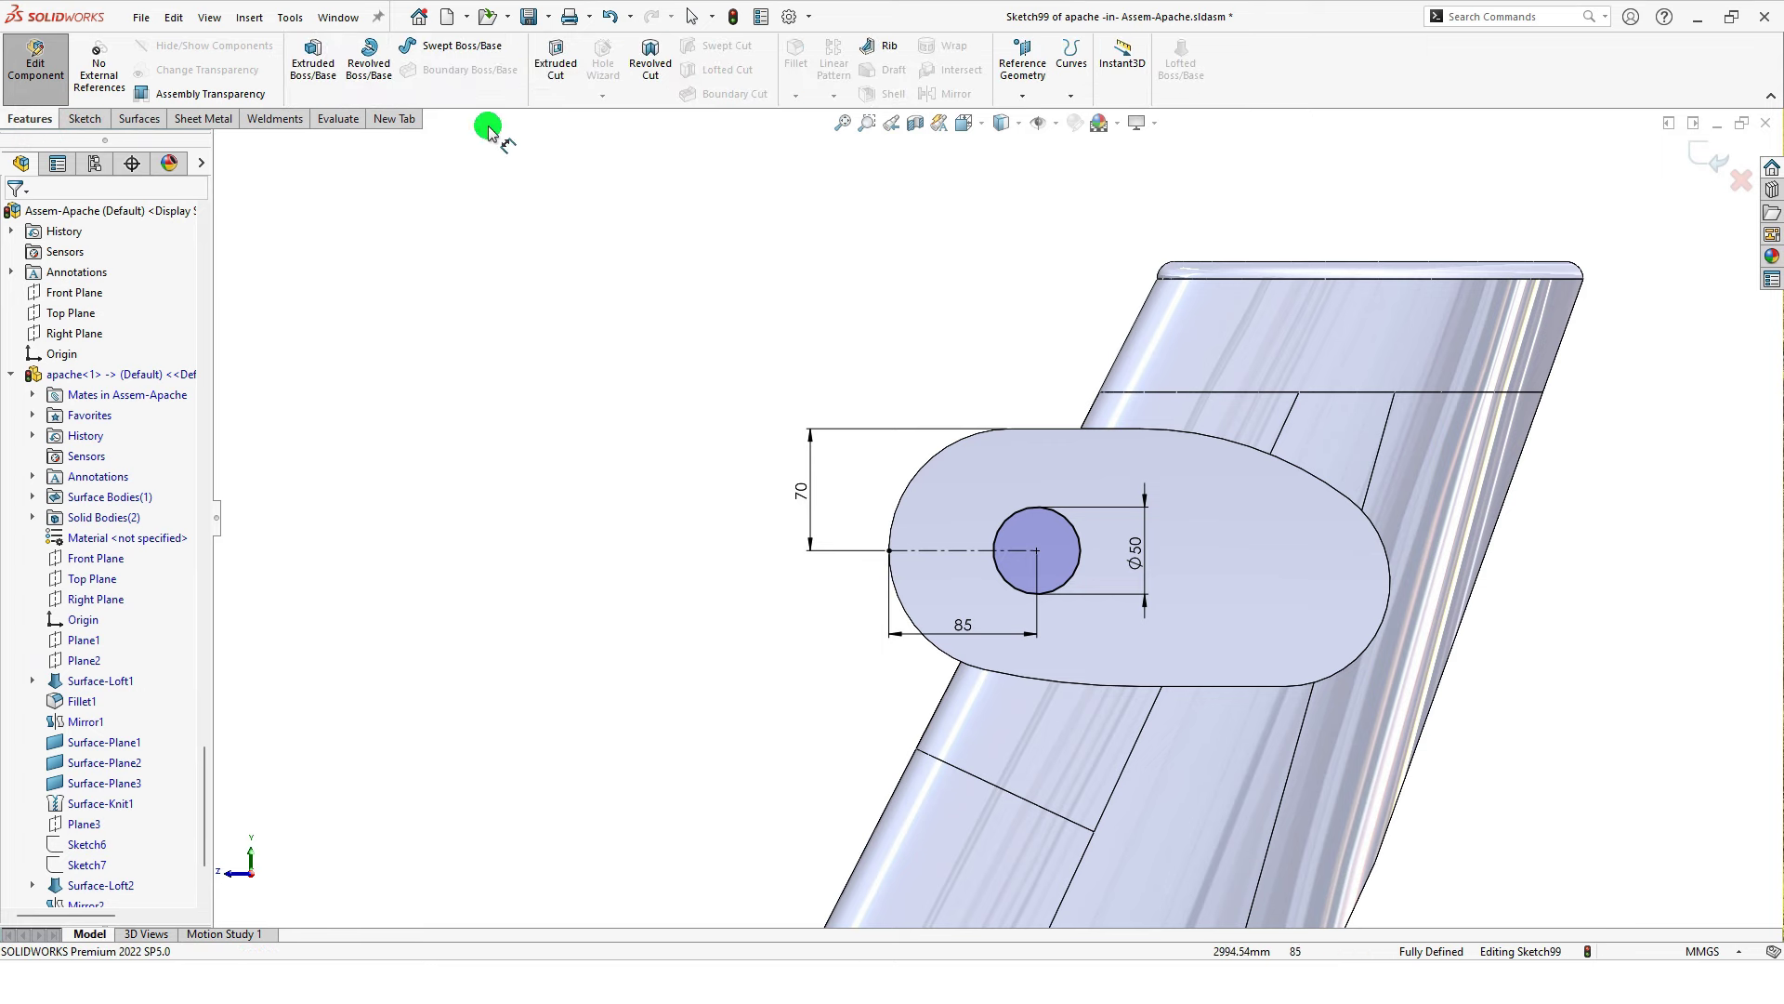
Step: Extruded-cut the Ø50 circle Blind to a depth of 35 mm
click(555, 58)
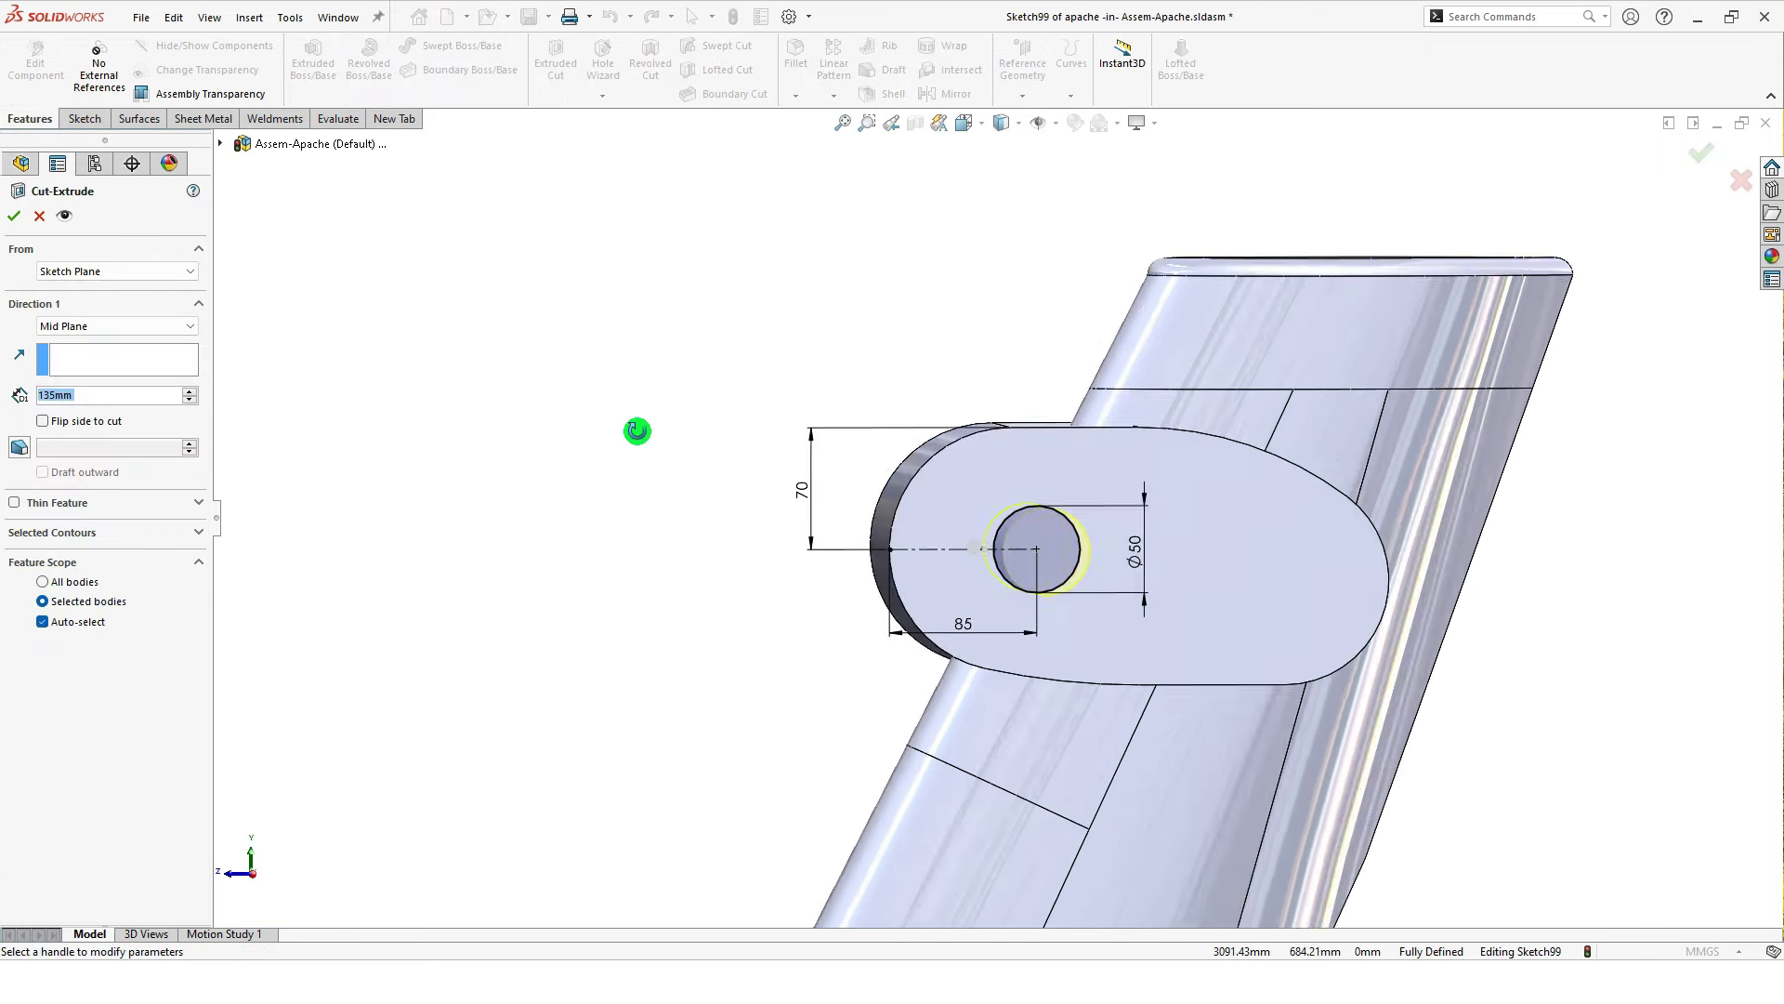
click(104, 327)
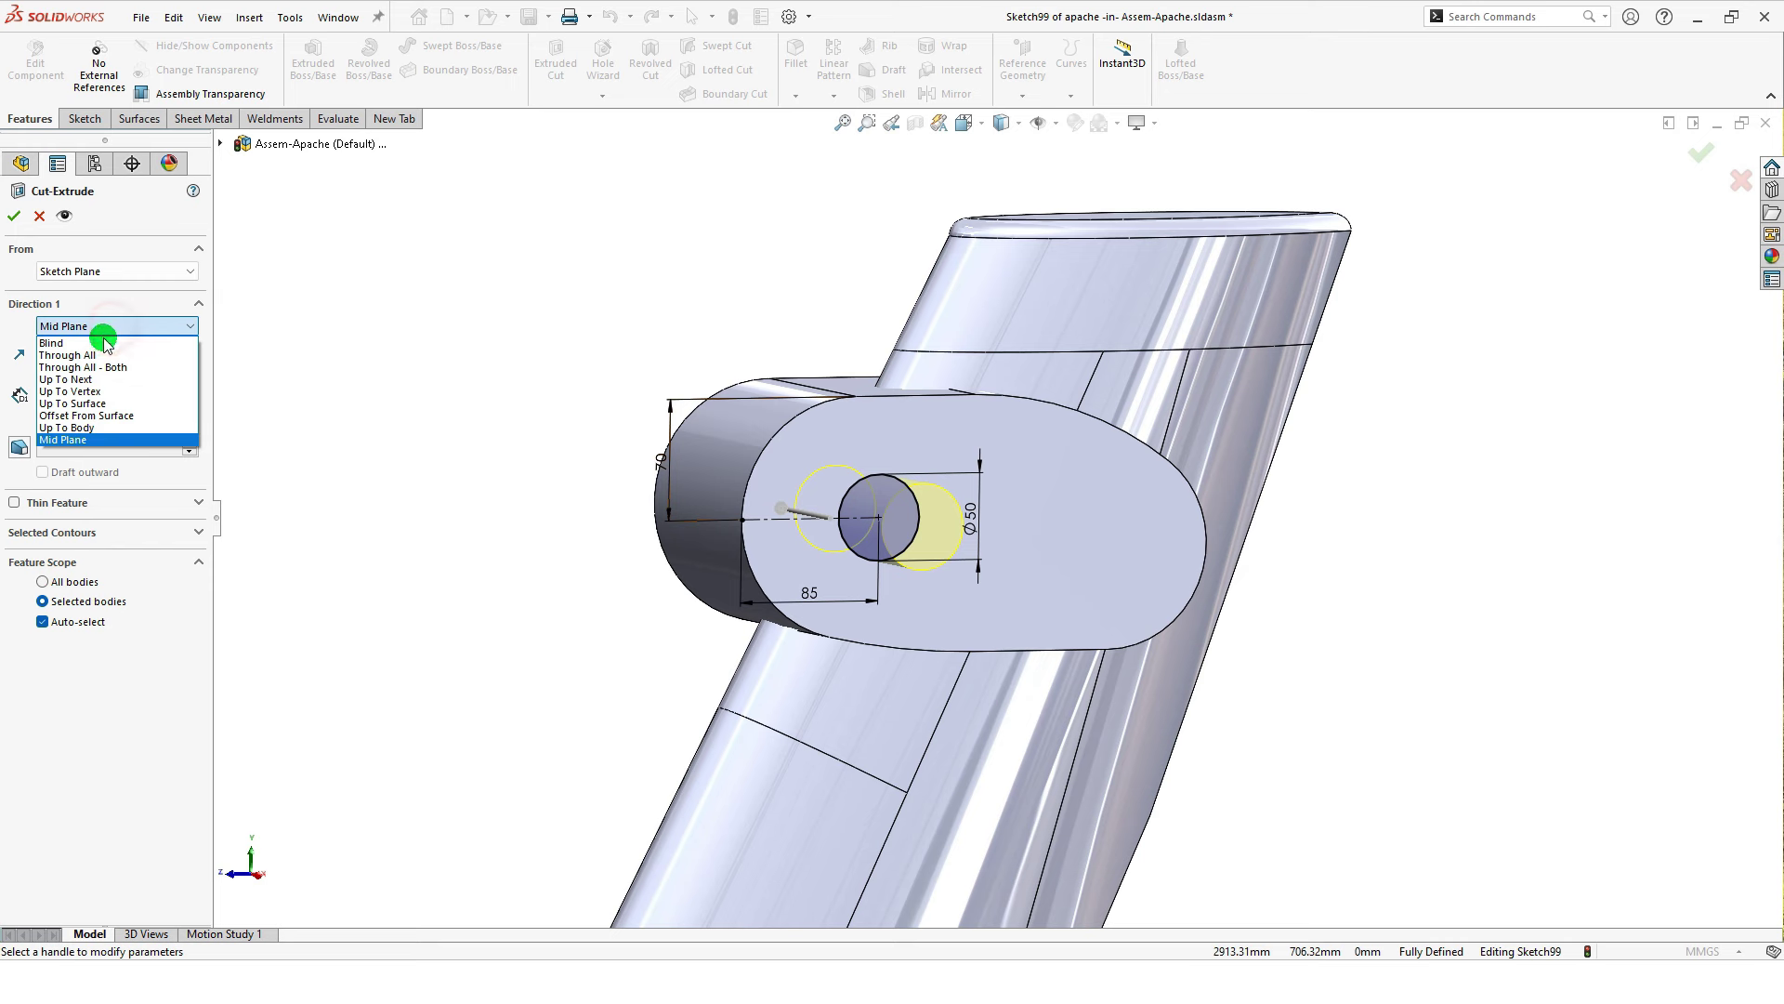
text(35)
key(Return)
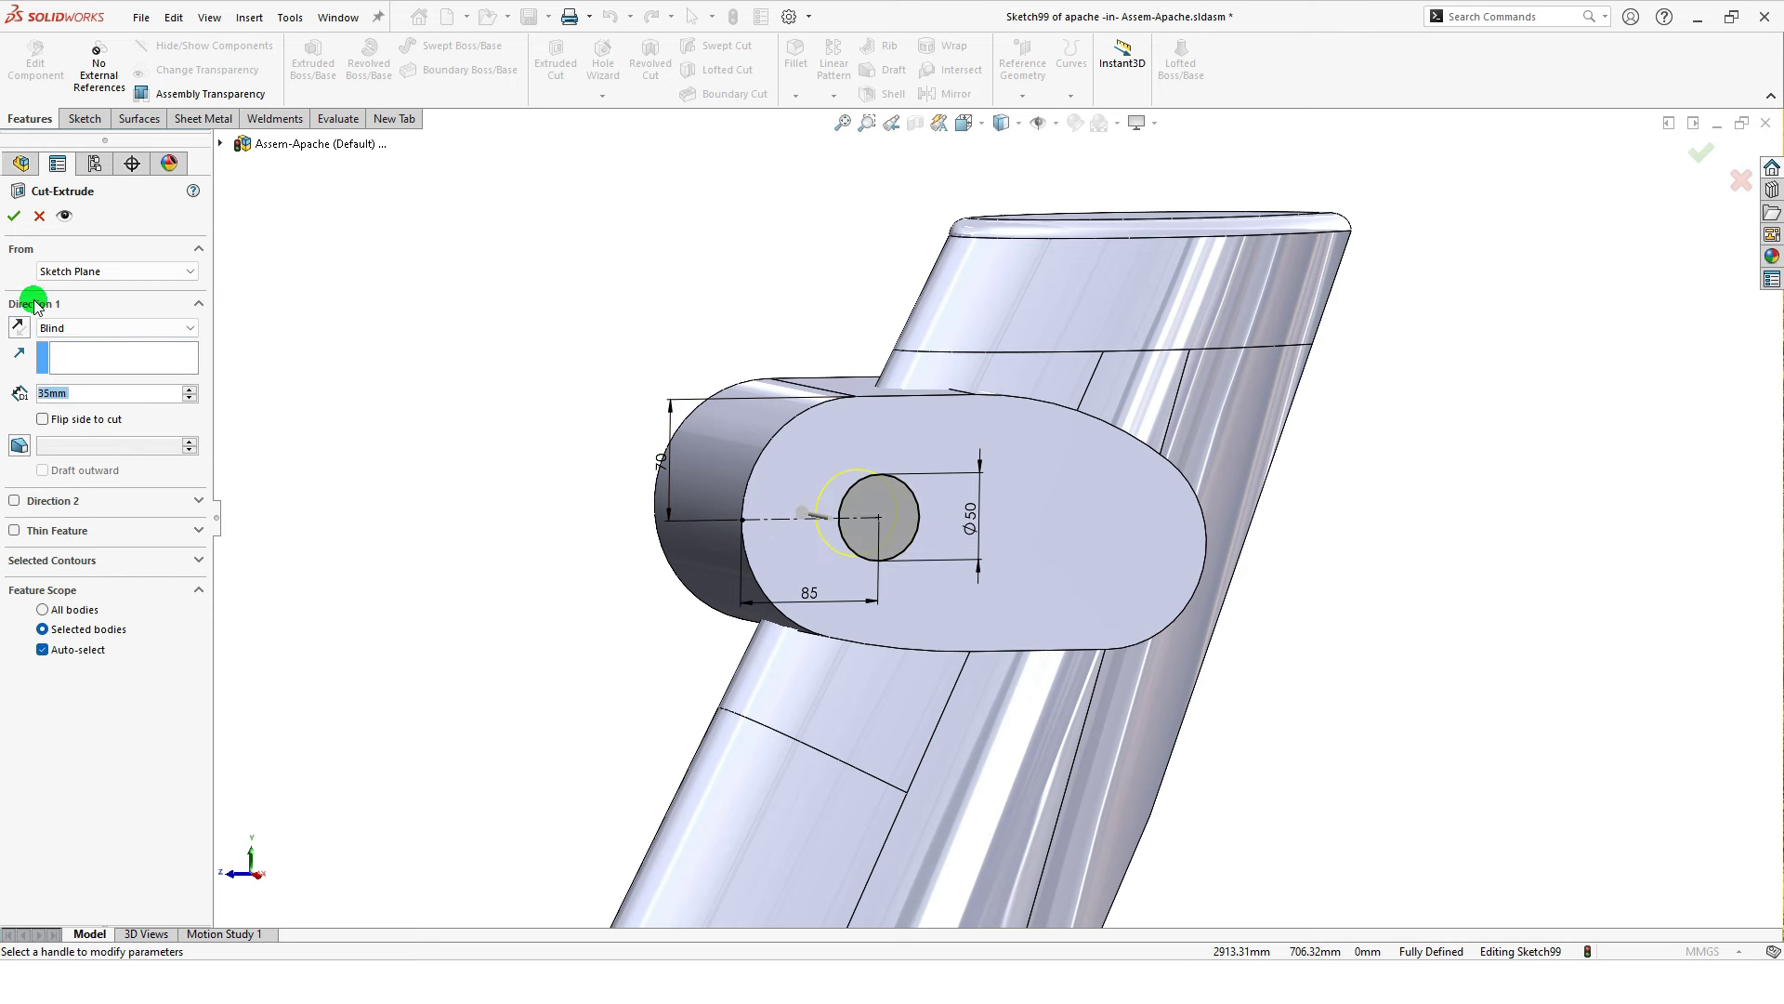
click(16, 217)
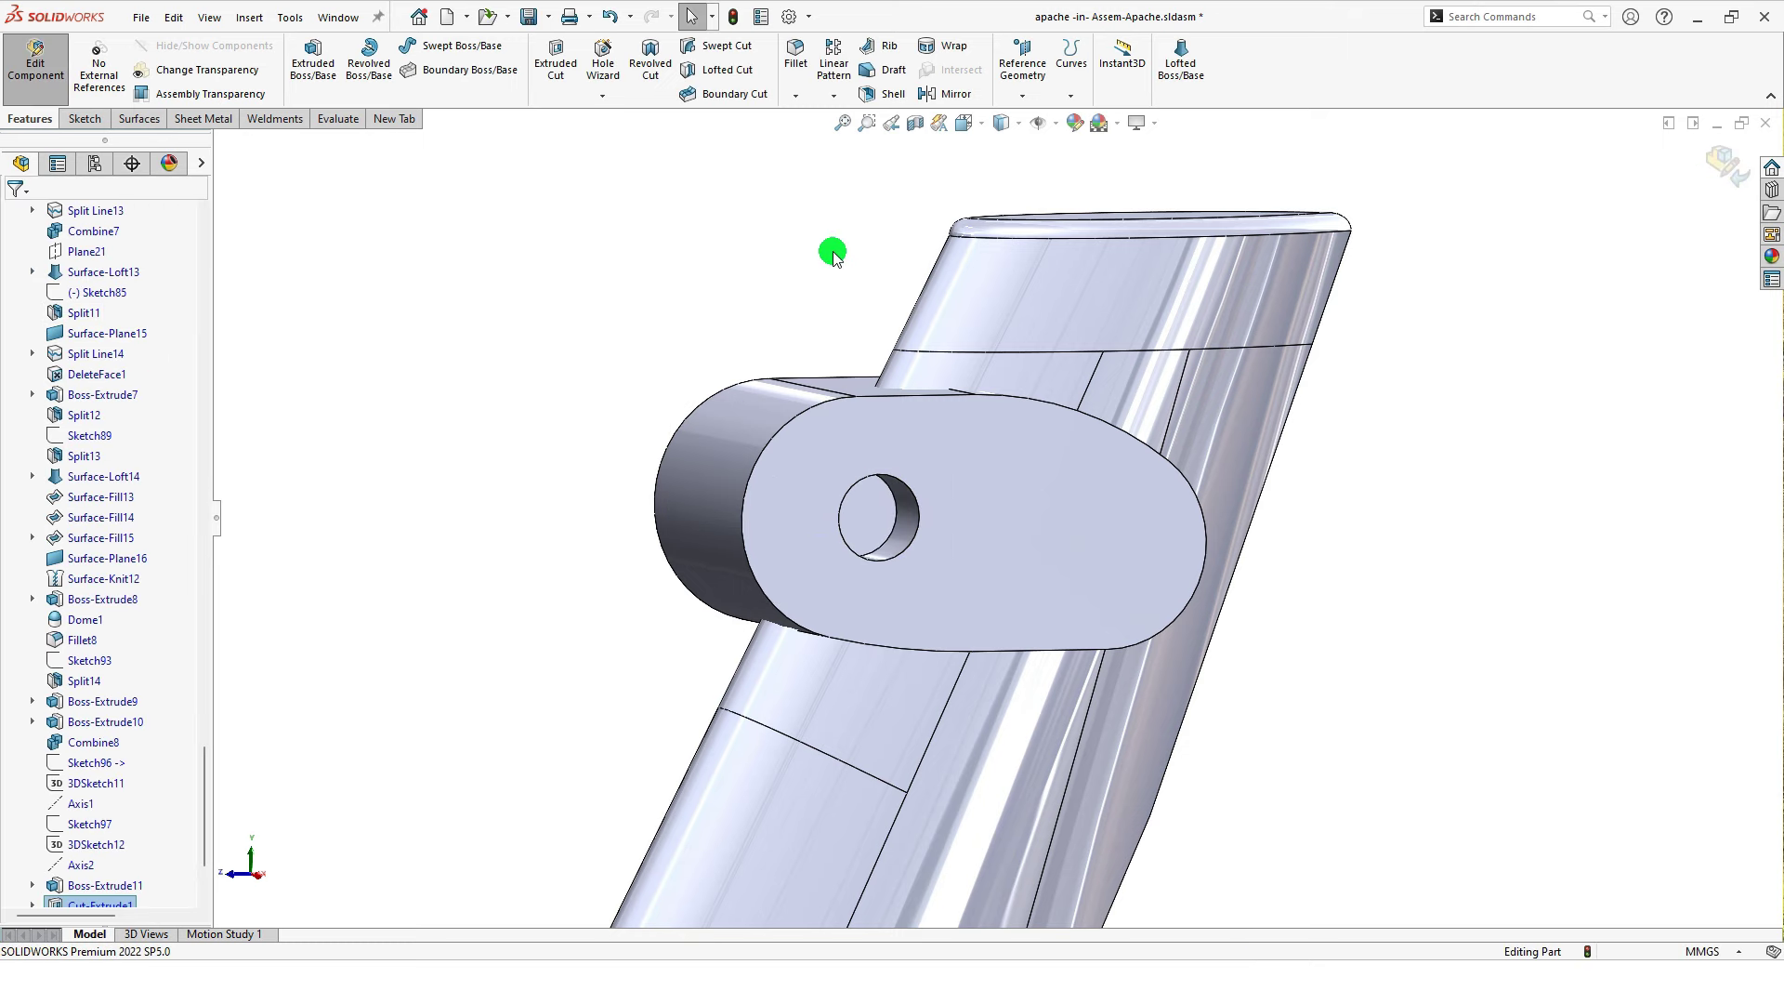
Step: Zoom to fit and orbit to an angled view of the tail boss and its hole
scroll(836, 266, up, 3)
scroll(845, 298, up, 3)
scroll(844, 319, up, 2)
middle_drag(845, 318, 871, 313)
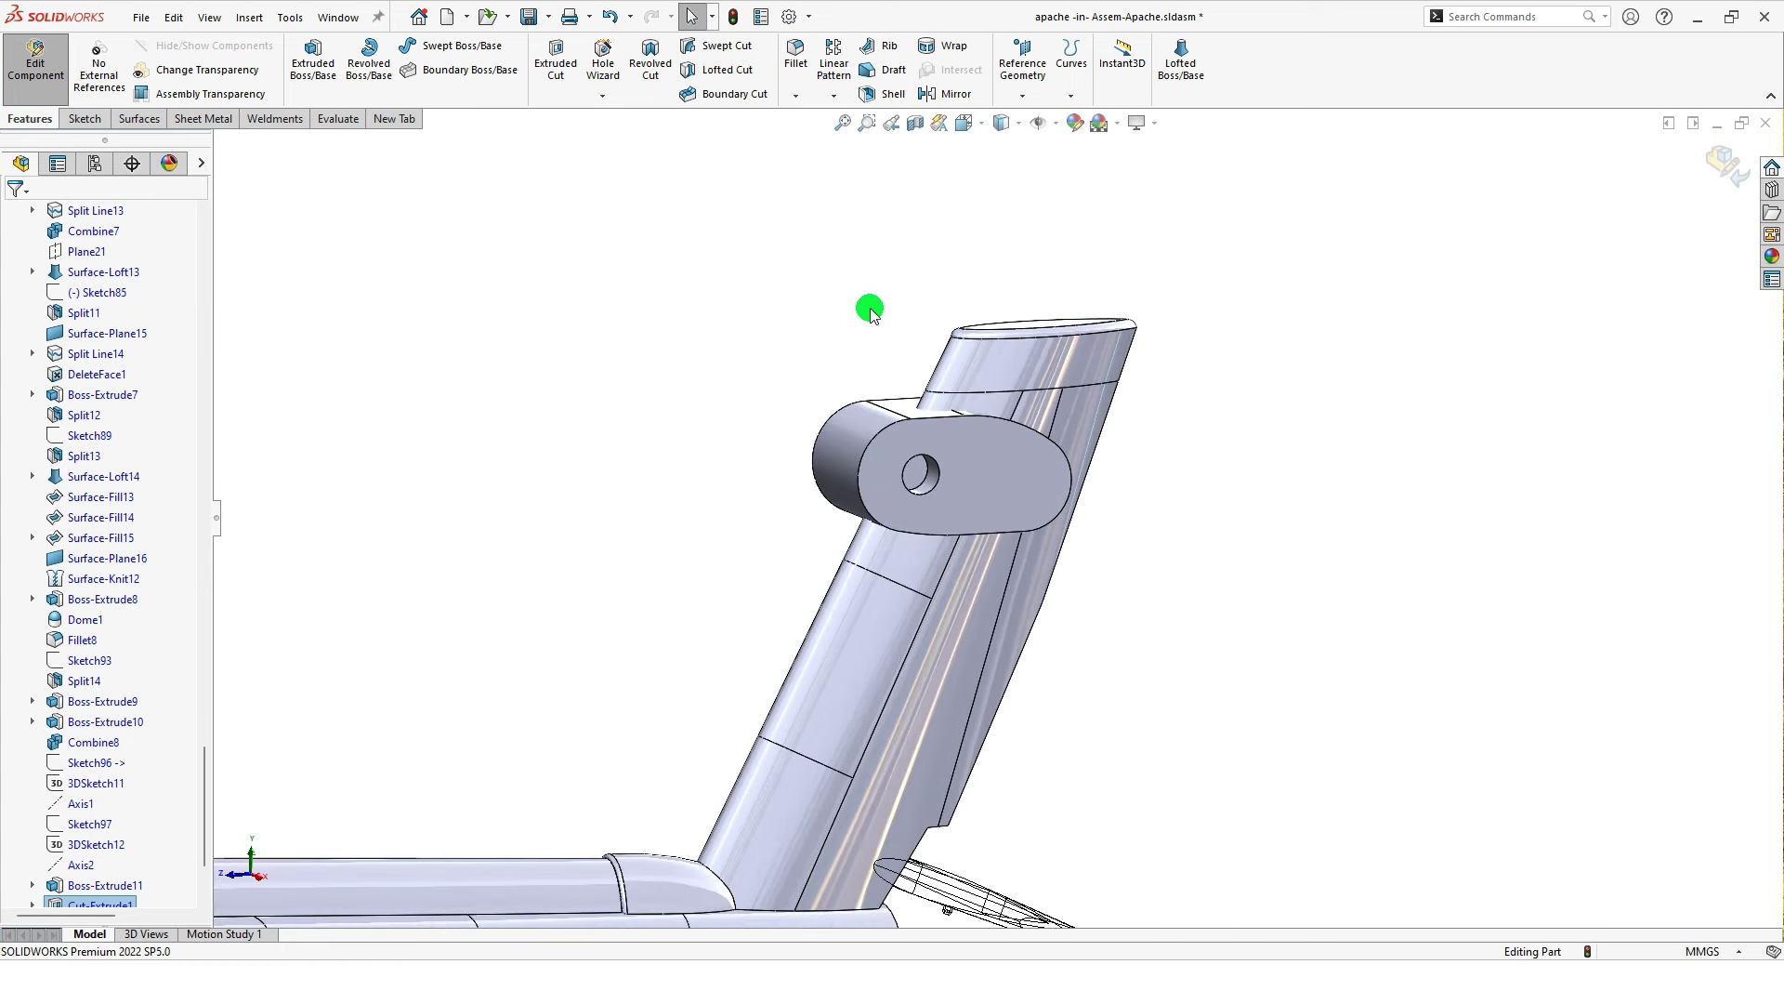
click(842, 122)
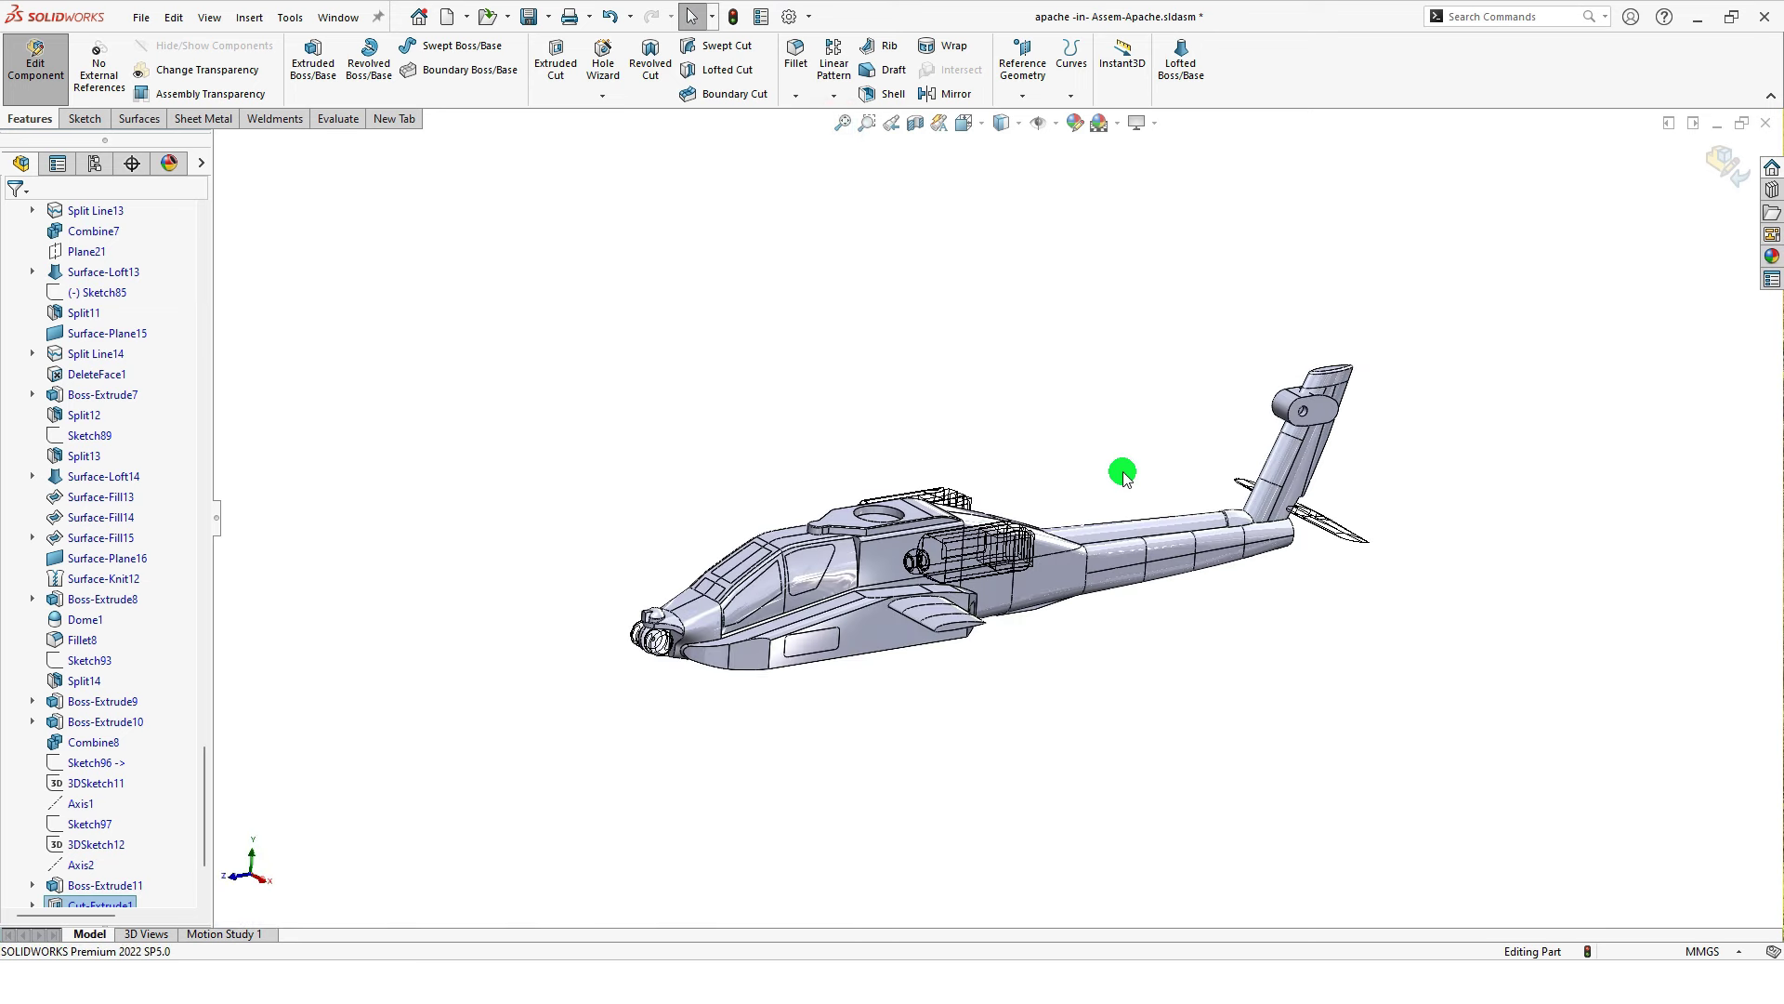
middle_drag(1123, 470, 1213, 444)
scroll(627, 494, down, 2)
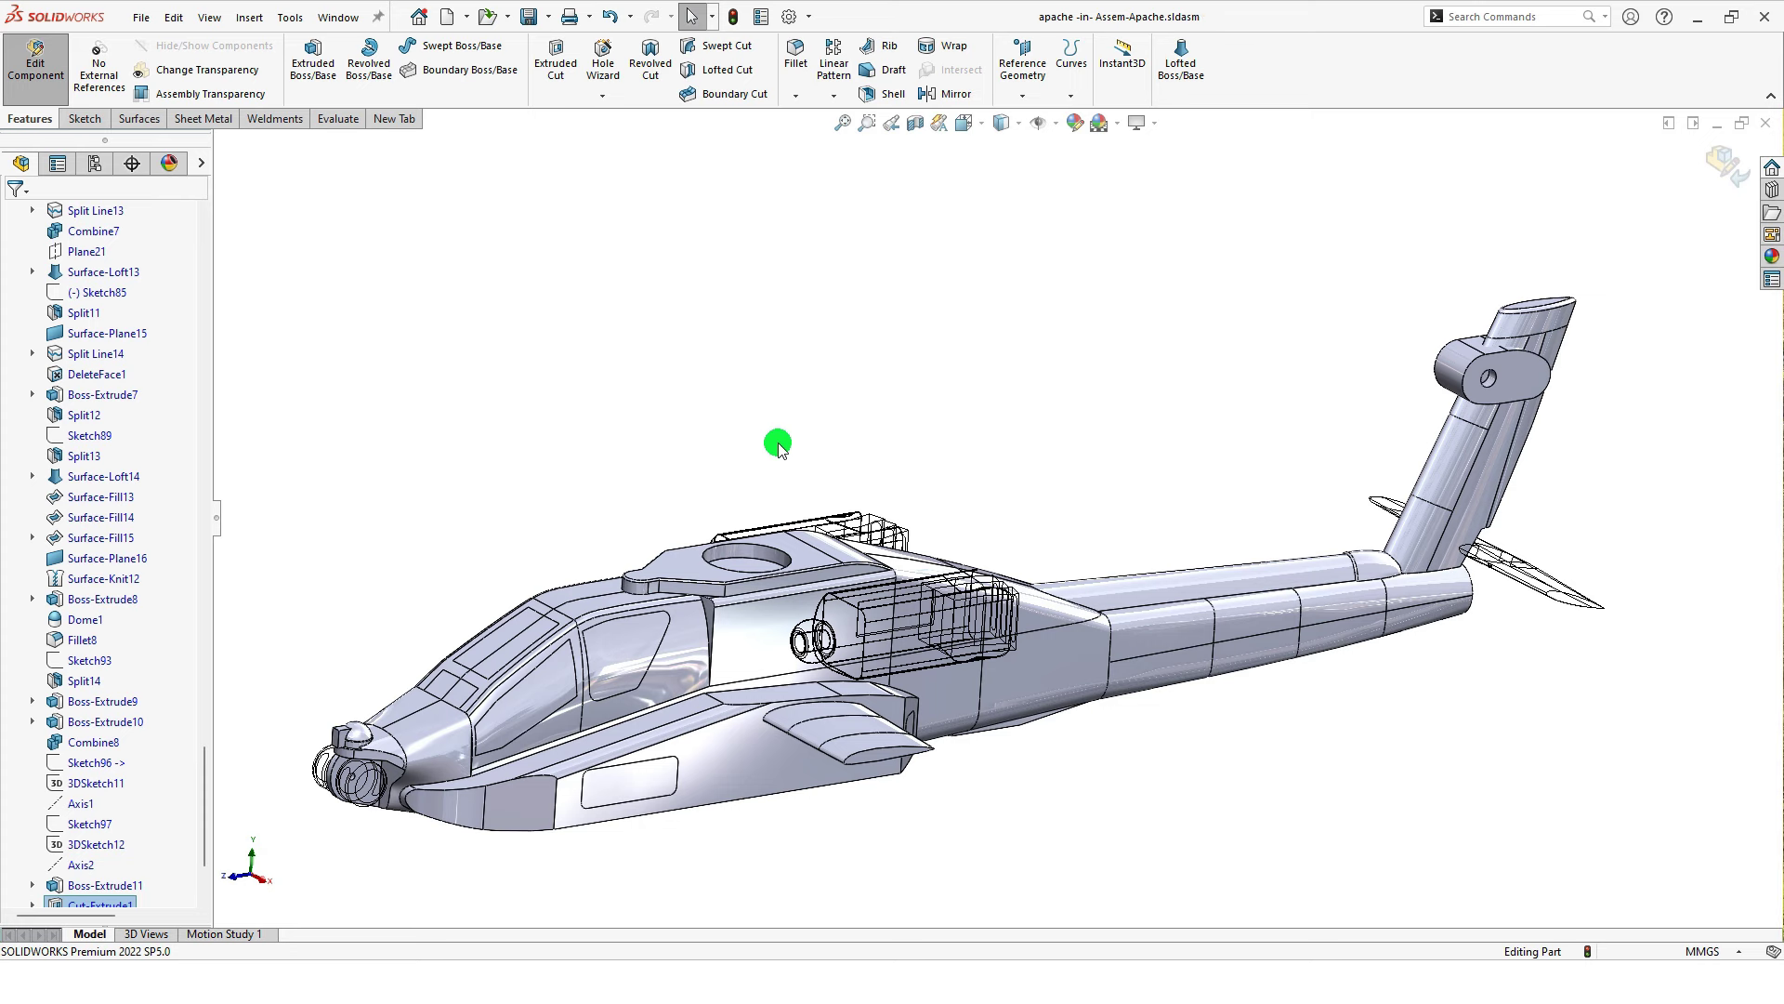
drag(206, 756, 228, 239)
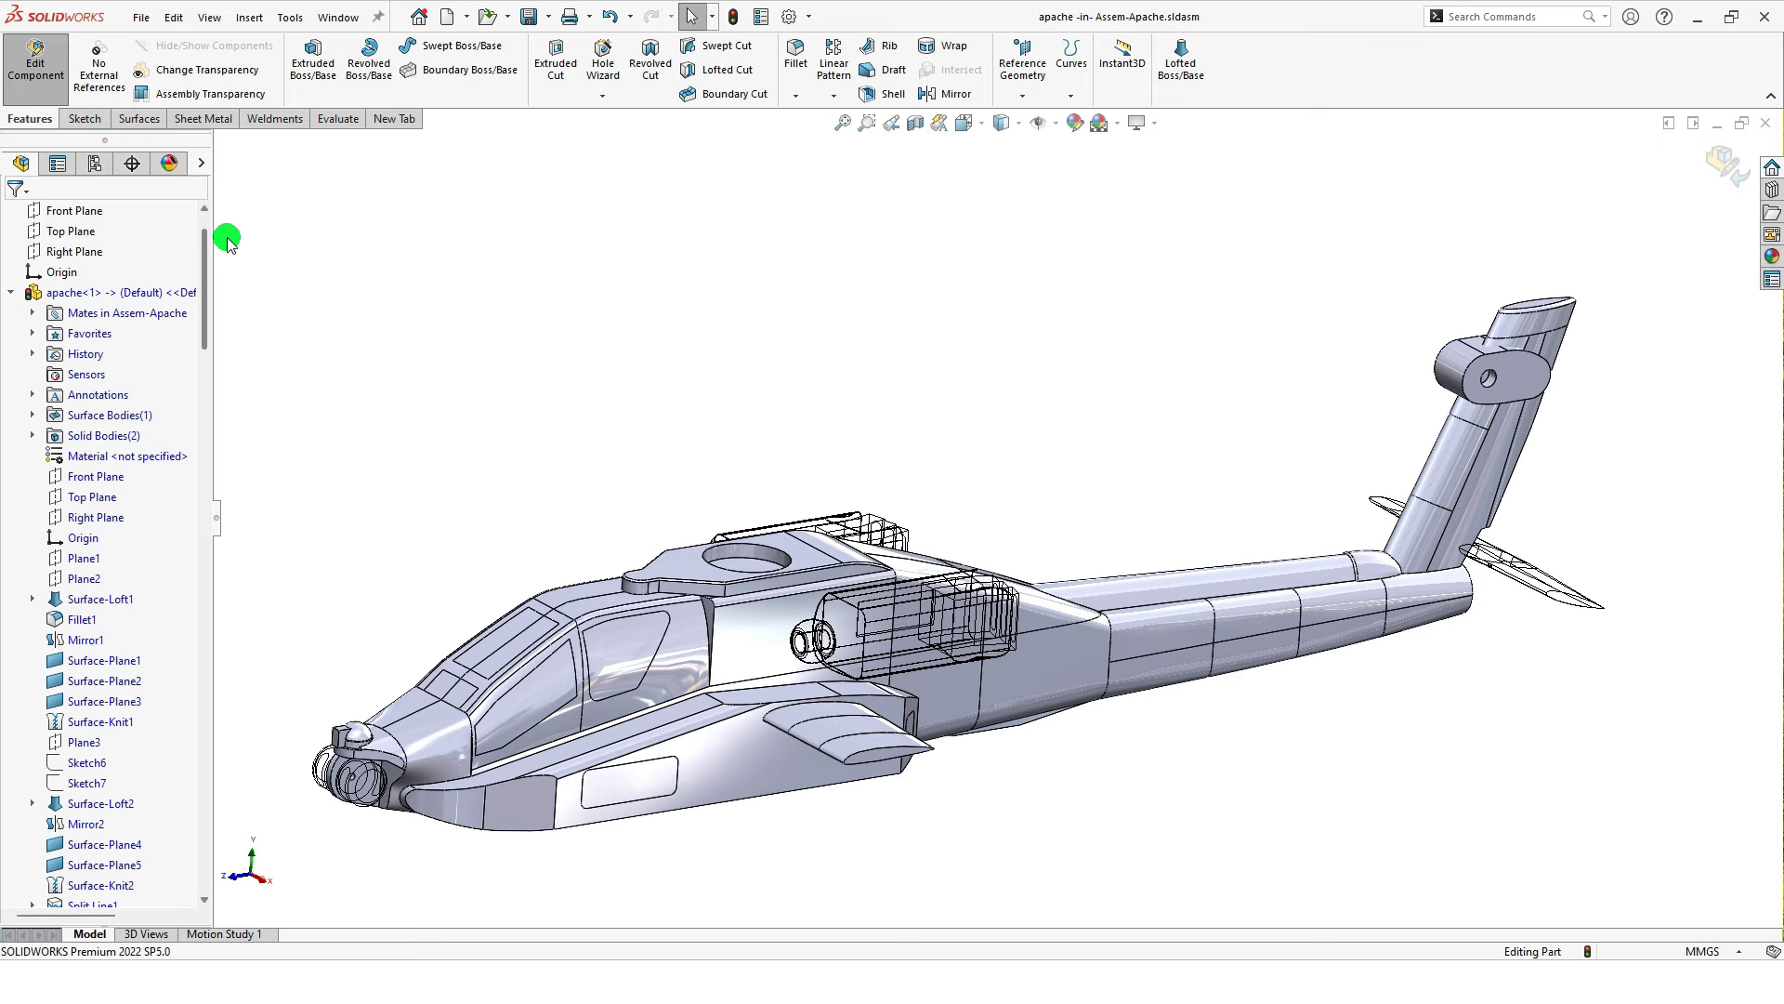
Step: Start a new sketch on the part's Top Plane and view it from the Top
click(103, 499)
click(121, 476)
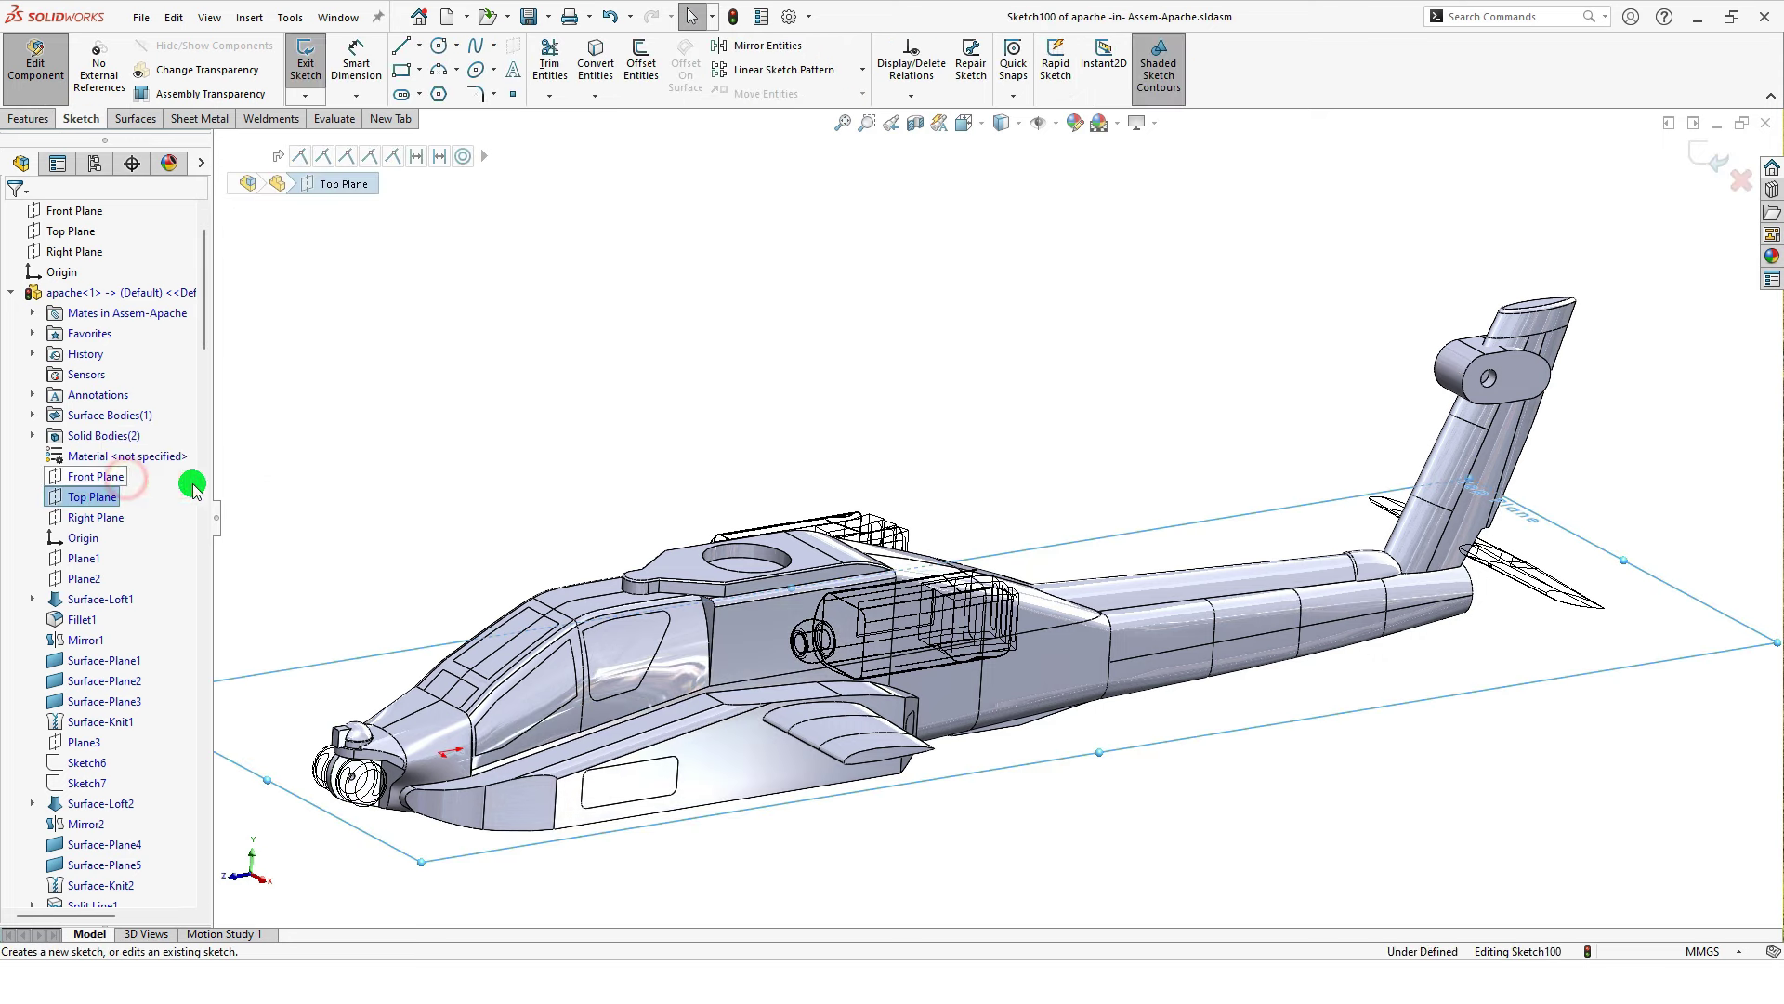
click(967, 124)
click(981, 170)
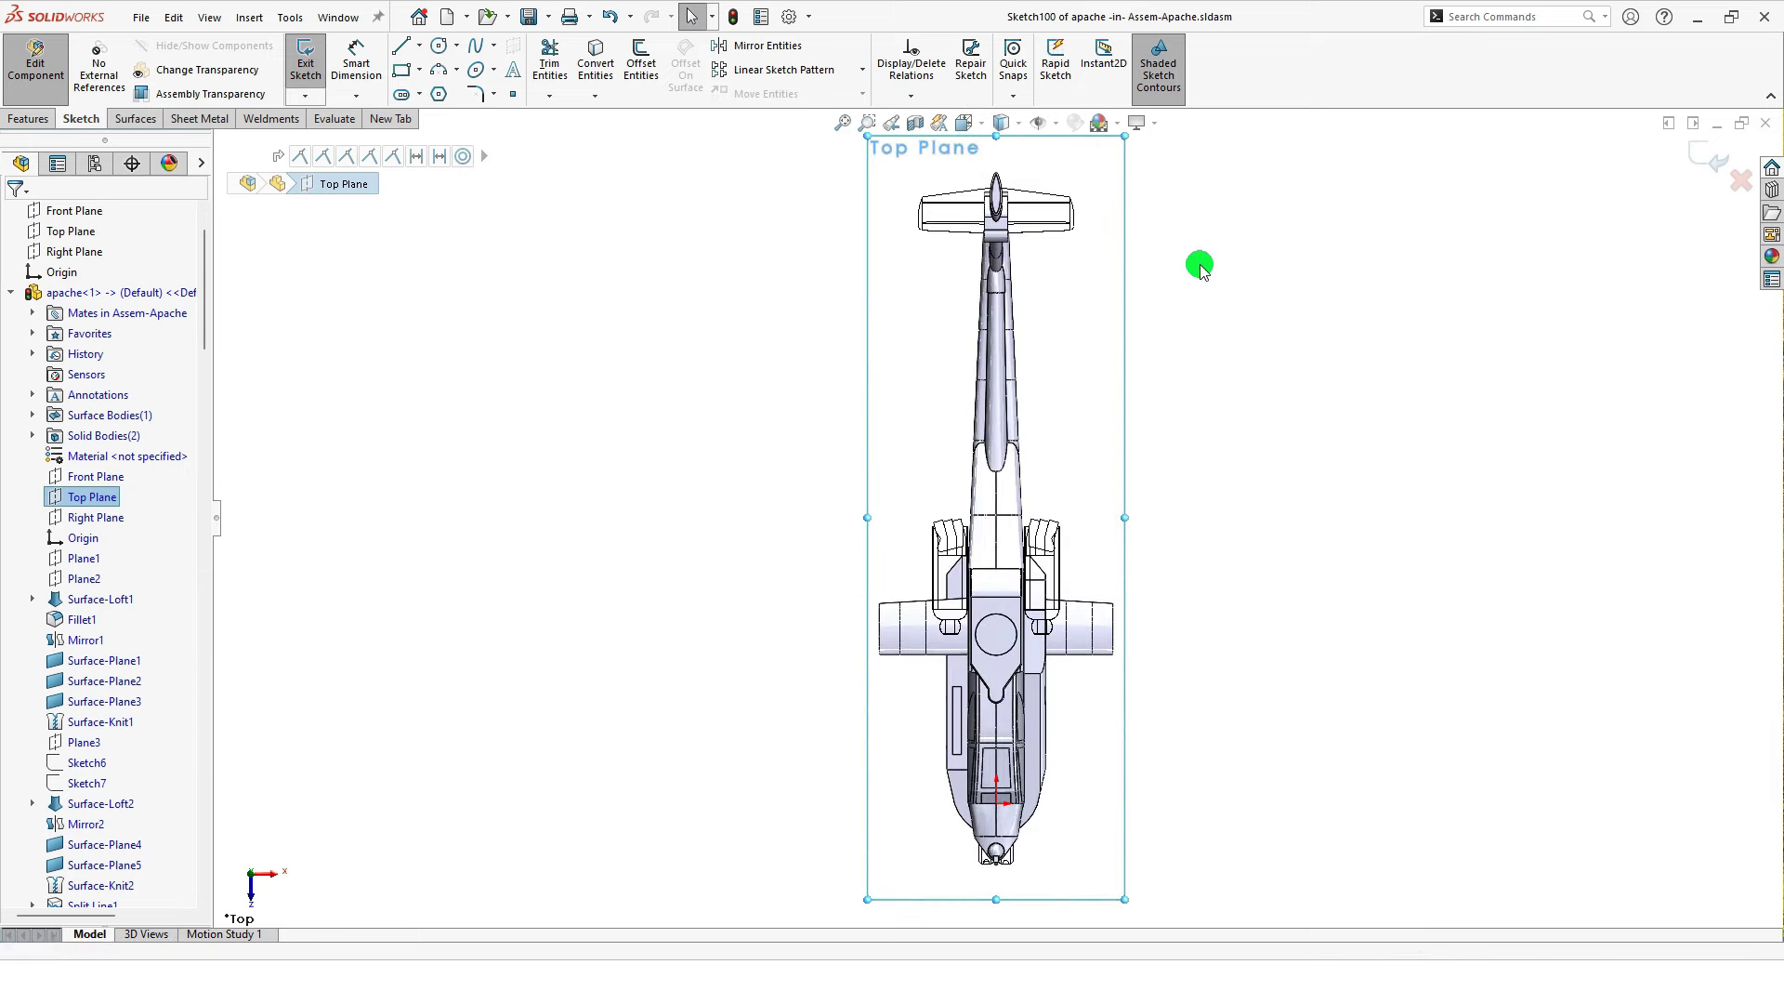
click(1217, 268)
Step: Zoom in on the tail and switch the display to Shaded without edges
scroll(1085, 234, down, 2)
scroll(1035, 211, down, 2)
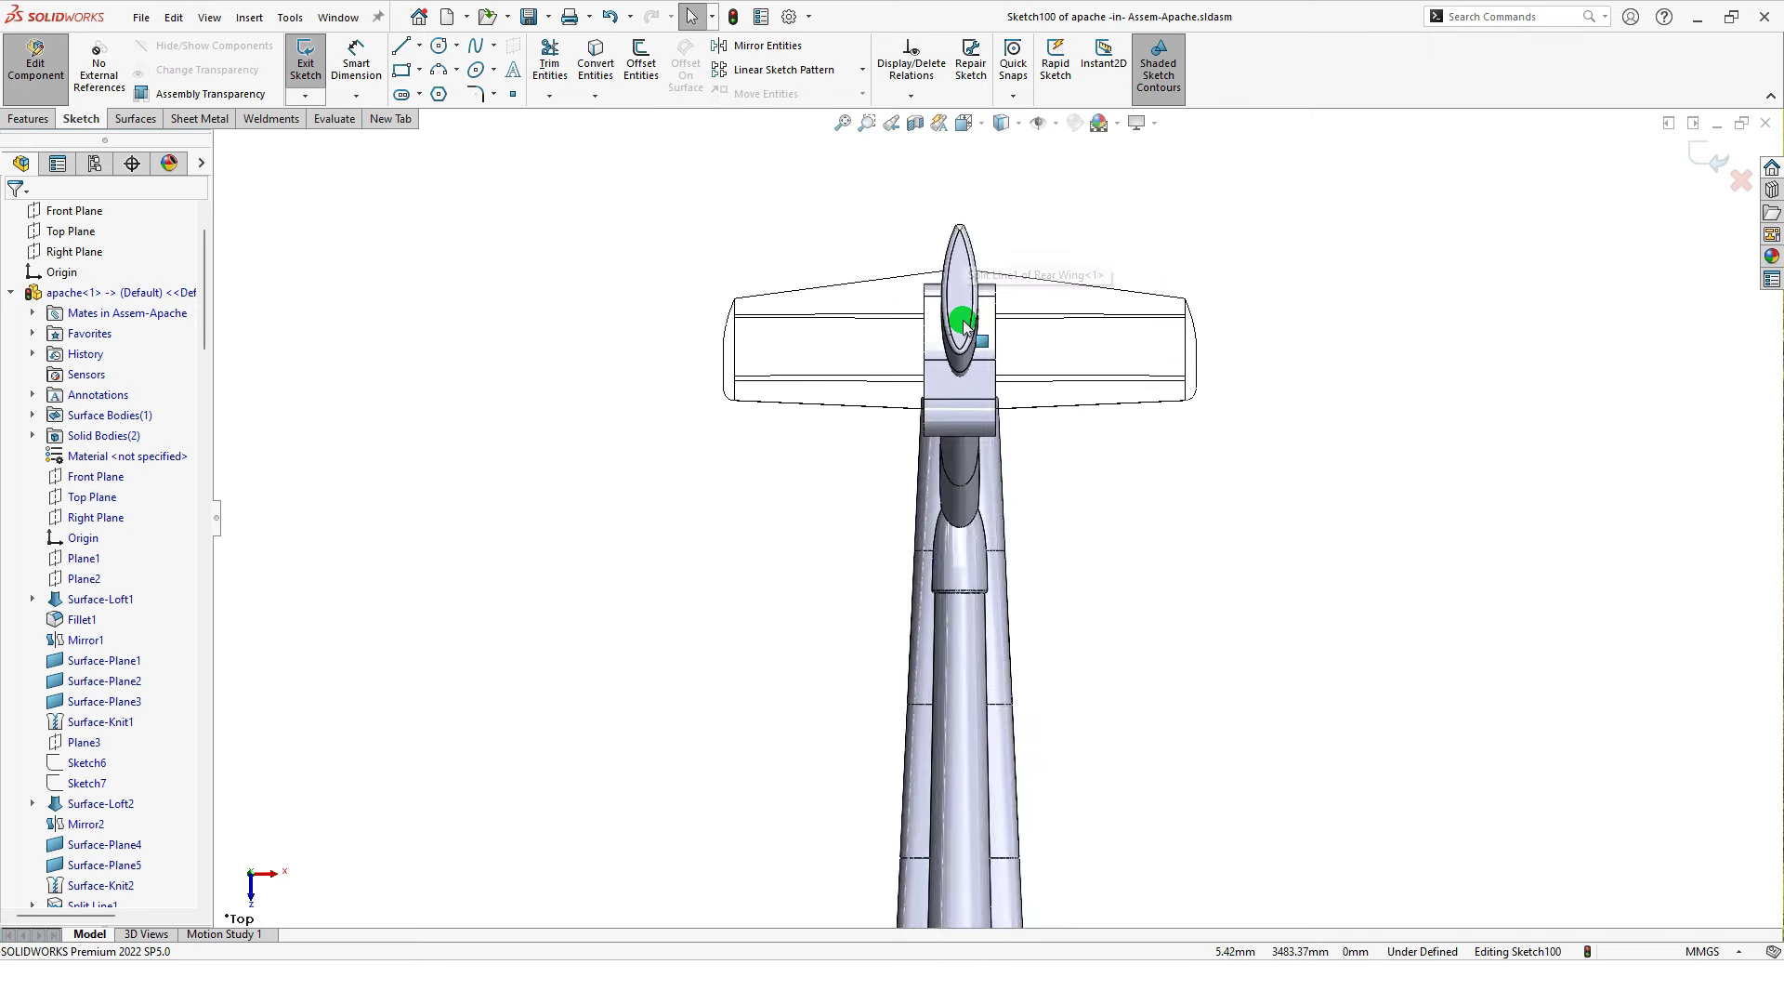
scroll(964, 326, down, 2)
scroll(967, 319, down, 2)
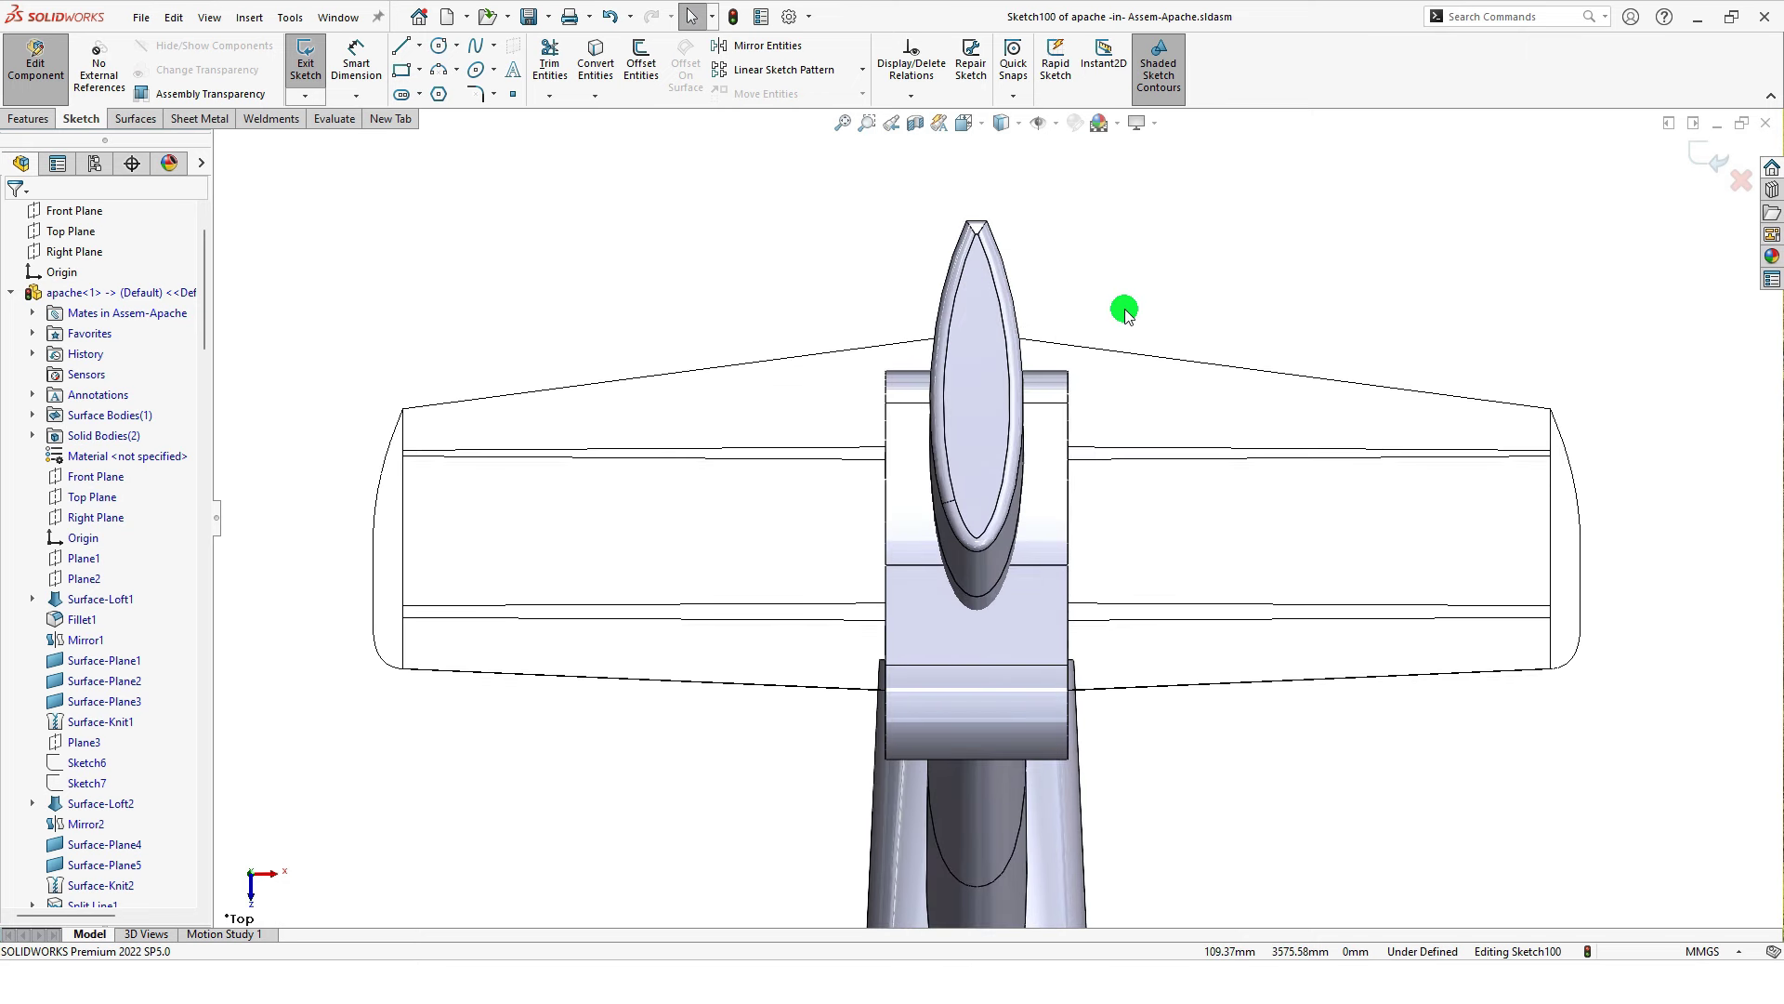
click(1001, 123)
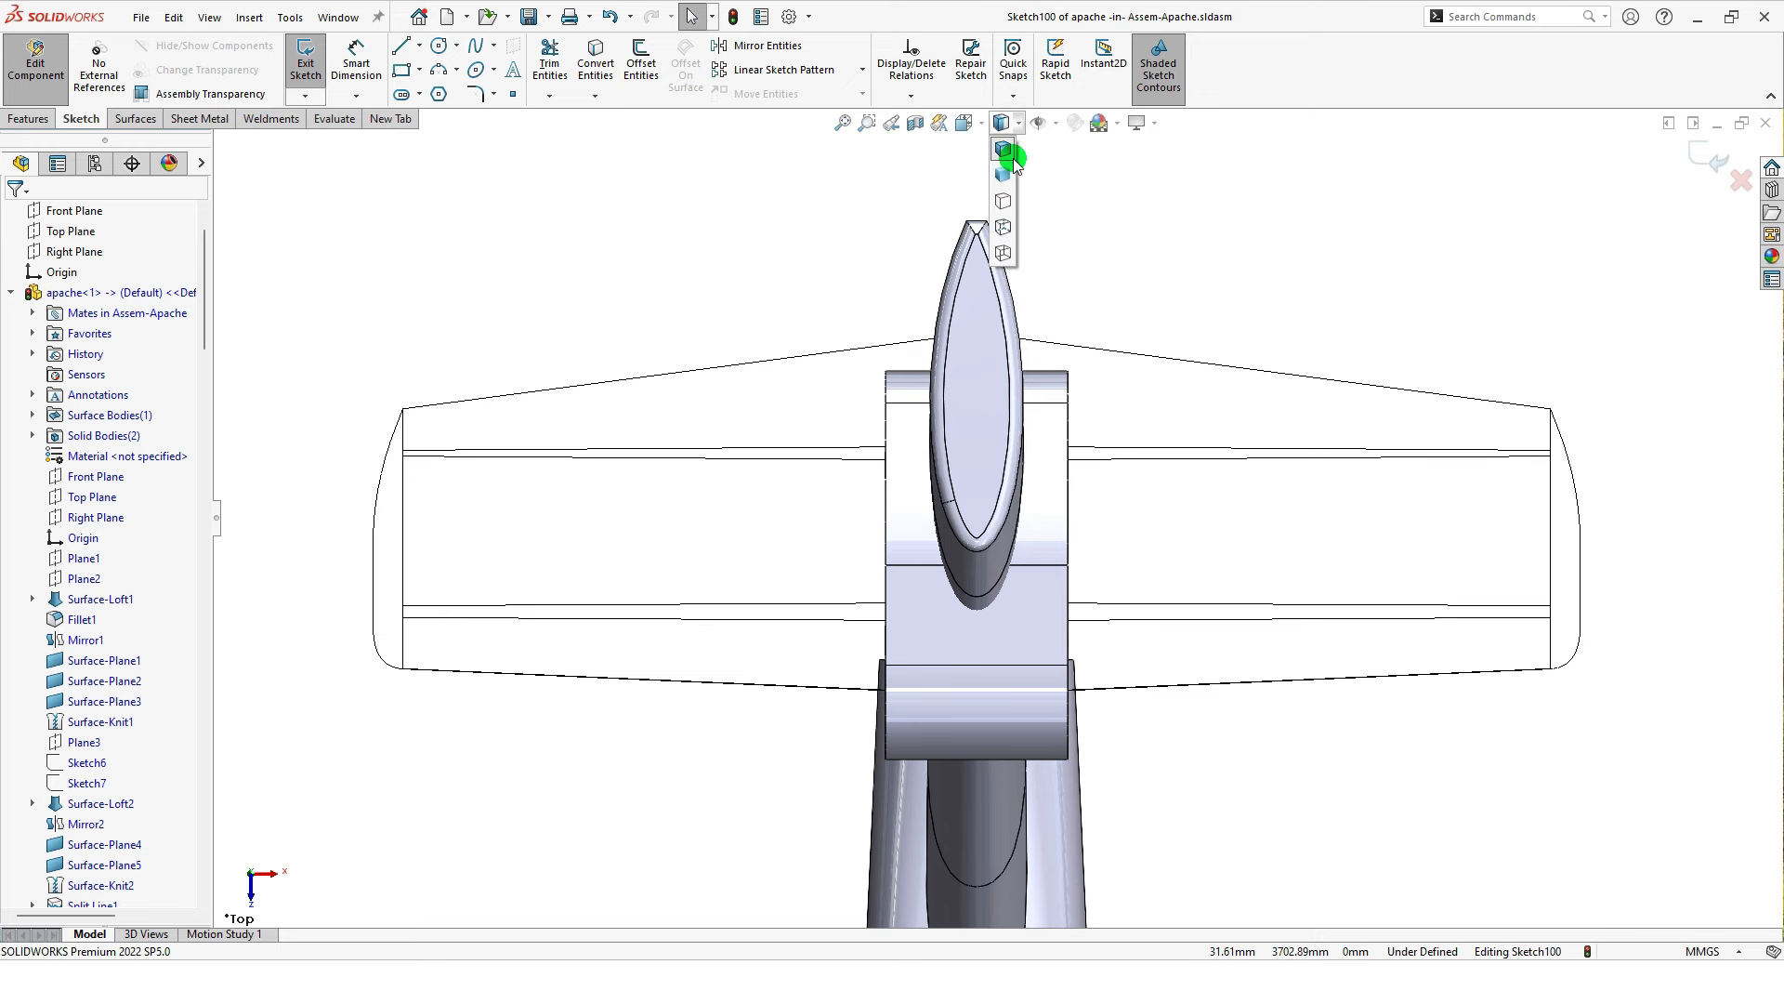
click(1009, 175)
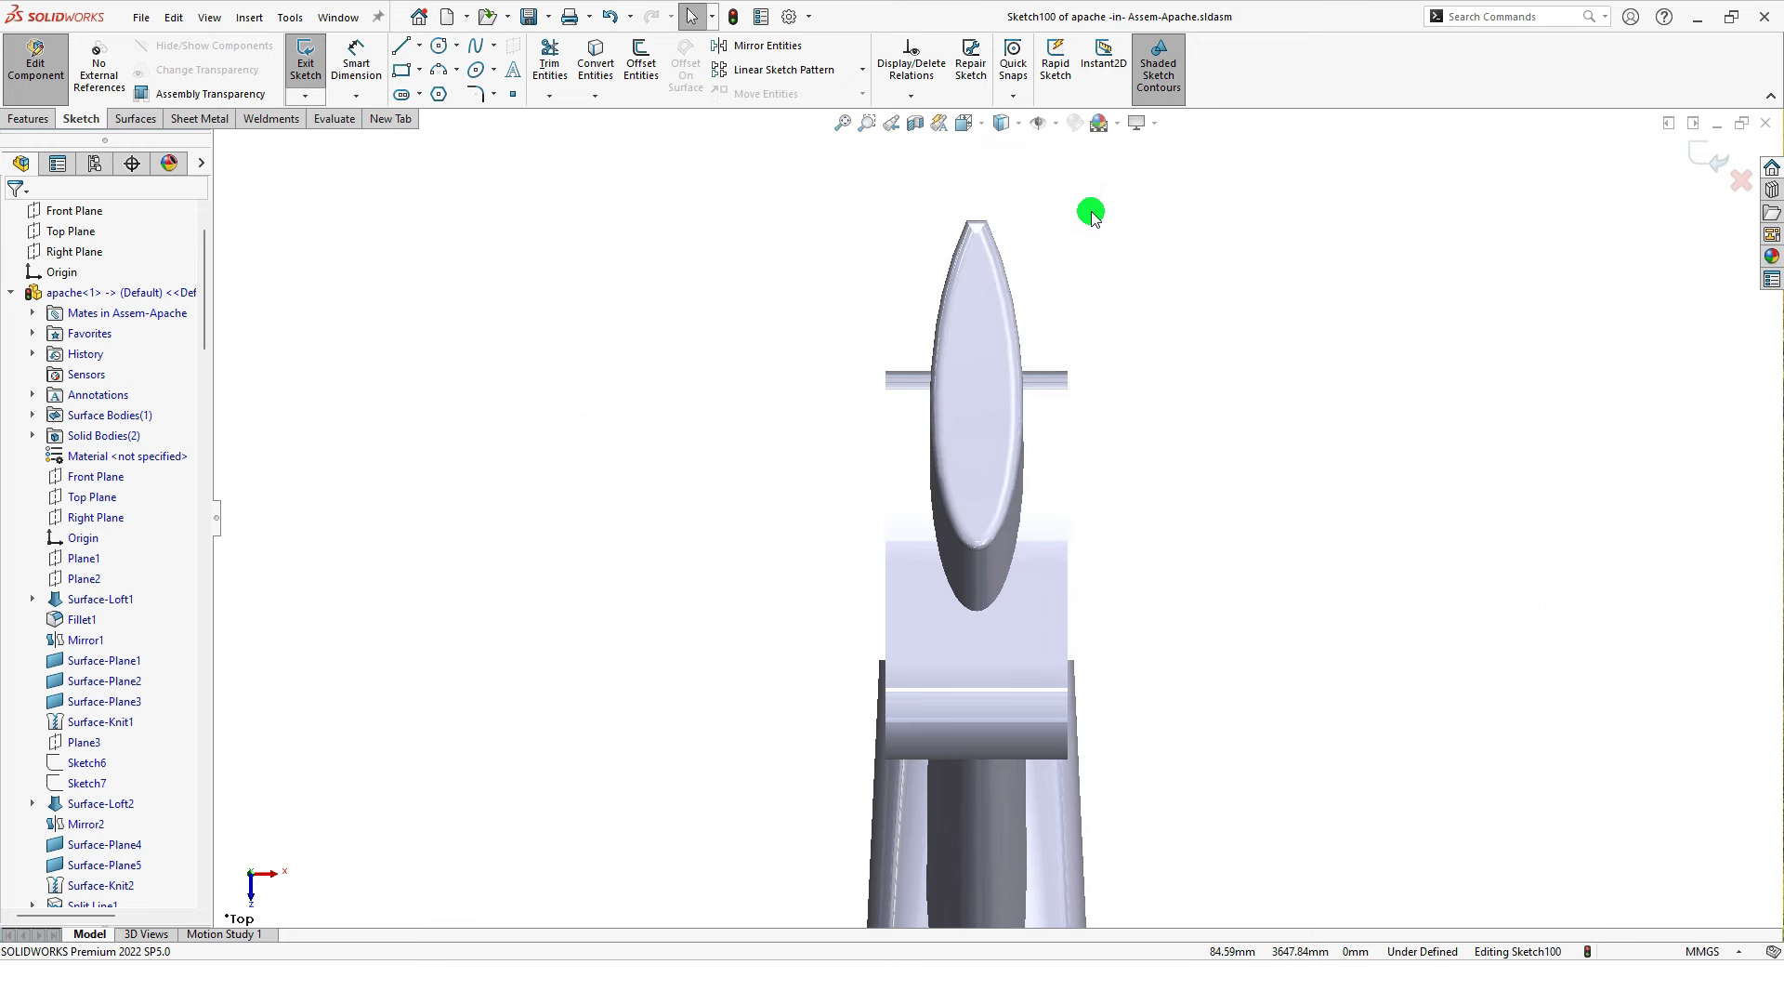
key(s)
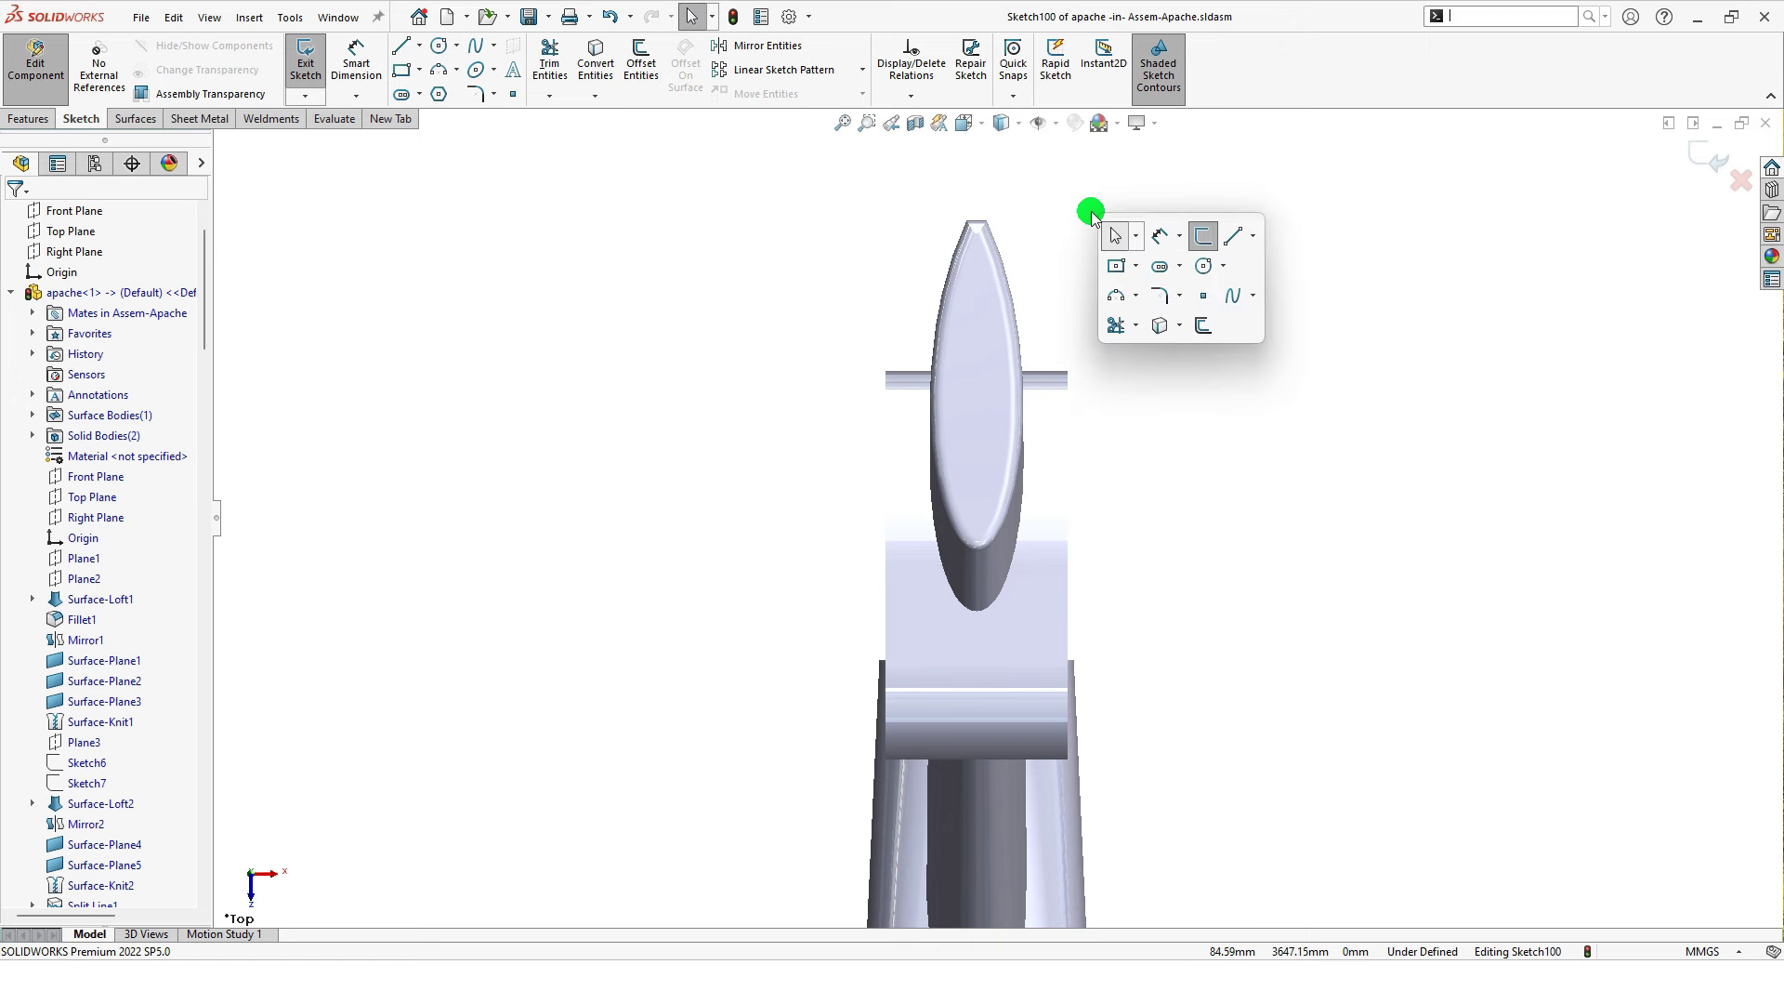
Step: Draw a vertical construction centerline along the fin's middle
click(1252, 235)
click(1259, 286)
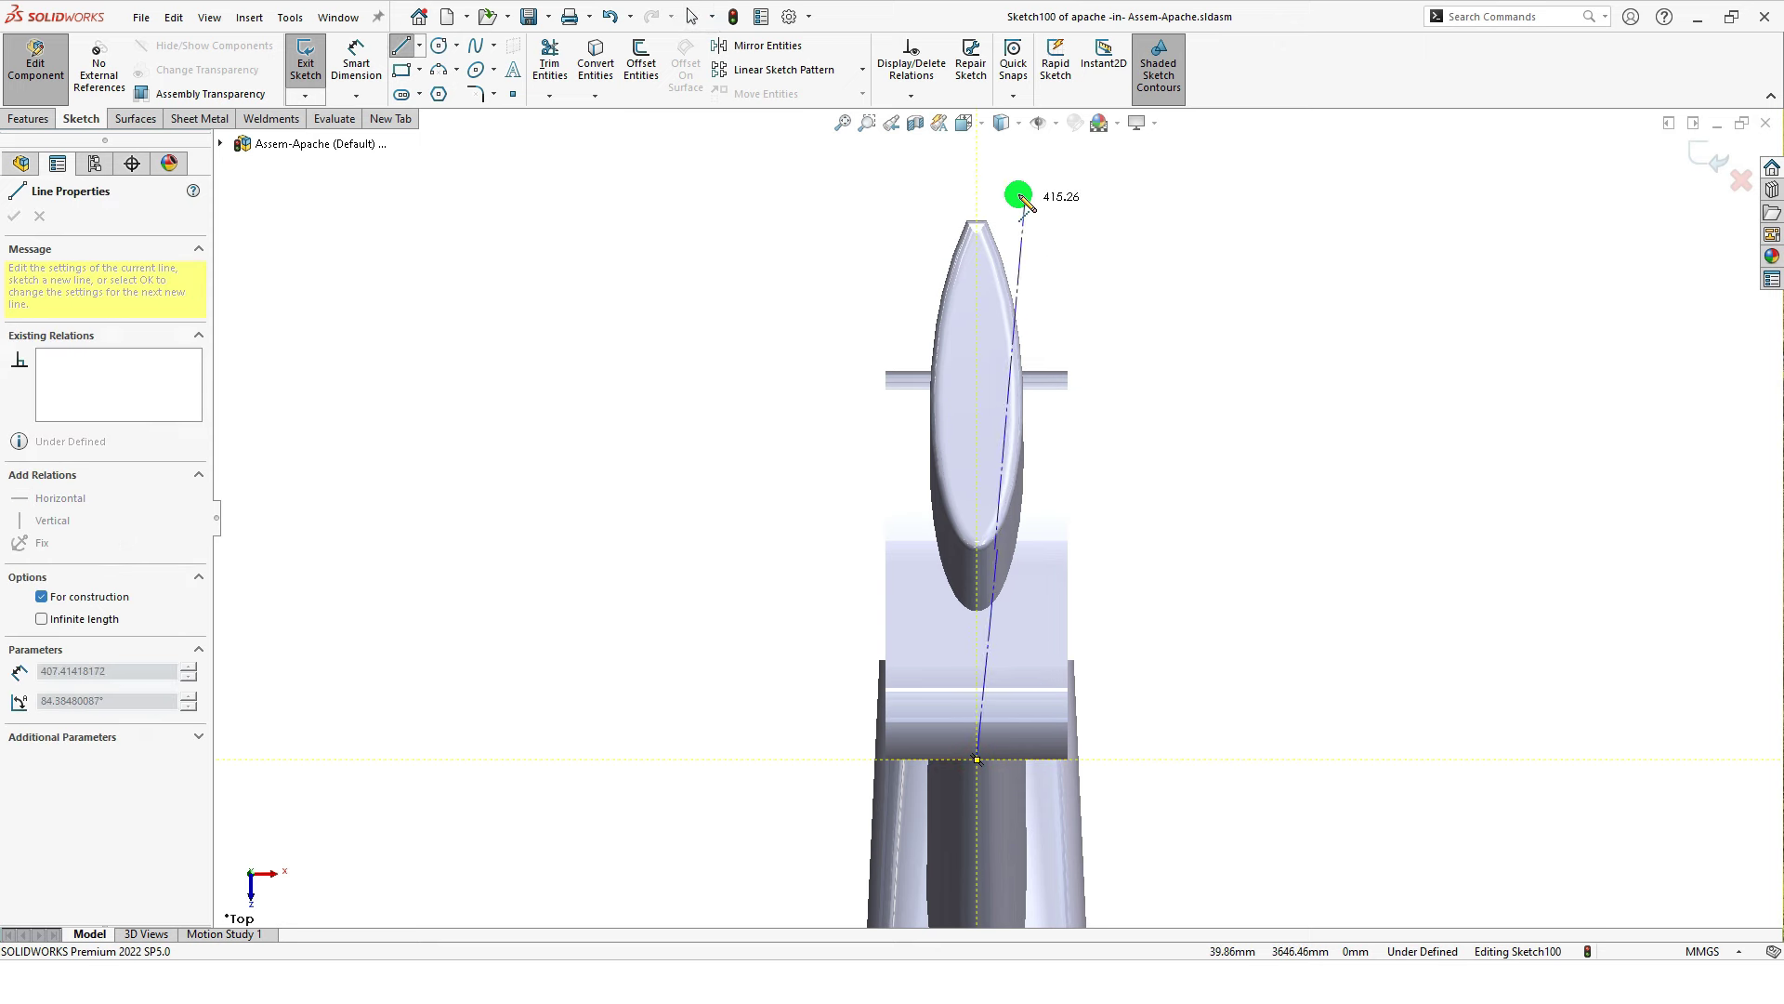
click(981, 174)
key(Escape)
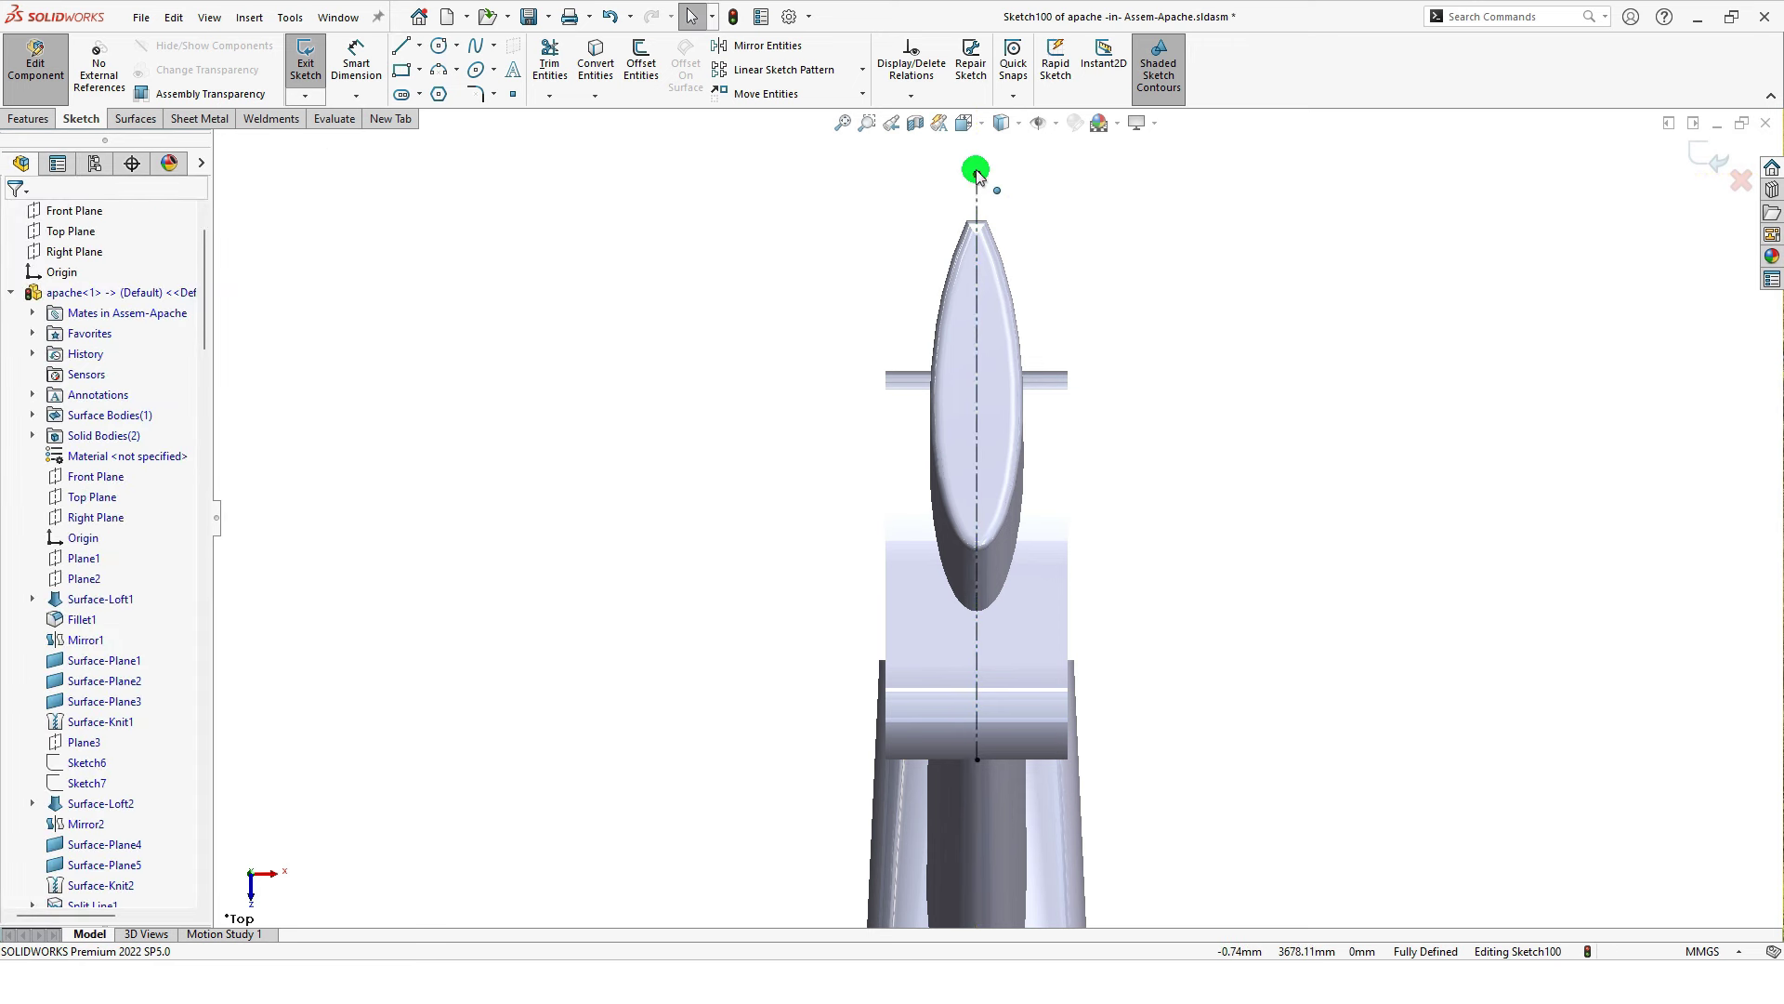
Step: Make the centerline's top endpoint coincident with the horizontal stub's edge
click(975, 173)
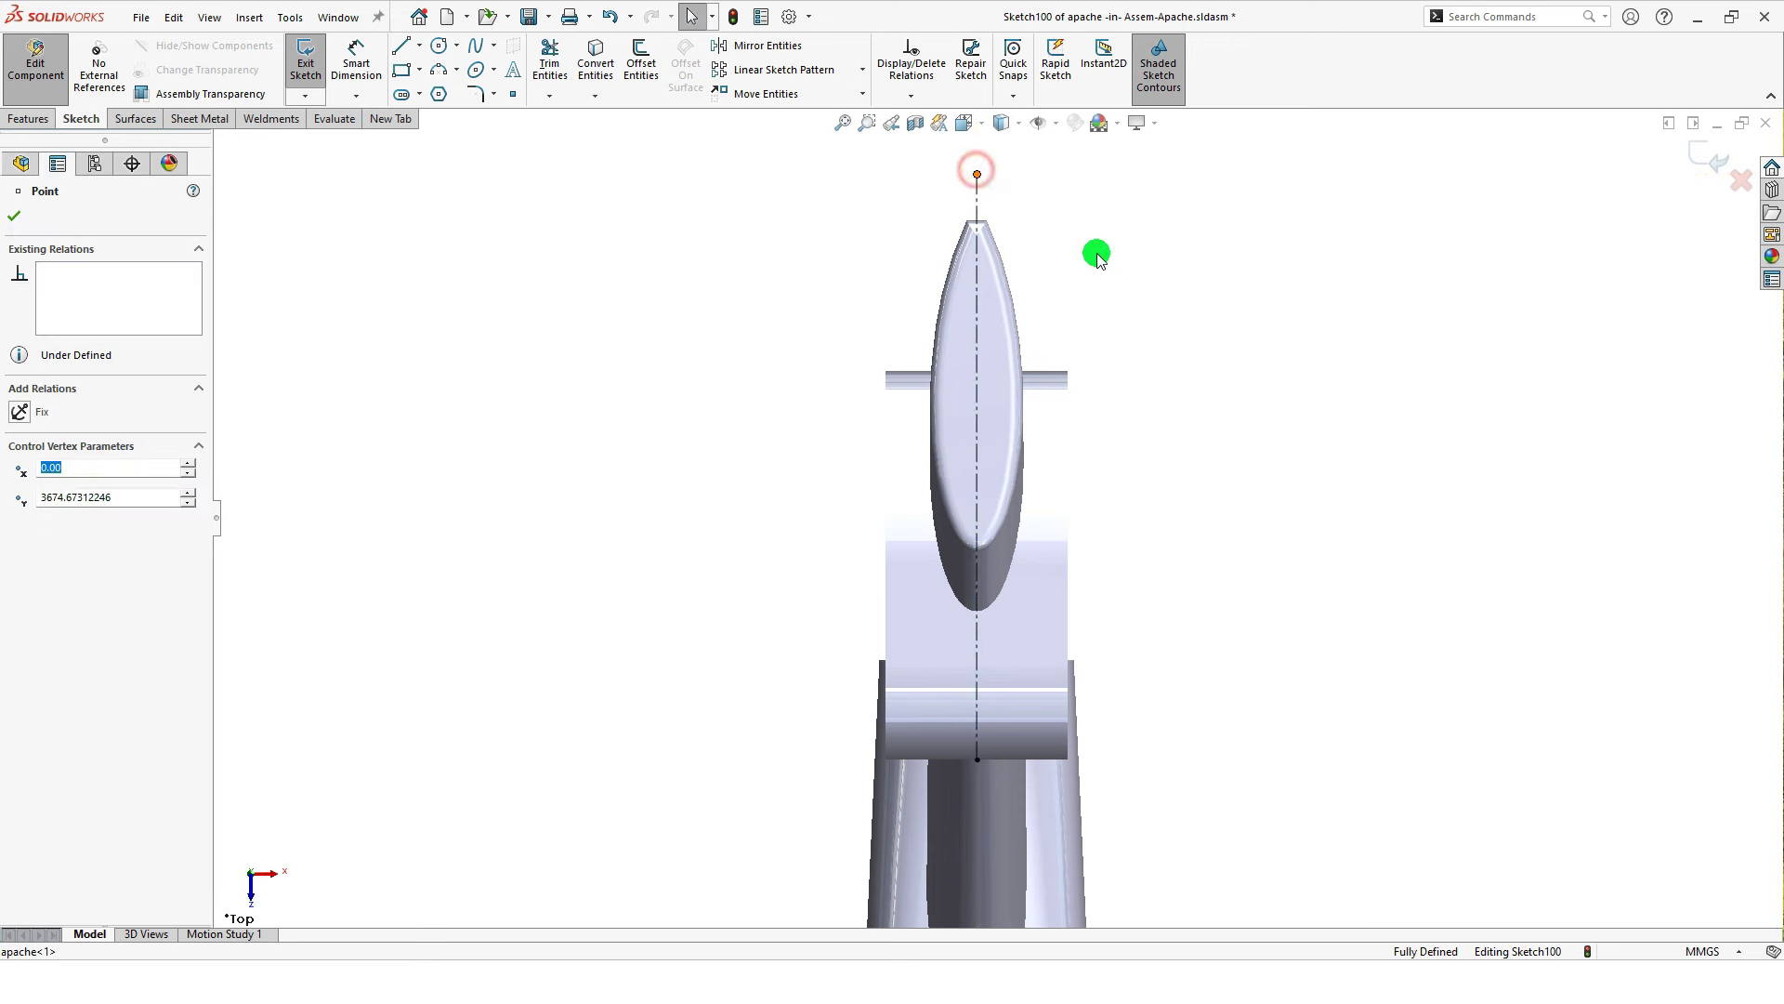
ctrl+click(1053, 371)
click(1130, 288)
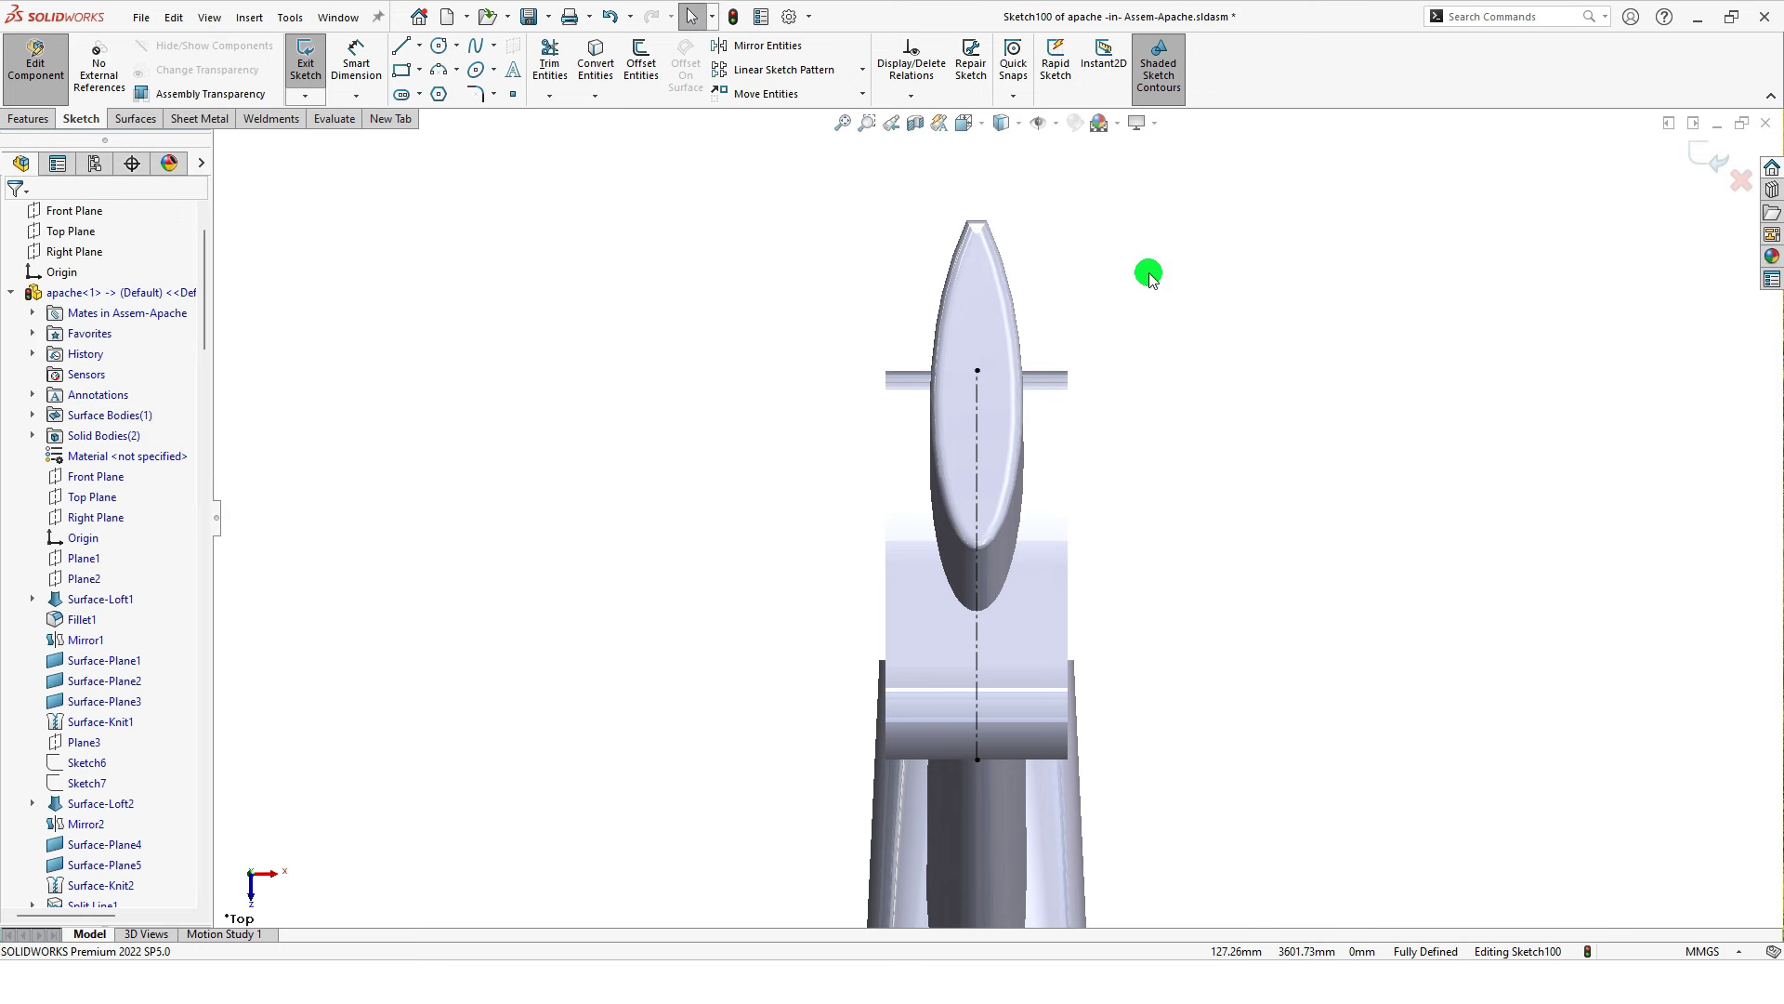
key(s)
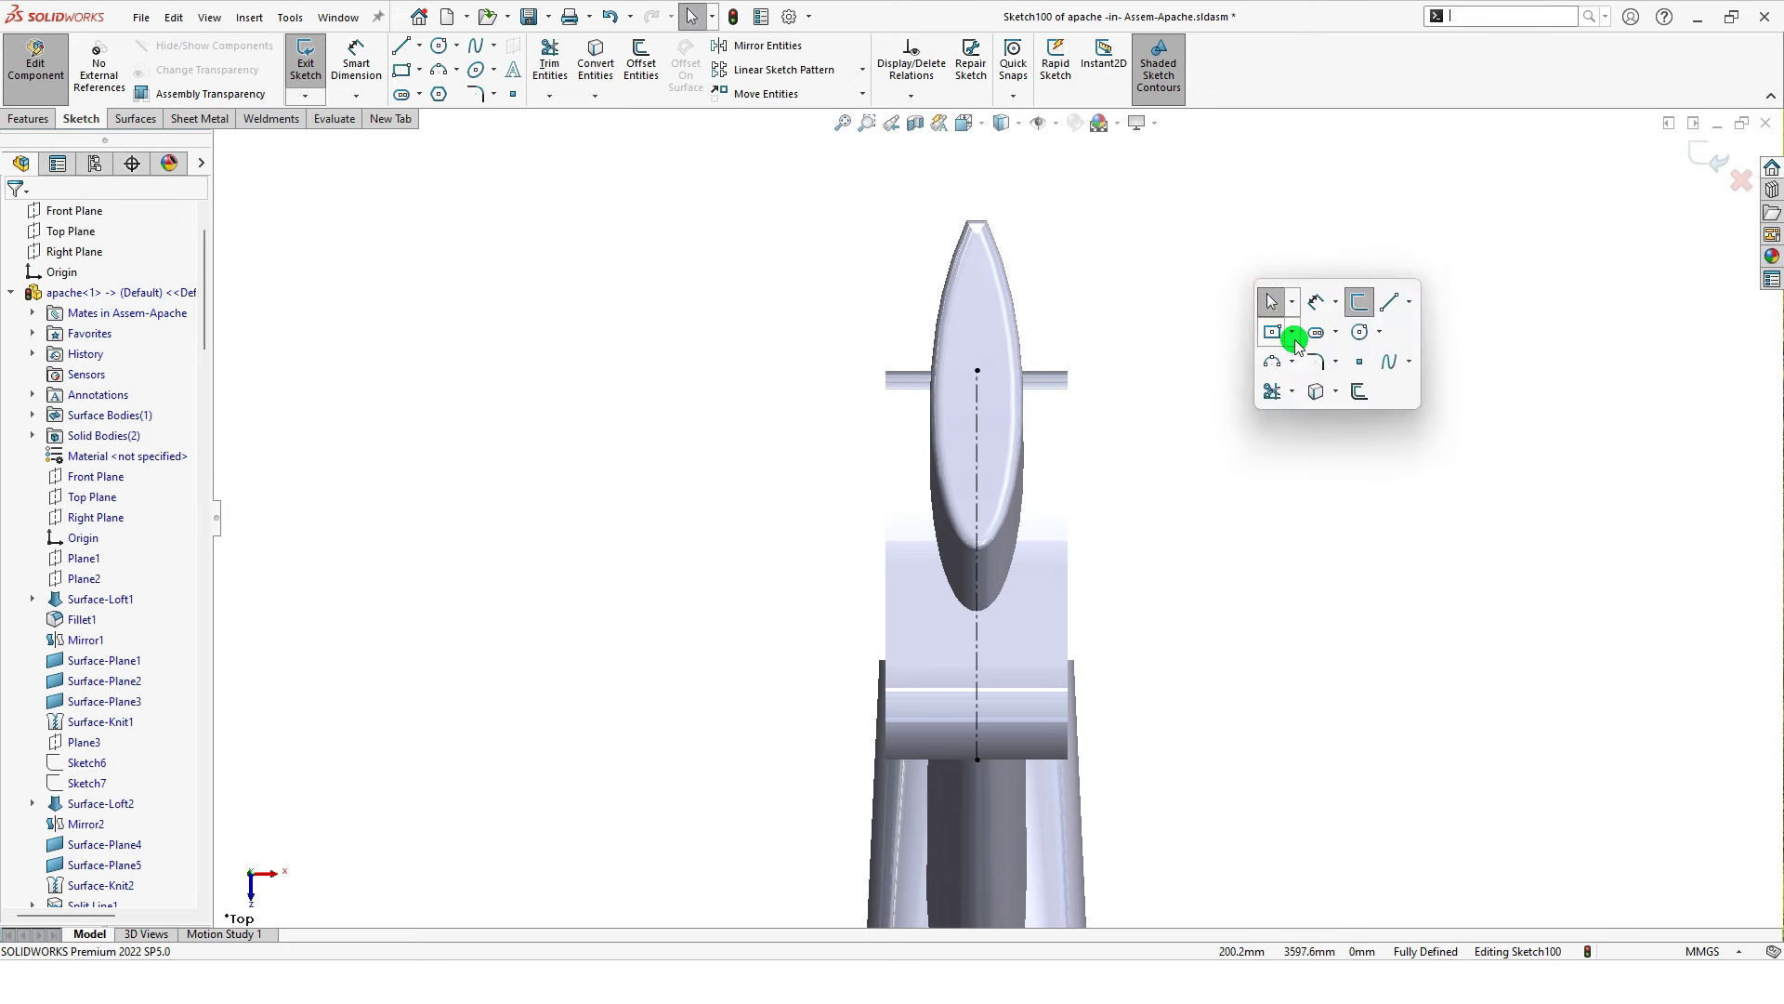
click(1389, 364)
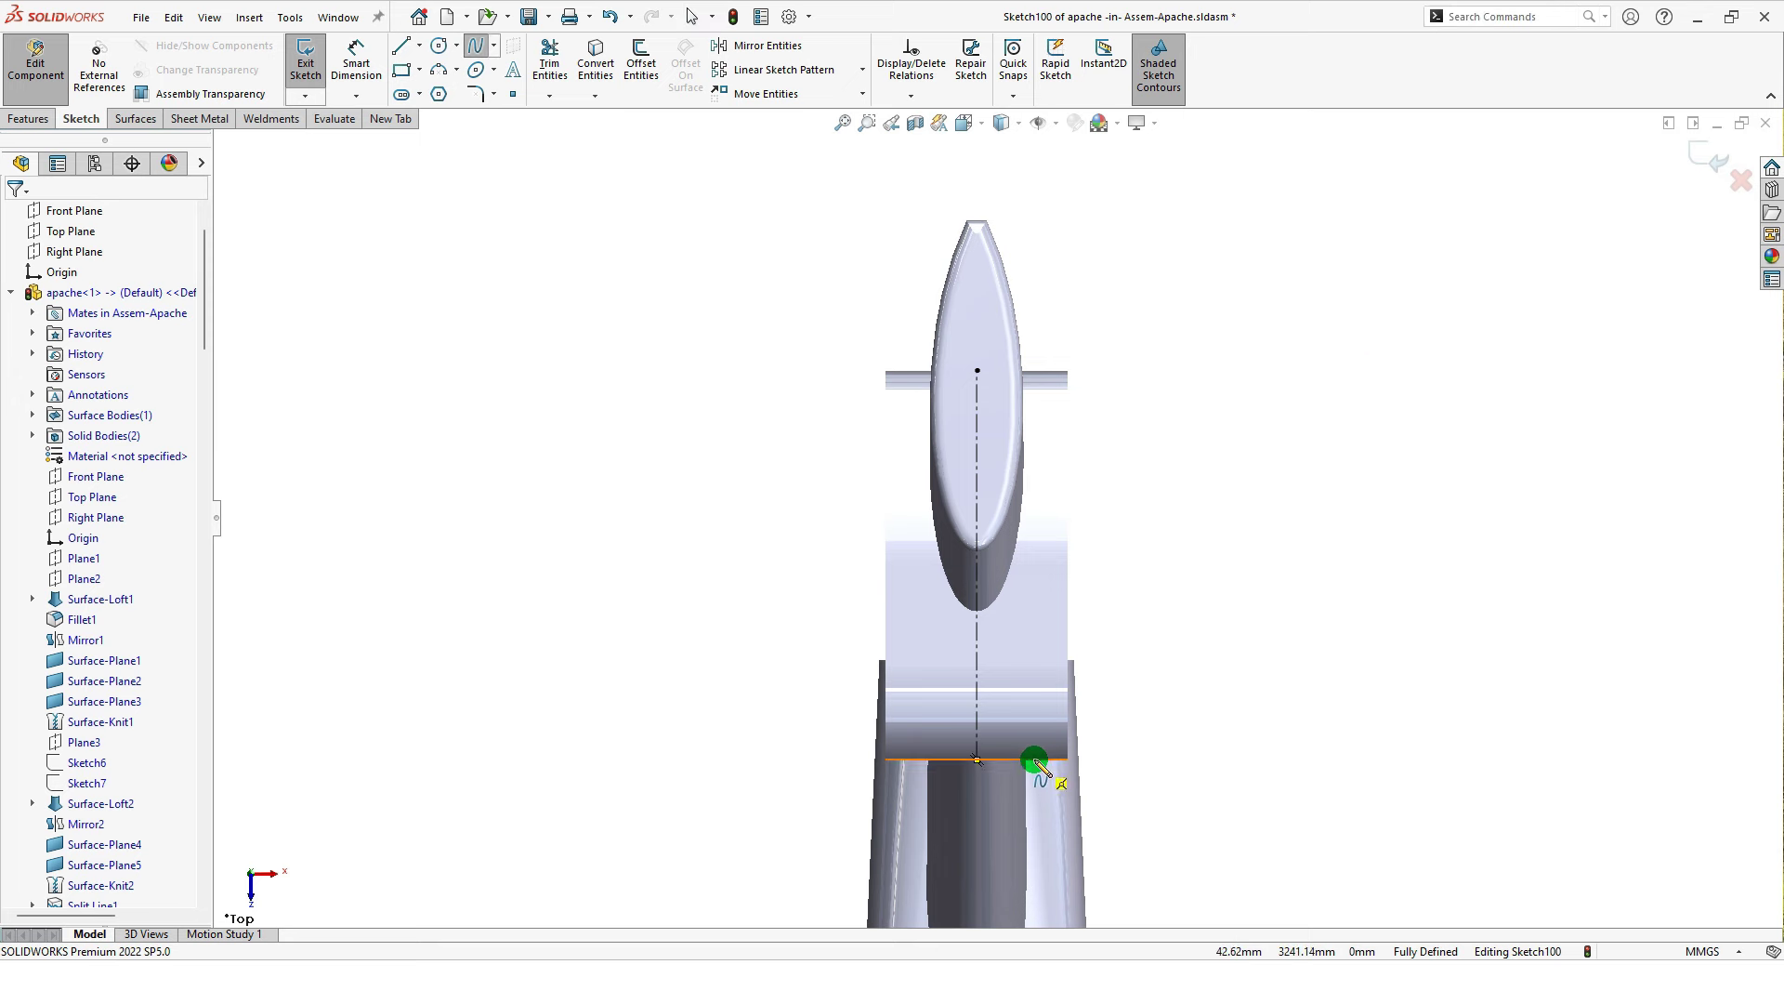
Step: Draw a two-point spline from the lower body edge up to the stub
click(1035, 760)
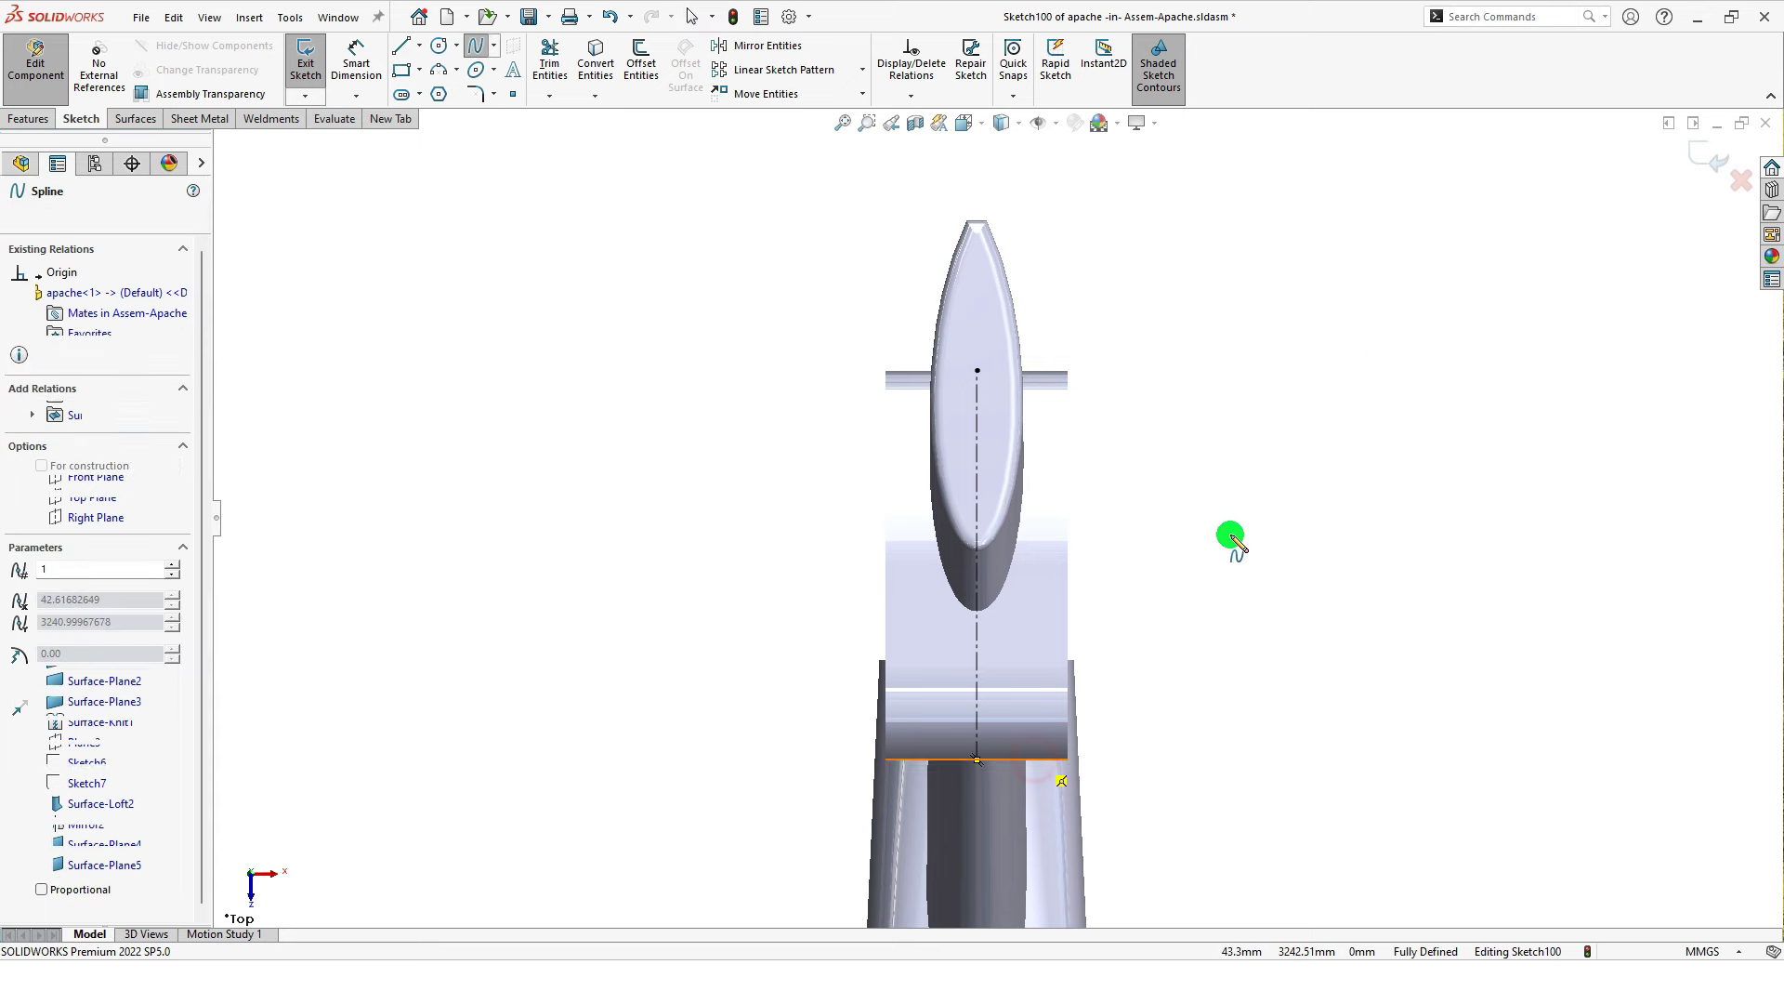
click(1050, 372)
right_click(1296, 451)
click(1299, 453)
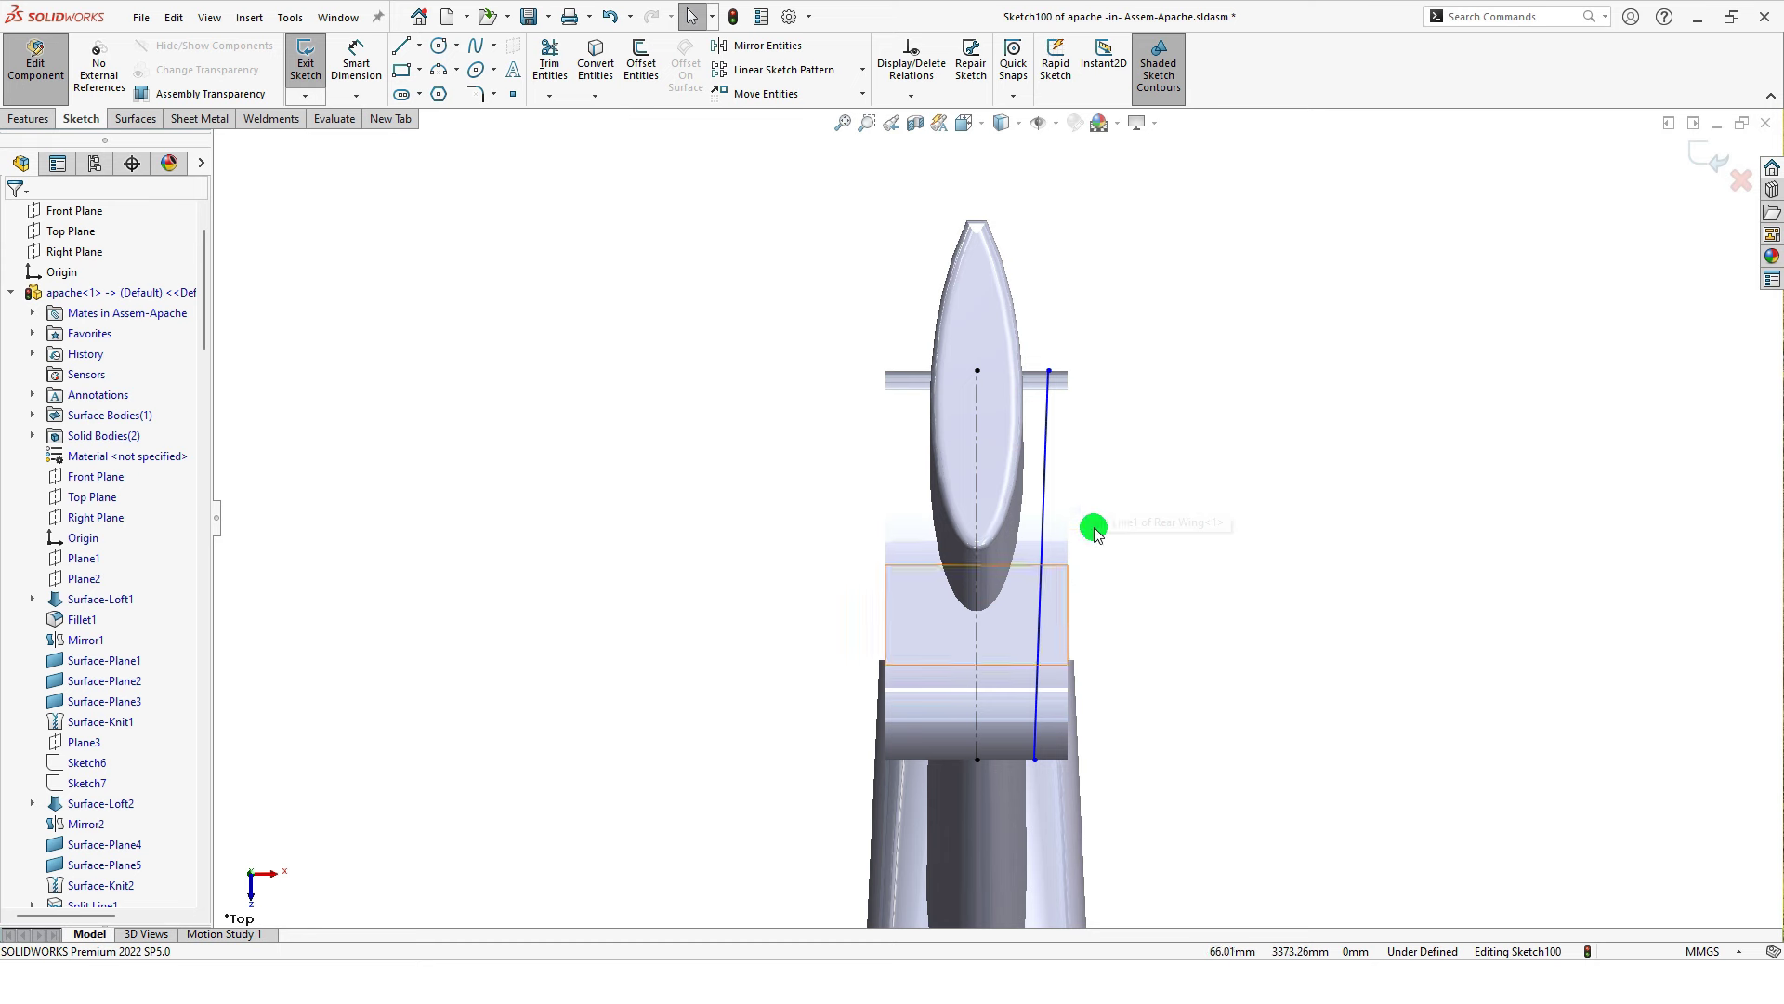
Step: Dimension the spline's top end 35 horizontally from the centerline
key(s)
click(1305, 287)
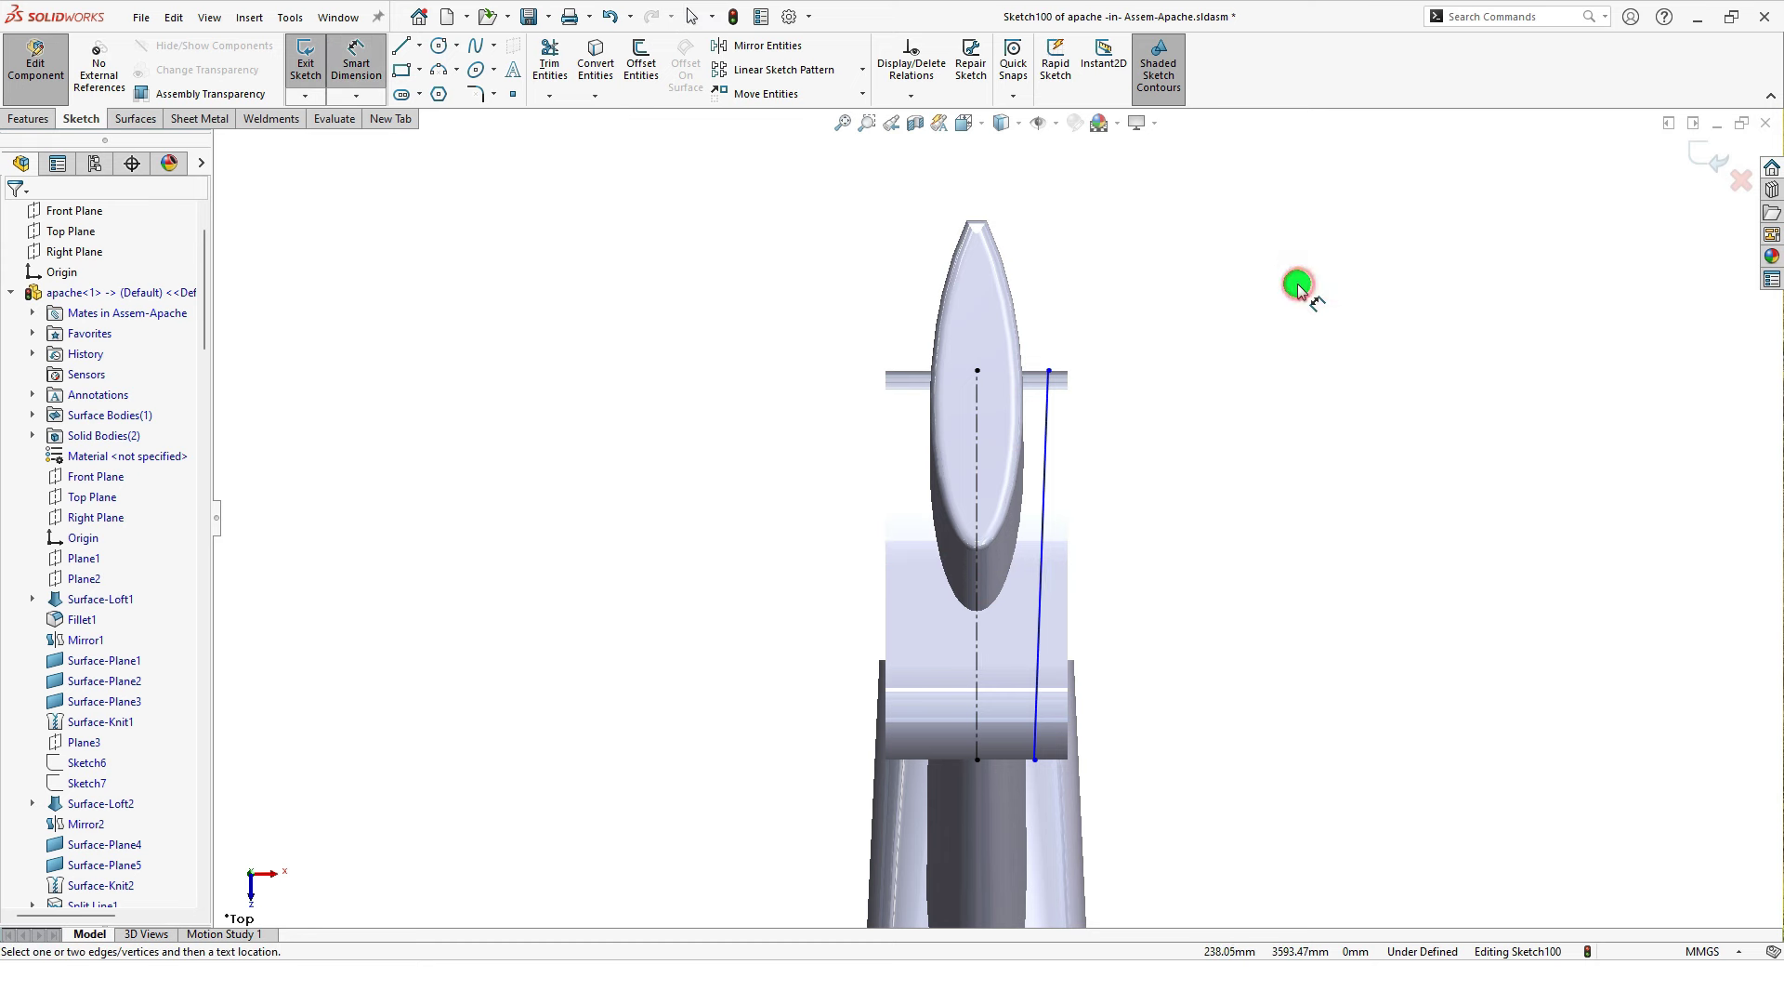
click(976, 371)
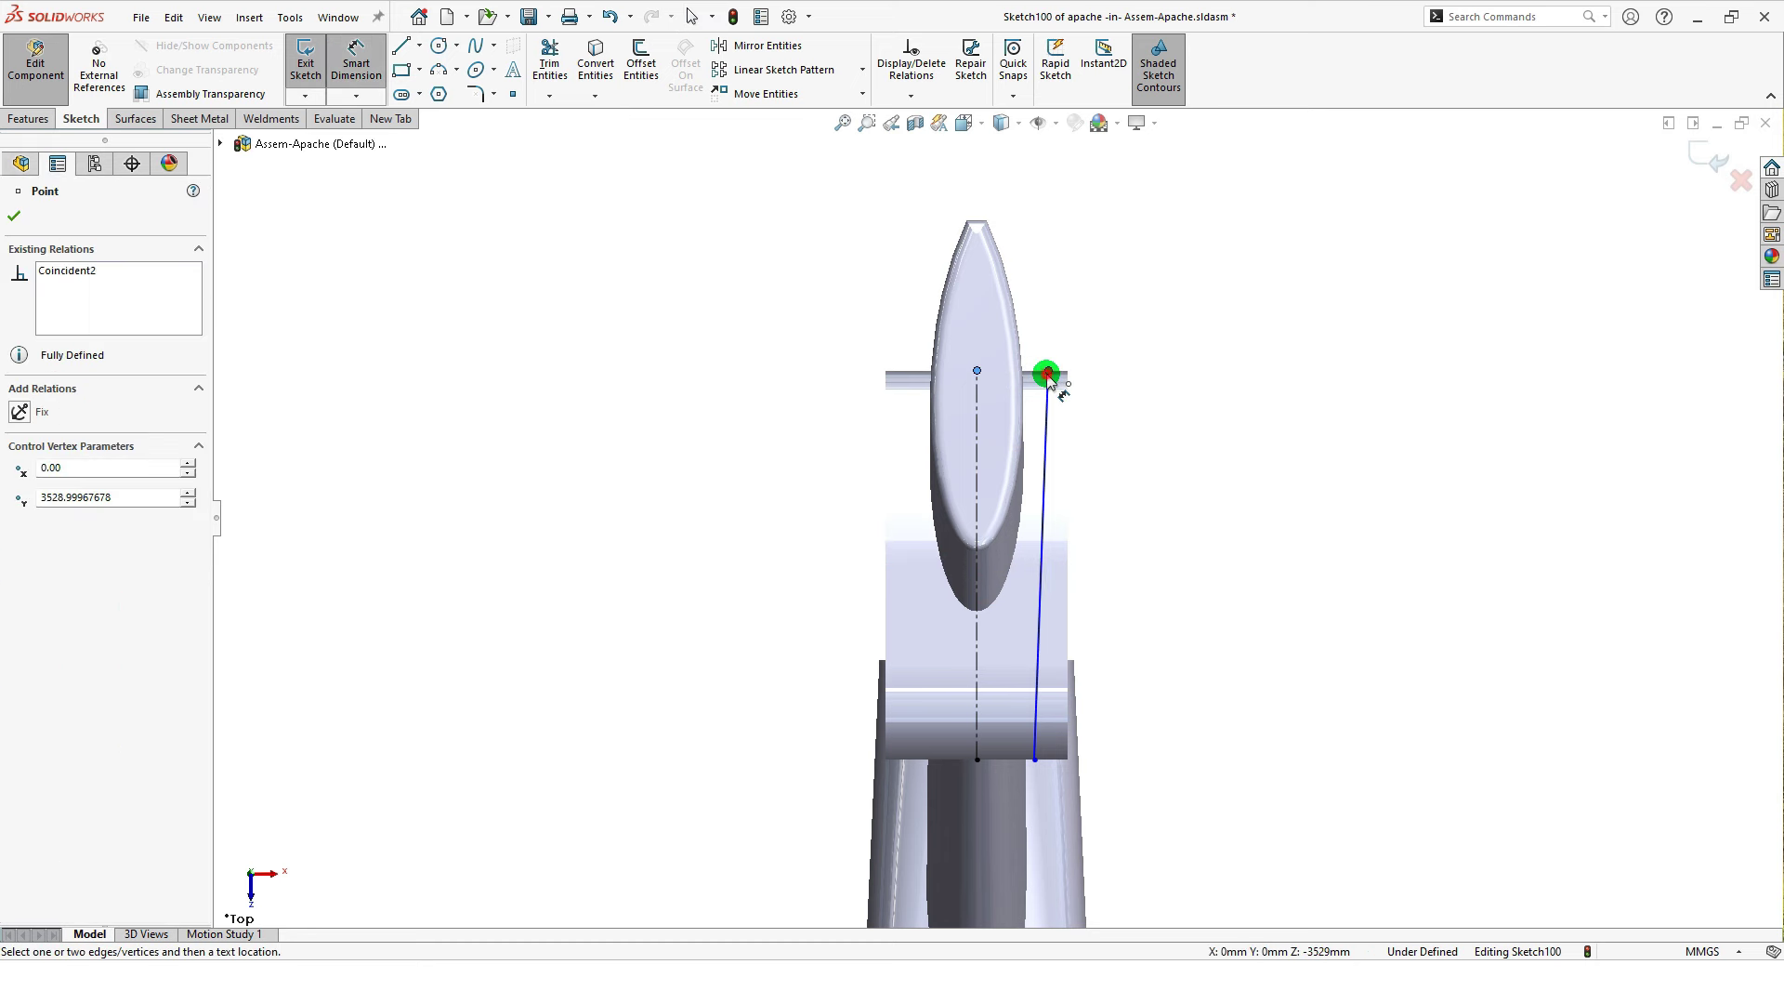
click(1047, 374)
click(1093, 318)
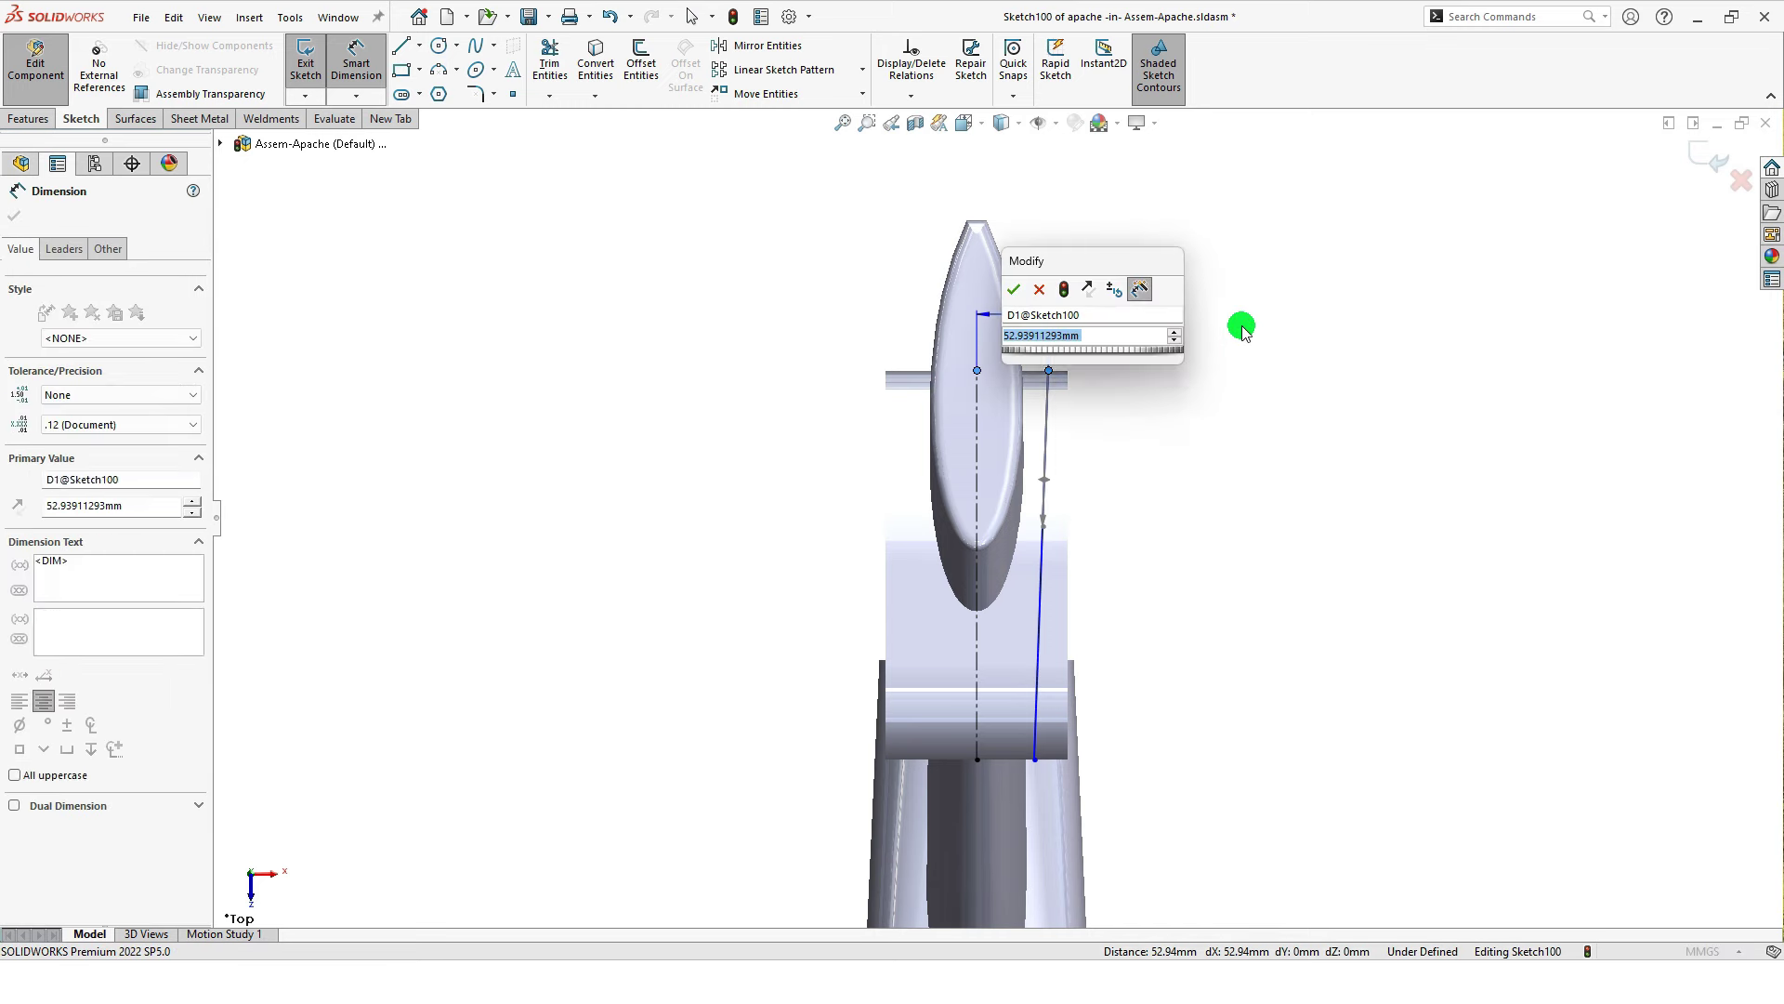
text(3)
key(Return)
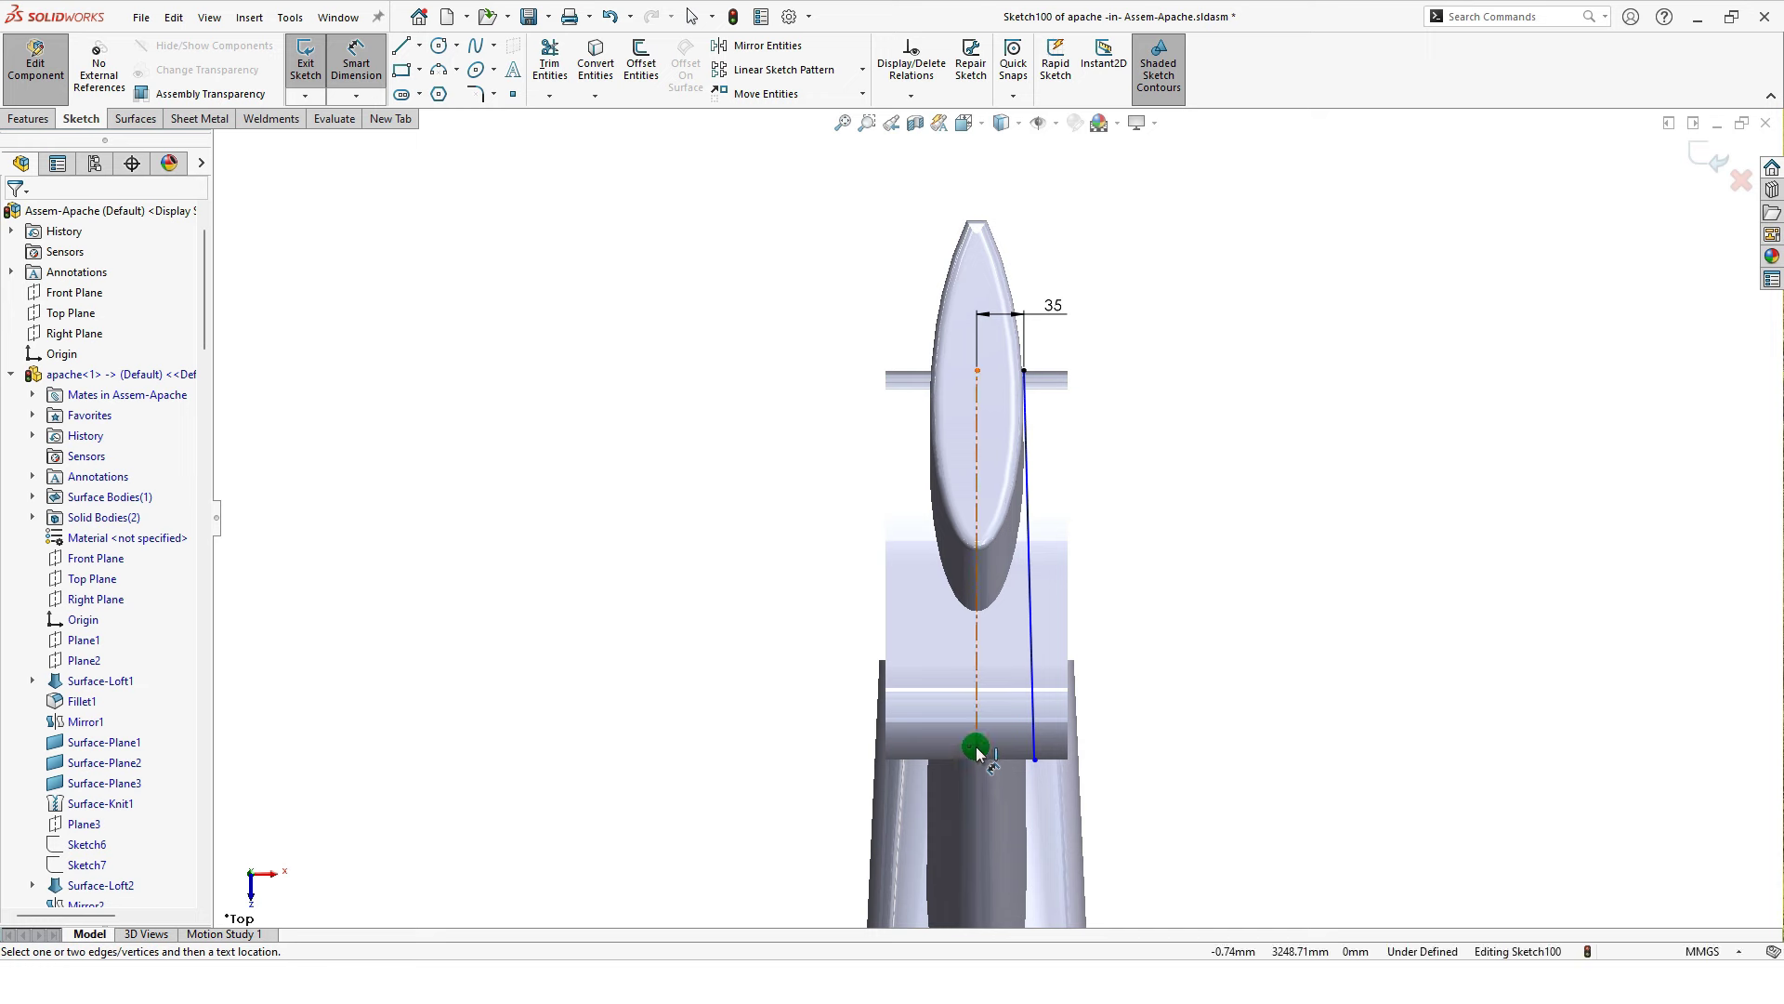
Step: Dimension the spline's bottom end 35 from the centerline, fully defining the sketch
click(977, 753)
click(1033, 760)
click(1121, 809)
text(35)
key(Return)
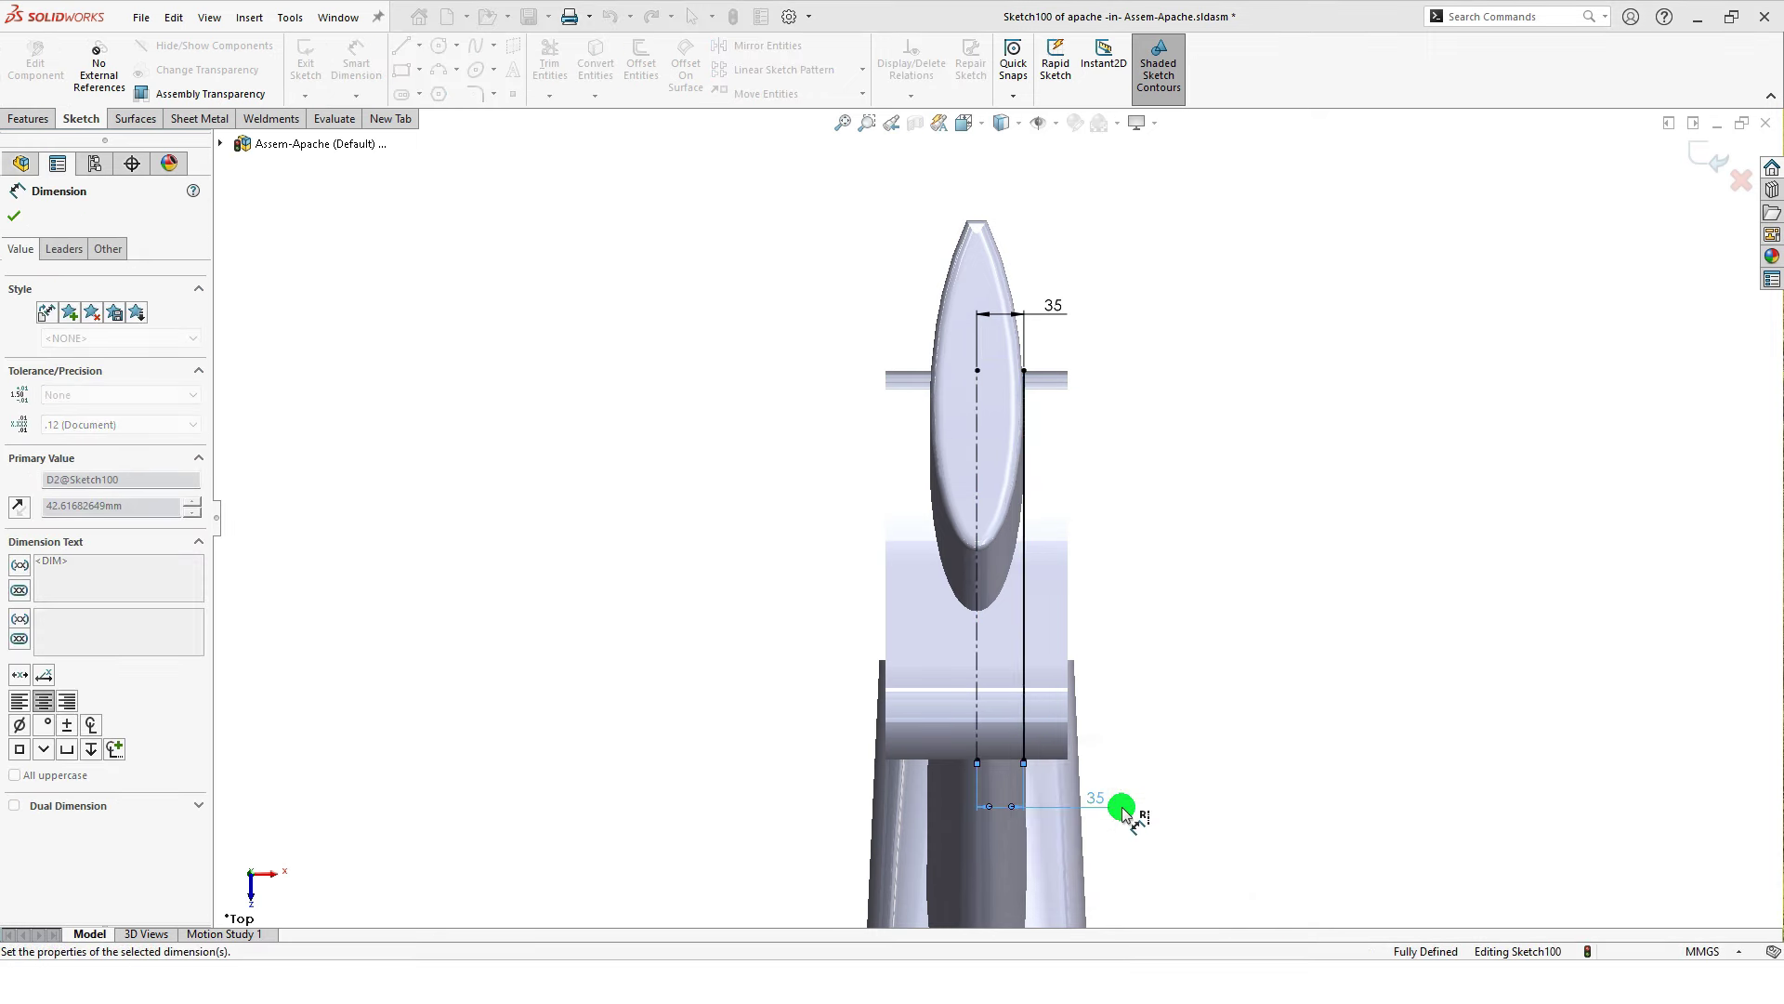
click(1206, 643)
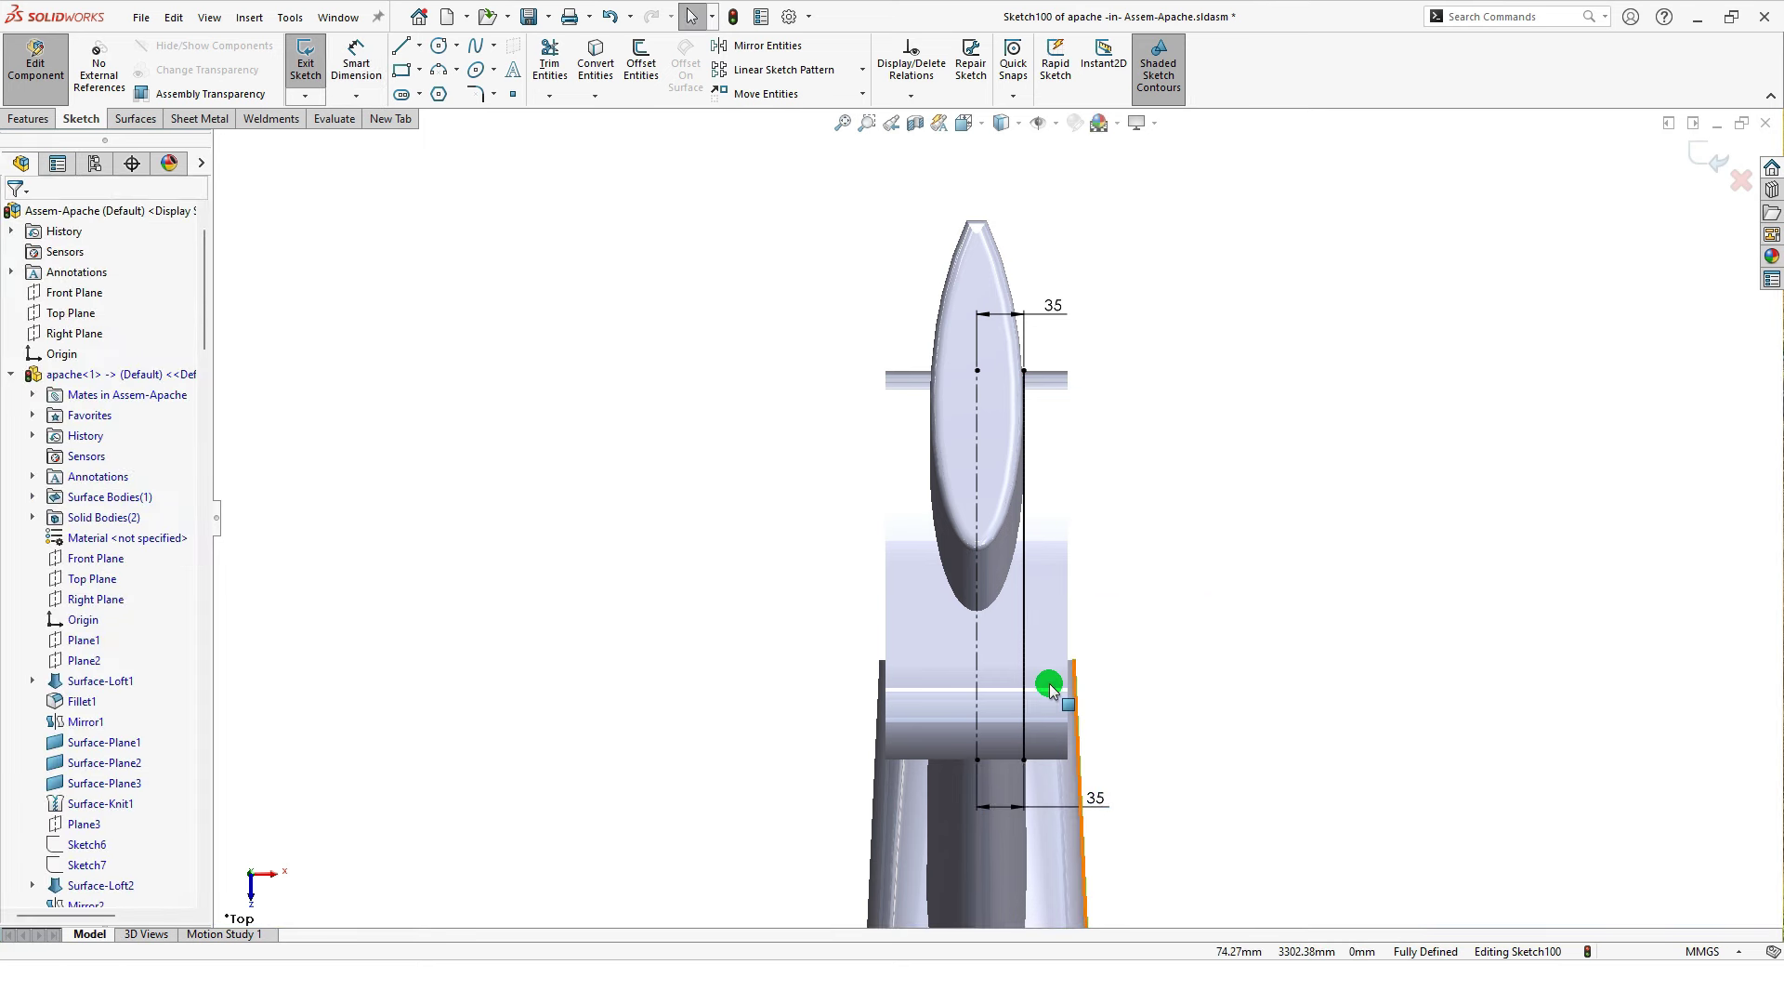
click(1024, 688)
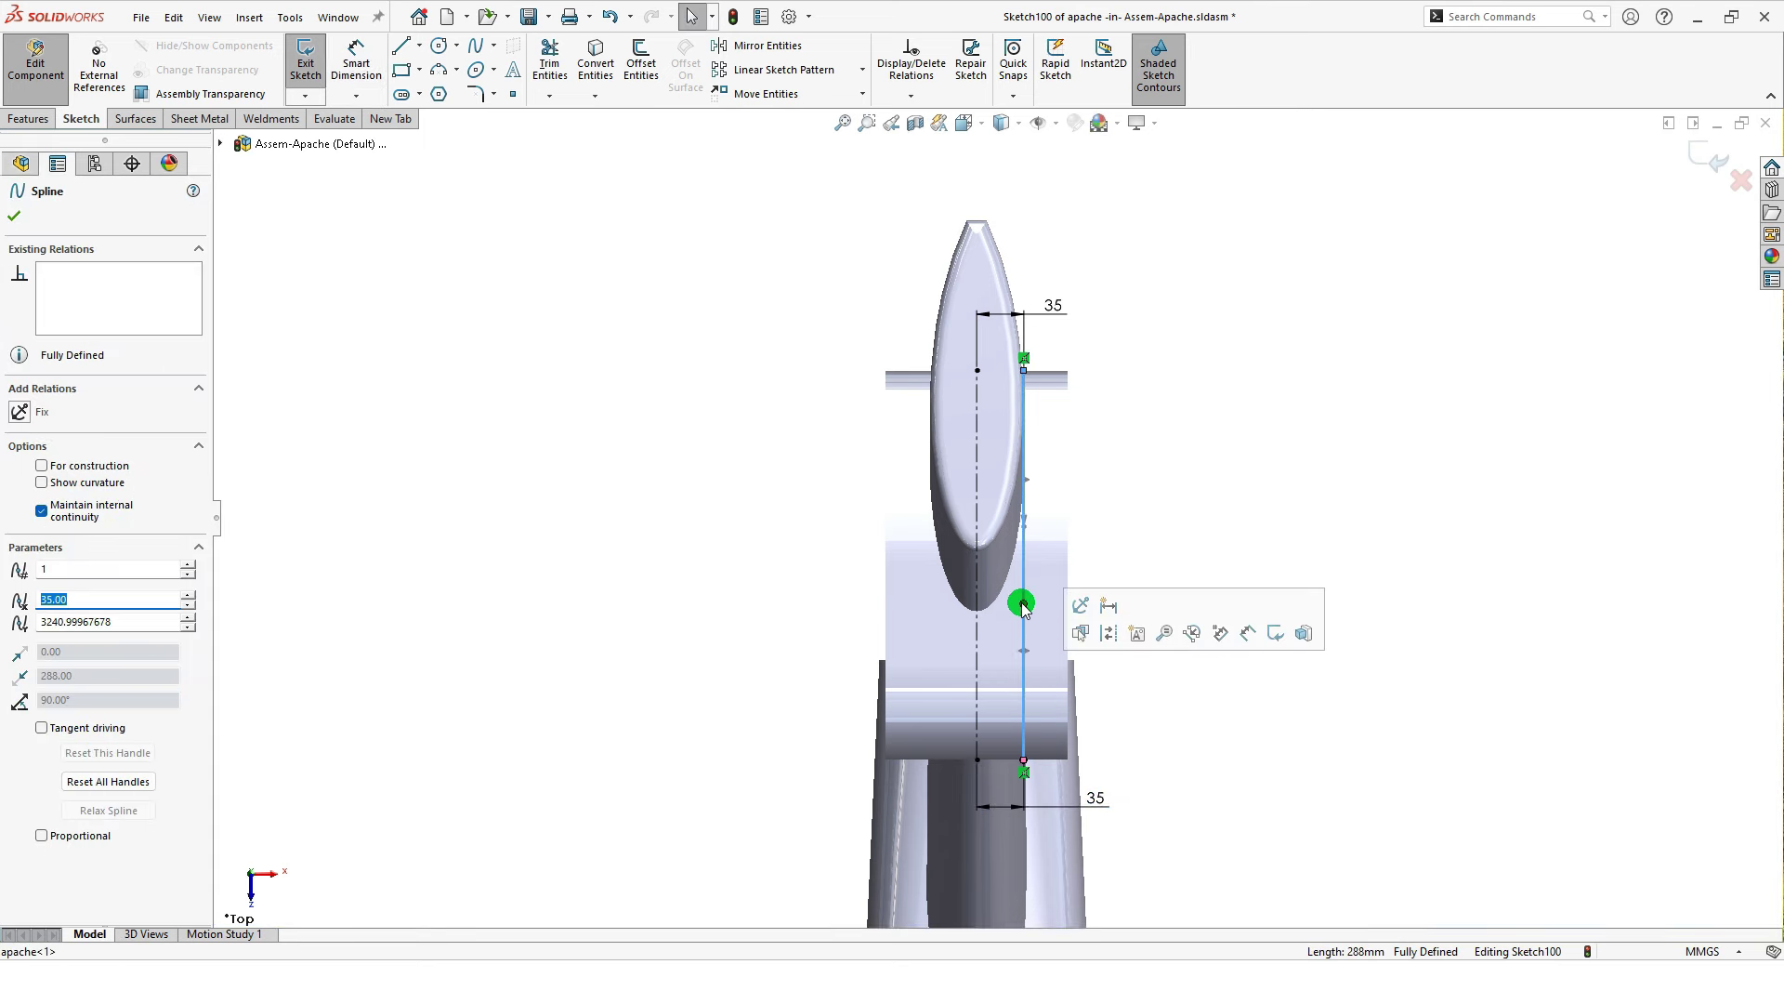
Step: Bow the right spline outward and add a tangent handle at its top
drag(1022, 606, 1047, 605)
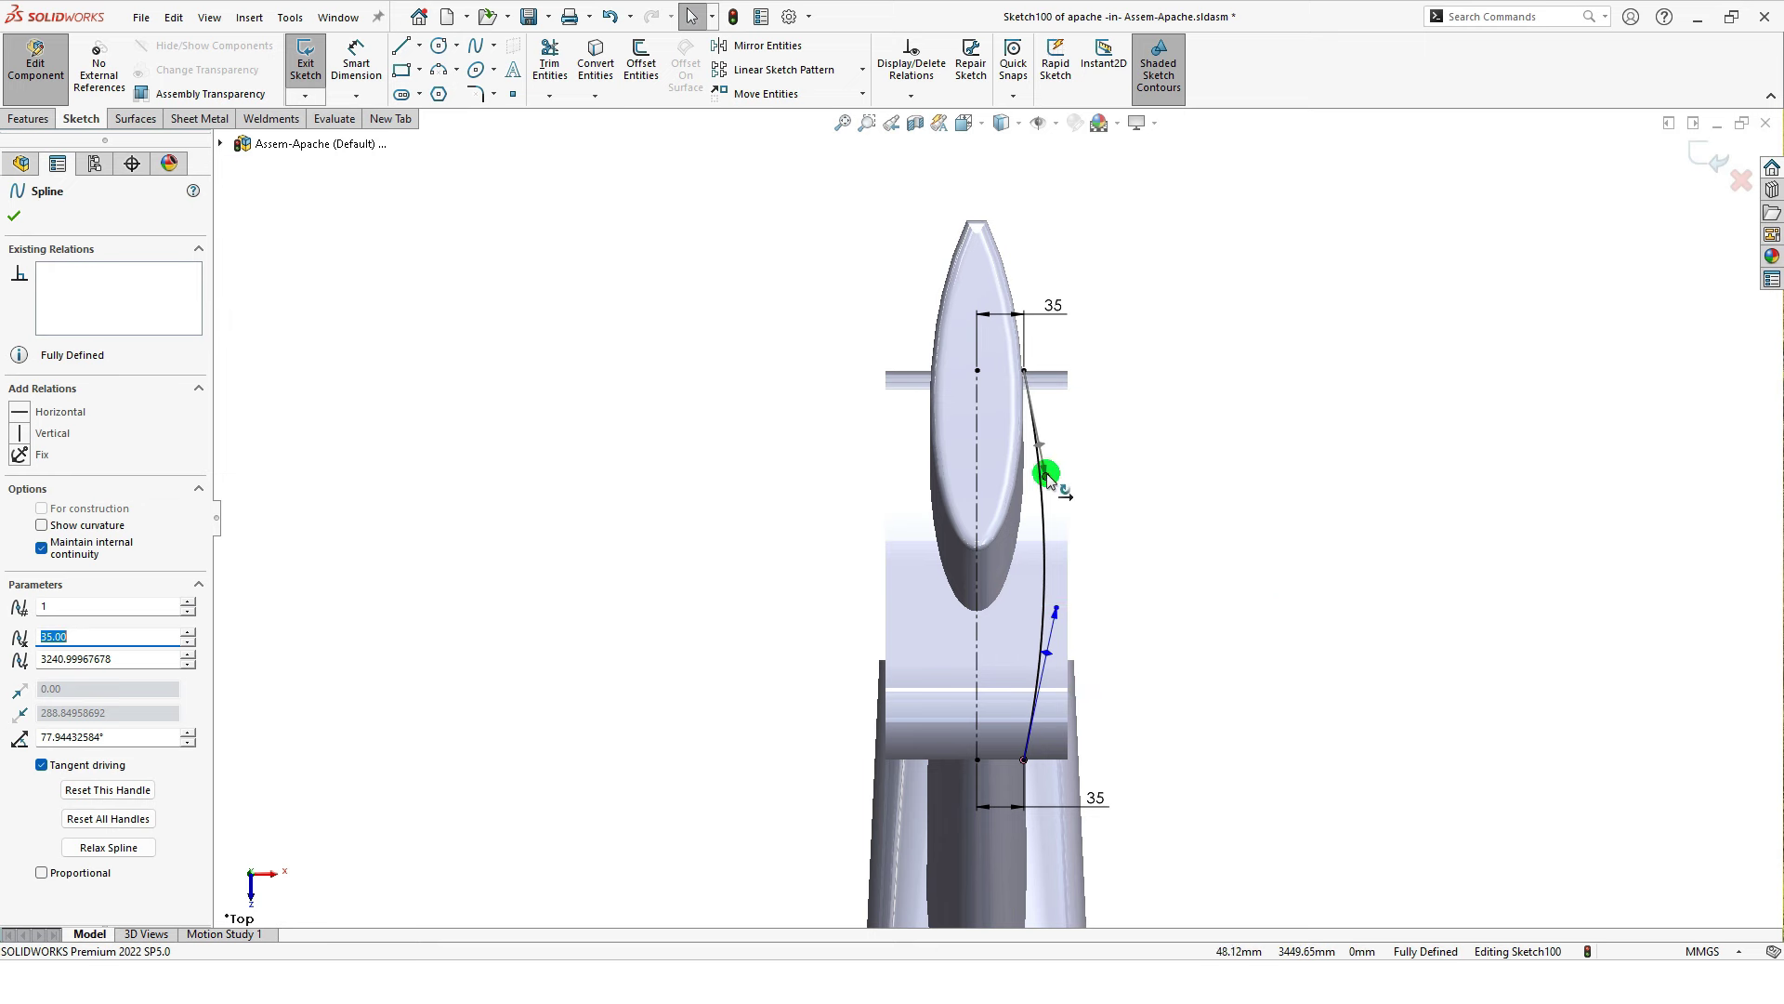
drag(1048, 475, 1056, 577)
click(1248, 550)
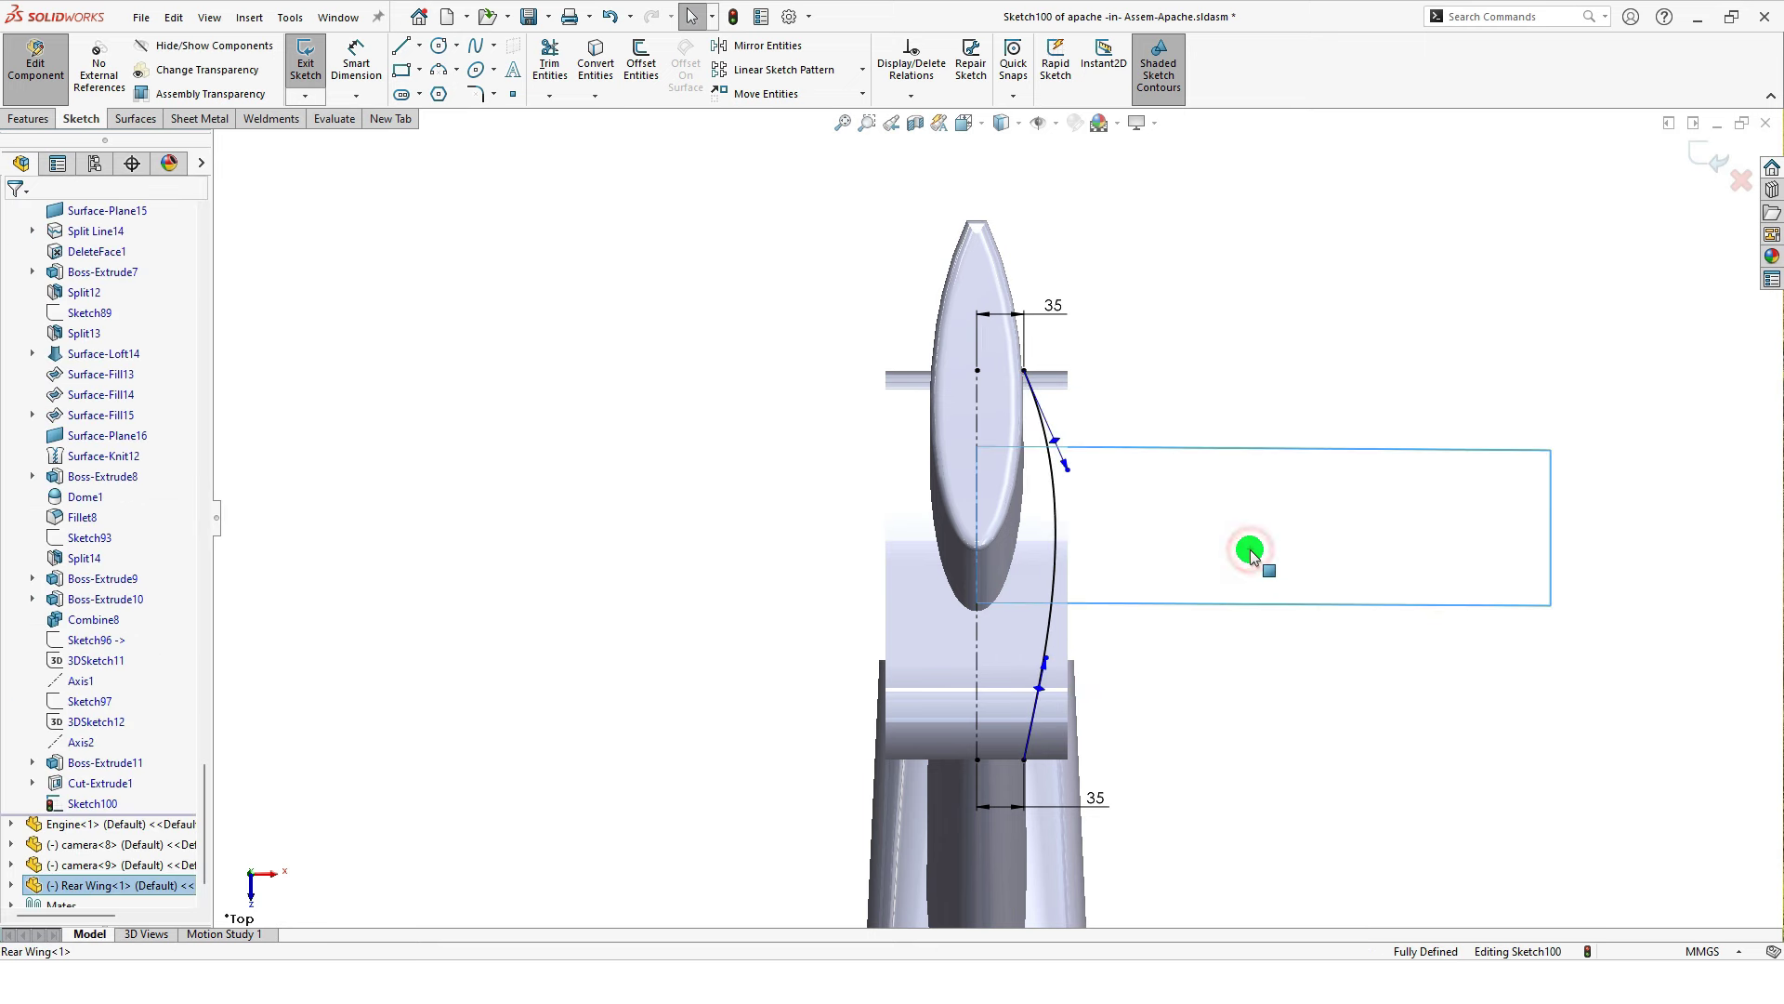
click(1240, 506)
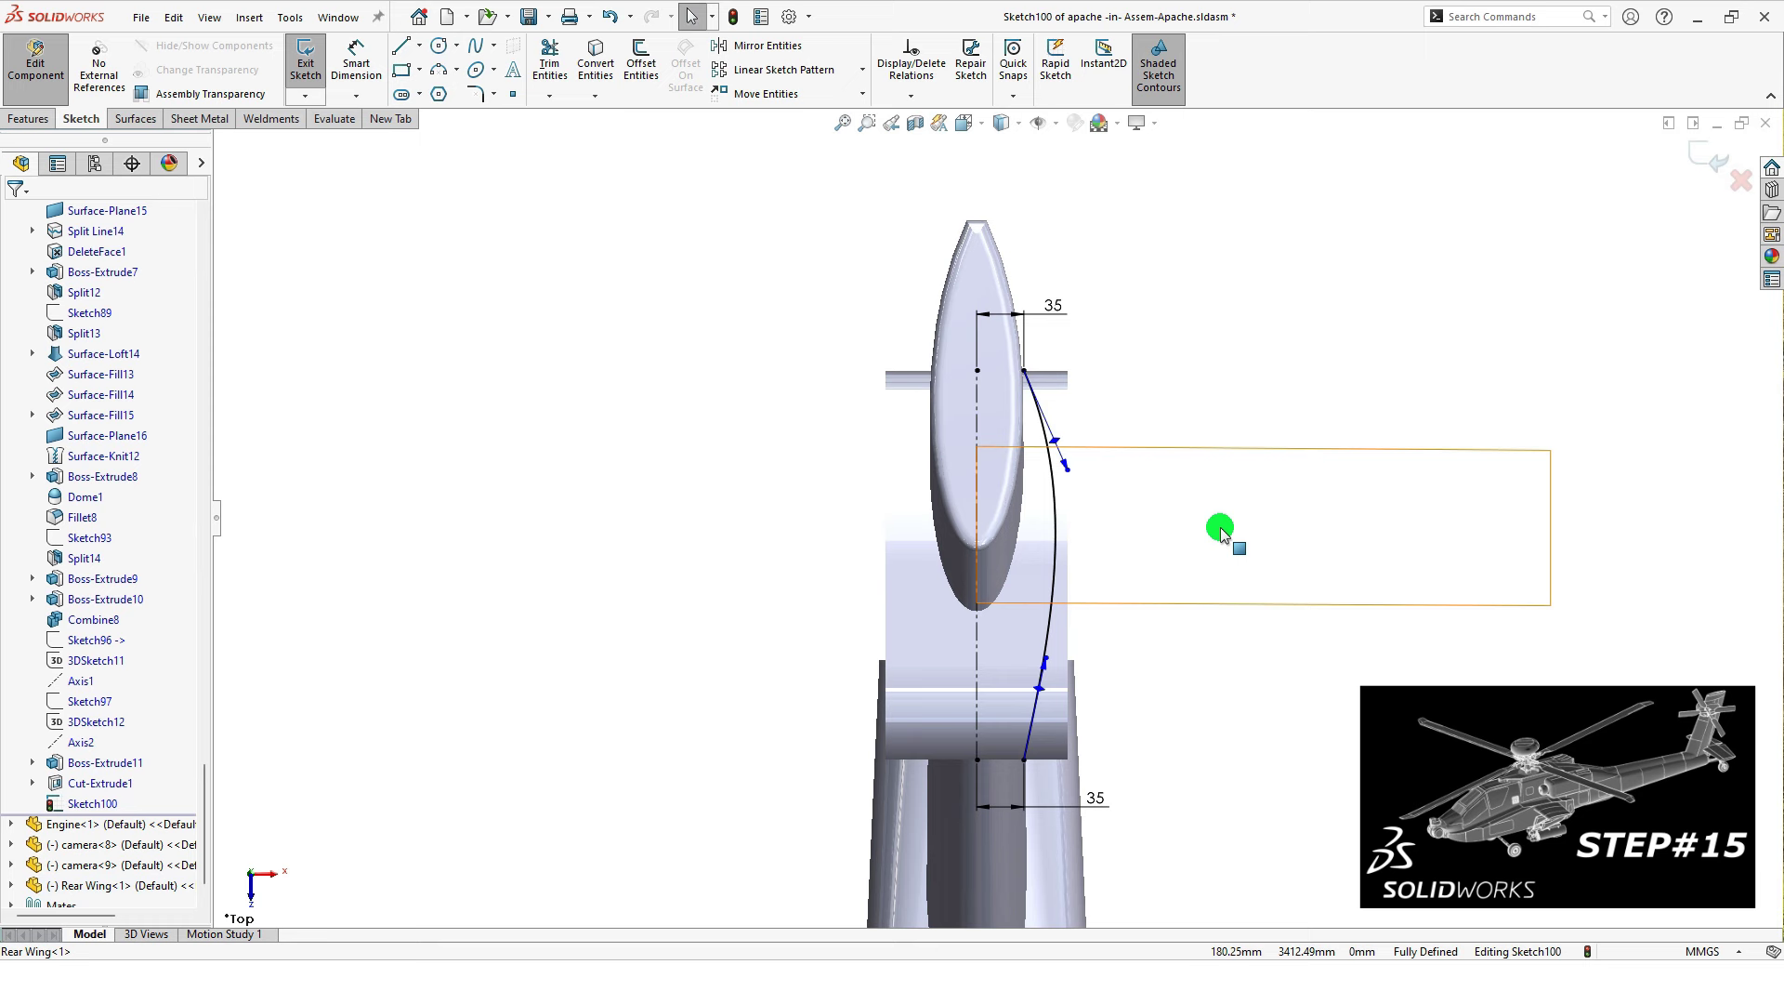
Step: Dimension the spline's lower and top tangent handles at 20° to the centerline
key(s)
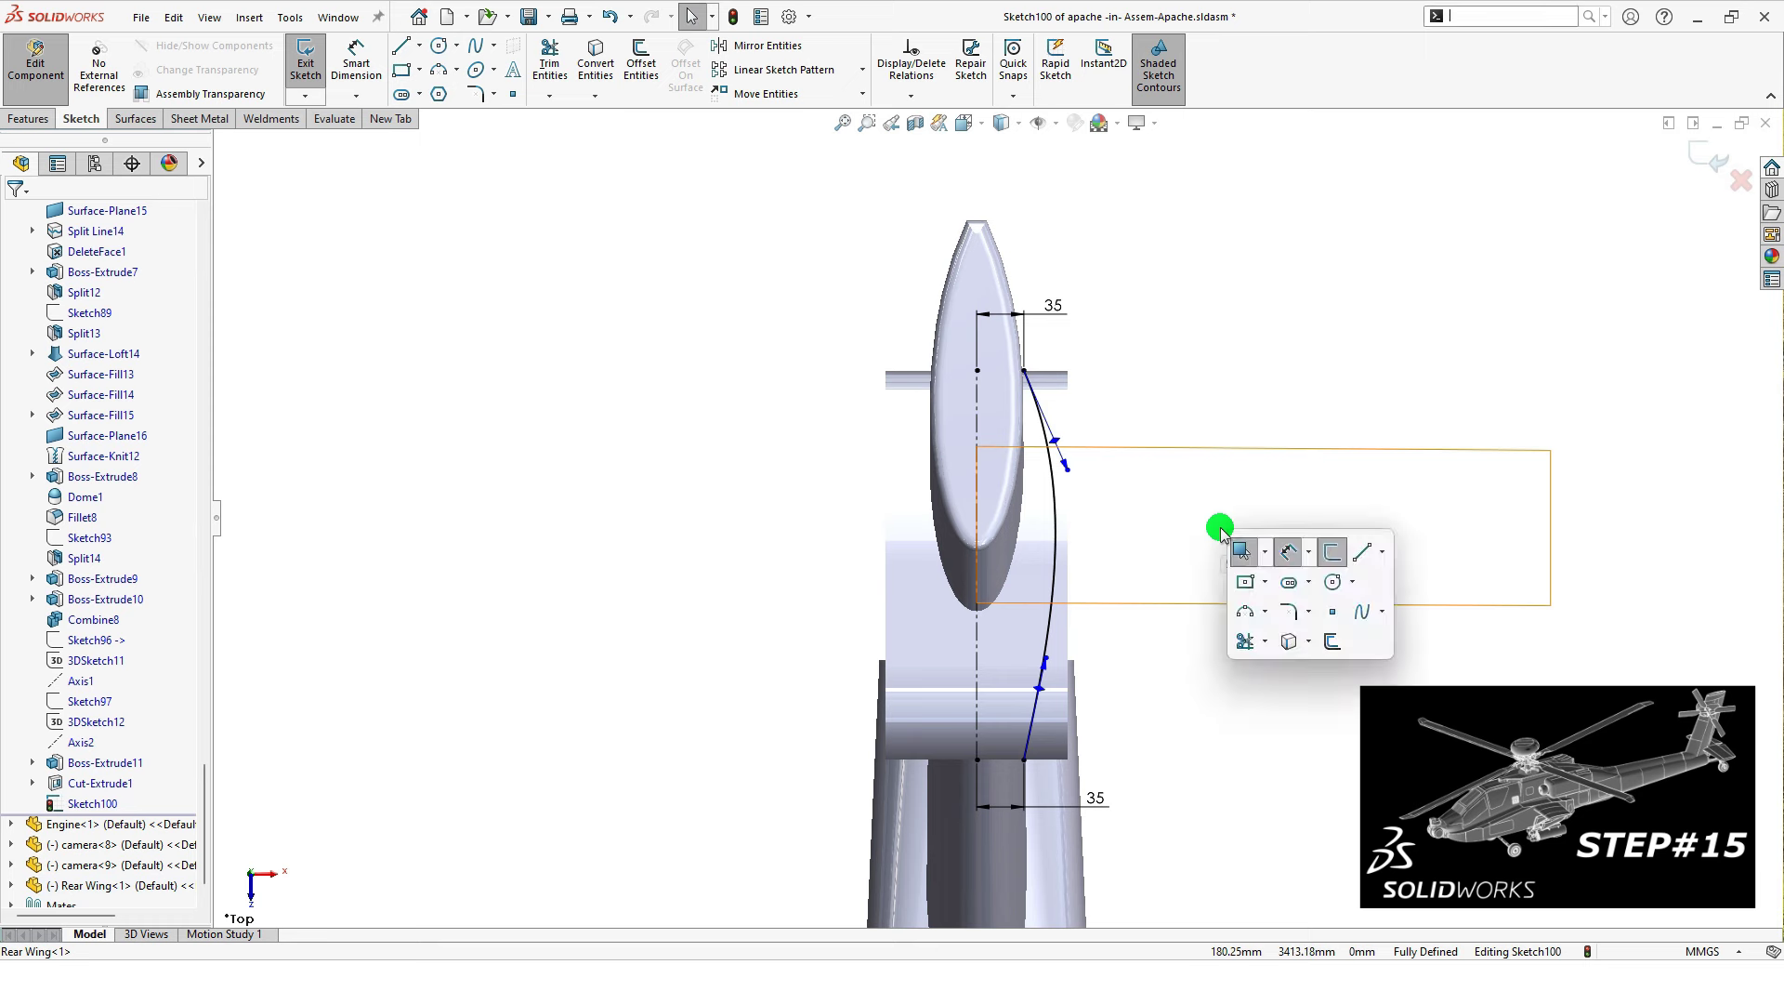
click(1282, 554)
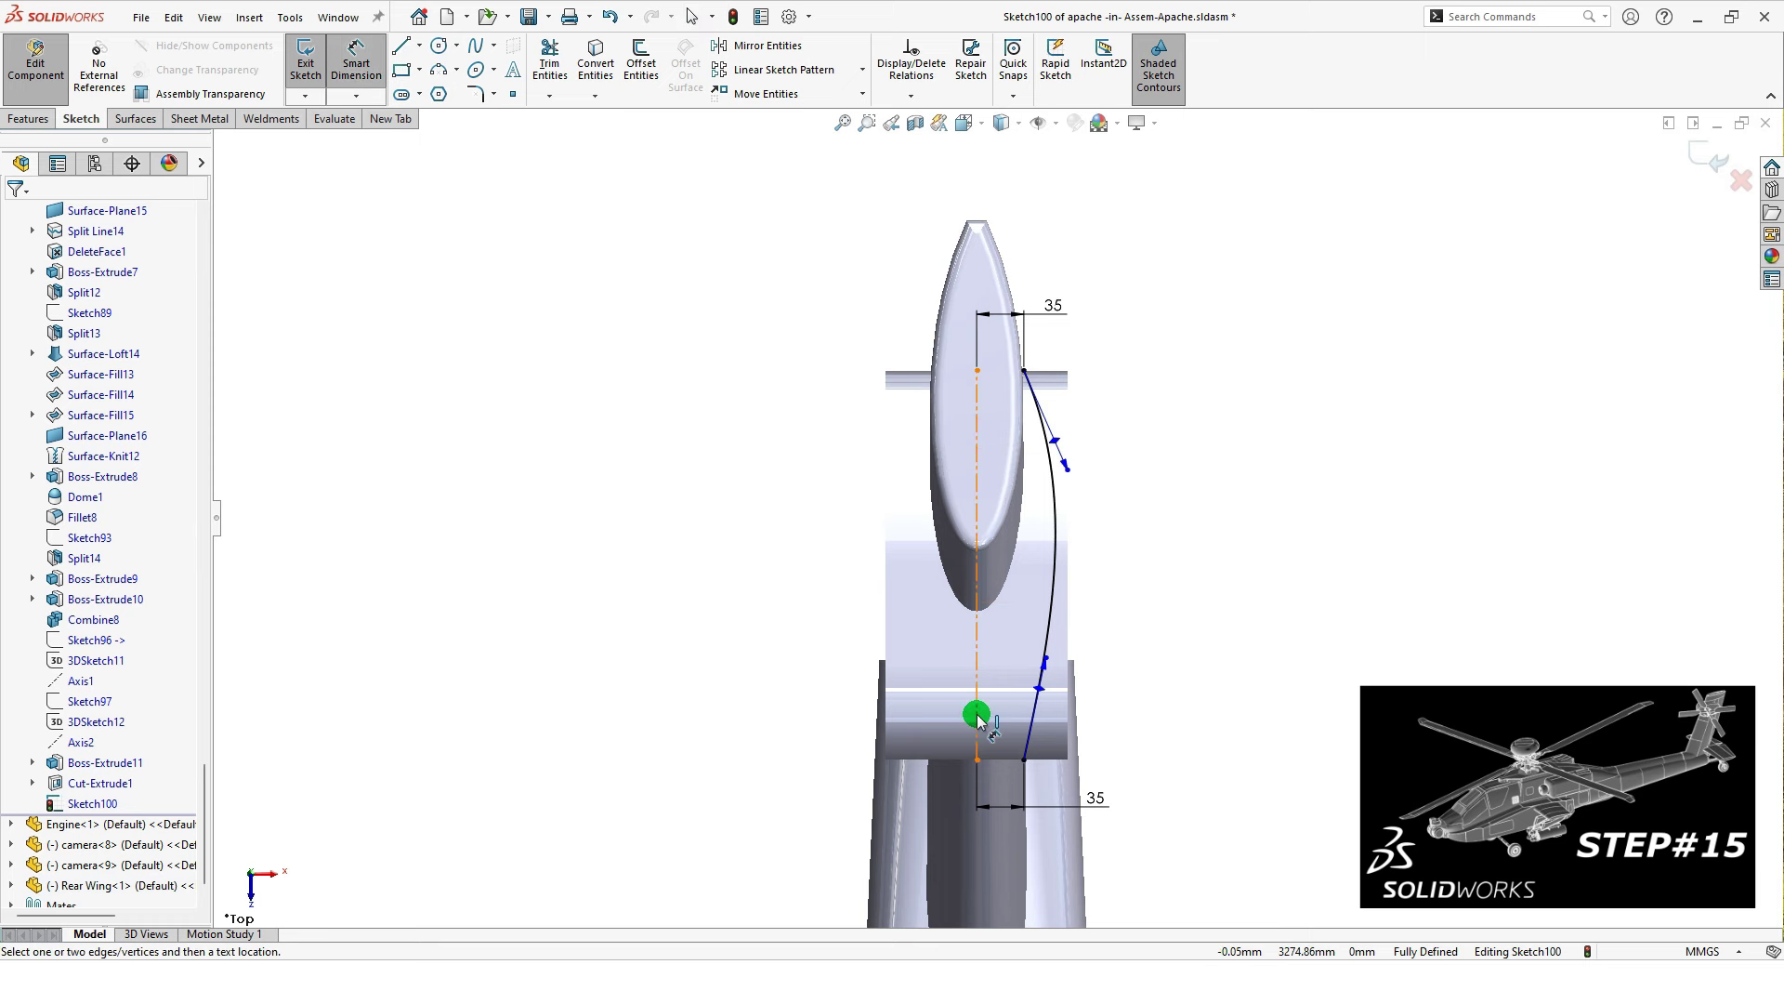
click(1041, 689)
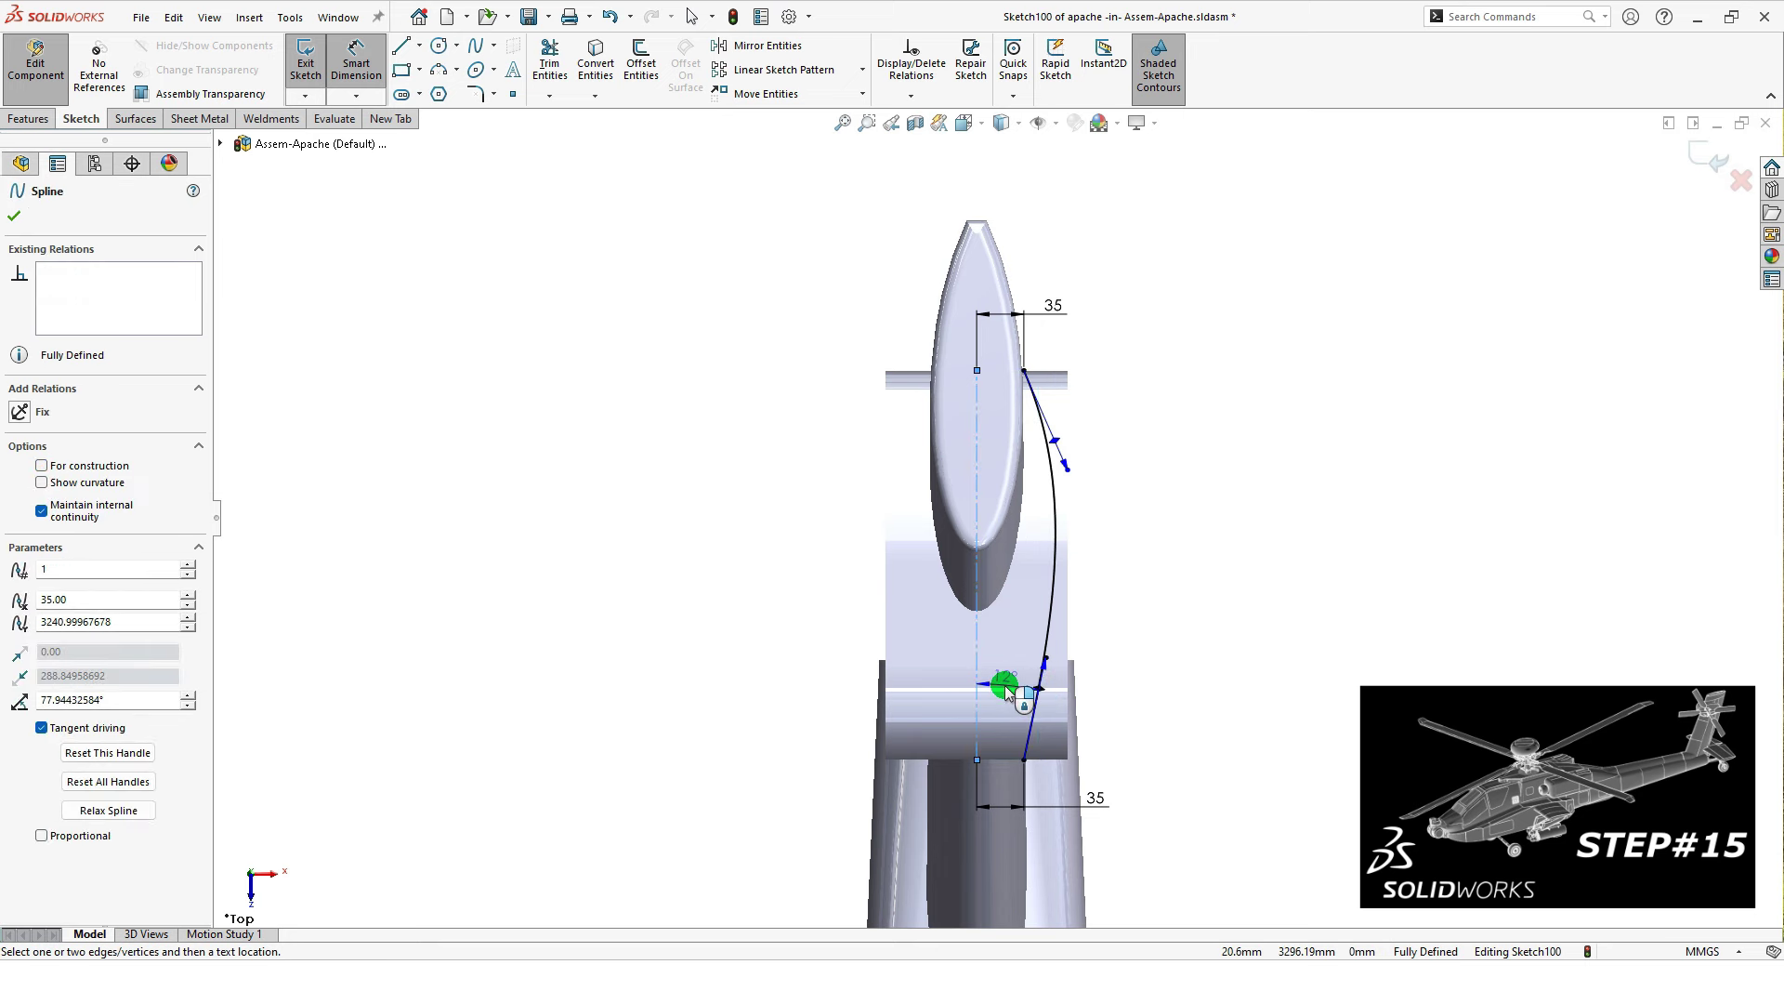
click(1006, 690)
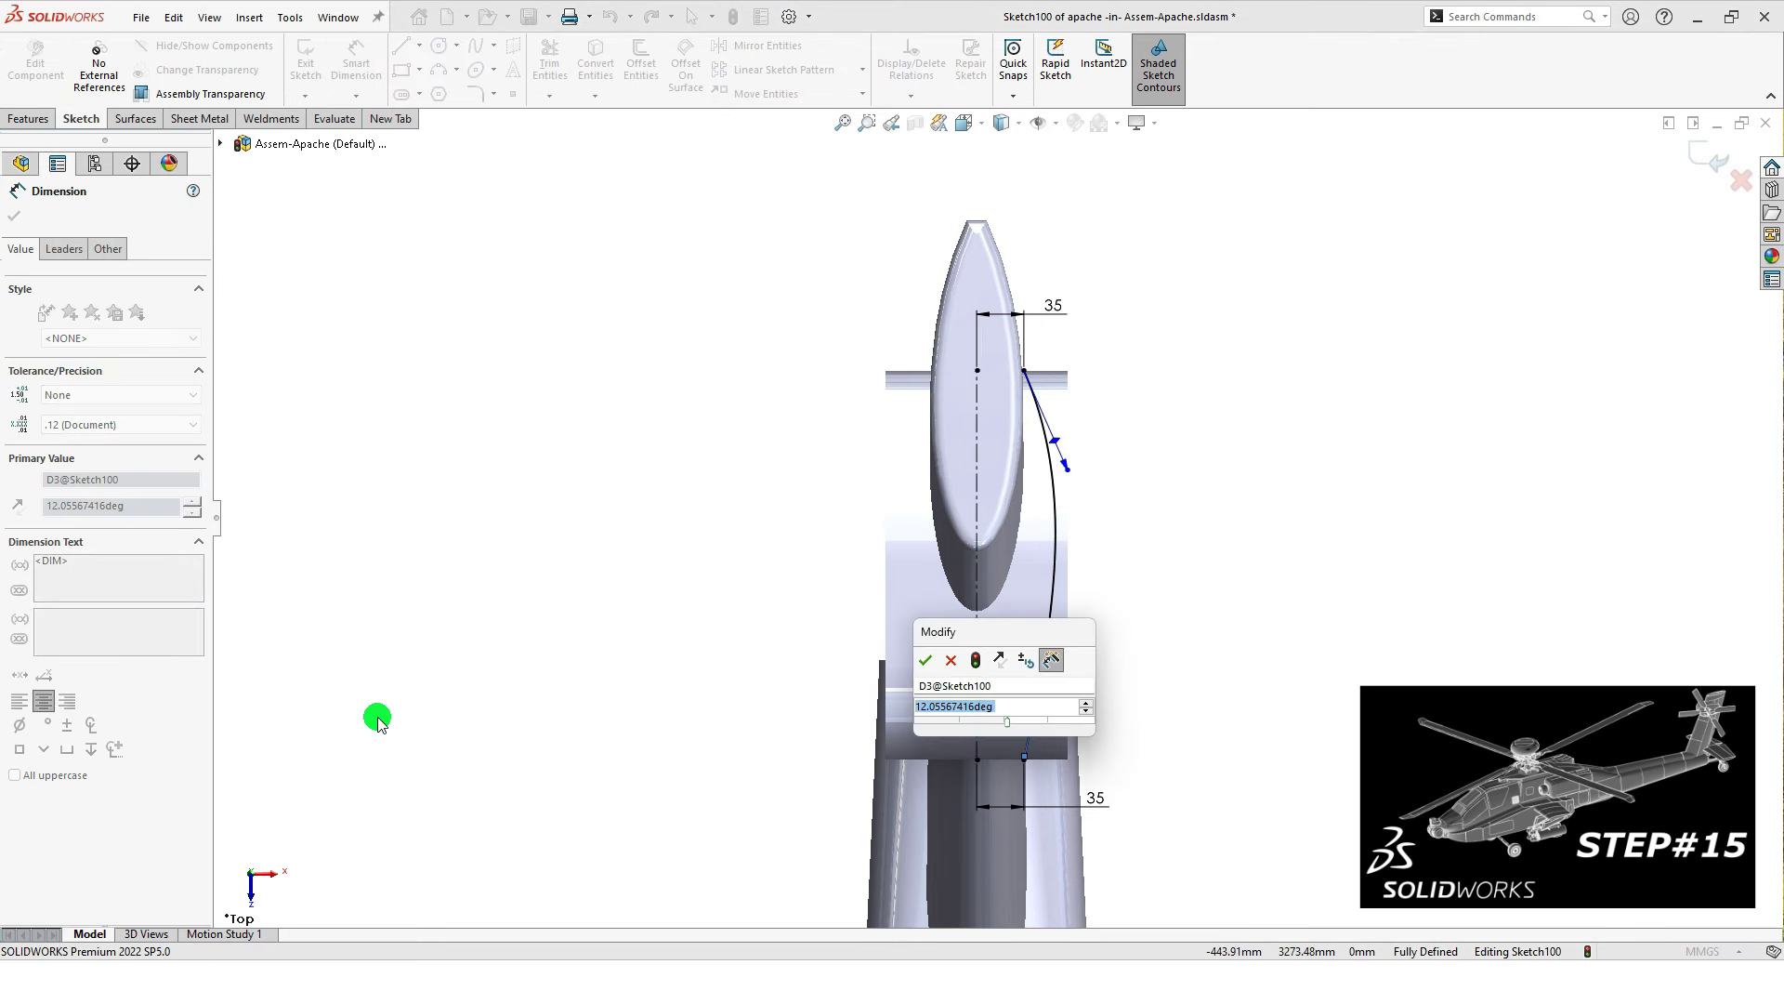
text(20)
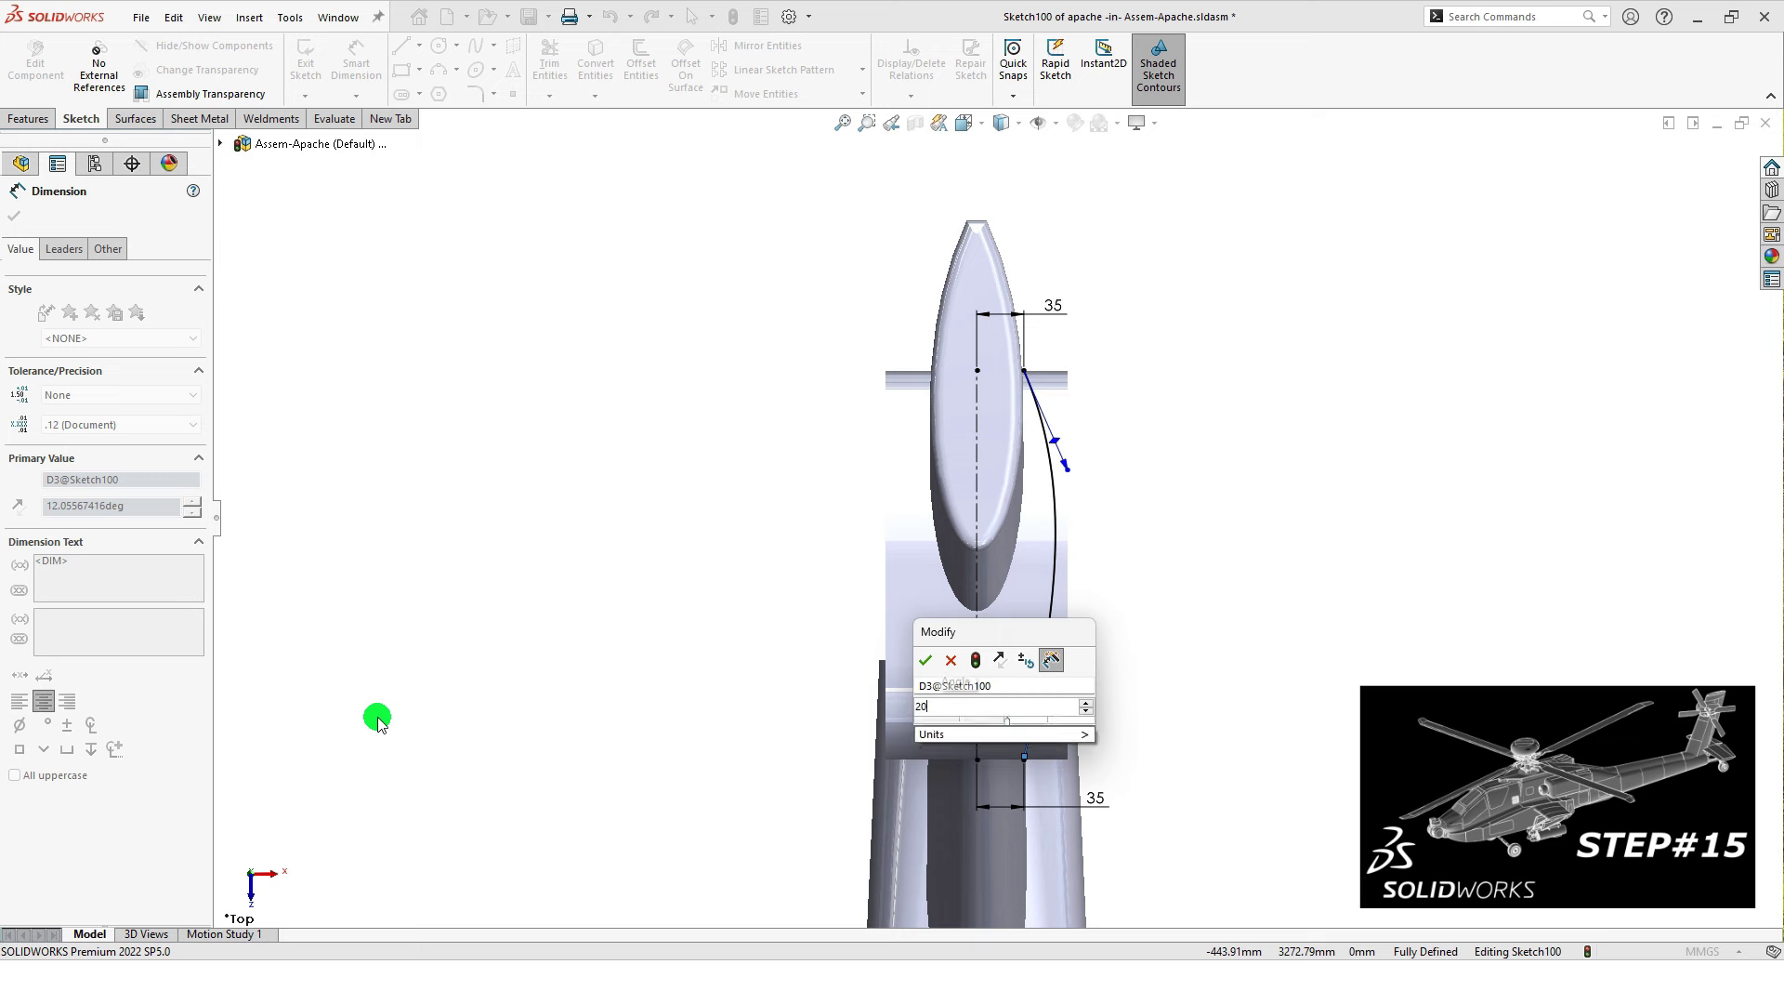
key(Return)
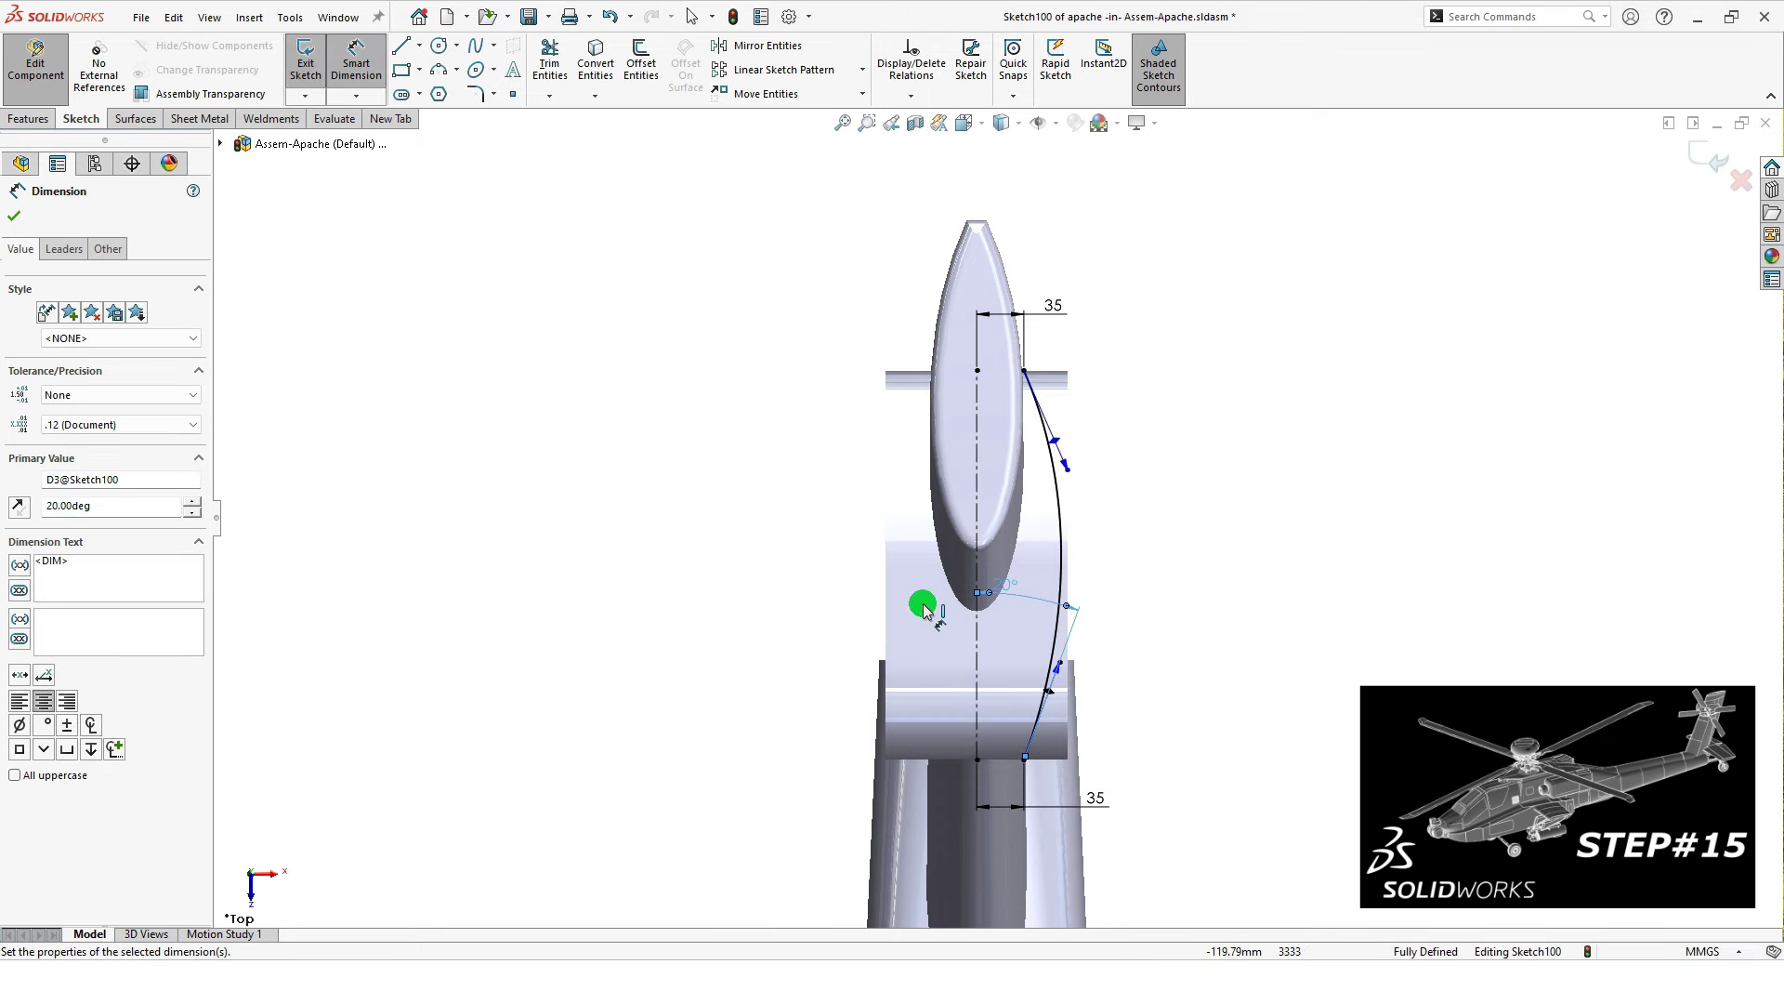
click(1299, 482)
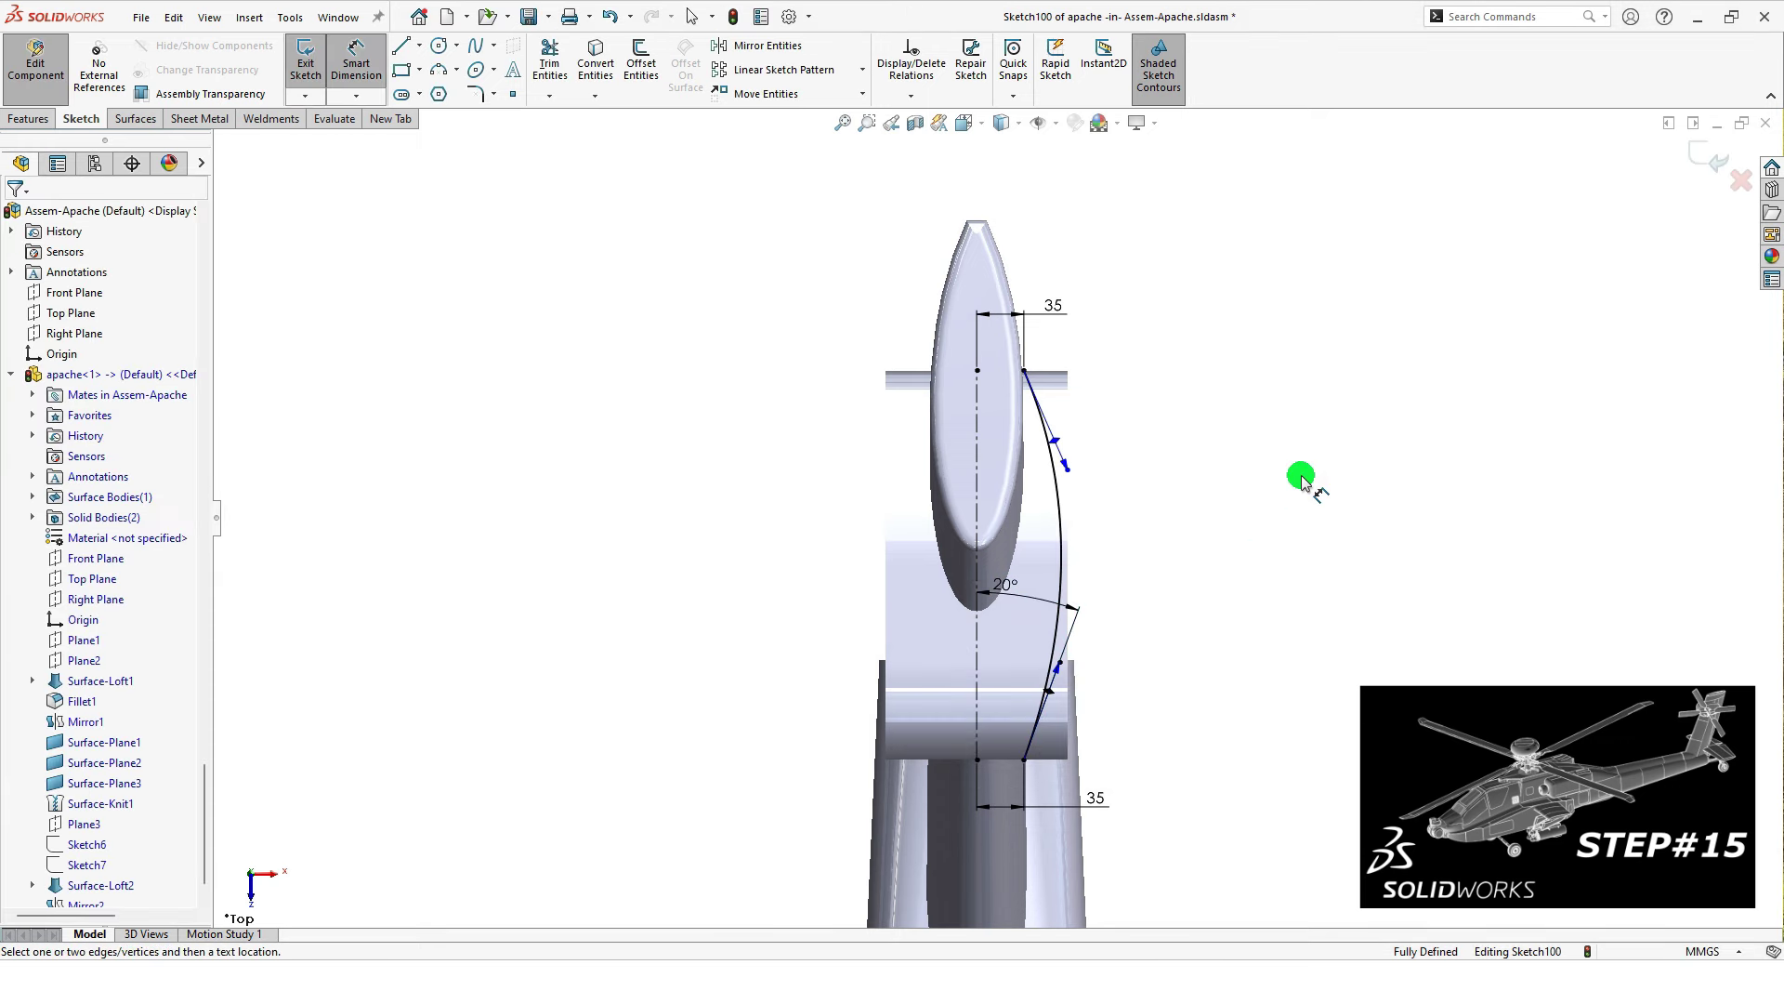
click(977, 511)
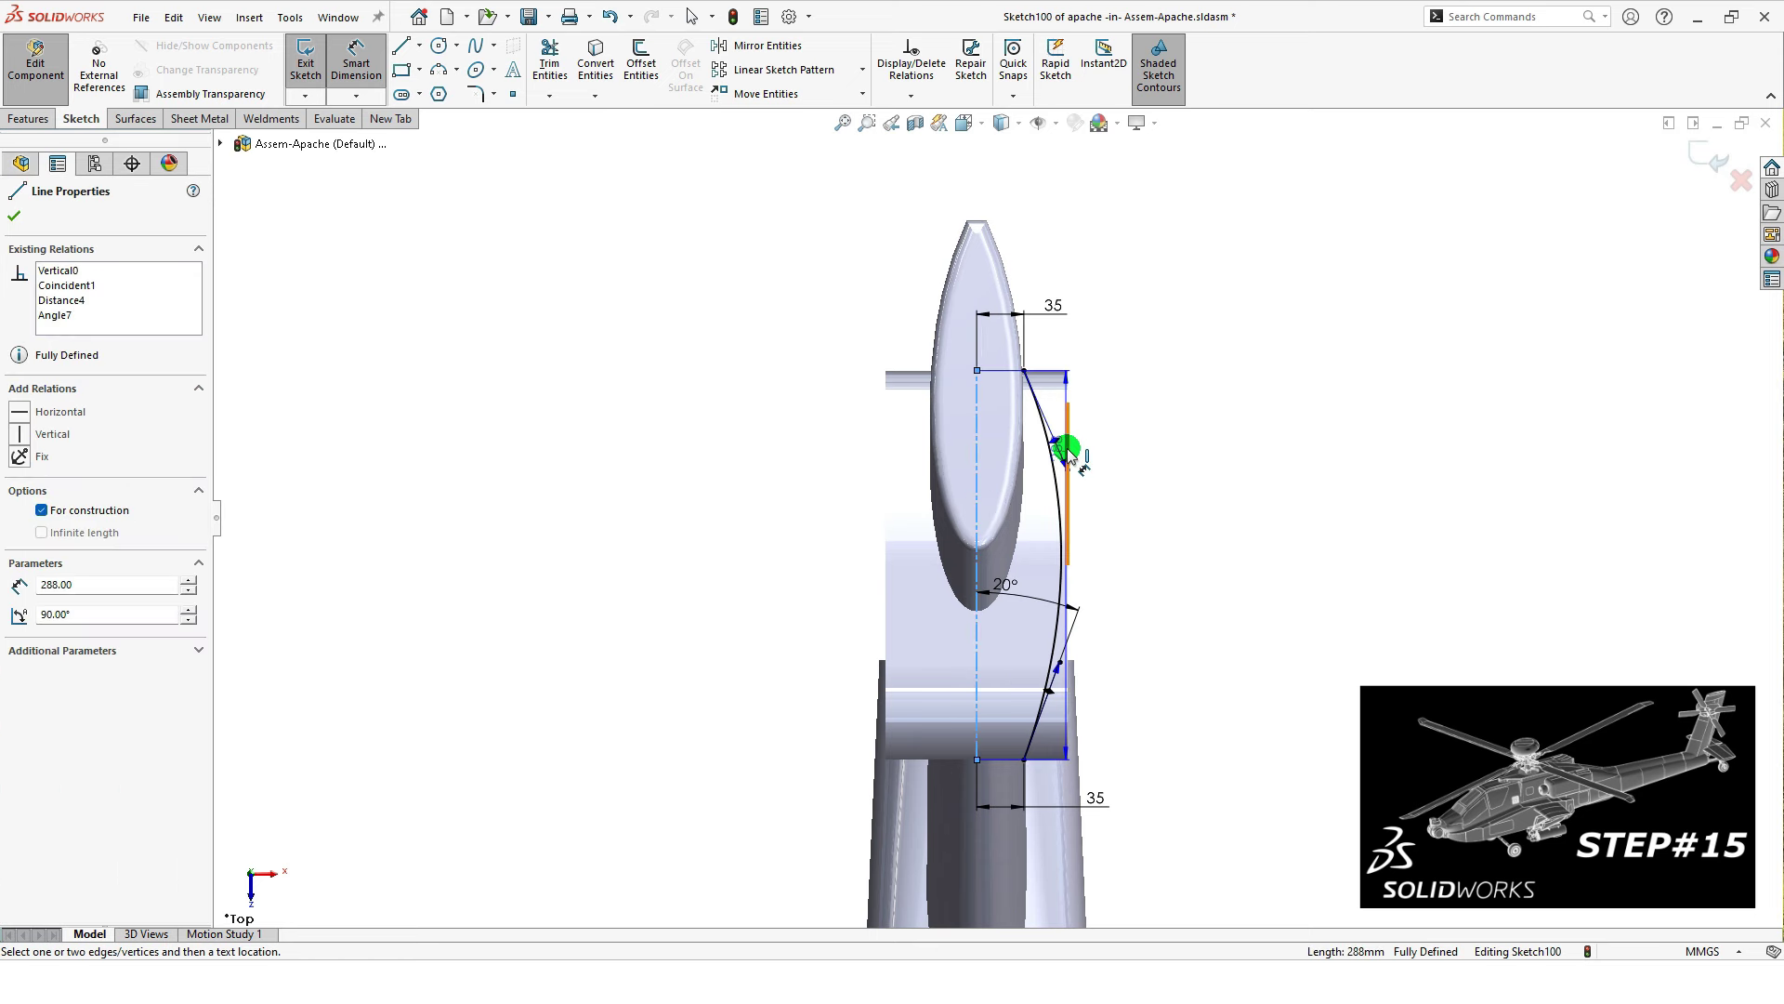
drag(1057, 449, 1022, 497)
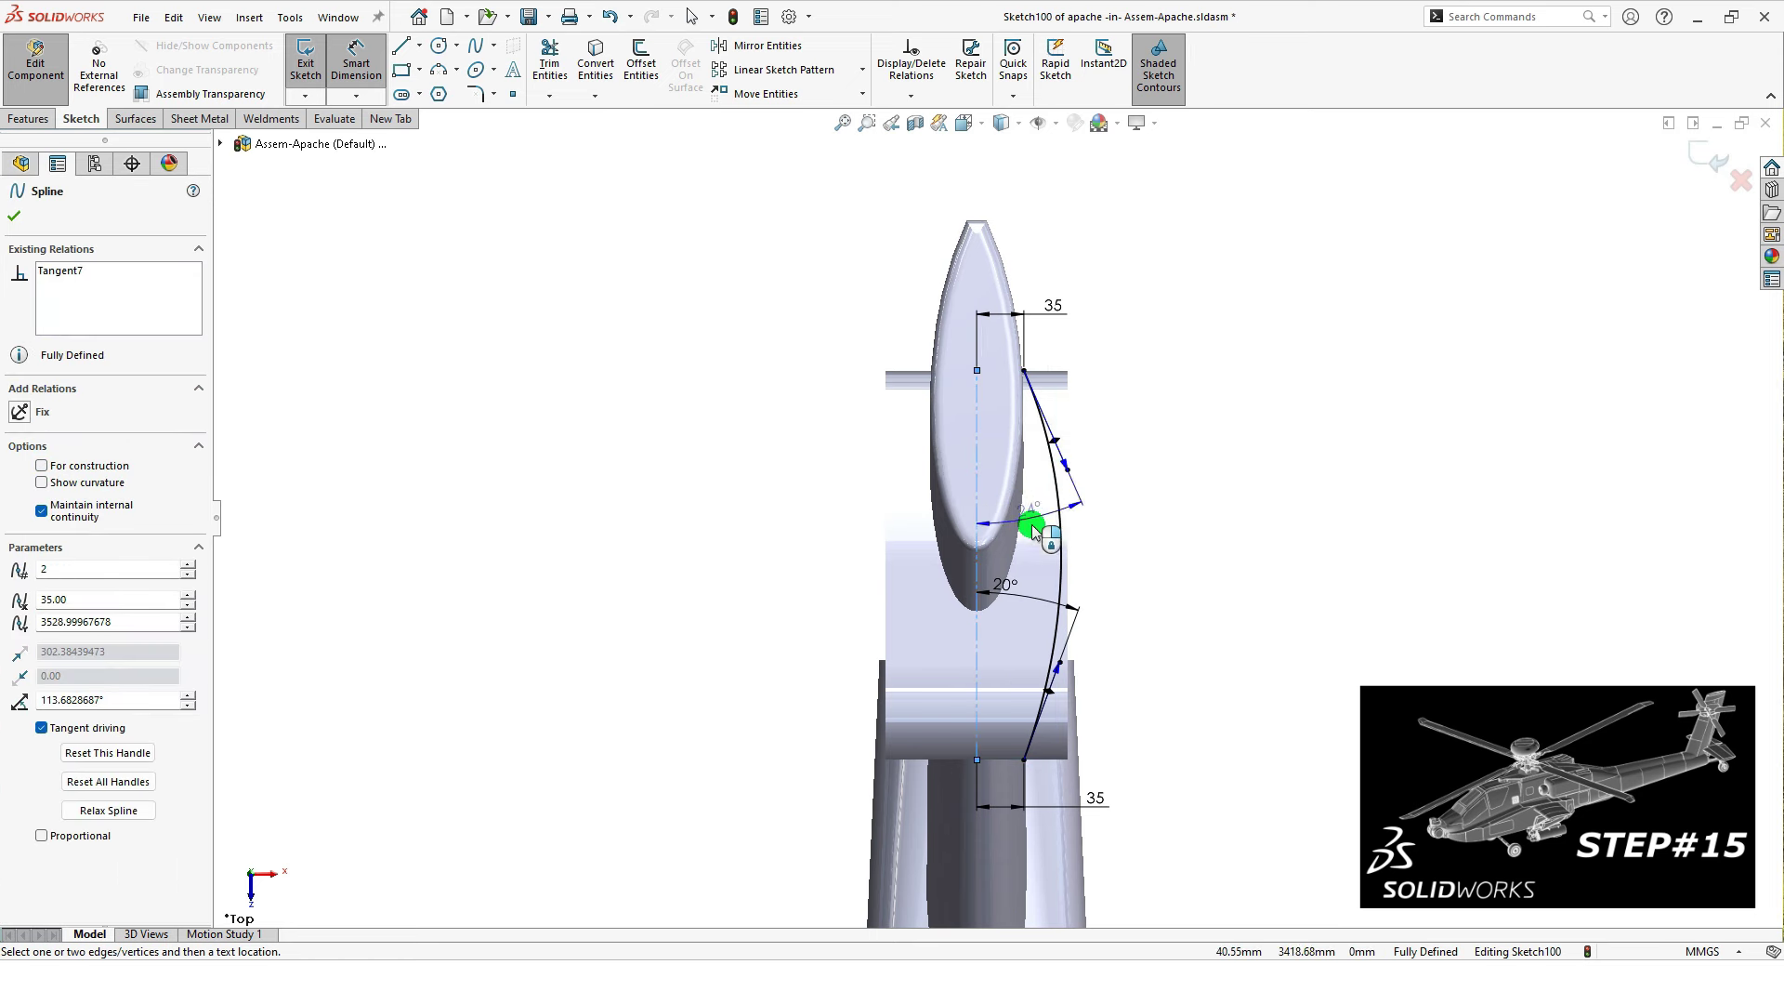
click(1299, 579)
text(20)
key(Return)
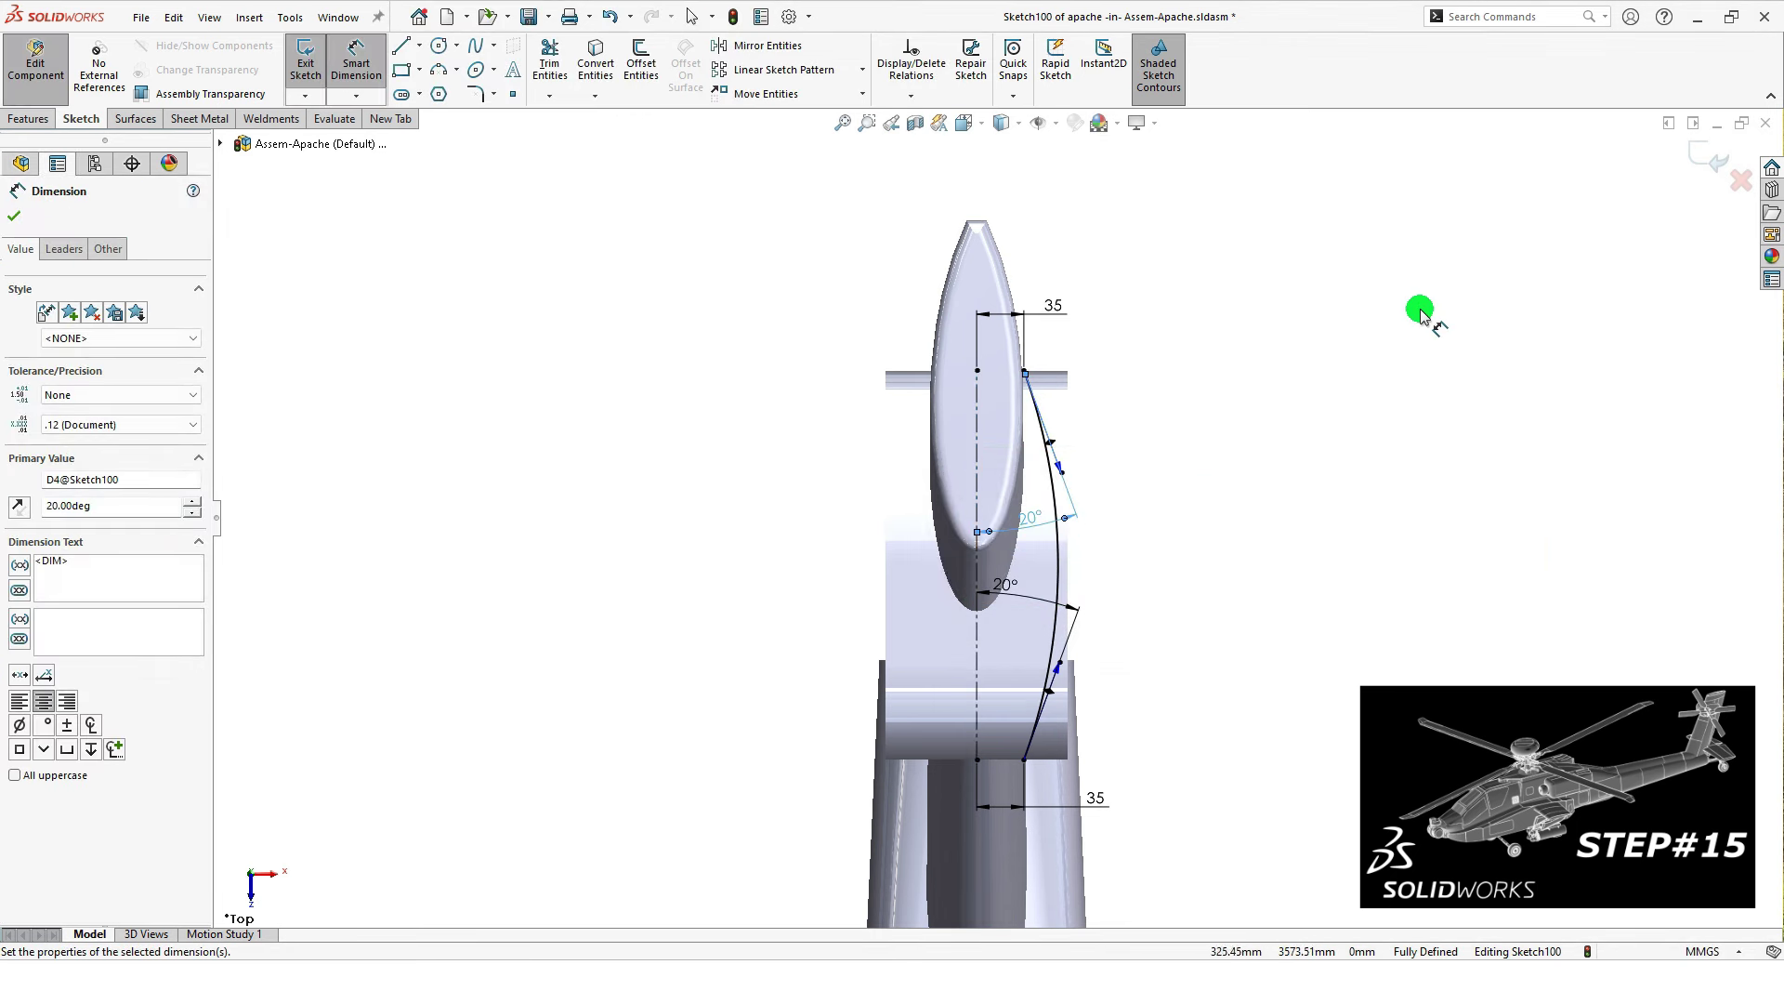
Step: Set the top handle length to 180 and the lower handle length to 200
click(1054, 443)
click(1141, 444)
click(1452, 392)
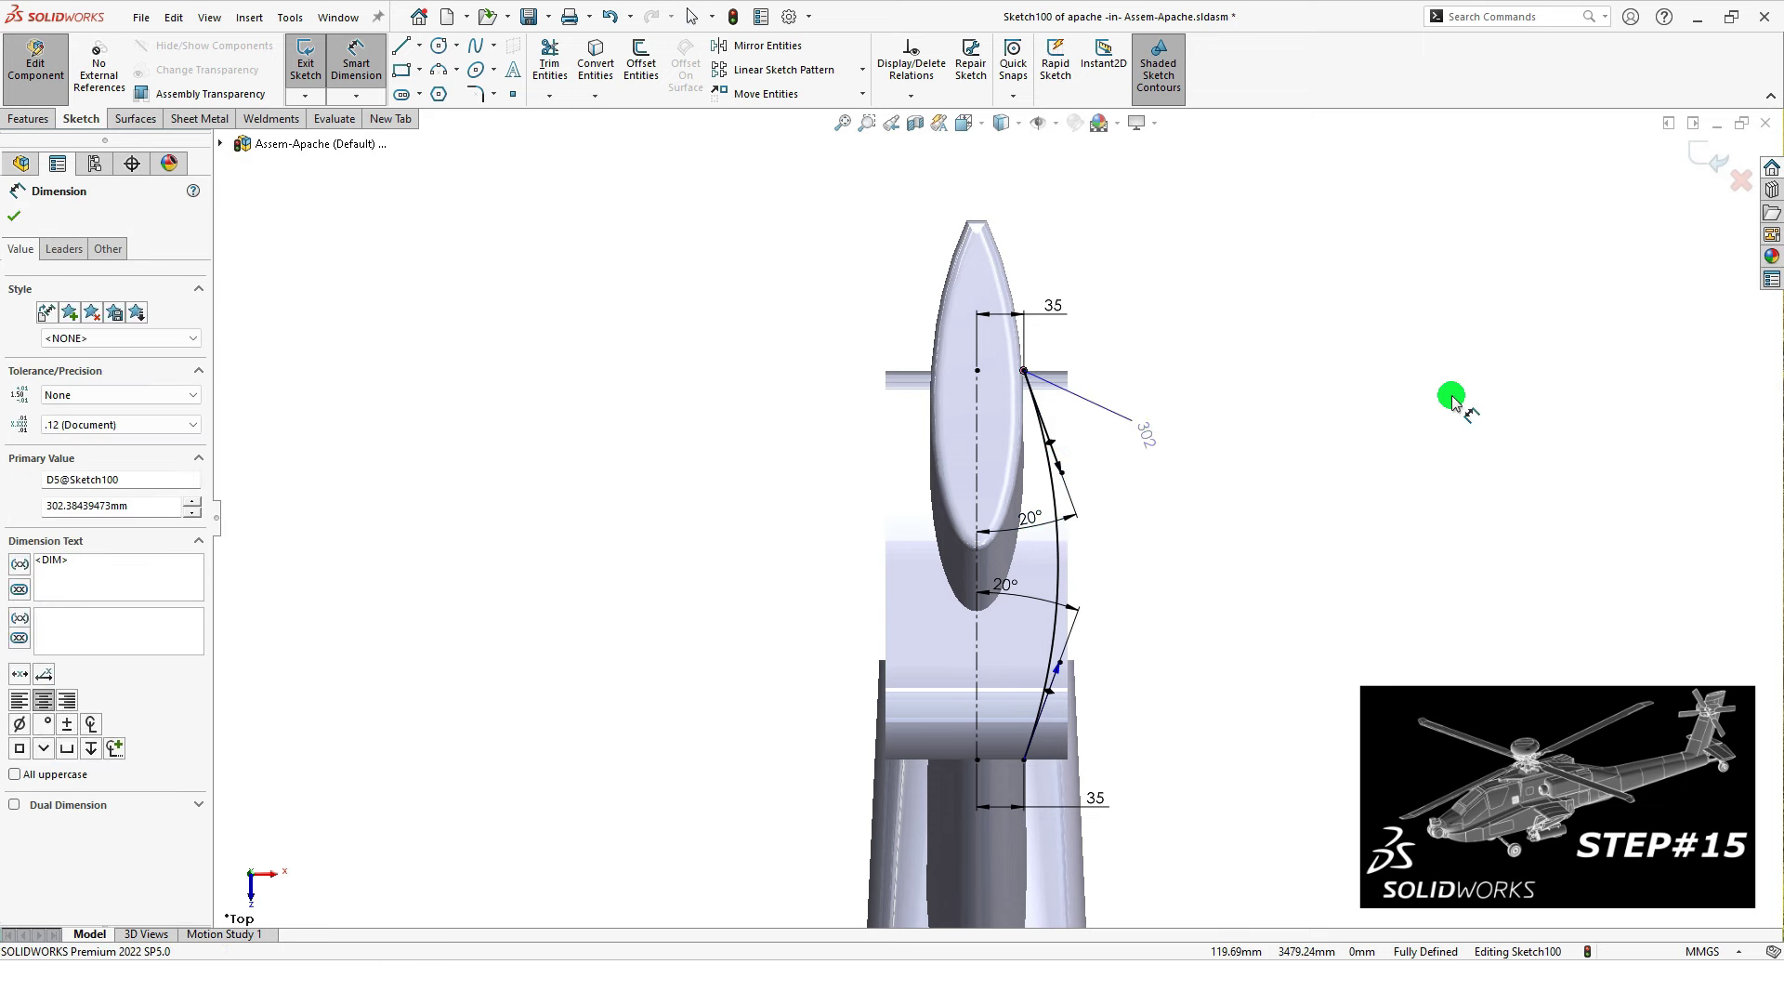
text(180)
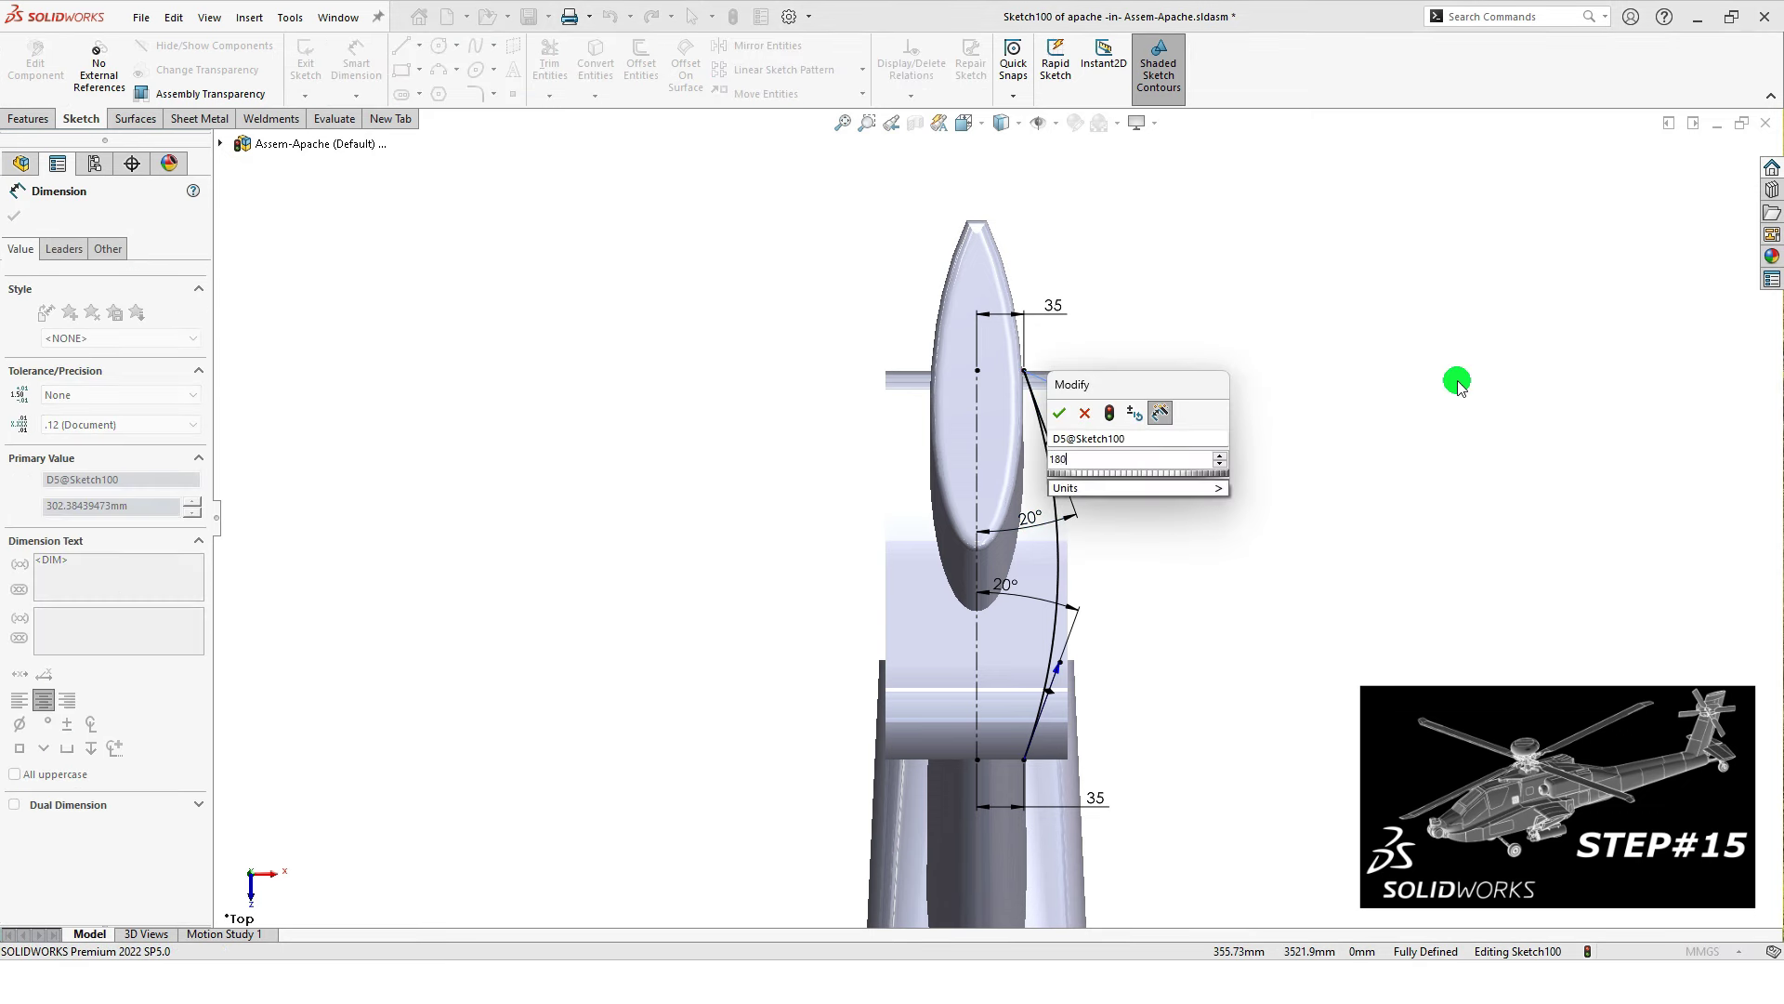
key(Return)
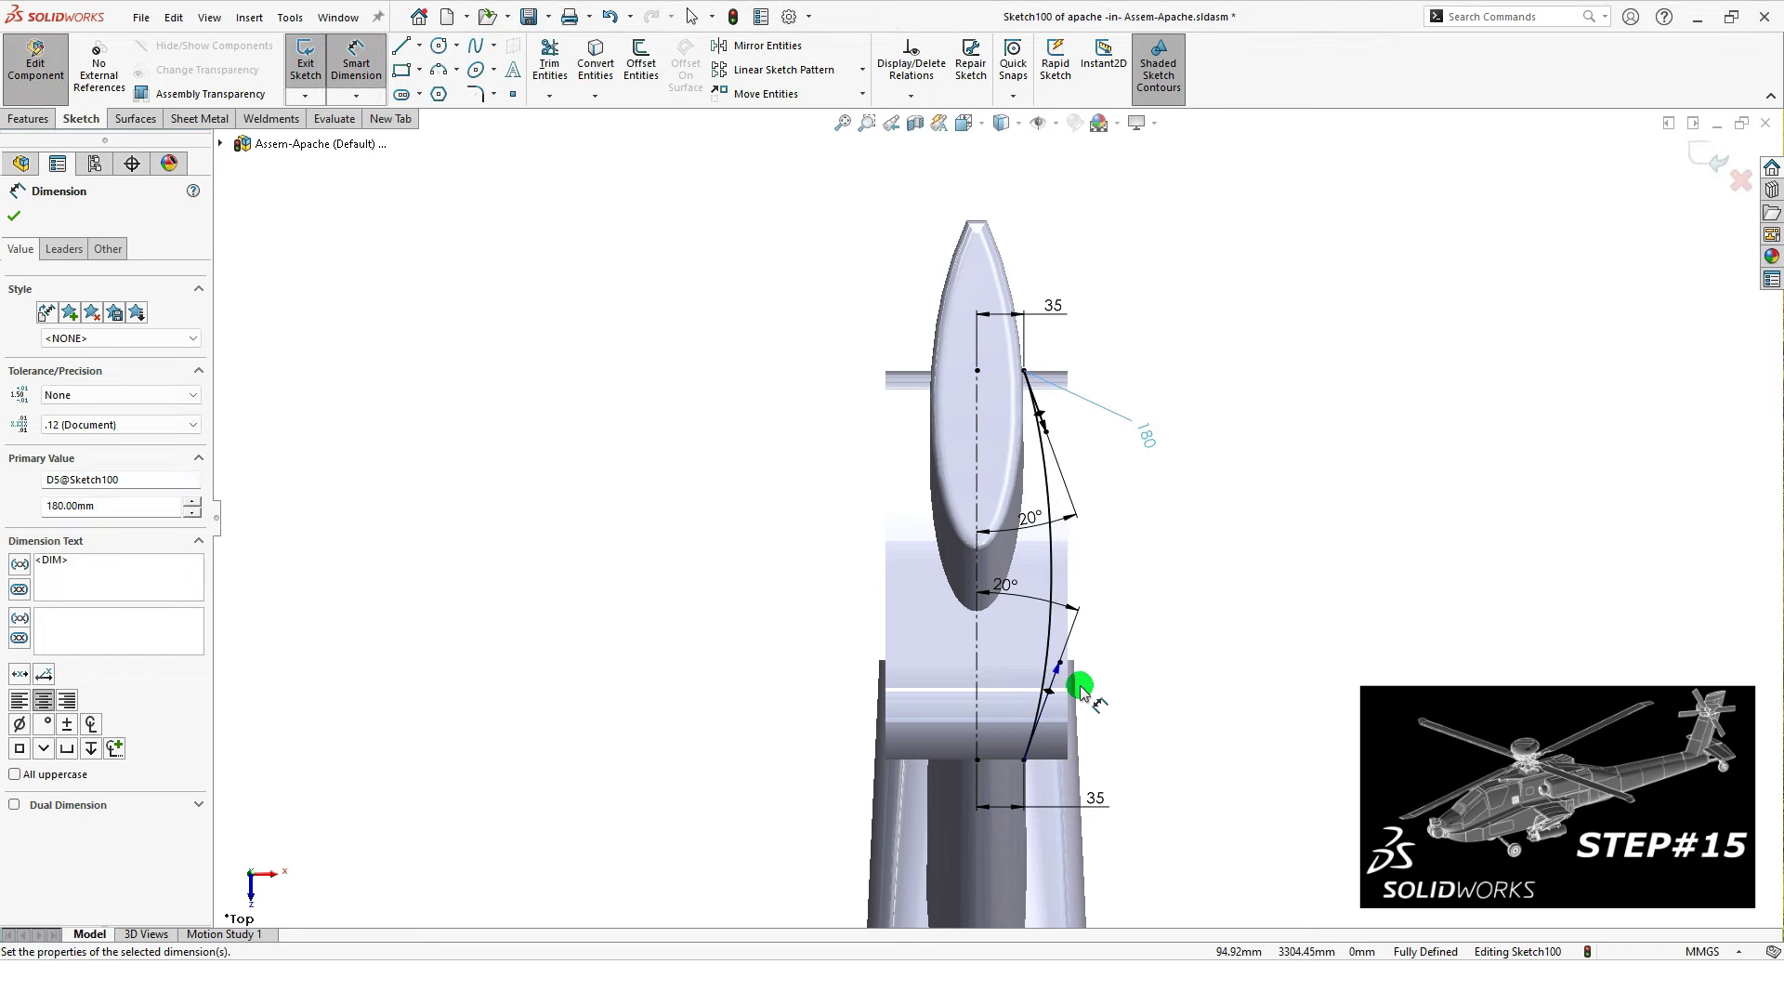
click(1049, 699)
click(1318, 700)
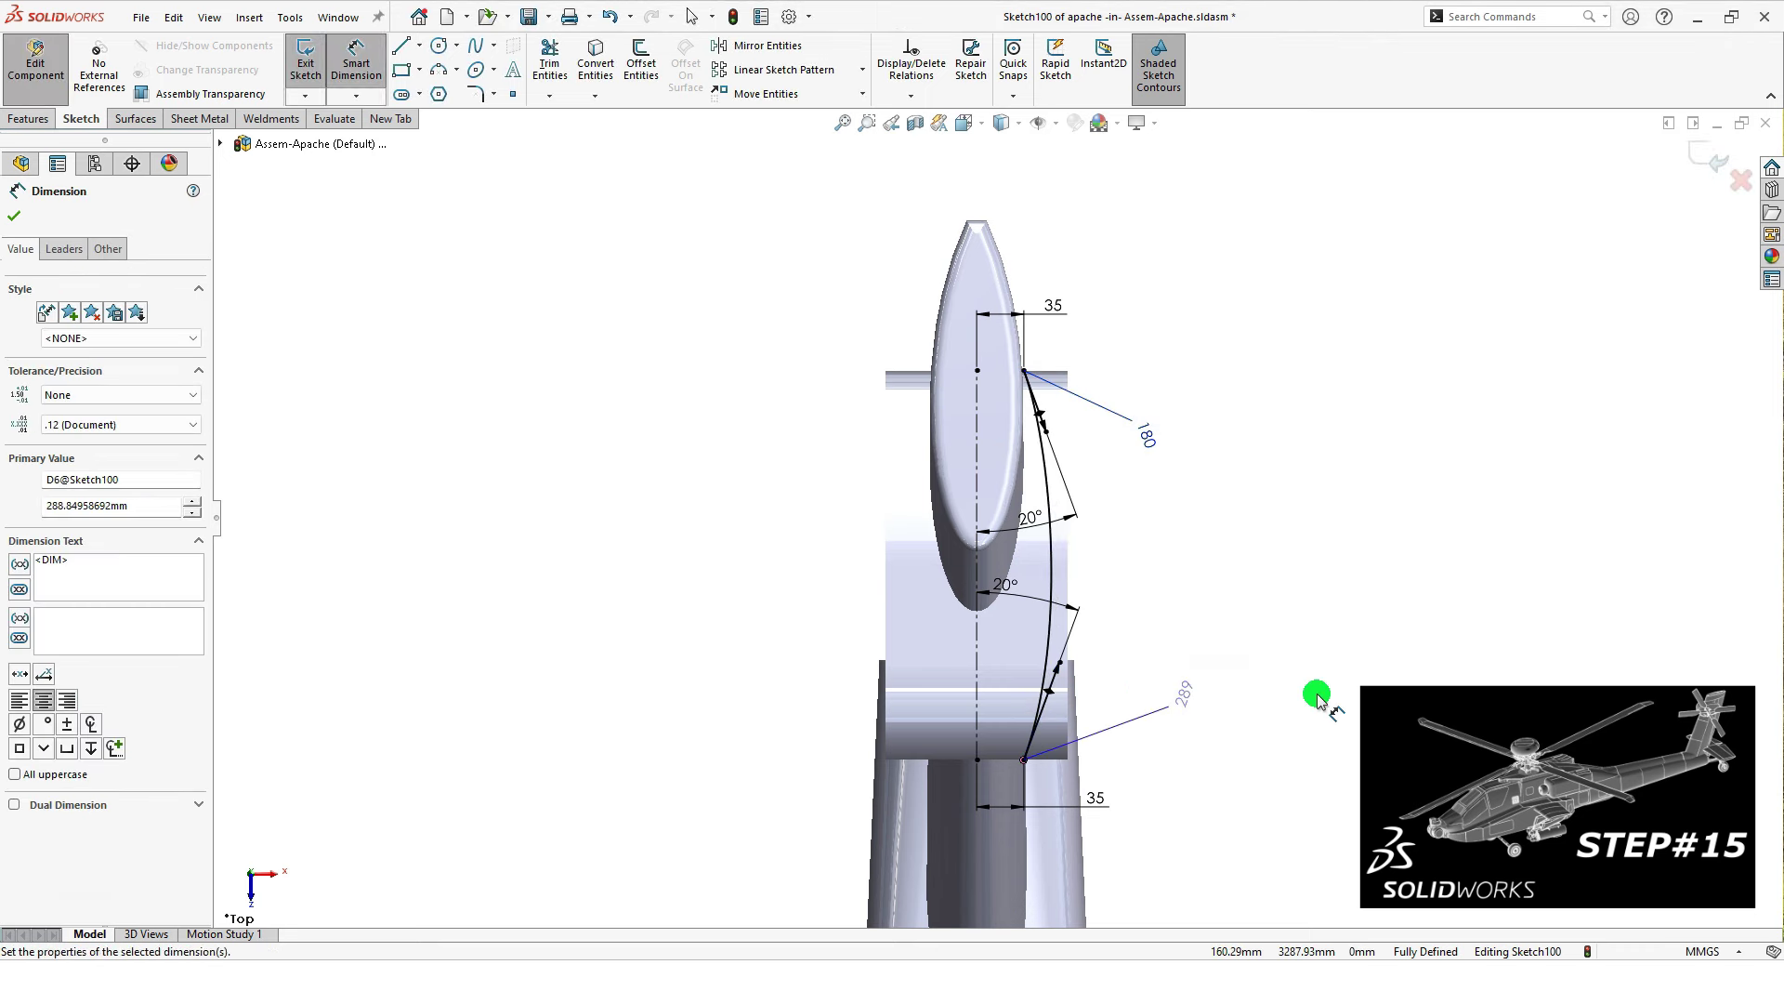
text(200)
key(Return)
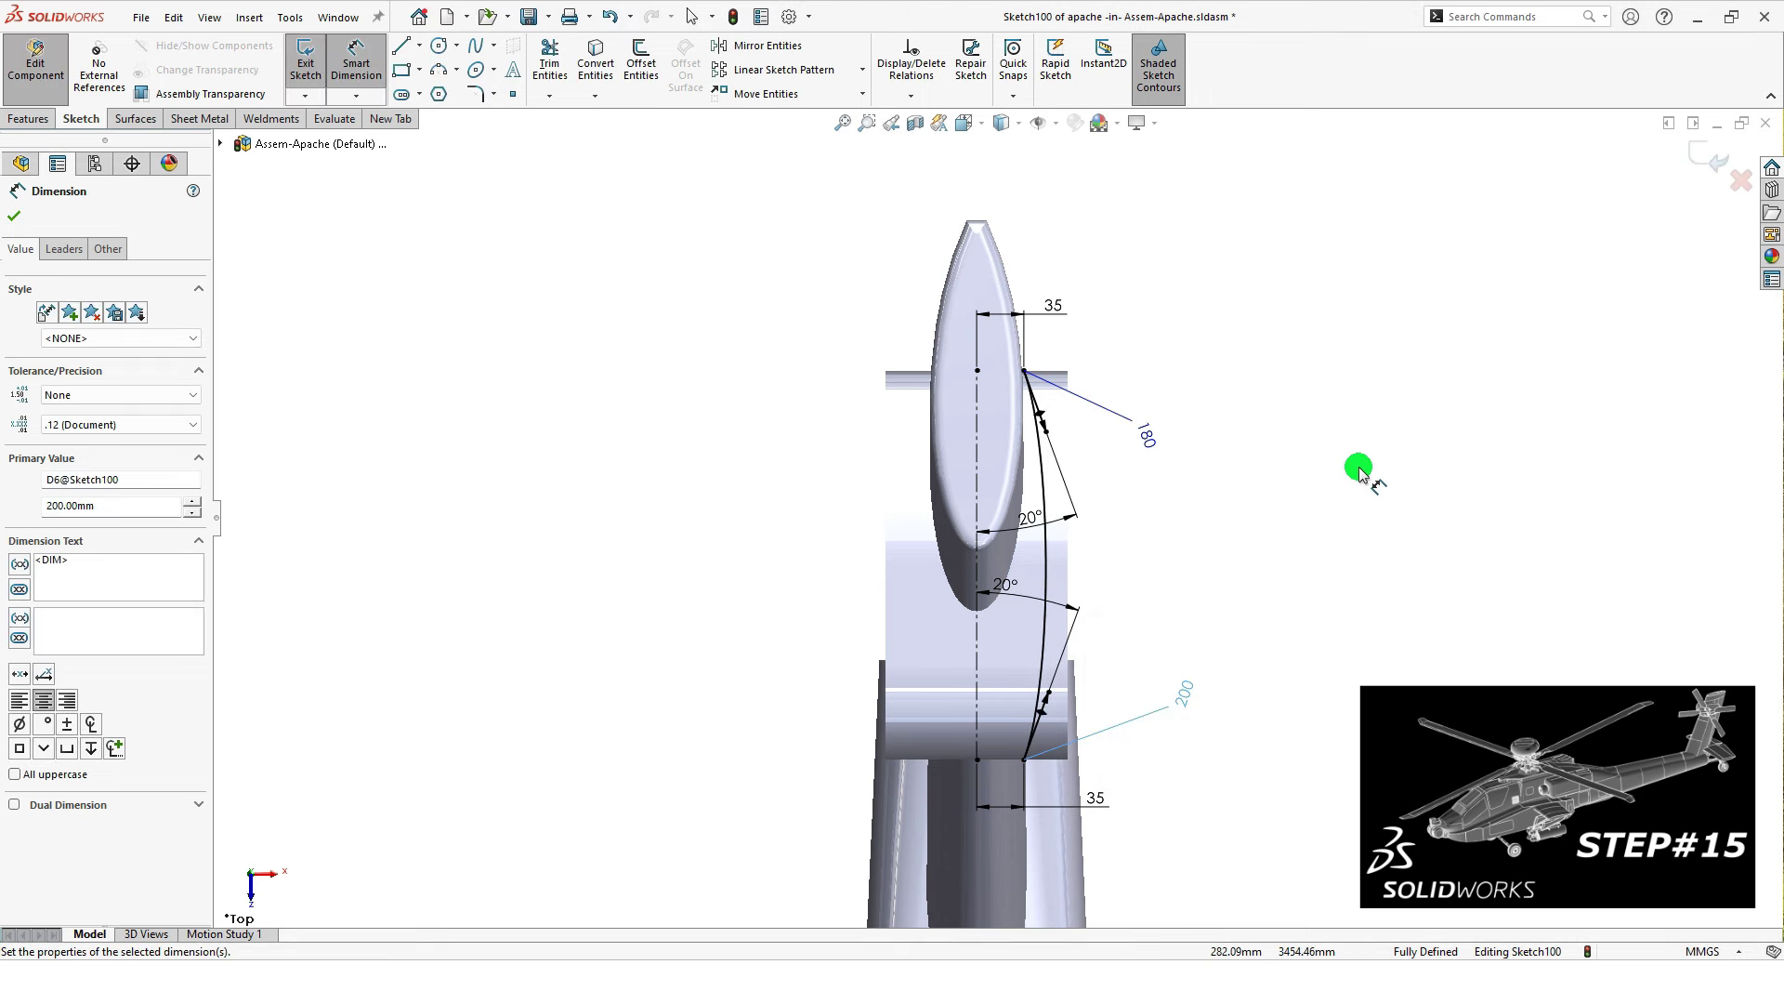
key(Escape)
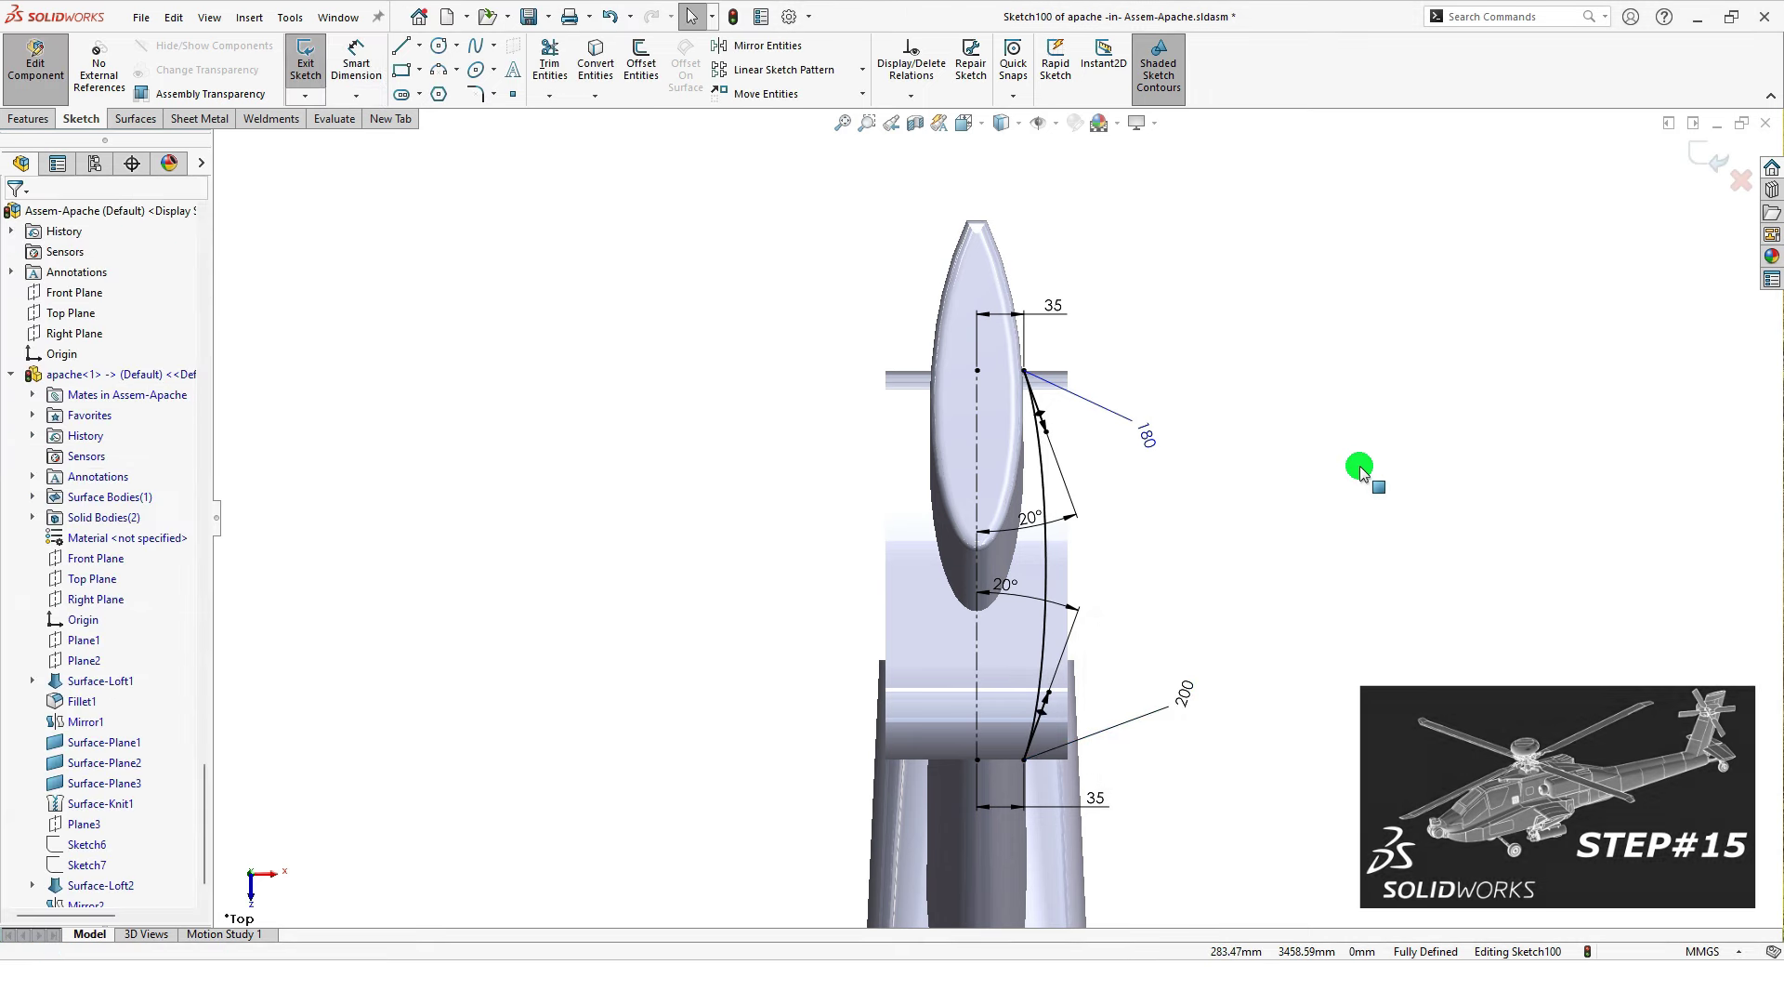
Step: Draw a left-side spline from the pivot's top down to the lower horizontal edge
key(s)
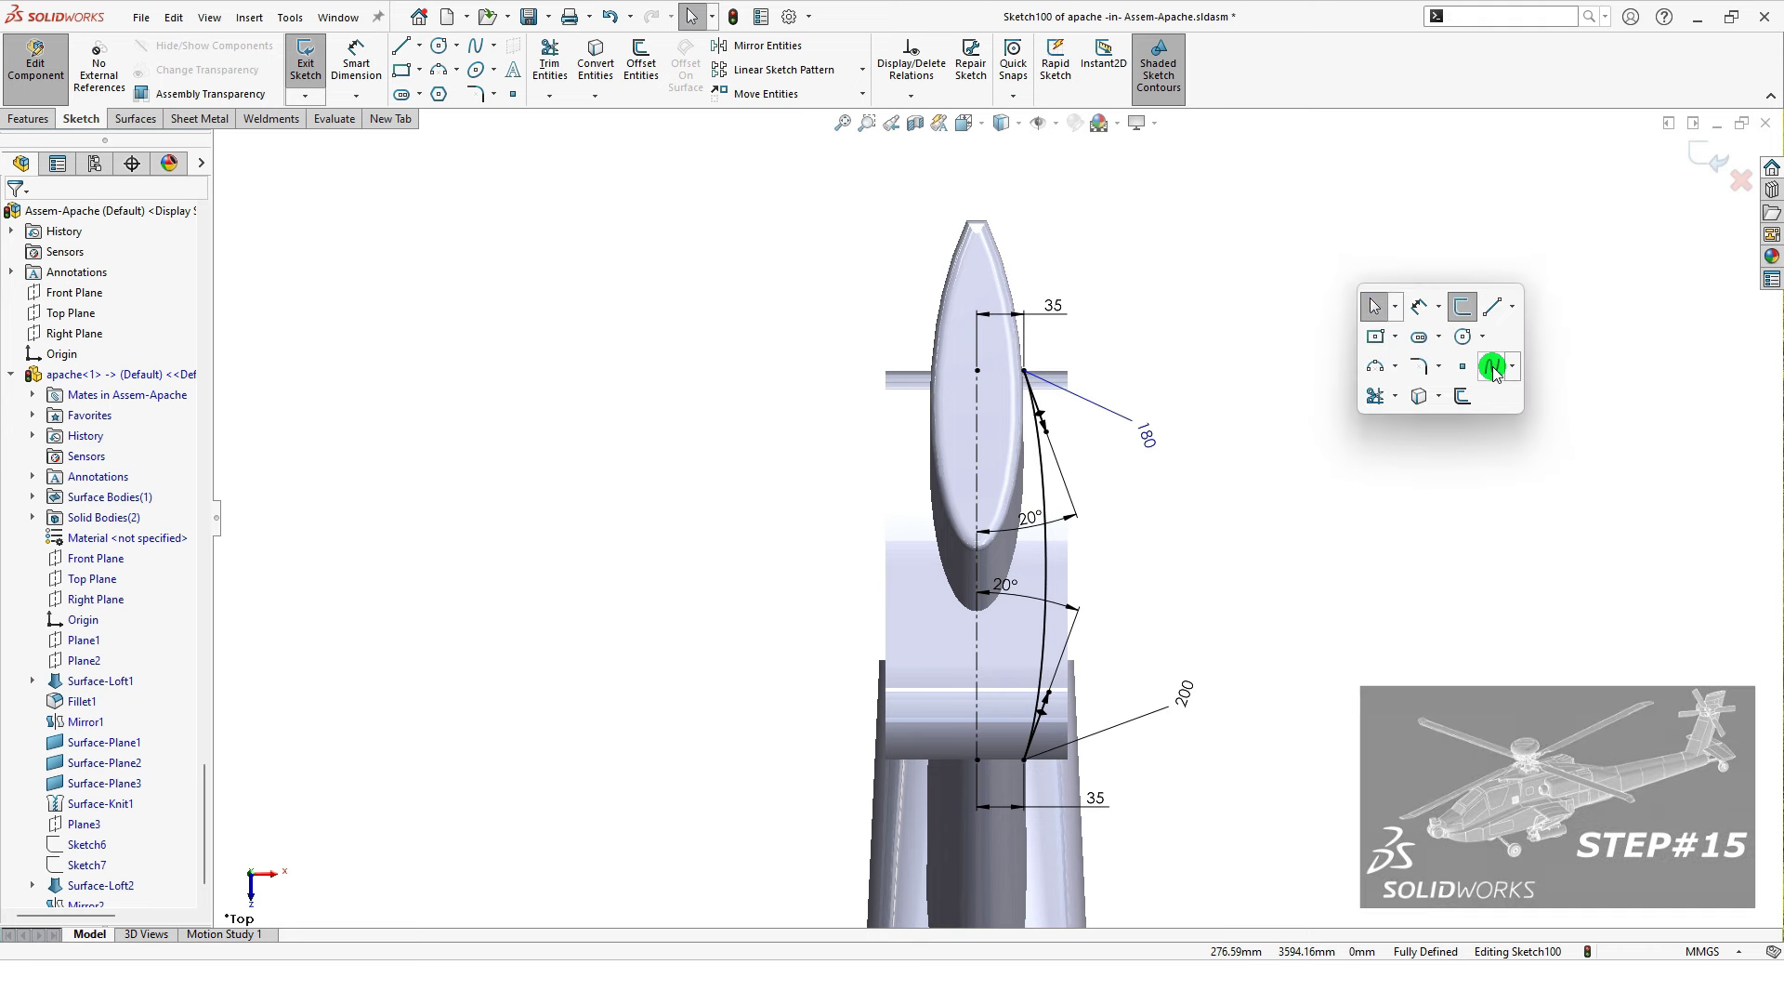
click(1493, 368)
click(911, 370)
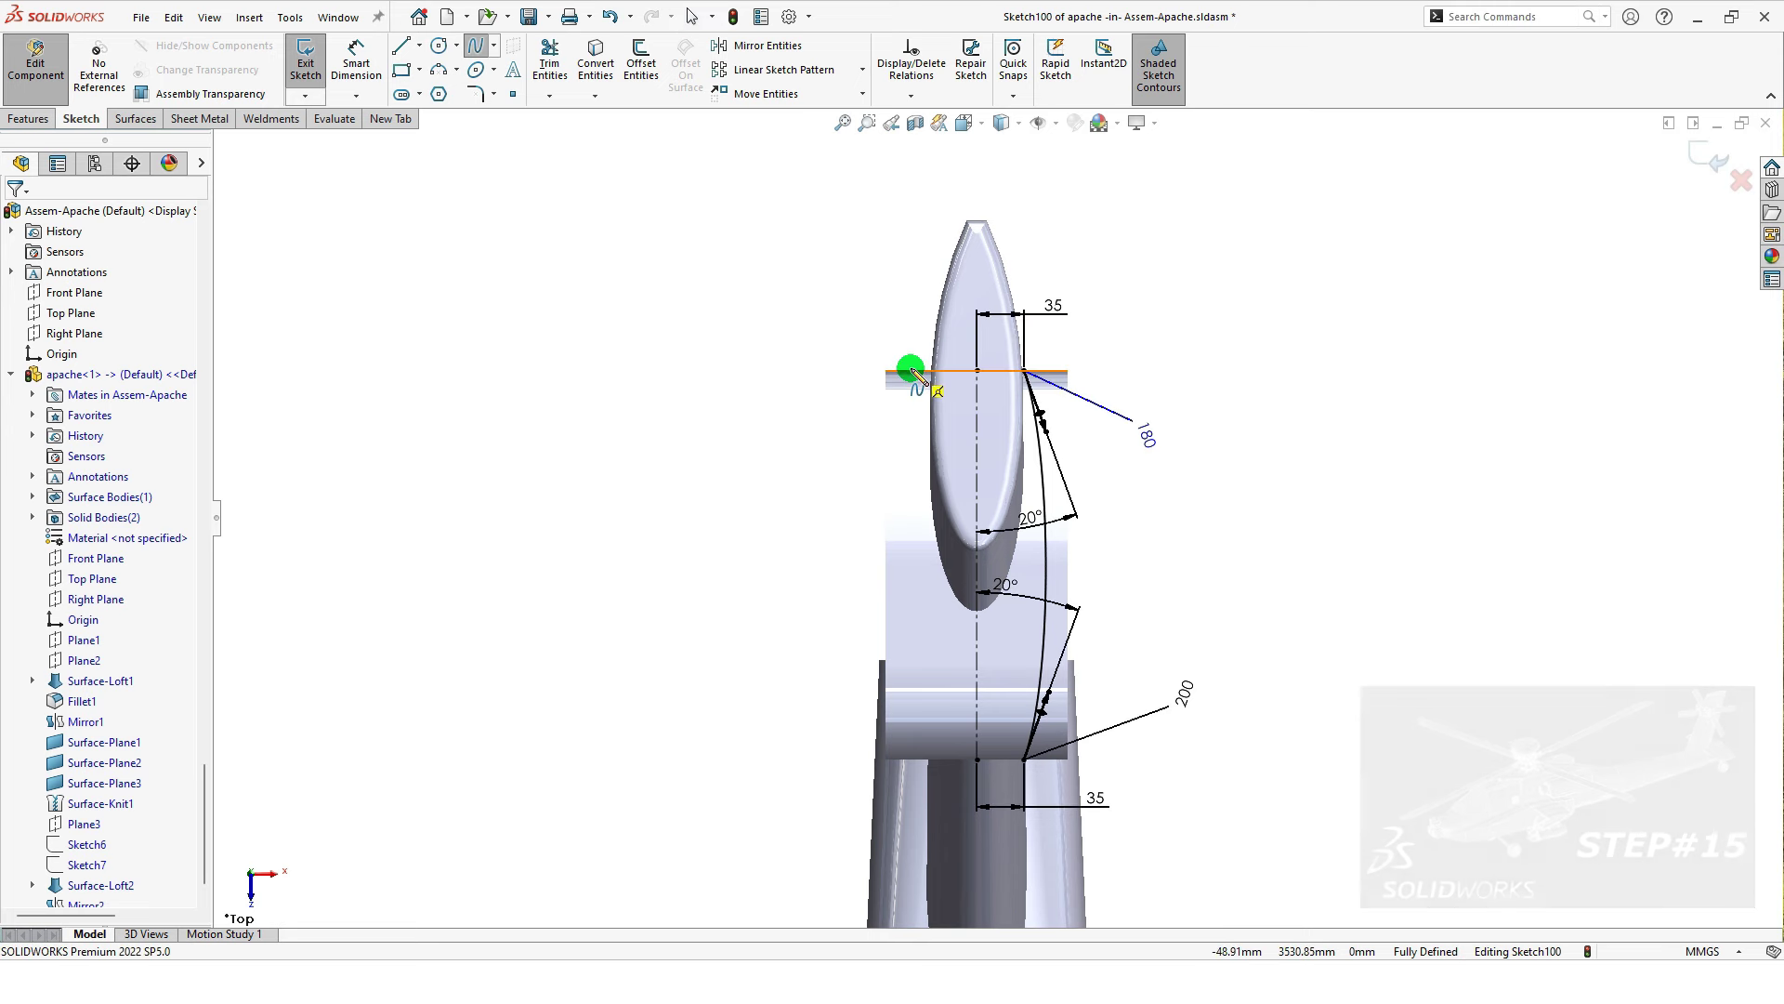
click(918, 757)
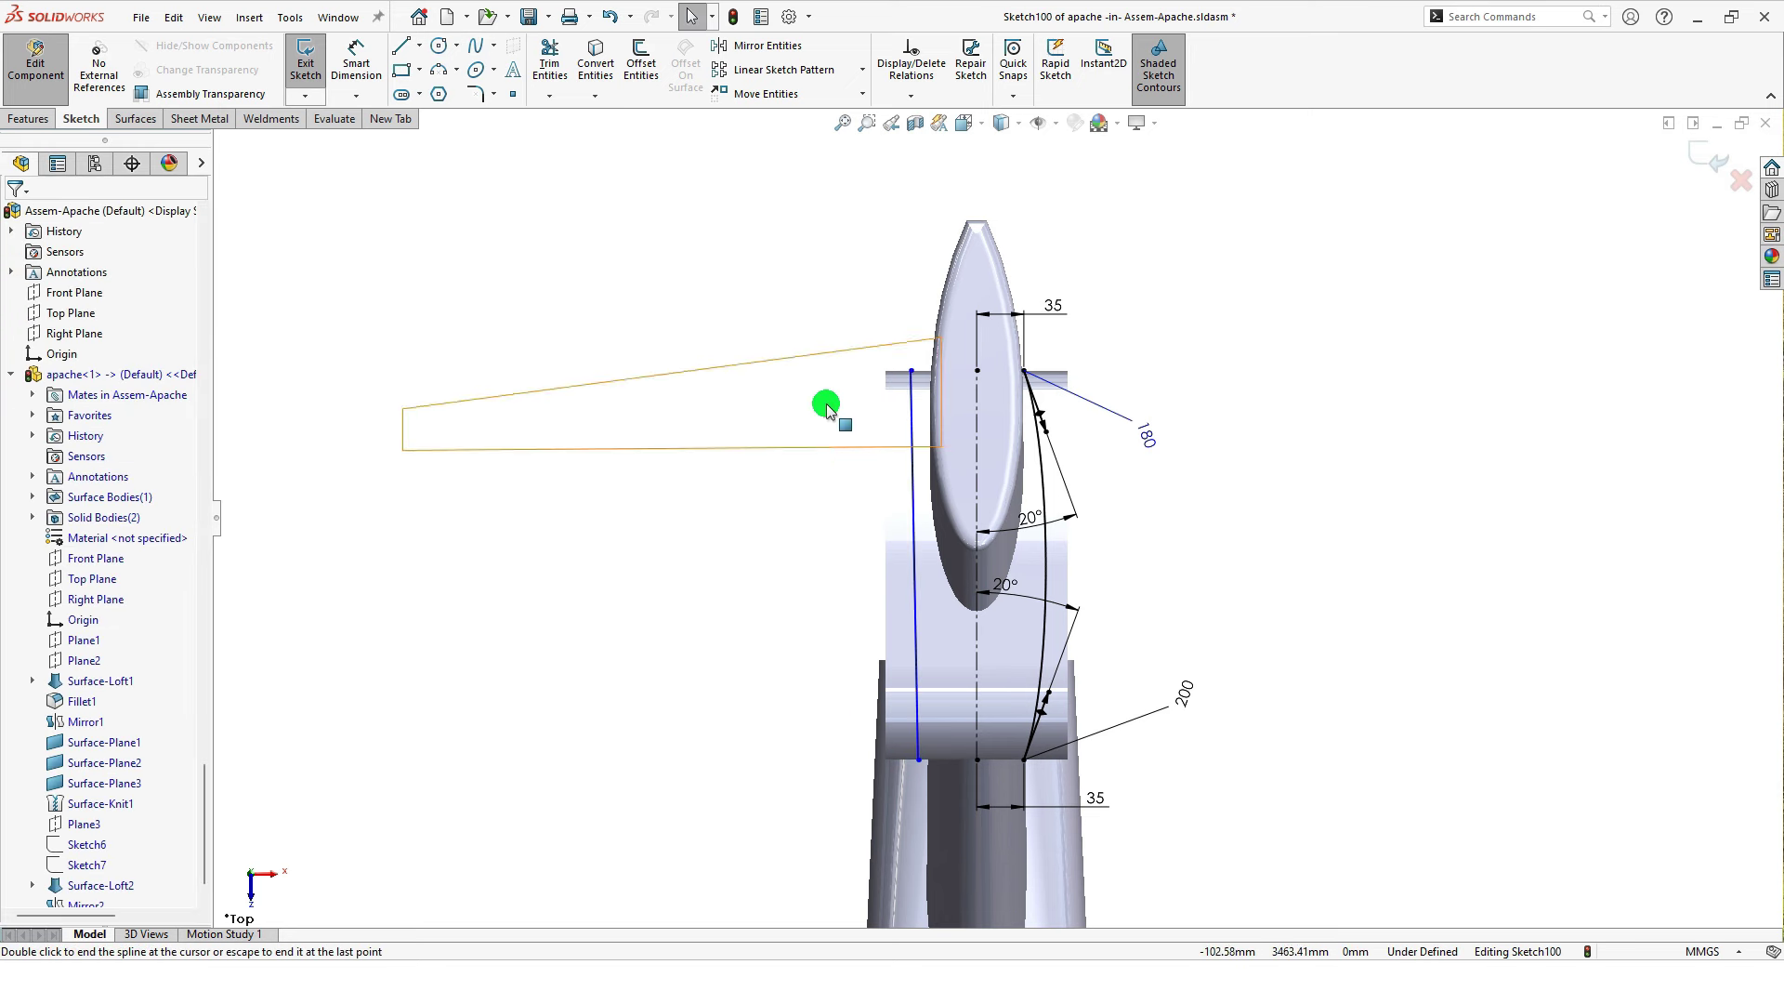
Step: Dimension the spline's top and bottom endpoints 35 and 20 from the centreline
key(s)
click(762, 333)
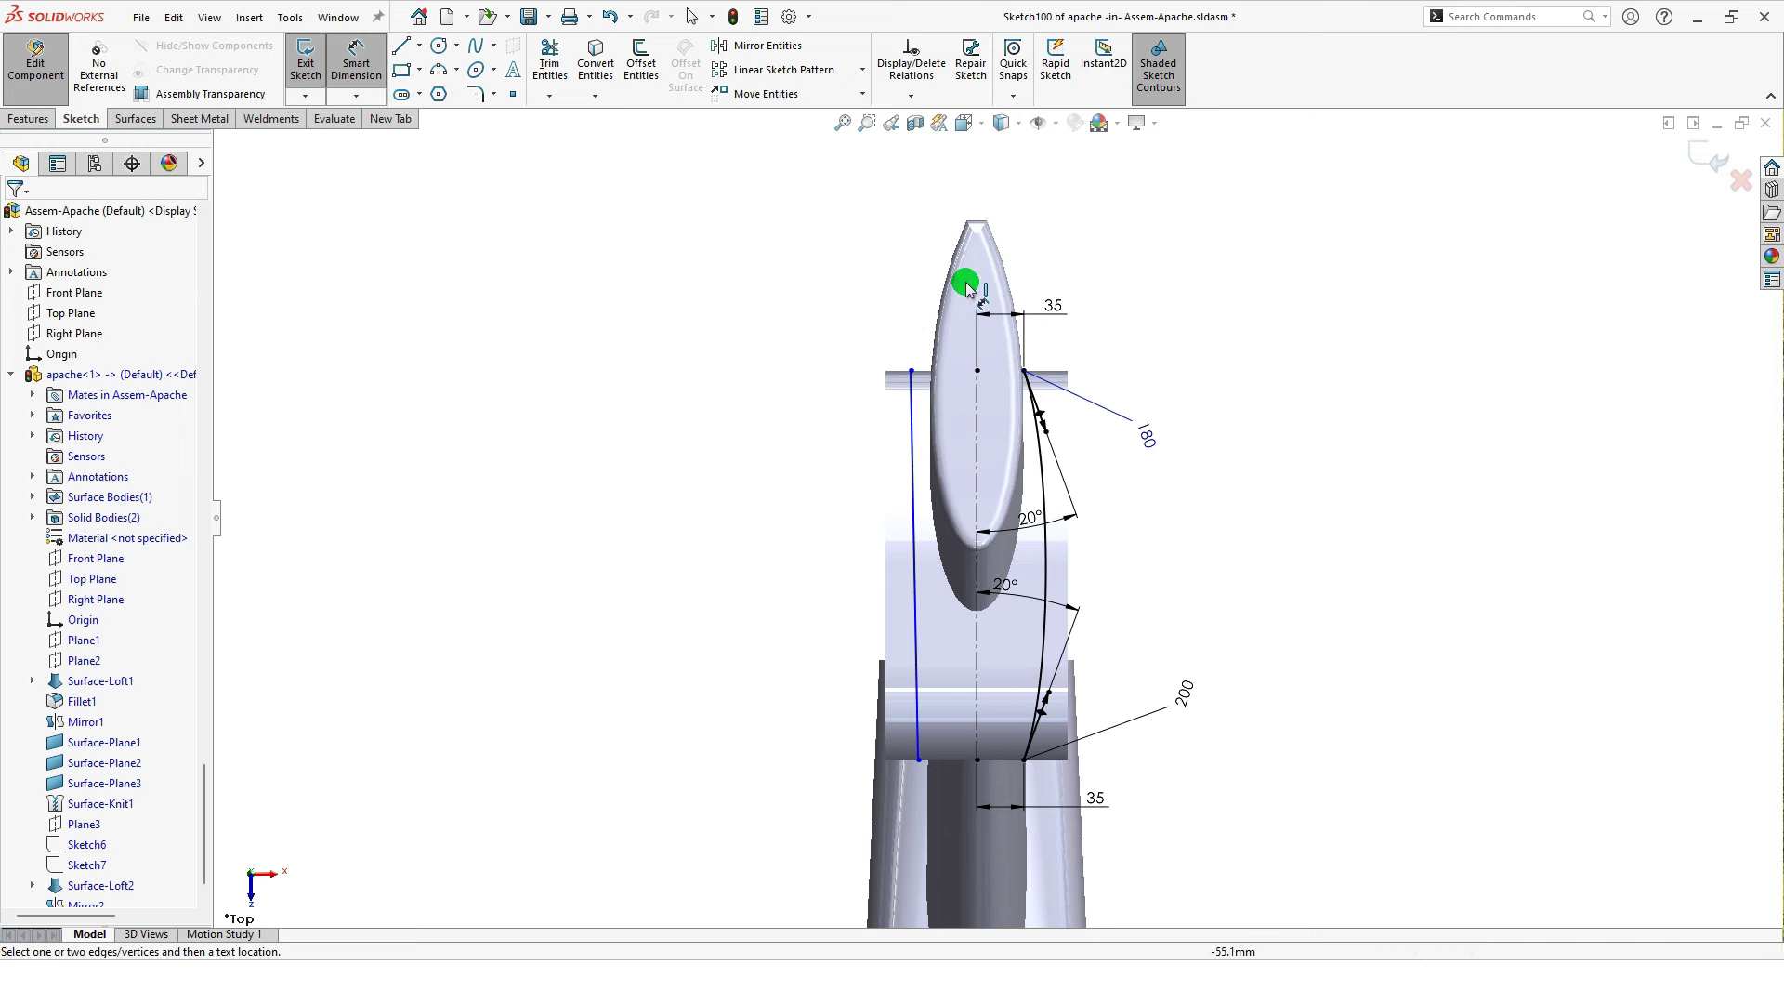
click(911, 369)
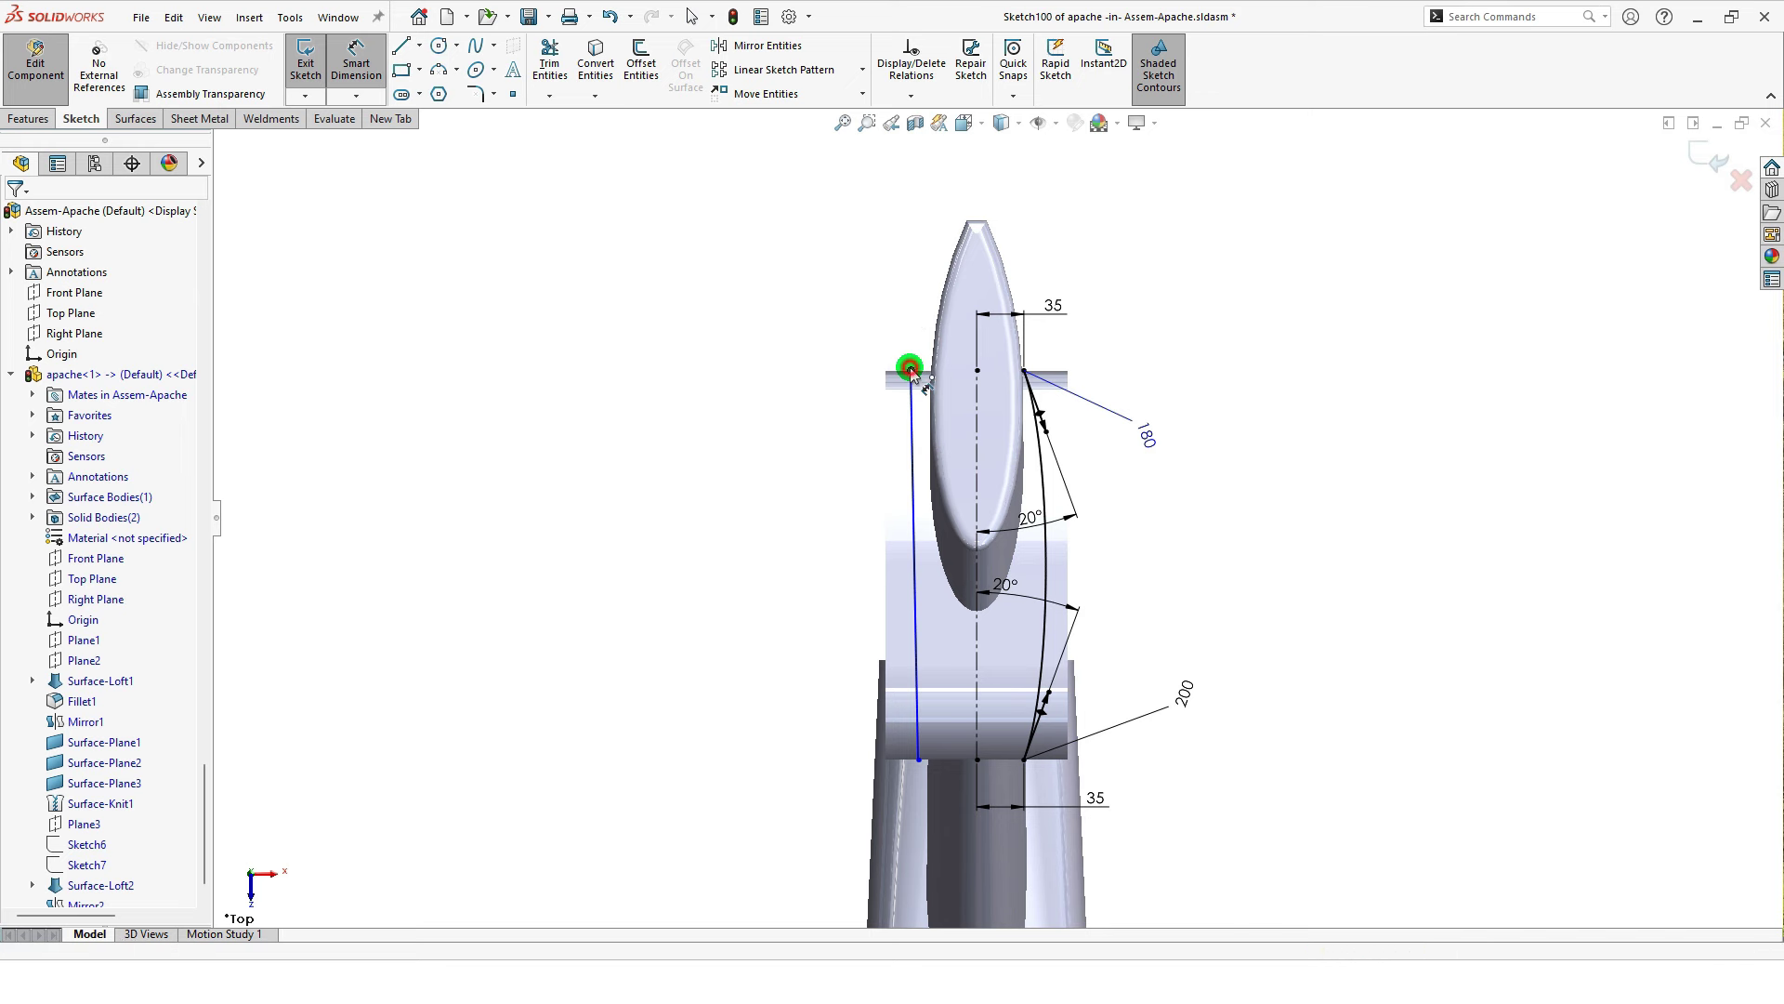
click(977, 370)
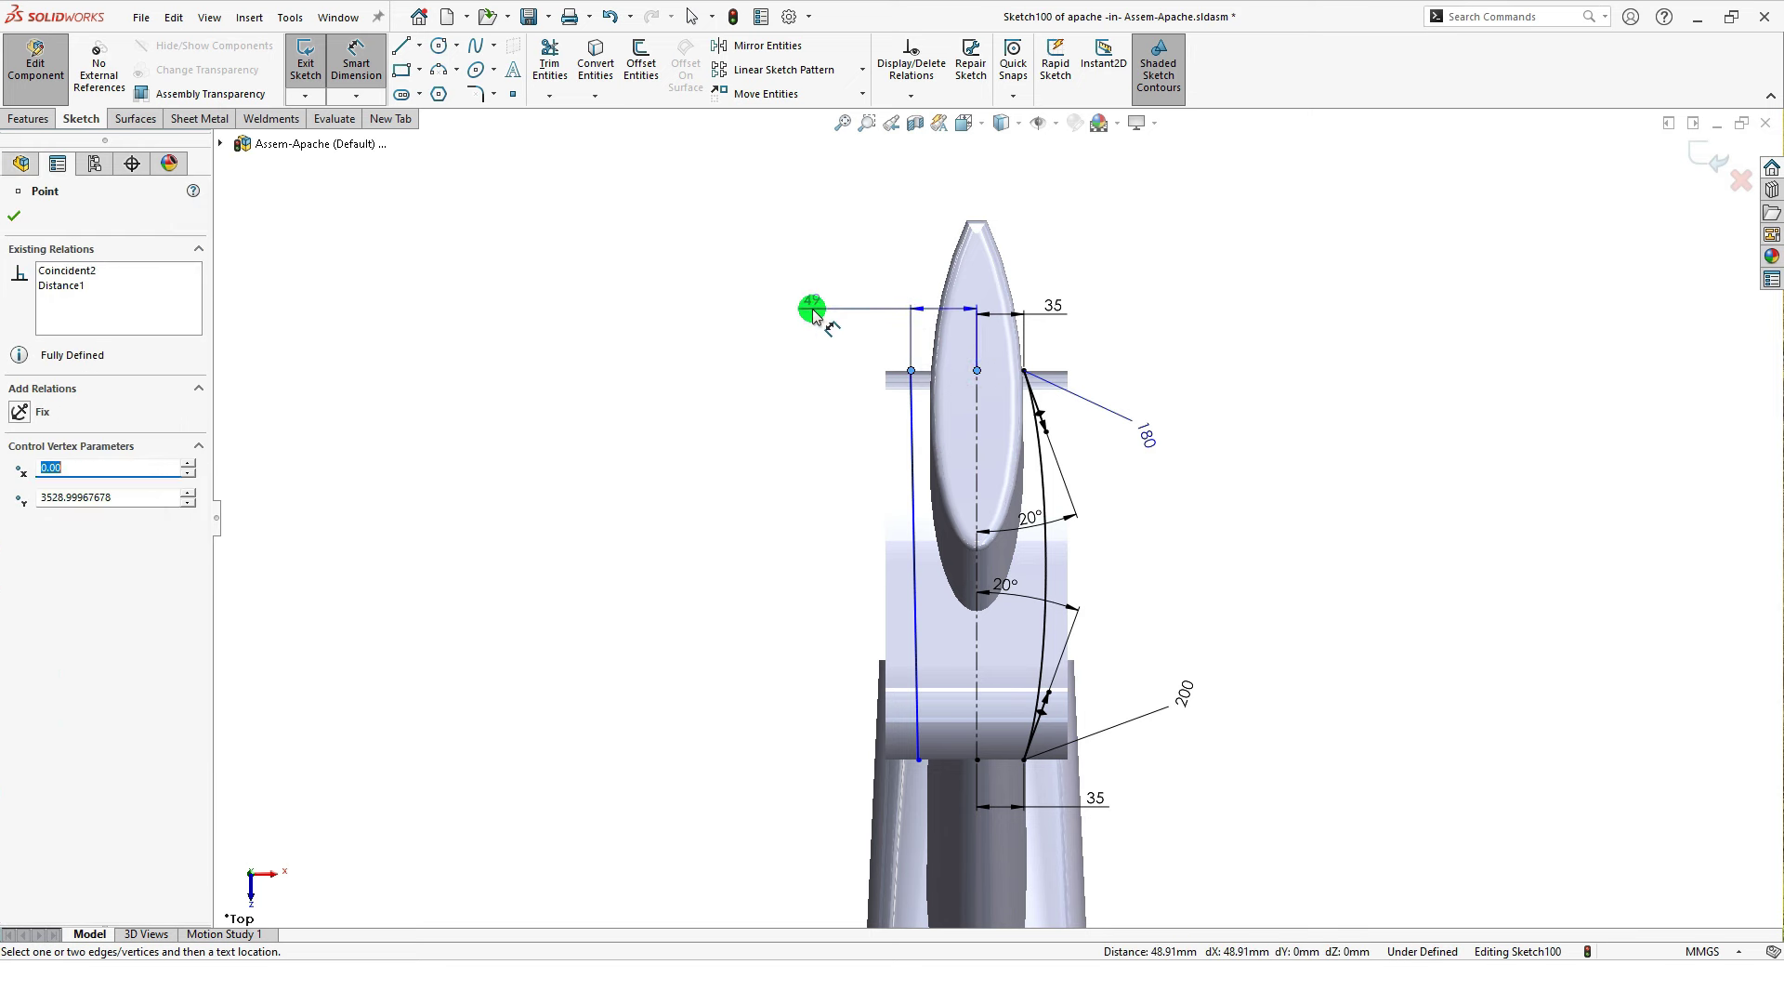
click(708, 331)
text(35)
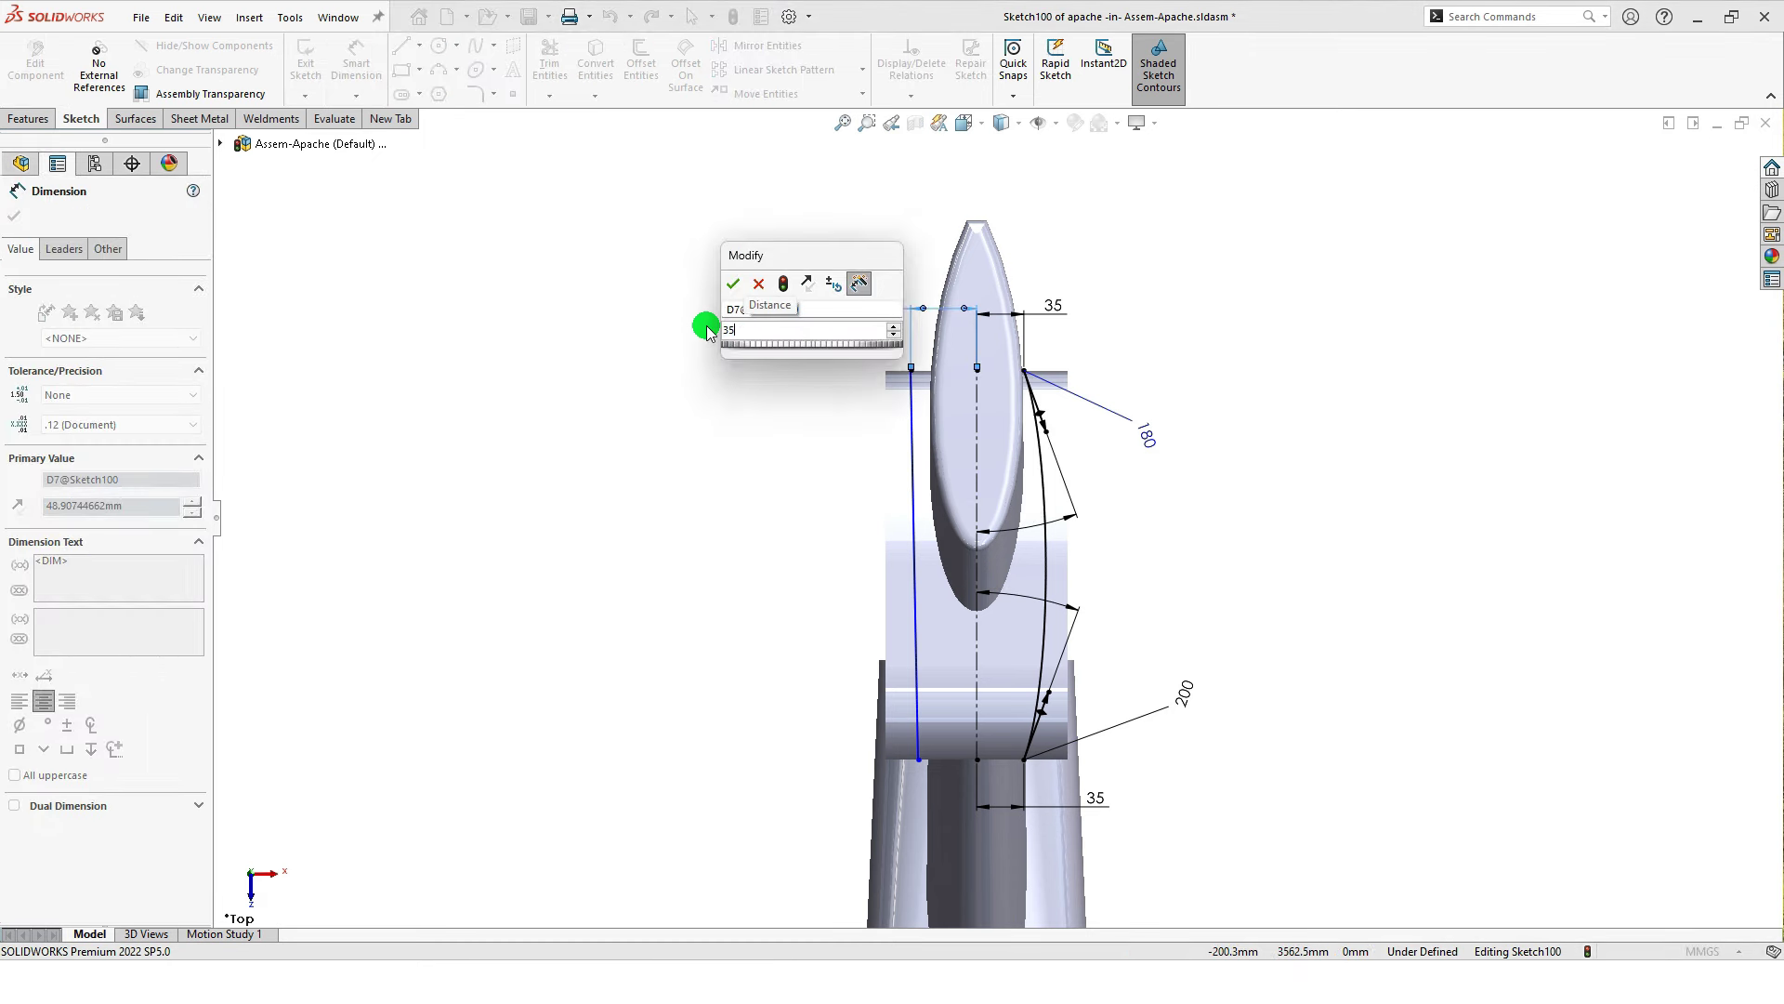
click(706, 329)
click(673, 481)
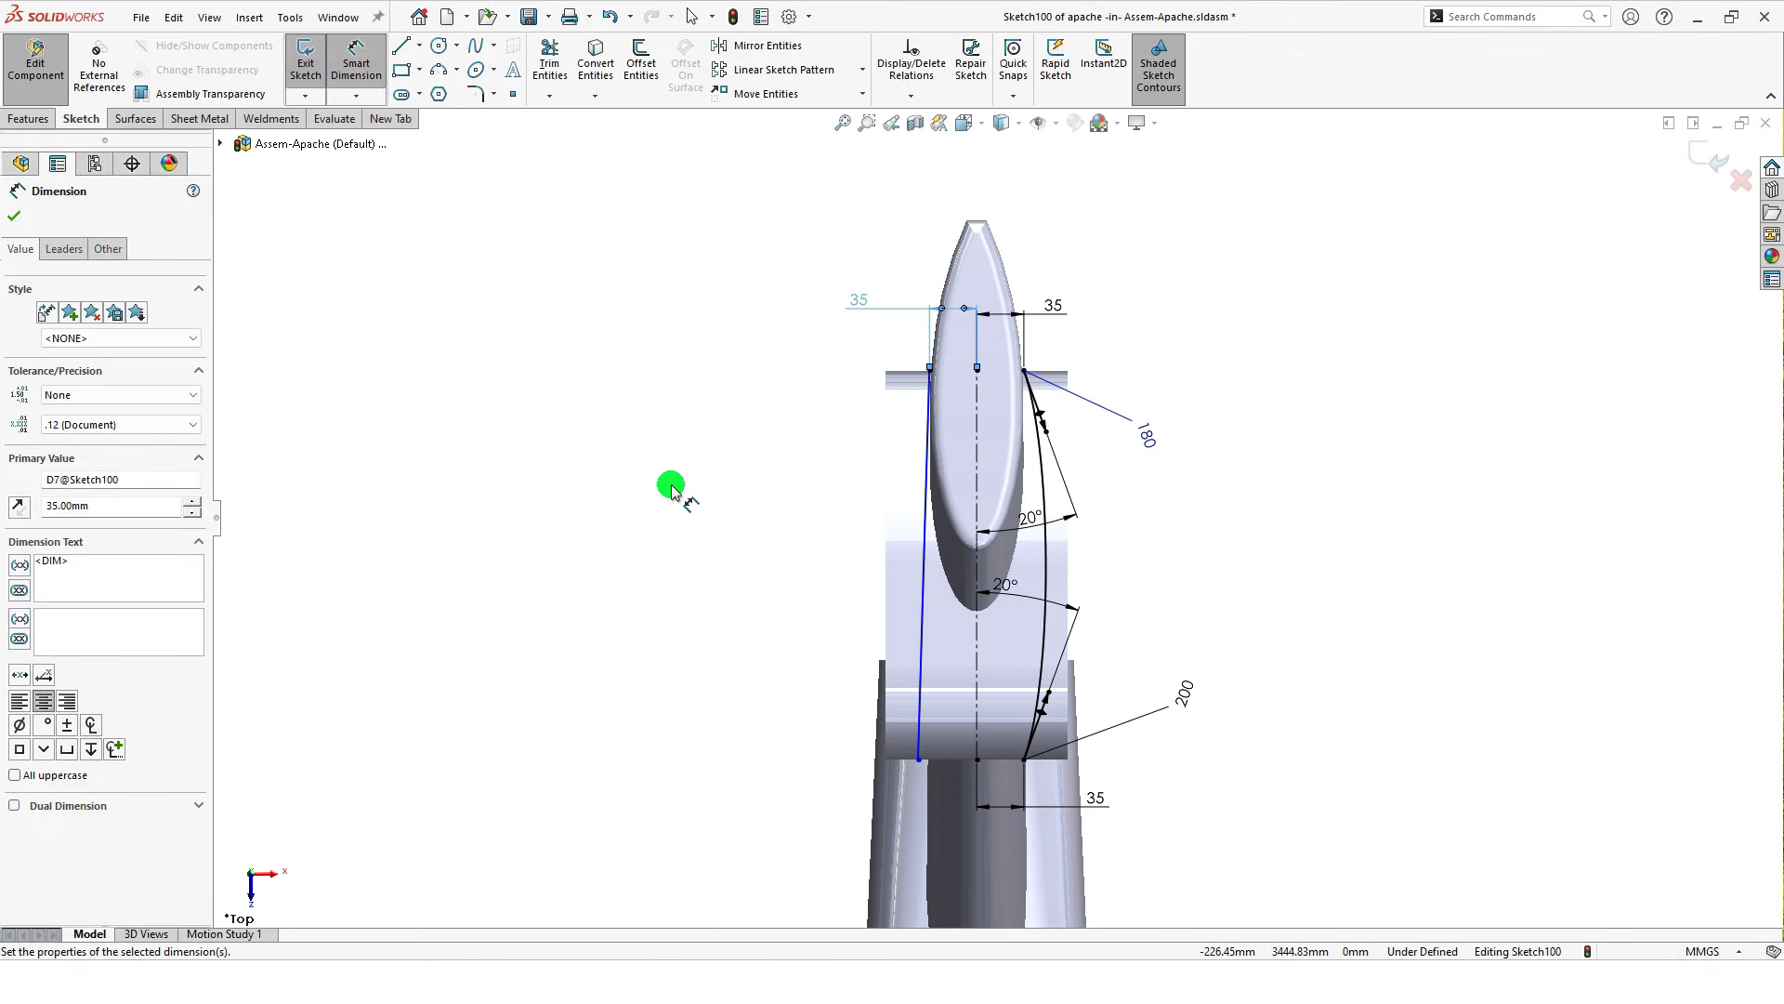
click(918, 760)
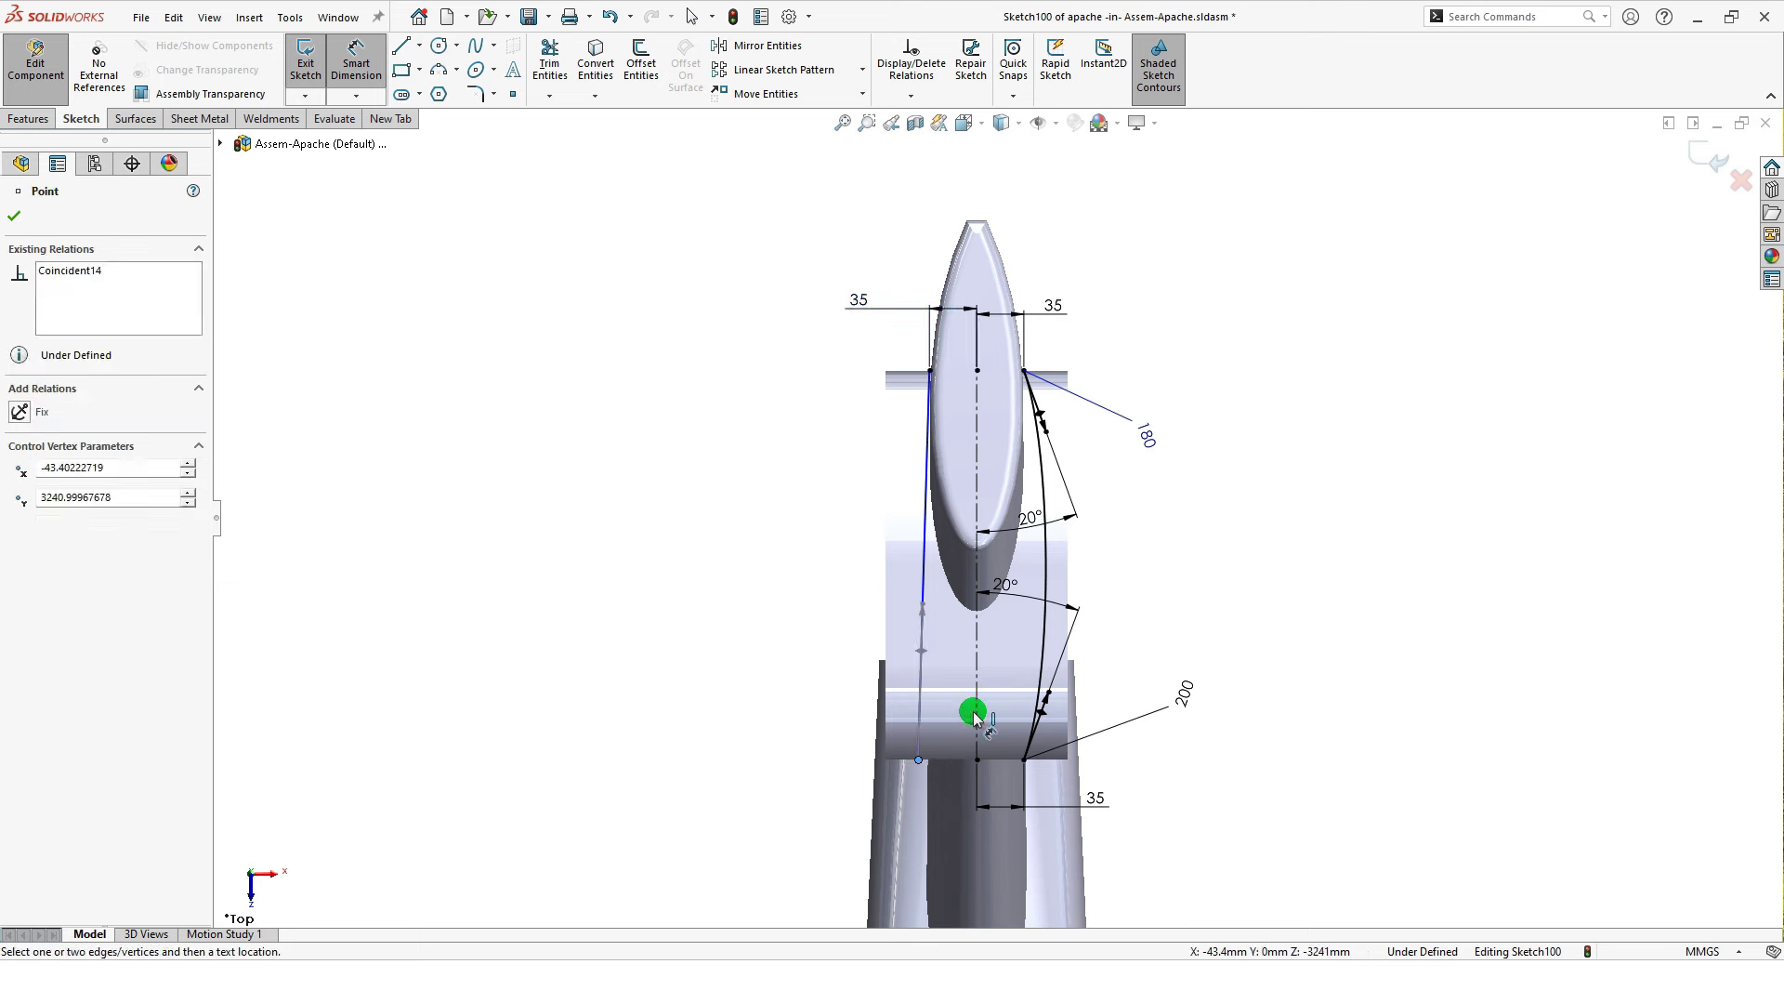
click(976, 726)
click(775, 790)
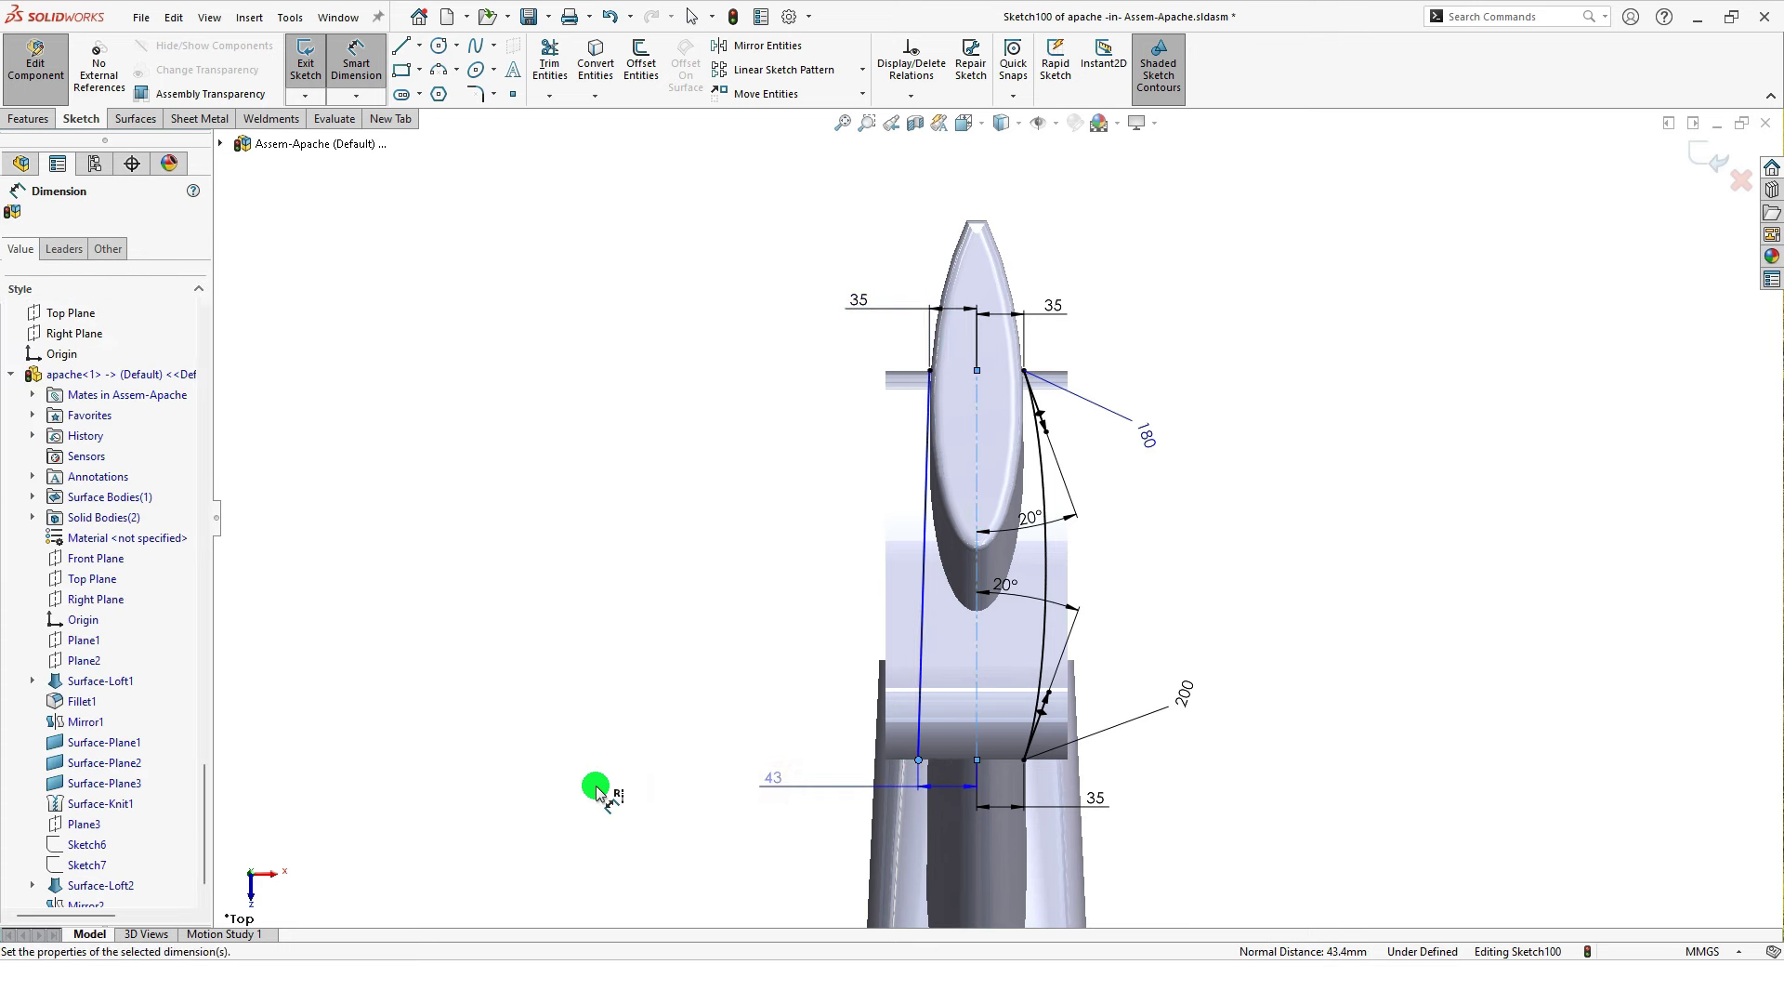
text(2)
key(Escape)
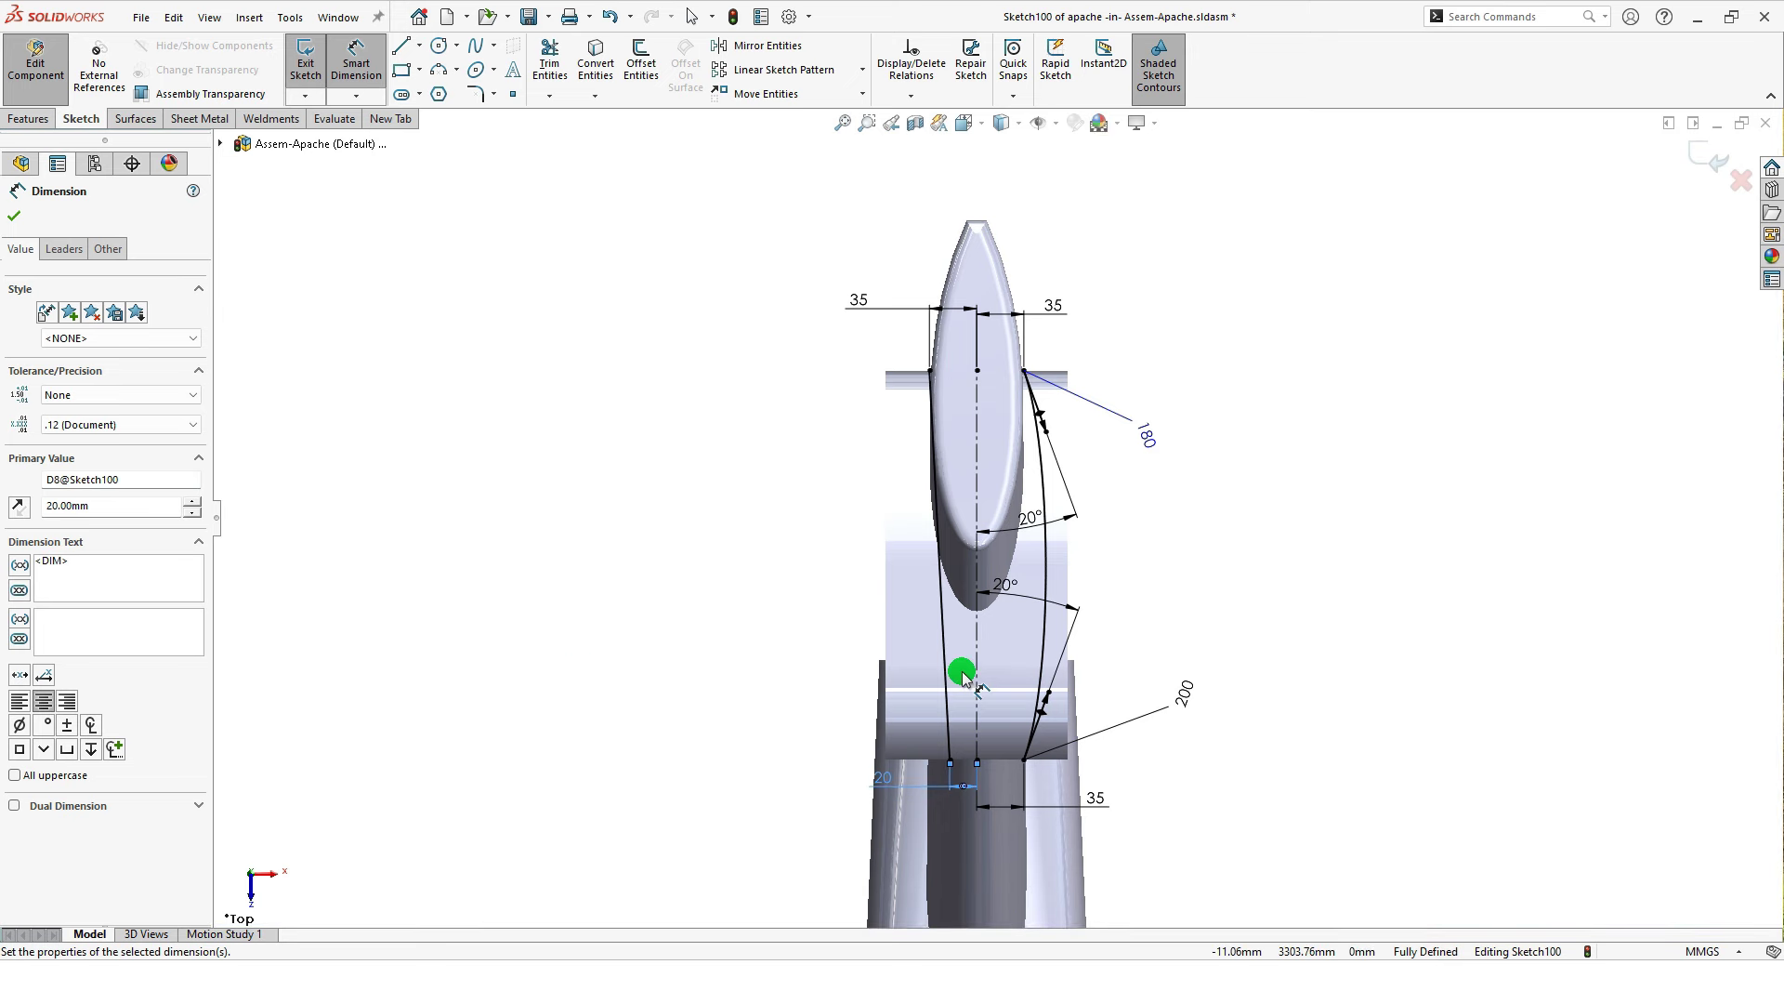
Step: Give the spline's lower handle a 320 length and a 10° angle to the centreline
click(945, 665)
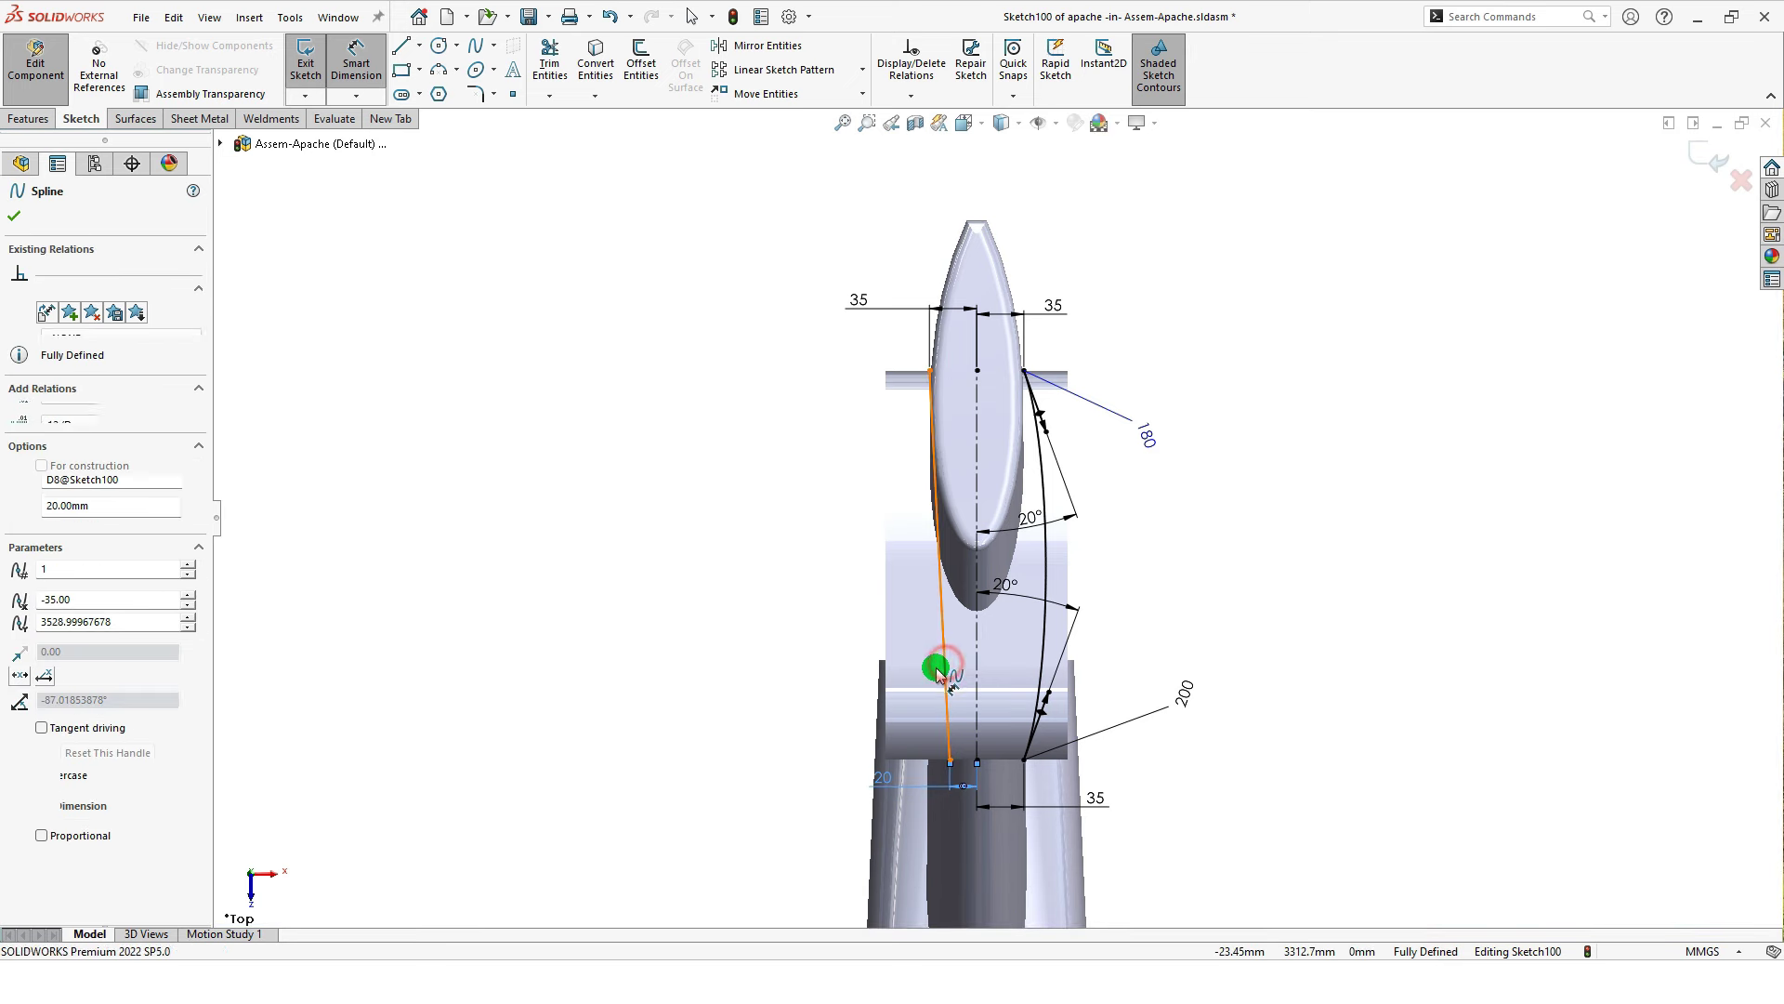
click(942, 603)
click(806, 636)
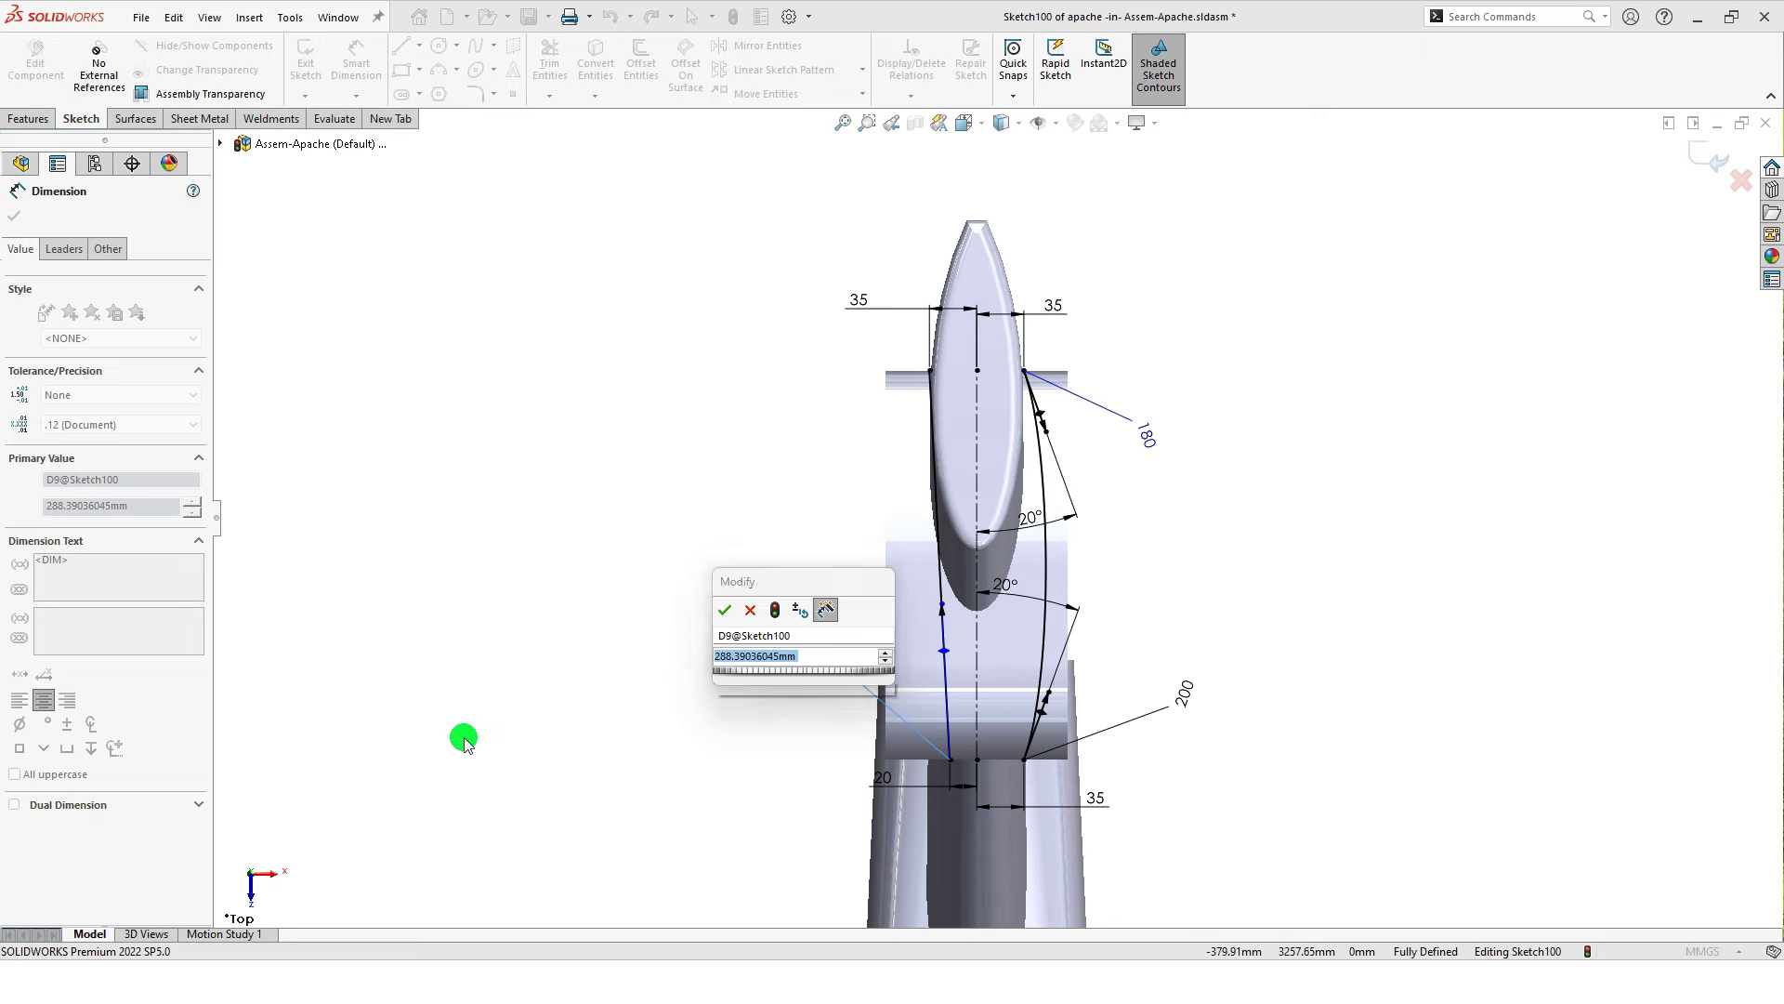
text(288)
key(Return)
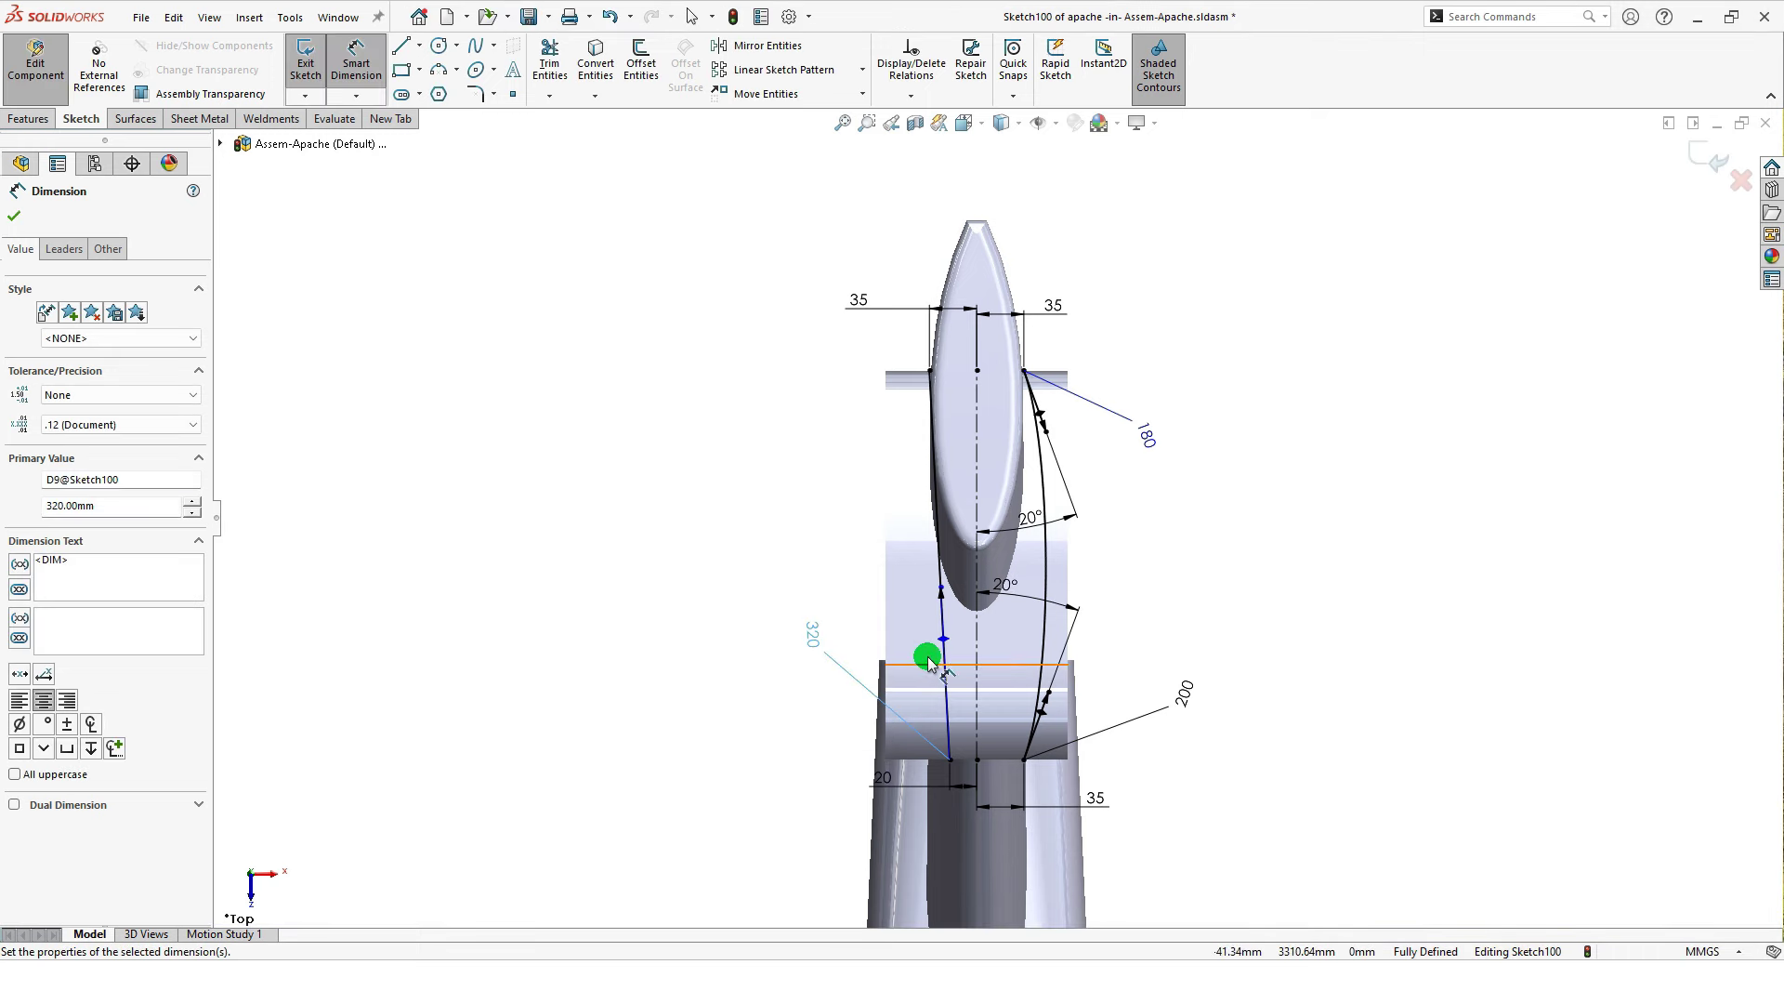
click(947, 641)
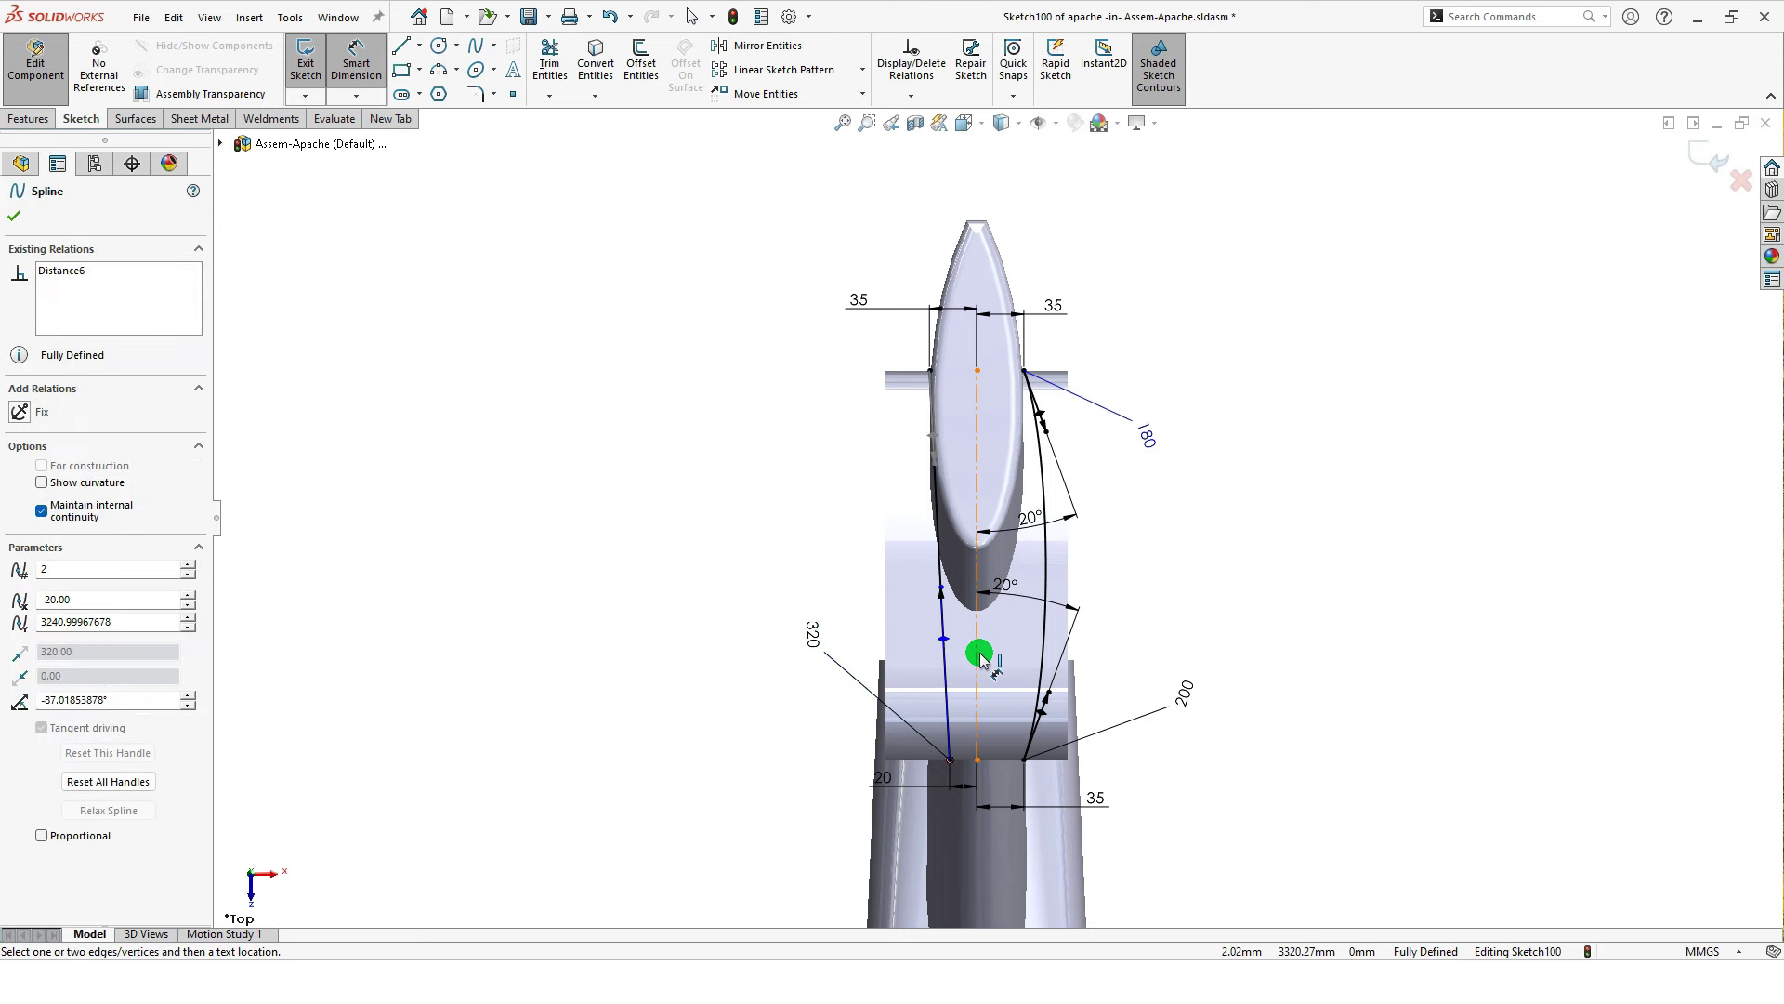
click(968, 669)
click(948, 675)
click(733, 789)
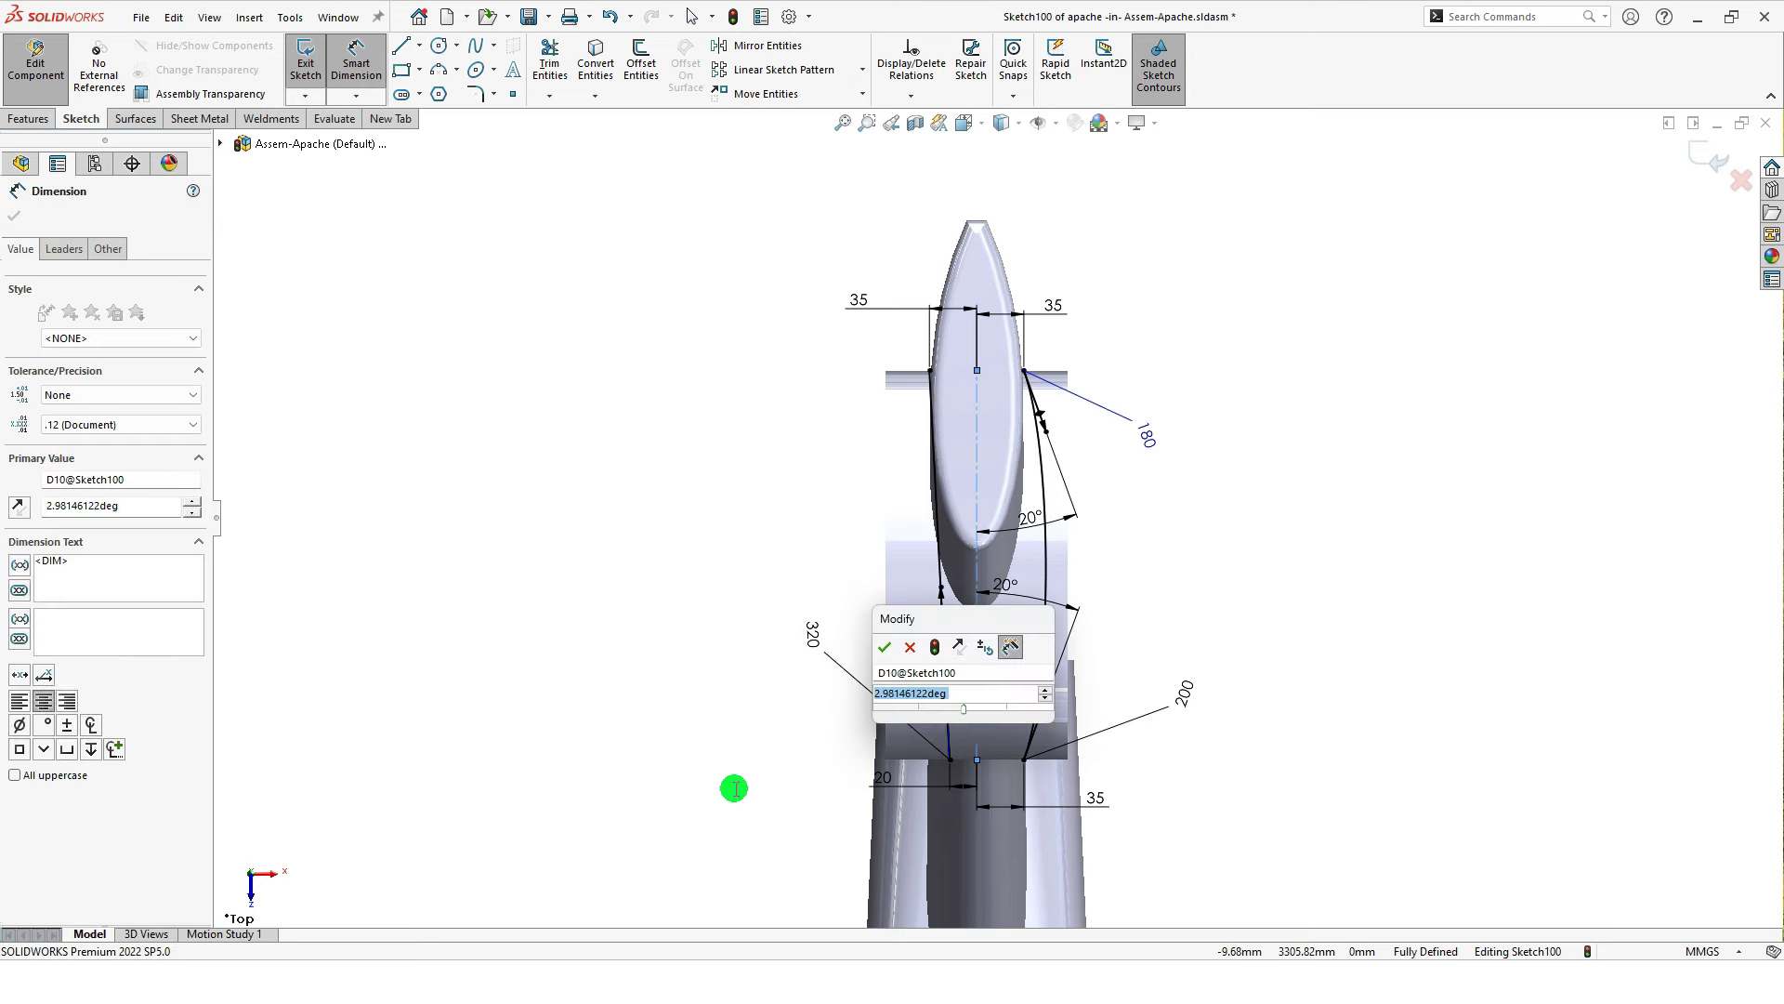
text(10)
key(Return)
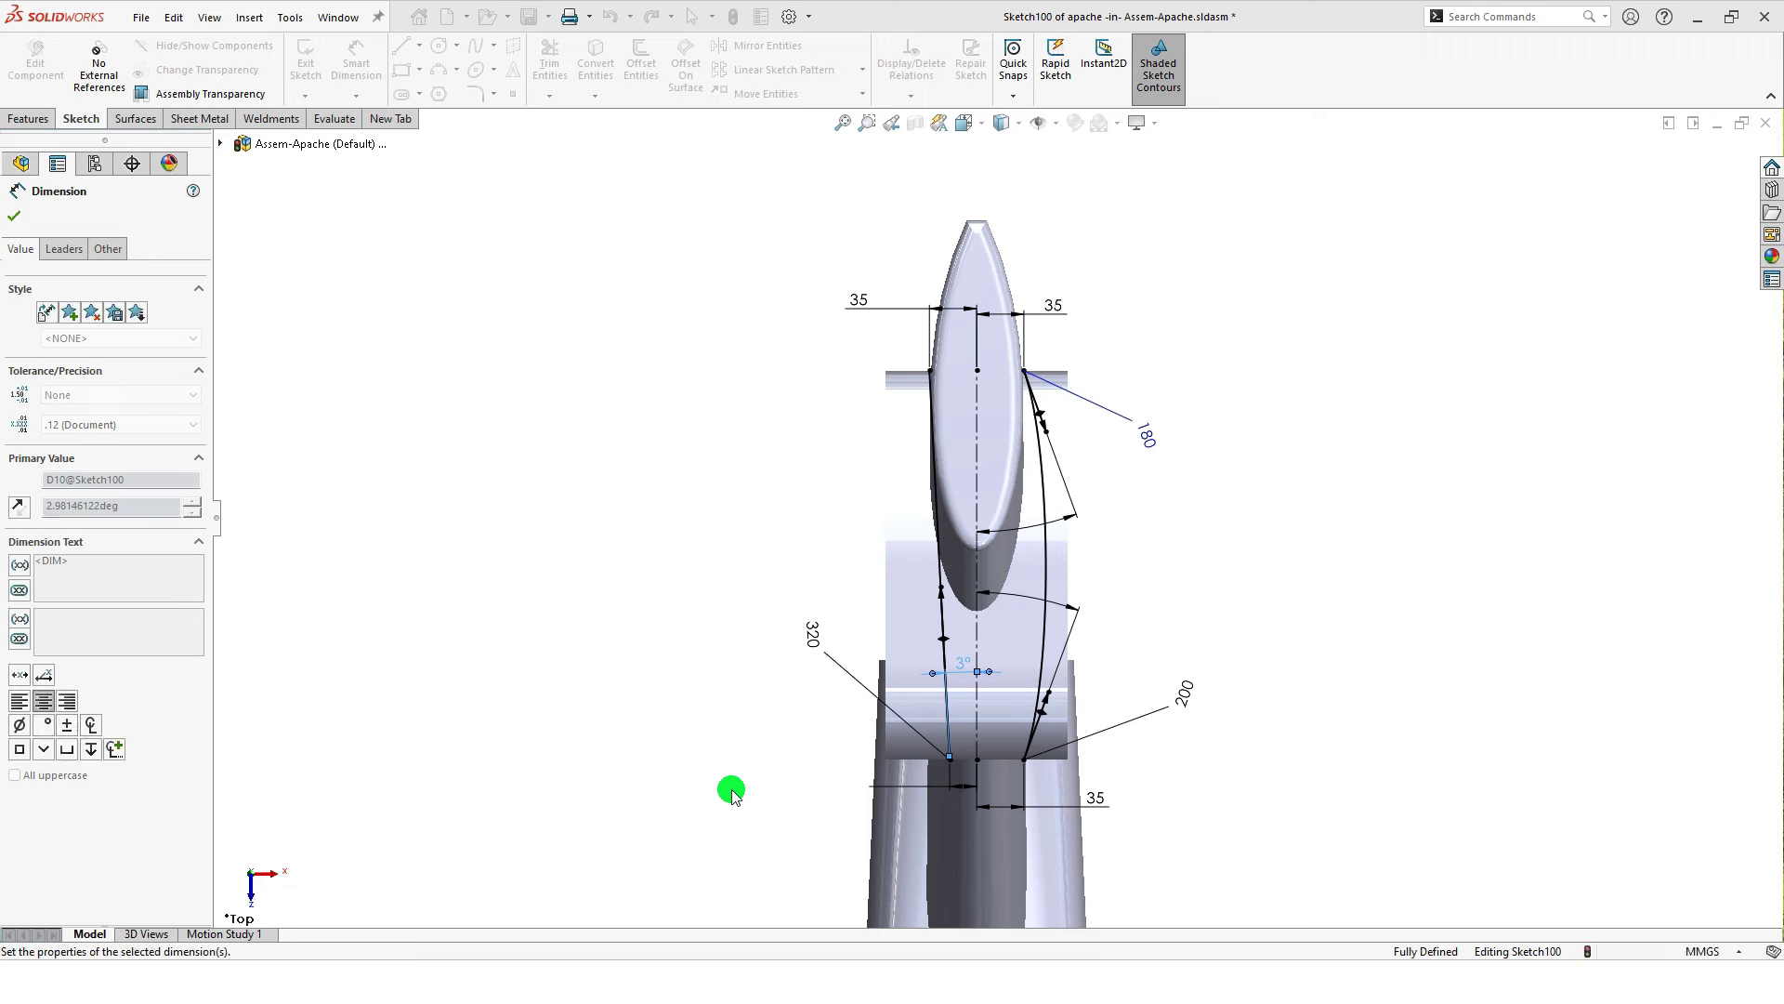
key(Escape)
key(Escape)
Step: Move the 10° angle label to the lower left of the pivot, clear of the spline
drag(401, 608, 881, 339)
drag(964, 298, 781, 582)
drag(401, 372, 921, 444)
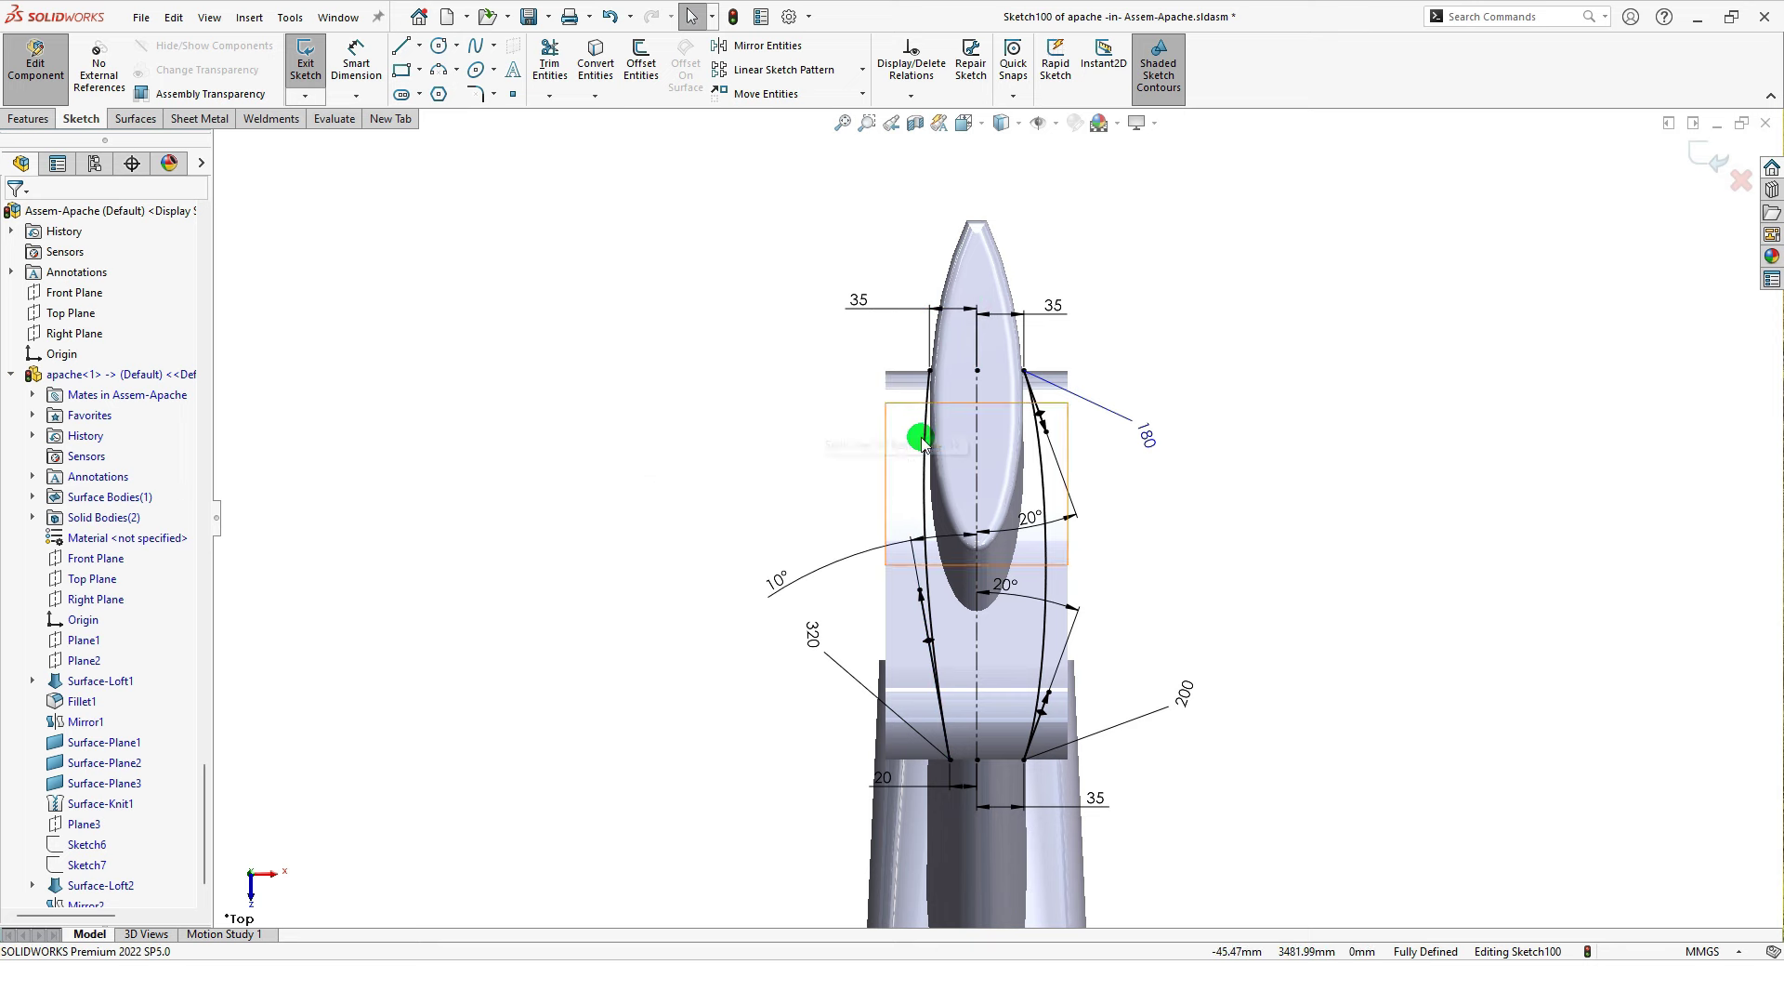
click(924, 438)
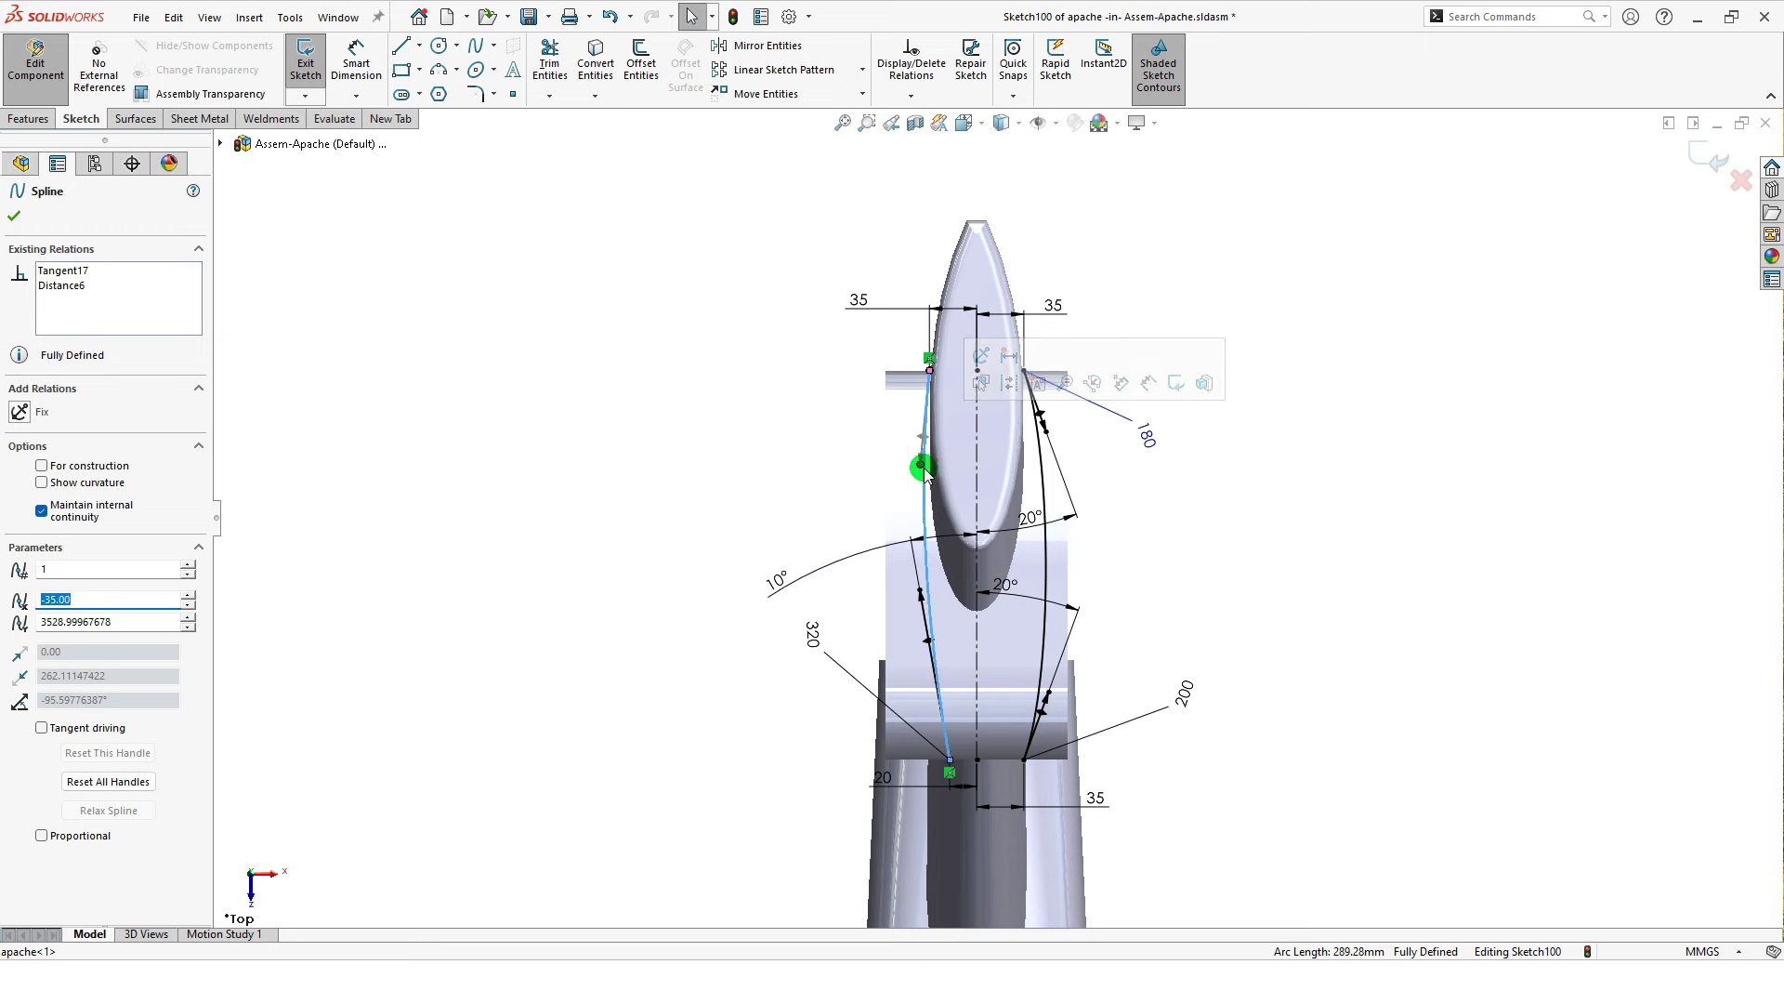
drag(937, 342, 527, 436)
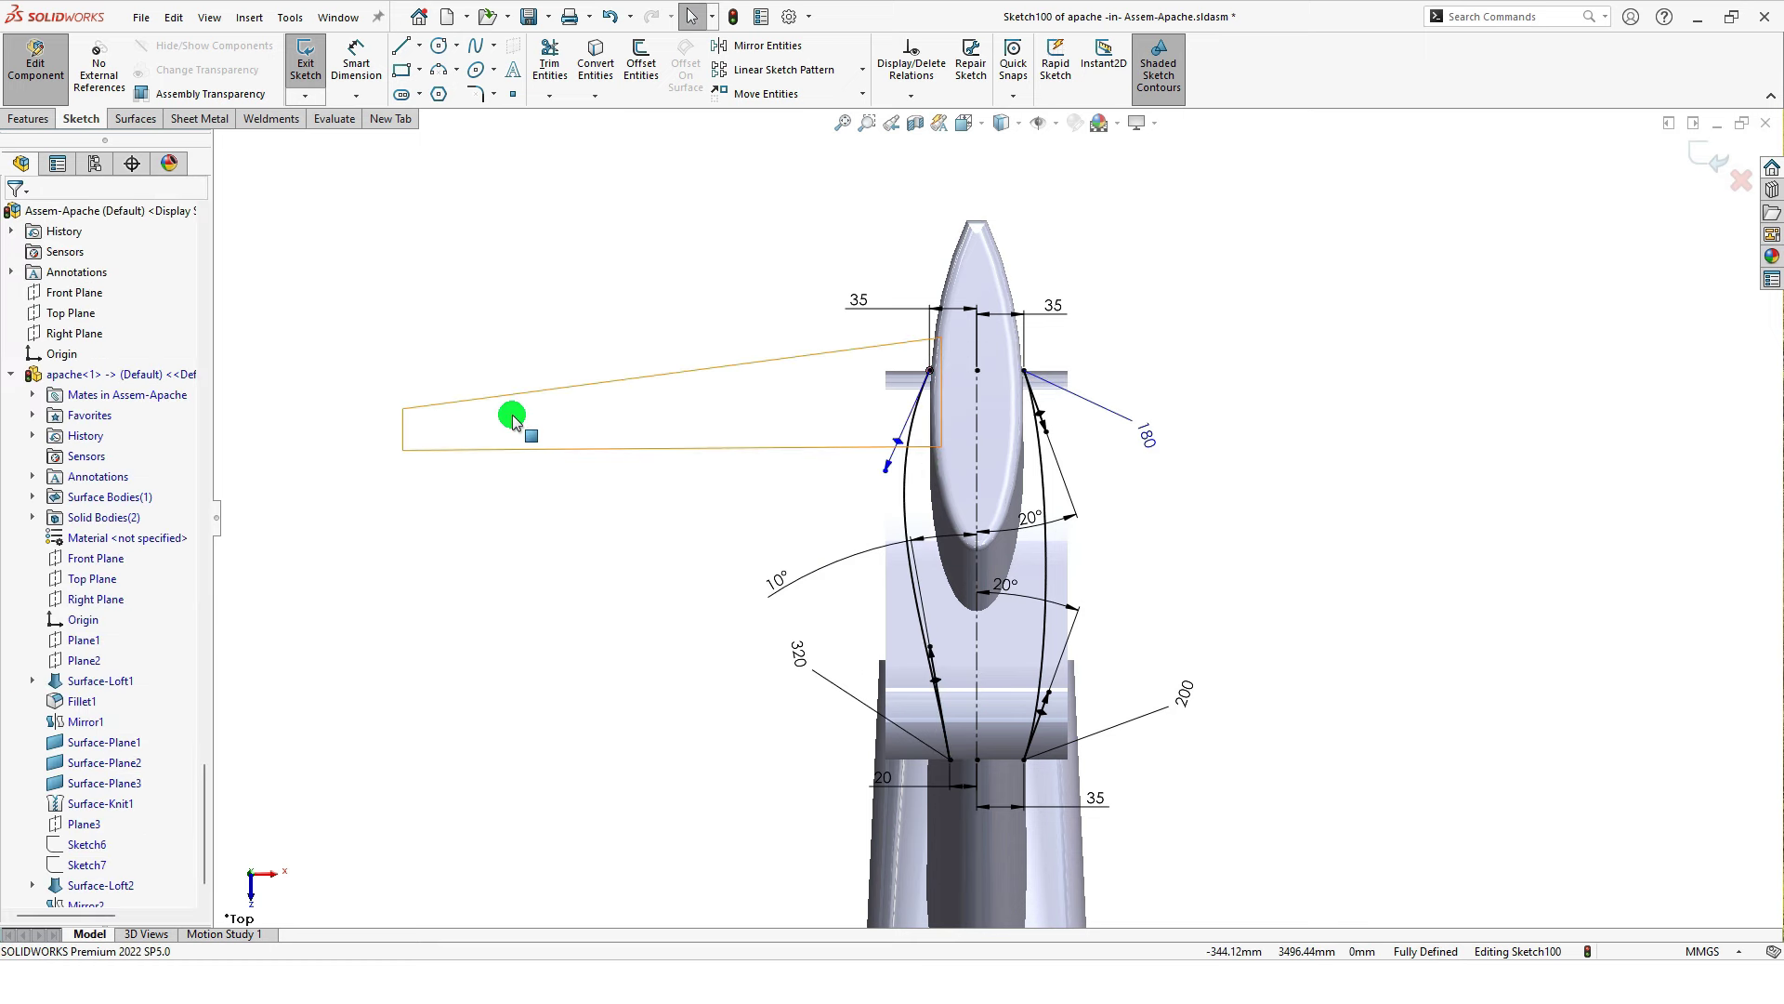
Step: Dimension the left spline's upper handle at 10° to the centreline and reposition its label
key(s)
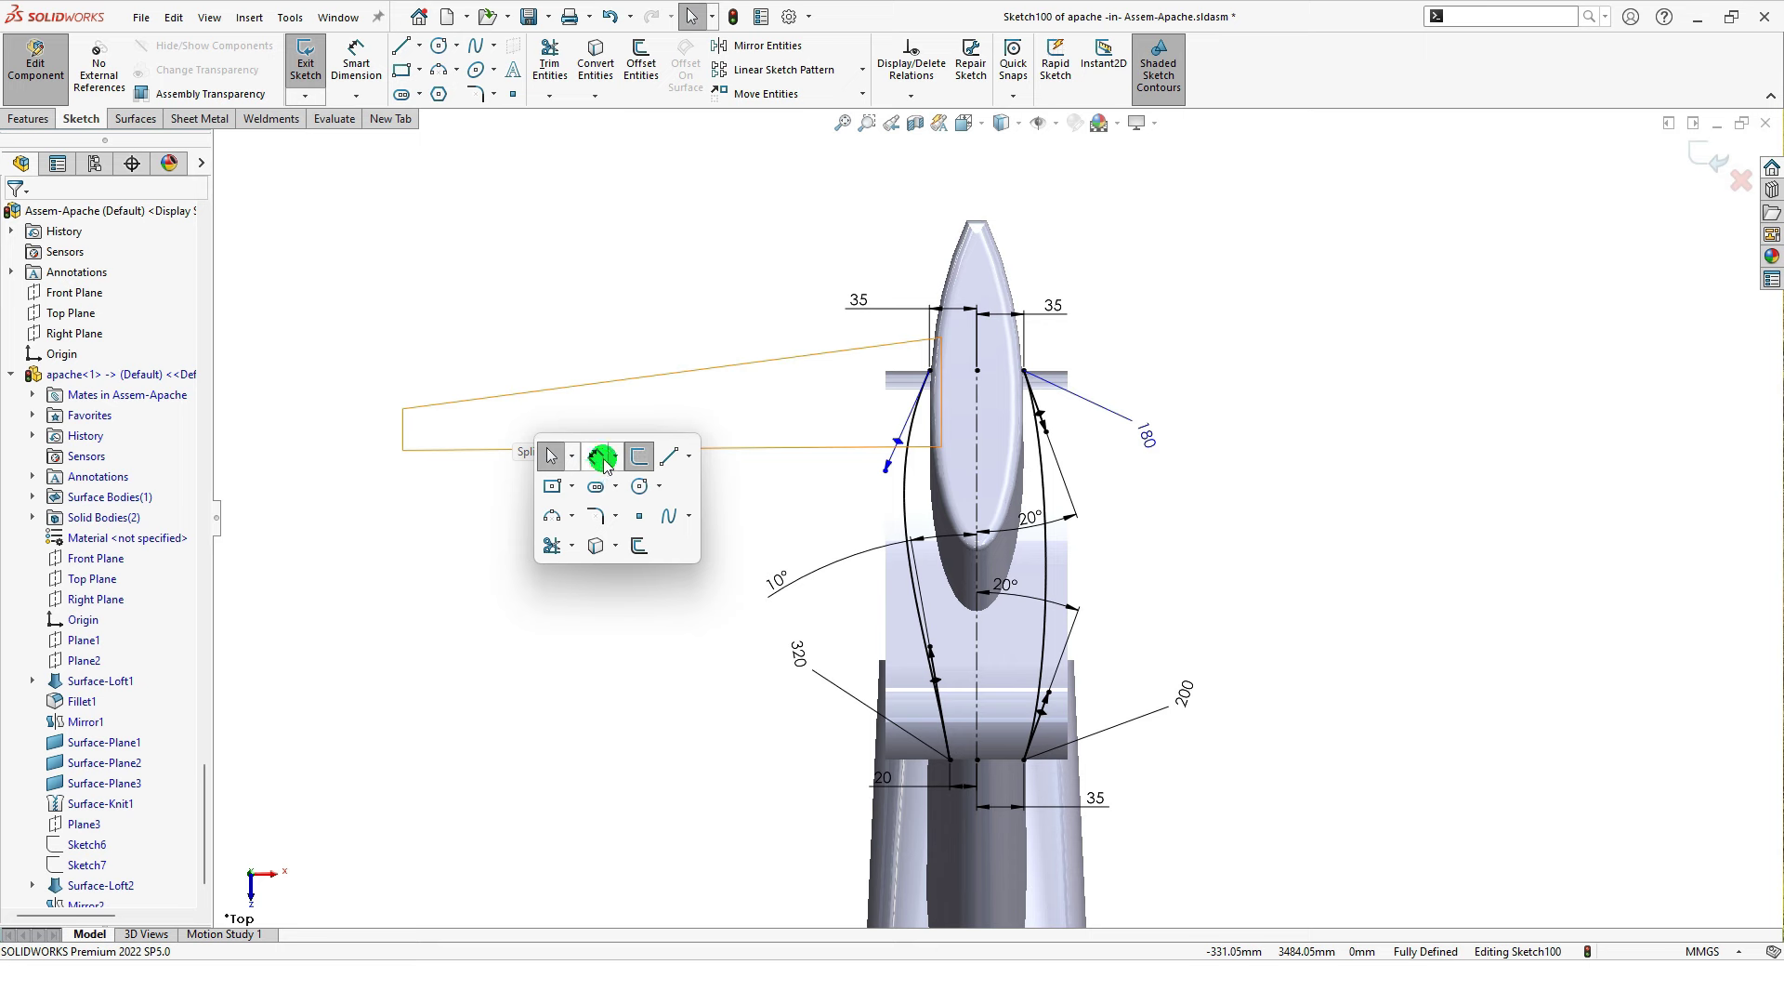
click(603, 457)
click(898, 446)
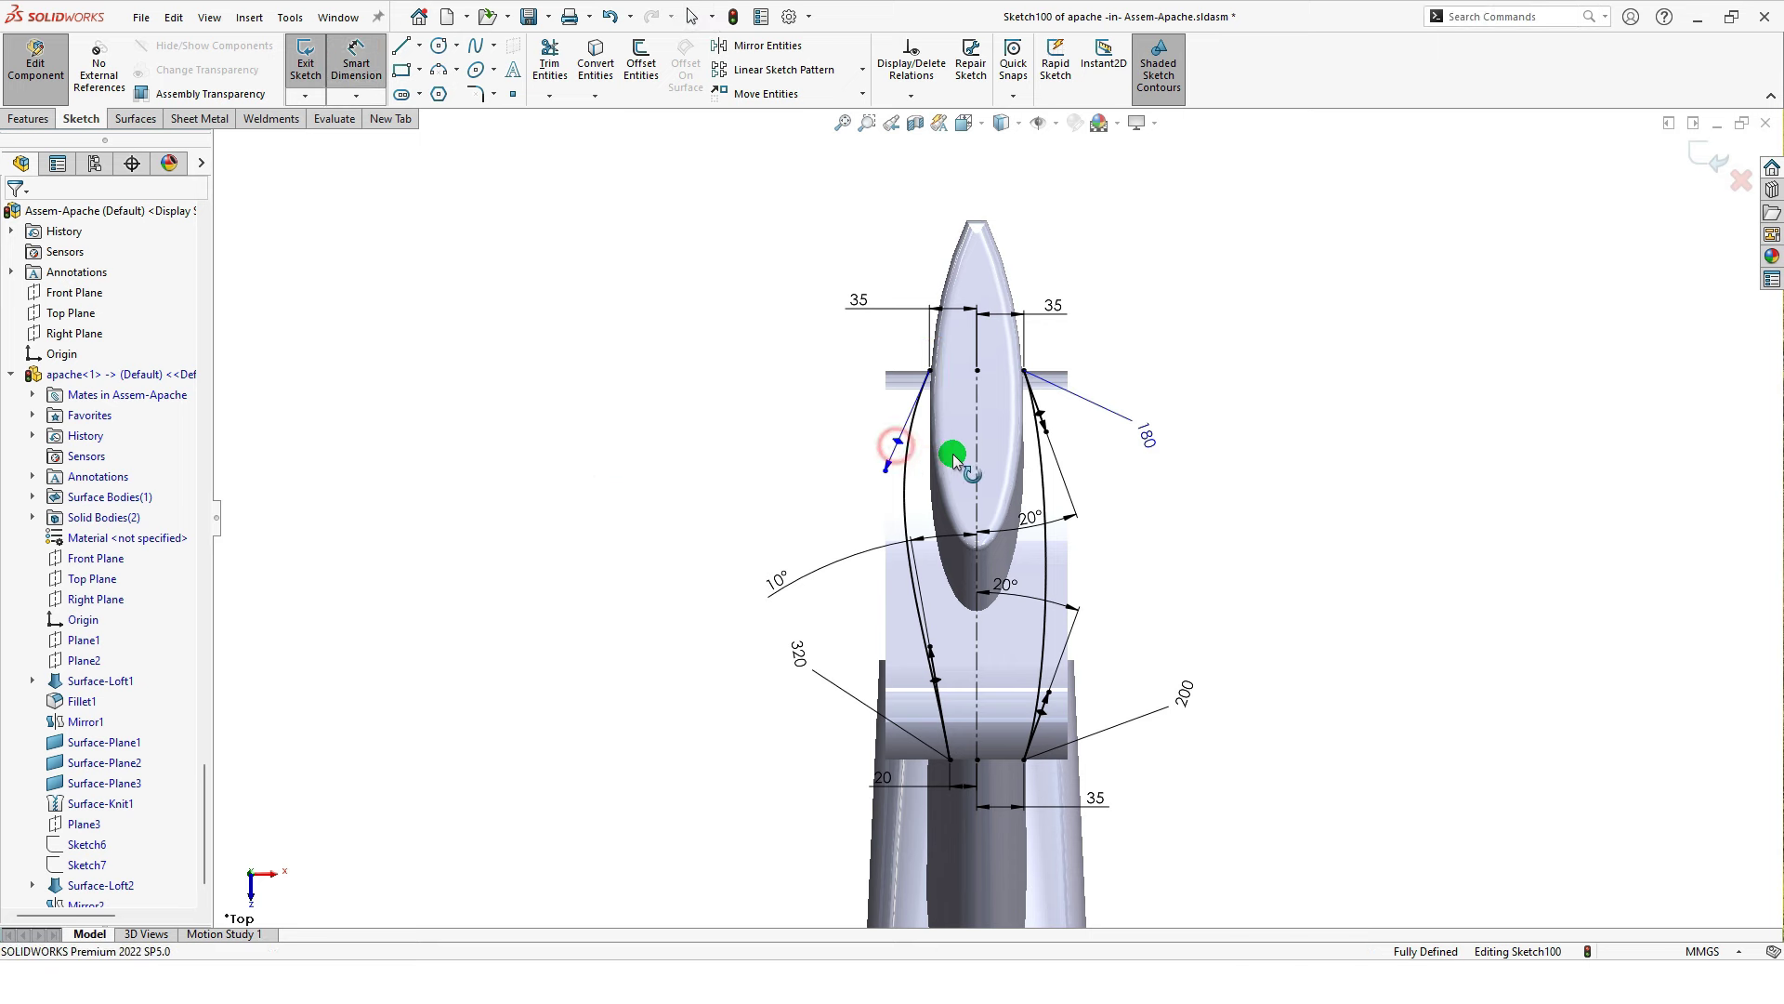
click(977, 458)
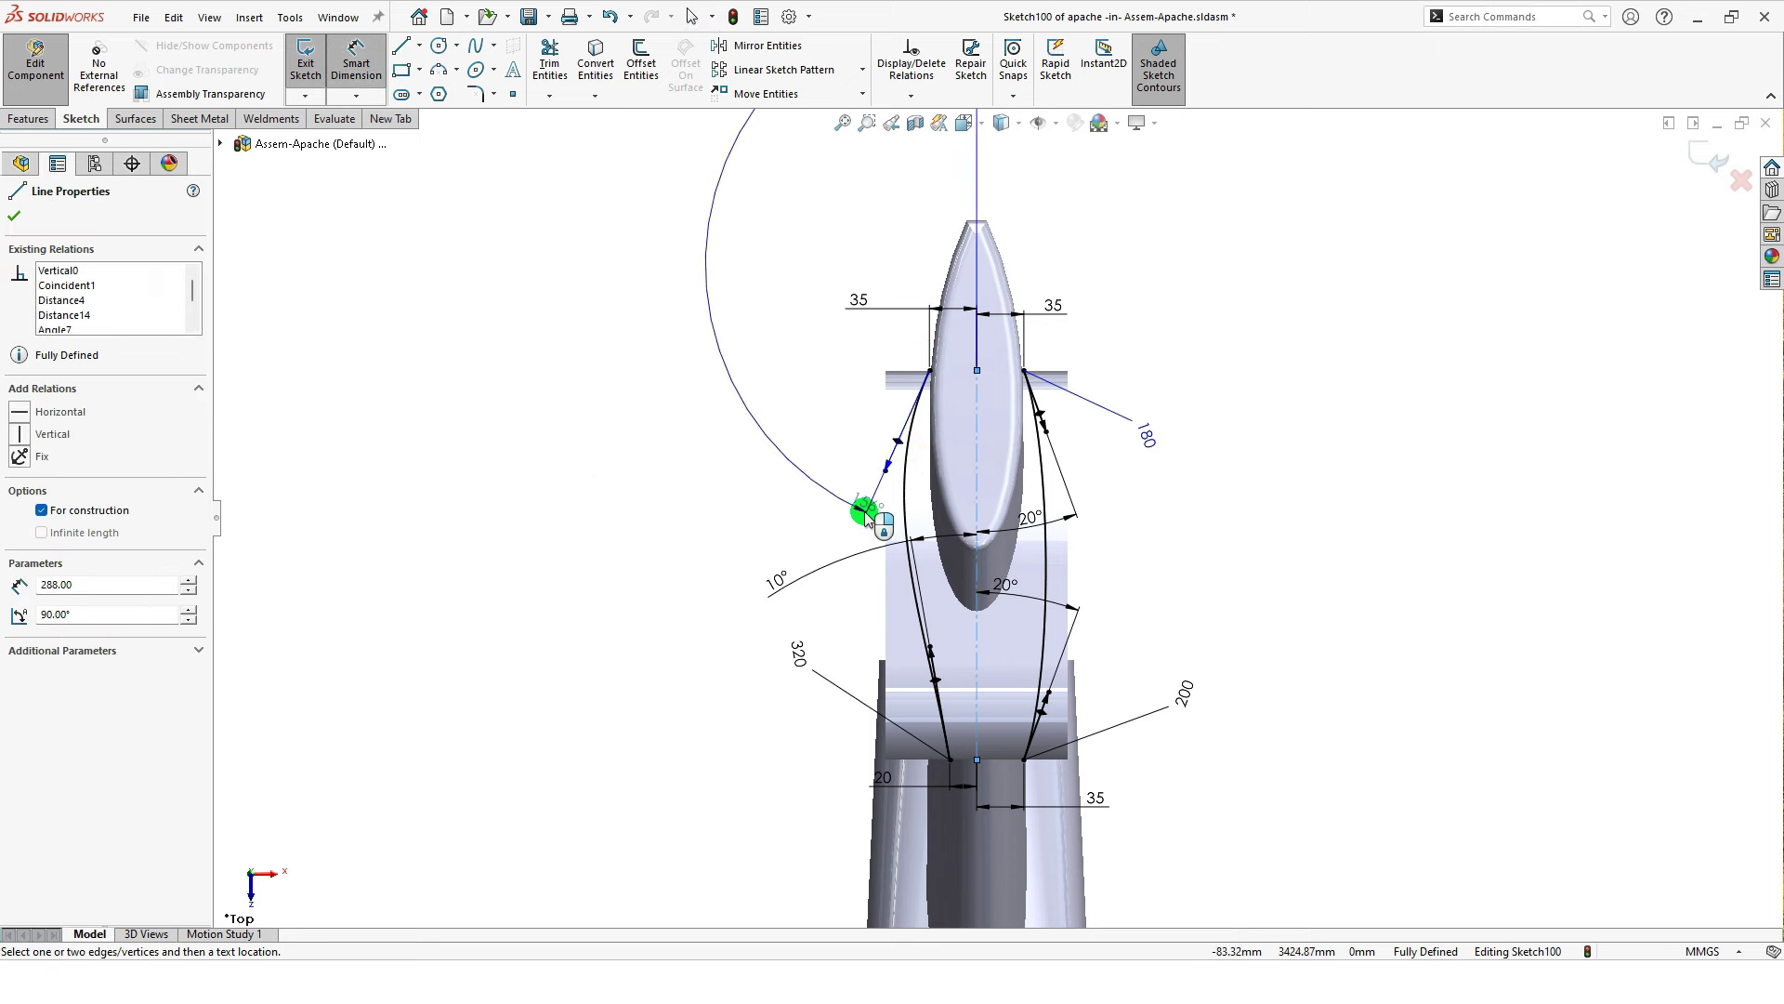
key(Escape)
click(1159, 487)
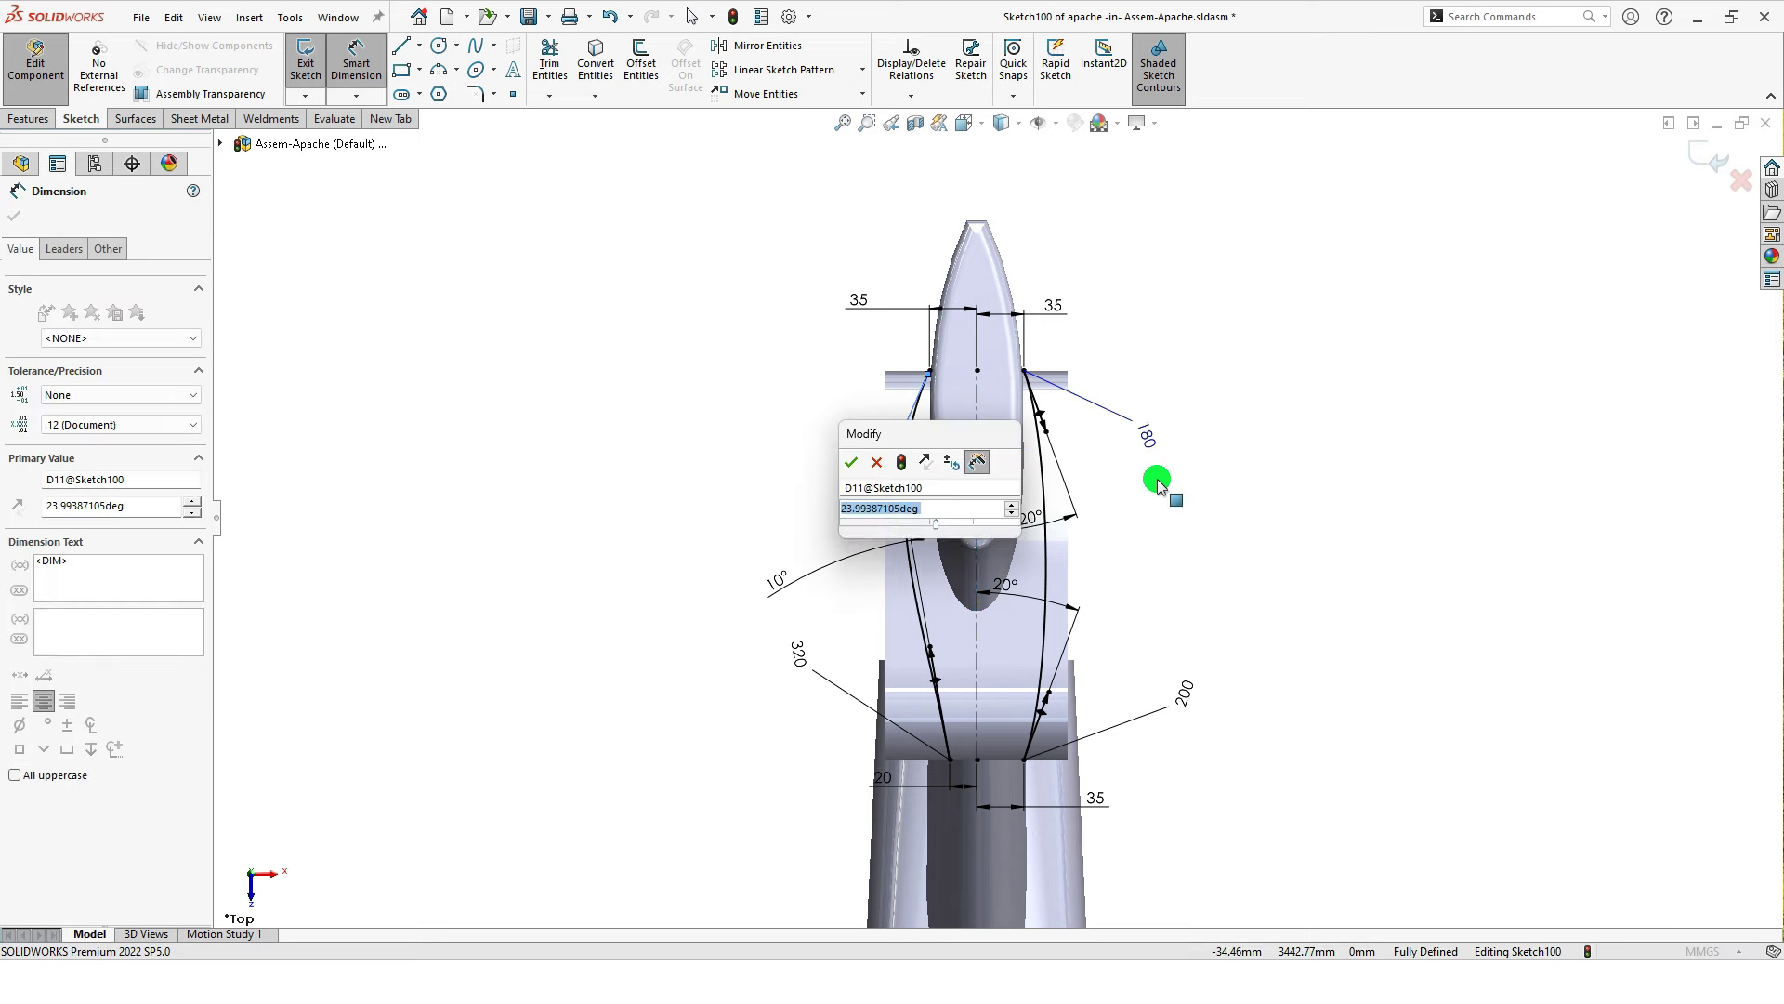
text(10)
key(Return)
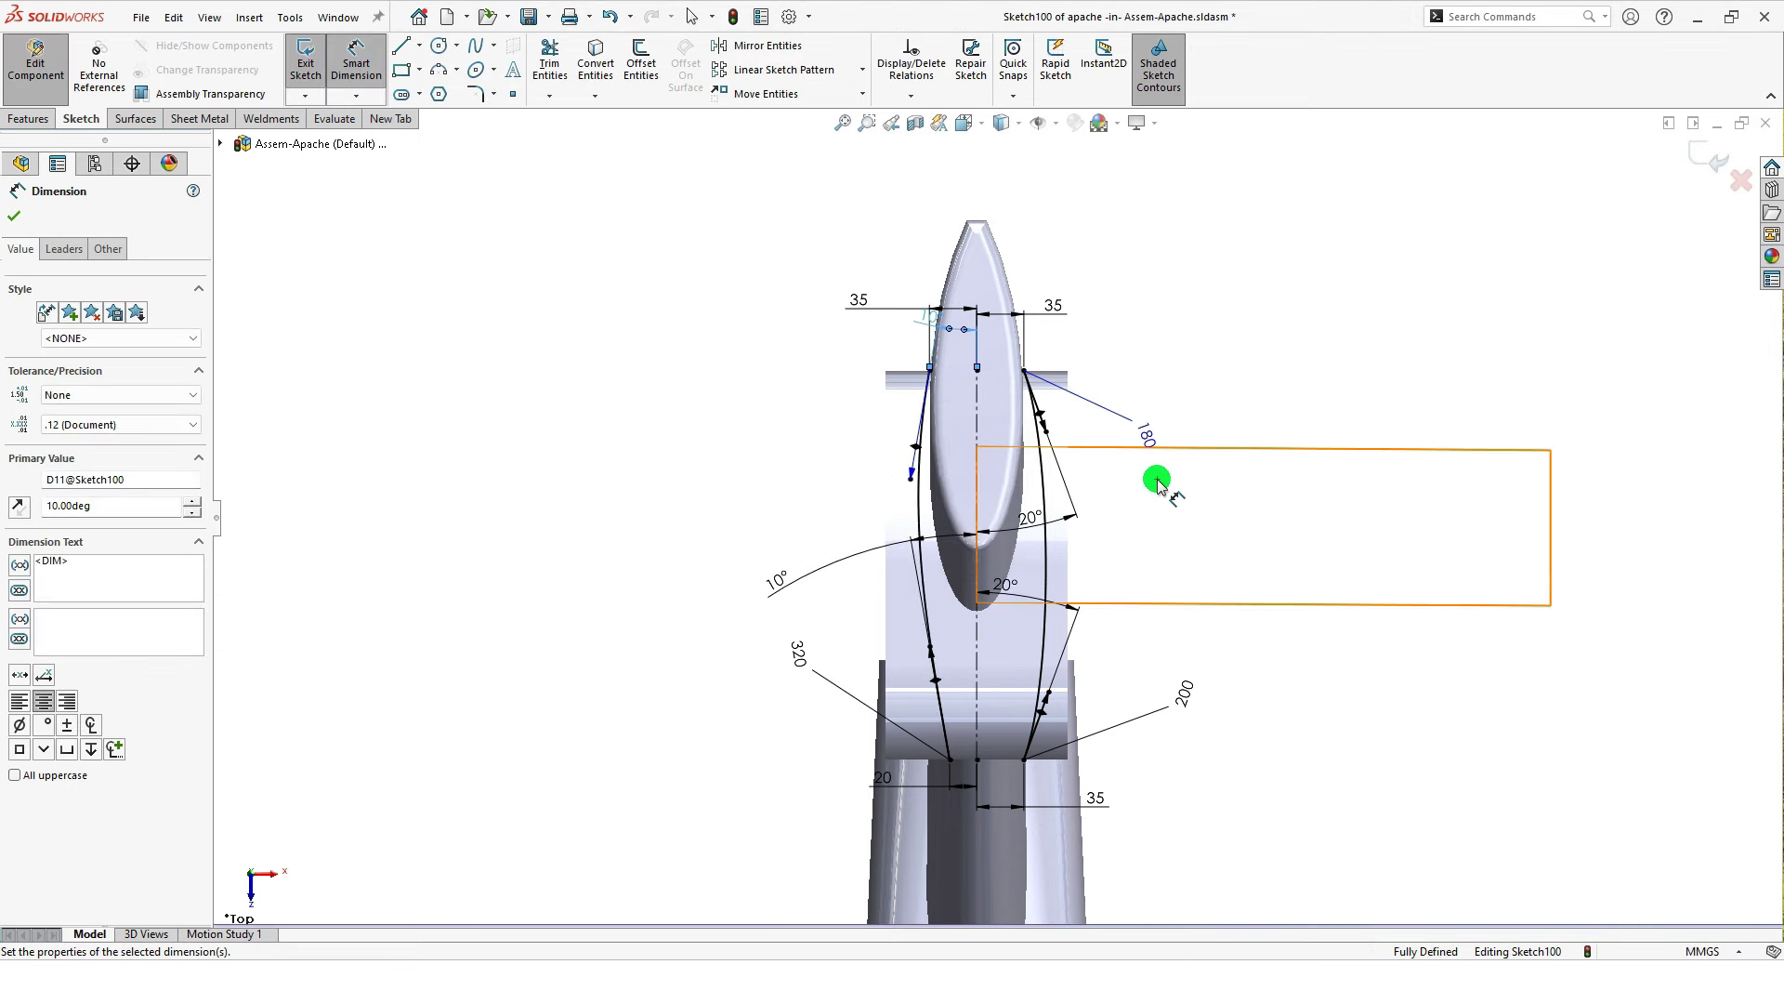
click(1107, 287)
drag(937, 324, 821, 467)
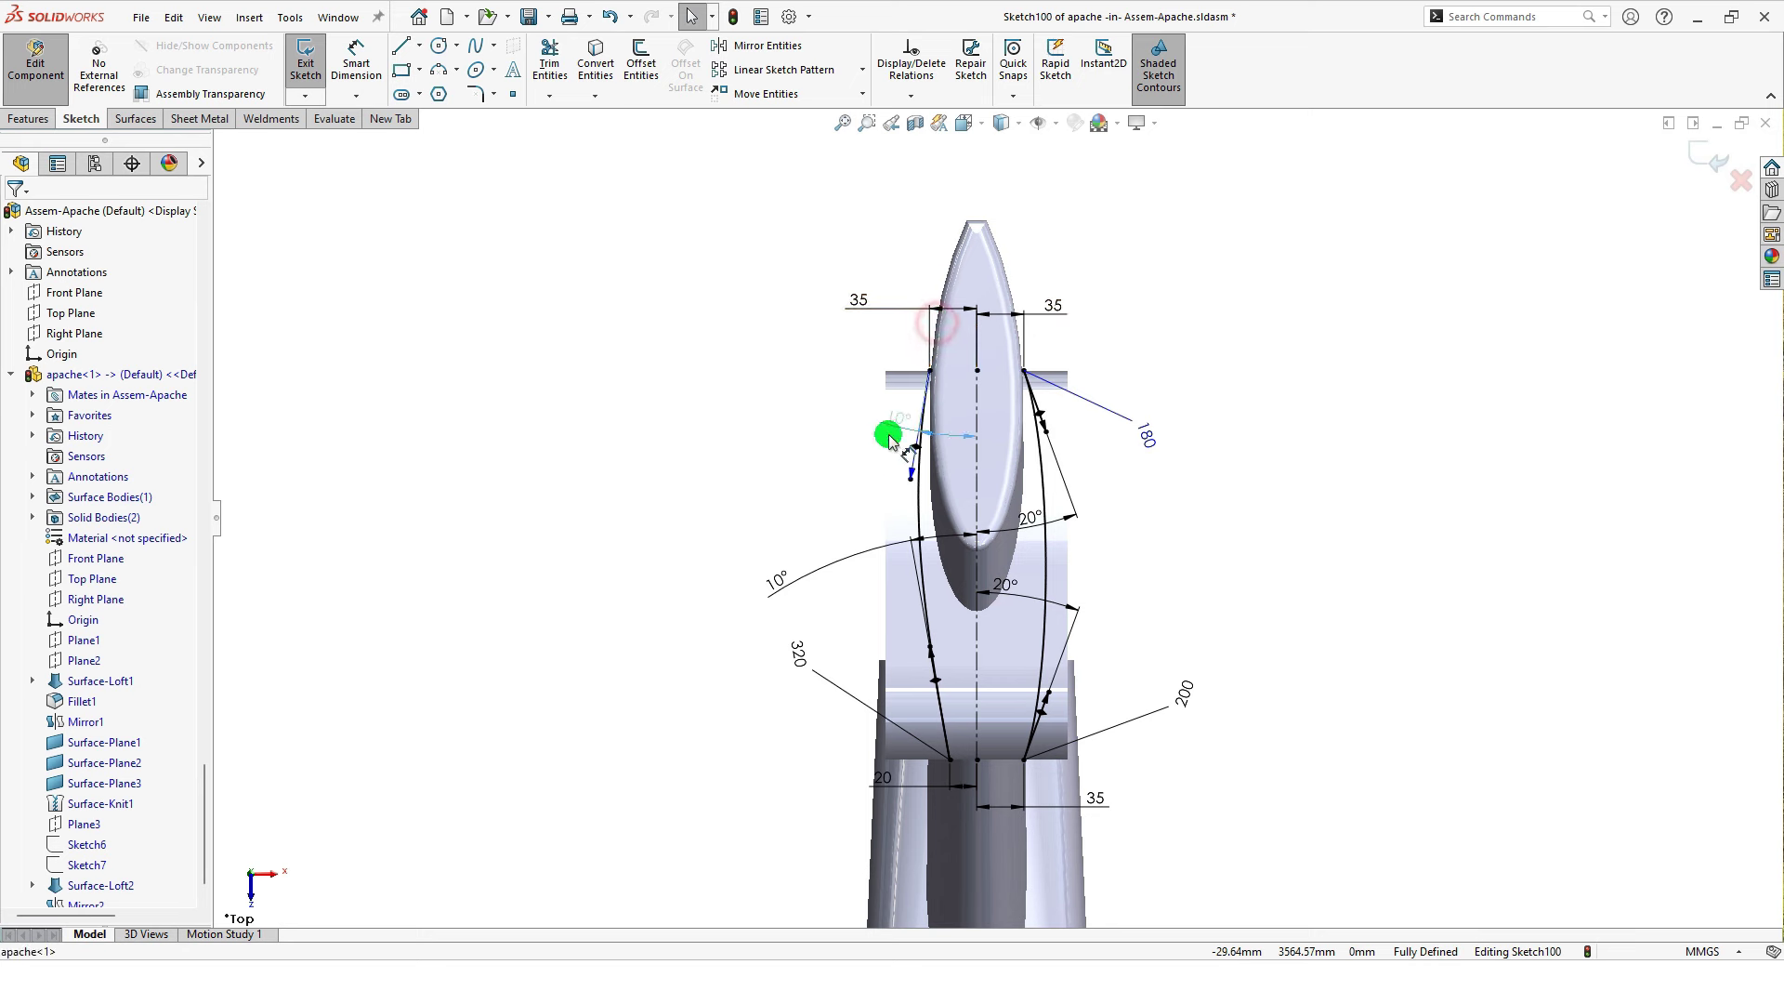
click(566, 449)
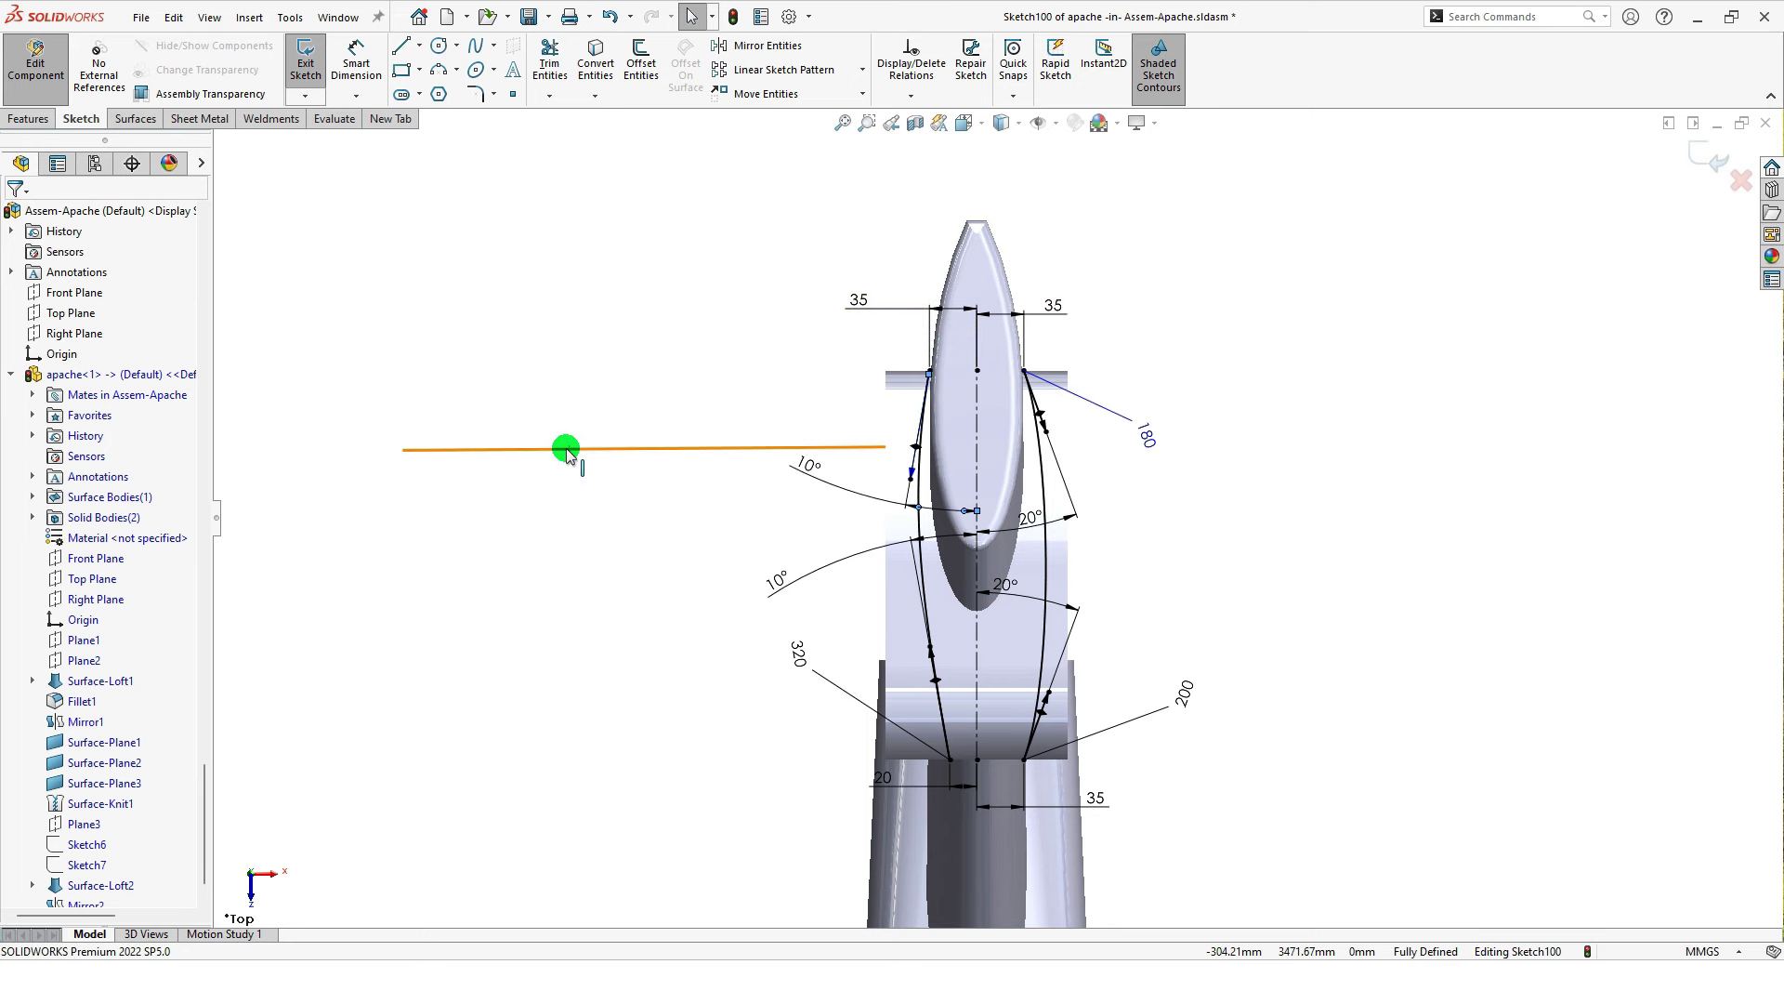
Step: Dimension the left spline's tangent handle length to 150
key(s)
click(625, 468)
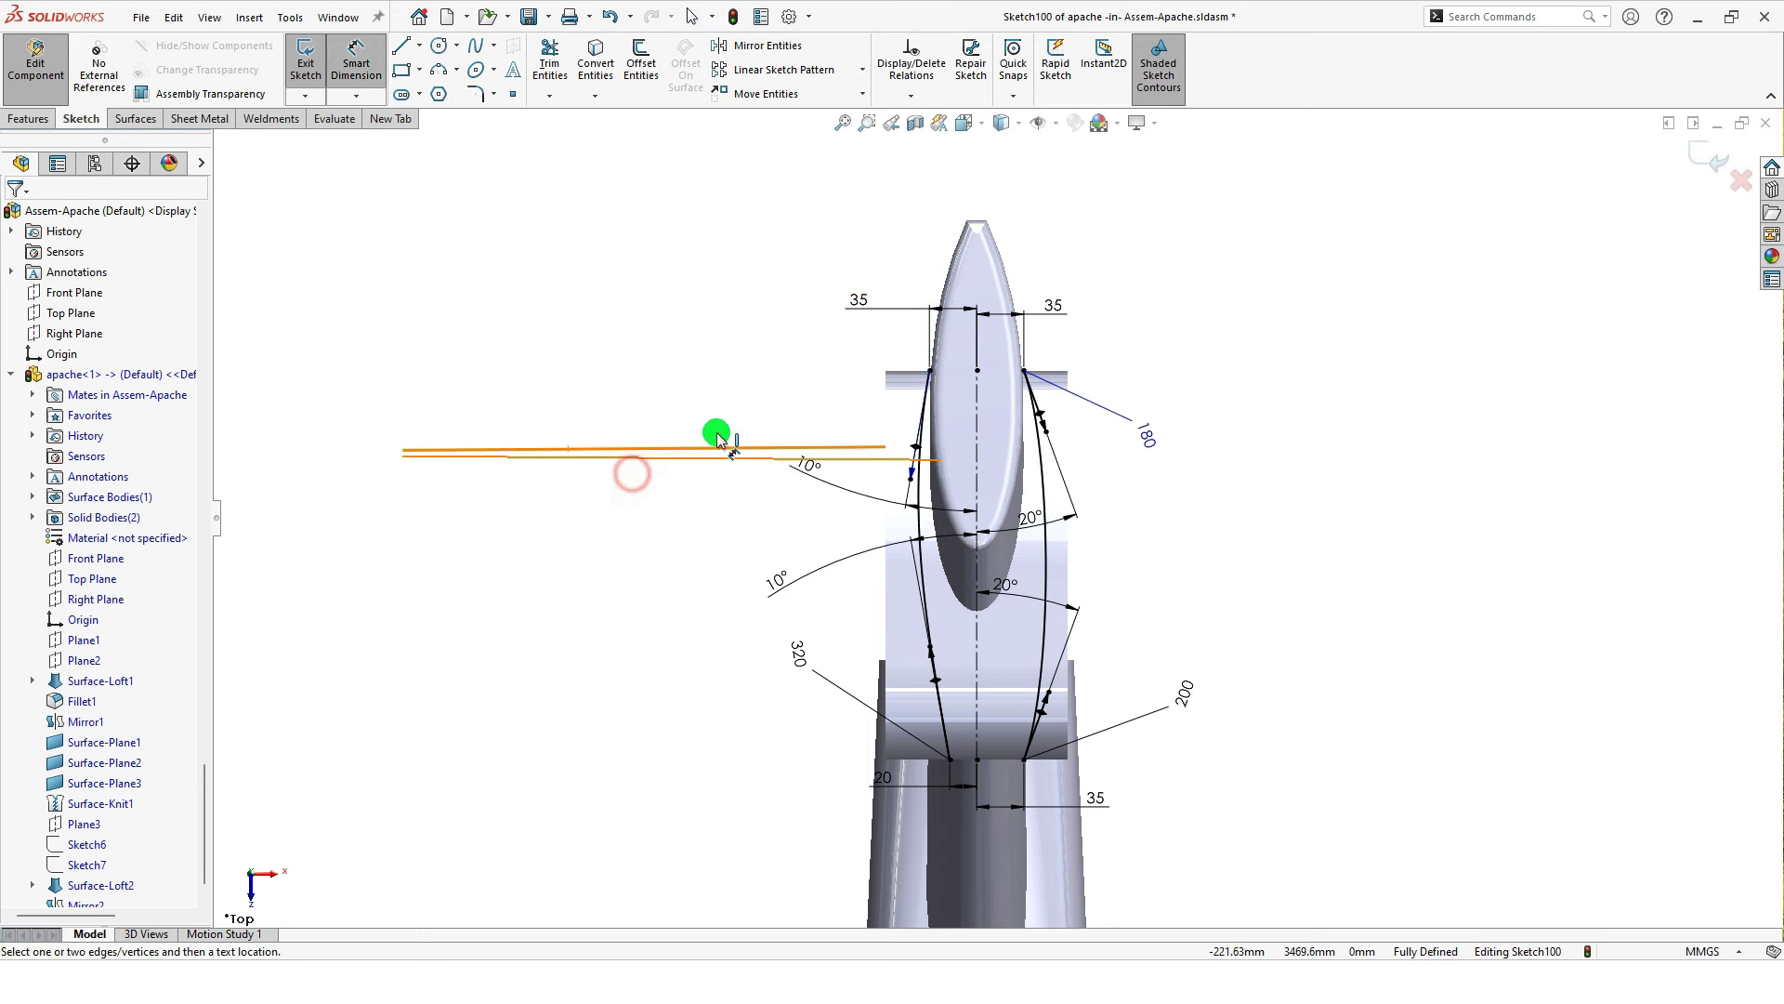
click(920, 446)
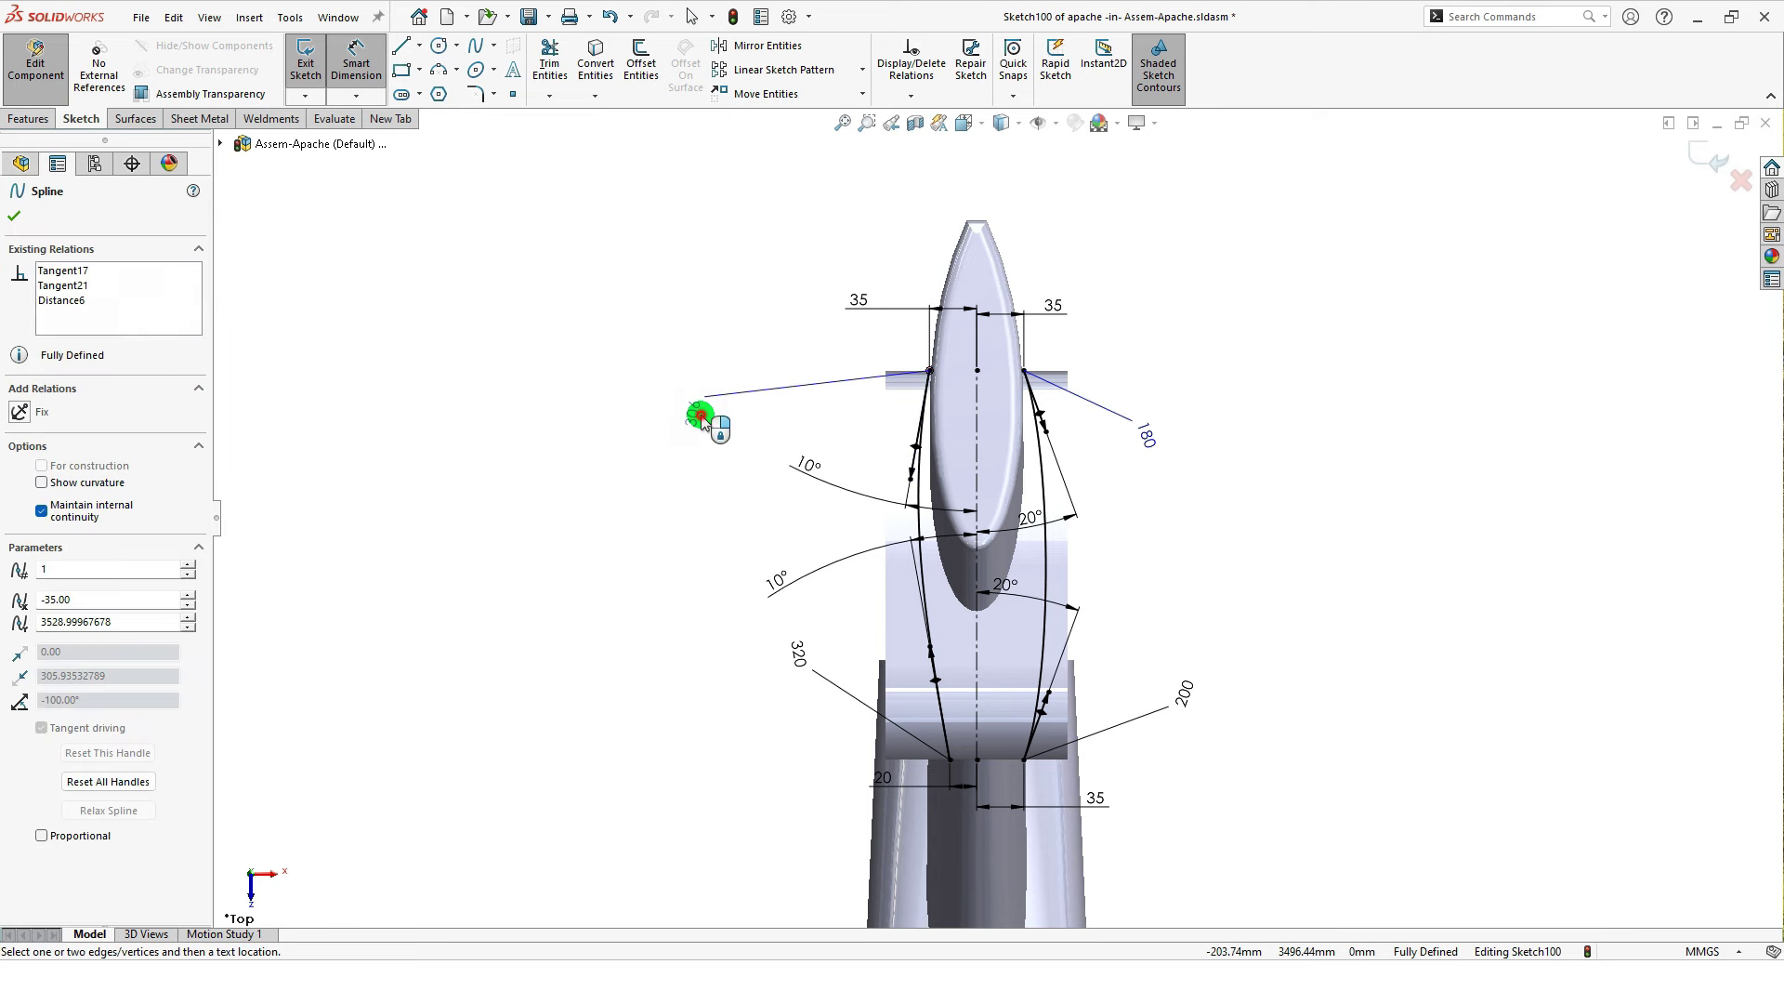
click(489, 423)
text(306)
key(Return)
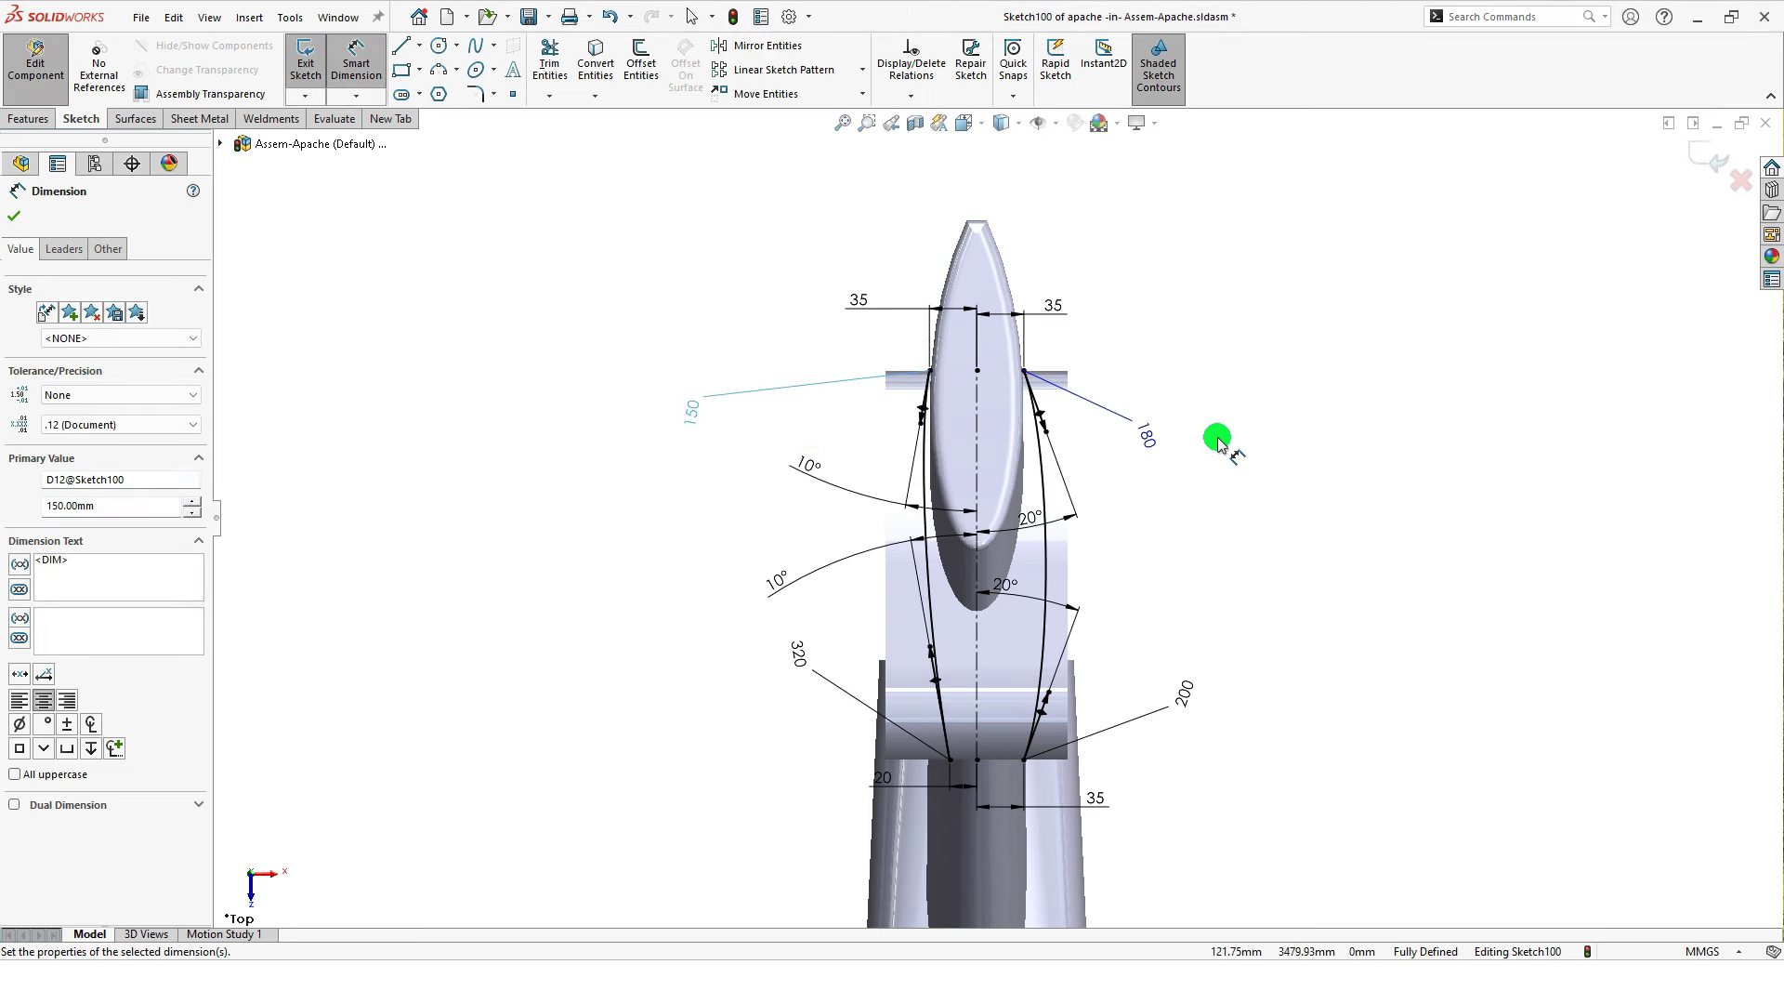
key(Escape)
scroll(1196, 597, down, 1)
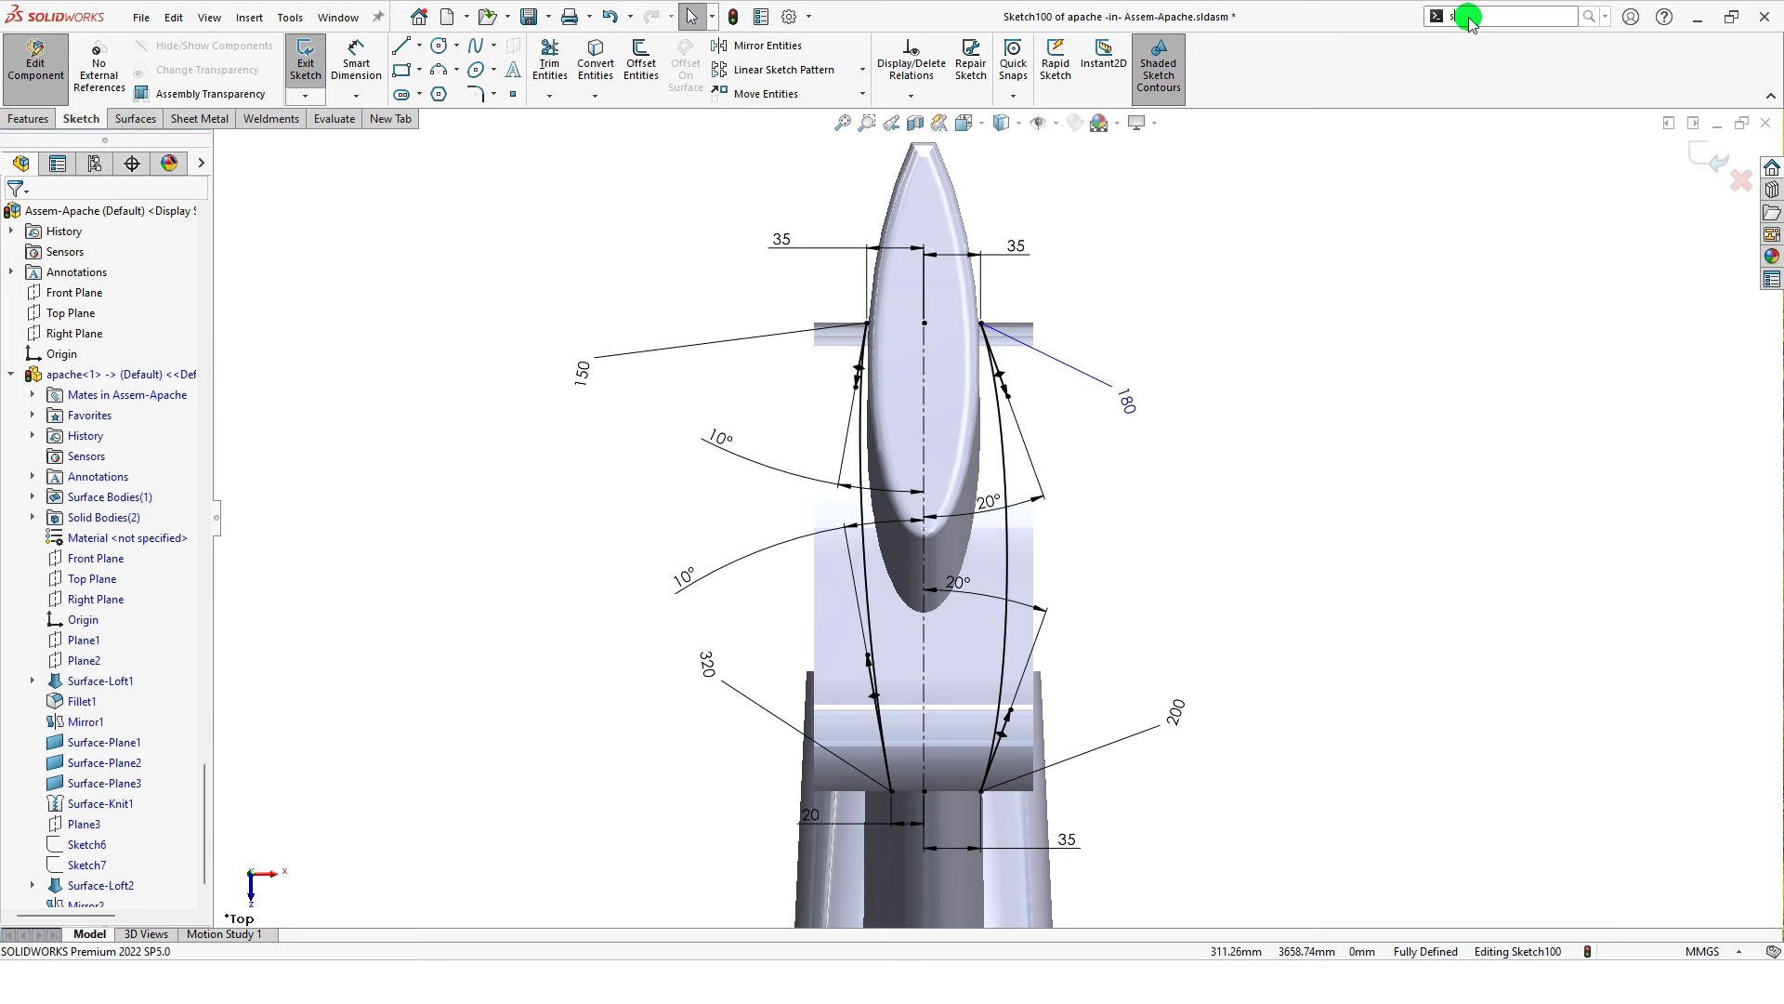
Step: Split the tail fin body along Sketch100, removing the outer strips
text(p)
click(1468, 56)
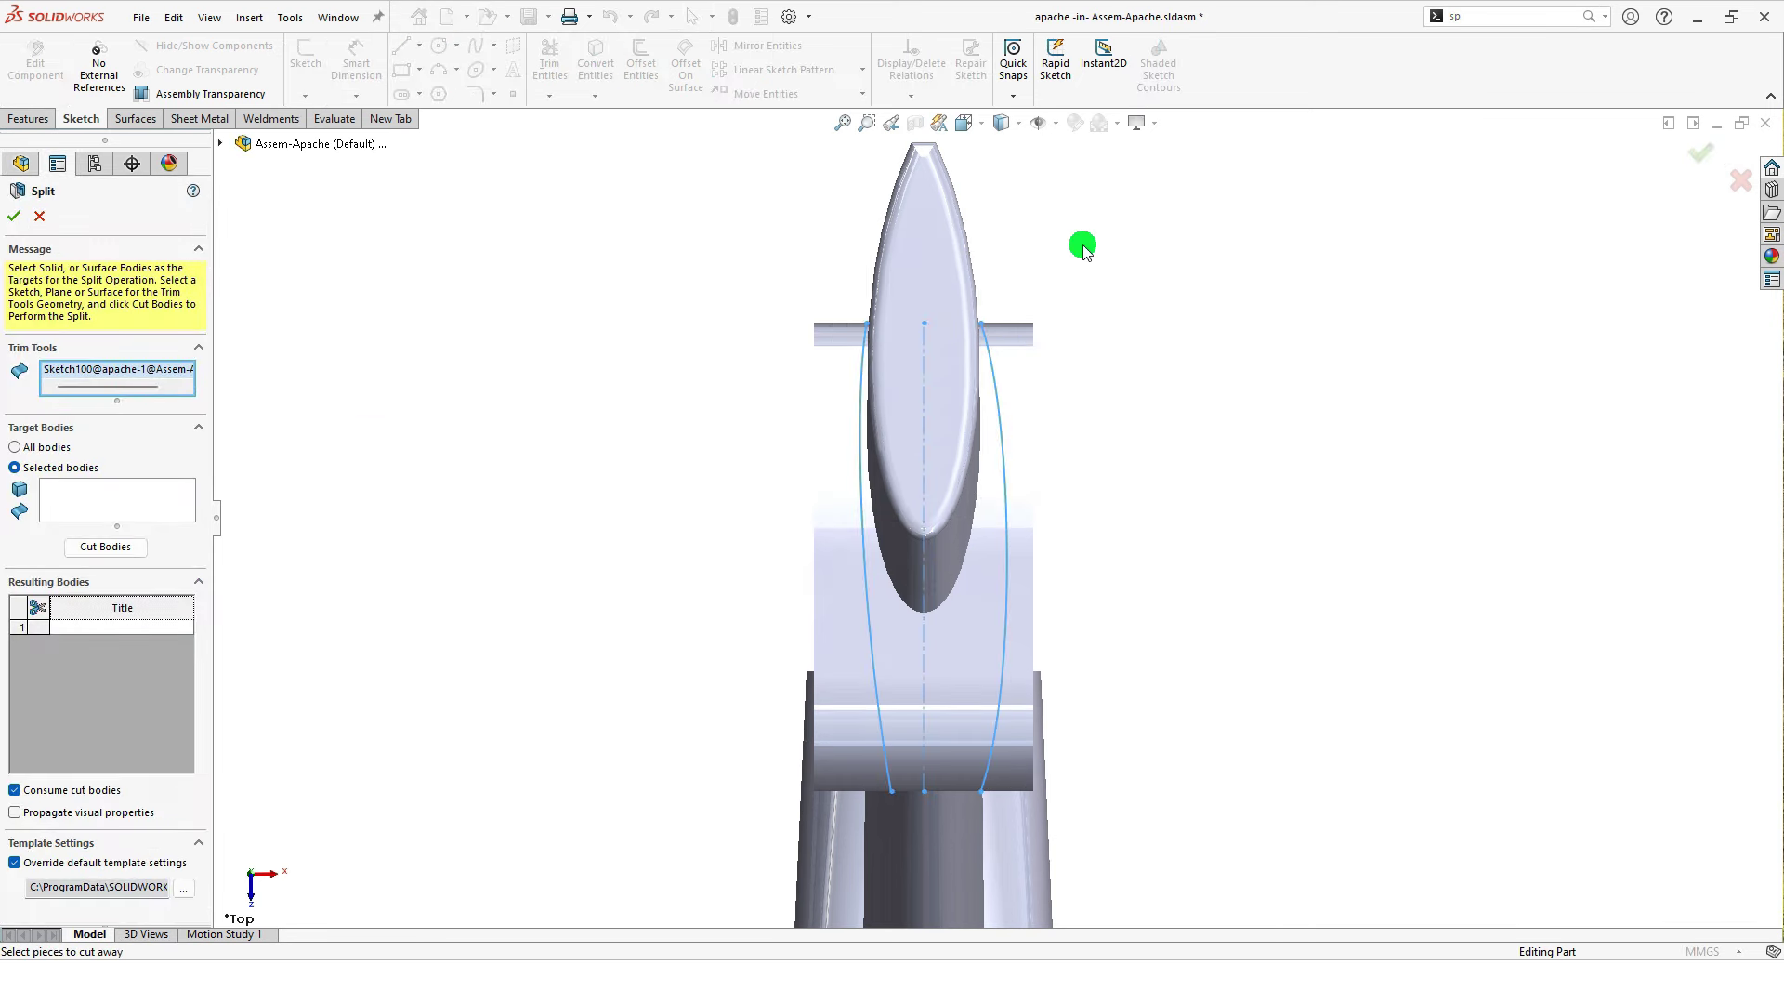
click(119, 488)
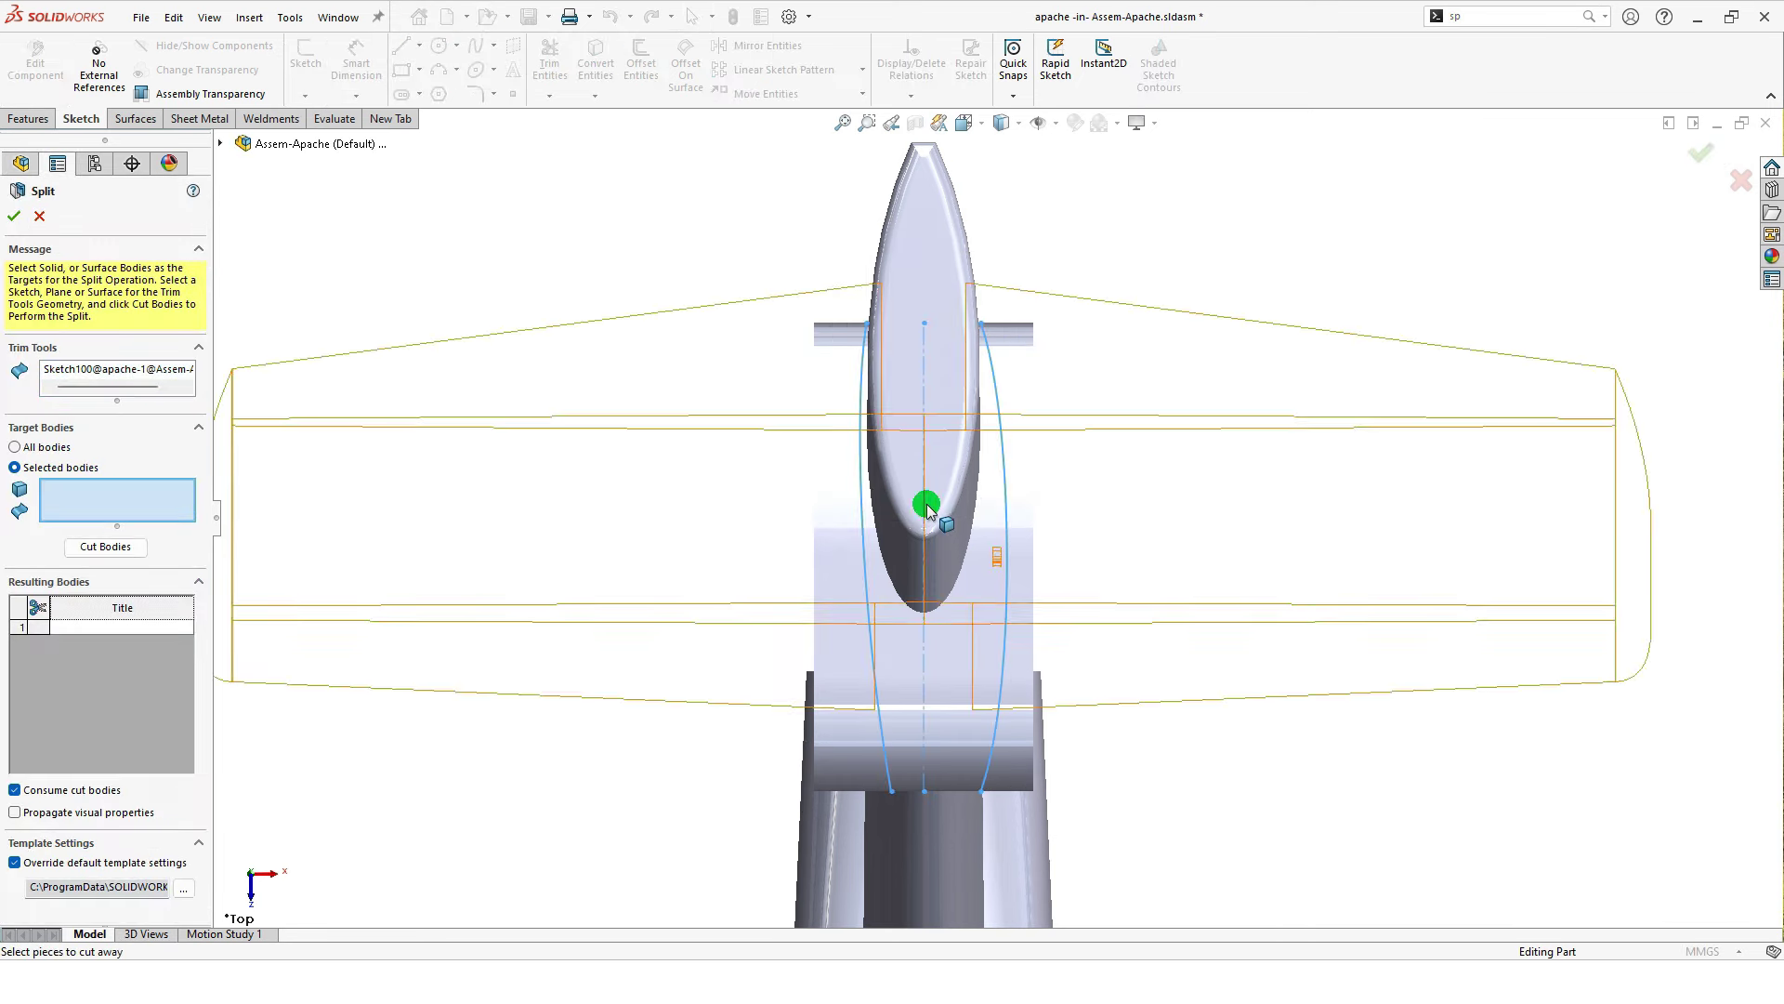
click(1032, 478)
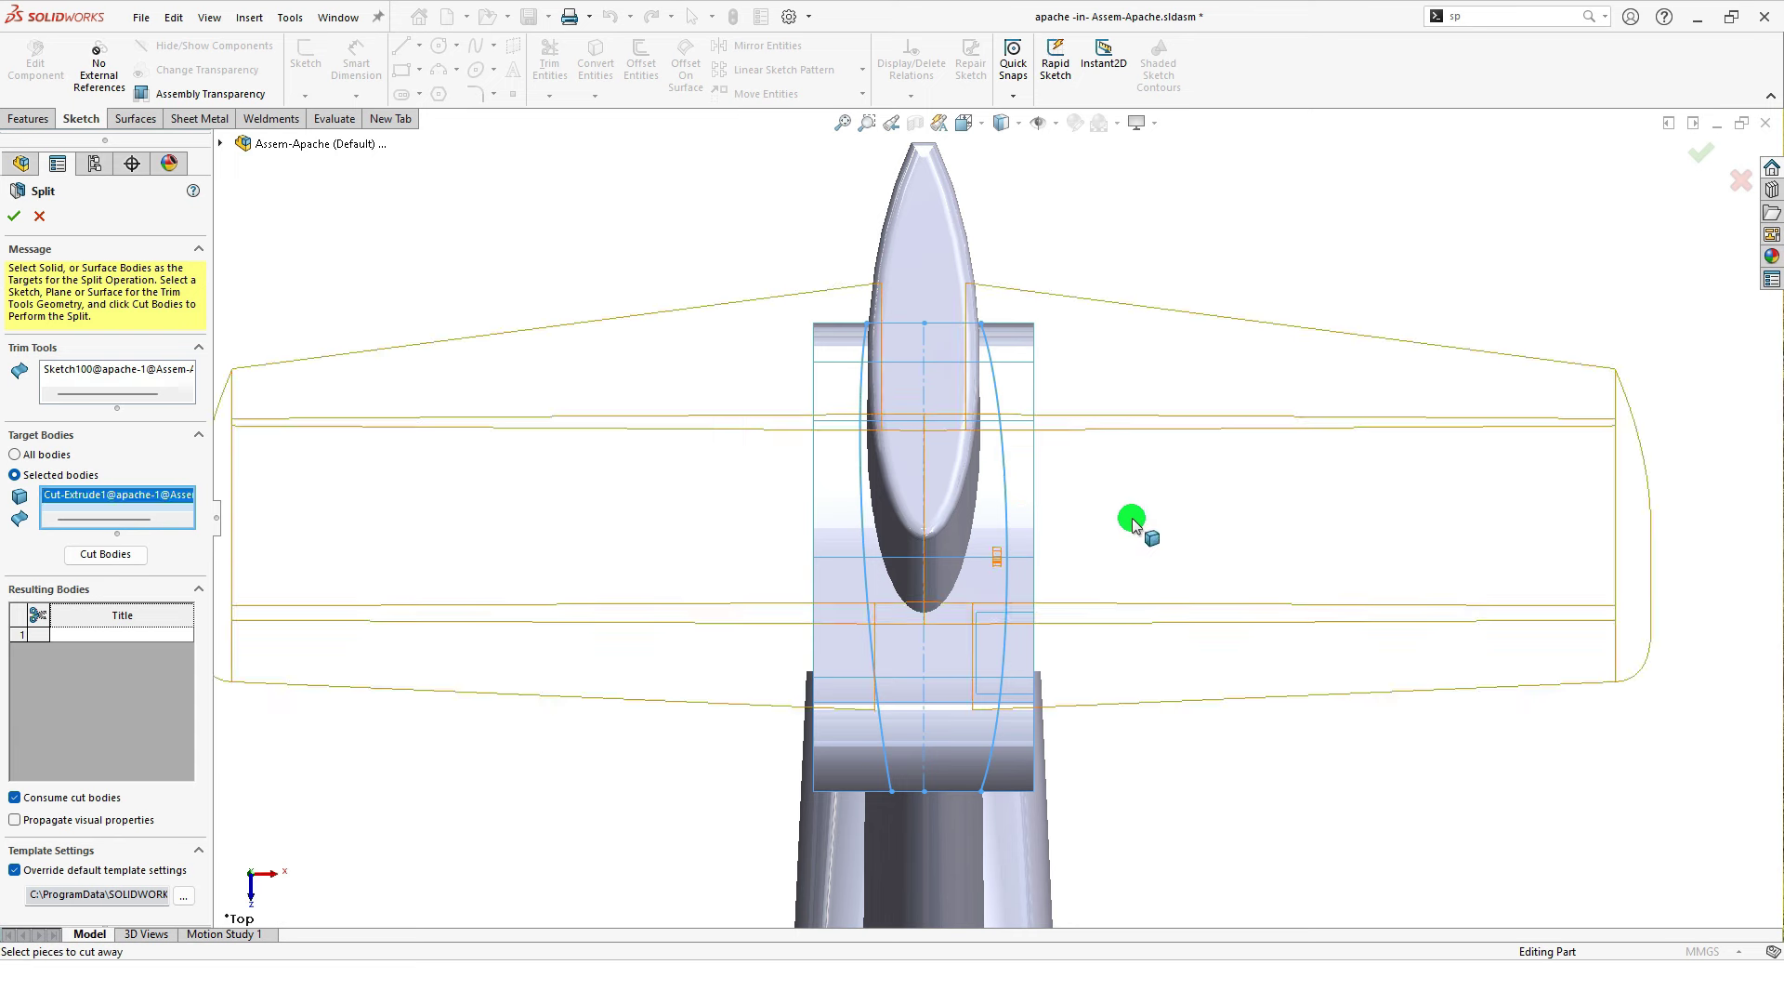
click(104, 557)
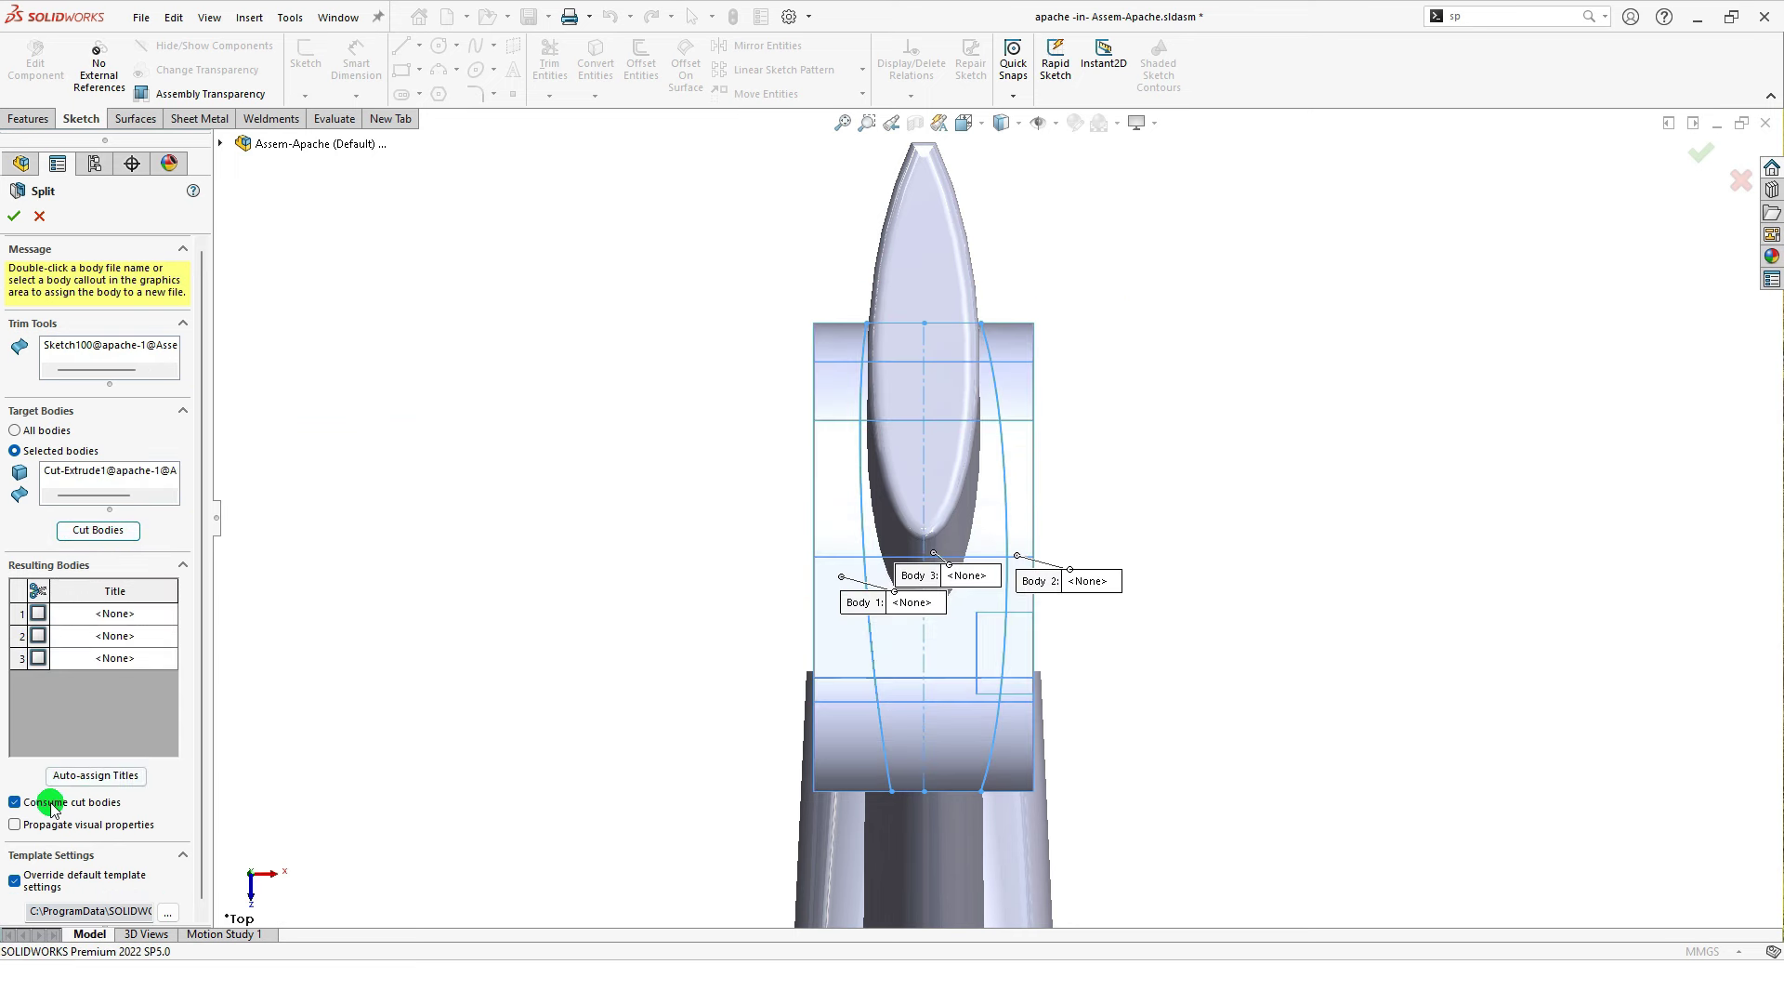
click(848, 340)
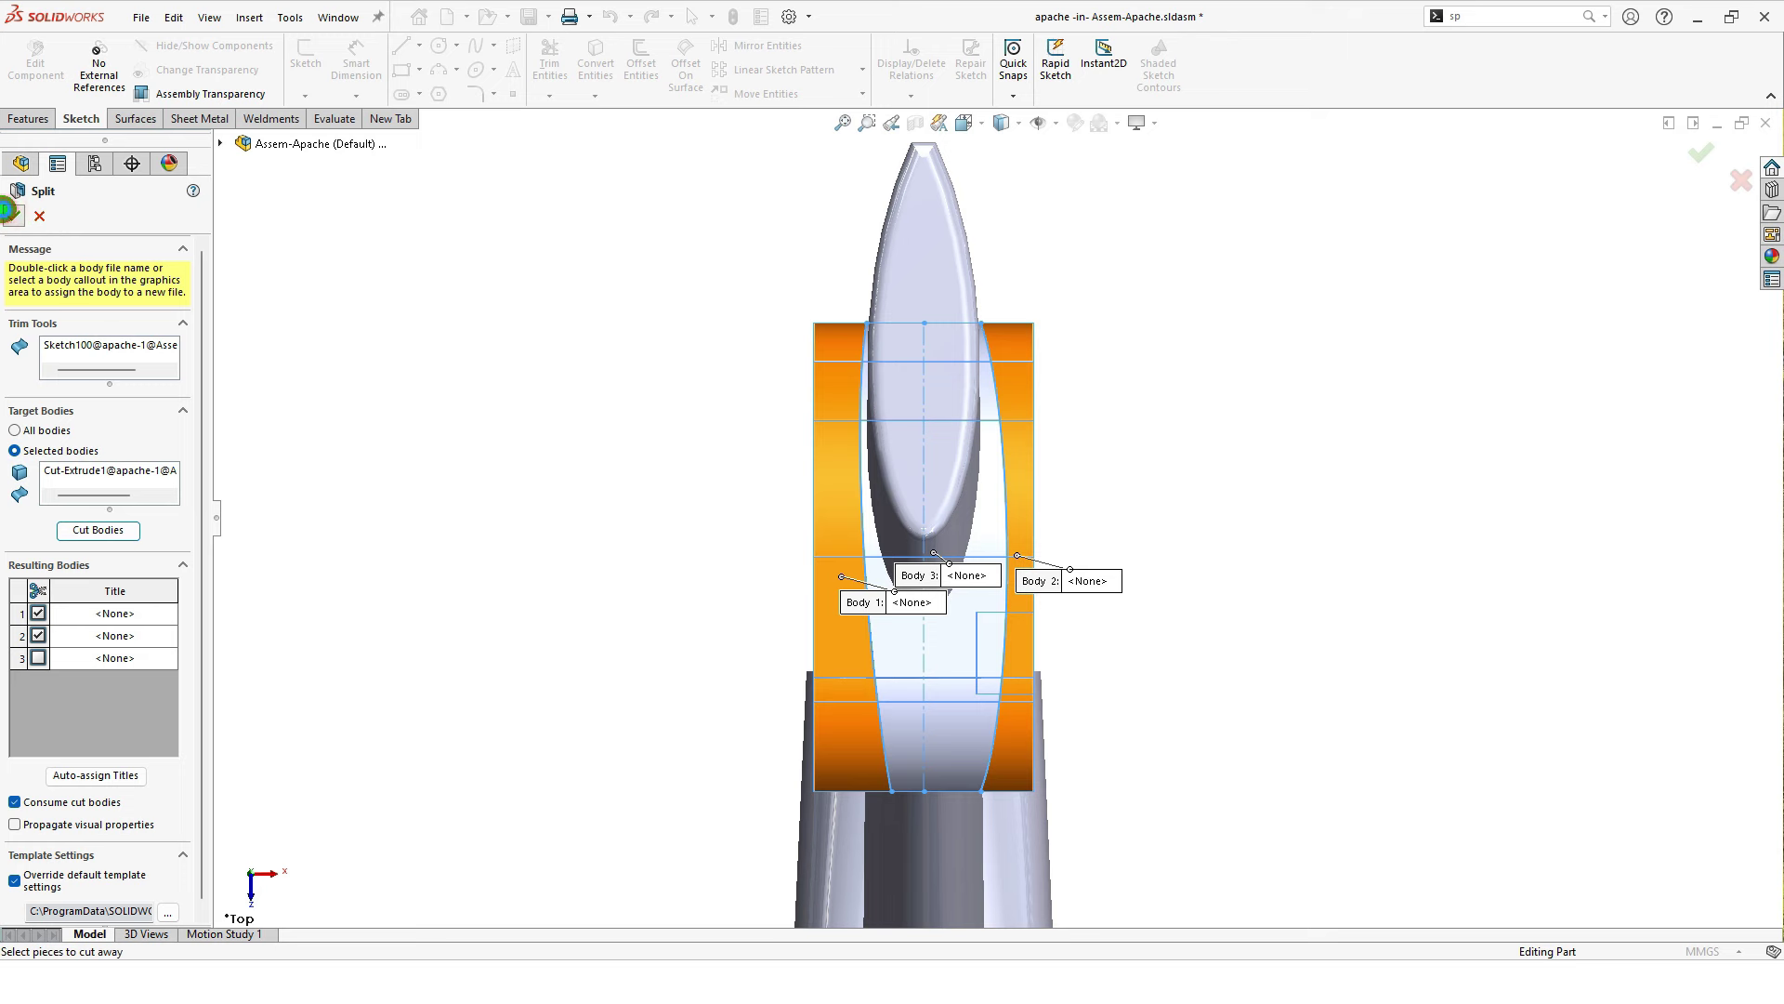
click(10, 213)
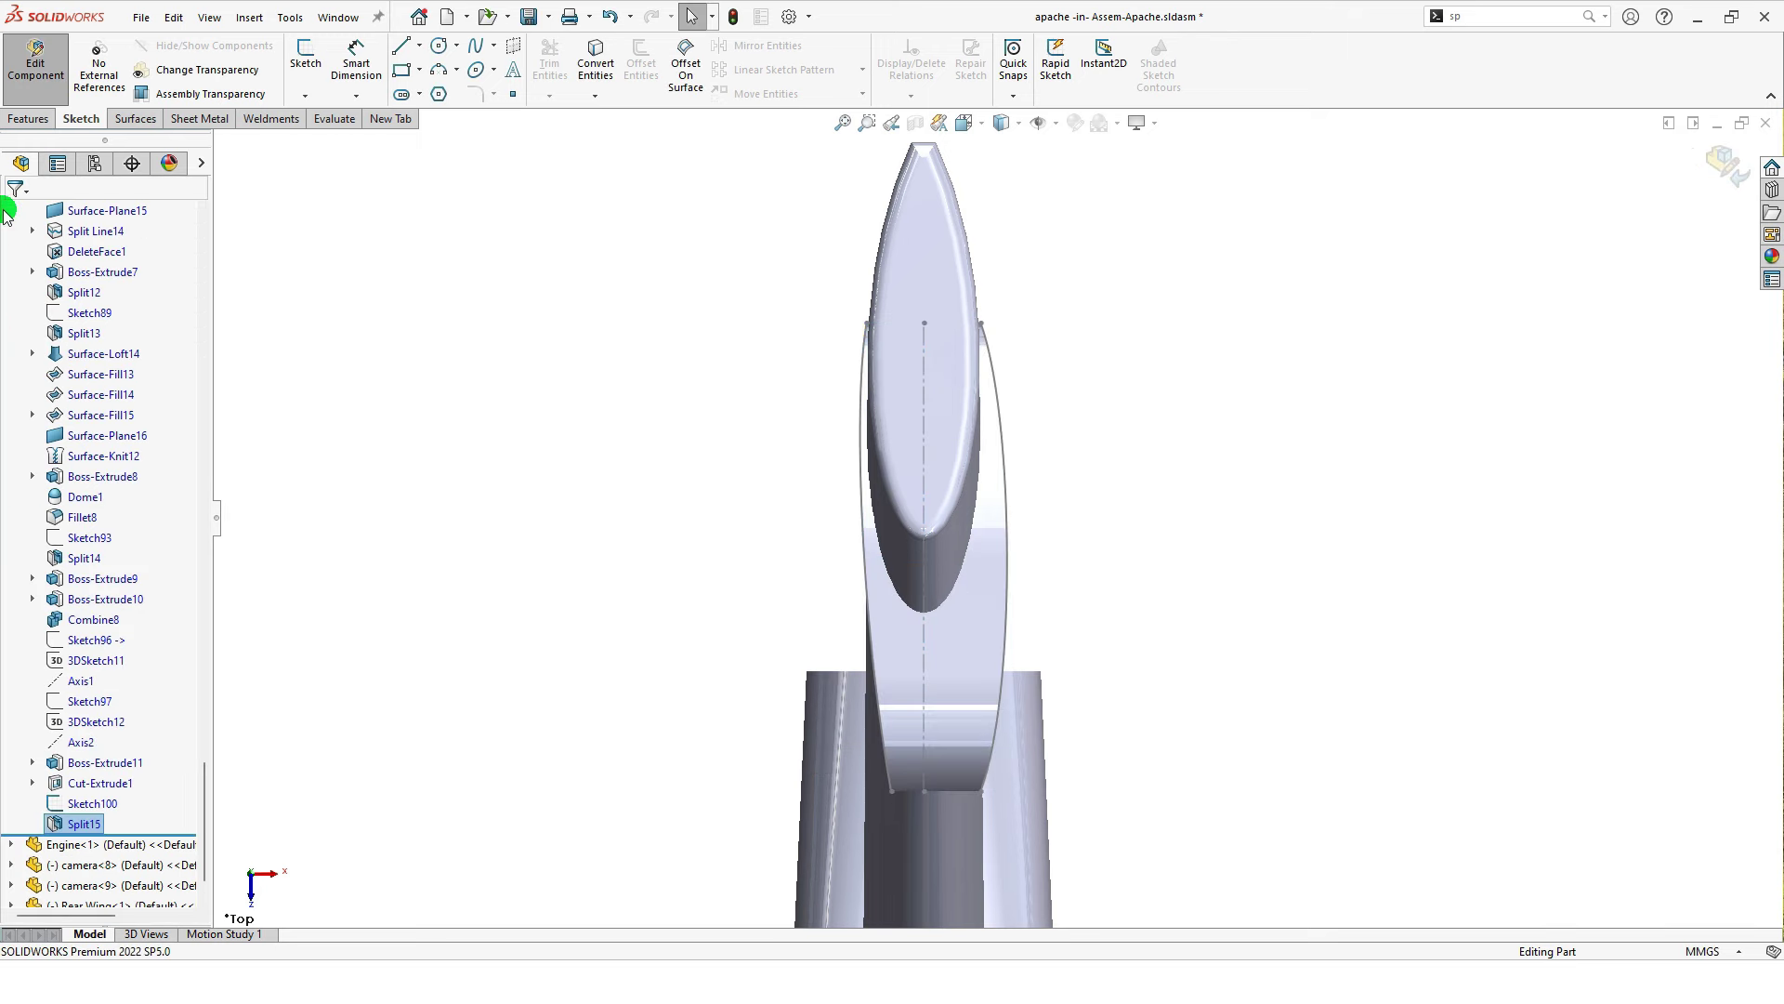
Step: Hide Sketch100 and orbit from the top view into a tilted 3D view
right_click(1011, 533)
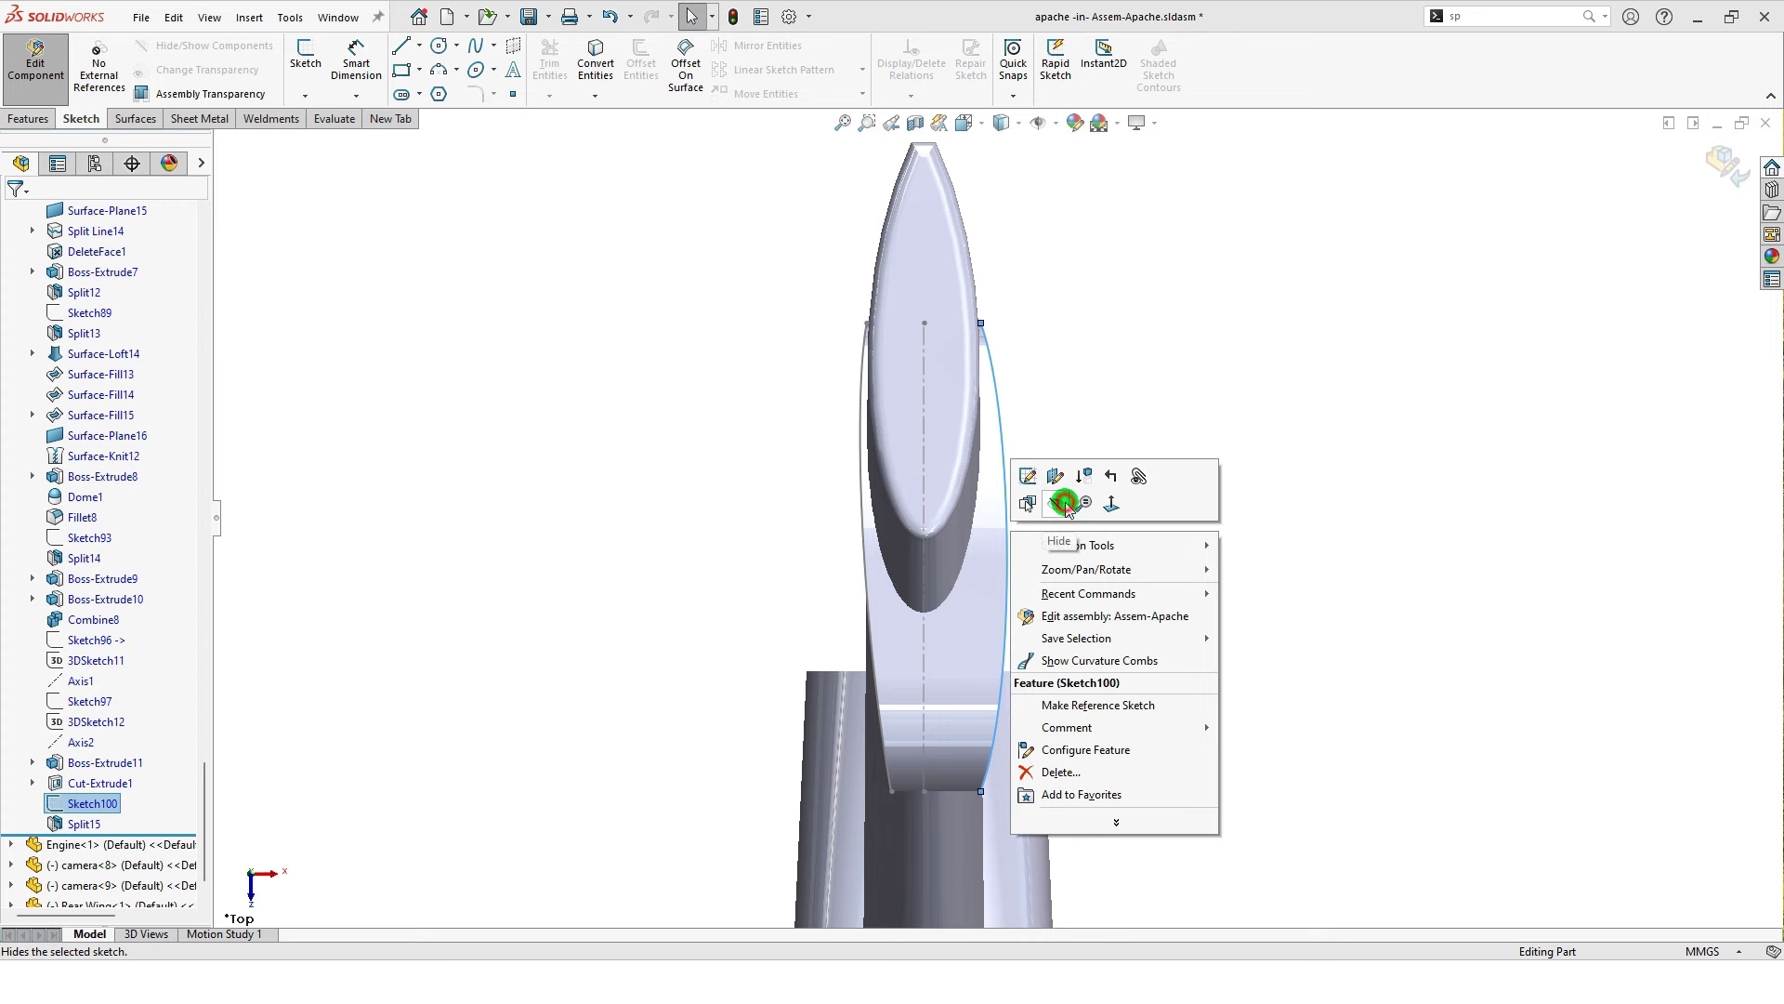
click(1065, 503)
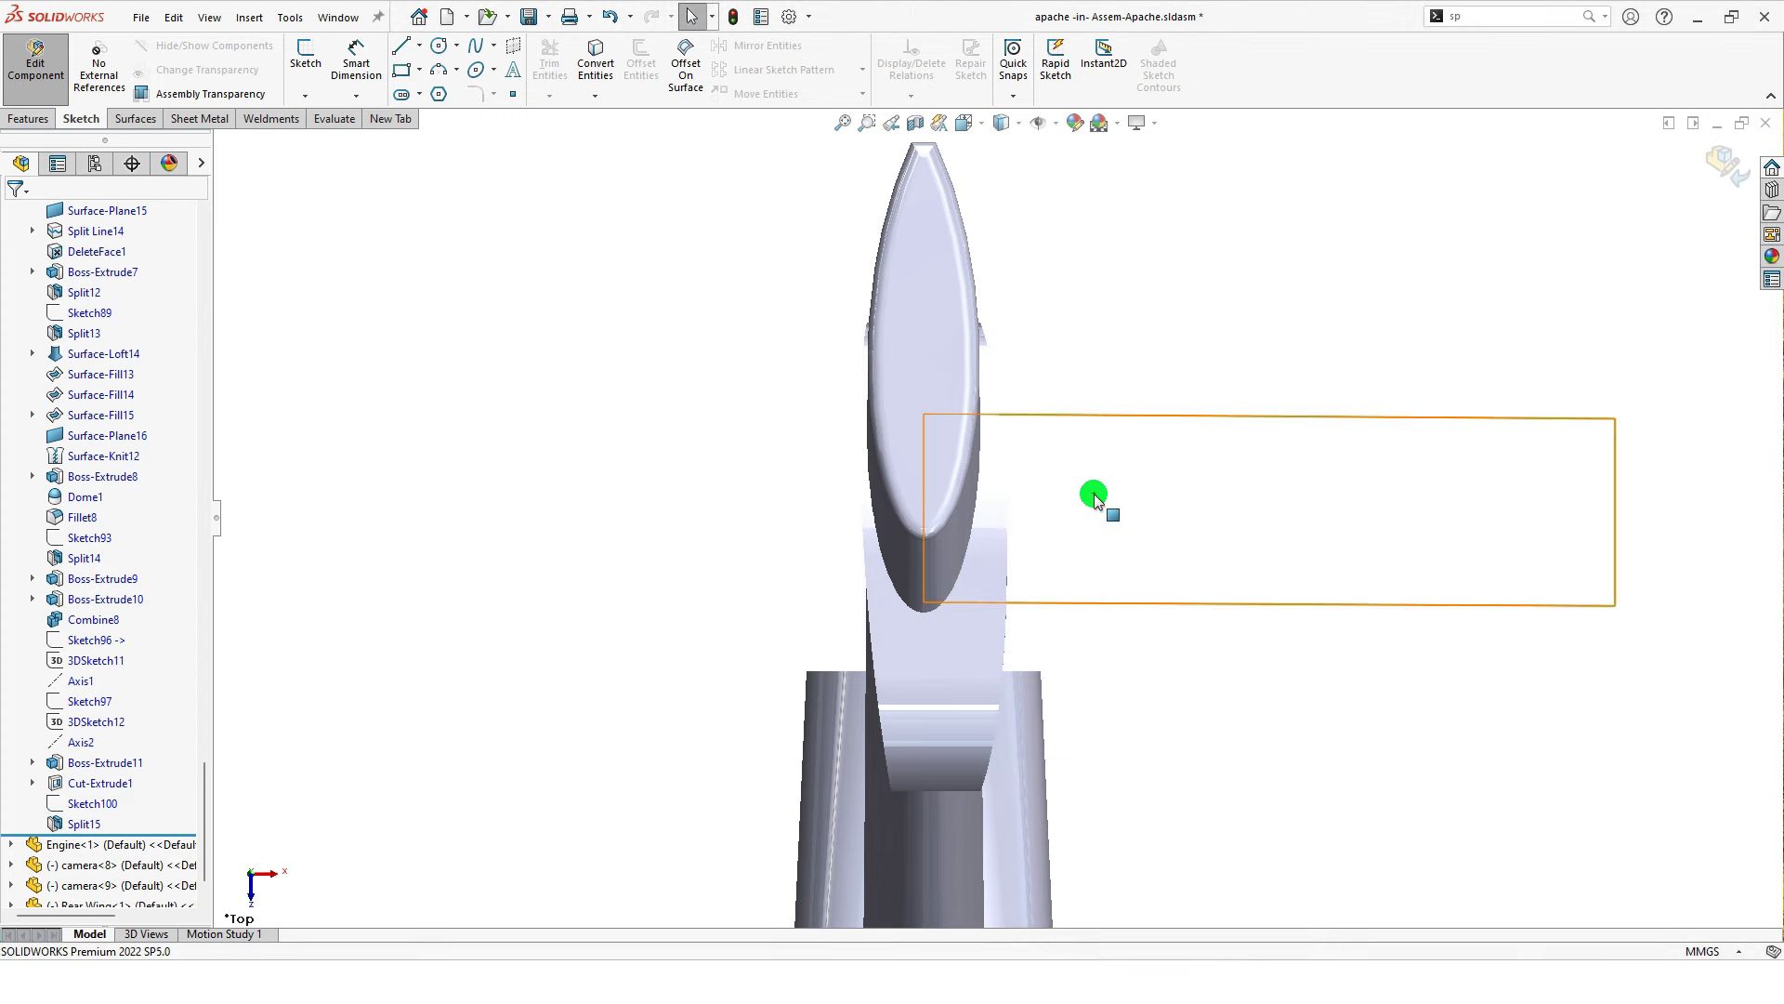
click(1016, 136)
click(1008, 158)
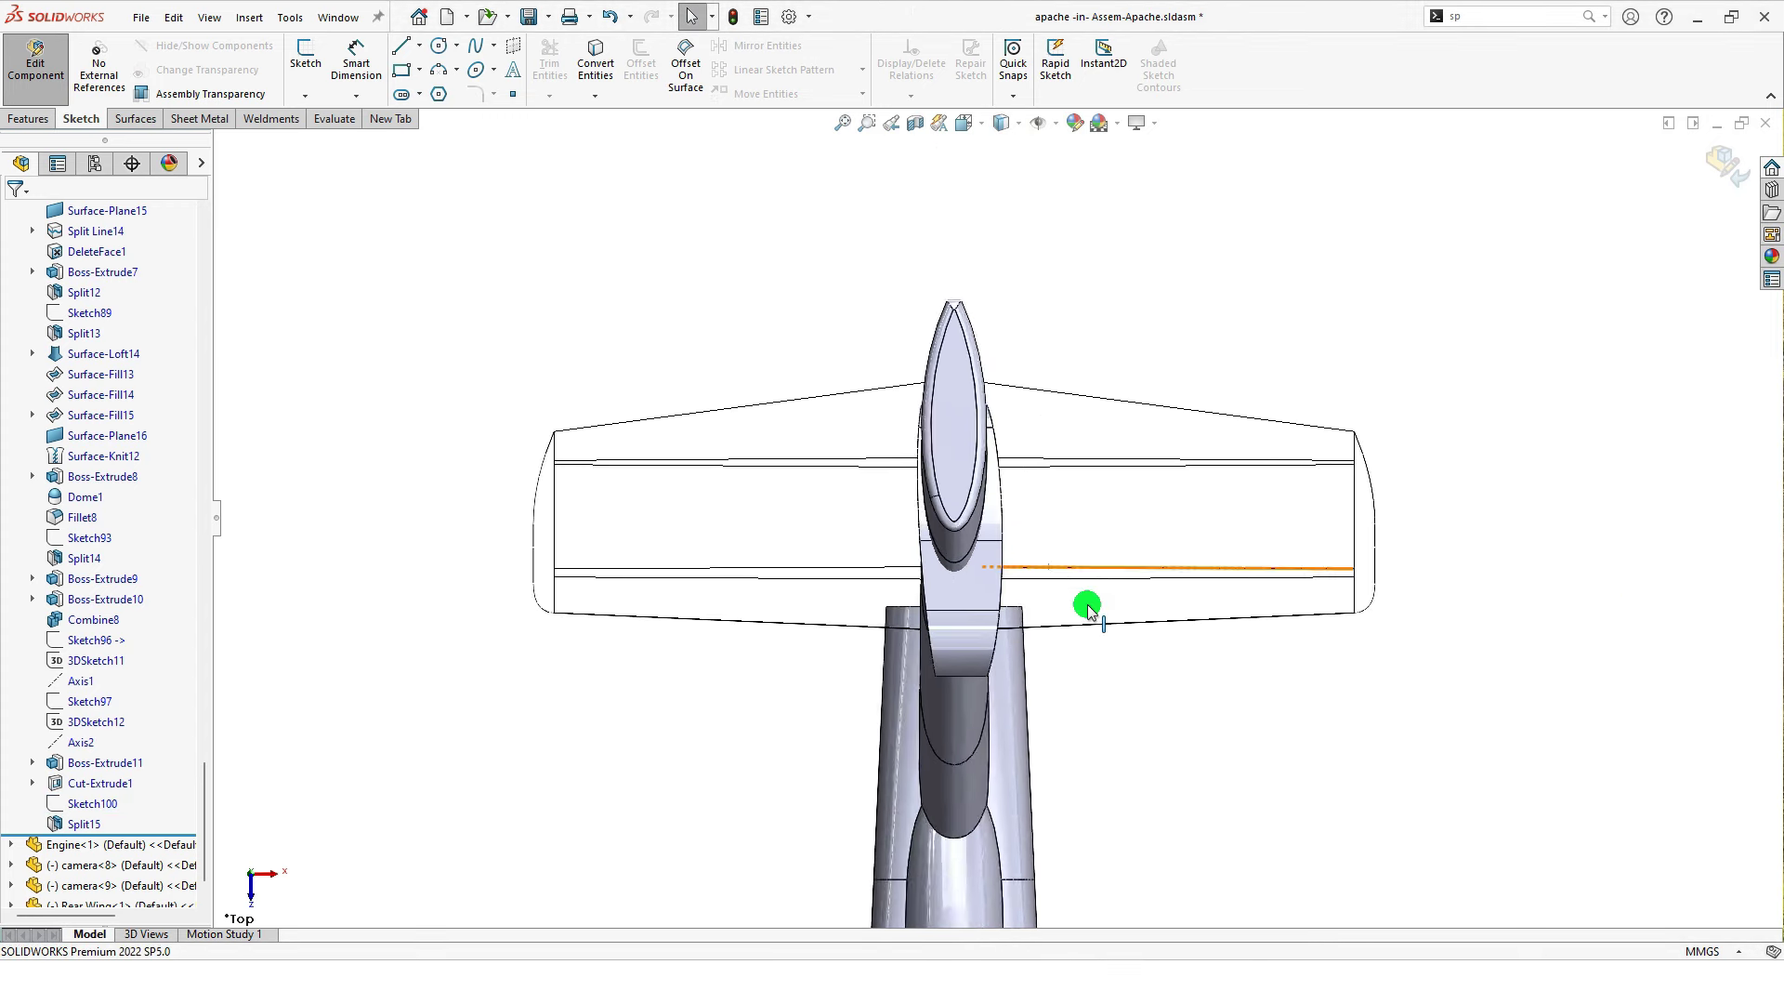
scroll(1089, 605, up, 3)
mouse_move(1028, 725)
middle_down()
mouse_move(1035, 529)
mouse_move(1011, 463)
mouse_move(932, 486)
middle_up()
Step: Orbit to the tail's side and zoom to area on the tail pivot boss
scroll(1105, 505, down, 5)
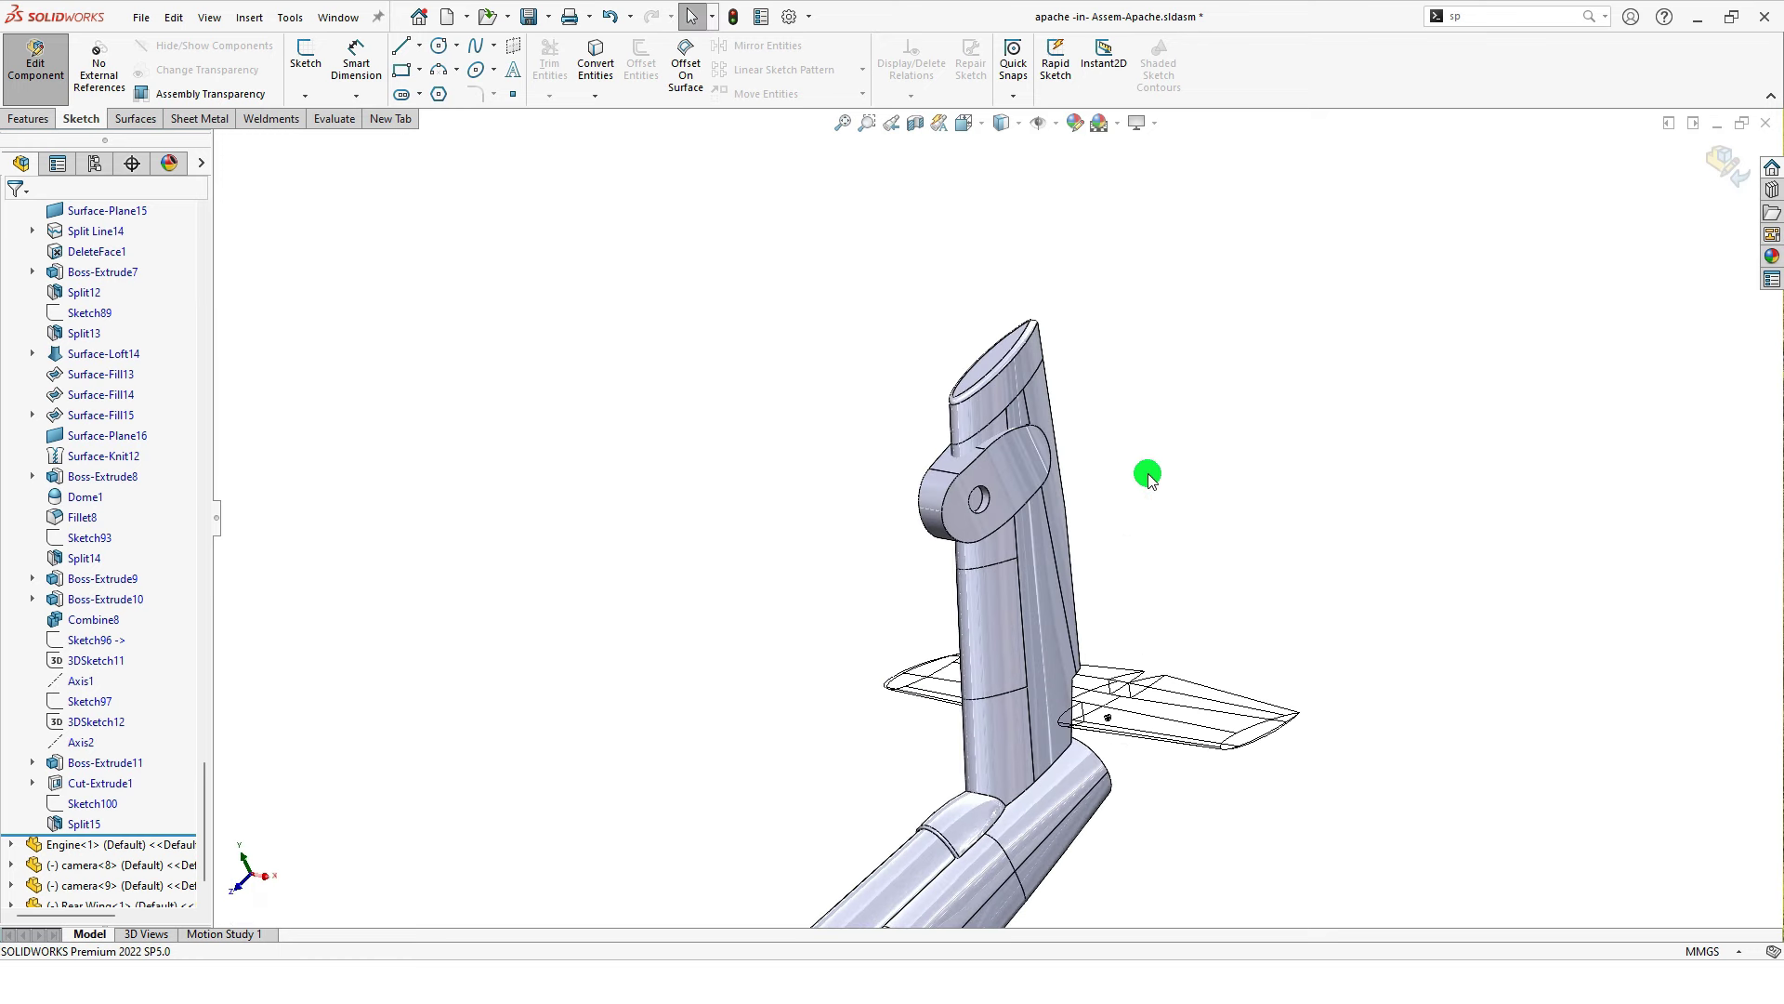
mouse_move(1150, 472)
middle_down()
mouse_move(1084, 506)
mouse_move(1207, 474)
mouse_move(1290, 478)
mouse_move(1396, 522)
mouse_move(1131, 438)
mouse_move(1095, 589)
mouse_move(1102, 680)
mouse_move(1338, 530)
mouse_move(1342, 558)
mouse_move(1221, 641)
mouse_move(1258, 562)
middle_up()
scroll(1258, 548, down, 3)
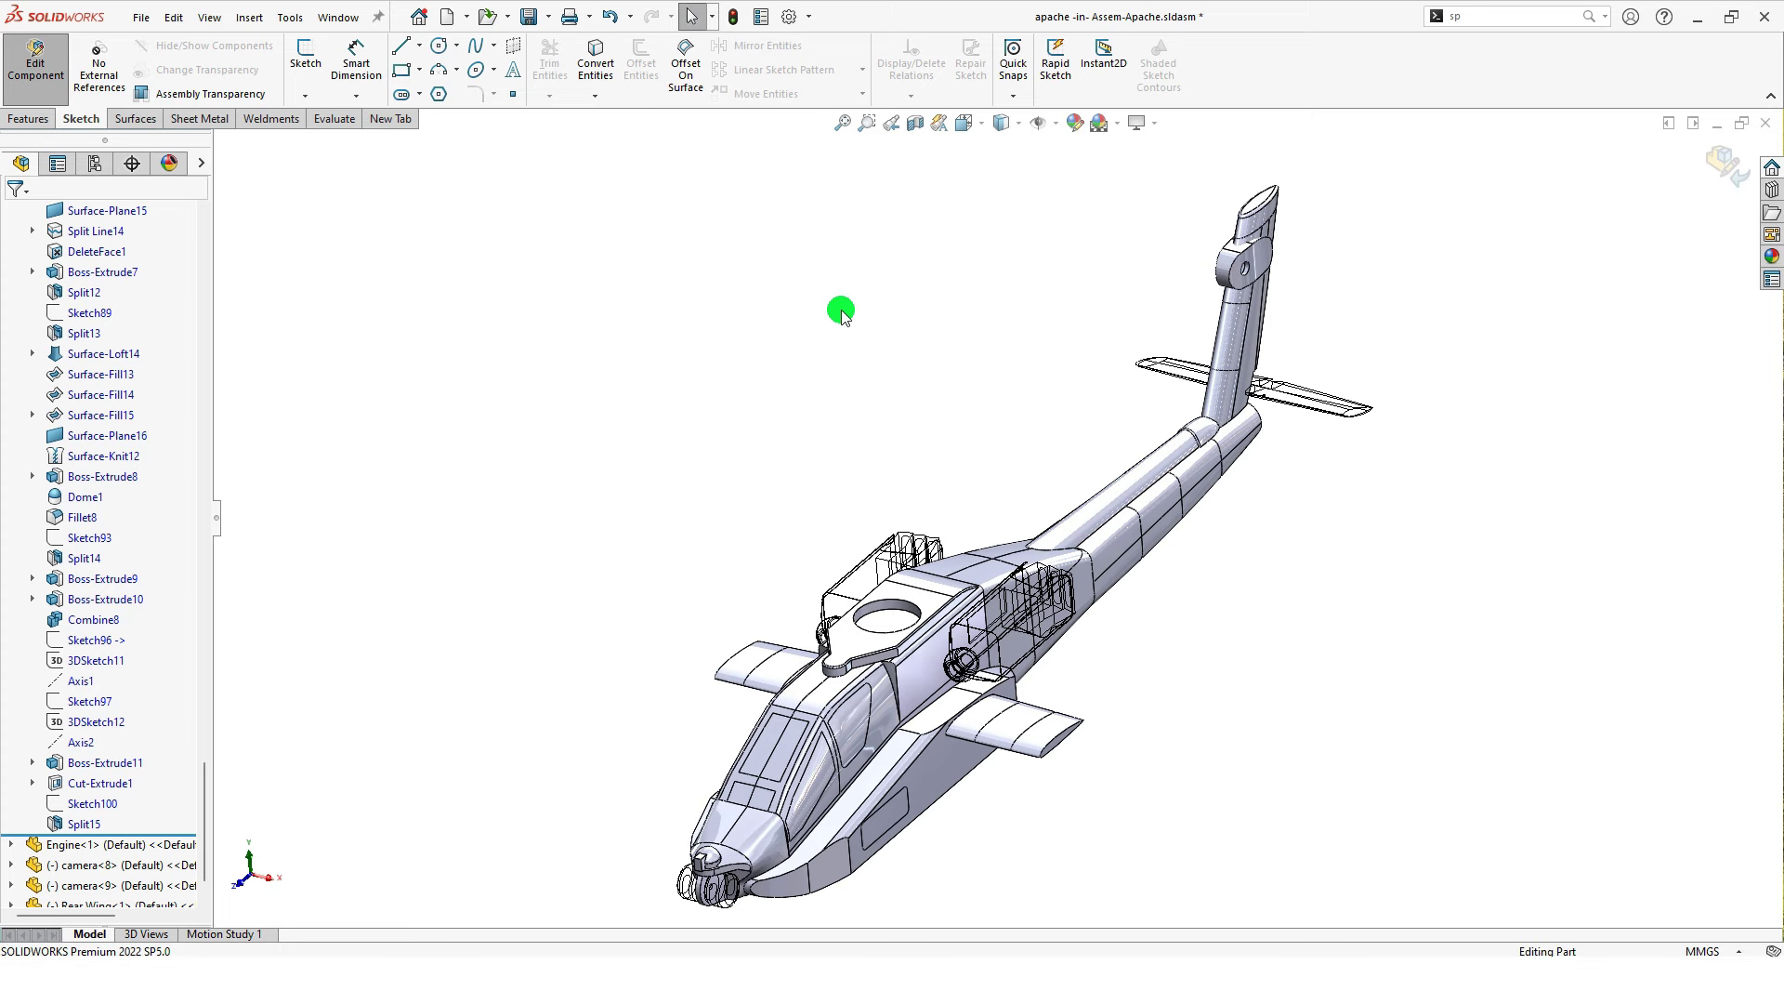
click(866, 123)
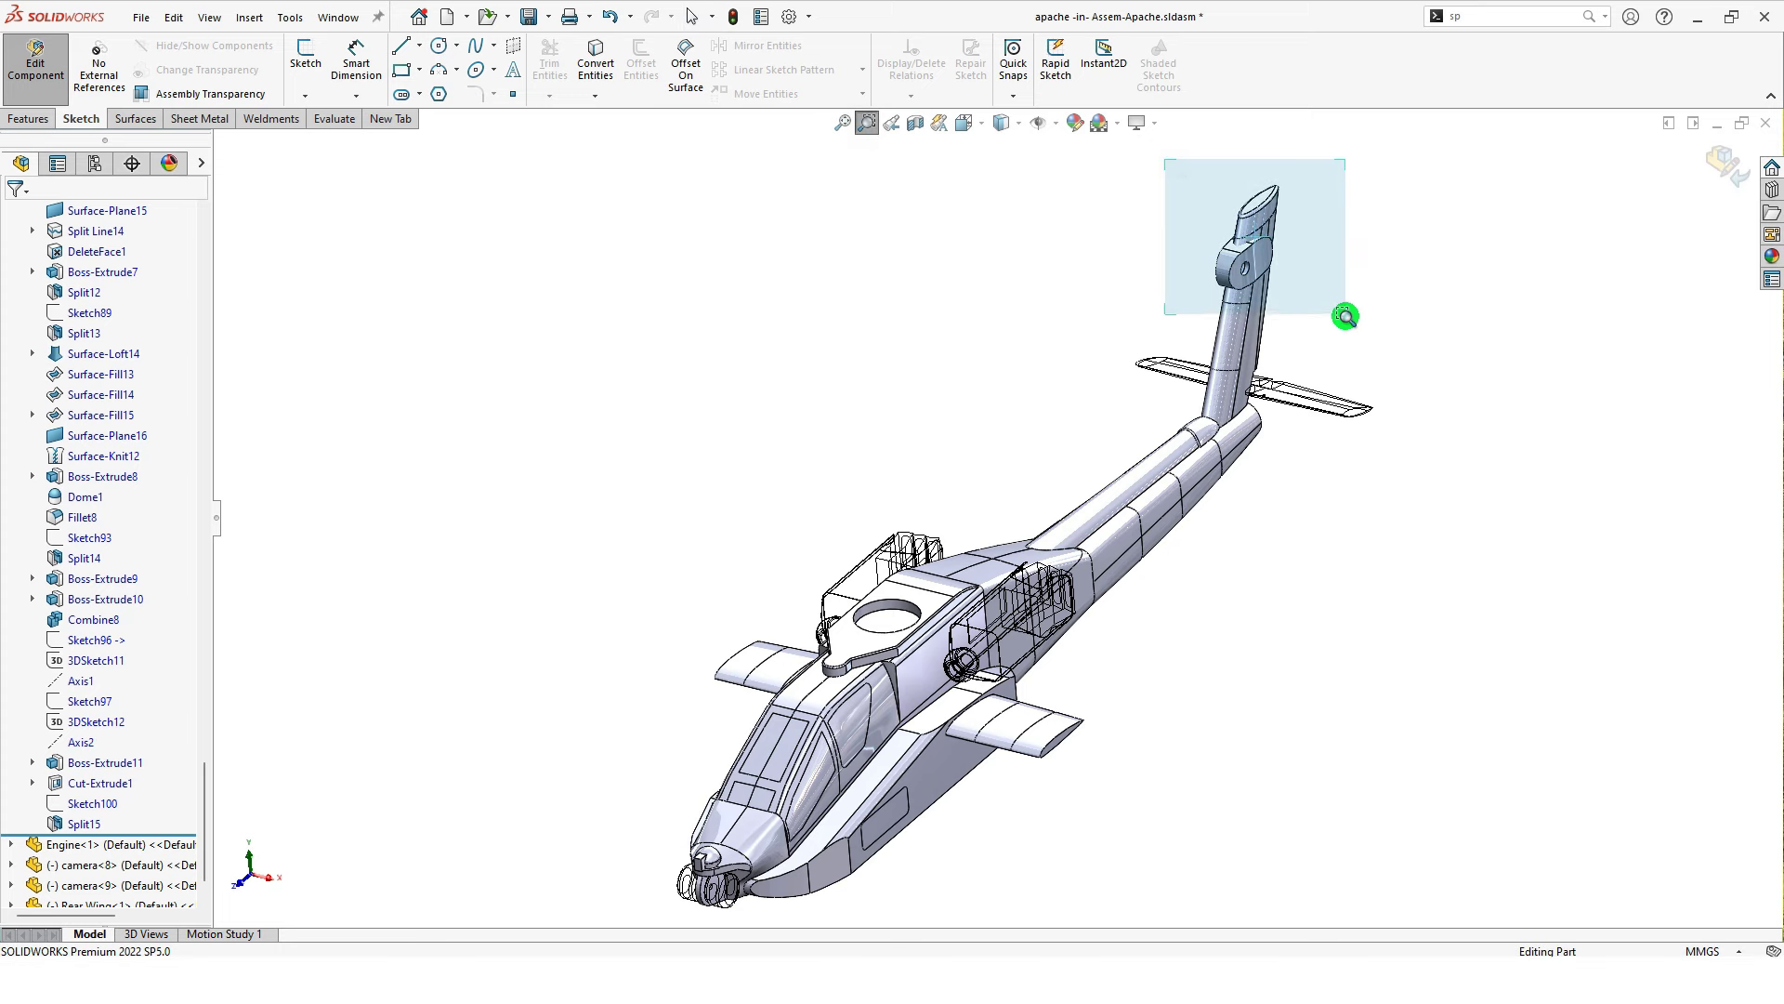
drag(1197, 173, 1345, 311)
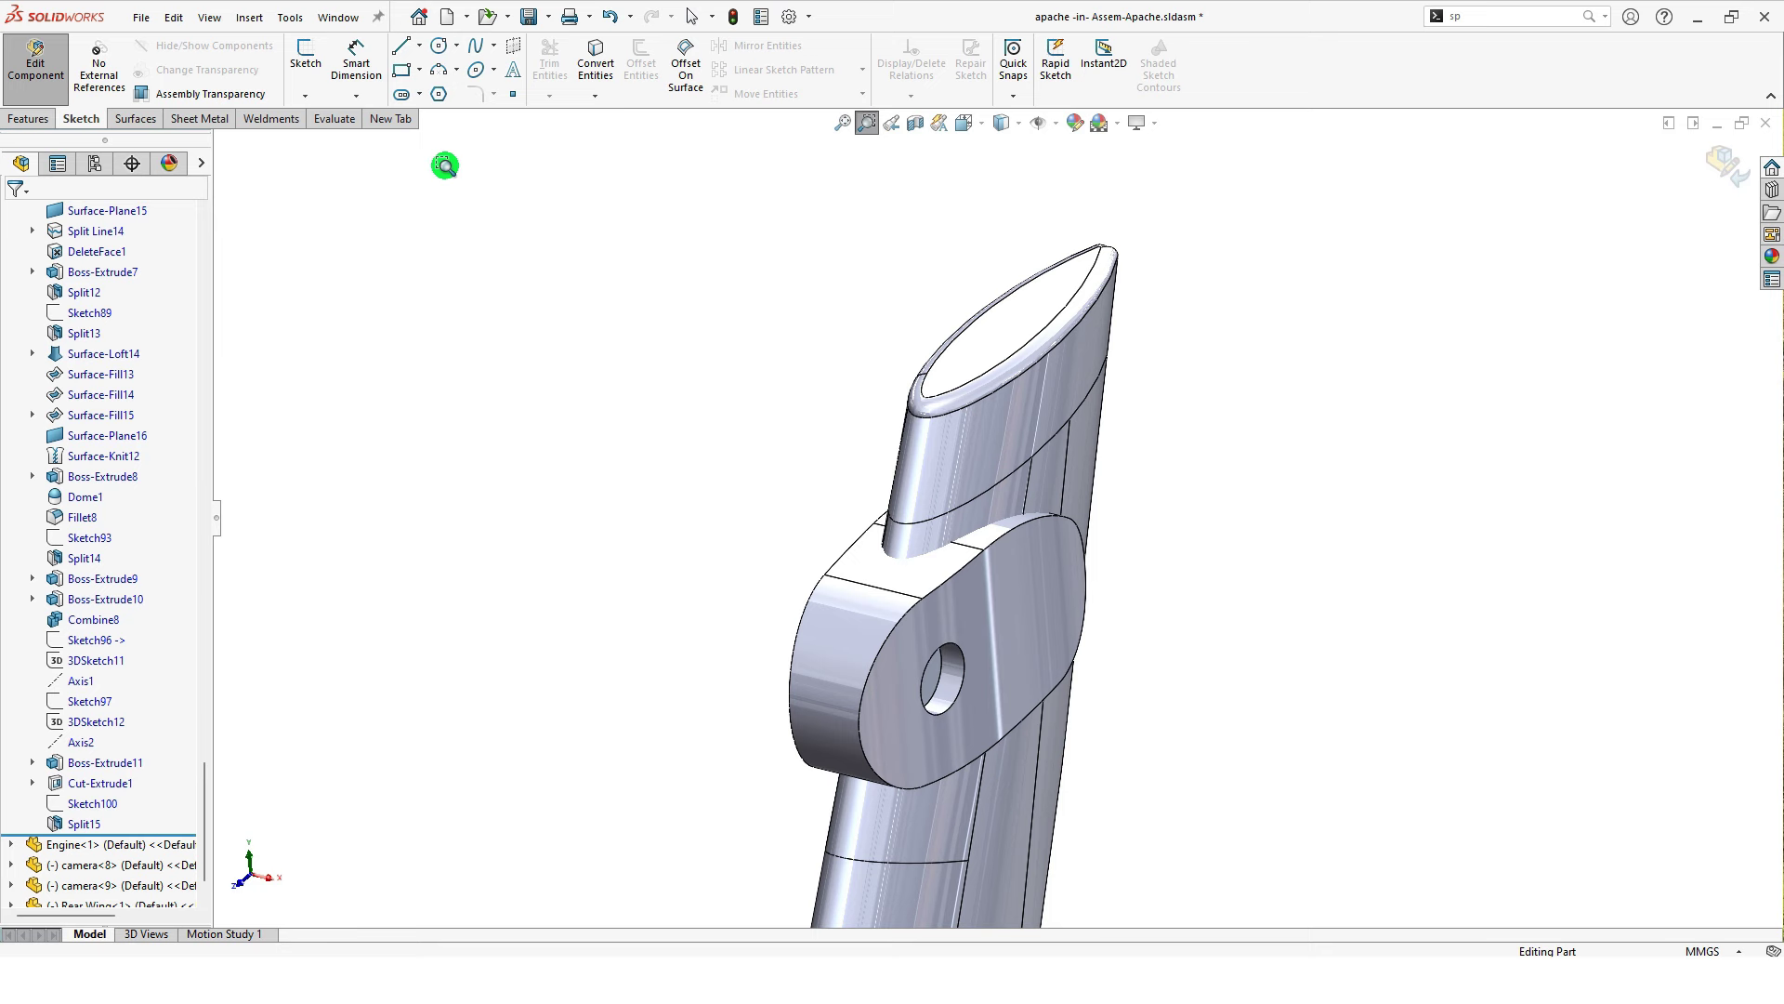
Step: Fillet the outline edge of the boss's front face with an 8 mm radius
click(28, 119)
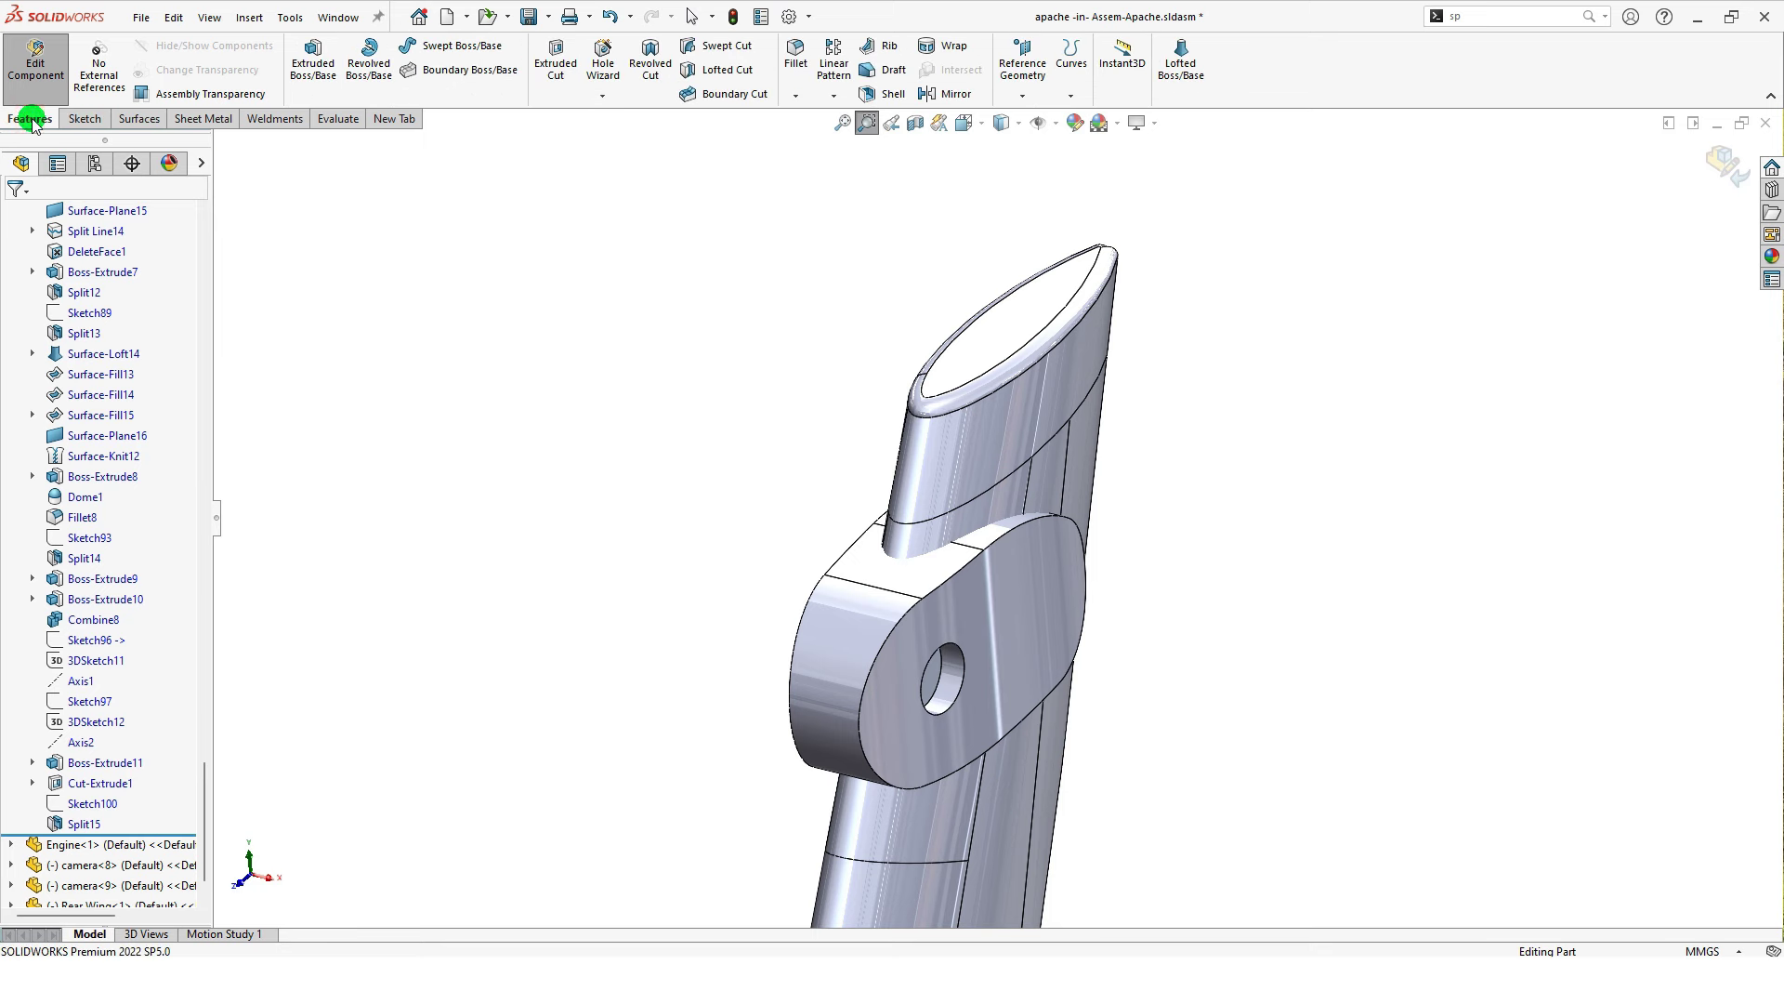
click(799, 62)
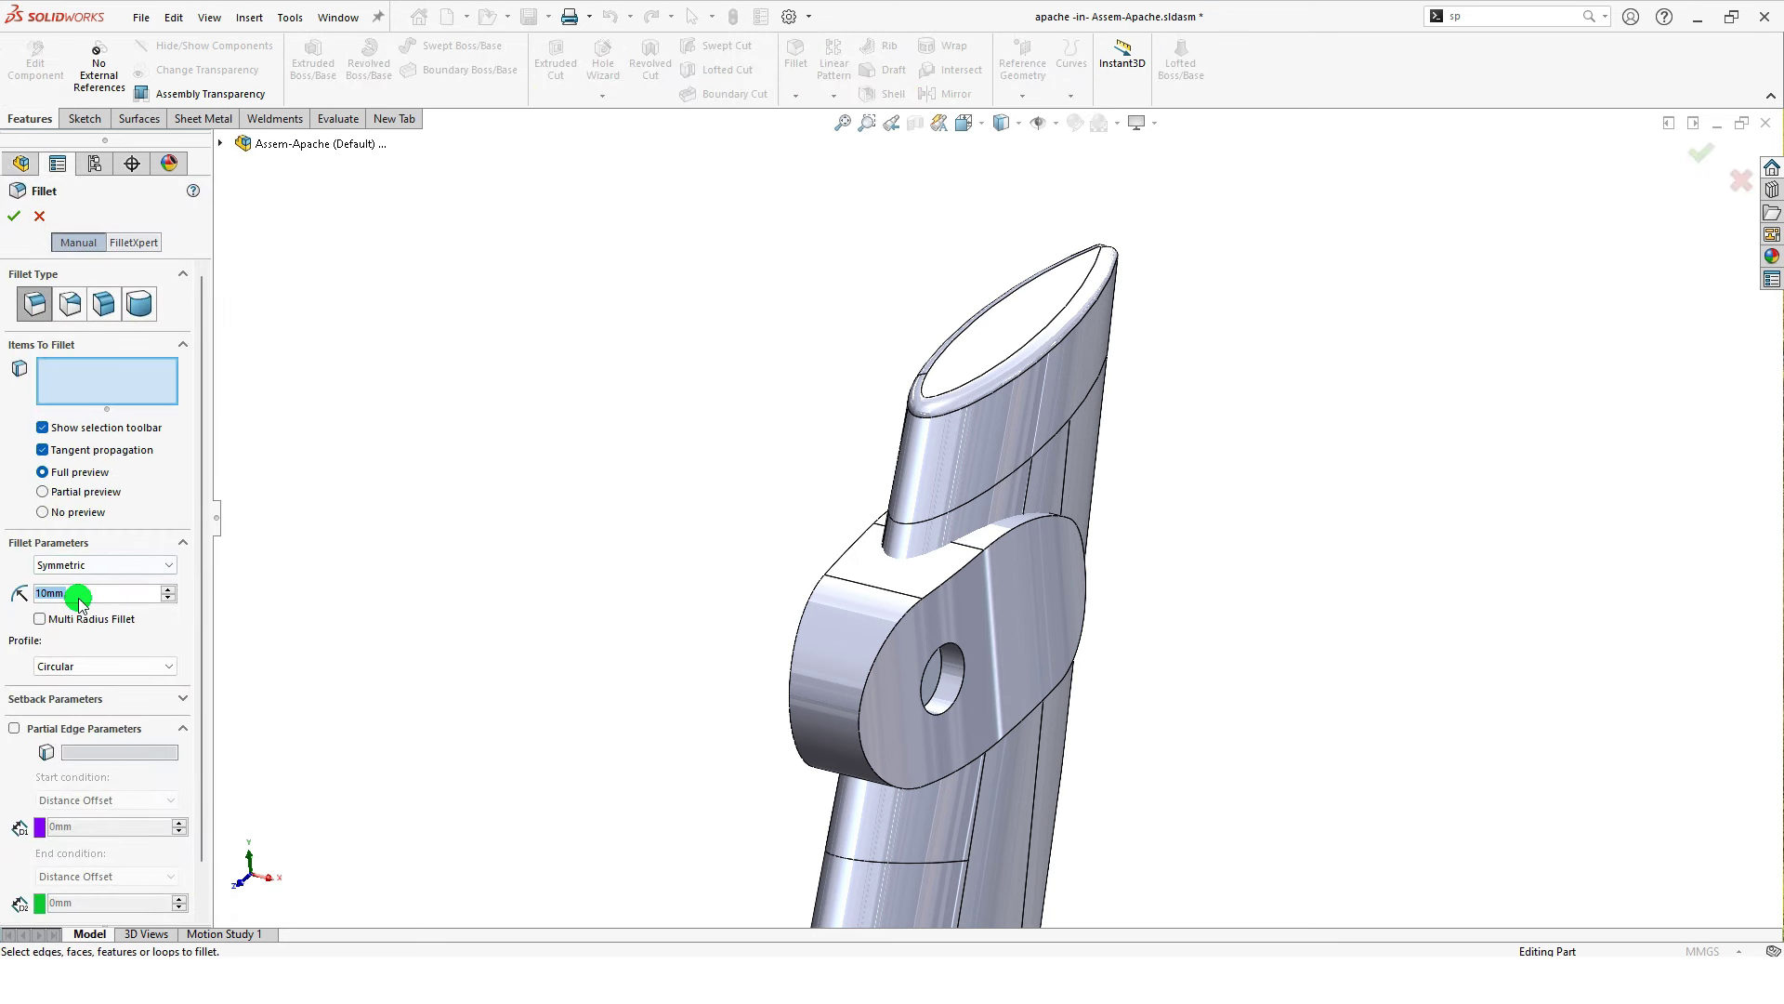
text(8)
key(Return)
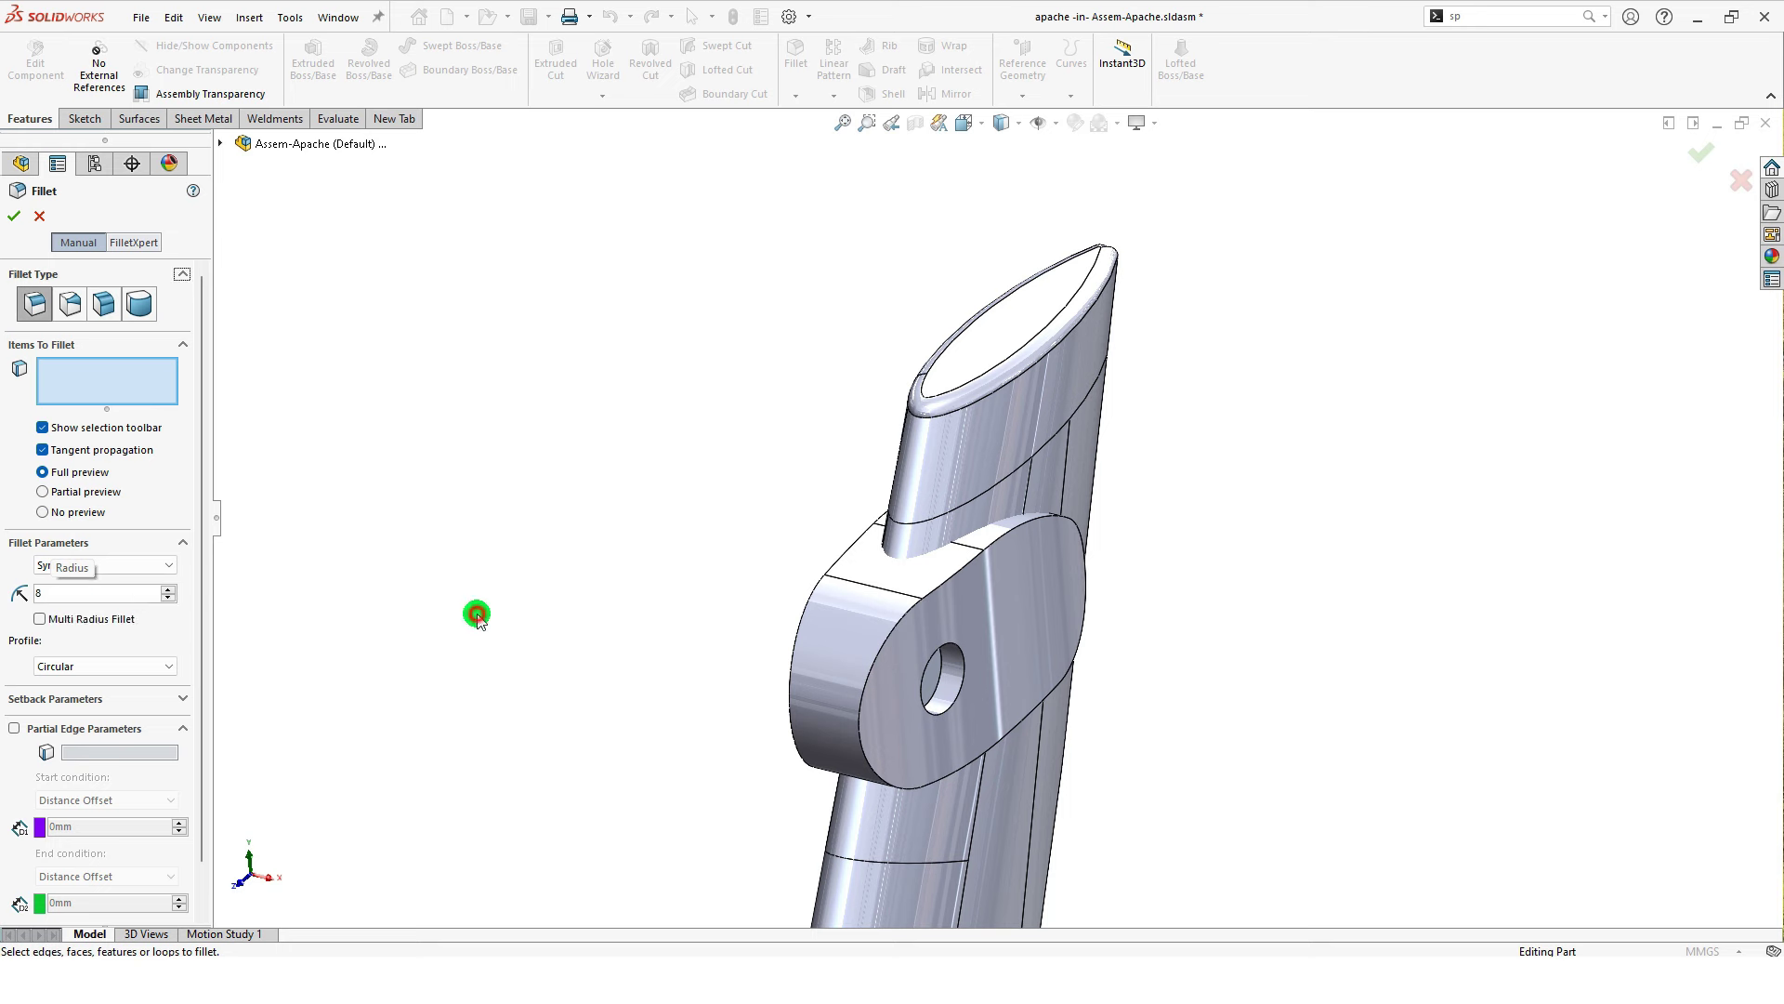
click(947, 581)
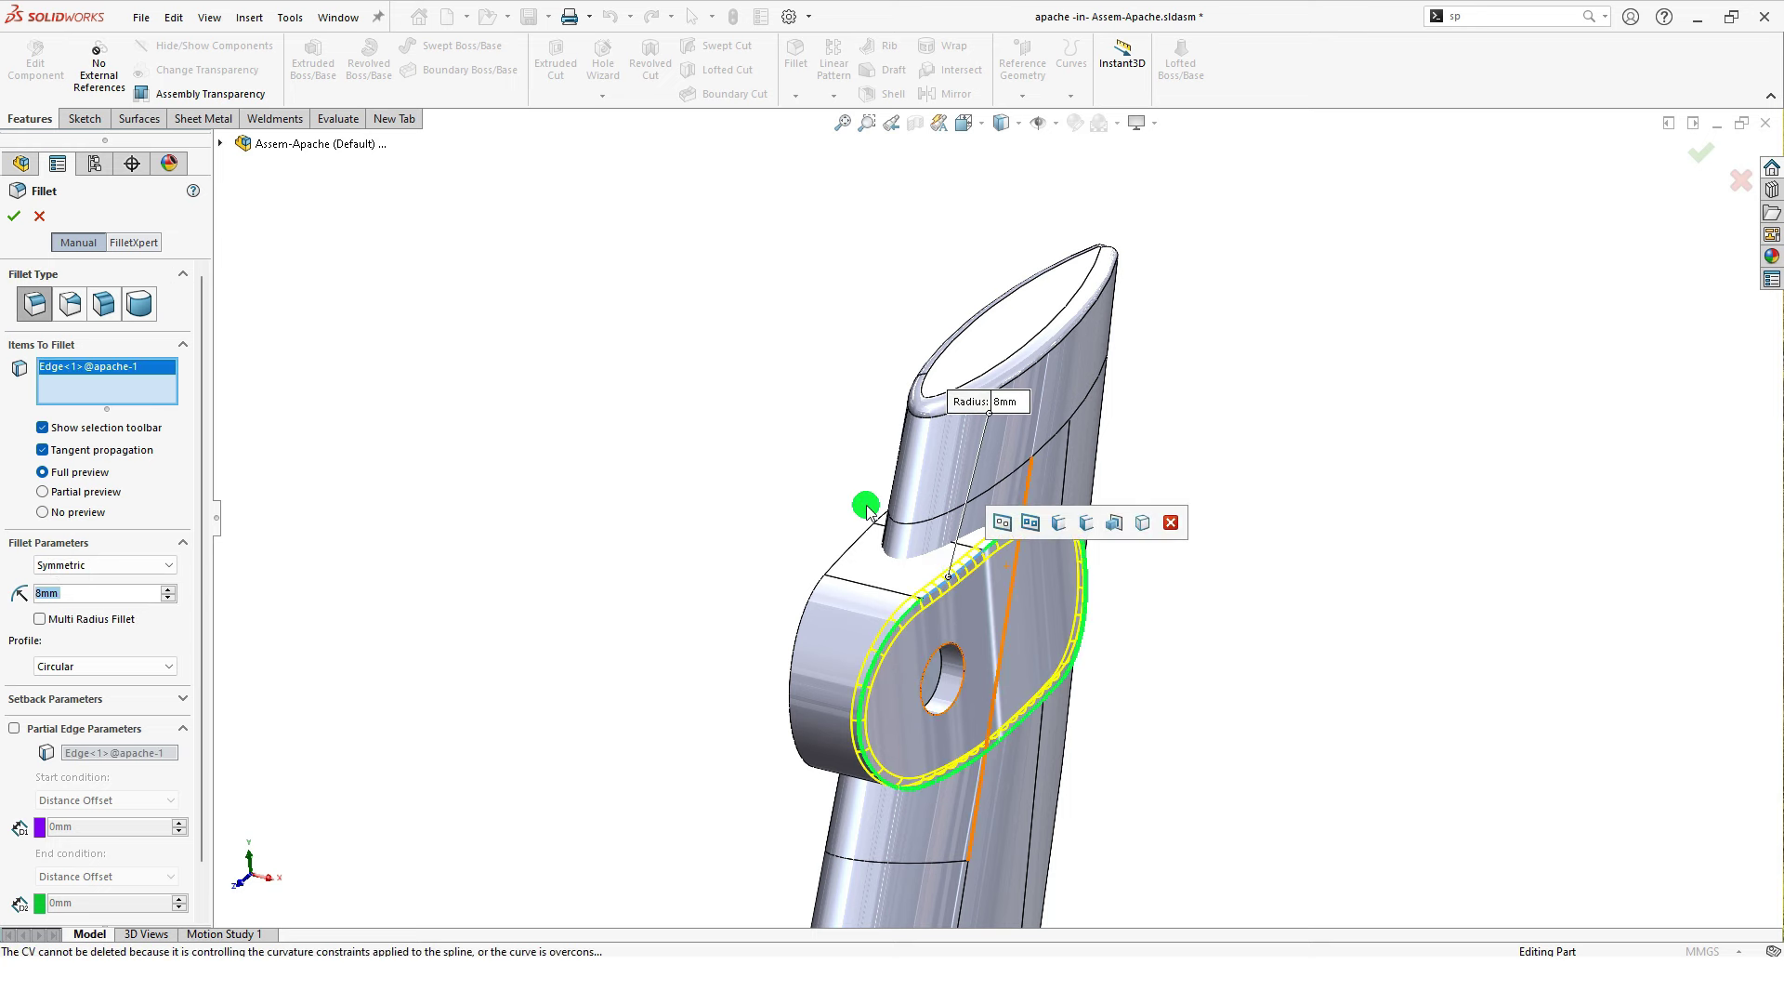
click(11, 222)
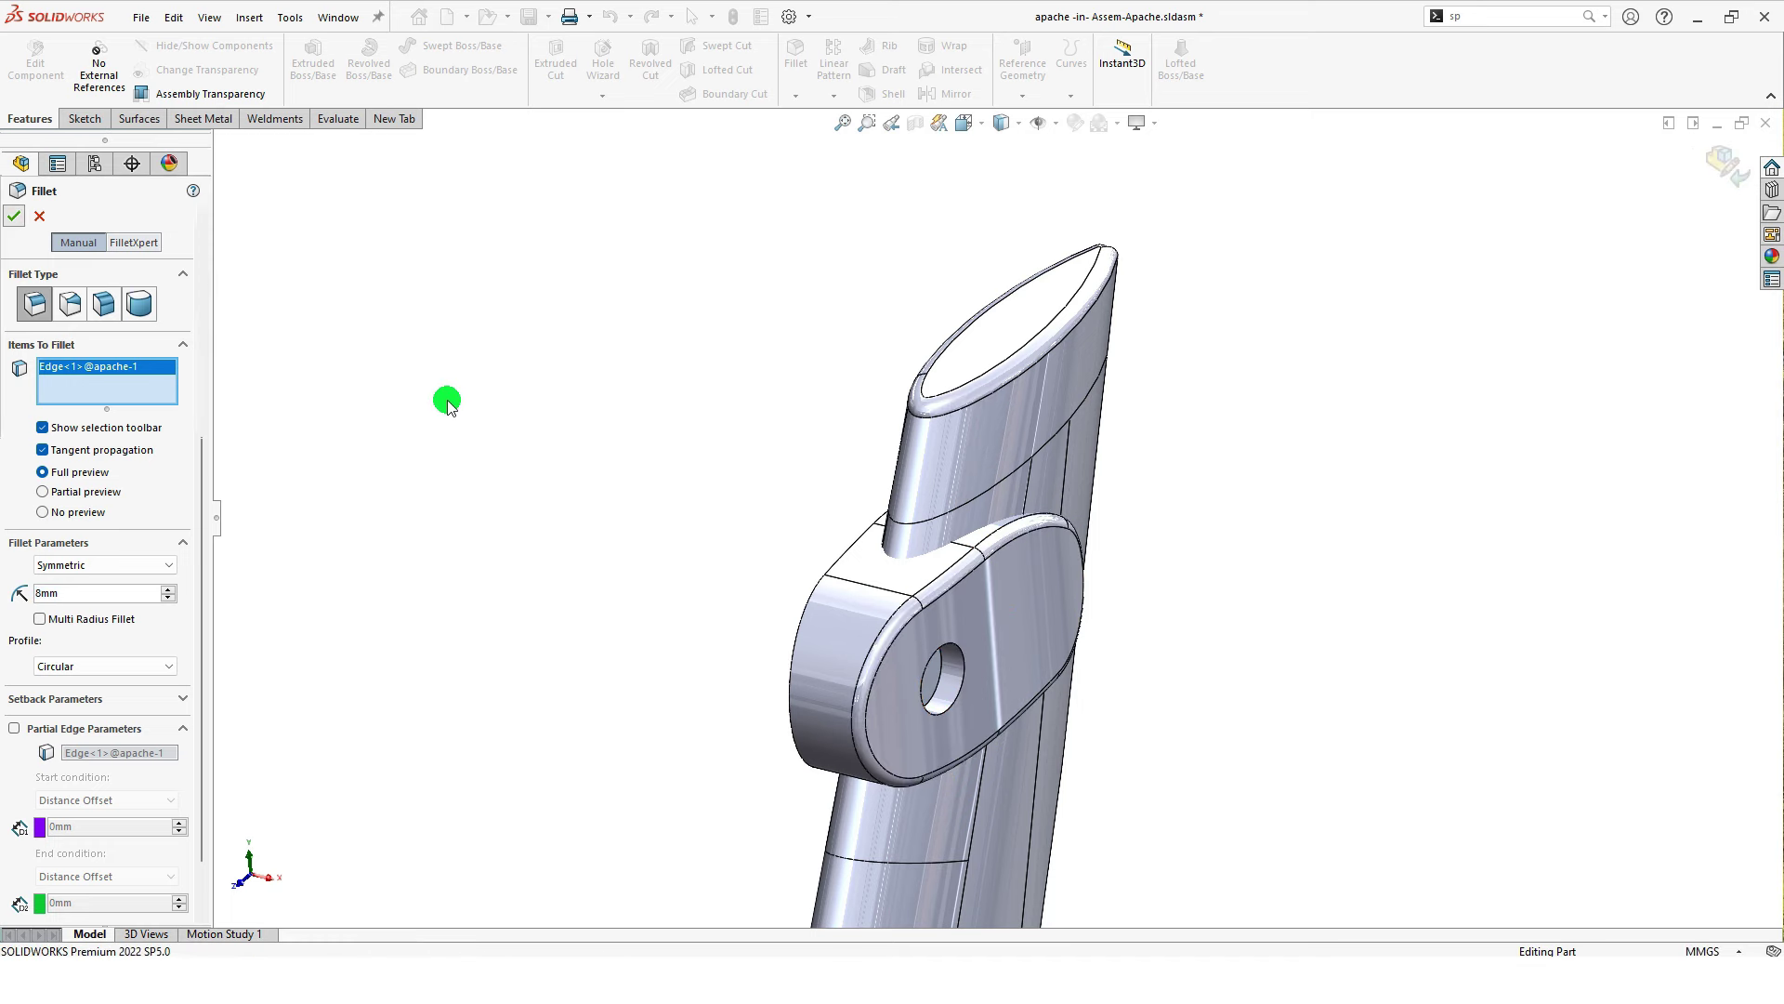
Step: Fillet the outline edge of the boss's other face, also at 8 mm
middle_drag(943, 667, 1127, 590)
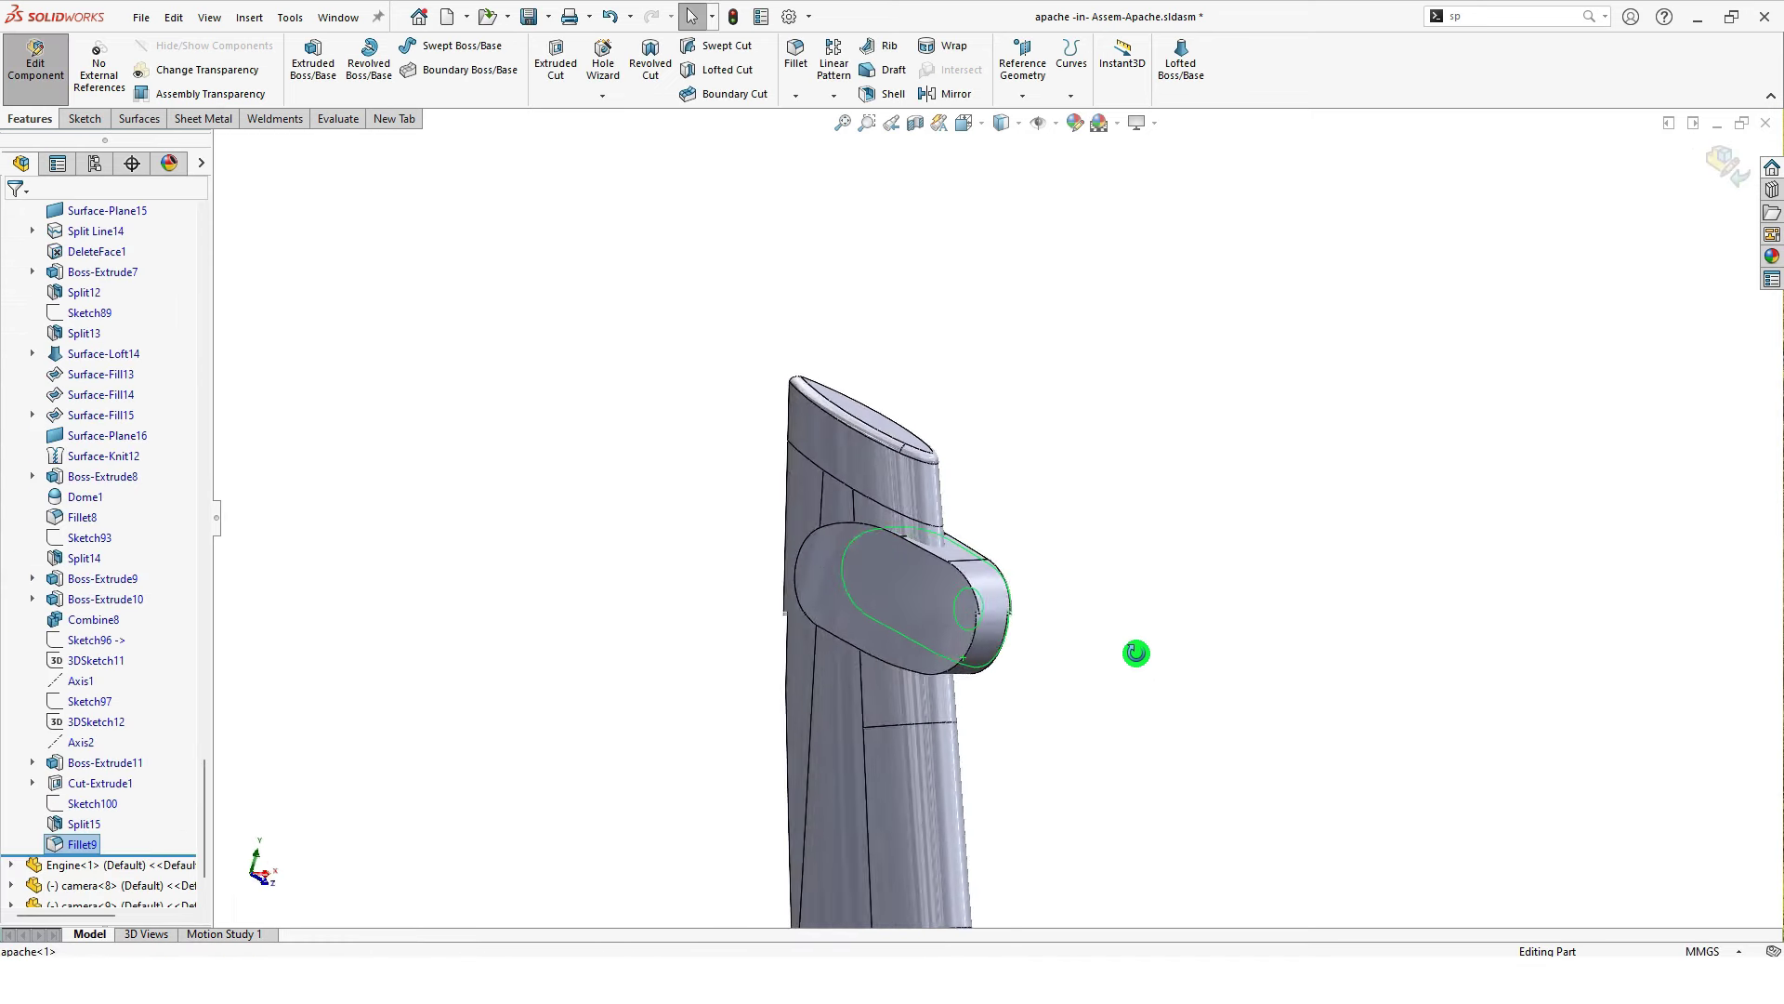
scroll(959, 523, down, 3)
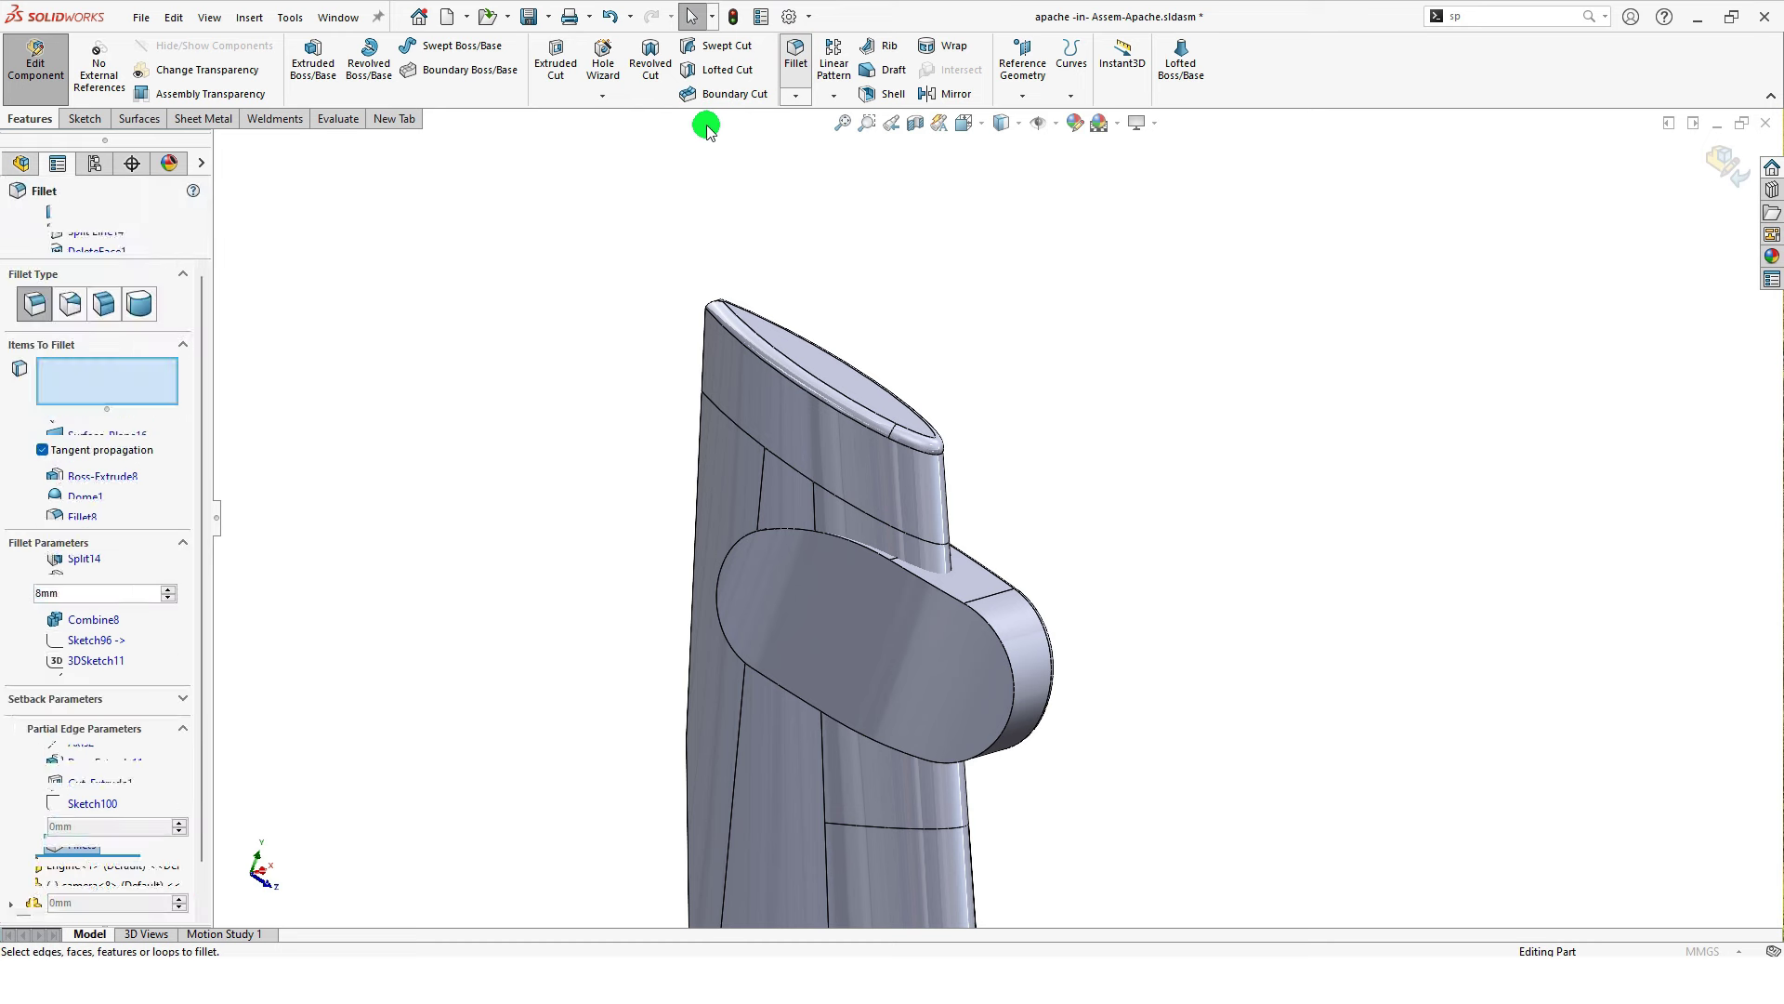
click(937, 590)
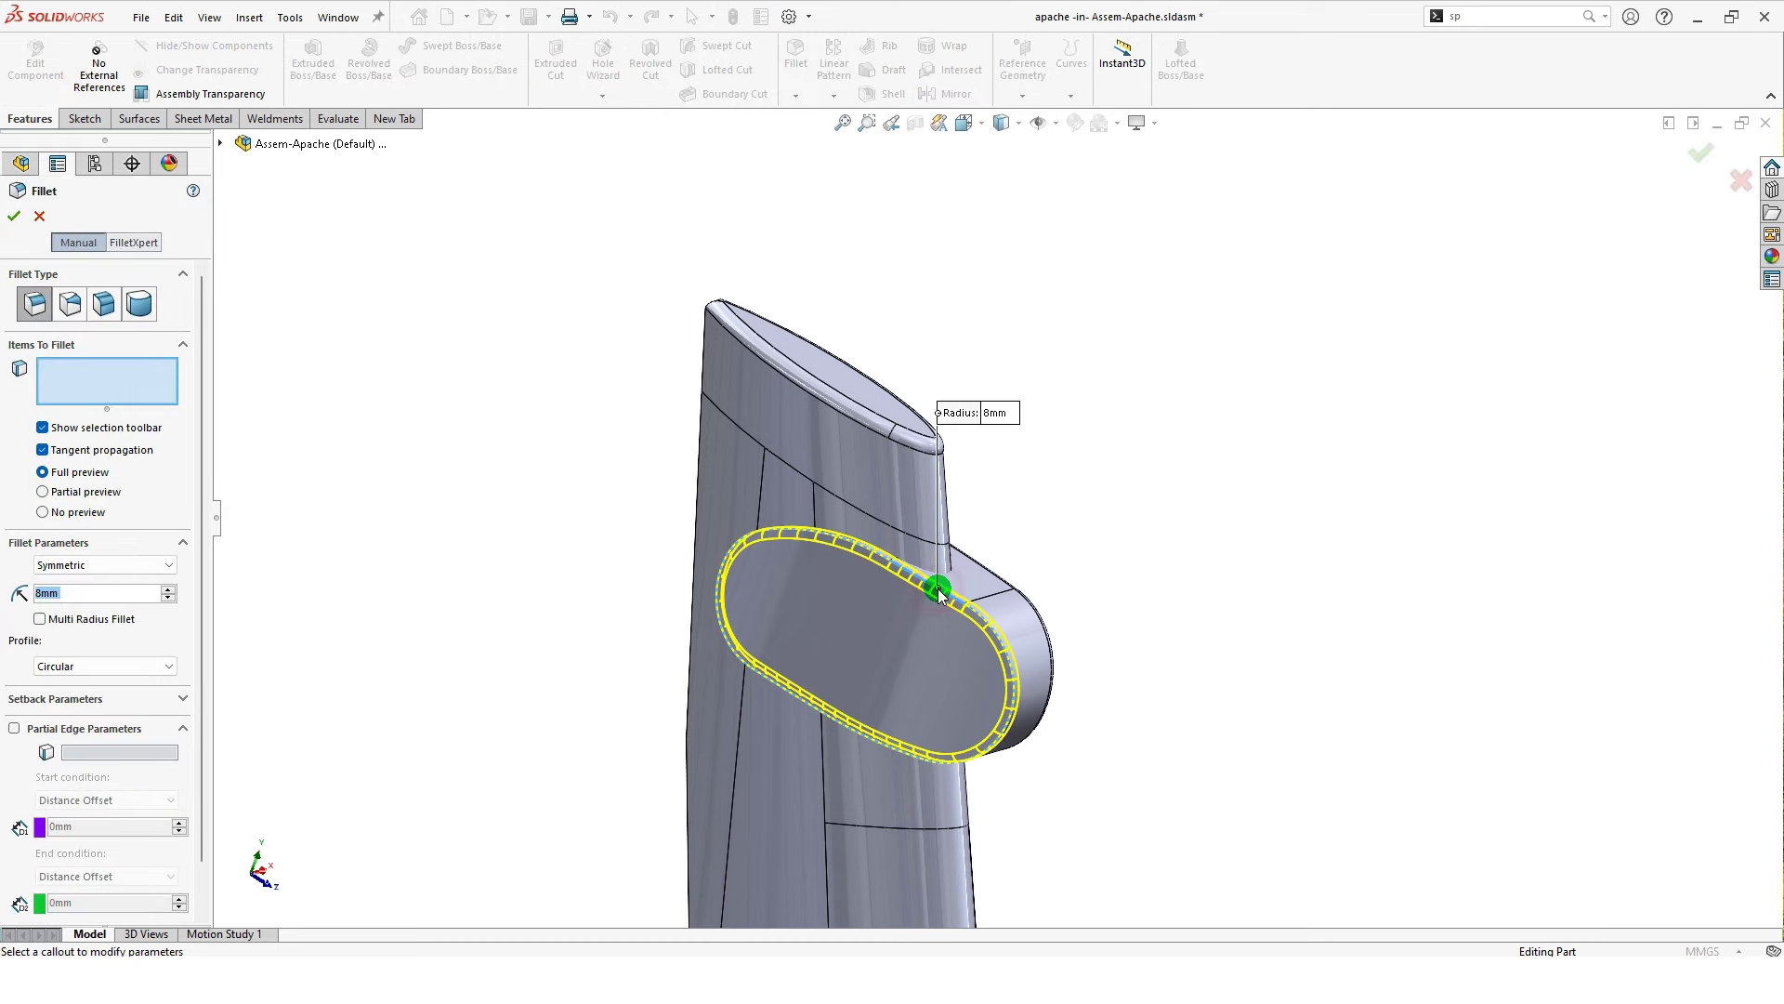
click(12, 217)
click(695, 502)
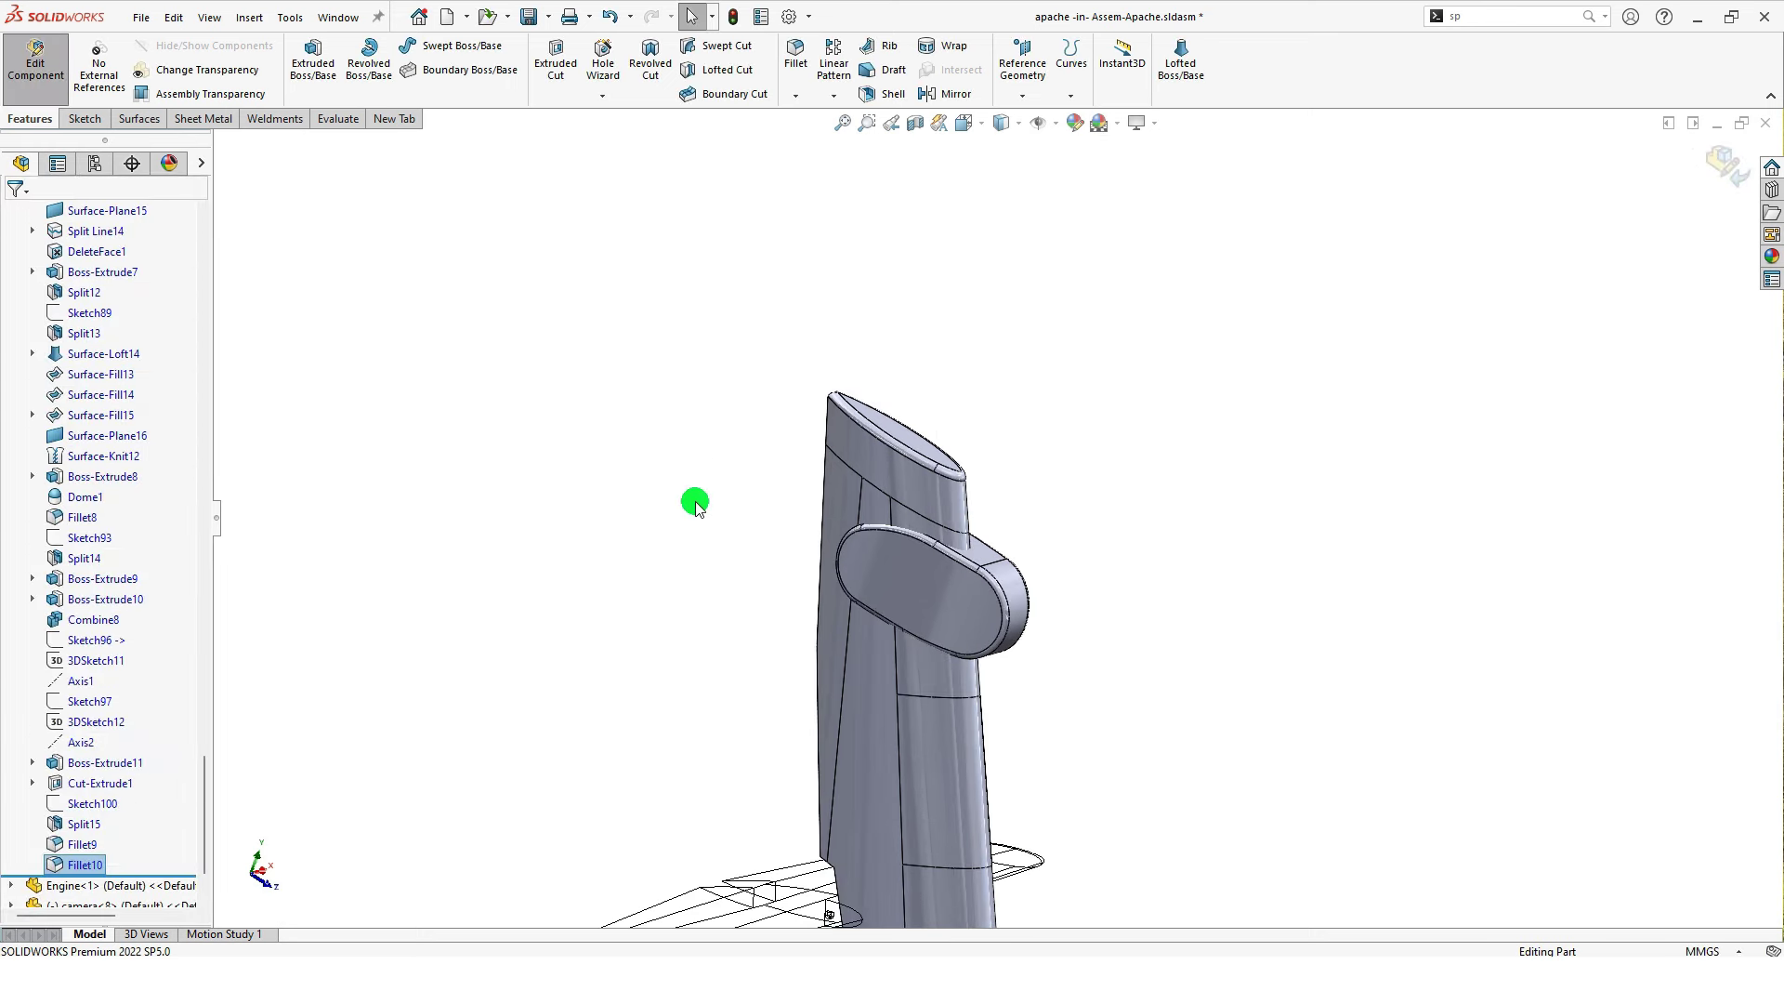
middle_drag(965, 590, 985, 553)
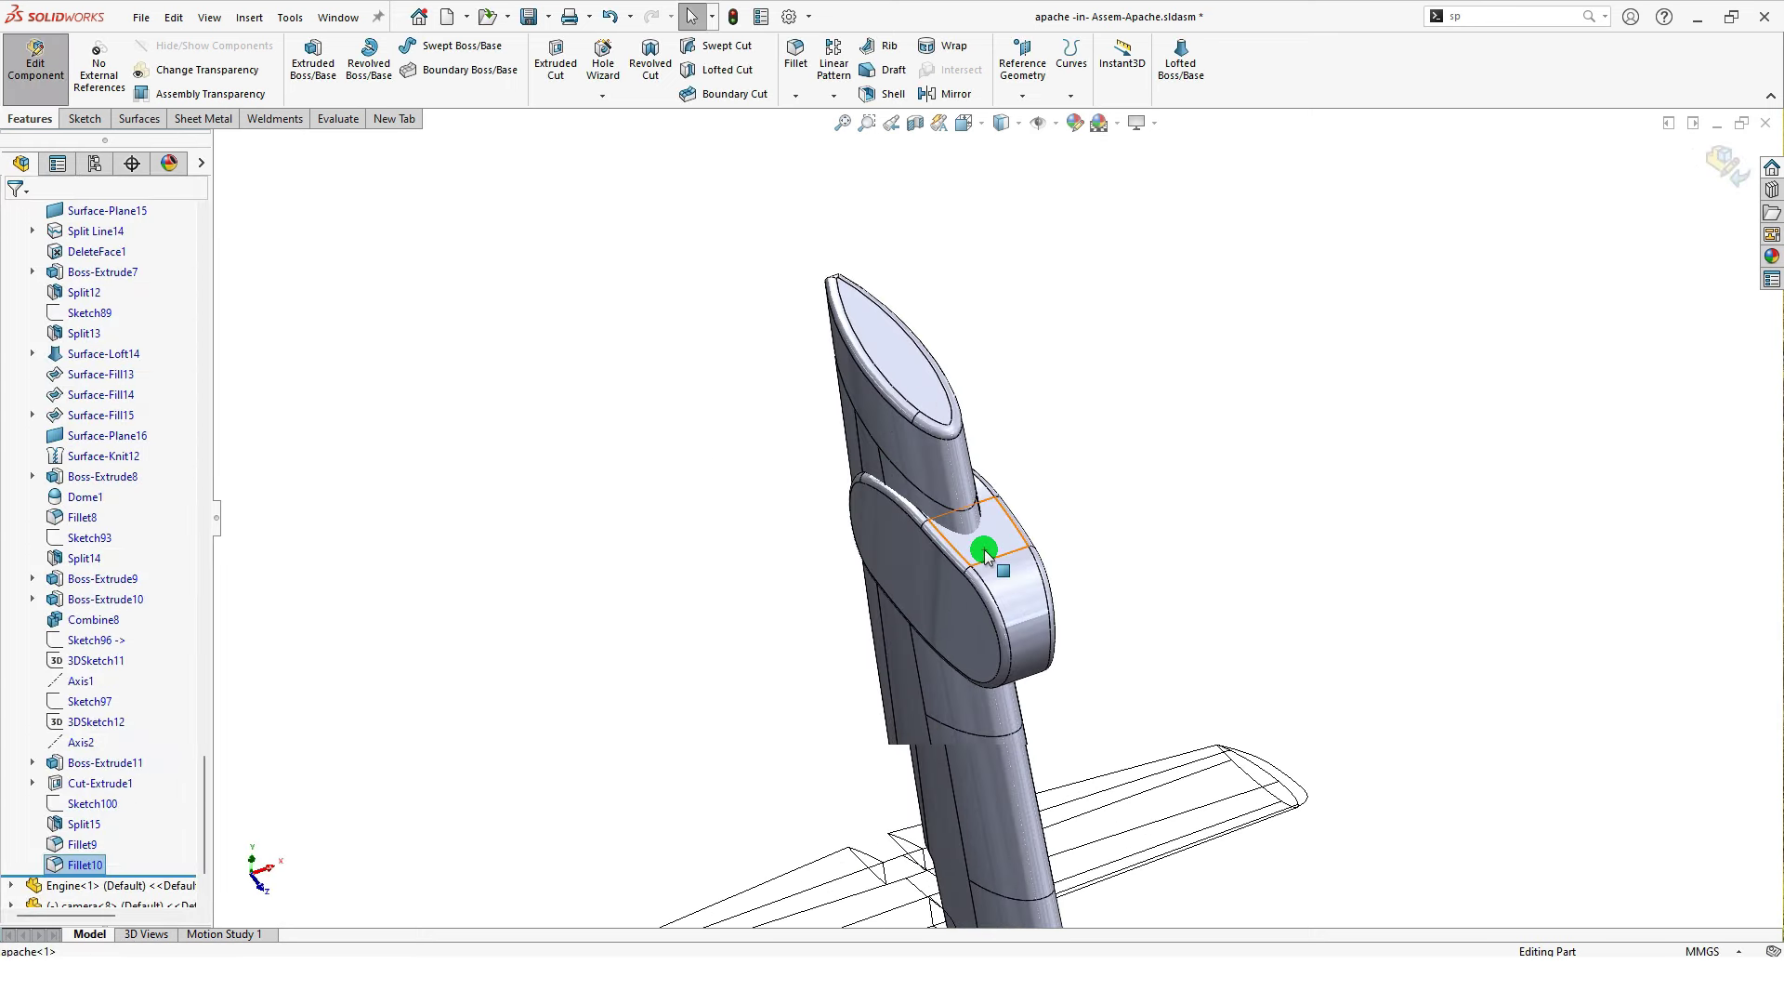
Step: Add the Fillet10 boss body to Combine8 with a Combine feature, then orbit to inspect
scroll(985, 553, down, 2)
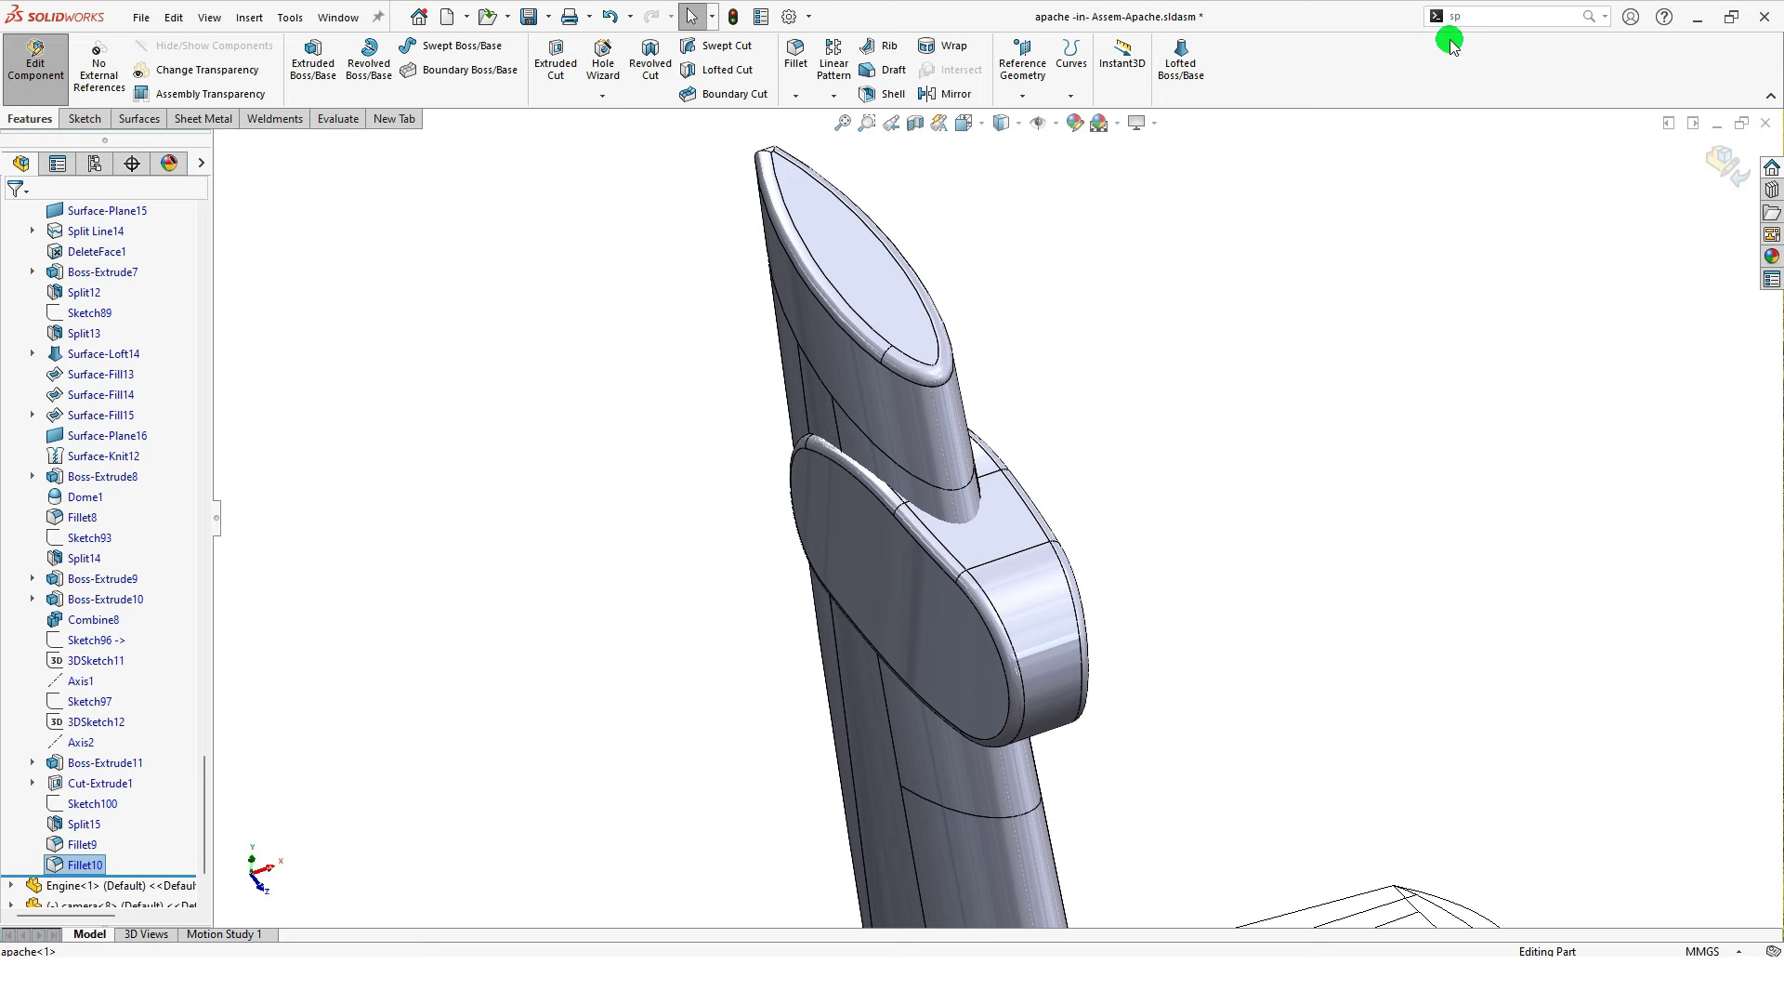
click(1469, 16)
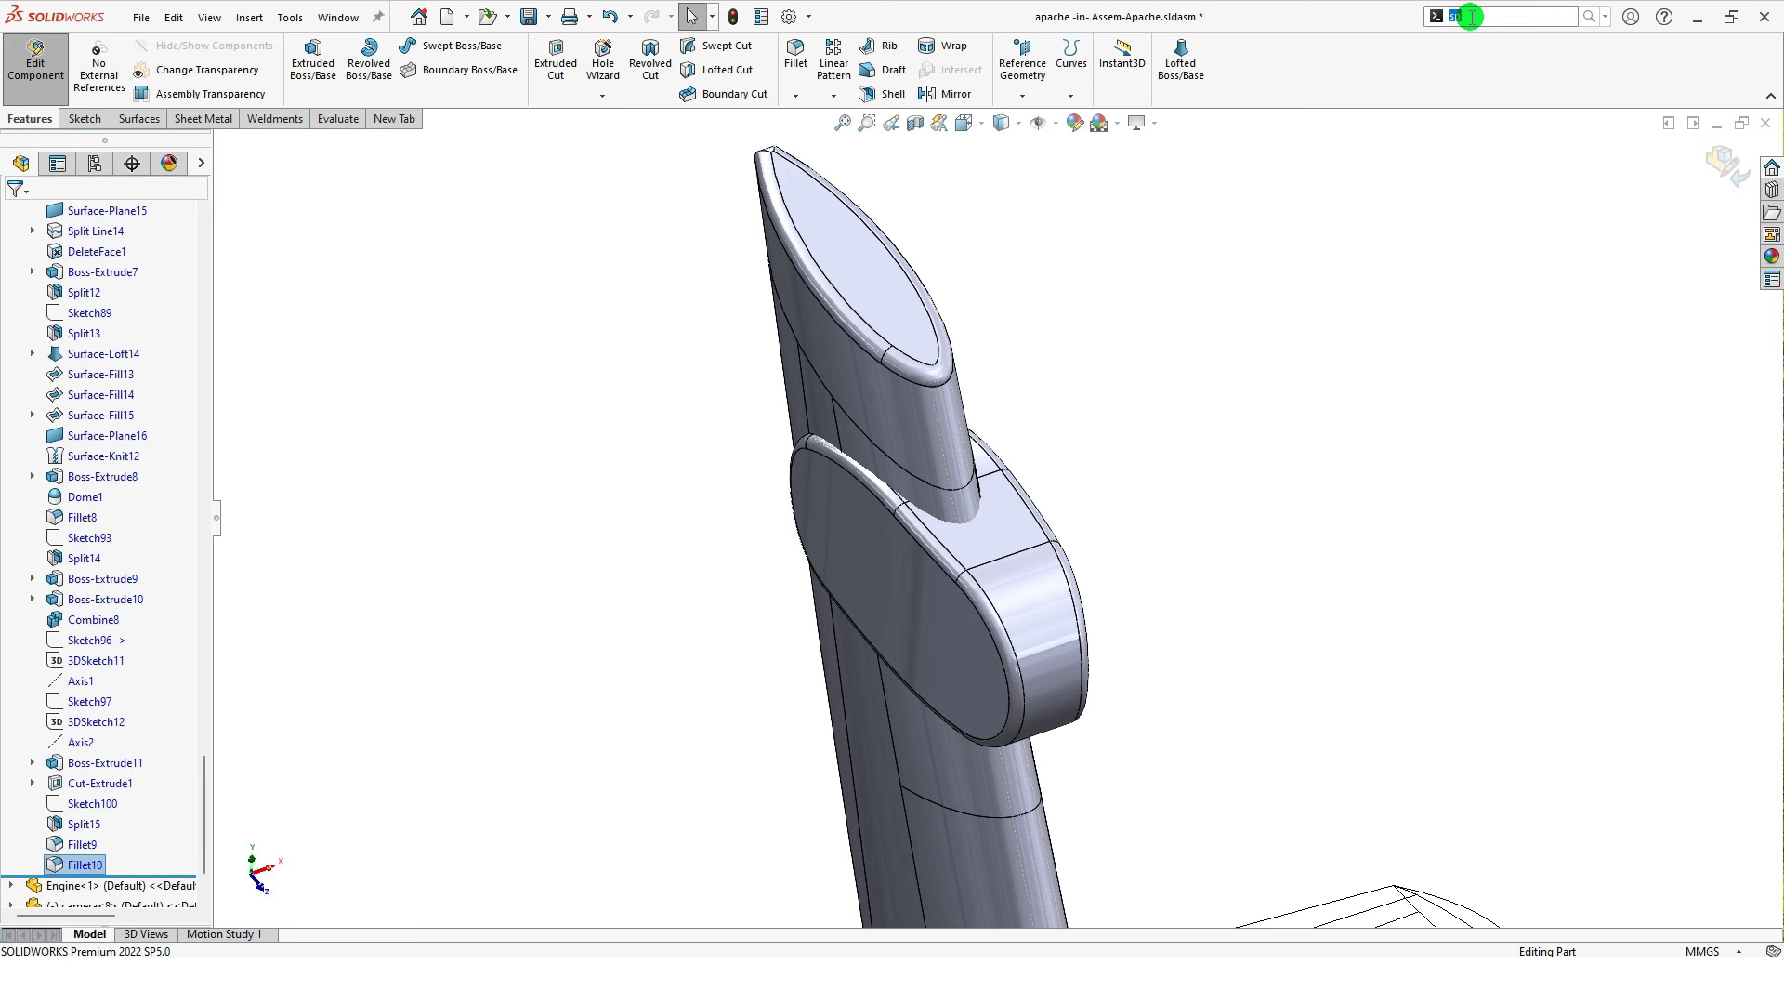
text(com)
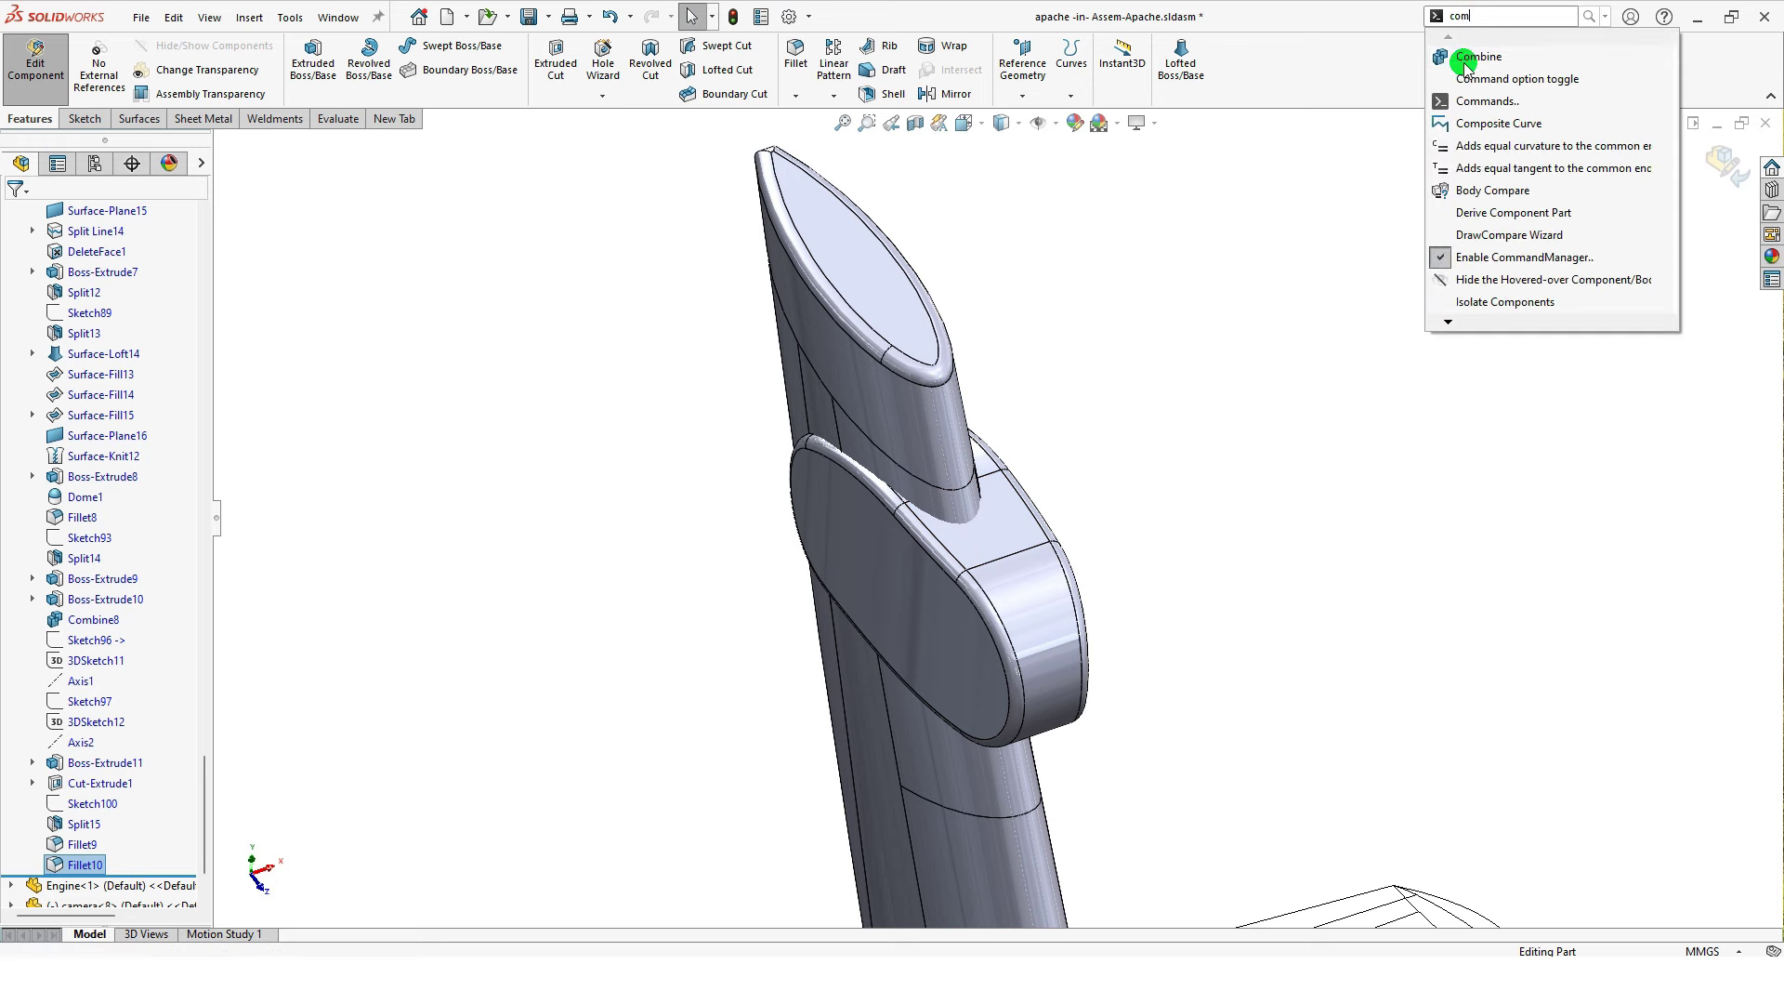
click(1475, 58)
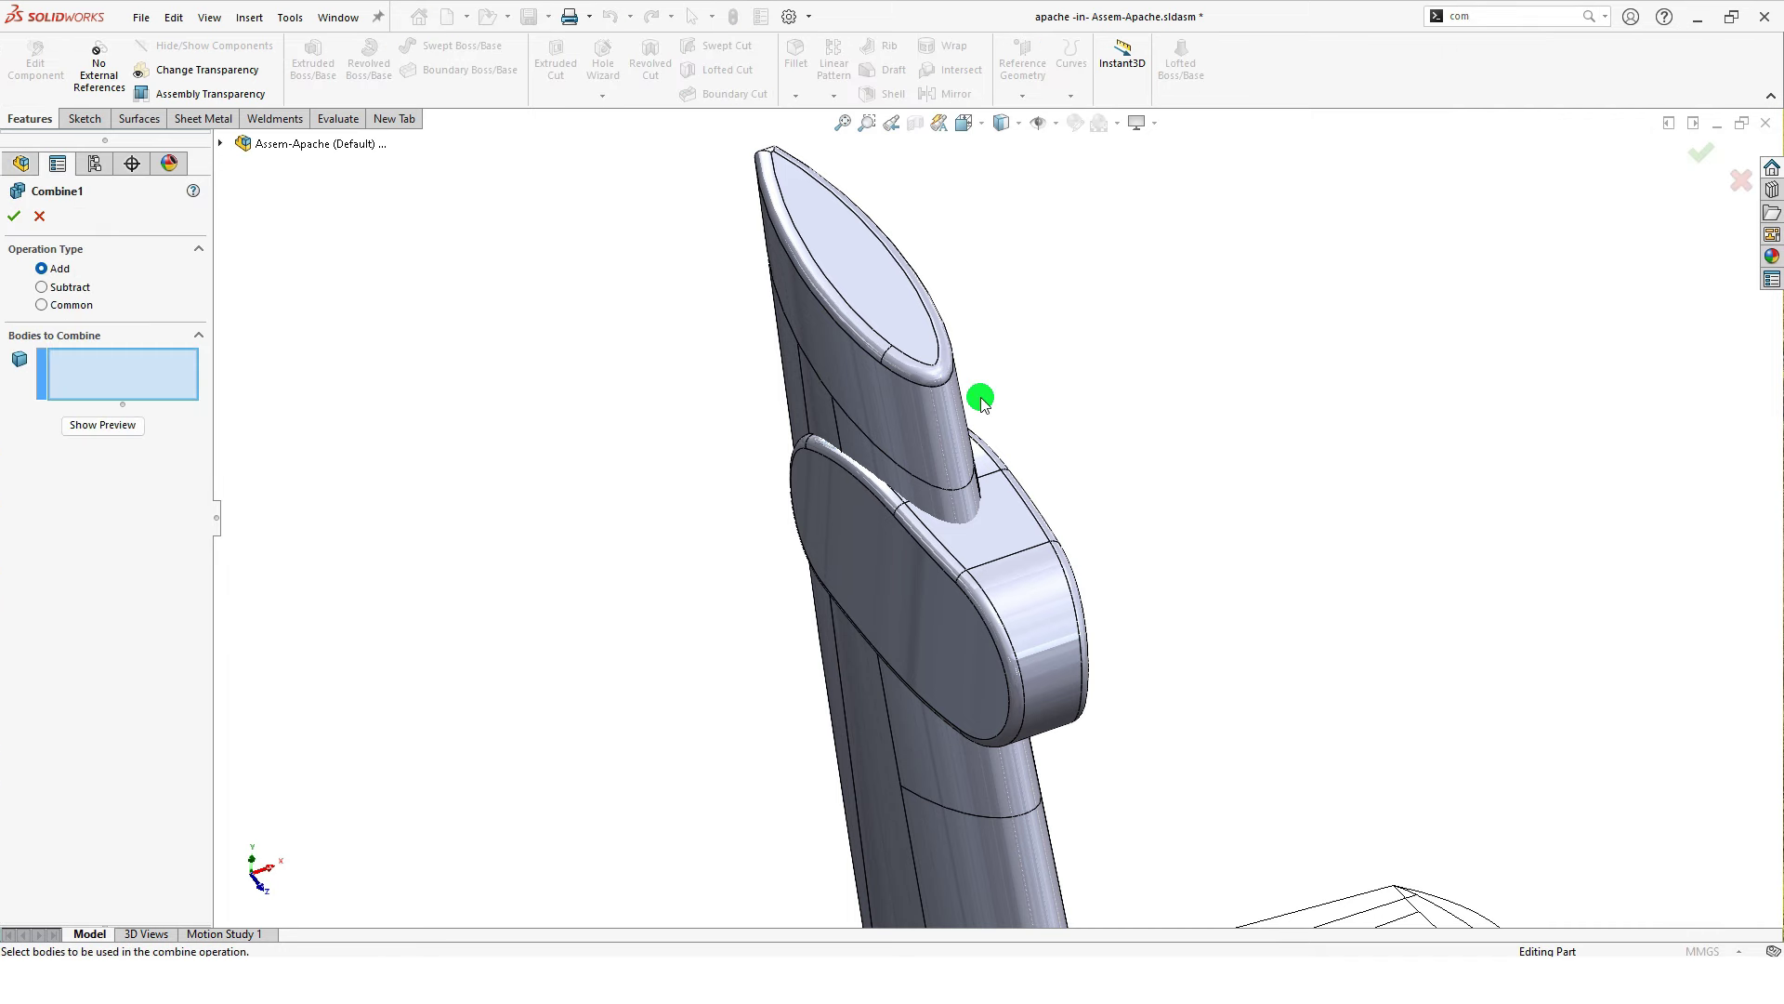
click(947, 418)
click(1023, 546)
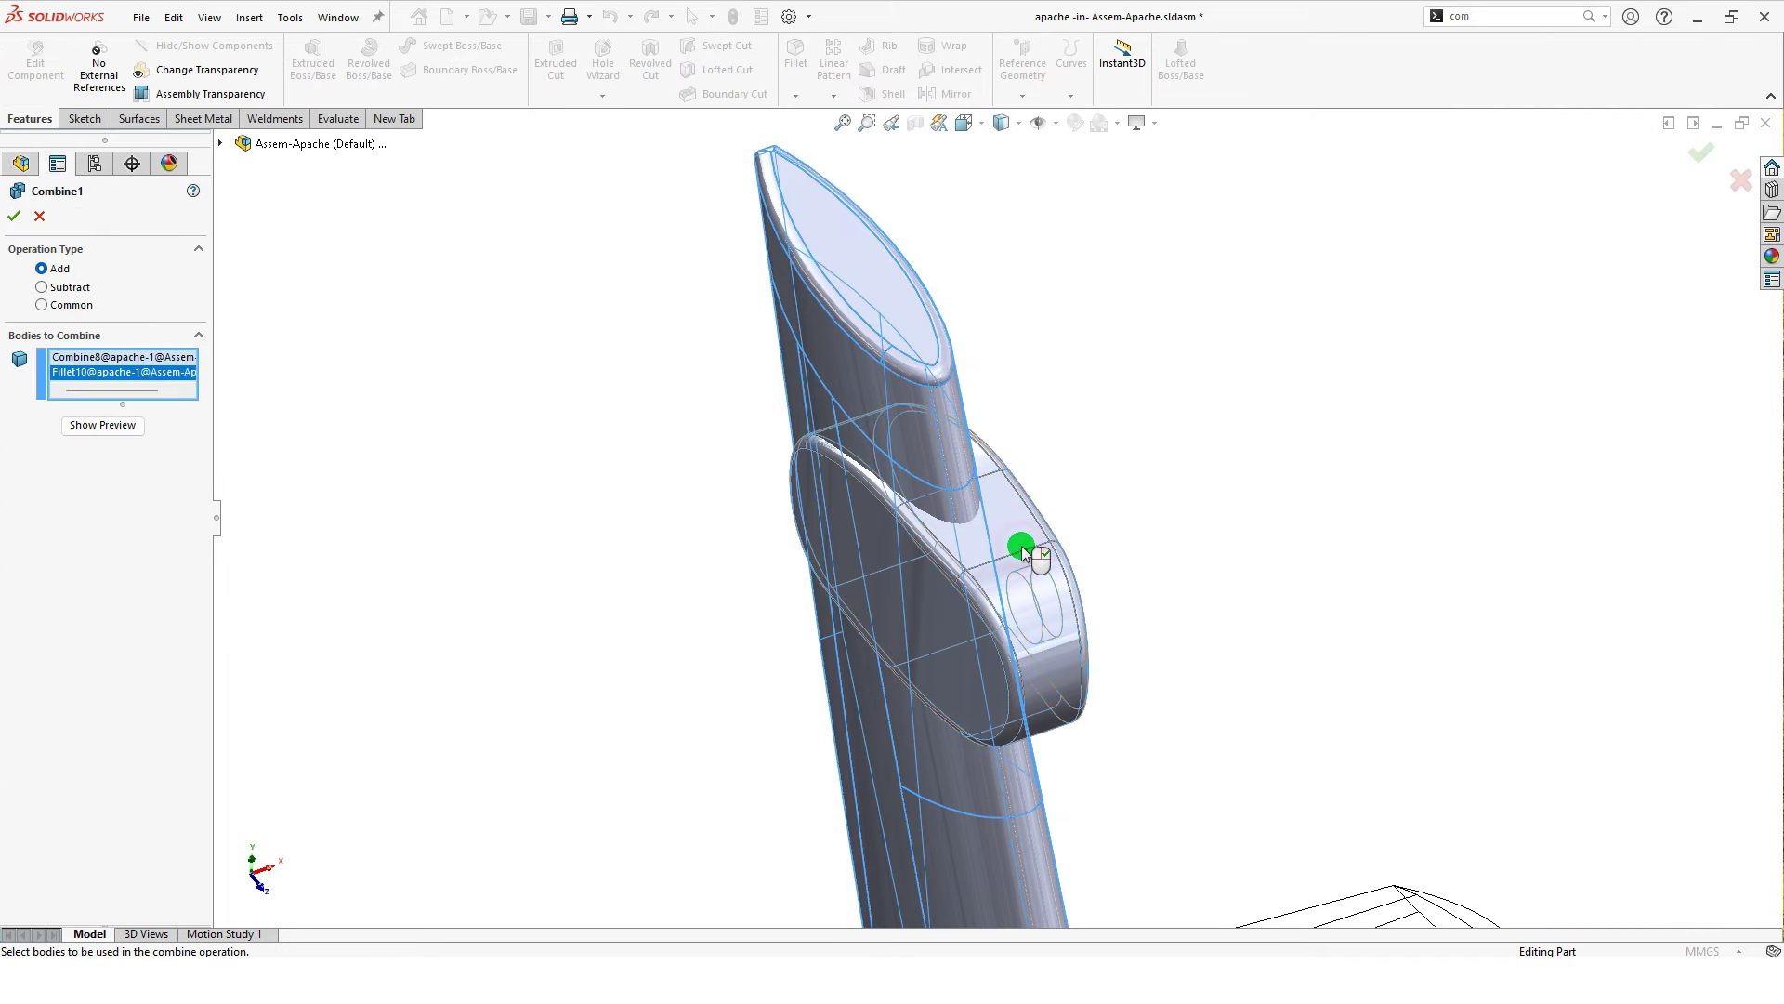
click(111, 426)
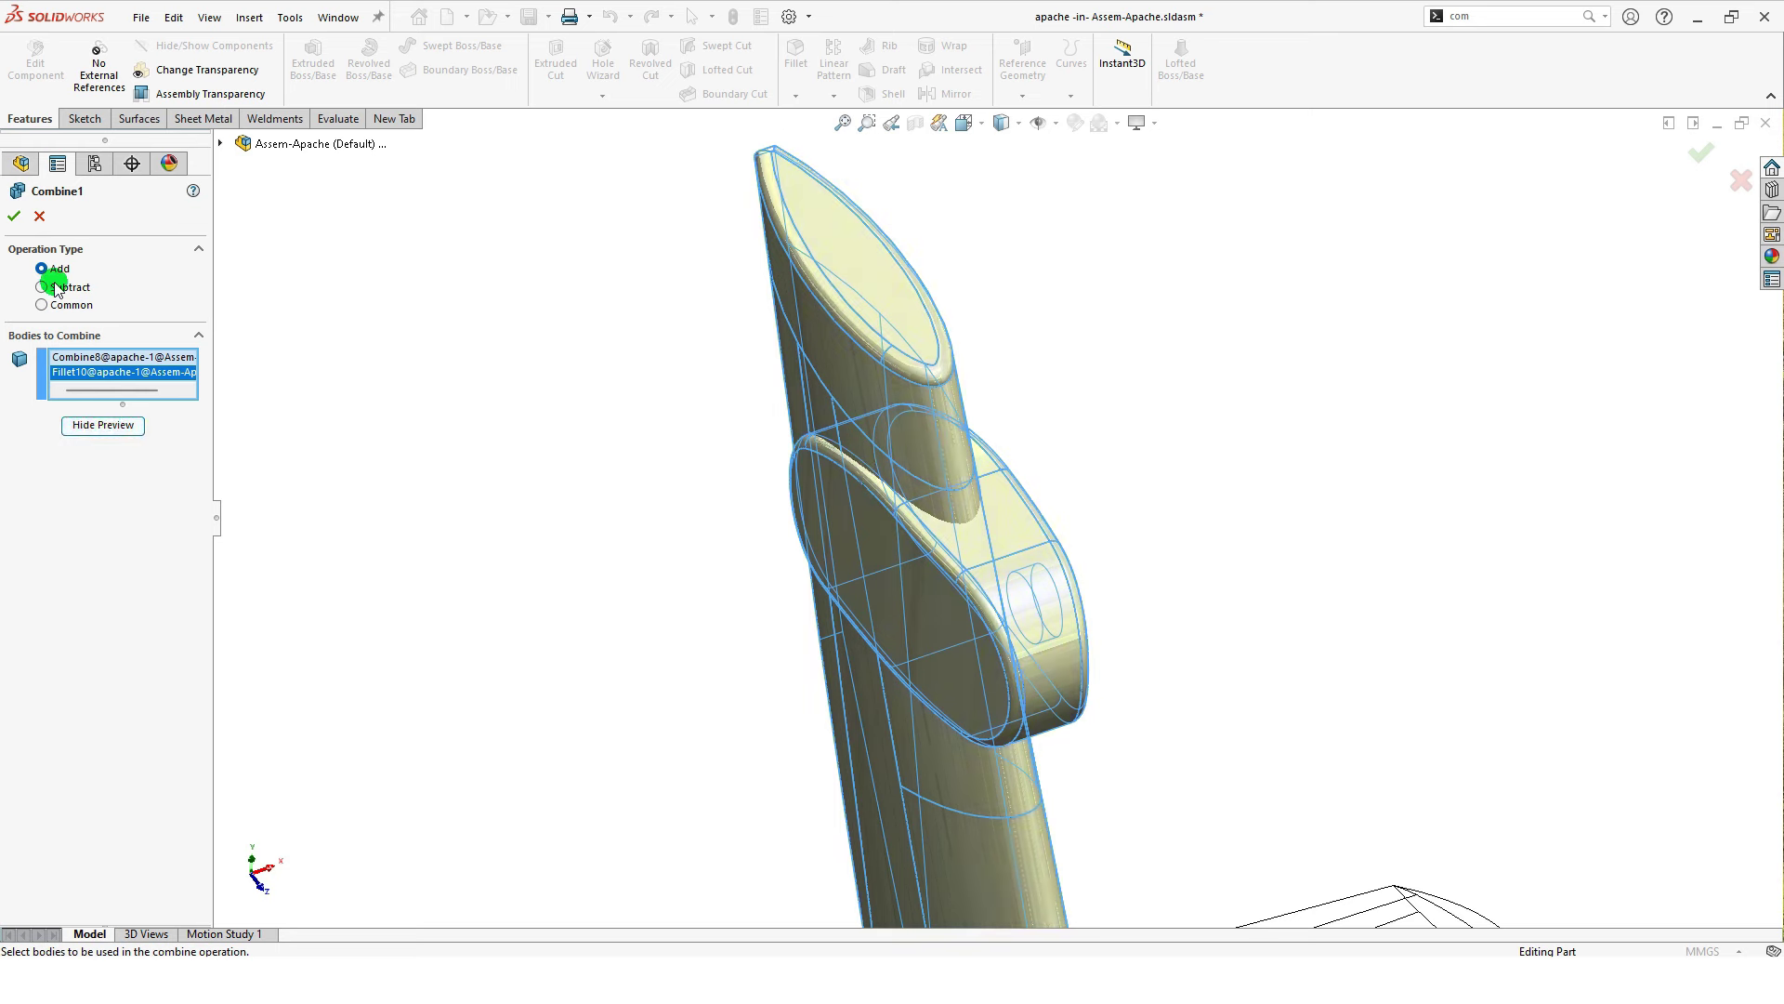
click(15, 217)
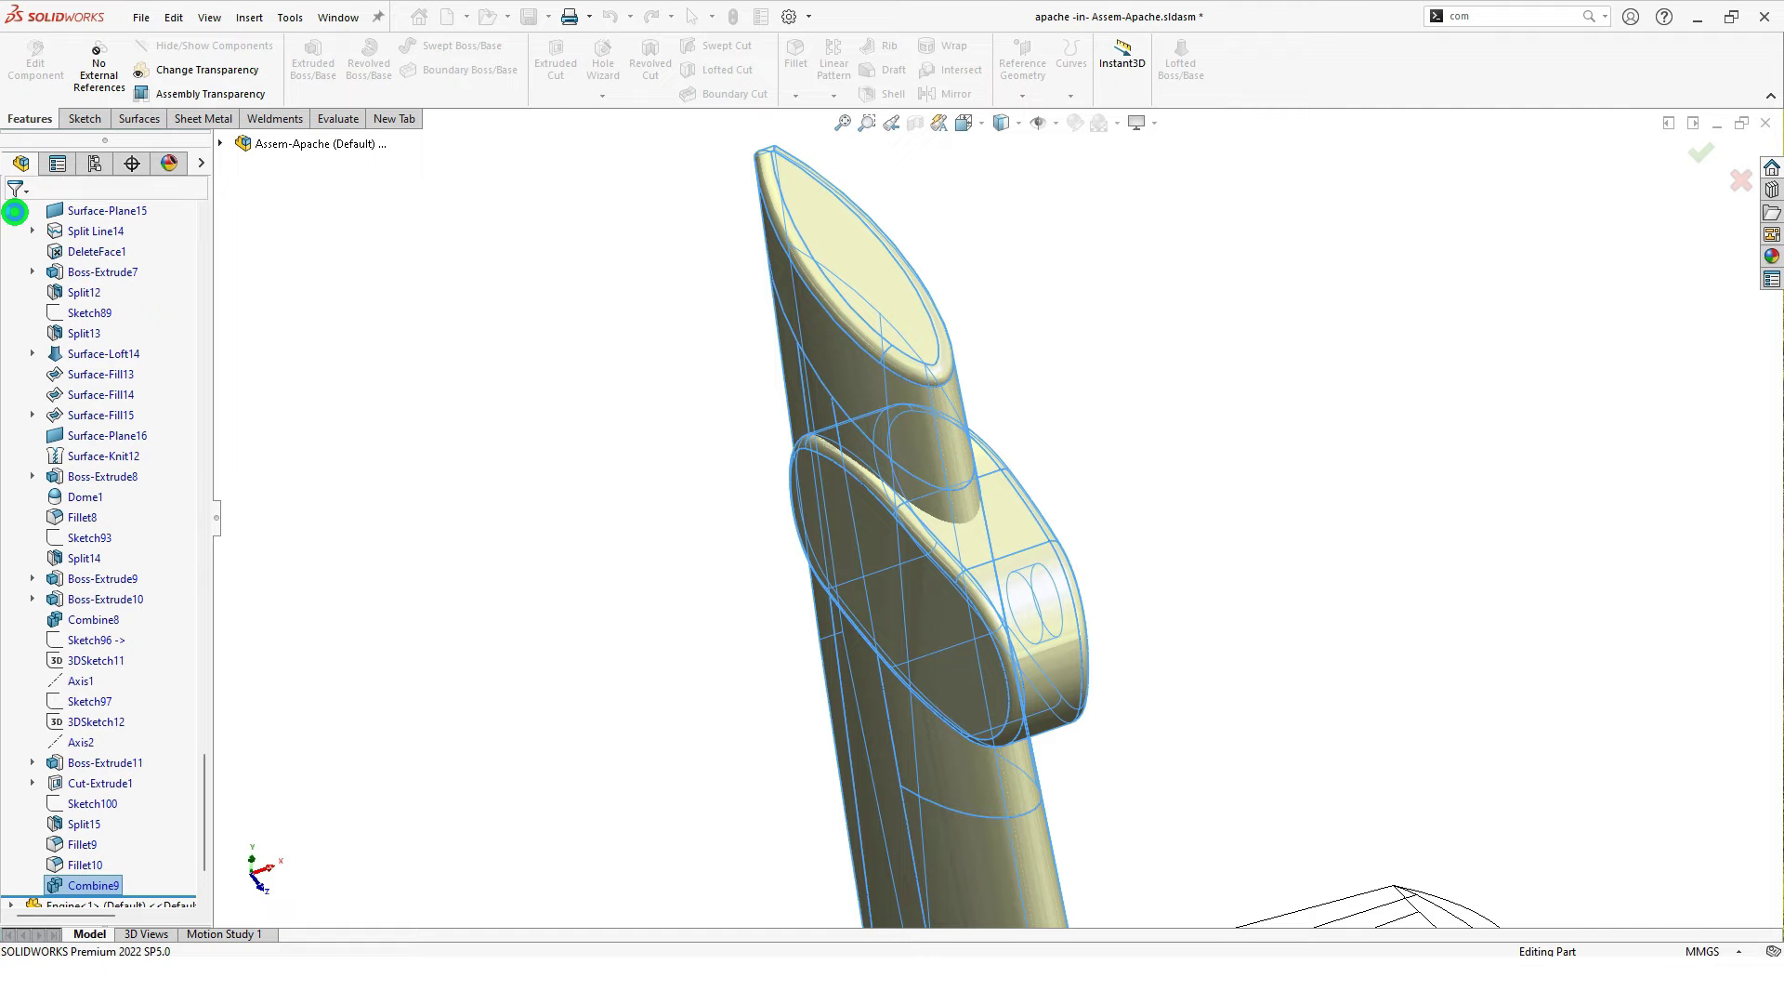
scroll(836, 565, up, 2)
mouse_move(916, 549)
middle_down()
mouse_move(1141, 613)
mouse_move(1159, 709)
mouse_move(892, 617)
mouse_move(737, 656)
mouse_move(693, 812)
middle_up()
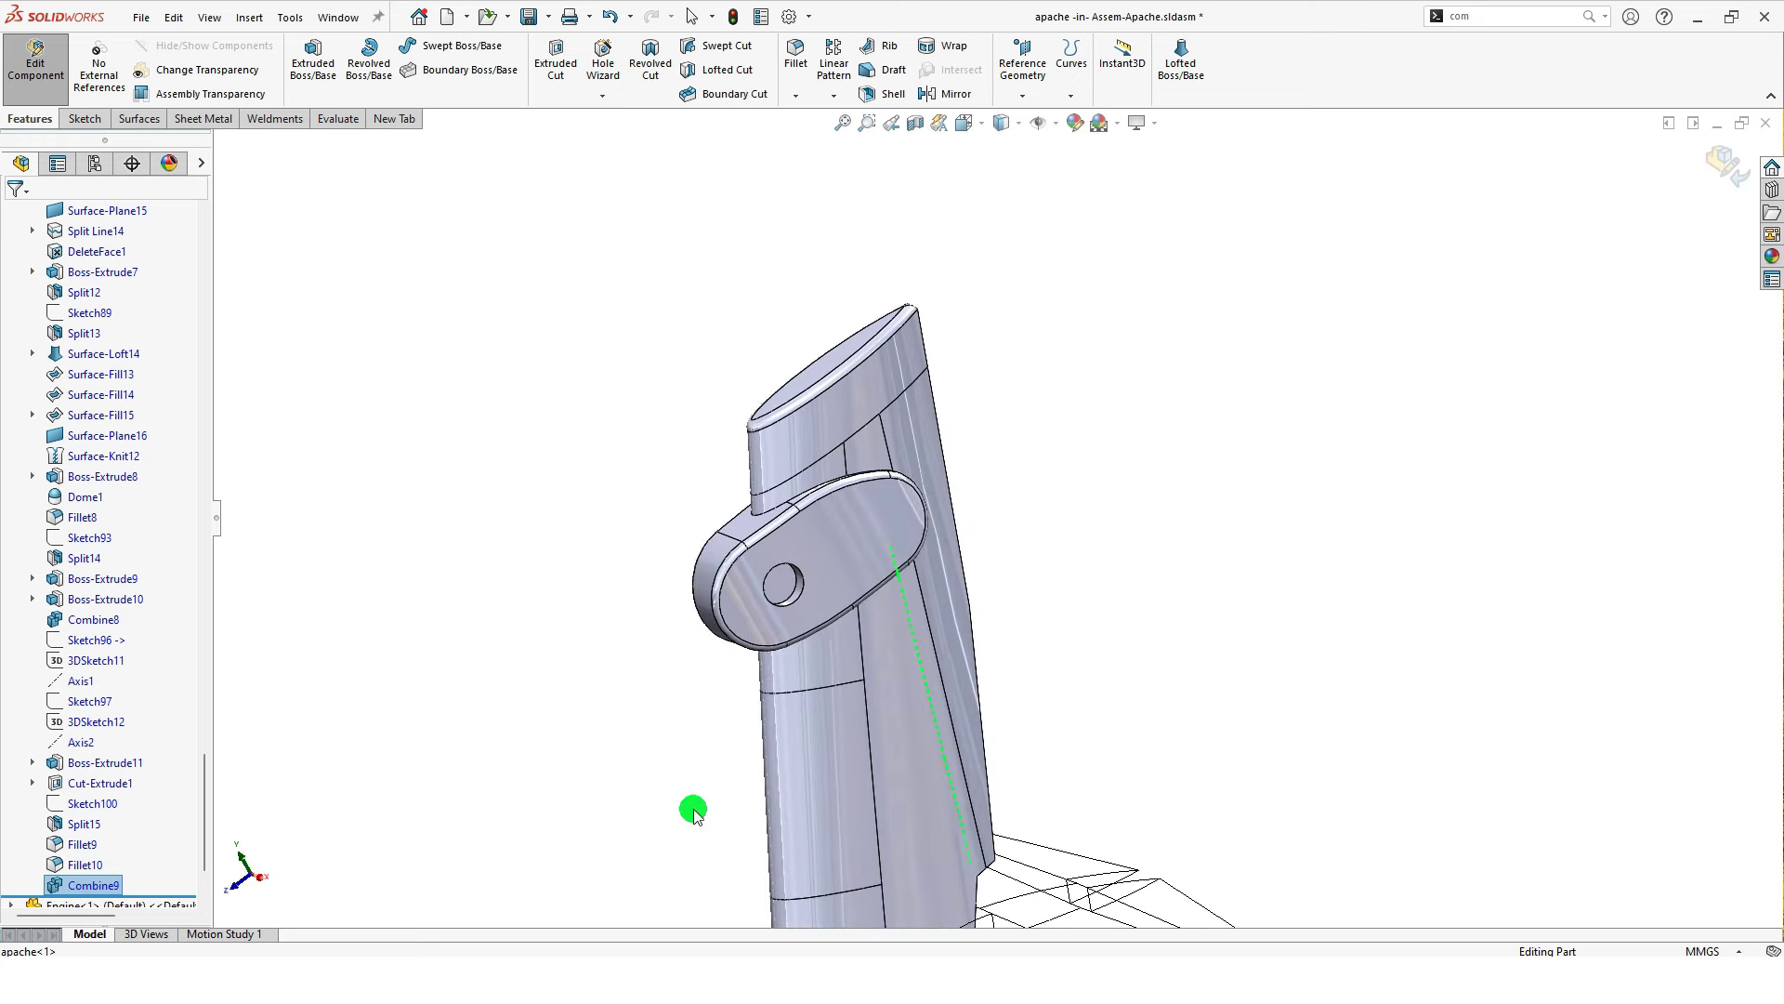
Step: Fit the helicopter in isometric view, exit Edit Component, and collapse apache<1>
click(841, 121)
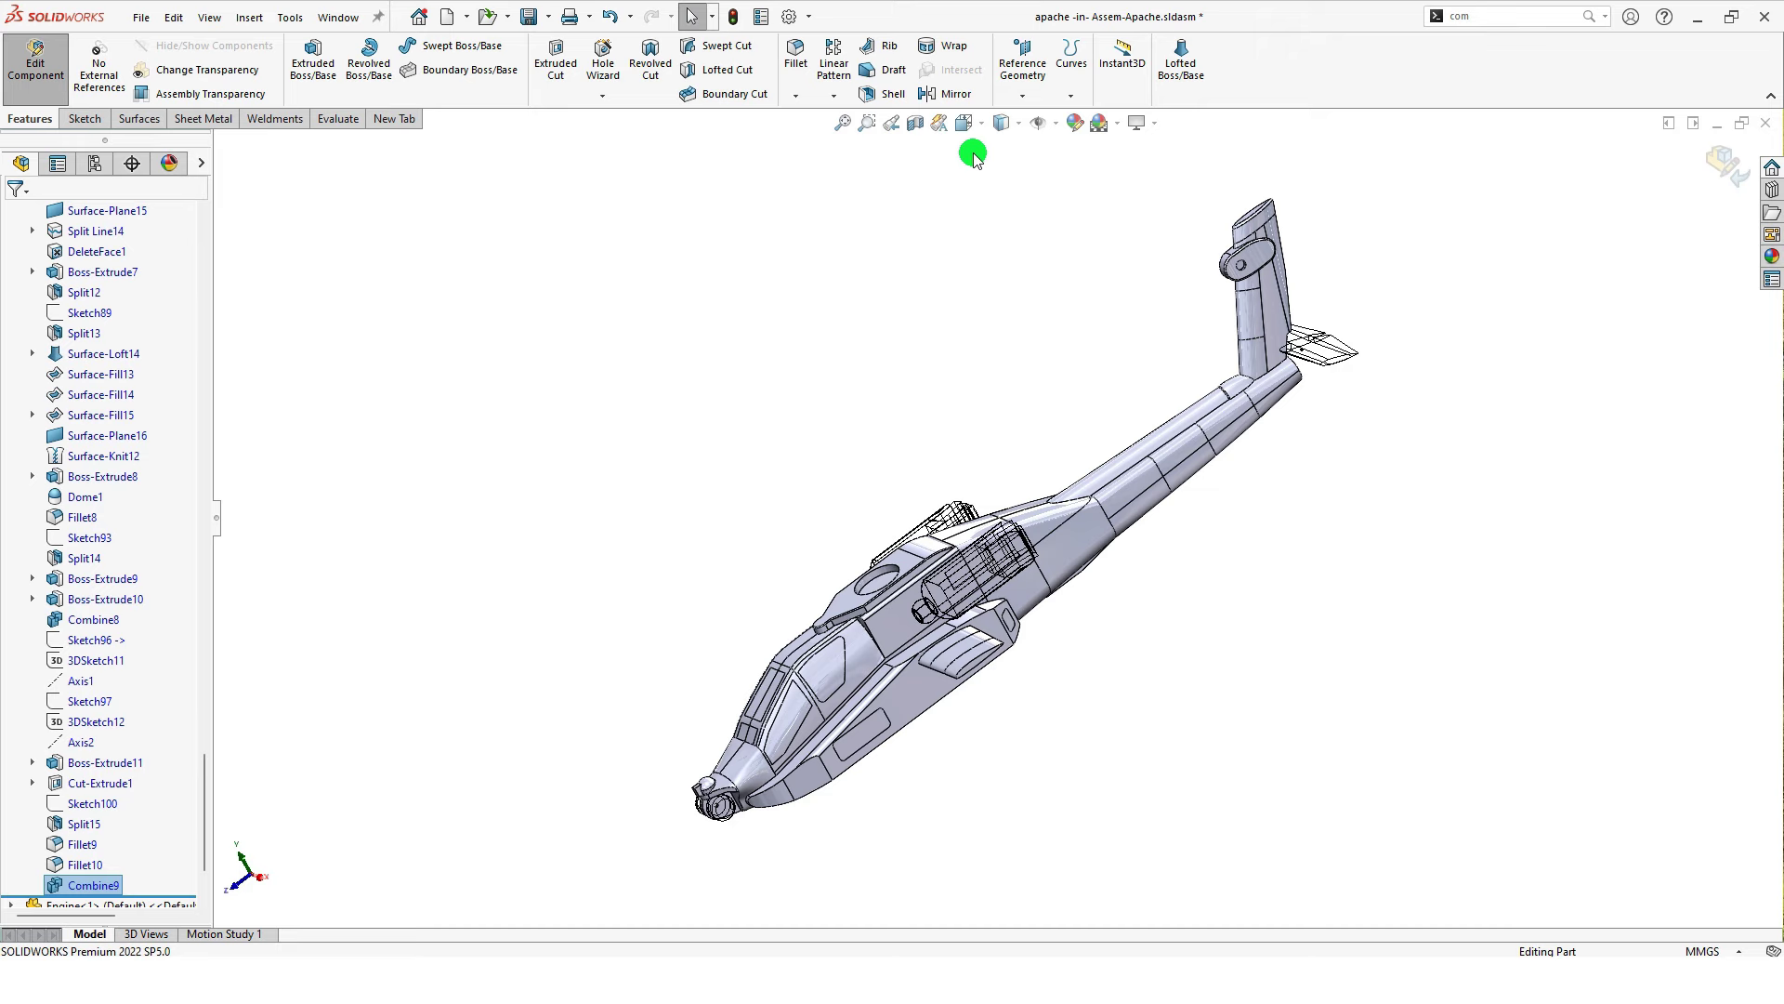
click(966, 123)
click(1045, 199)
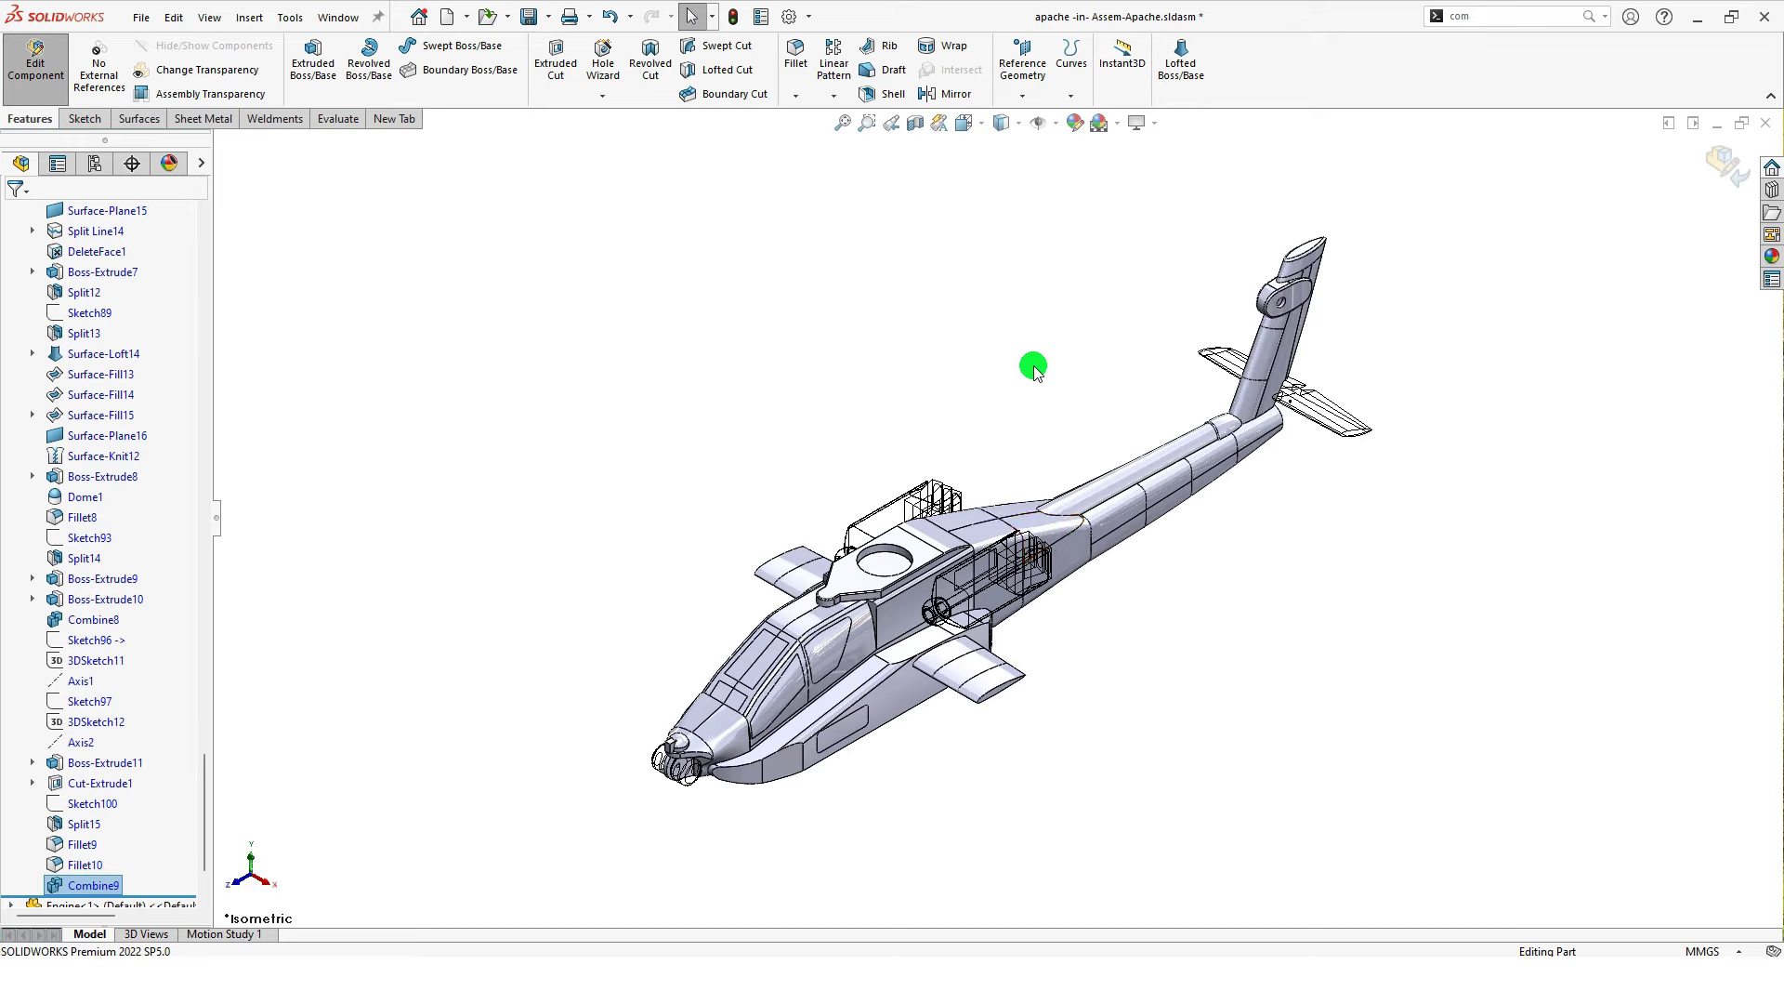
key(f)
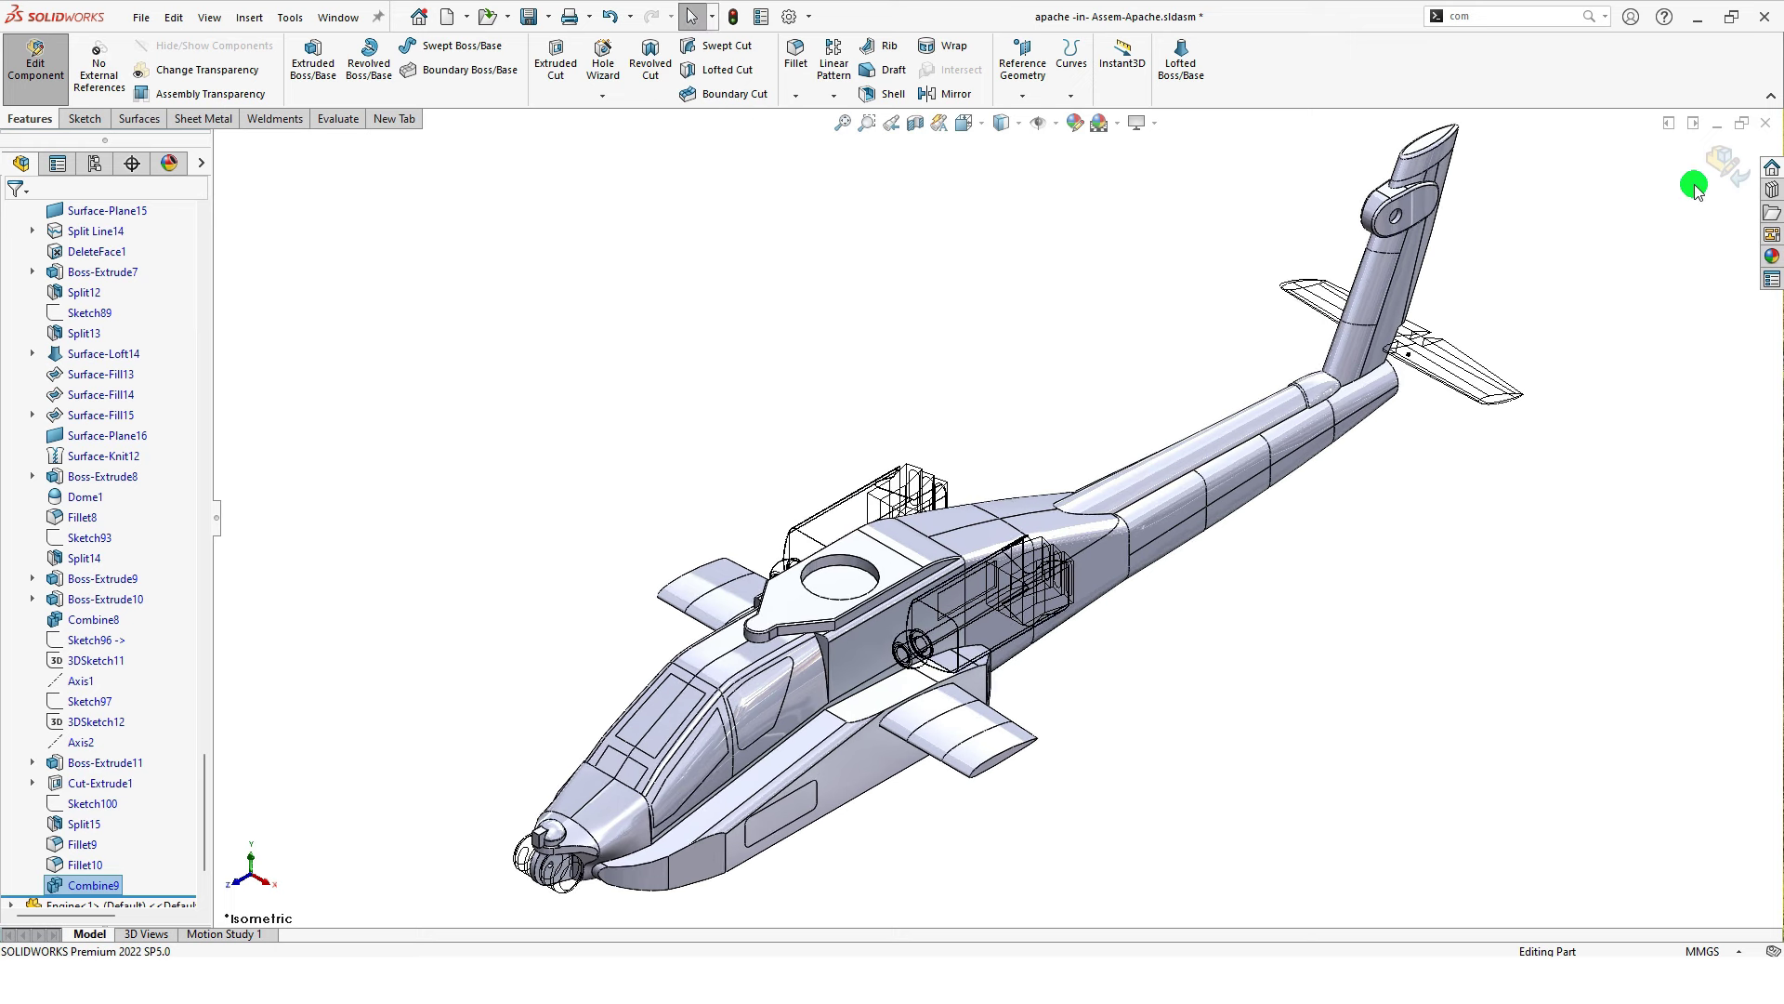
click(1720, 167)
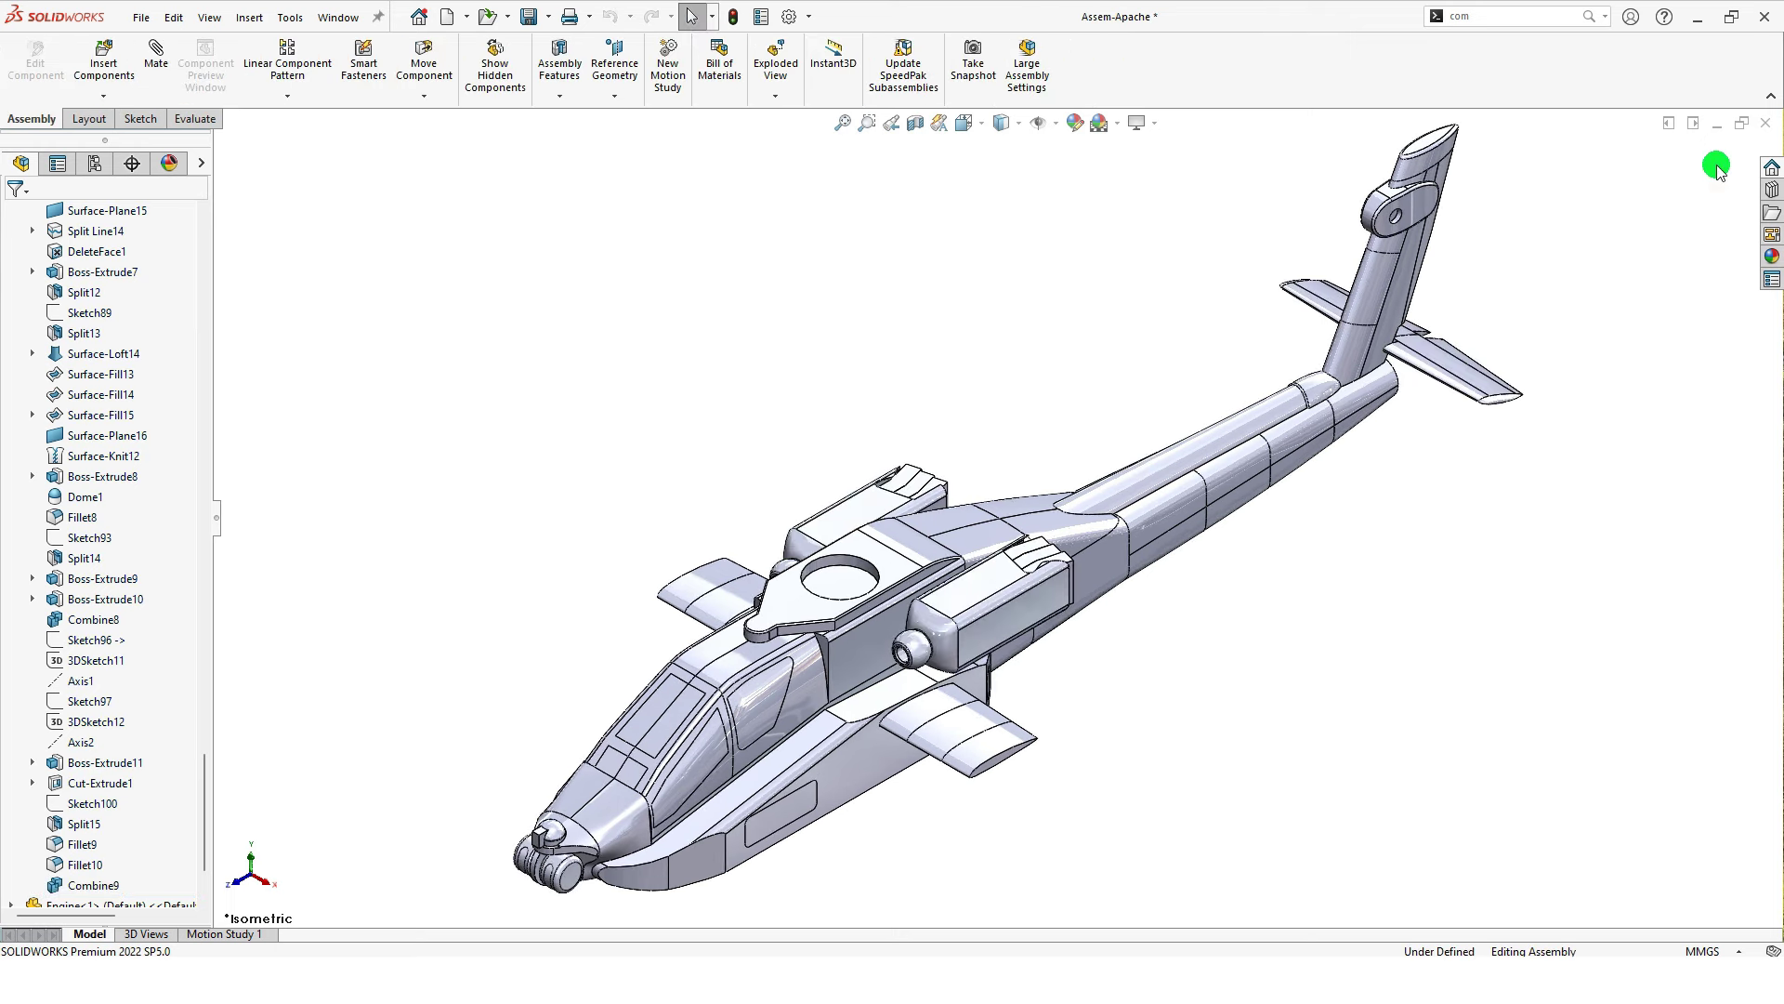
drag(204, 764, 268, 200)
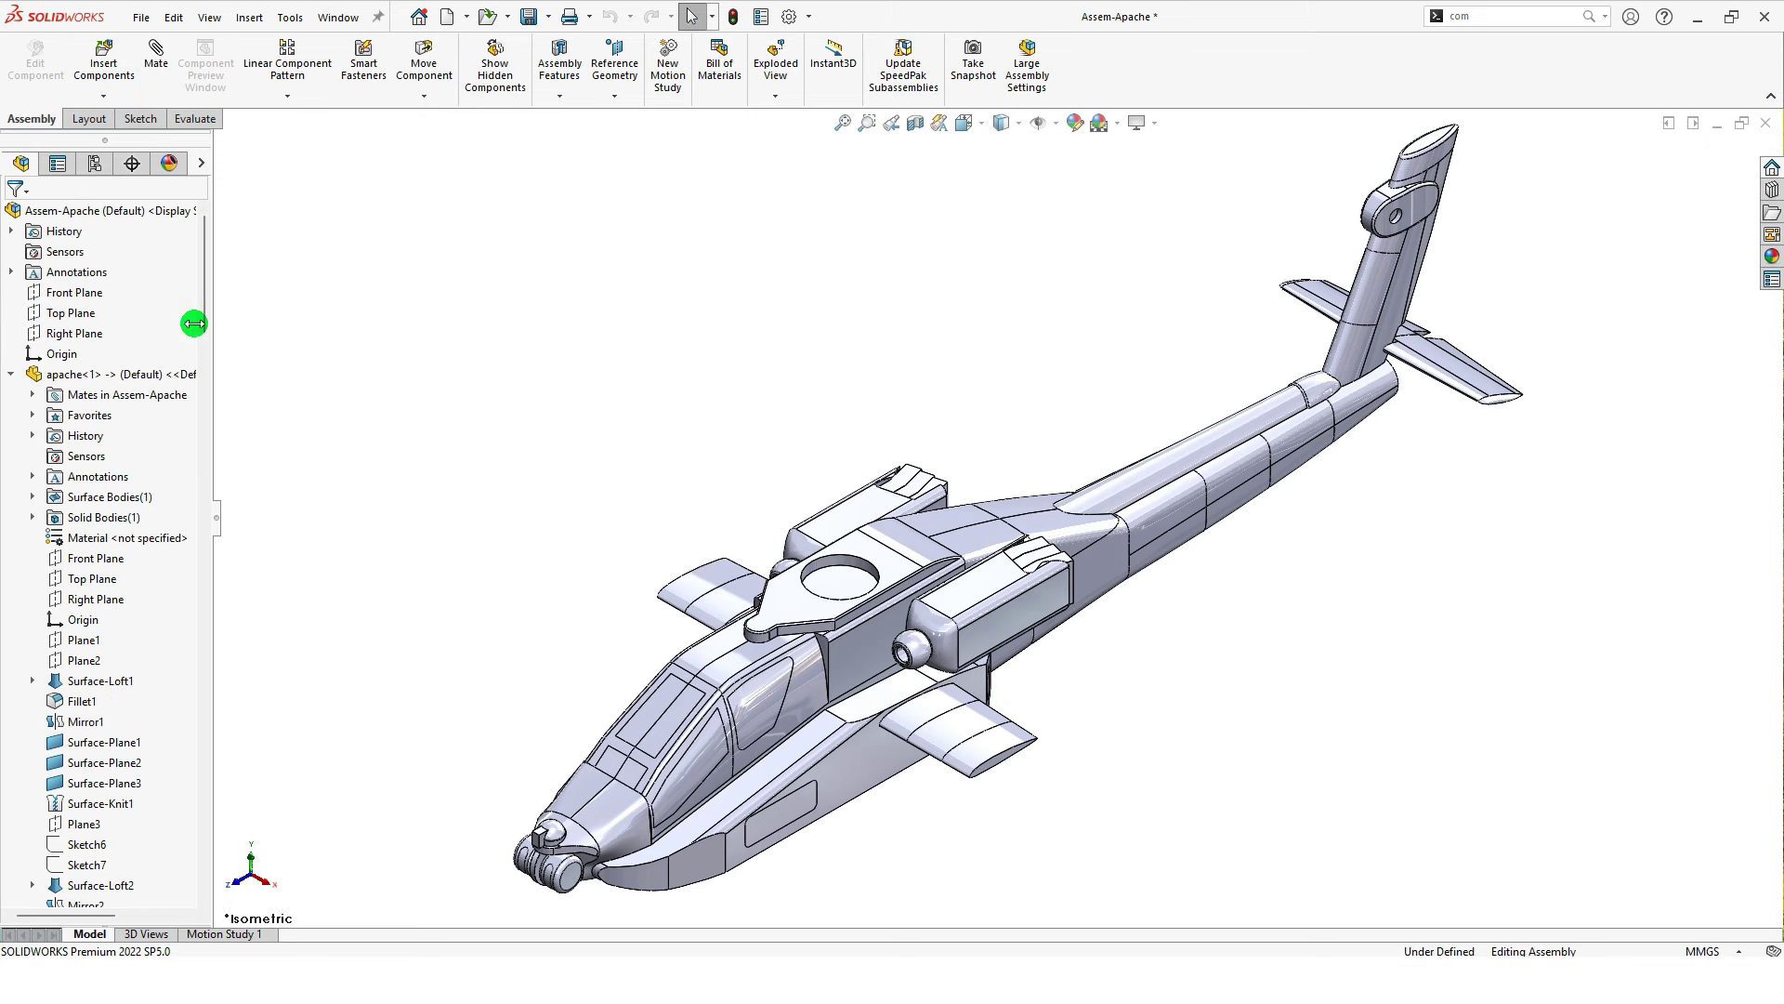
click(13, 374)
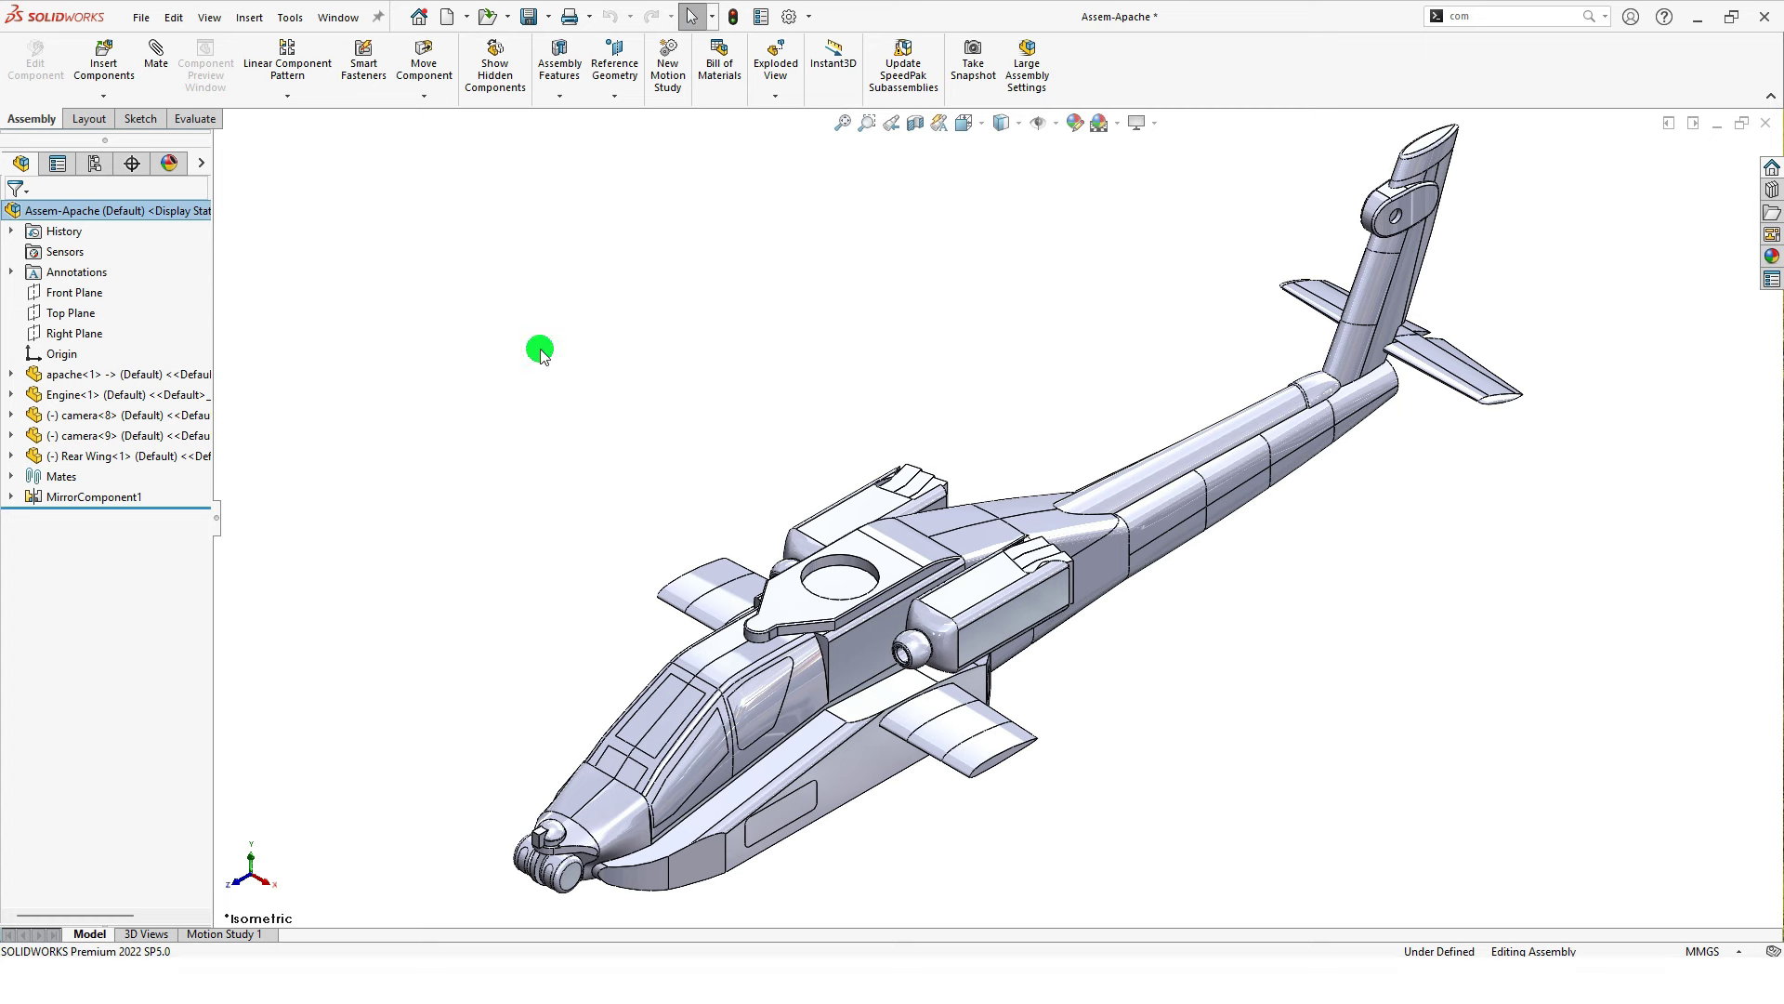
Step: Review apache<1>'s External References, close them, then choose Edit Part
right_click(180, 376)
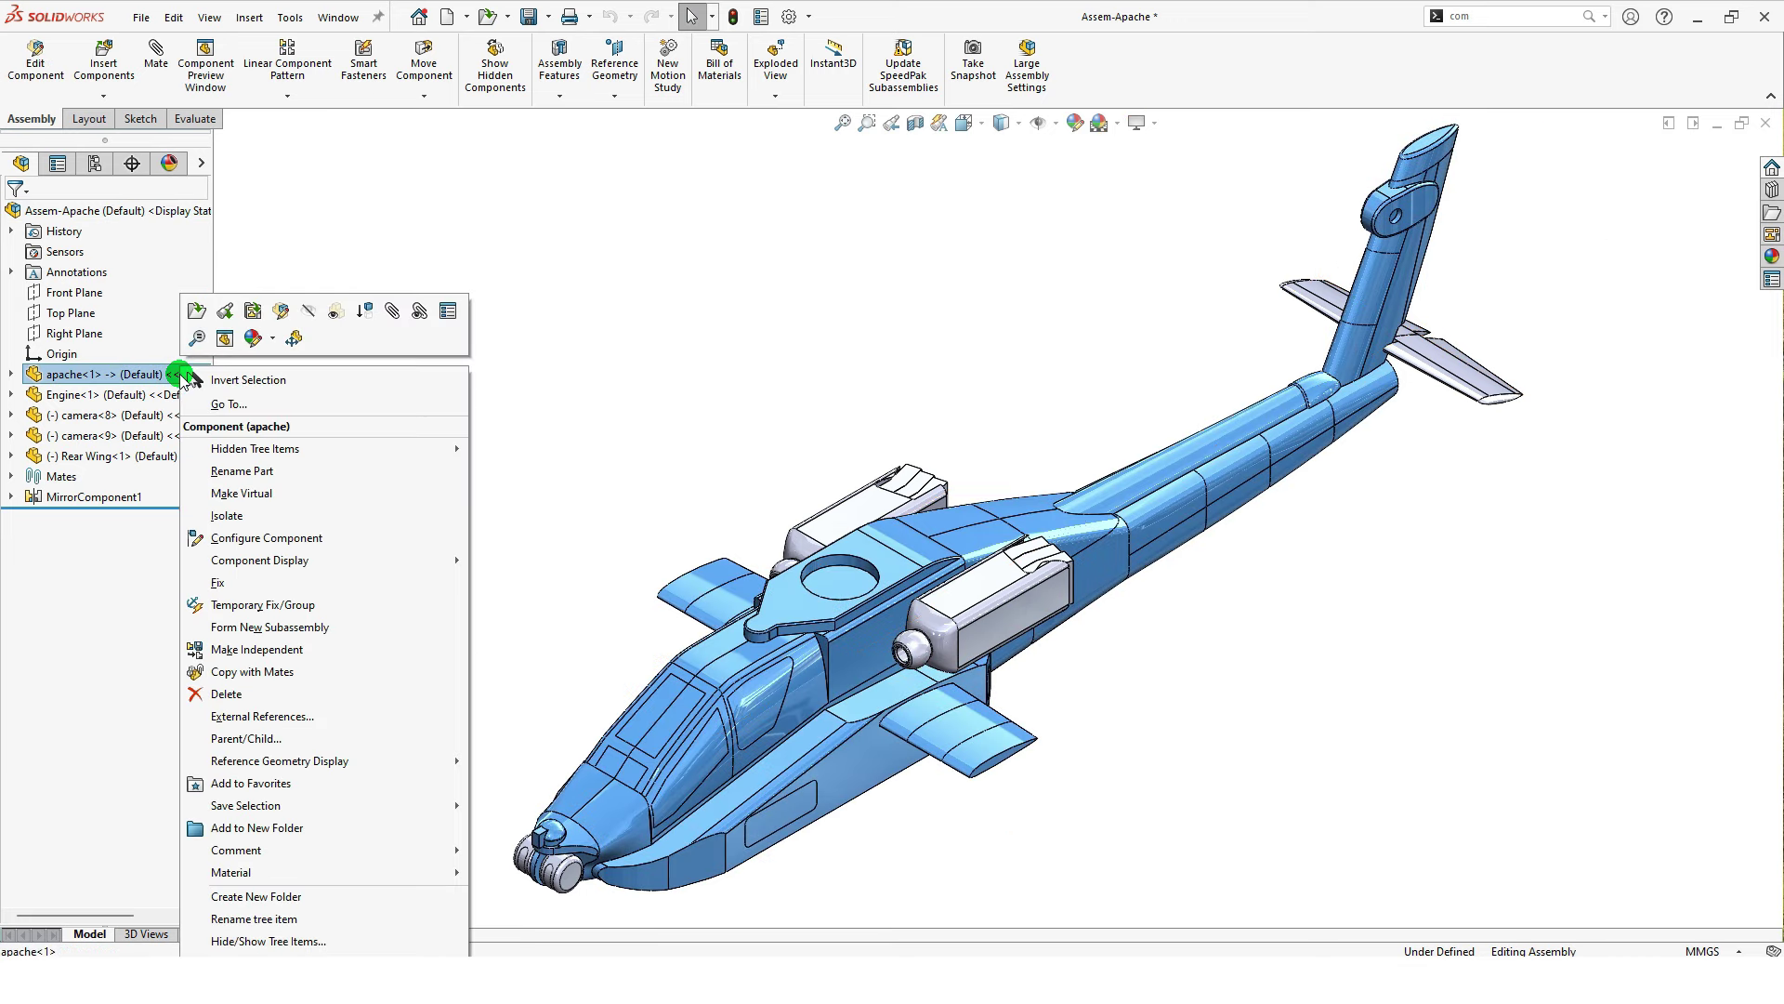
click(332, 716)
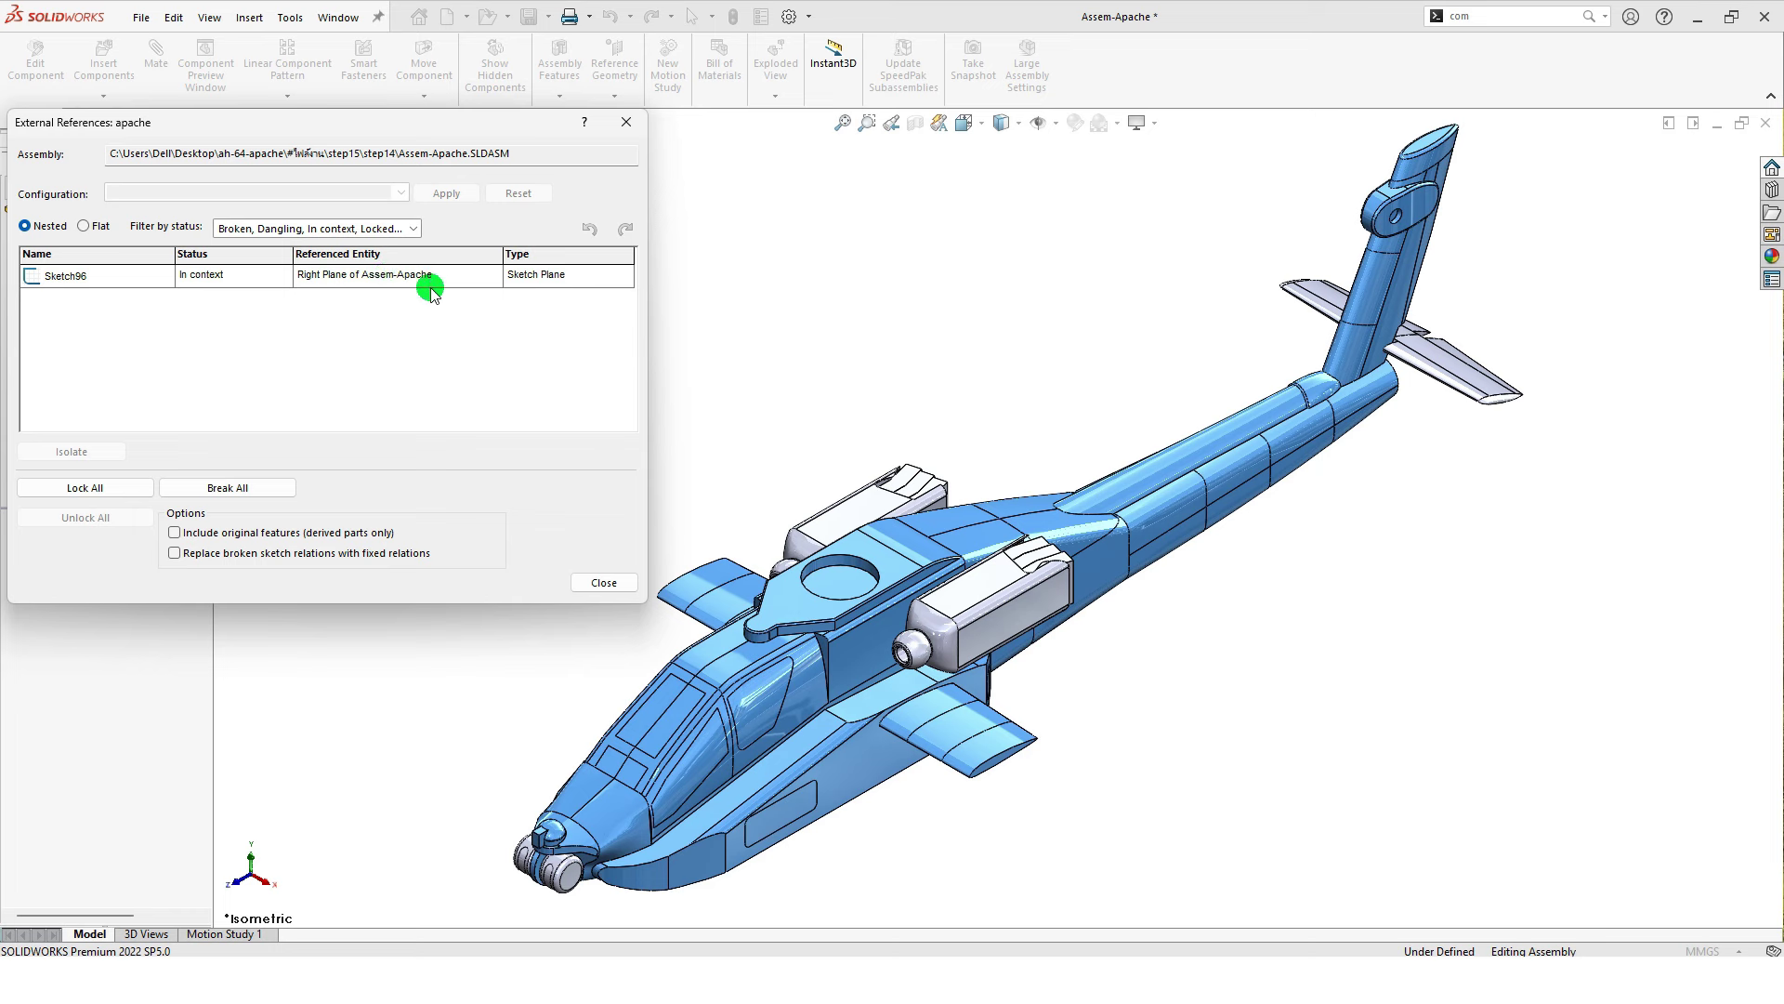
click(586, 581)
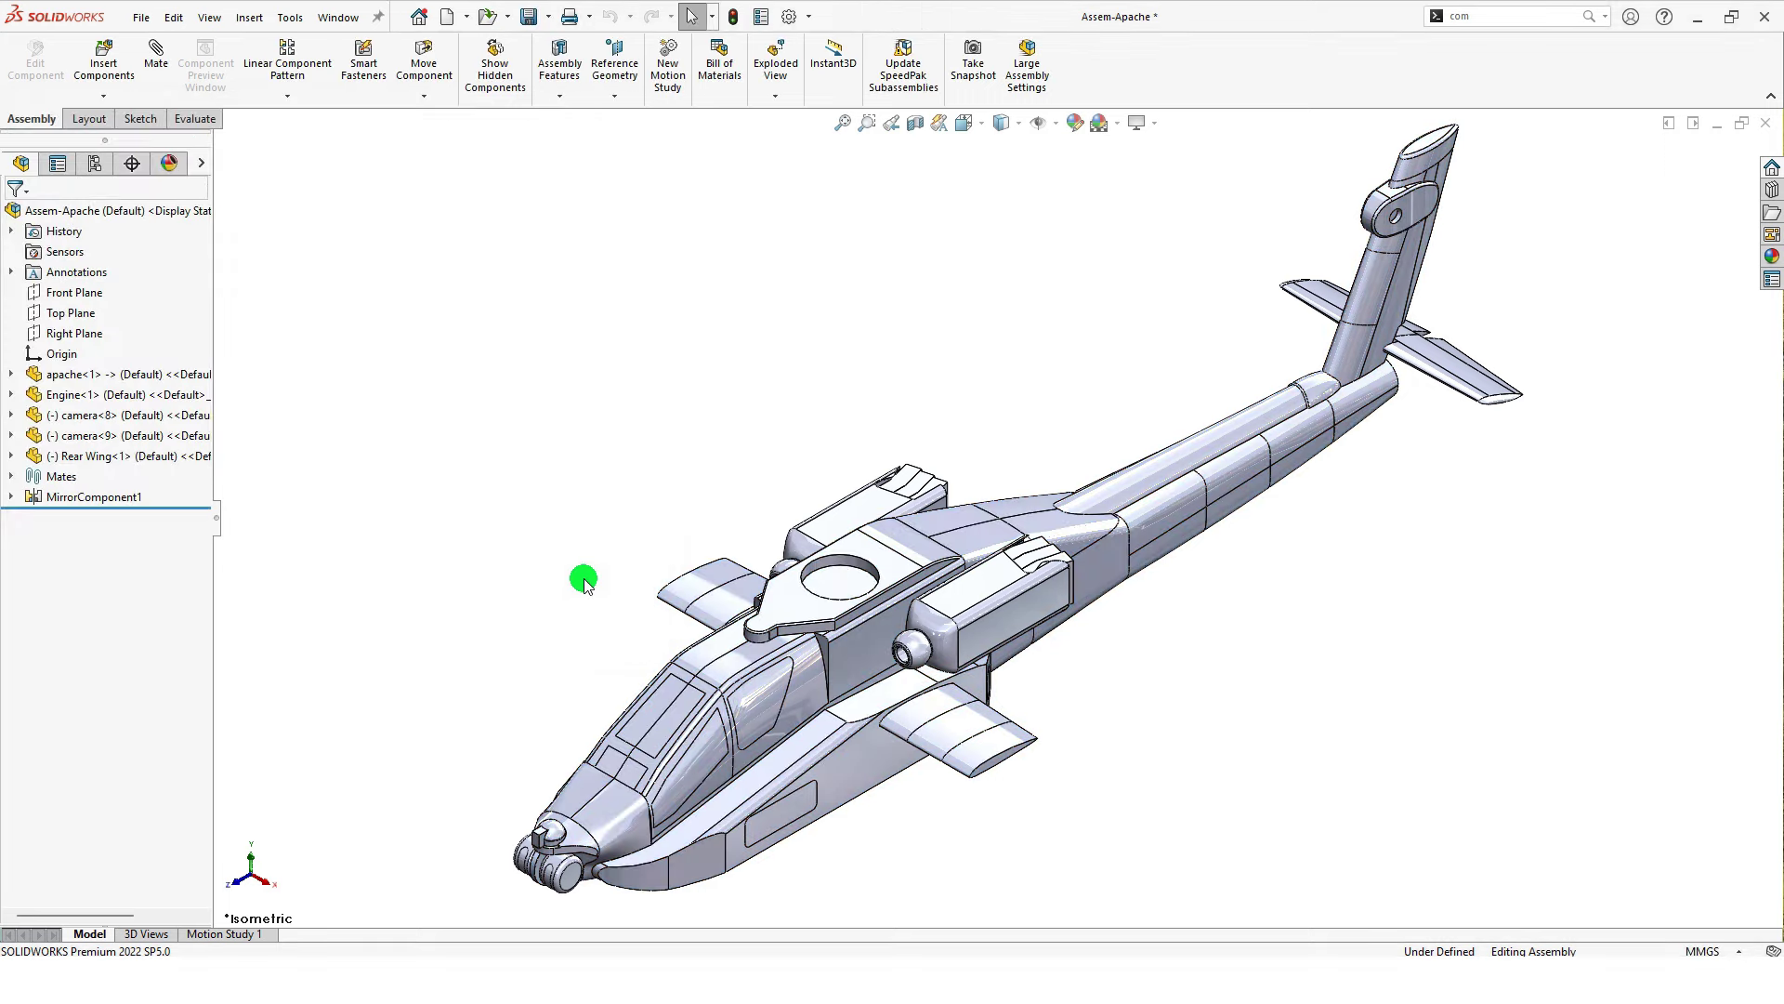
right_click(183, 374)
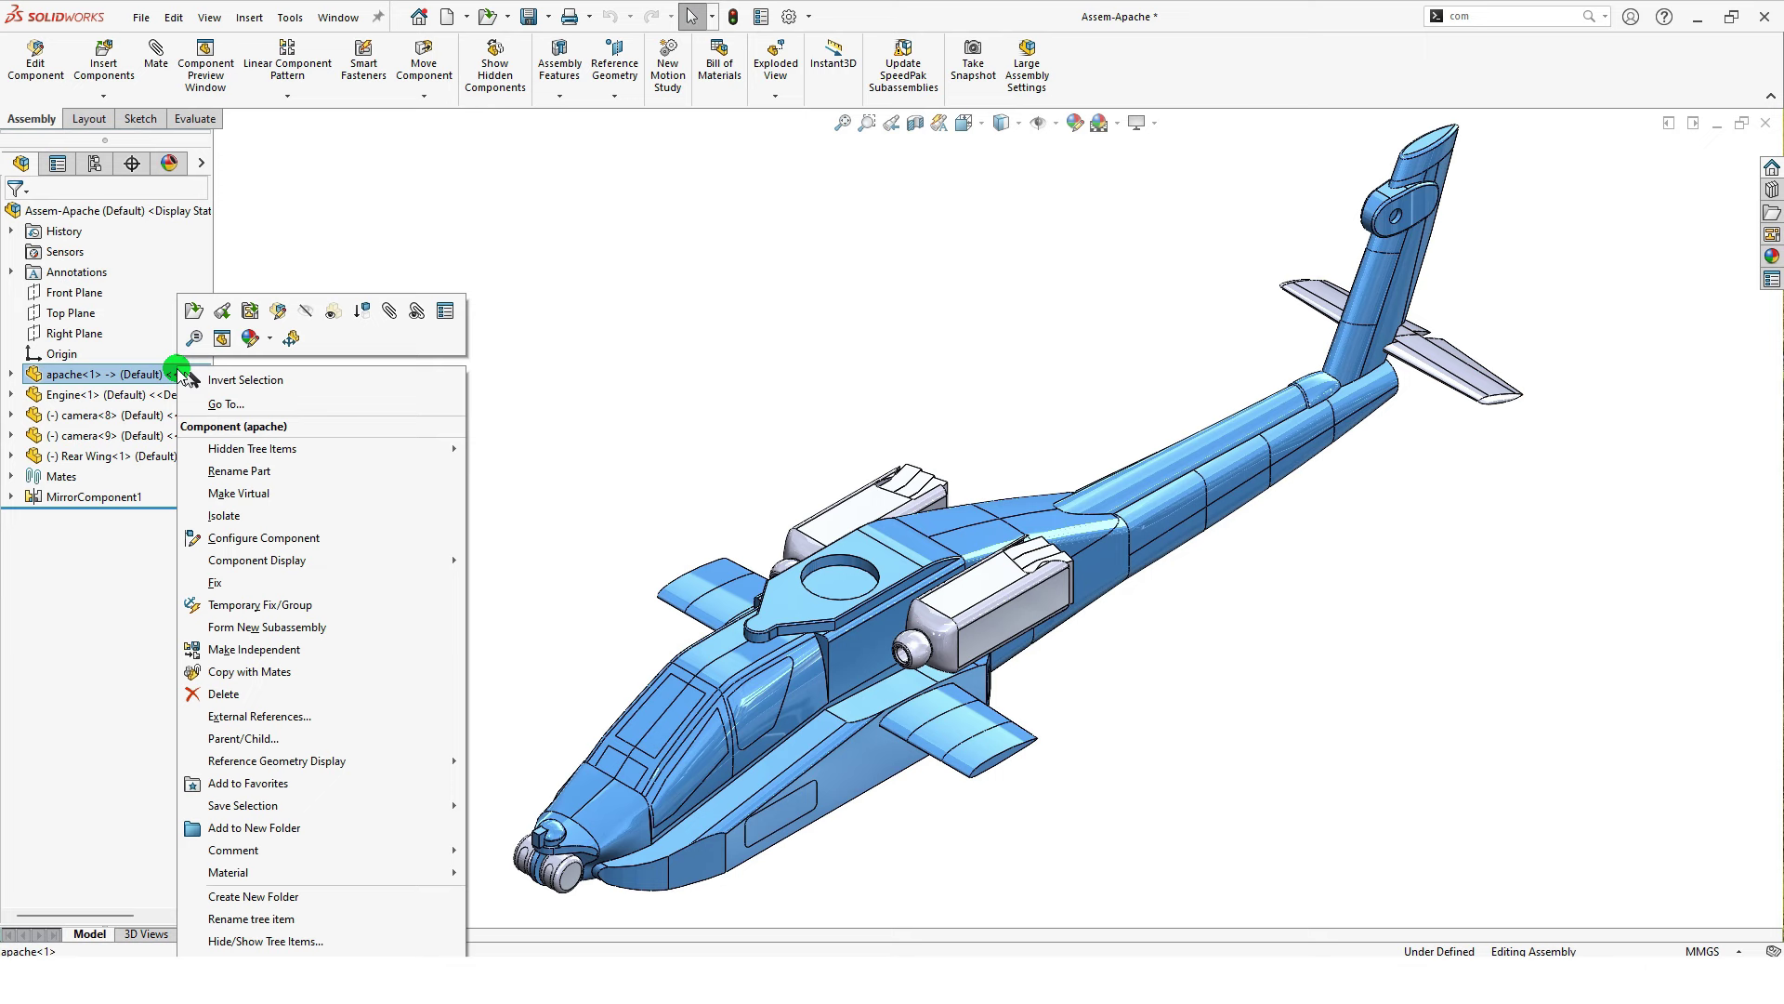
click(280, 312)
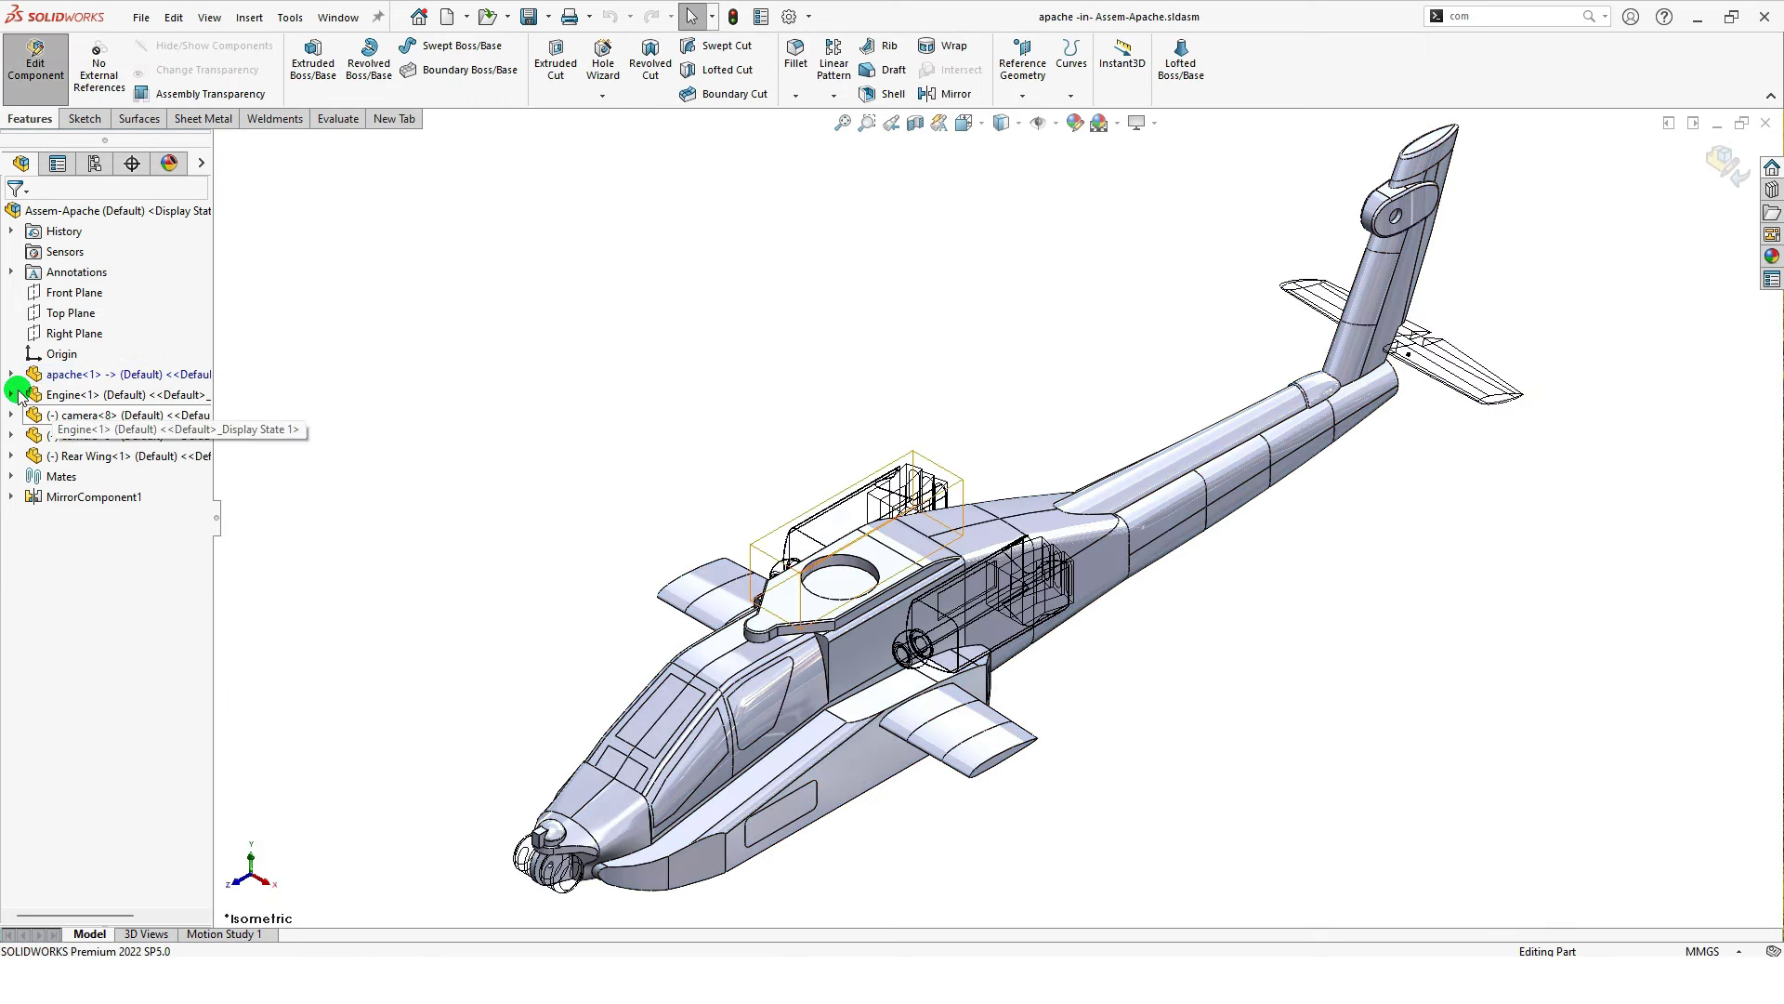
Step: Expand apache<1>'s feature tree, scroll to Sketch96 and right-click it
click(11, 374)
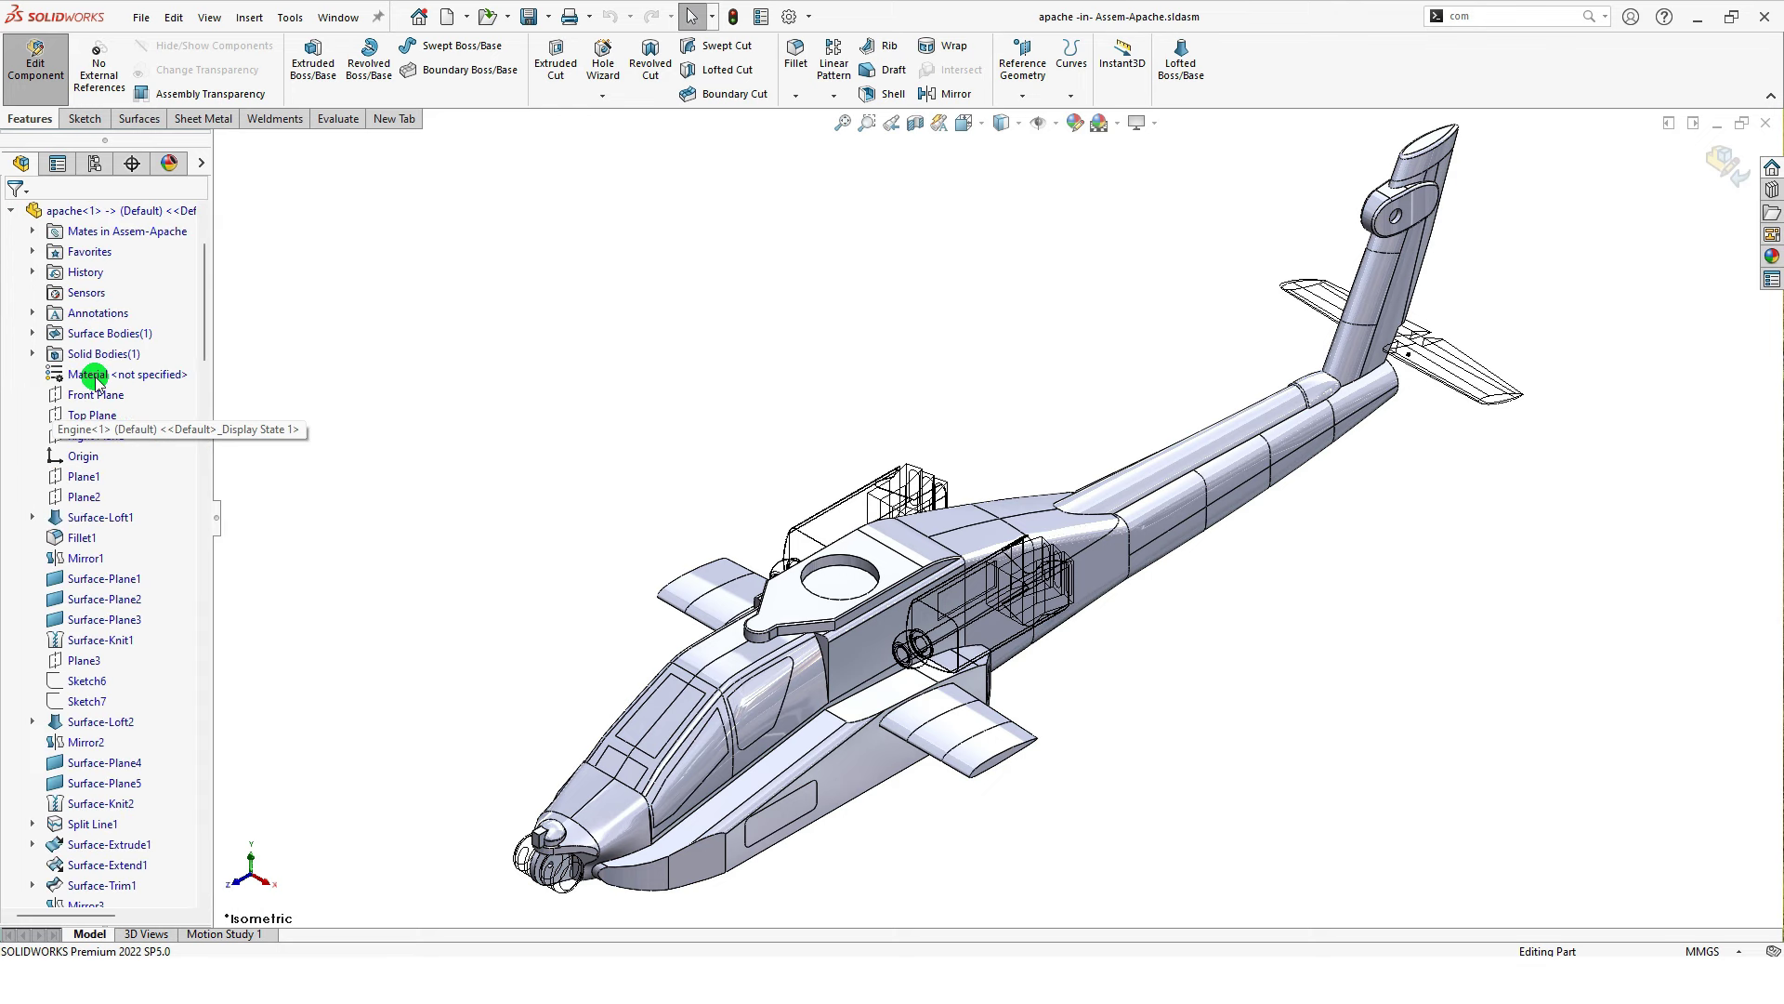
mouse_move(203, 334)
mouse_down()
mouse_move(214, 859)
mouse_move(210, 803)
mouse_up()
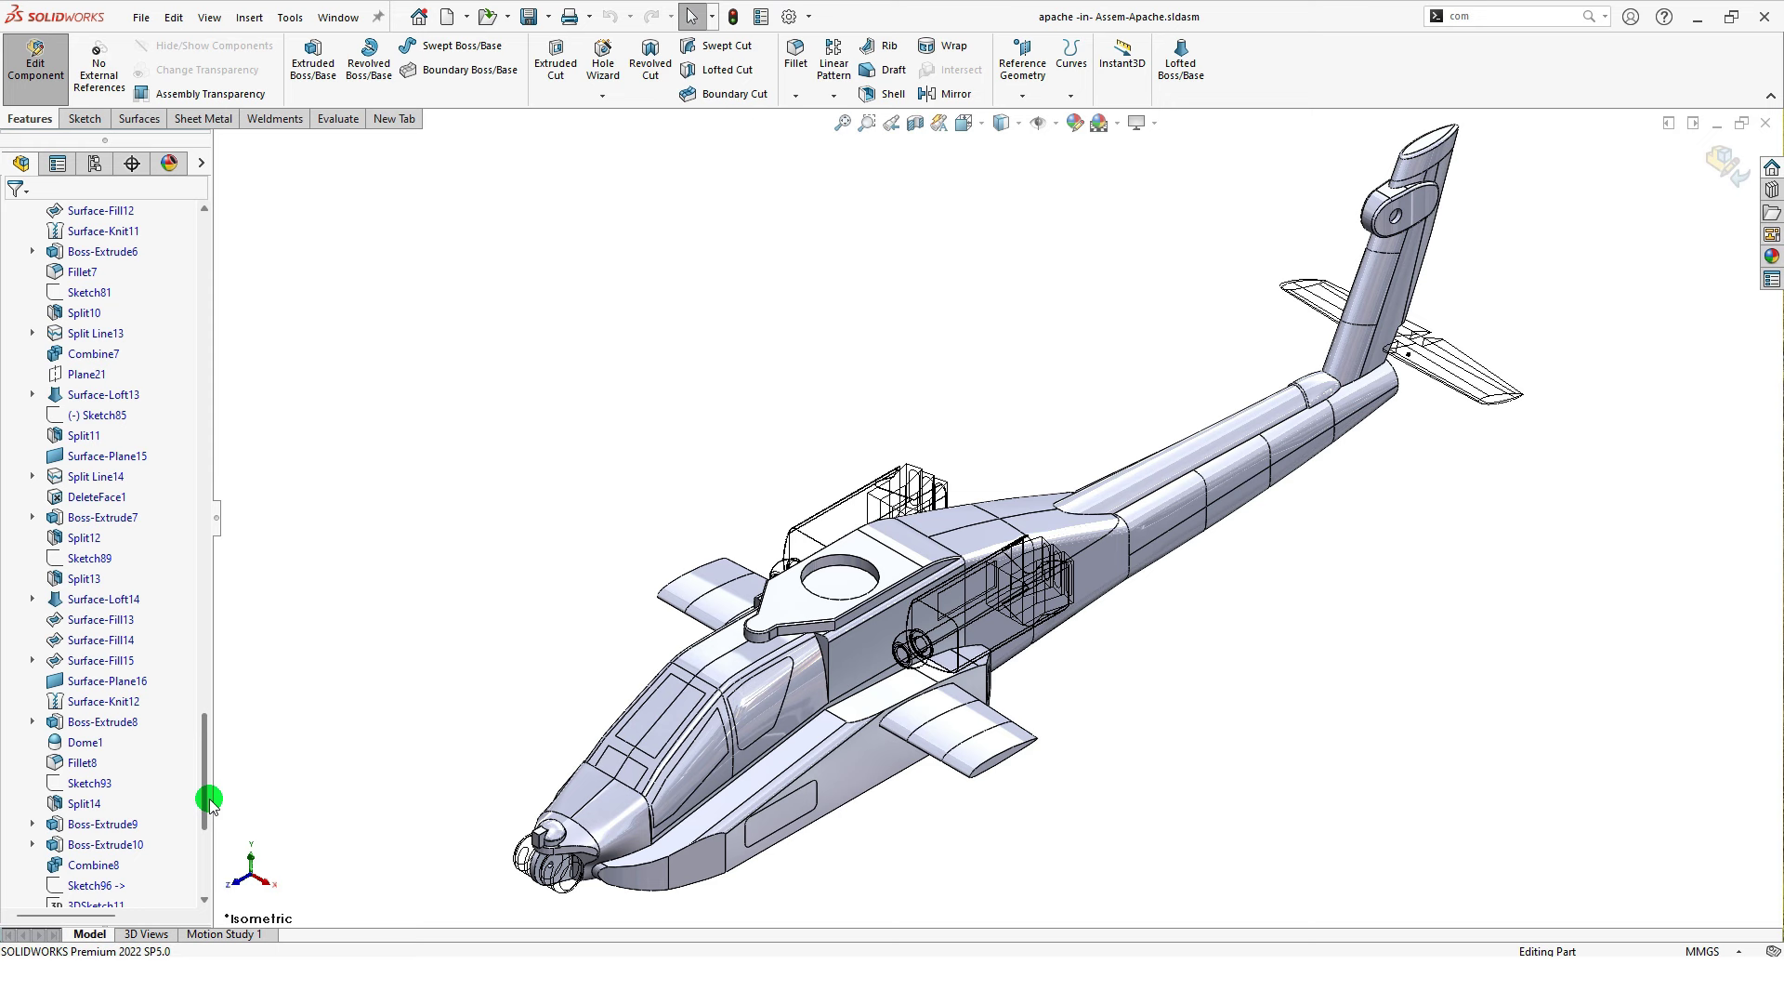
drag(210, 806, 212, 826)
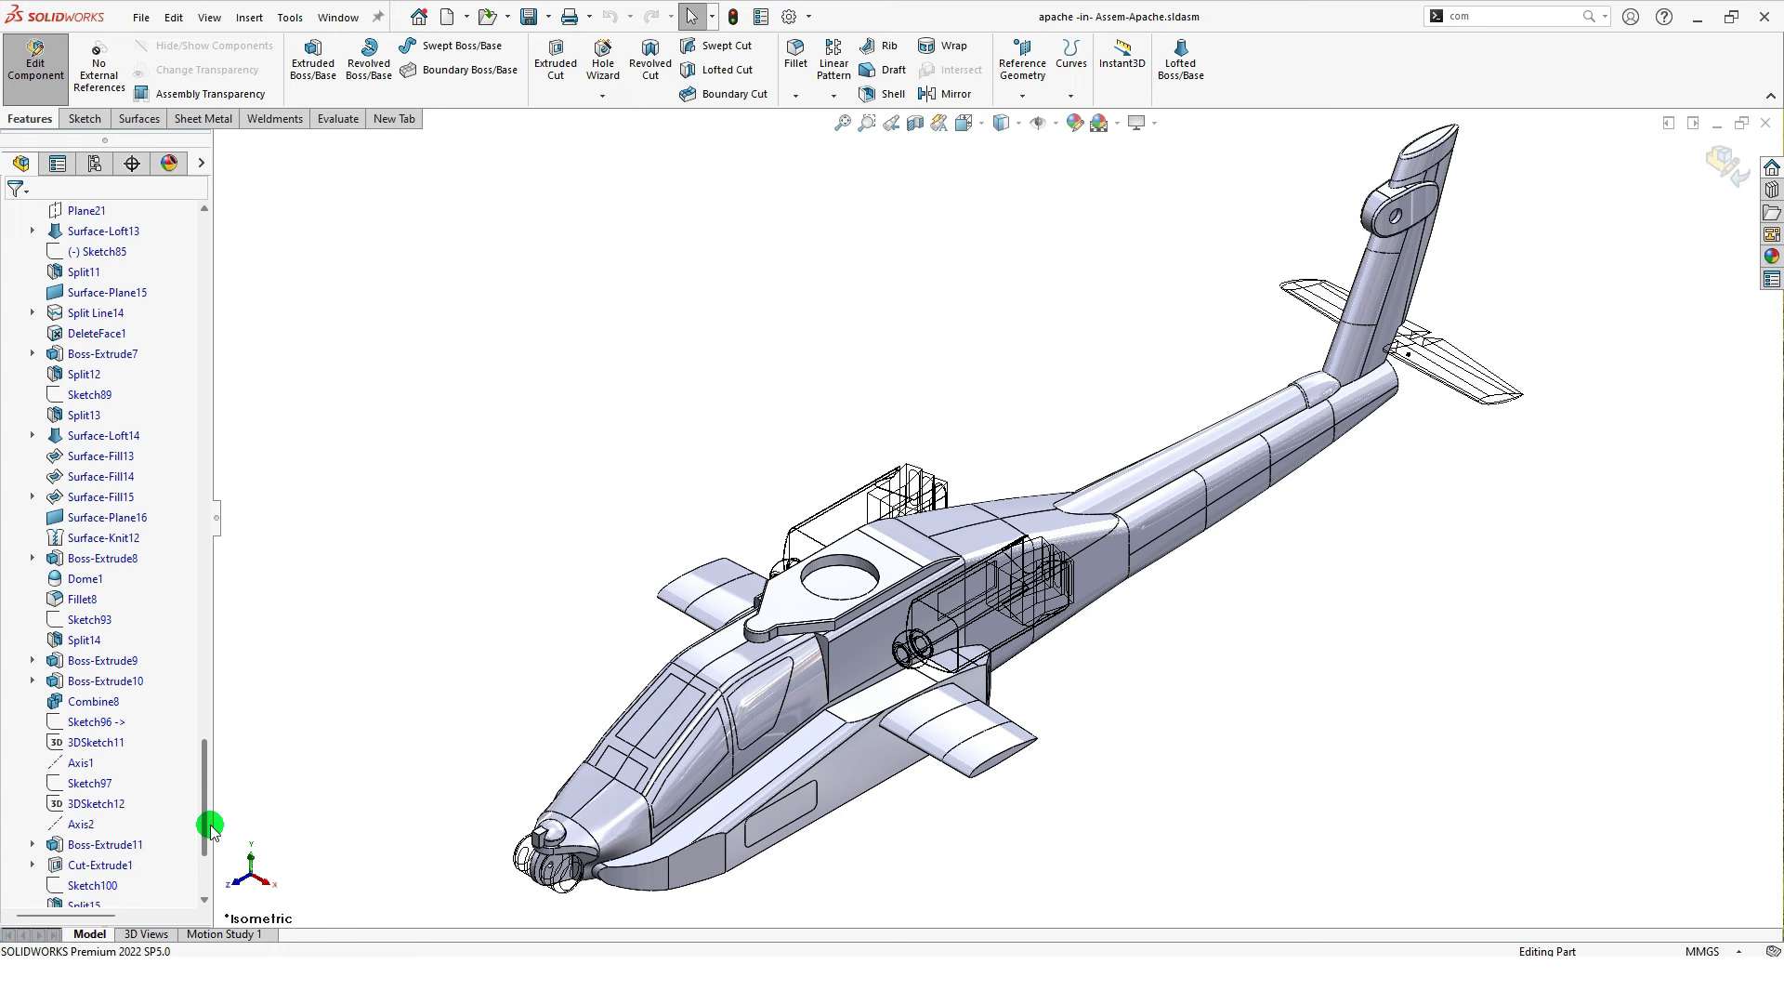
click(92, 726)
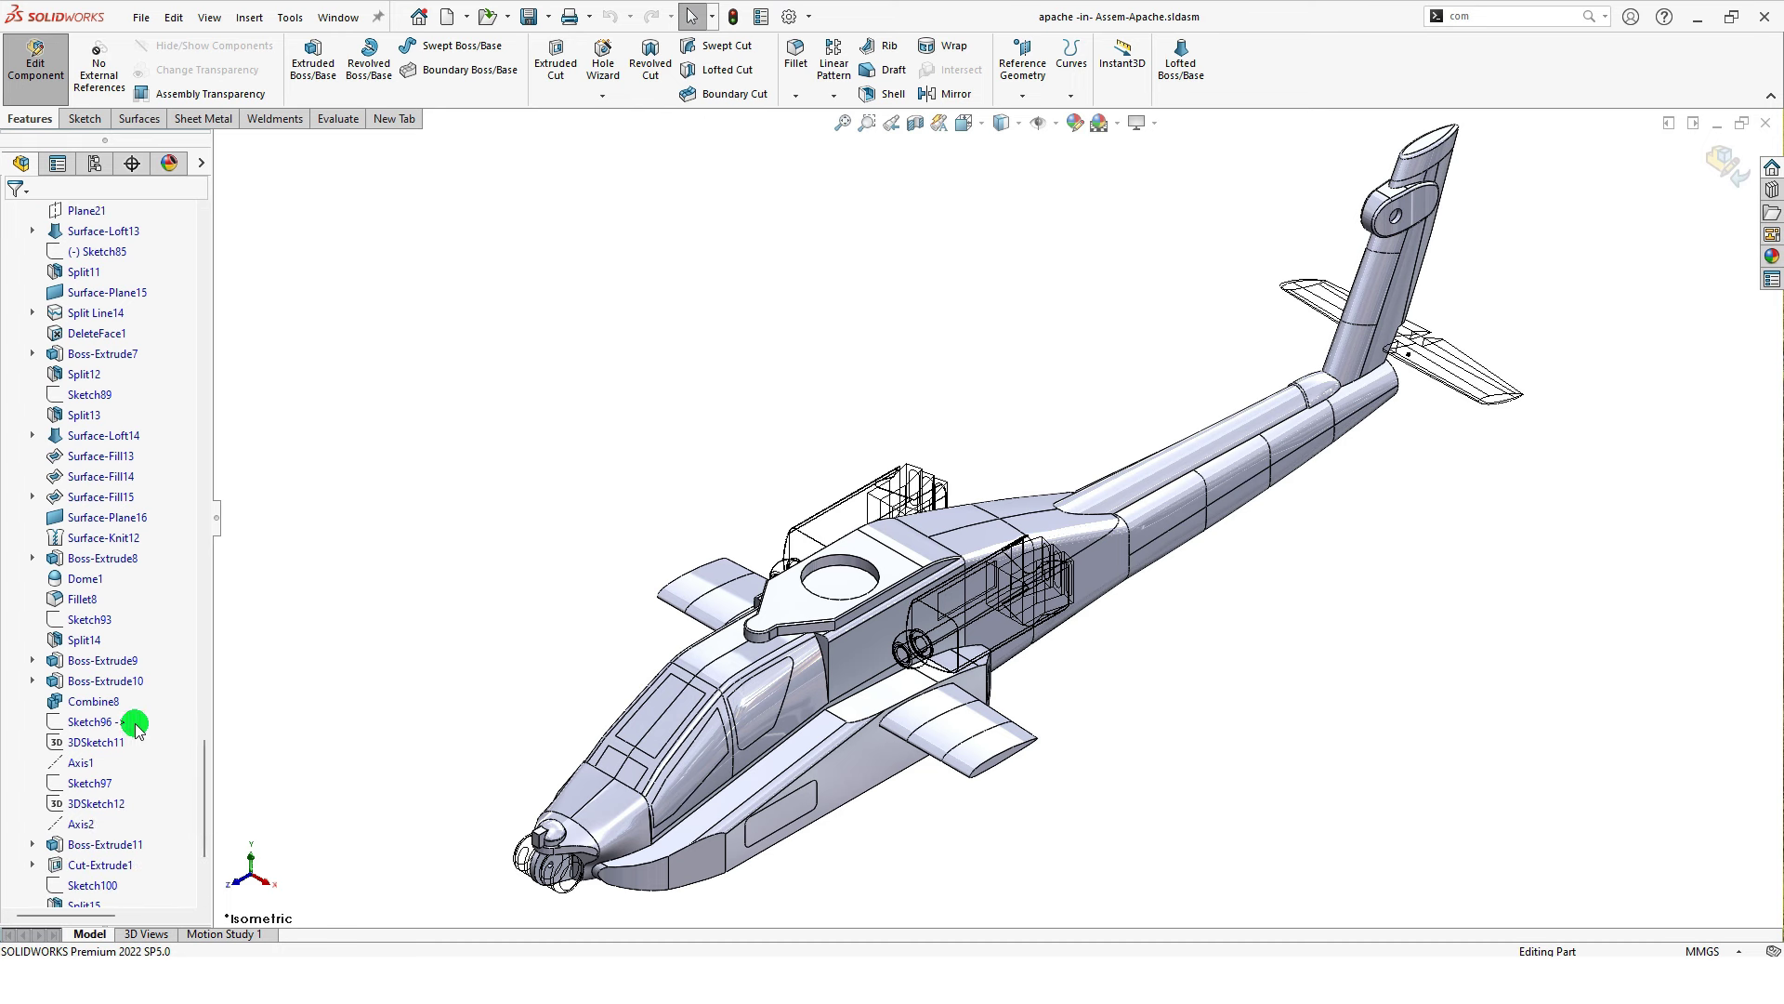
right_click(115, 726)
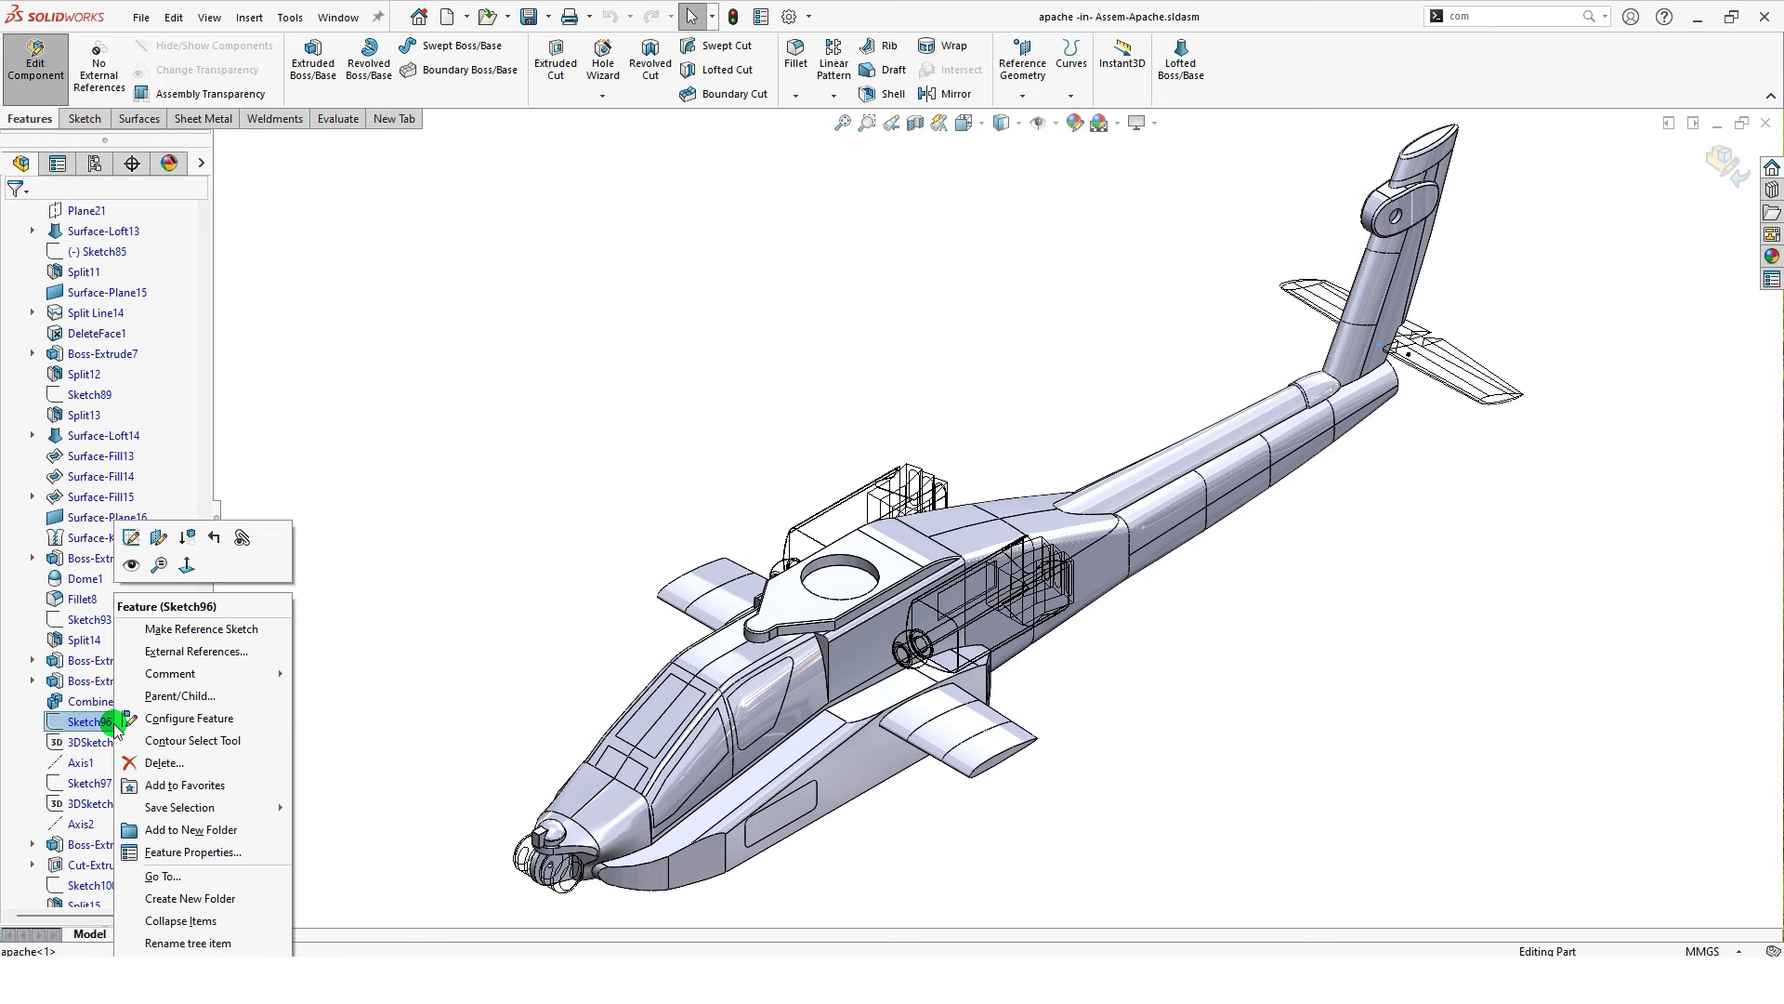
Step: Move Sketch96 from the assembly's Right Plane onto apache's own Right Plane, then exit Edit Component
click(158, 537)
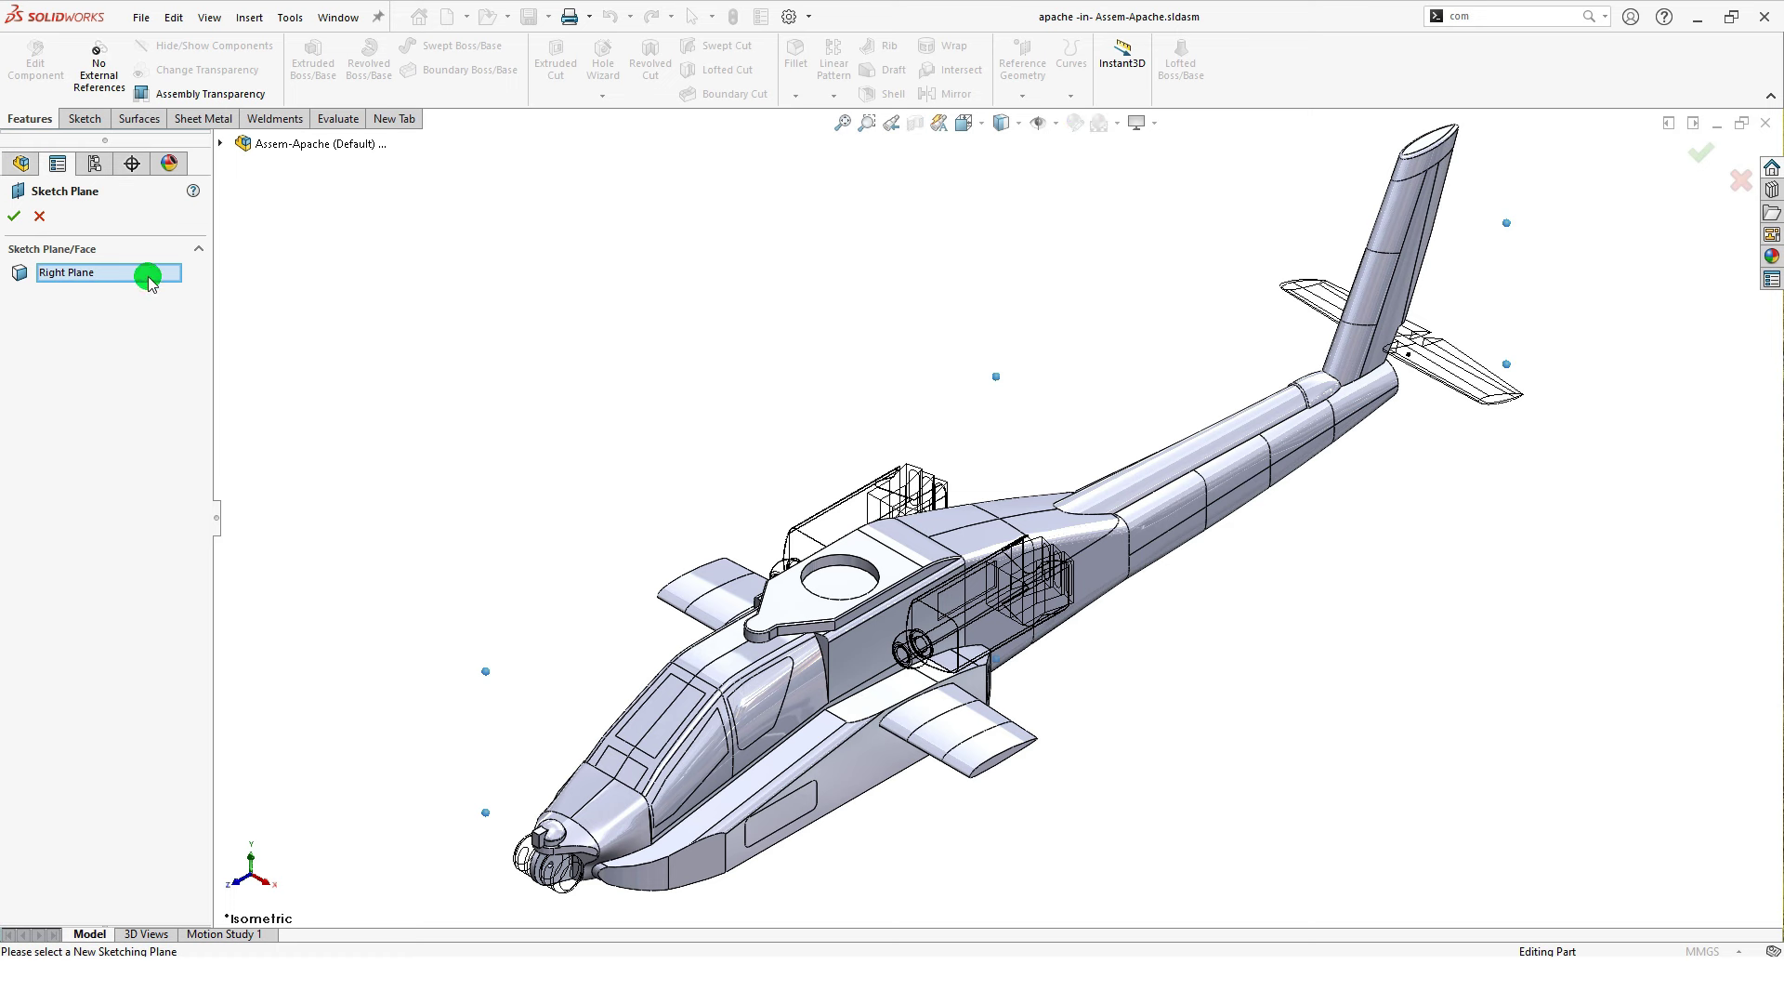
click(220, 146)
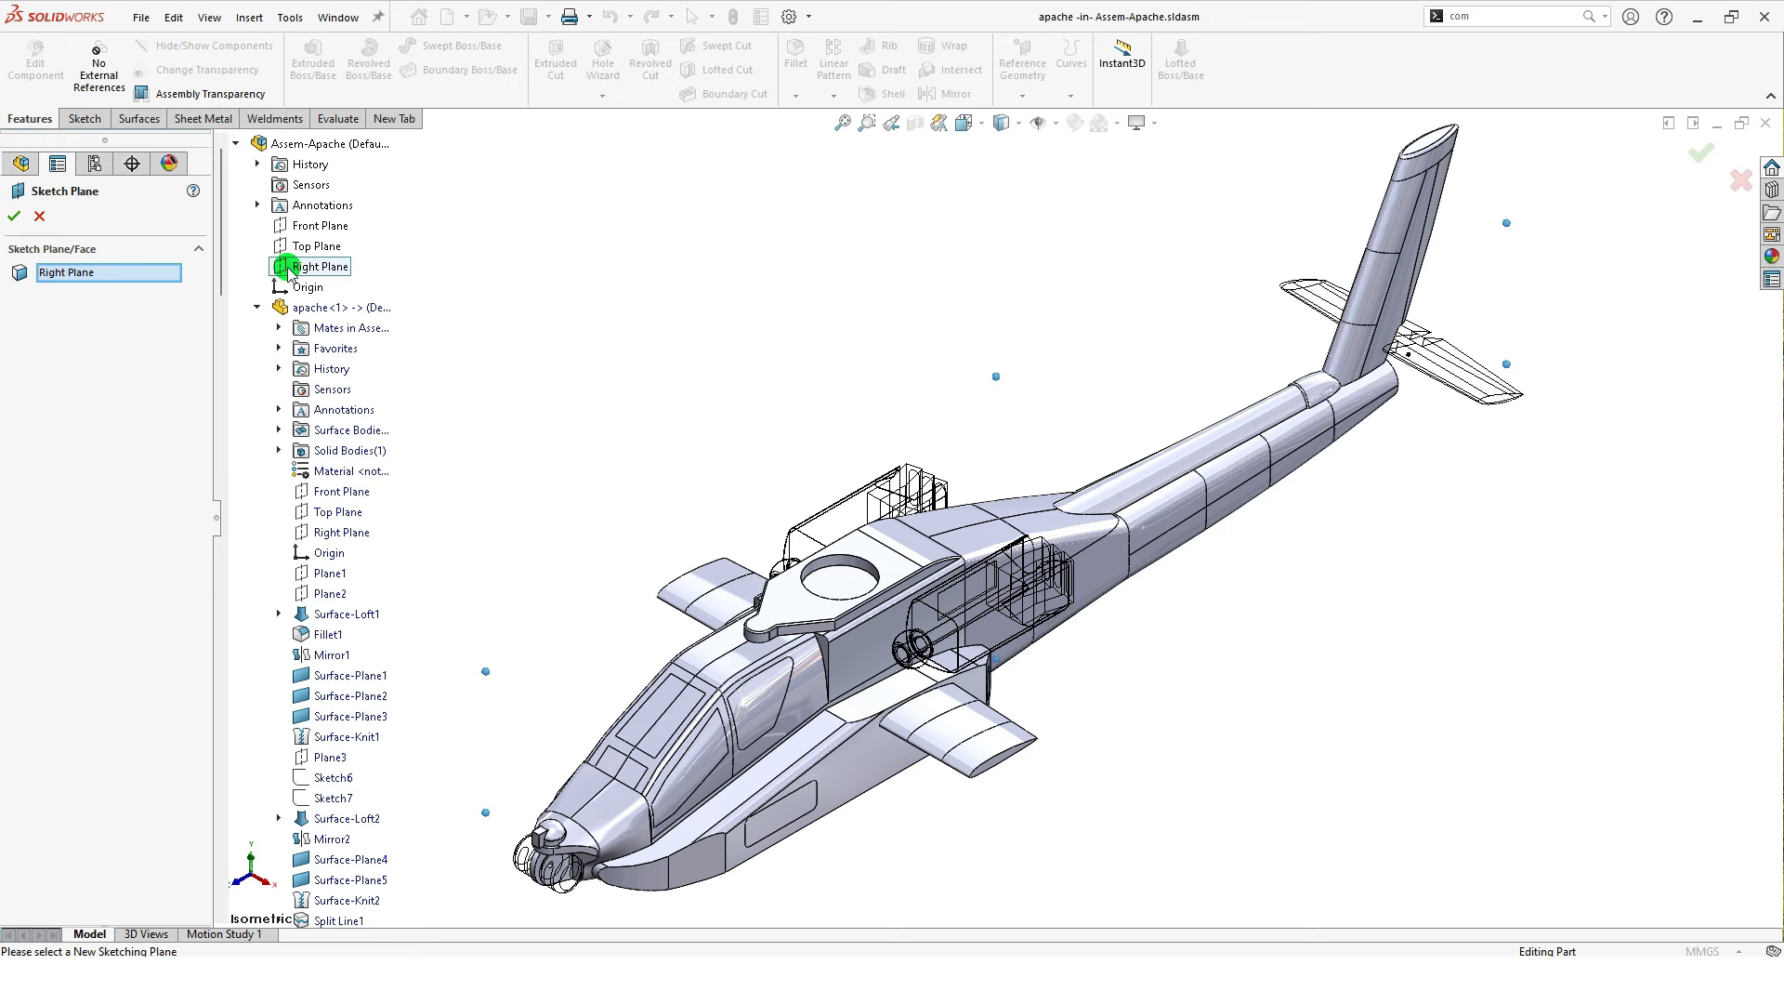
click(332, 534)
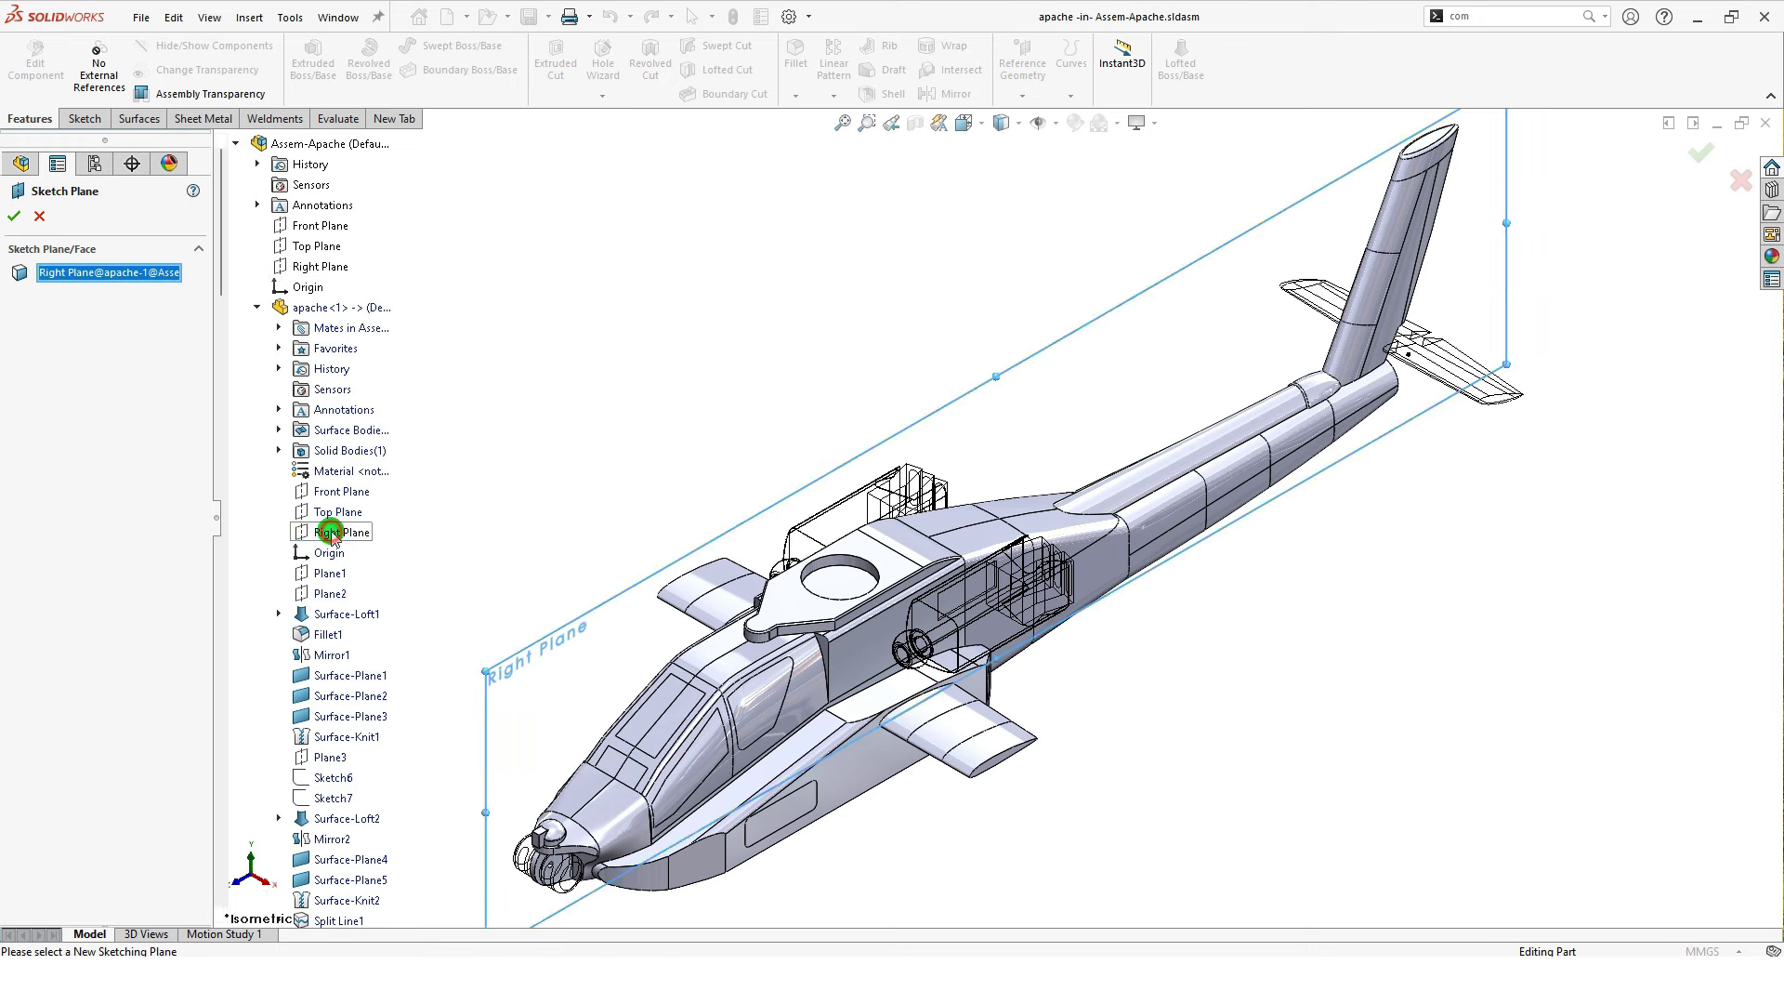
click(15, 209)
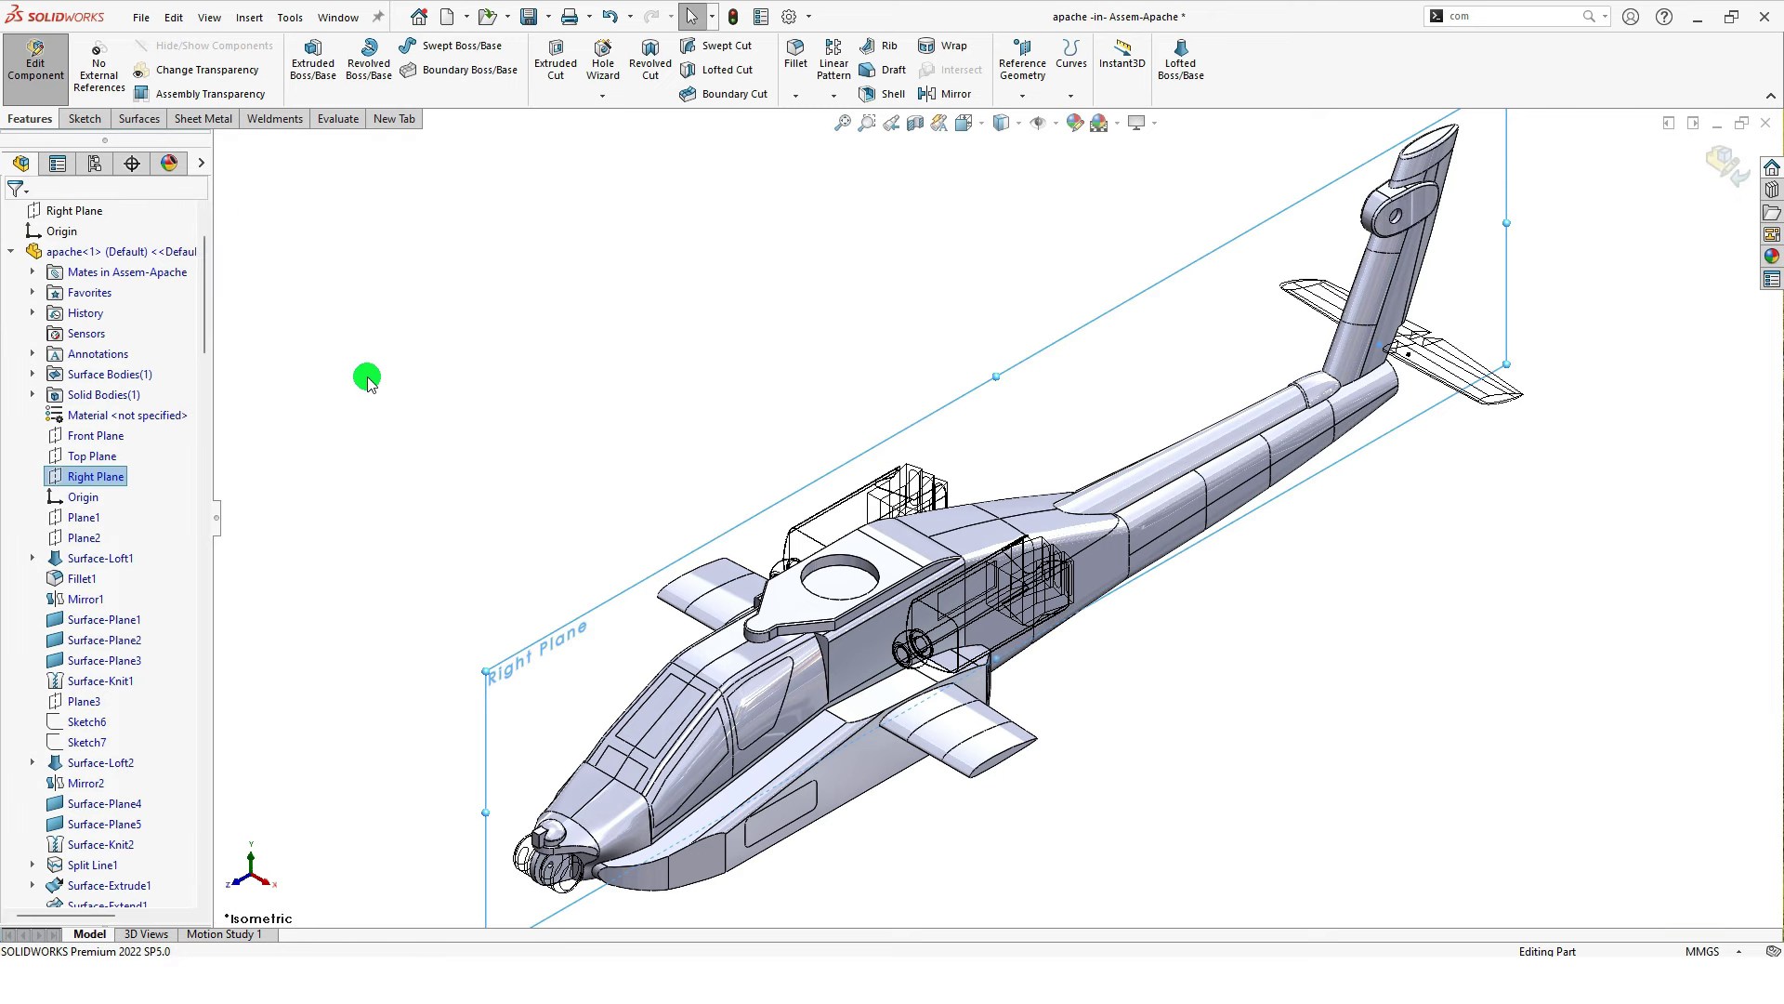
click(370, 383)
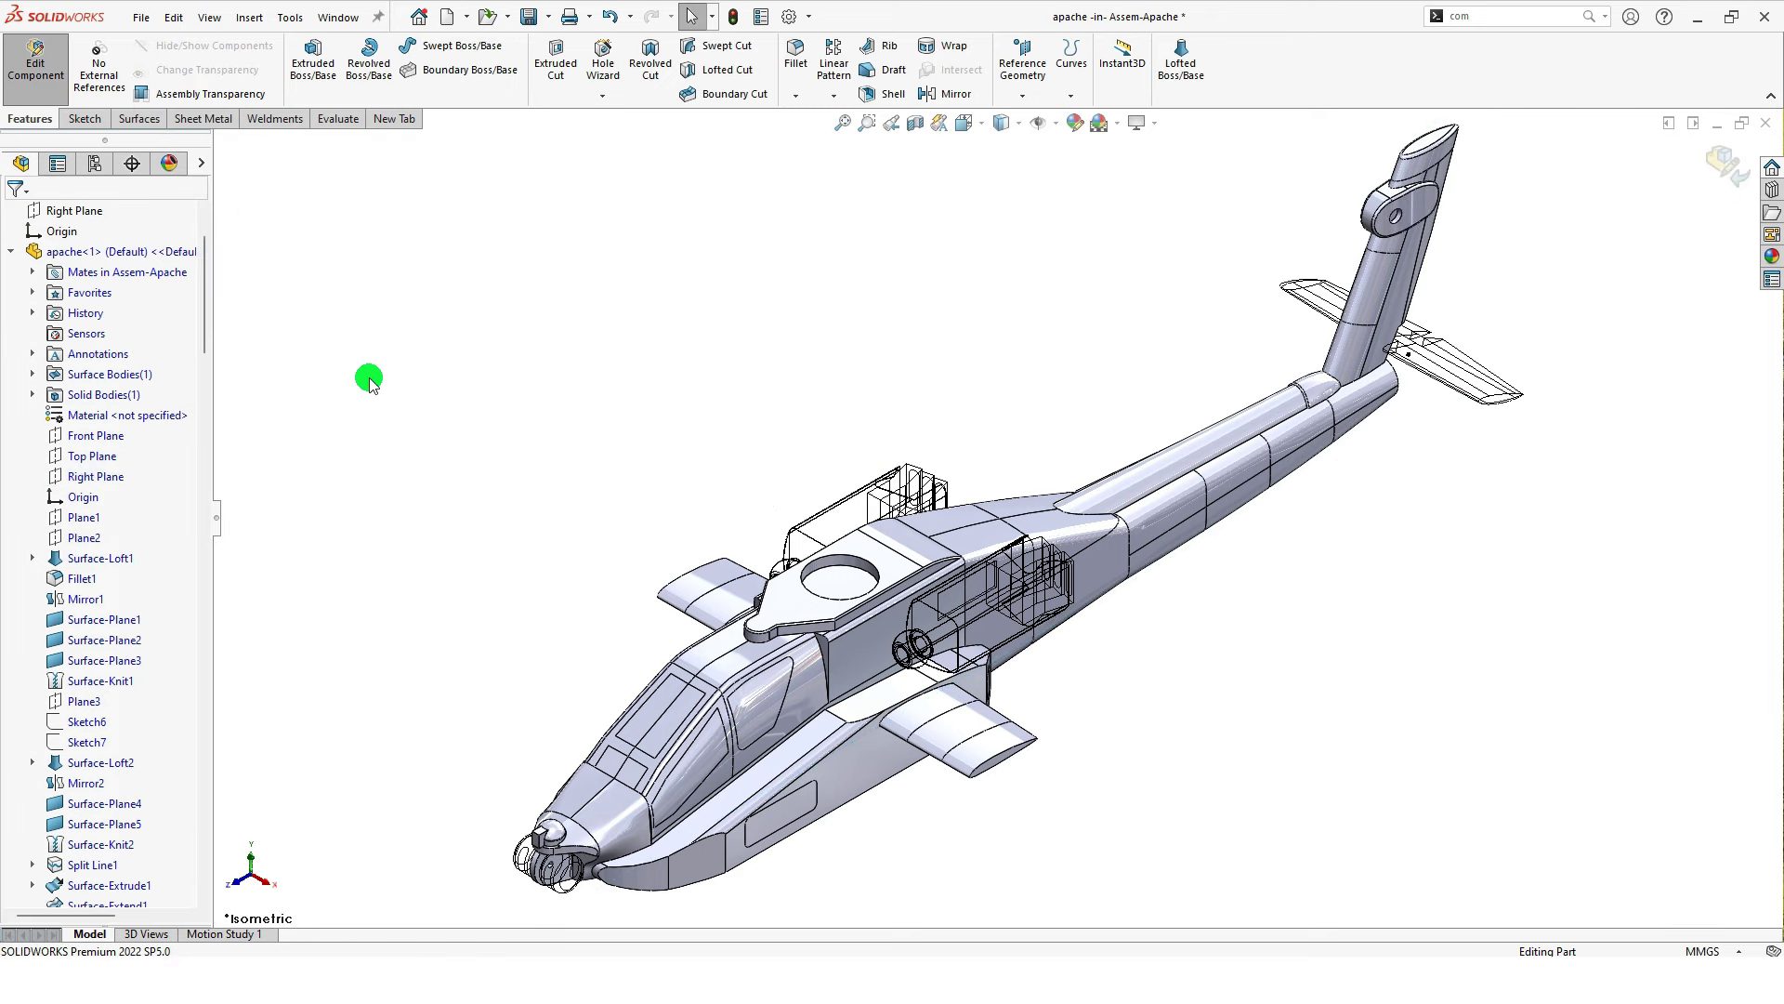
click(1724, 160)
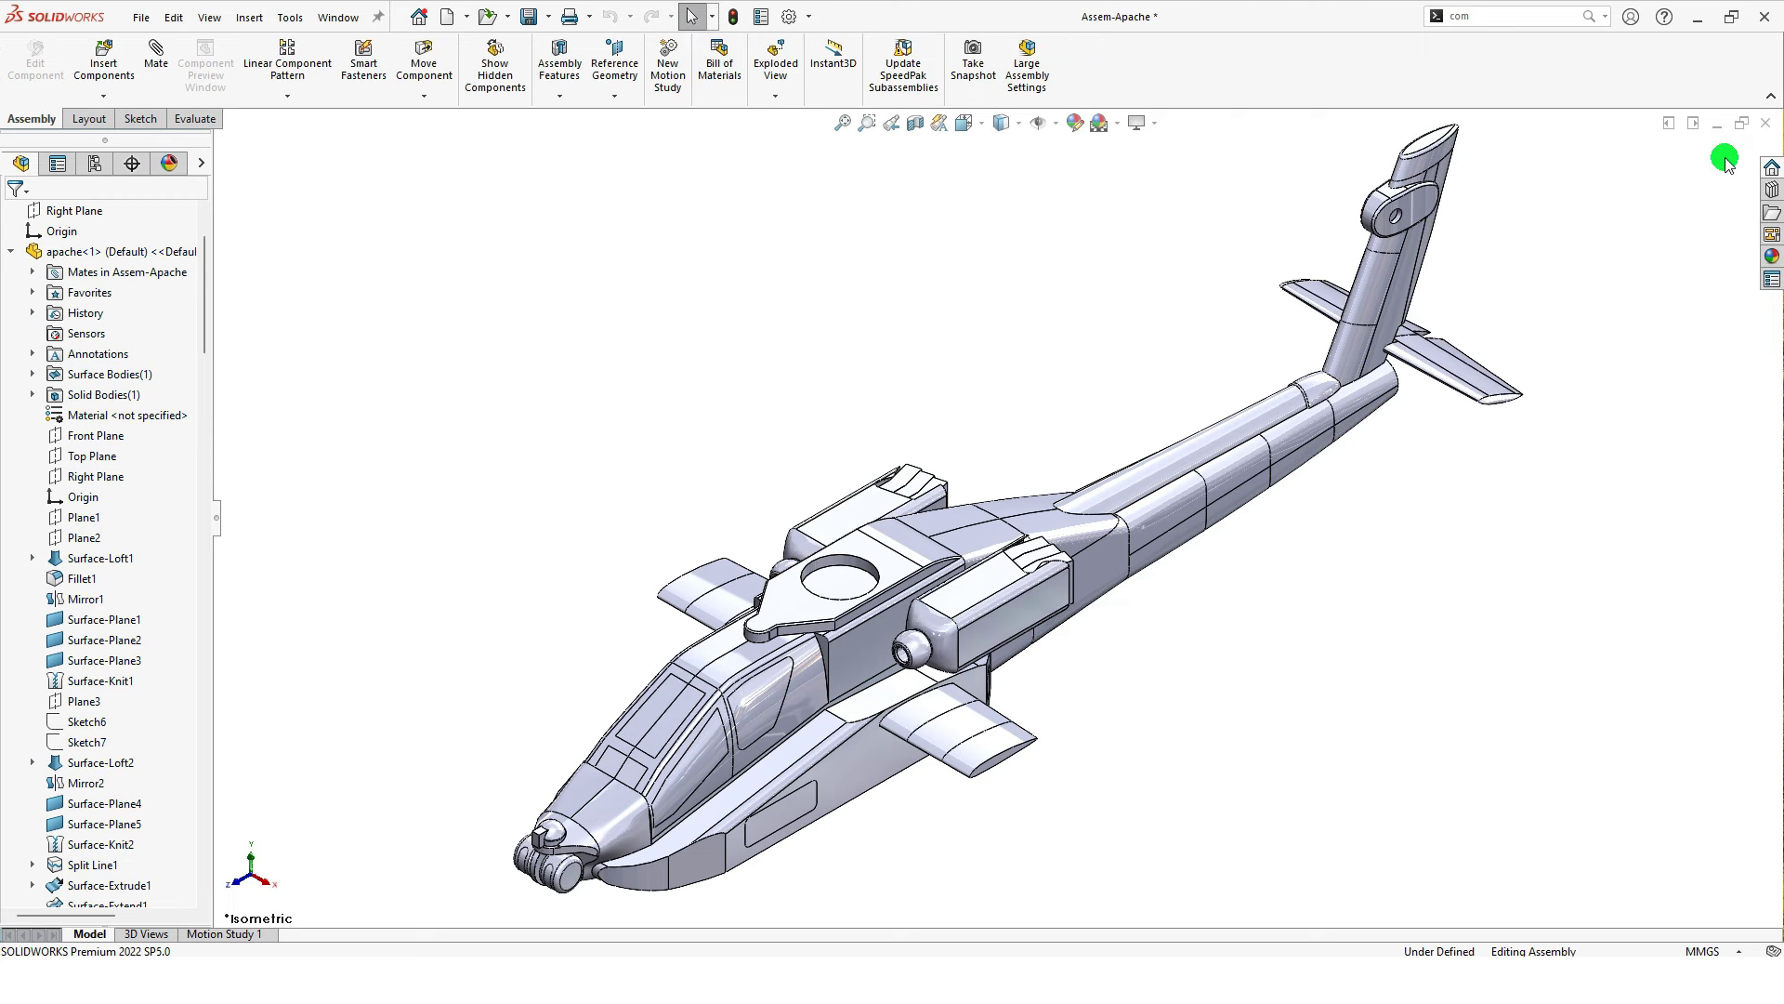
Step: Collapse apache<1> in the FeatureManager tree so only top-level assembly items show
click(11, 251)
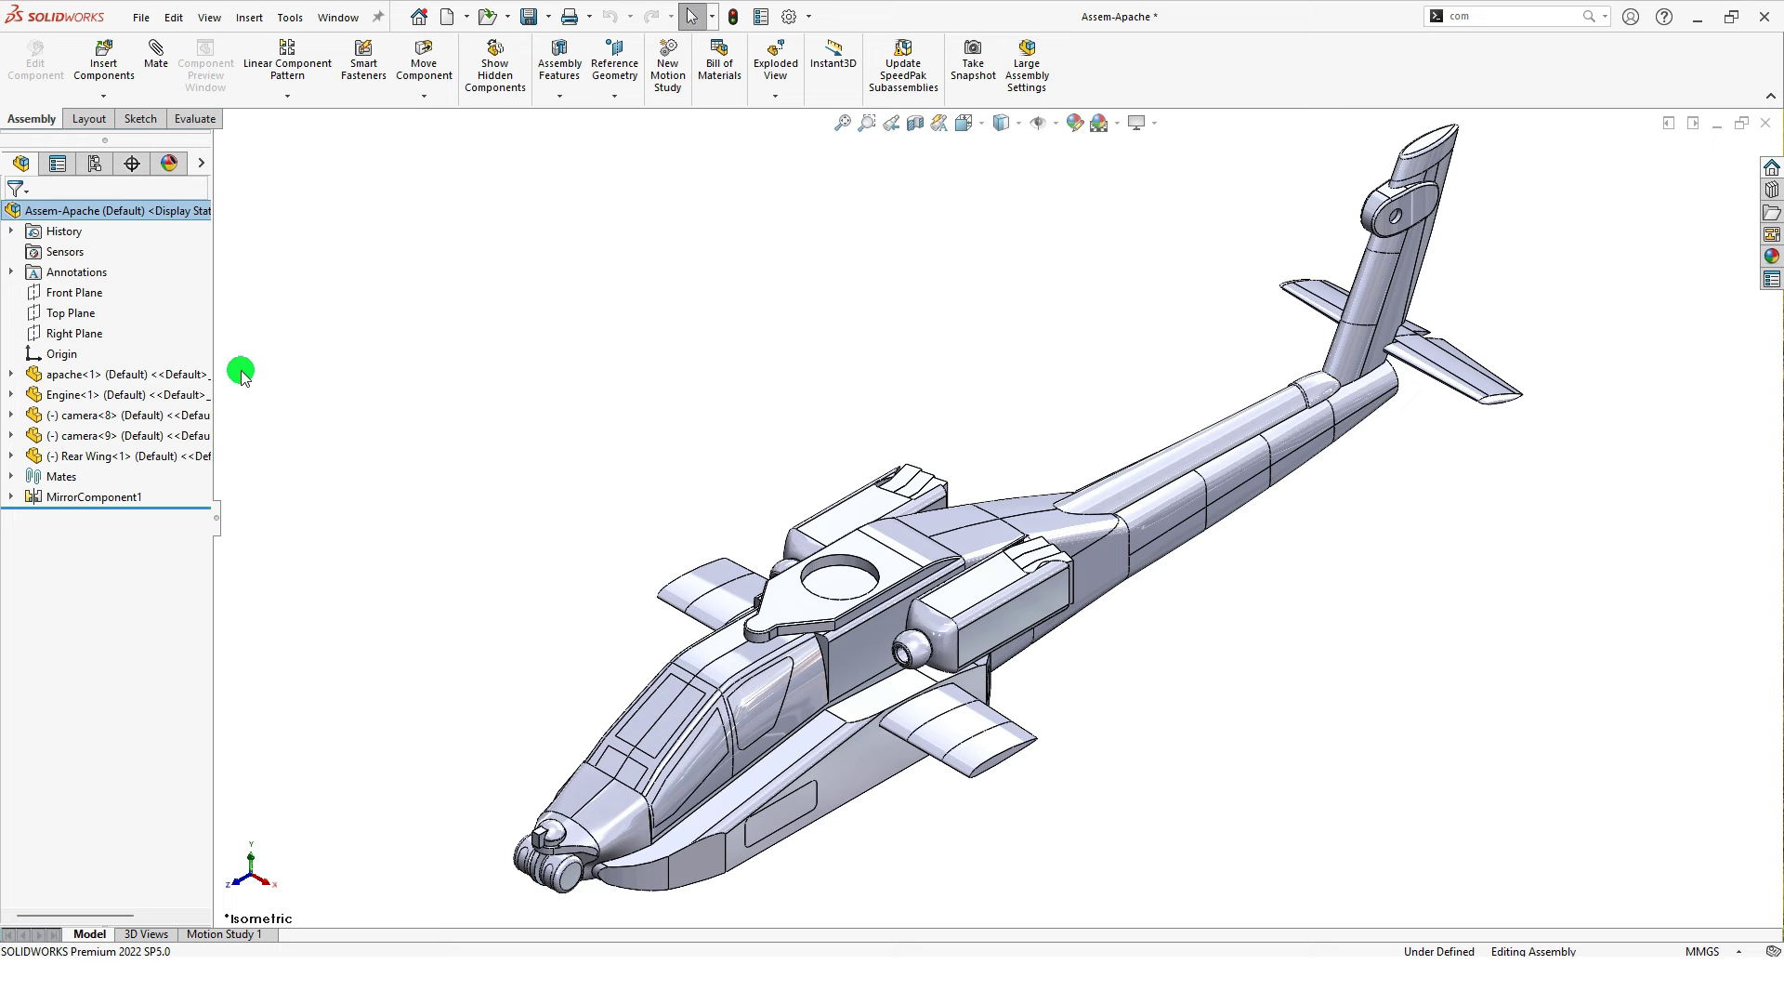